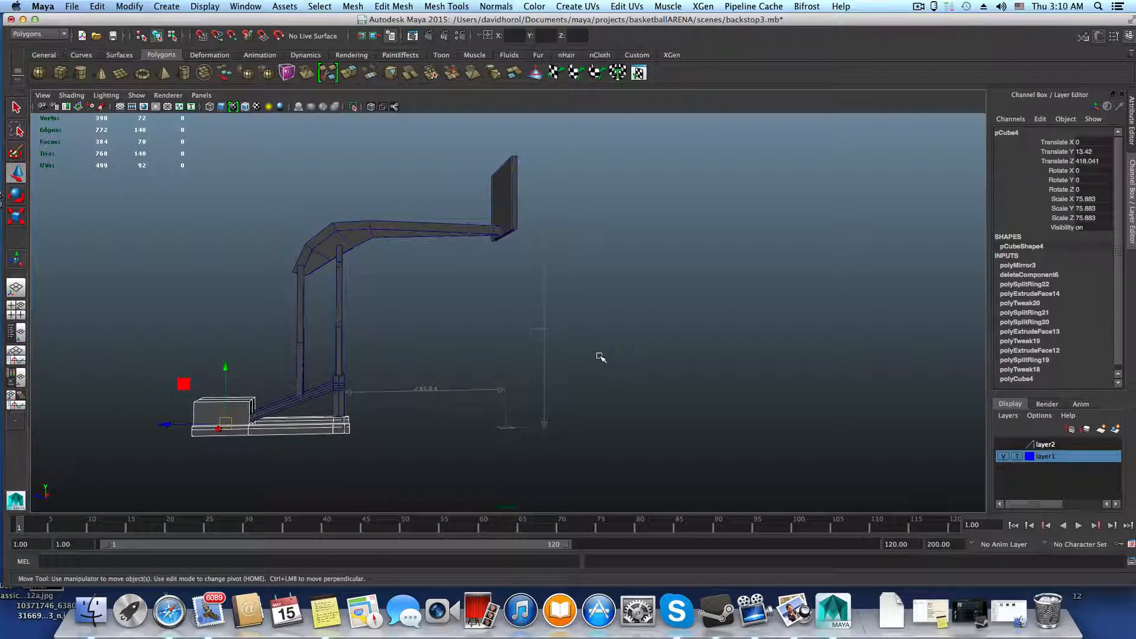
- Show layer2 together with the current backstop model
{"action": "left_click_drag", "start_coordinate": [463, 341], "coordinate": [510, 331], "text": "alt"}
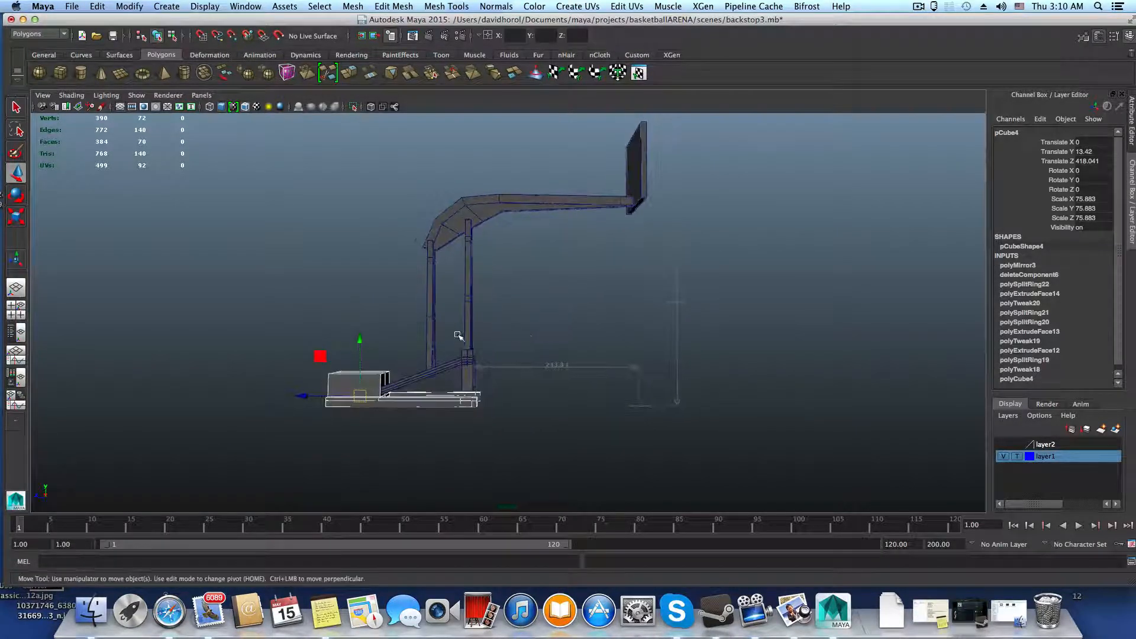
{"action": "right_click_drag", "start_coordinate": [460, 335], "coordinate": [548, 365], "text": "alt"}
{"action": "middle_click_drag", "start_coordinate": [548, 365], "coordinate": [566, 385], "text": "alt"}
{"action": "mouse_move", "coordinate": [592, 377]}
{"action": "left_mouse_down", "text": "alt"}
{"action": "mouse_move", "coordinate": [570, 371]}
{"action": "mouse_move", "coordinate": [550, 393]}
{"action": "mouse_move", "coordinate": [456, 393]}
{"action": "mouse_move", "coordinate": [573, 375]}
{"action": "left_mouse_up", "text": "alt"}
{"action": "middle_click_drag", "start_coordinate": [573, 376], "coordinate": [560, 367], "text": "alt"}
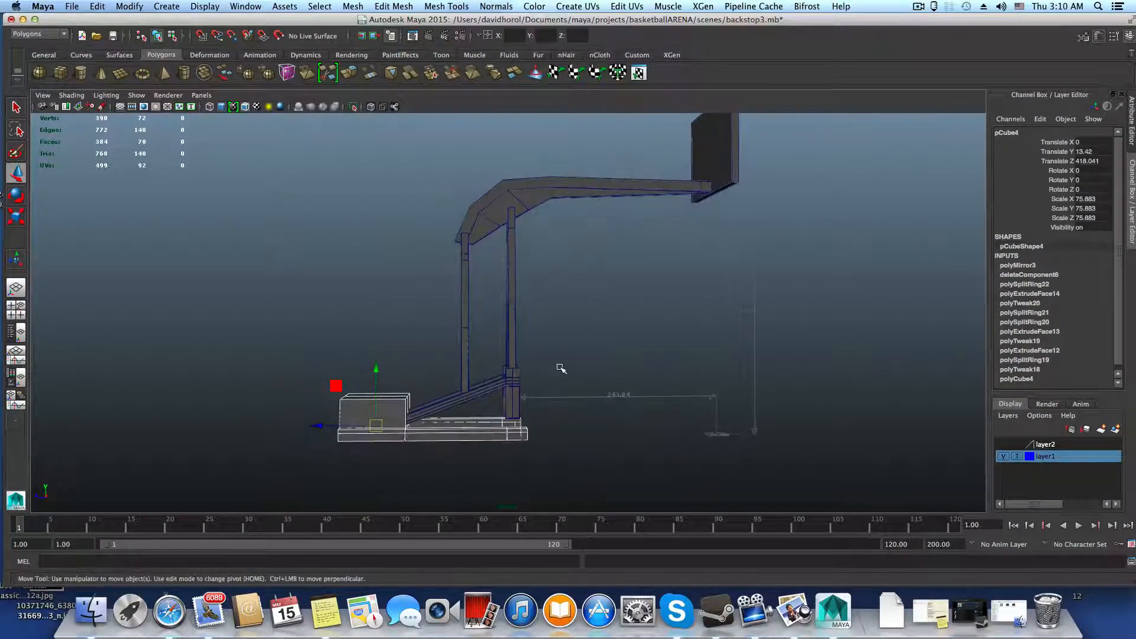
{"action": "left_click_drag", "start_coordinate": [560, 368], "coordinate": [543, 332], "text": "alt"}
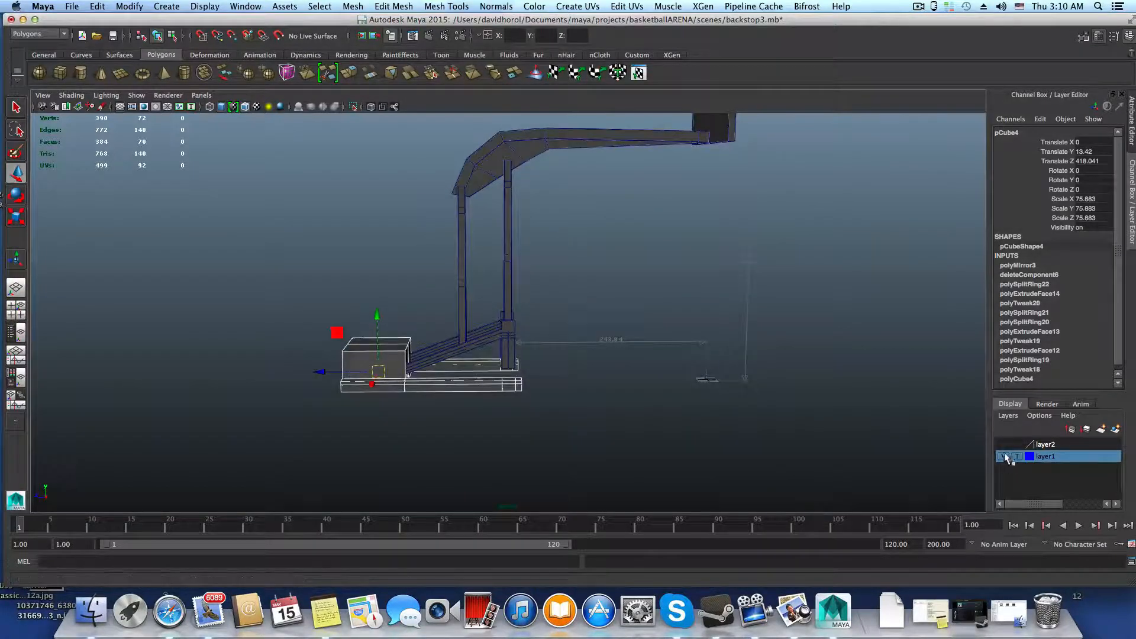
{"action": "left_click", "coordinate": [1003, 444]}
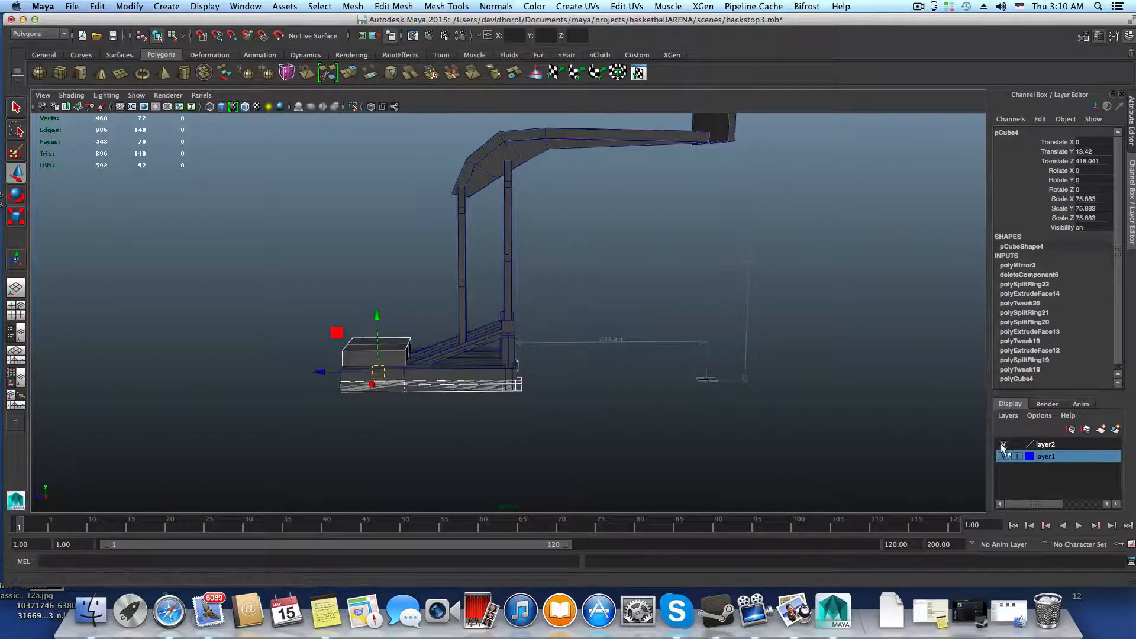
{"action": "left_click_drag", "start_coordinate": [570, 444], "coordinate": [518, 442], "text": "alt"}
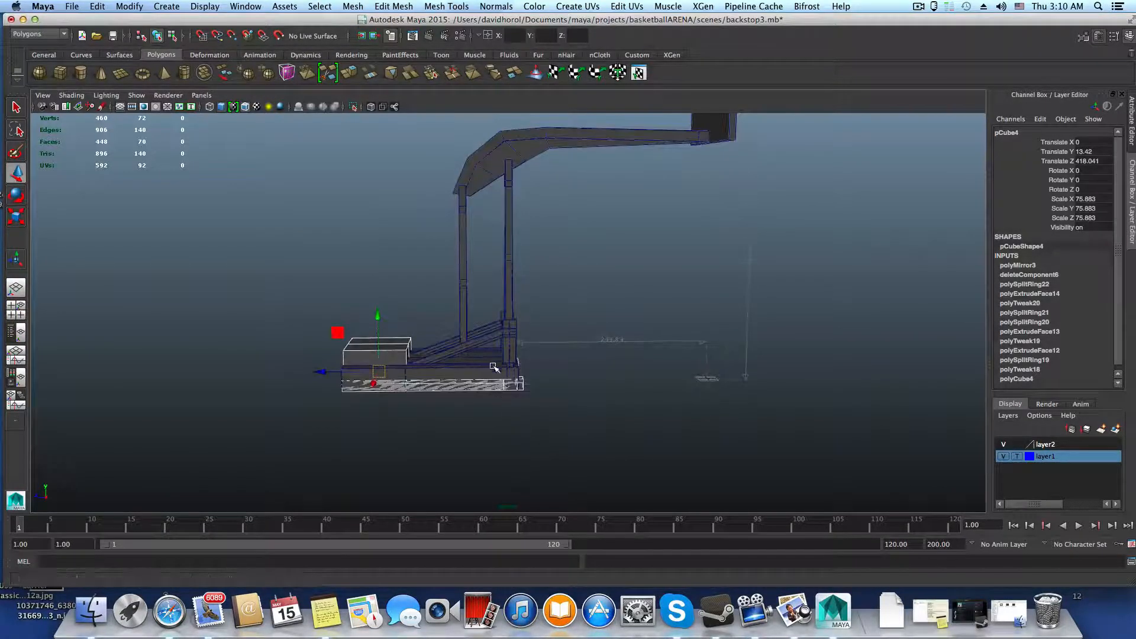
{"action": "left_click_drag", "start_coordinate": [377, 320], "coordinate": [385, 240]}
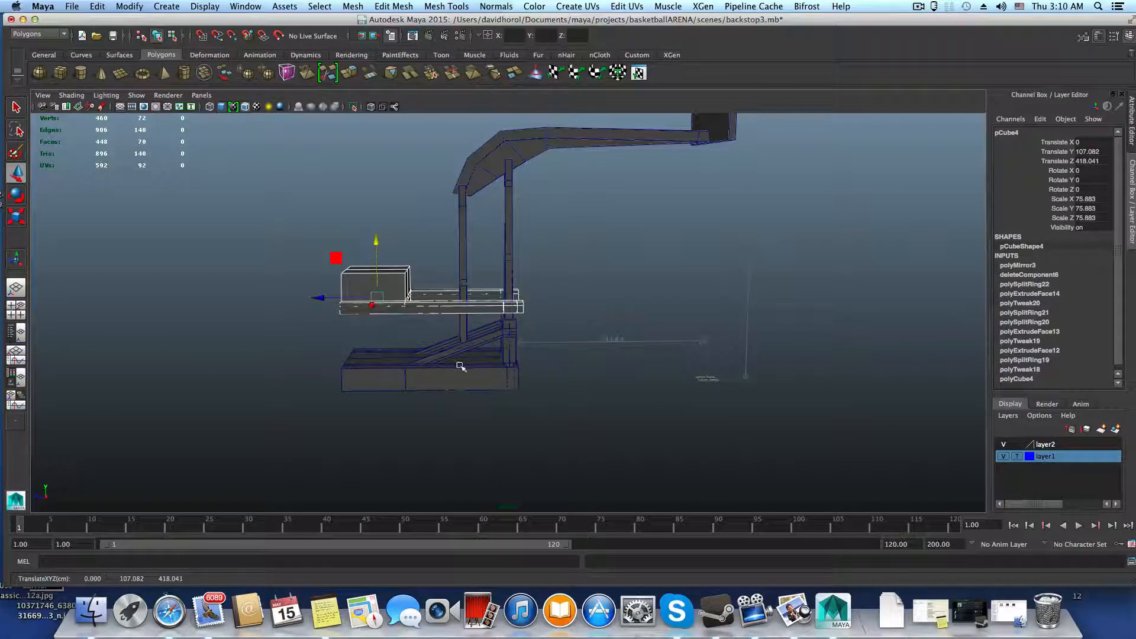
{"action": "left_click", "coordinate": [1003, 444]}
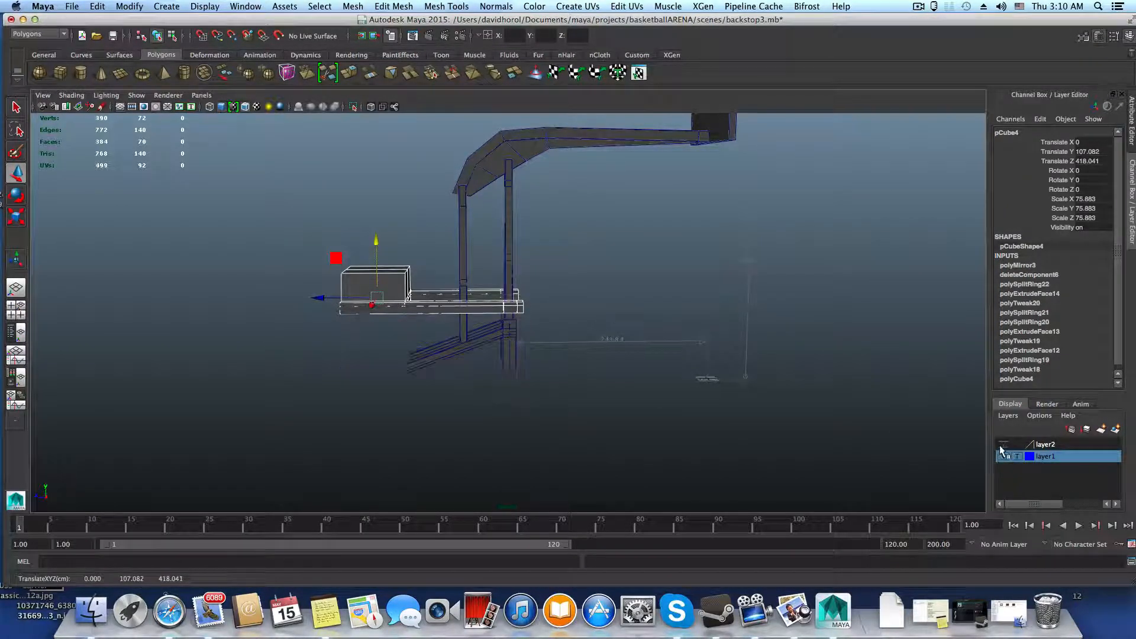
{"action": "left_click", "coordinate": [1003, 444]}
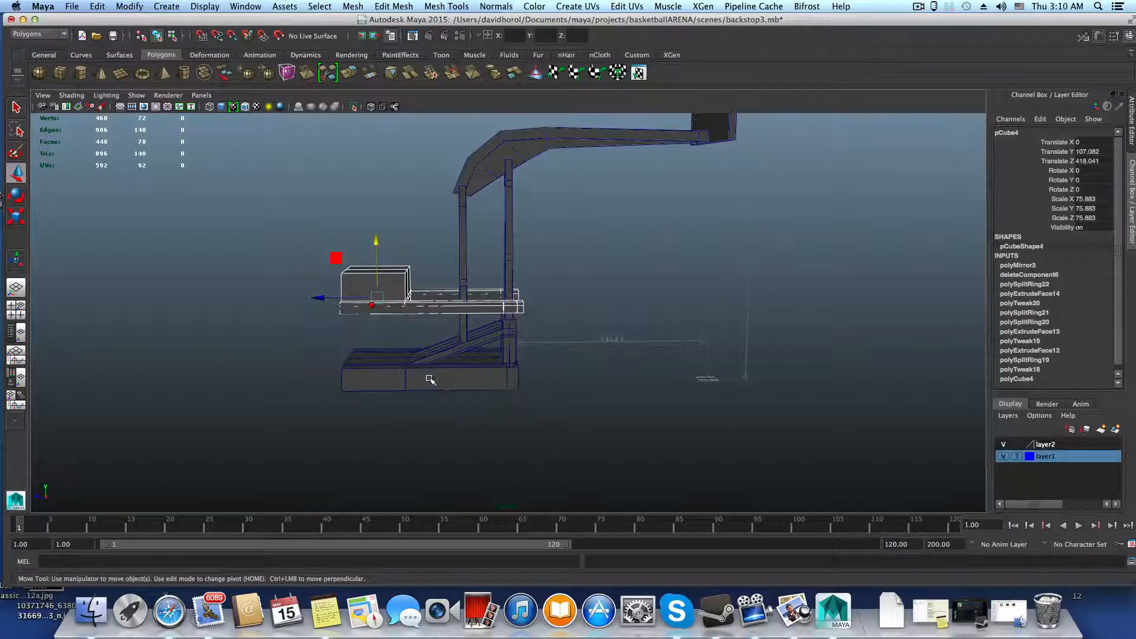
{"action": "left_click", "coordinate": [430, 379]}
{"action": "left_click", "coordinate": [379, 291]}
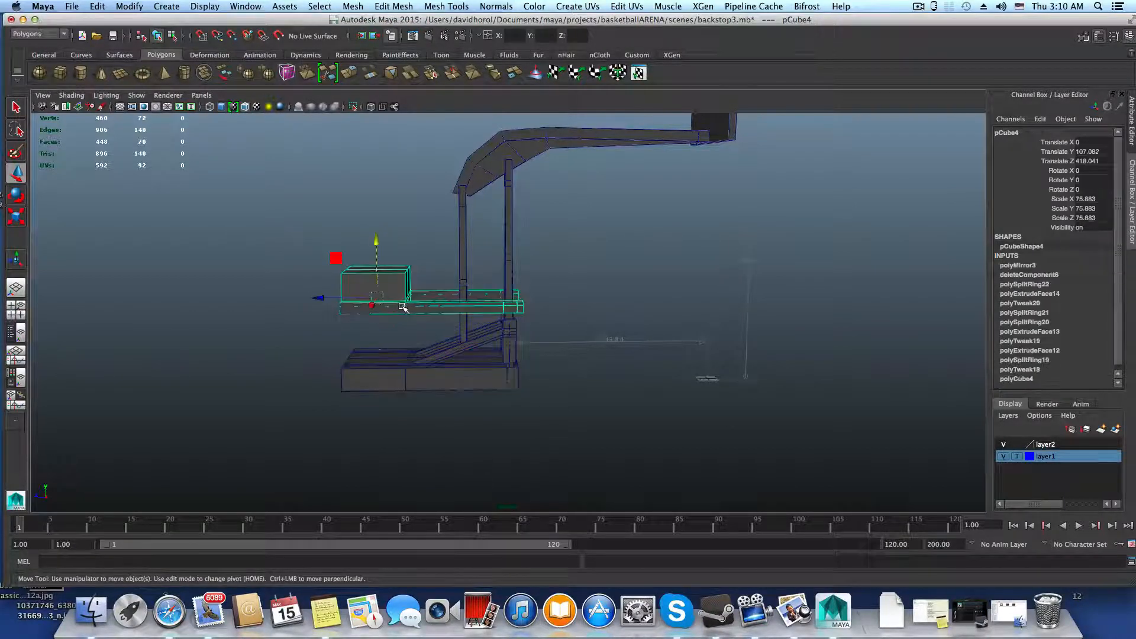
{"action": "key", "text": "ctrl+z"}
{"action": "key", "text": "ctrl+z"}
{"action": "key", "text": "ctrl+z"}
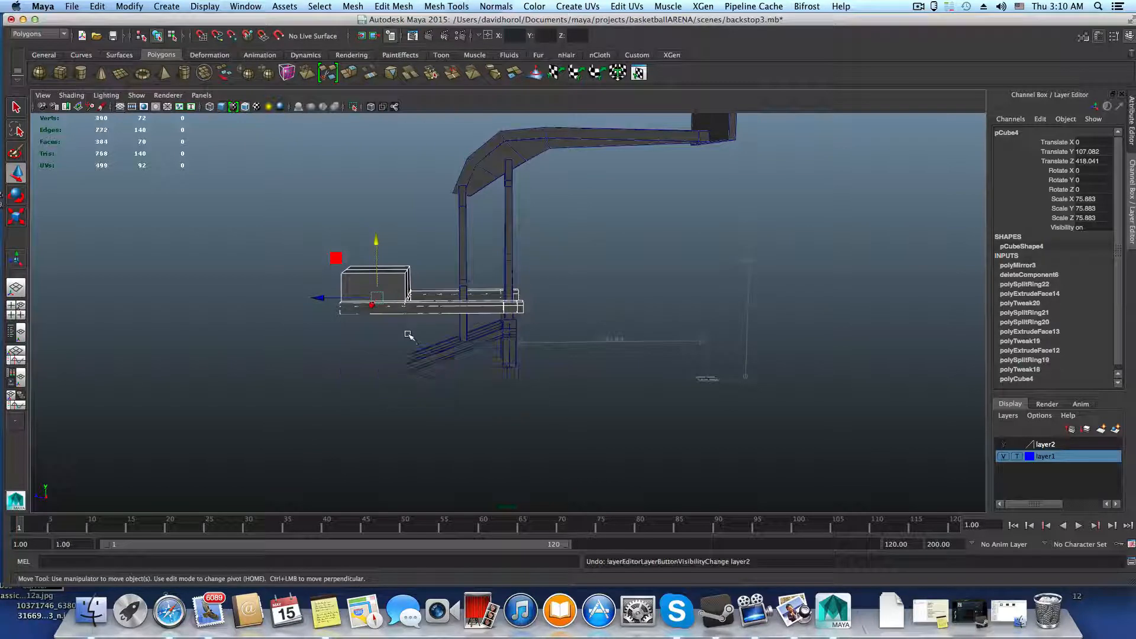
{"action": "key", "text": "shift+z"}
{"action": "key", "text": "ctrl+z"}
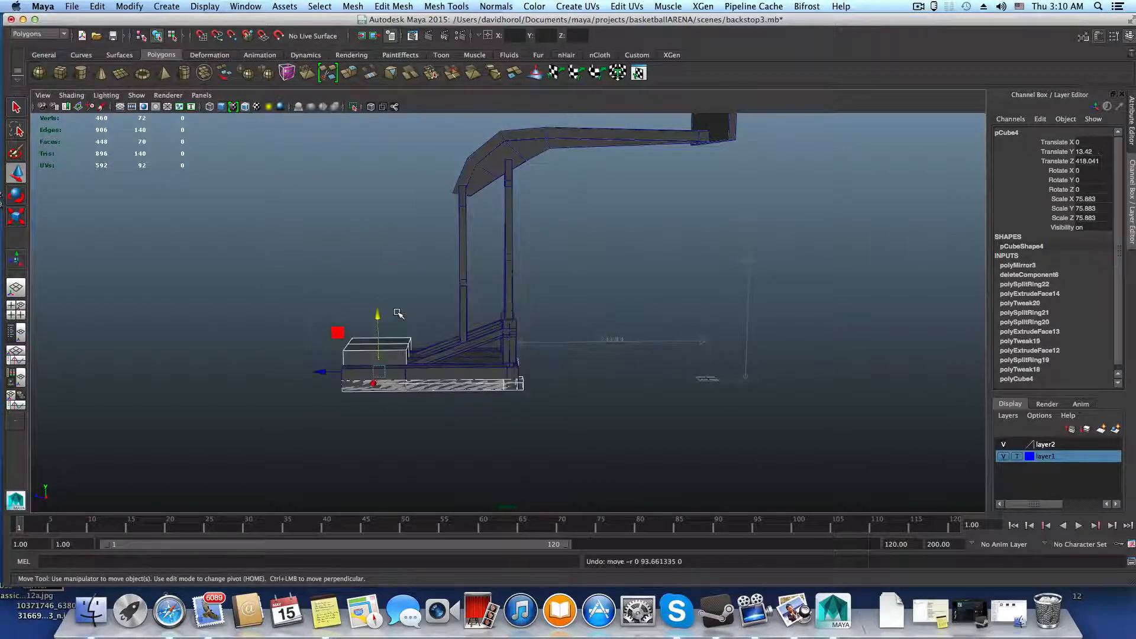
{"action": "left_click", "coordinate": [402, 344]}
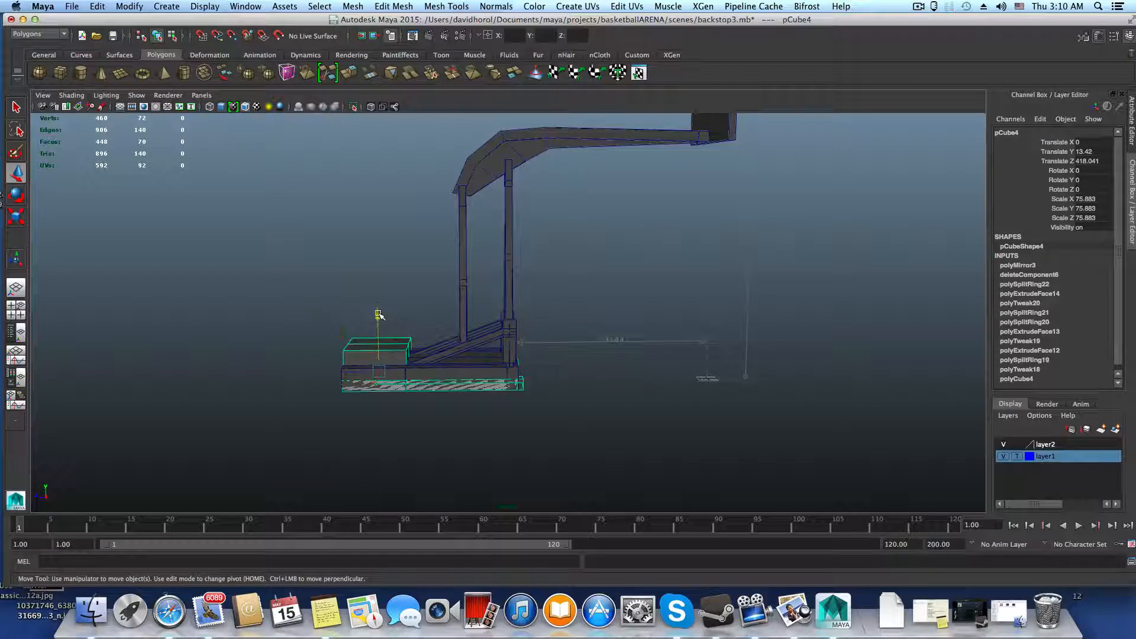
{"action": "left_click_drag", "start_coordinate": [379, 315], "coordinate": [378, 278]}
{"action": "key", "text": "ctrl+z"}
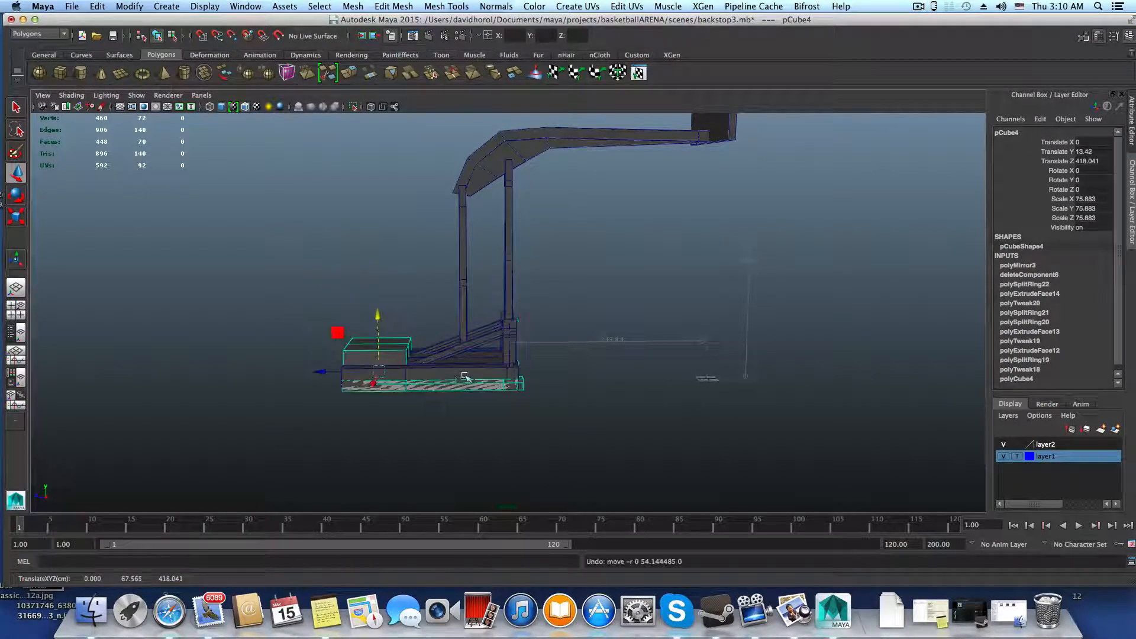
- Raise layer2's base block above the new base to a Translate Y of about 142.4, and hide layer2
{"action": "left_click", "coordinate": [490, 368]}
{"action": "left_click_drag", "start_coordinate": [432, 302], "coordinate": [431, 200]}
{"action": "middle_click_drag", "start_coordinate": [507, 235], "coordinate": [530, 328], "text": "alt"}
{"action": "left_click_drag", "start_coordinate": [529, 329], "coordinate": [501, 332], "text": "alt"}
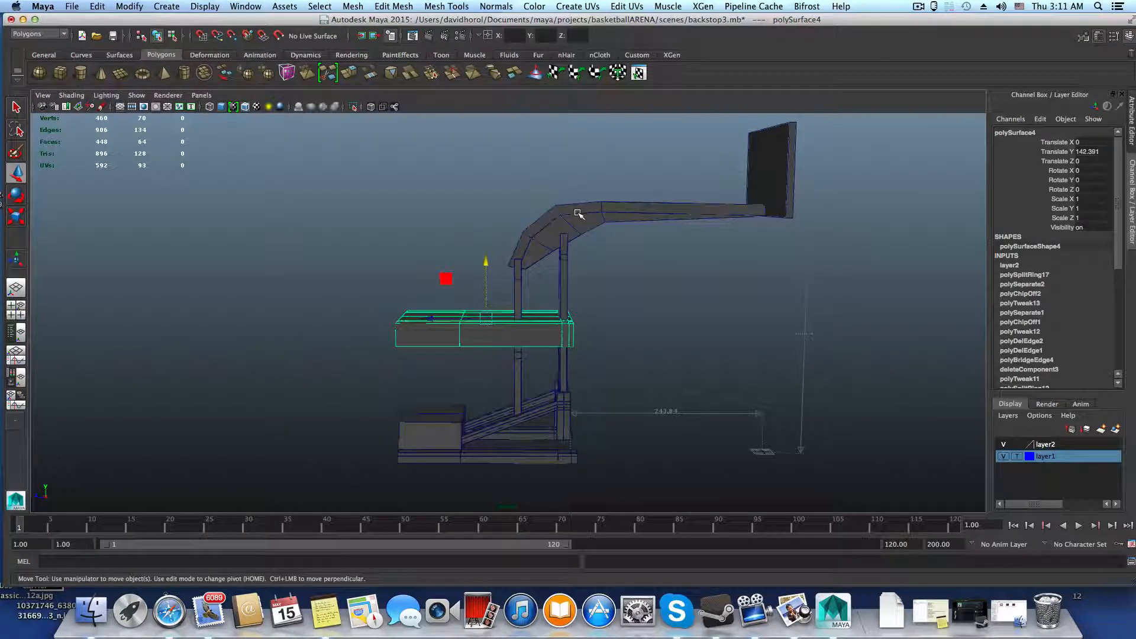
{"action": "left_click", "coordinate": [1001, 444]}
- Move the vertices of the arm's curved rear section backward along Z, away from the backboard
{"action": "left_click_drag", "start_coordinate": [543, 299], "coordinate": [539, 291], "text": "alt"}
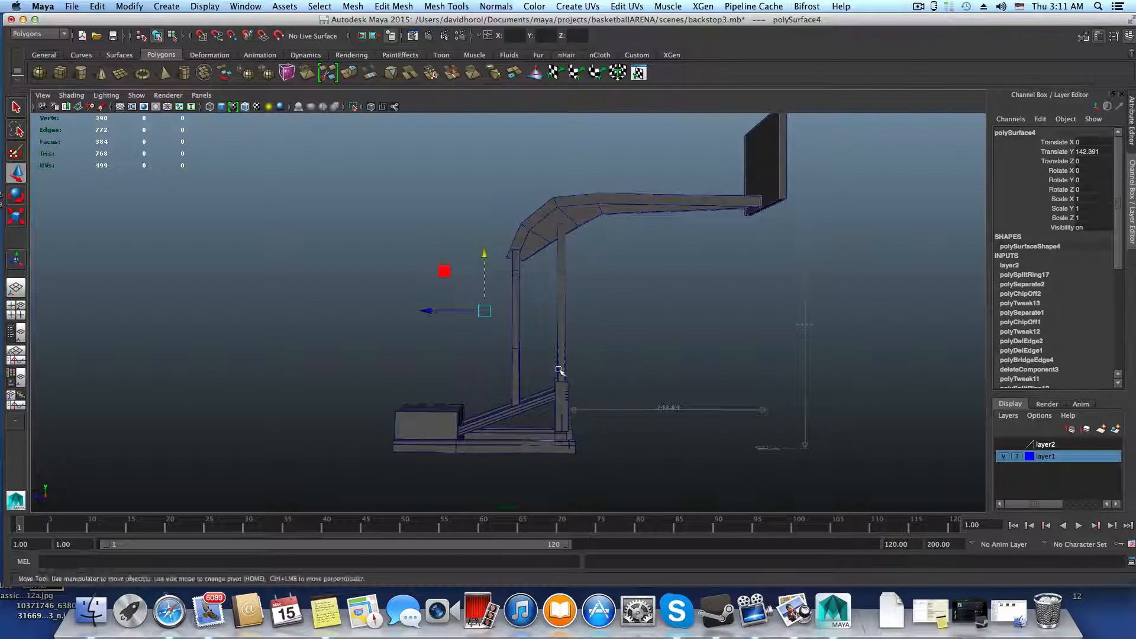
{"action": "left_click_drag", "start_coordinate": [560, 375], "coordinate": [517, 357], "text": "alt"}
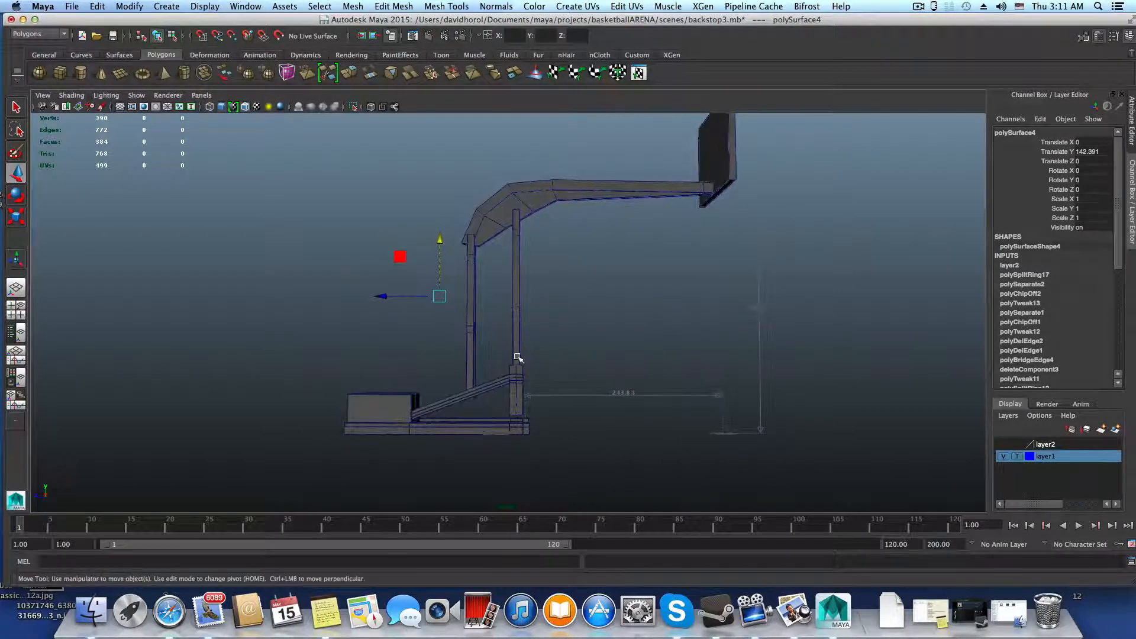
{"action": "left_click_drag", "start_coordinate": [493, 263], "coordinate": [479, 252], "text": "alt"}
{"action": "right_click_drag", "start_coordinate": [479, 251], "coordinate": [466, 196]}
{"action": "left_click_drag", "start_coordinate": [497, 213], "coordinate": [589, 289]}
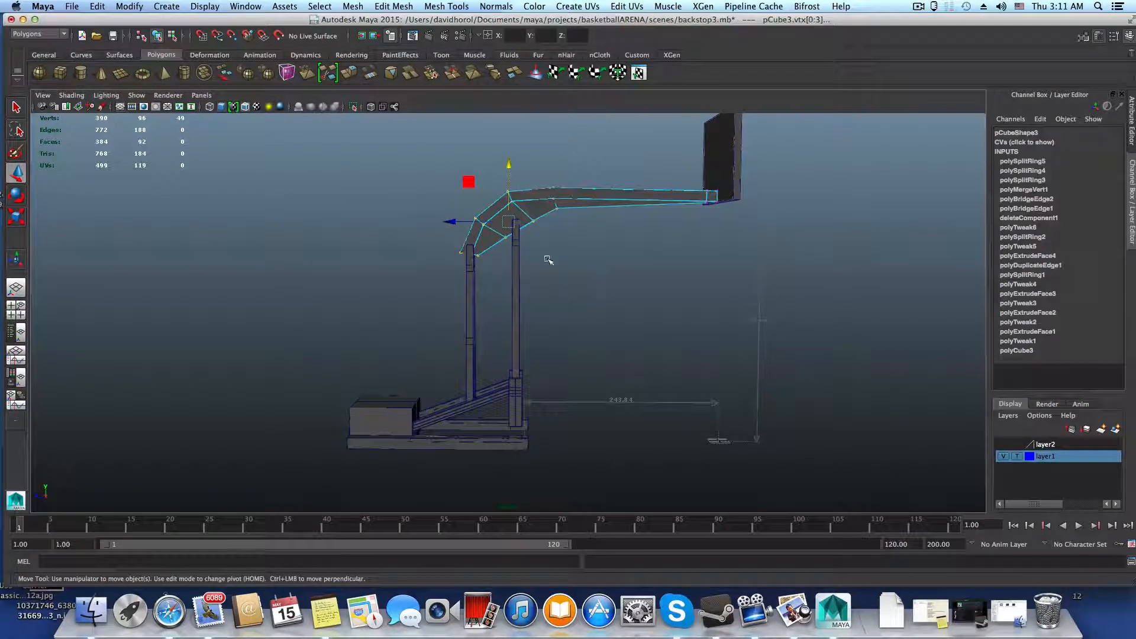
{"action": "left_click_drag", "start_coordinate": [453, 223], "coordinate": [435, 224]}
- Move the rear pole back under the arm to about Translate Z 75.6 and Translate Y -32.7
{"action": "middle_click_drag", "start_coordinate": [510, 303], "coordinate": [520, 329], "text": "alt"}
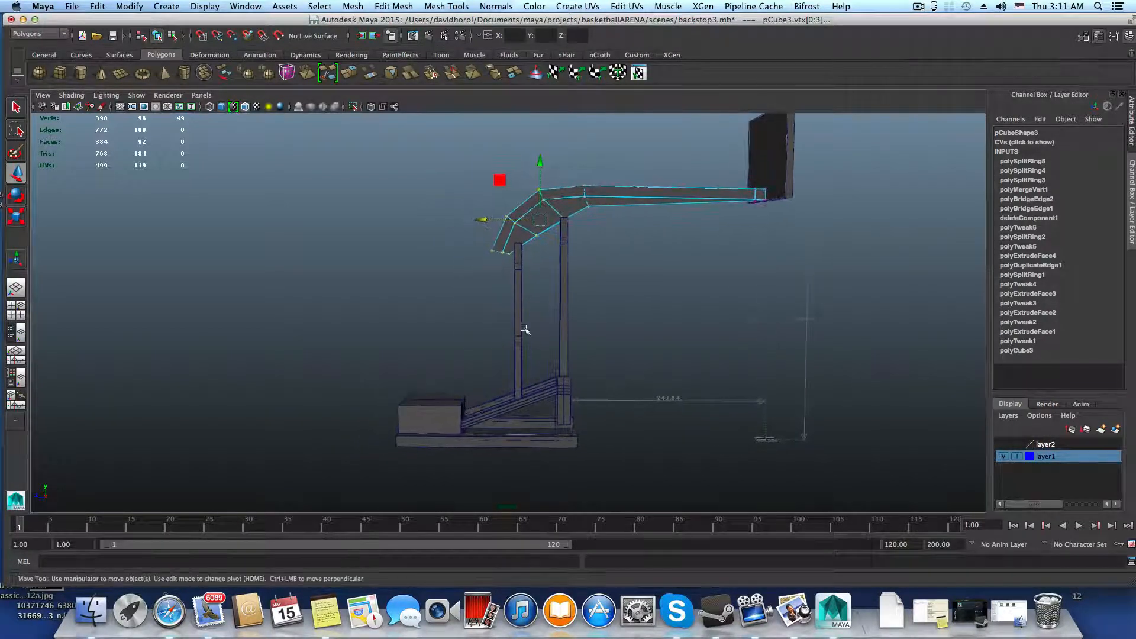
{"action": "left_click", "coordinate": [523, 329]}
{"action": "left_click_drag", "start_coordinate": [467, 325], "coordinate": [452, 325]}
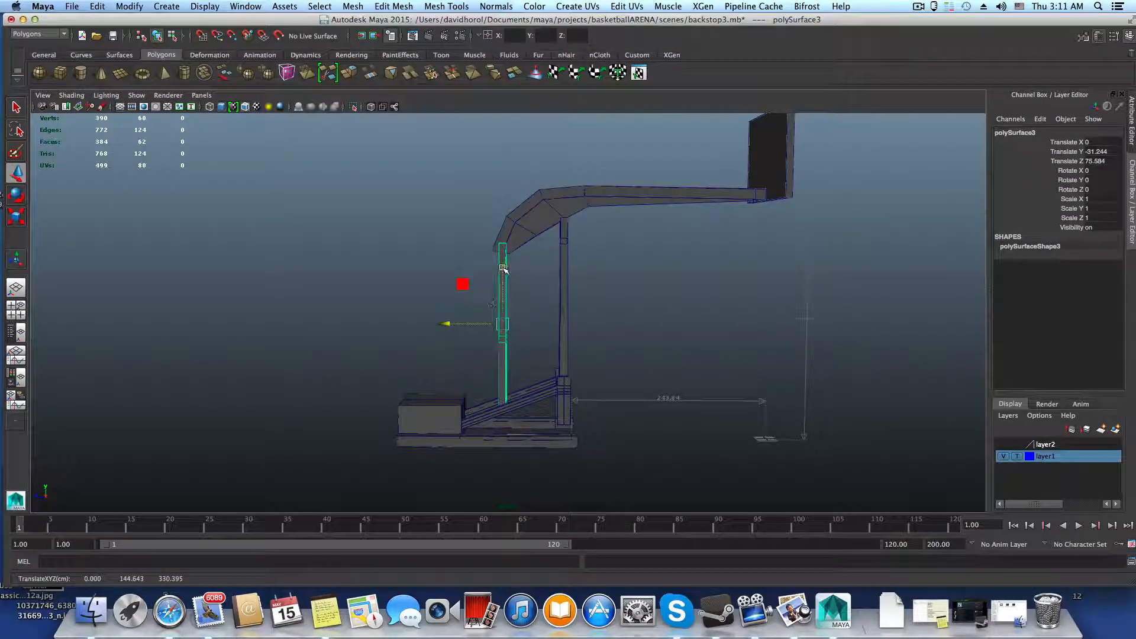
{"action": "left_click_drag", "start_coordinate": [503, 269], "coordinate": [504, 265]}
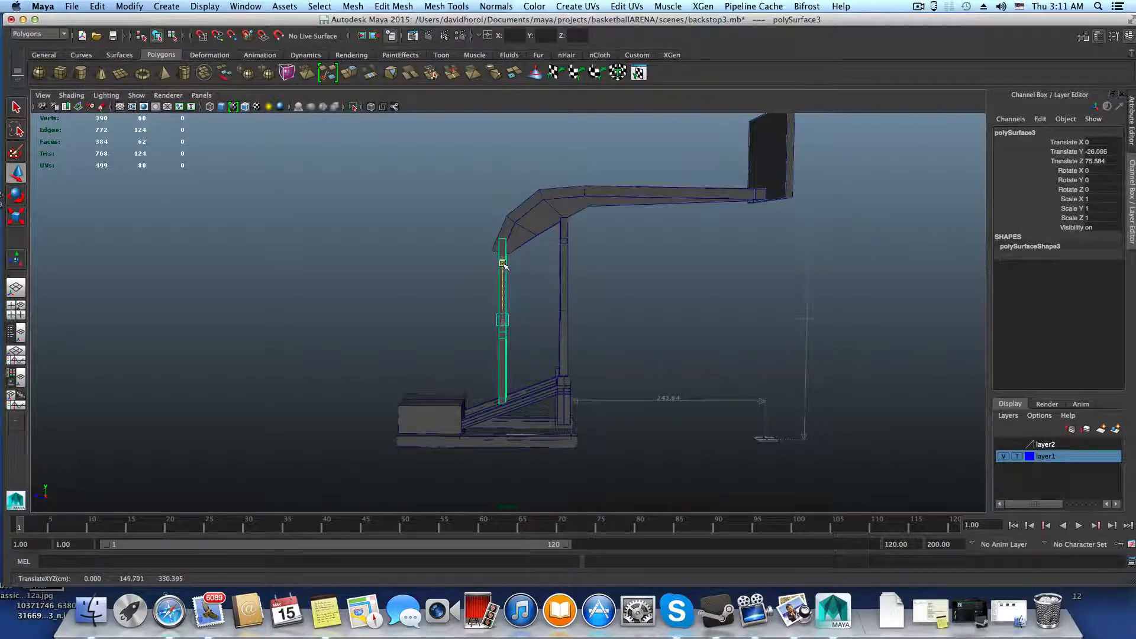
{"action": "mouse_move", "coordinate": [510, 303]}
{"action": "left_mouse_down", "text": "alt"}
{"action": "mouse_move", "coordinate": [618, 306]}
{"action": "mouse_move", "coordinate": [510, 307]}
{"action": "mouse_move", "coordinate": [560, 325]}
{"action": "mouse_move", "coordinate": [520, 299]}
{"action": "left_mouse_up", "text": "alt"}
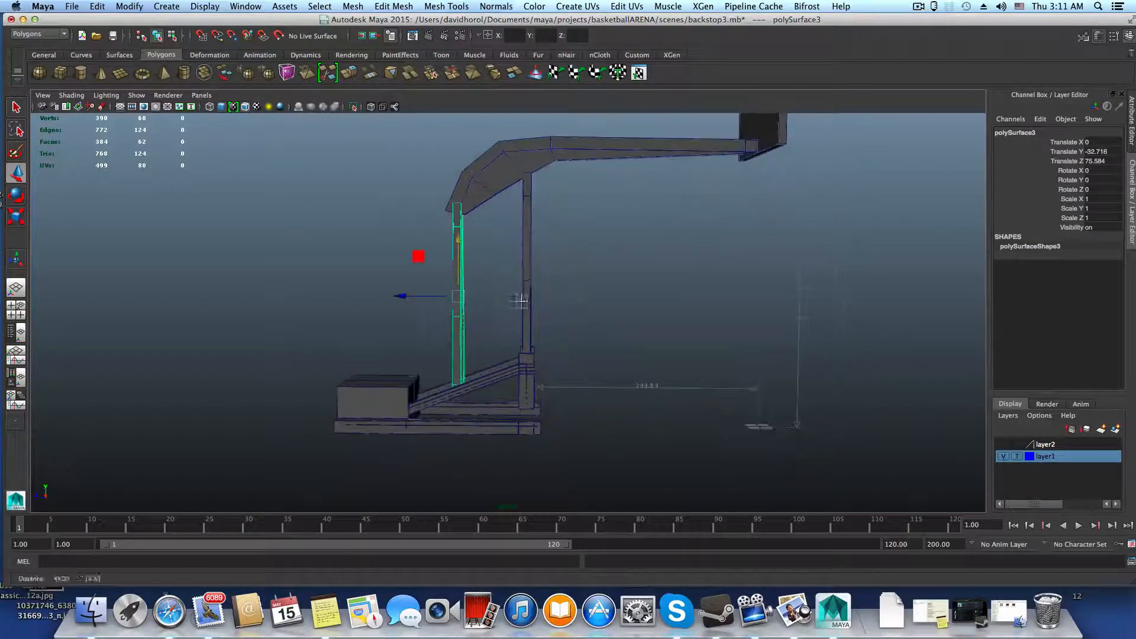
- Move the front pole back under the arm to about Translate Z 23.5 and Translate Y -3.2
{"action": "left_click", "coordinate": [529, 367]}
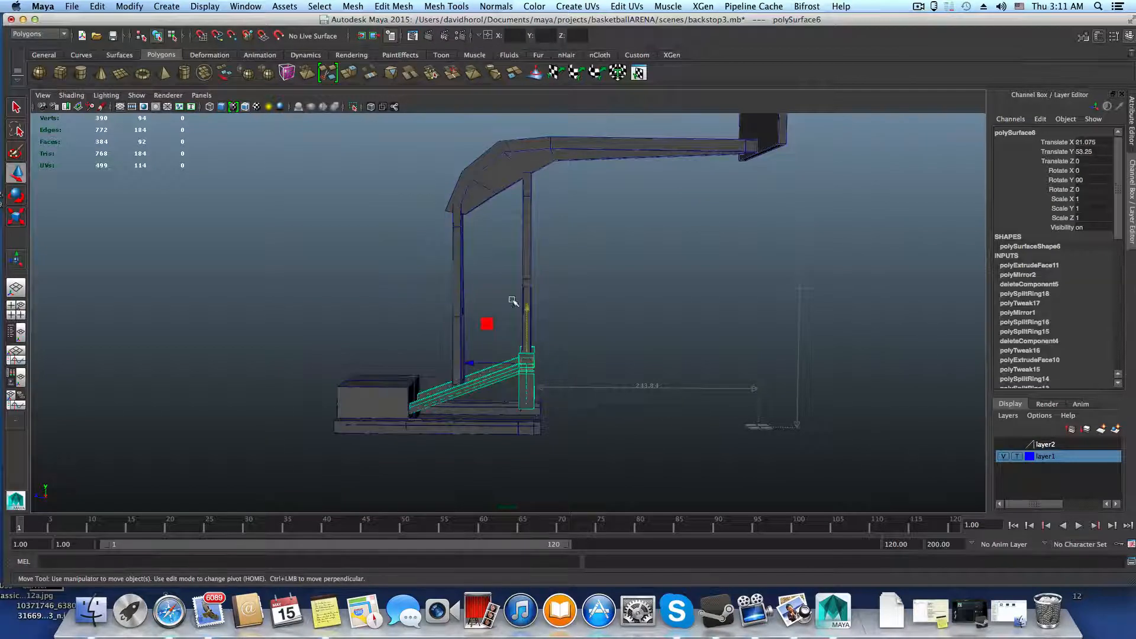
{"action": "left_click", "coordinate": [527, 253]}
{"action": "left_click_drag", "start_coordinate": [477, 268], "coordinate": [448, 271]}
{"action": "left_click_drag", "start_coordinate": [504, 209], "coordinate": [504, 212]}
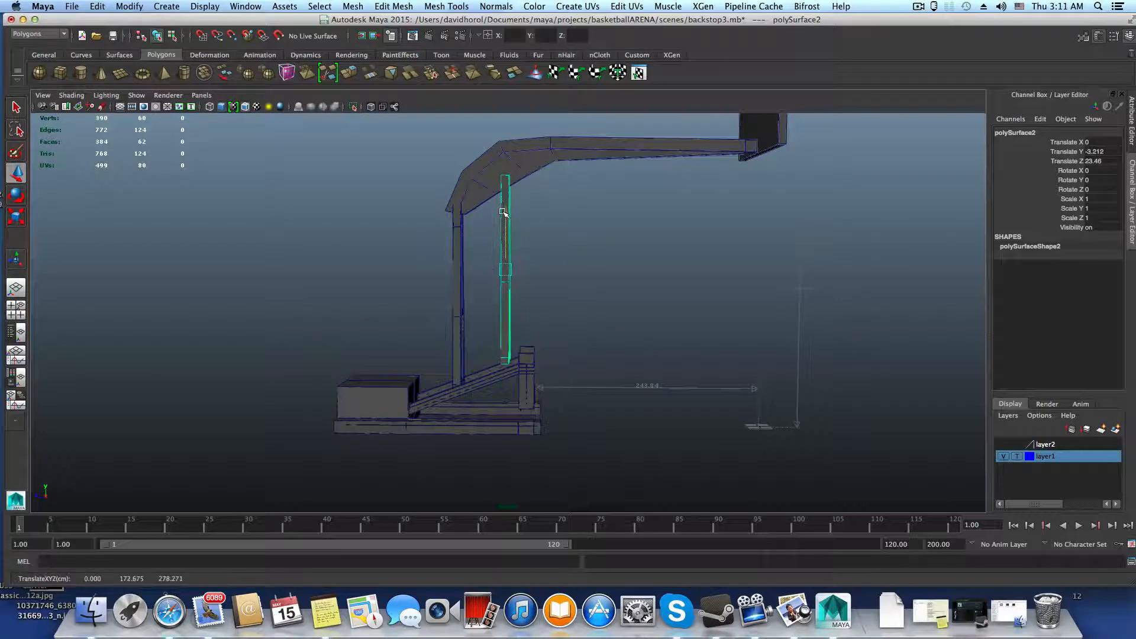
- Move the vertices of the brace's front upright backward along Z toward the front pole
{"action": "middle_click_drag", "start_coordinate": [553, 358], "coordinate": [573, 319], "text": "alt"}
{"action": "right_click_drag", "start_coordinate": [574, 319], "coordinate": [637, 398], "text": "alt"}
{"action": "middle_click_drag", "start_coordinate": [575, 358], "coordinate": [531, 330], "text": "alt"}
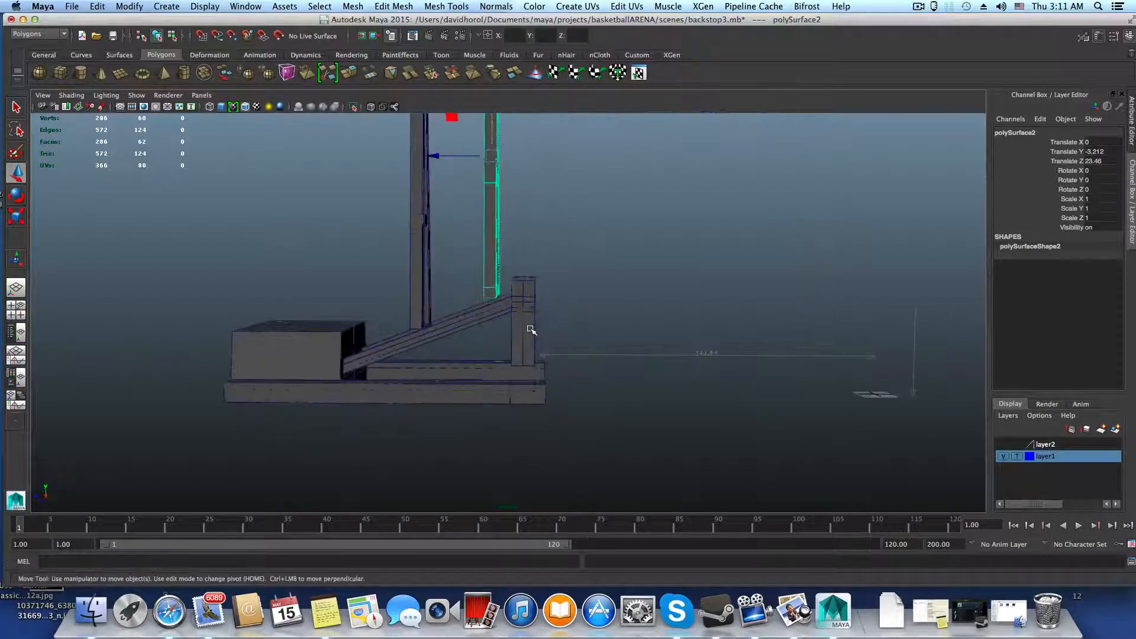
{"action": "mouse_move", "coordinate": [554, 359]}
{"action": "left_mouse_down", "text": "alt"}
{"action": "mouse_move", "coordinate": [601, 385]}
{"action": "mouse_move", "coordinate": [553, 380]}
{"action": "left_mouse_up", "text": "alt"}
{"action": "right_click", "coordinate": [529, 320]}
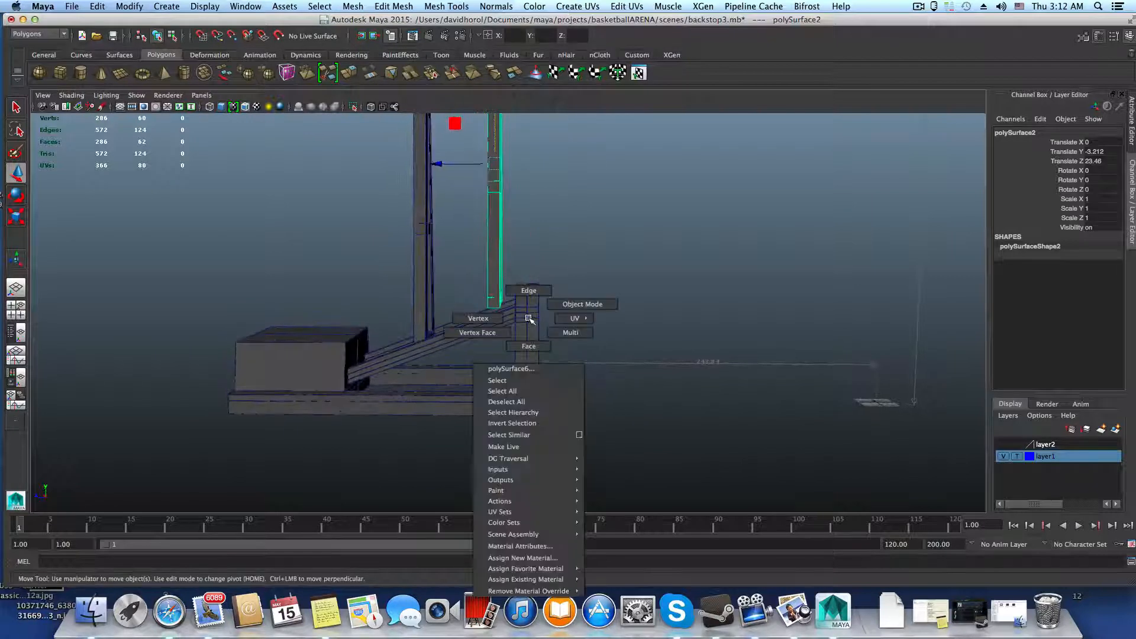
{"action": "left_click", "coordinate": [482, 320]}
{"action": "left_click_drag", "start_coordinate": [482, 320], "coordinate": [510, 349], "text": "alt"}
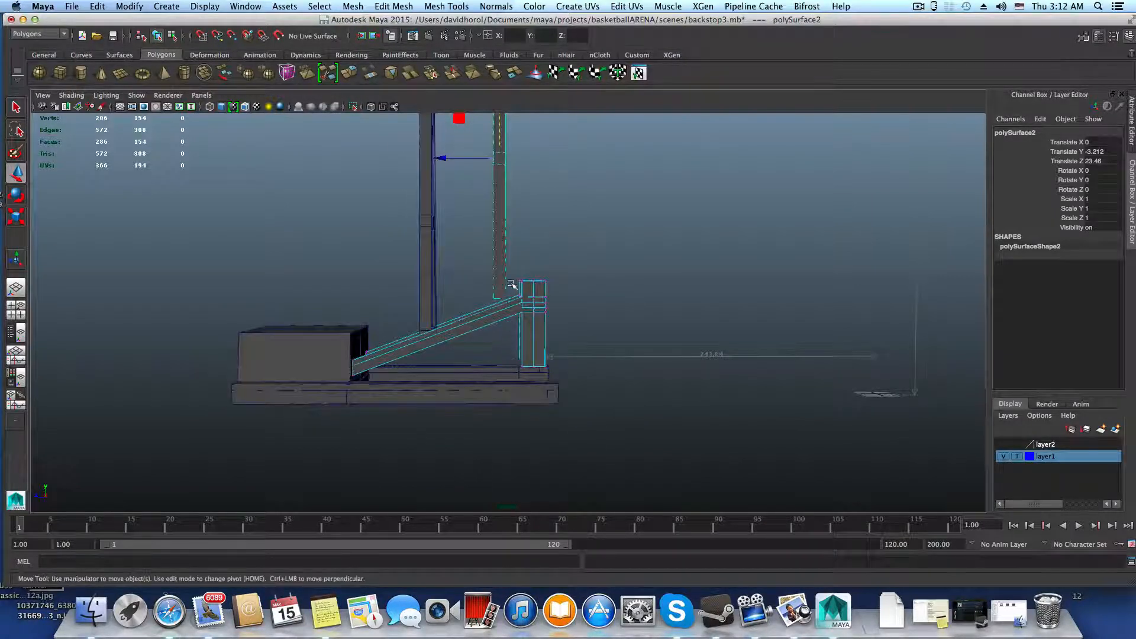
{"action": "left_click_drag", "start_coordinate": [561, 378], "coordinate": [446, 324]}
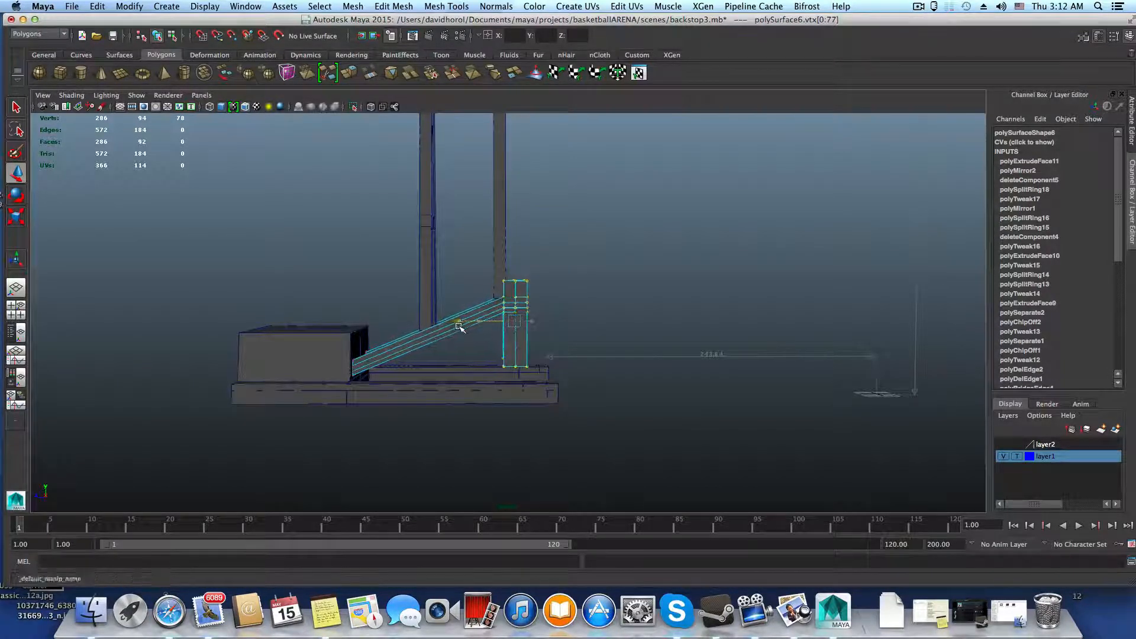
- Move the vertices at the front end of the base backward along Z to shorten it
{"action": "right_click_drag", "start_coordinate": [470, 328], "coordinate": [526, 398], "text": "alt"}
{"action": "left_click_drag", "start_coordinate": [526, 397], "coordinate": [507, 382], "text": "alt"}
{"action": "left_click", "coordinate": [505, 380]}
{"action": "right_click_drag", "start_coordinate": [504, 379], "coordinate": [453, 357]}
{"action": "left_click_drag", "start_coordinate": [564, 443], "coordinate": [562, 443]}
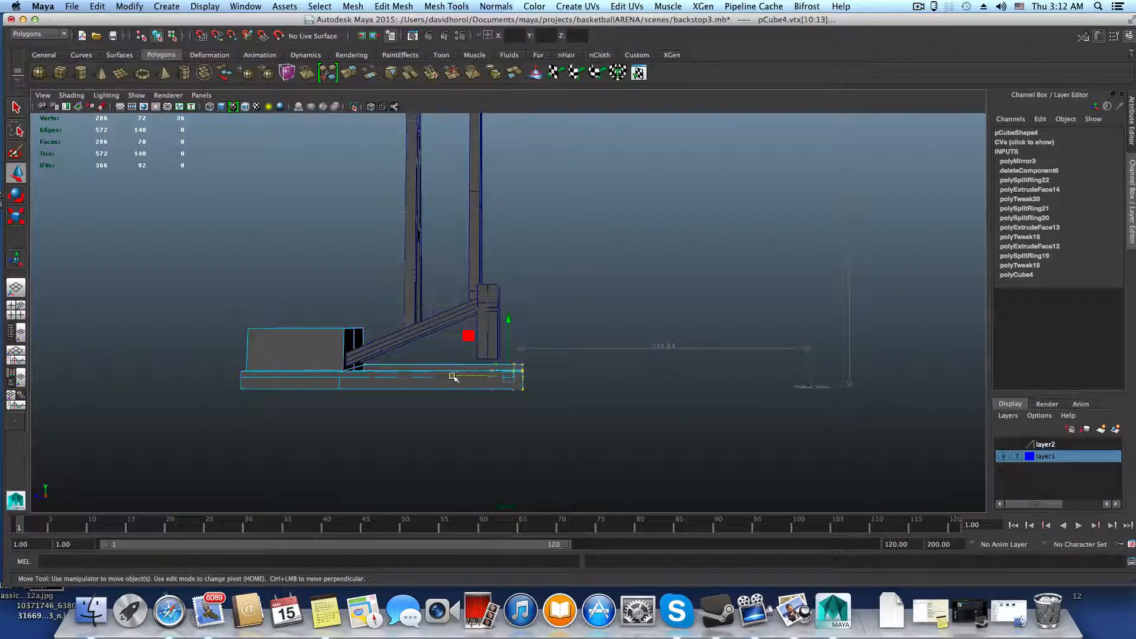
{"action": "left_click_drag", "start_coordinate": [453, 377], "coordinate": [454, 409]}
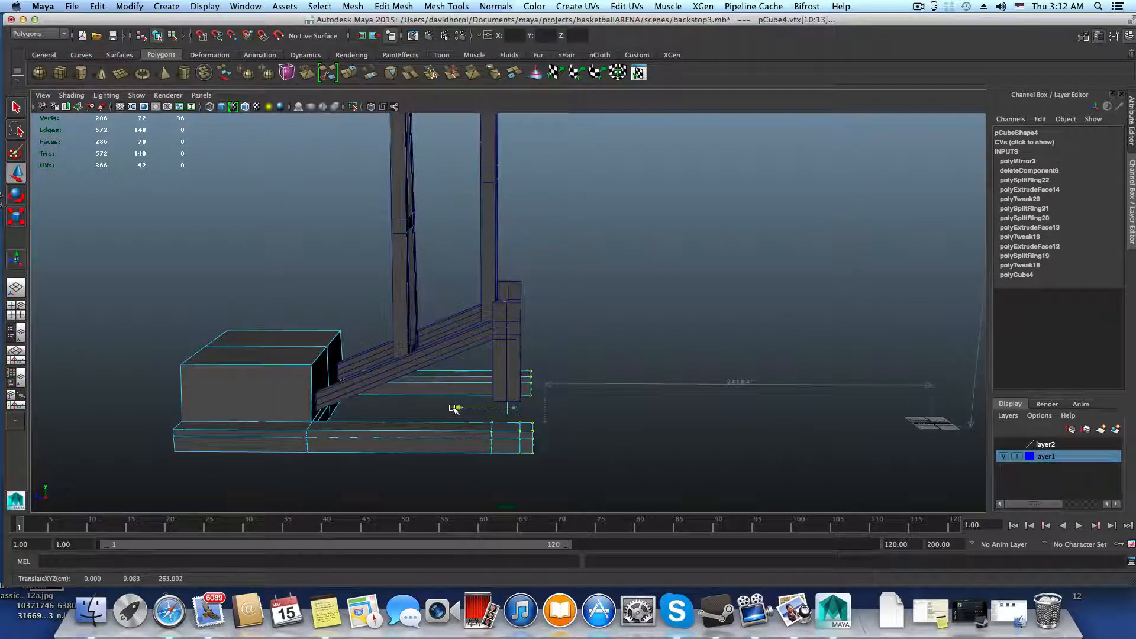
- Fine-tune the base's front-end vertices in the side view to about Z 263.7, beneath the upright
{"action": "left_click", "coordinate": [16, 308]}
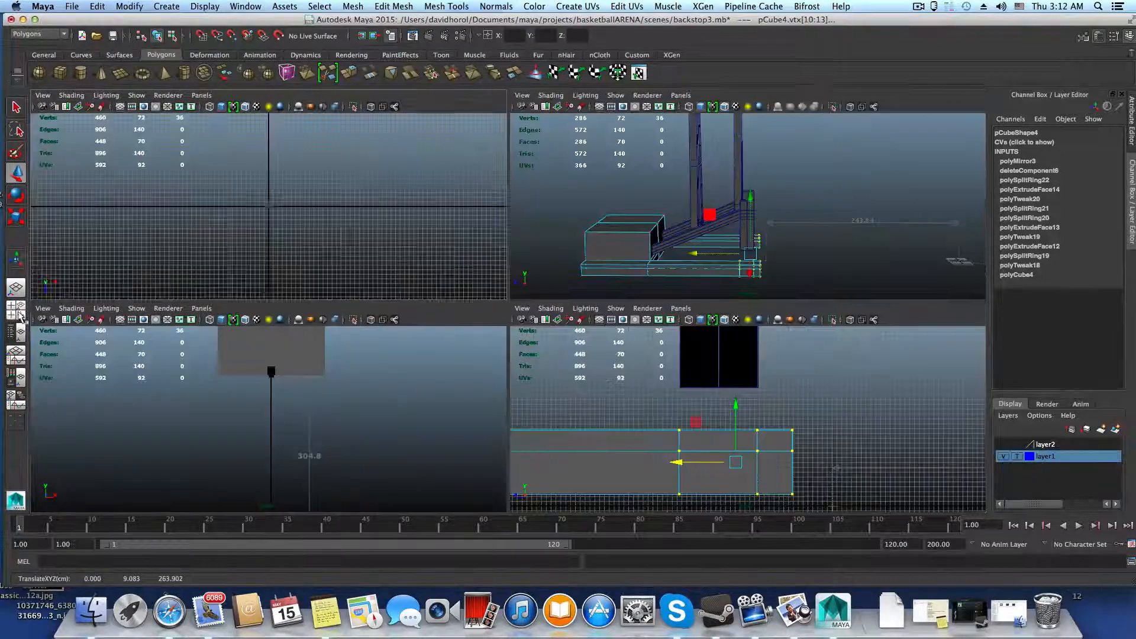
{"action": "key", "text": "space"}
{"action": "scroll", "coordinate": [648, 414], "scroll_direction": "down", "scroll_amount": 5}
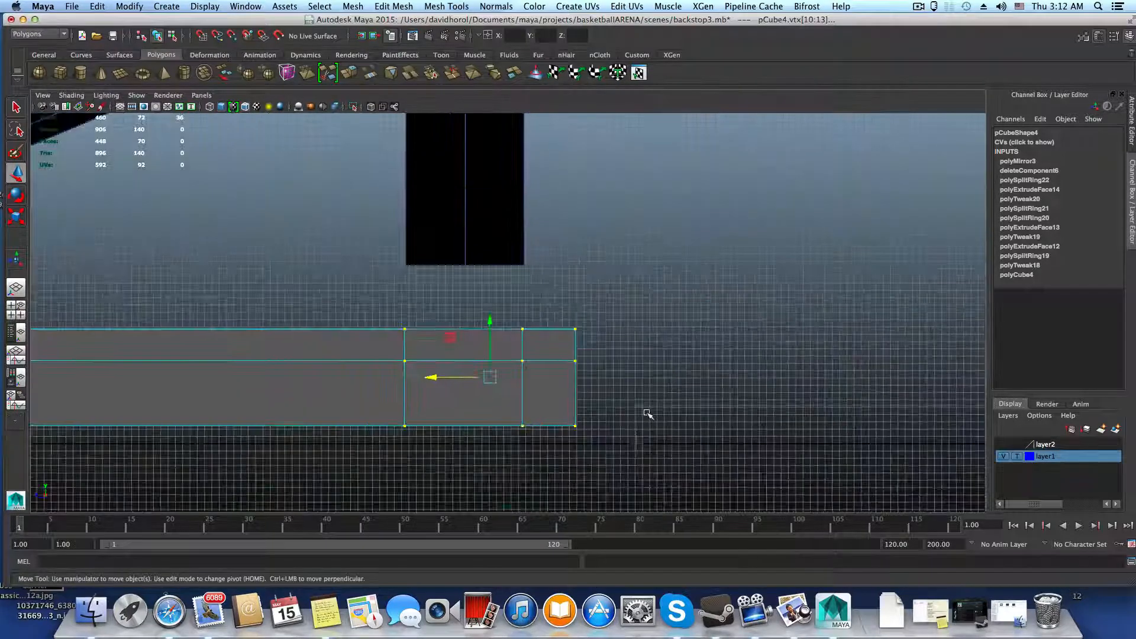
{"action": "left_click_drag", "start_coordinate": [439, 349], "coordinate": [439, 350]}
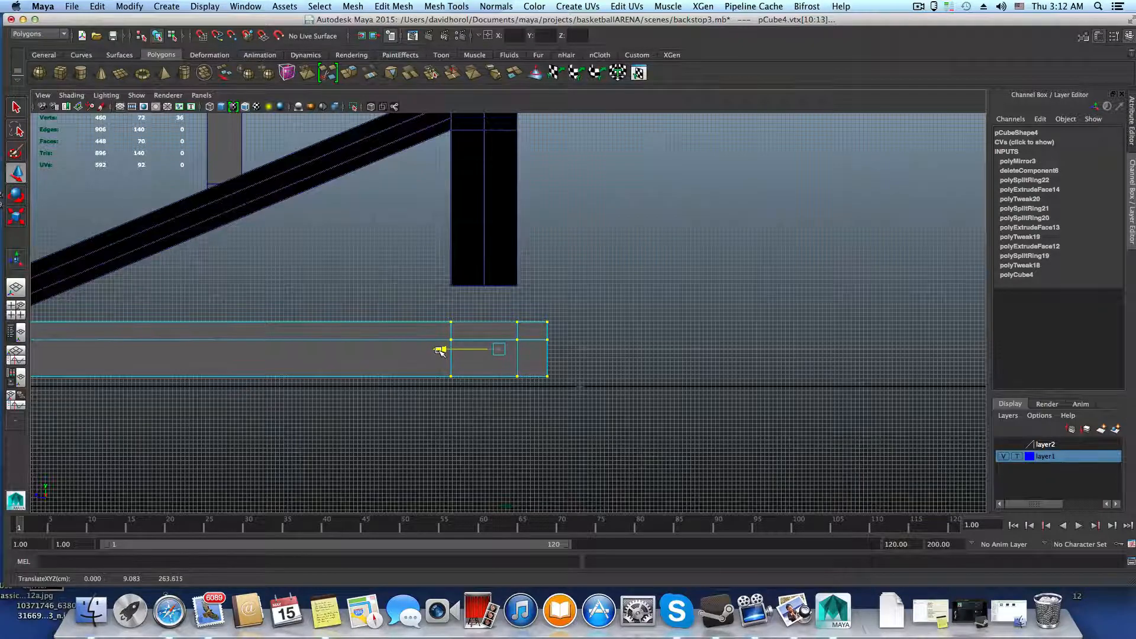
{"action": "scroll", "coordinate": [452, 373], "scroll_direction": "up", "scroll_amount": 4}
{"action": "middle_click_drag", "start_coordinate": [464, 403], "coordinate": [479, 423], "text": "alt"}
{"action": "left_click_drag", "start_coordinate": [439, 401], "coordinate": [439, 401]}
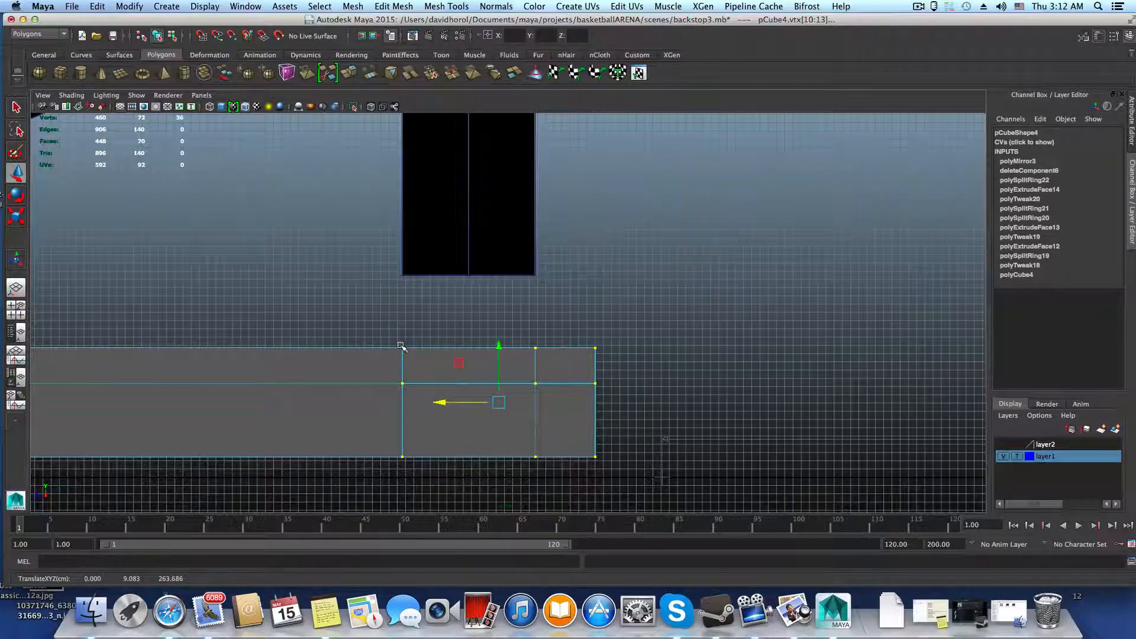
- Snap the base's two edge loops along Z to the upright's rear and front faces, at about 275.2 and 259.3
{"action": "right_click_drag", "start_coordinate": [400, 345], "coordinate": [355, 345]}
{"action": "left_click_drag", "start_coordinate": [343, 301], "coordinate": [427, 523]}
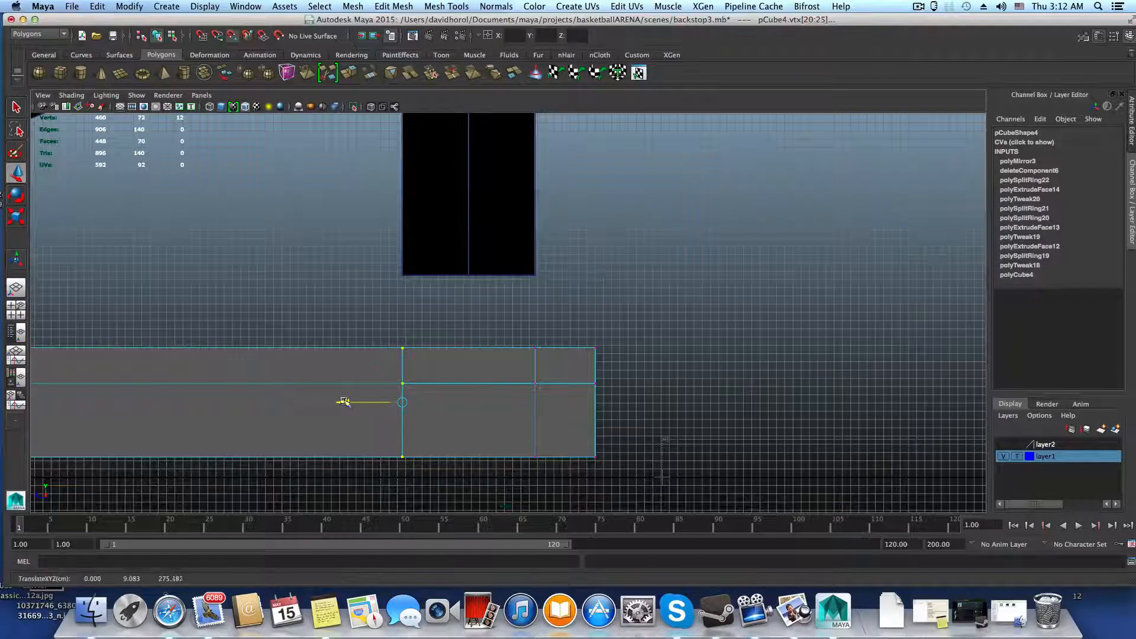
{"action": "middle_click_drag", "start_coordinate": [300, 398], "coordinate": [255, 408]}
{"action": "left_click_drag", "start_coordinate": [500, 324], "coordinate": [559, 496]}
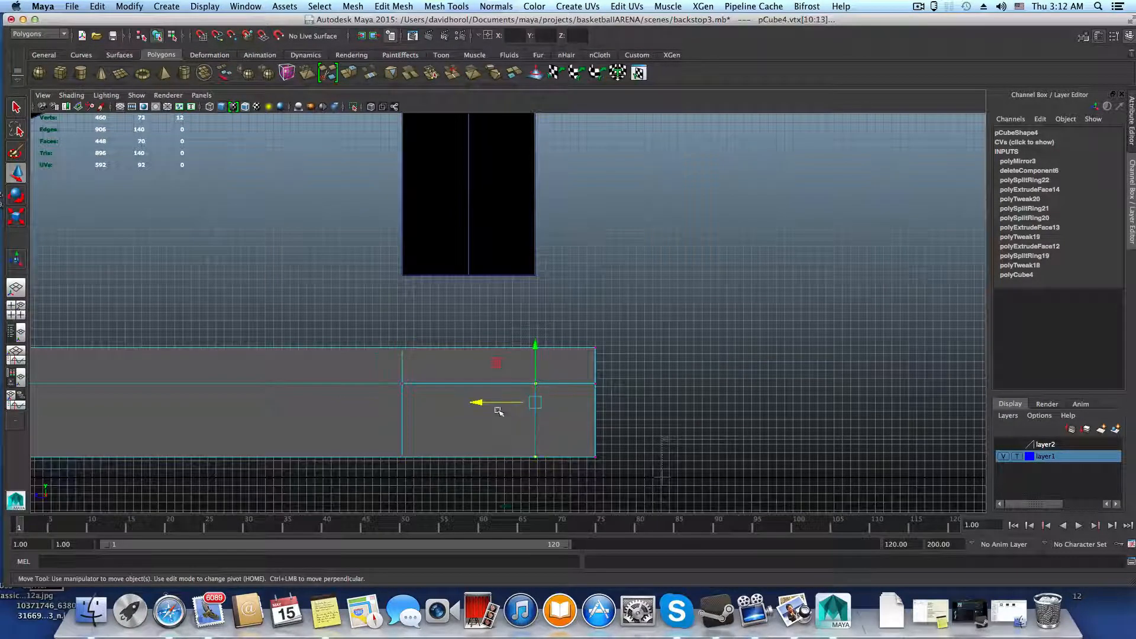
{"action": "middle_click_drag", "start_coordinate": [475, 404], "coordinate": [598, 417]}
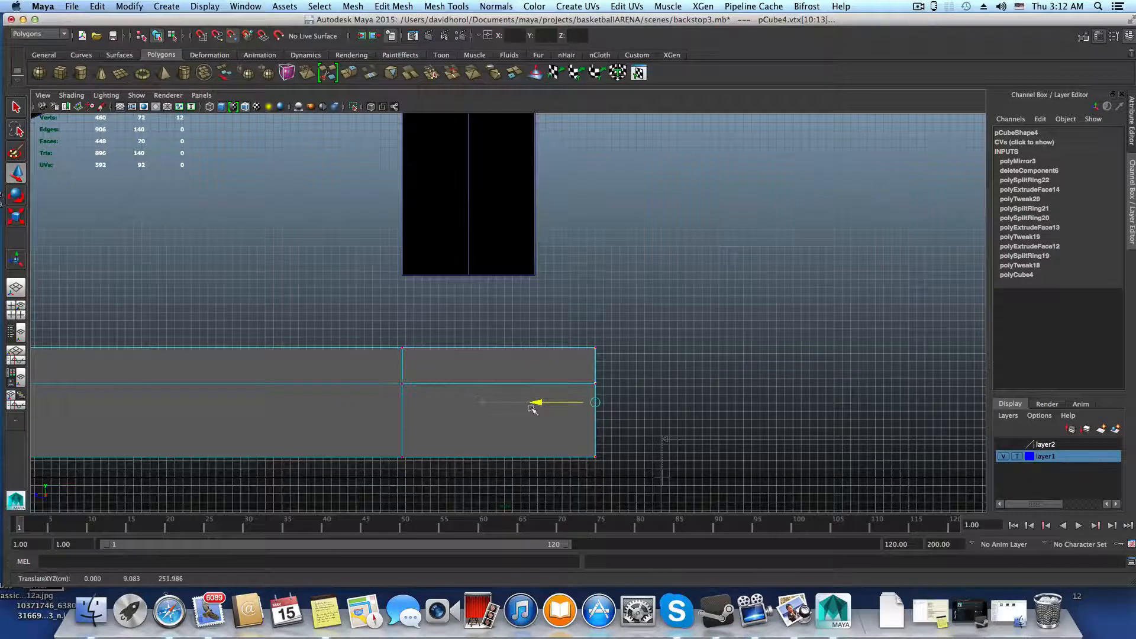
{"action": "mouse_move", "coordinate": [531, 407]}
{"action": "left_mouse_down"}
{"action": "mouse_move", "coordinate": [520, 388]}
{"action": "mouse_move", "coordinate": [442, 396]}
{"action": "mouse_move", "coordinate": [548, 402]}
{"action": "left_mouse_up"}
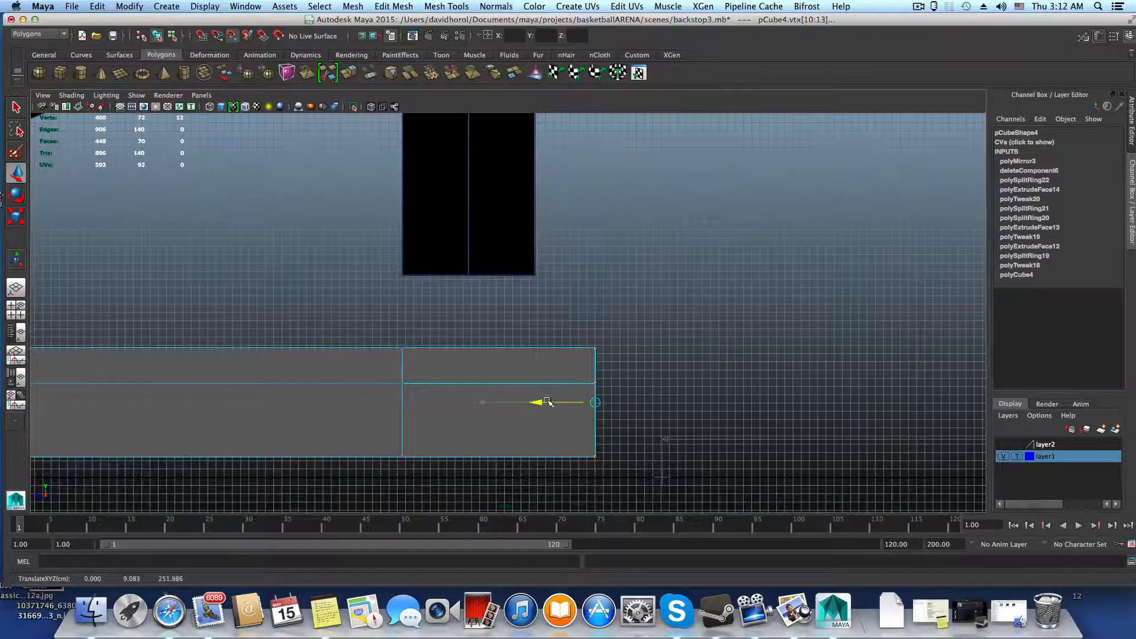
{"action": "left_click_drag", "start_coordinate": [541, 355], "coordinate": [534, 333]}
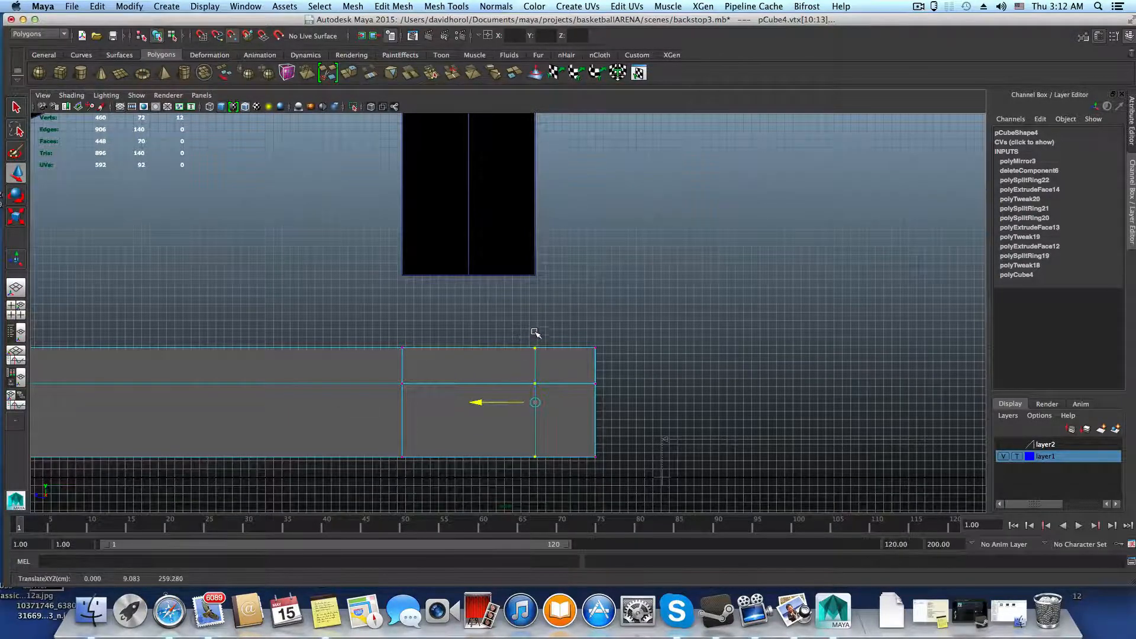
{"action": "left_click_drag", "start_coordinate": [536, 175], "coordinate": [522, 178]}
- Move the base's front-end vertices forward along Z to extend the base farther beyond the upright
{"action": "left_click_drag", "start_coordinate": [577, 319], "coordinate": [672, 512]}
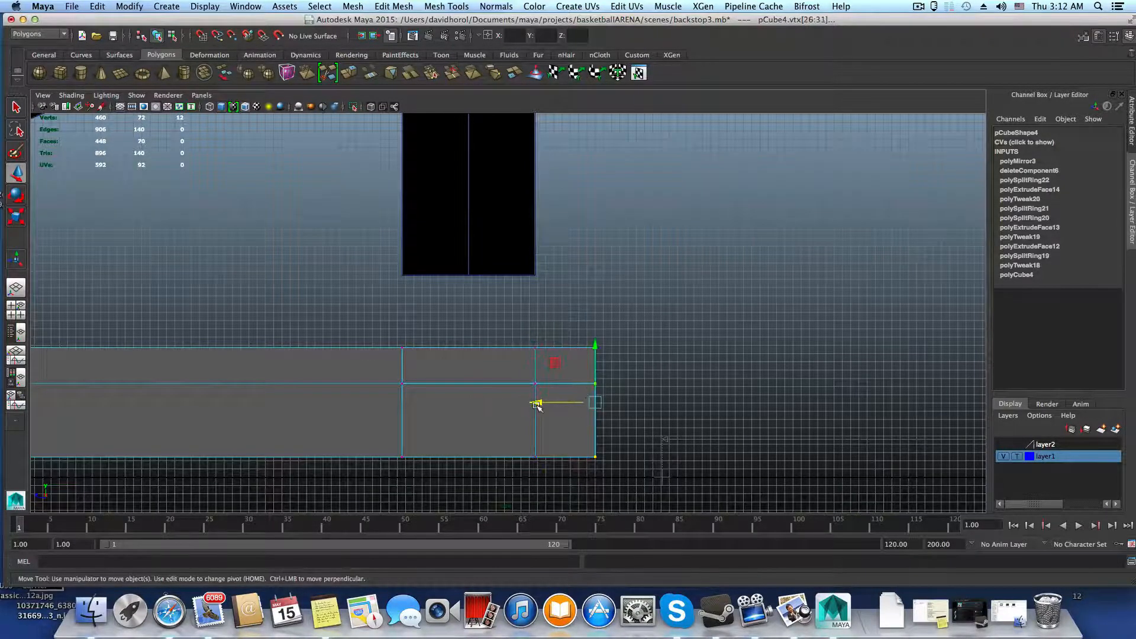
{"action": "left_click_drag", "start_coordinate": [536, 405], "coordinate": [603, 421]}
{"action": "left_click_drag", "start_coordinate": [373, 309], "coordinate": [559, 469]}
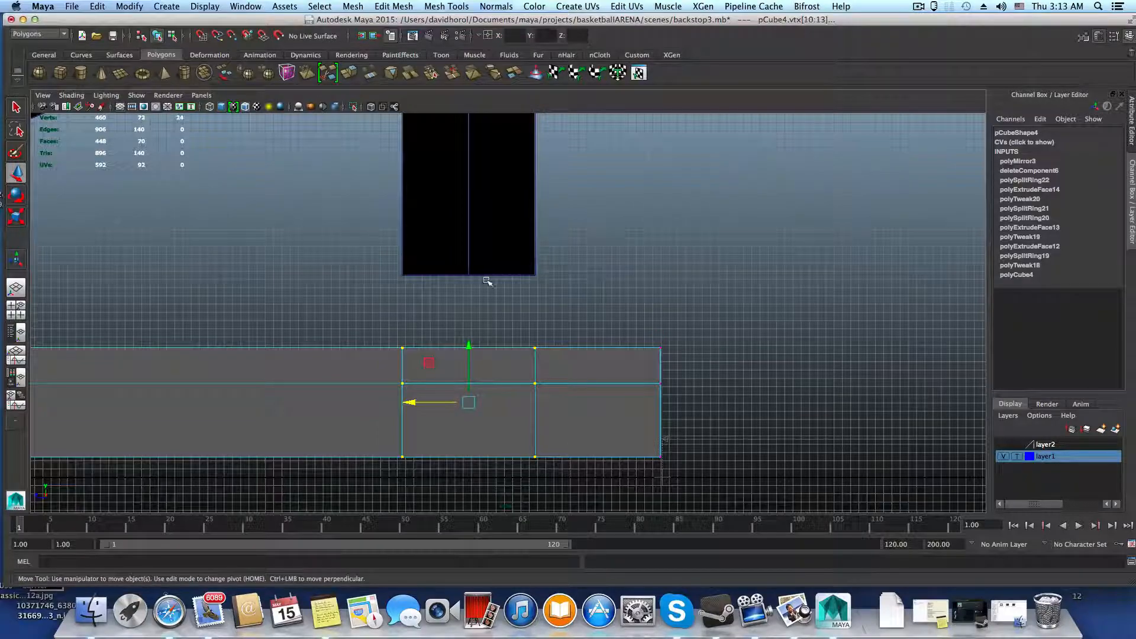
- Move all vertices of the brace's front upright forward along Z to about 262.7
{"action": "scroll", "coordinate": [523, 378], "scroll_direction": "down", "scroll_amount": 6}
{"action": "middle_click_drag", "start_coordinate": [540, 334], "coordinate": [546, 440], "text": "alt"}
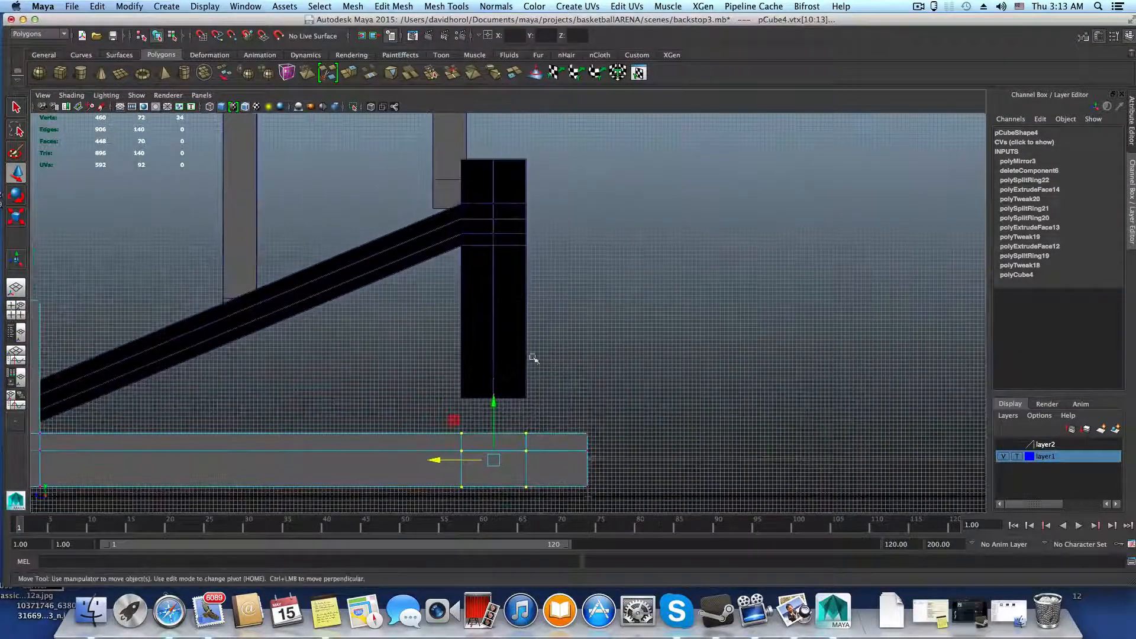
{"action": "left_click", "coordinate": [512, 306]}
{"action": "right_click_drag", "start_coordinate": [507, 301], "coordinate": [454, 299]}
{"action": "left_click_drag", "start_coordinate": [445, 137], "coordinate": [583, 410]}
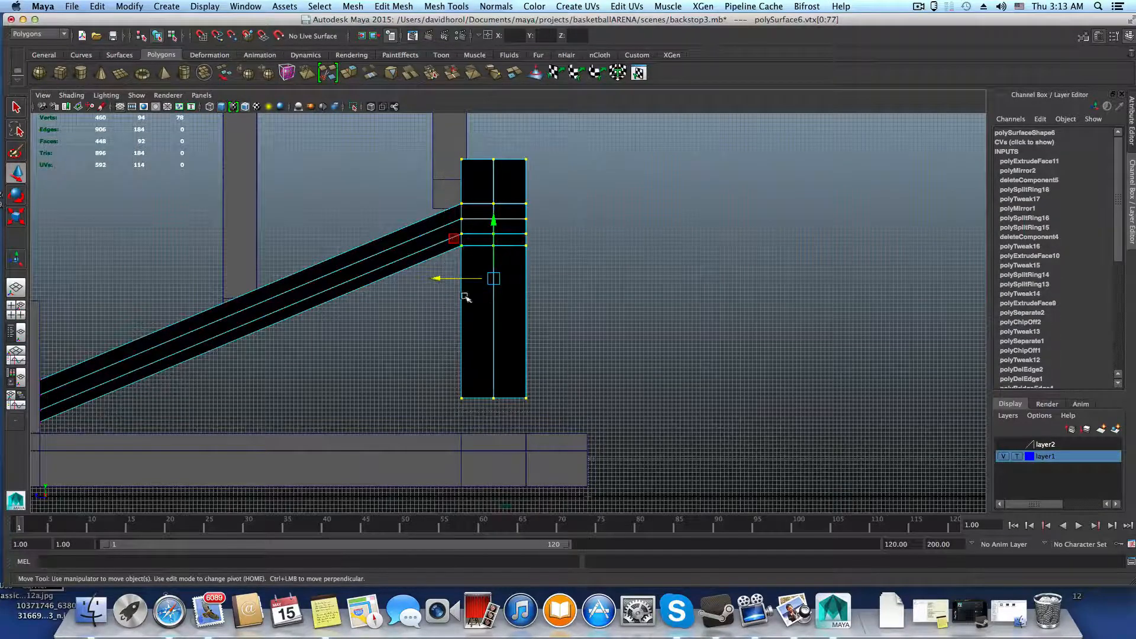
{"action": "left_click_drag", "start_coordinate": [437, 279], "coordinate": [455, 282]}
{"action": "right_click_drag", "start_coordinate": [511, 358], "coordinate": [647, 369], "text": "alt"}
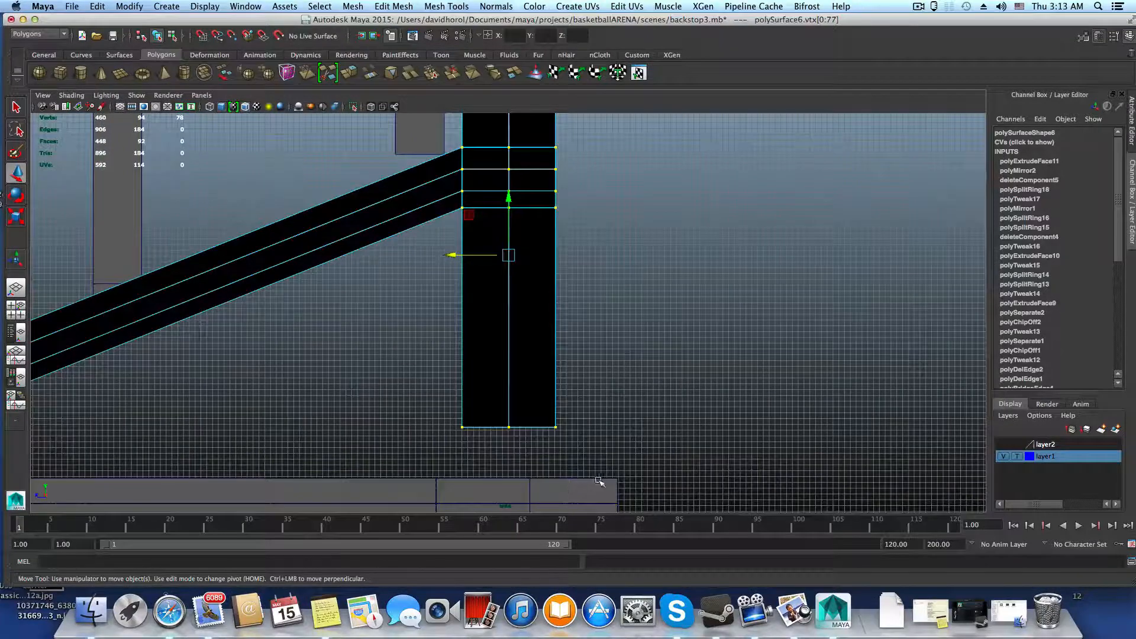
{"action": "scroll", "coordinate": [586, 478], "scroll_direction": "down", "scroll_amount": 3}
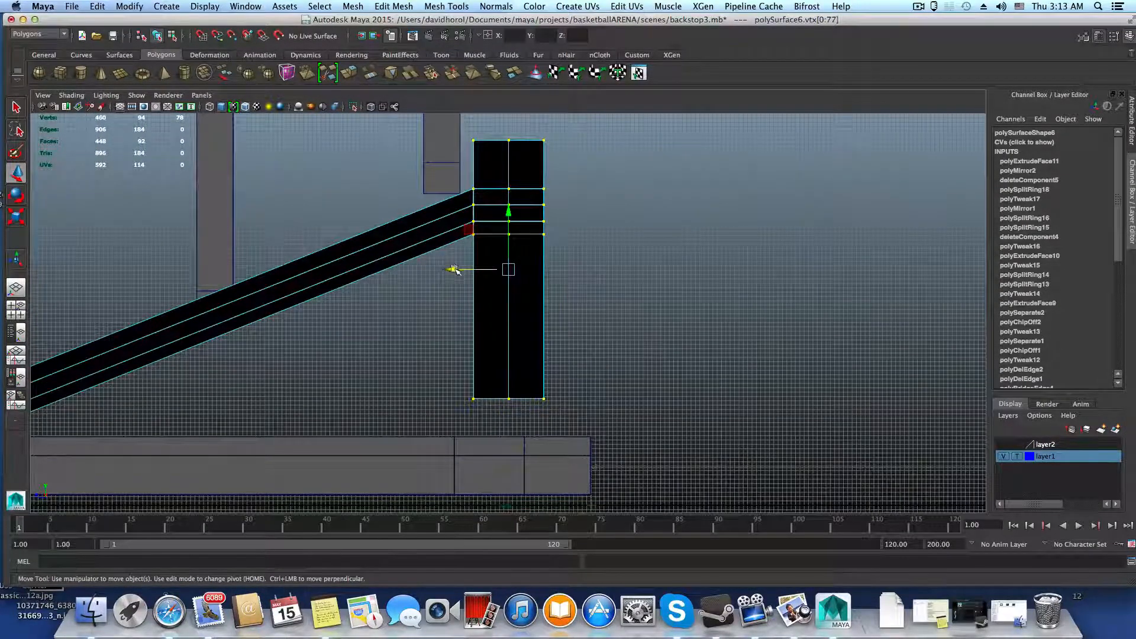
{"action": "left_click_drag", "start_coordinate": [454, 270], "coordinate": [453, 269]}
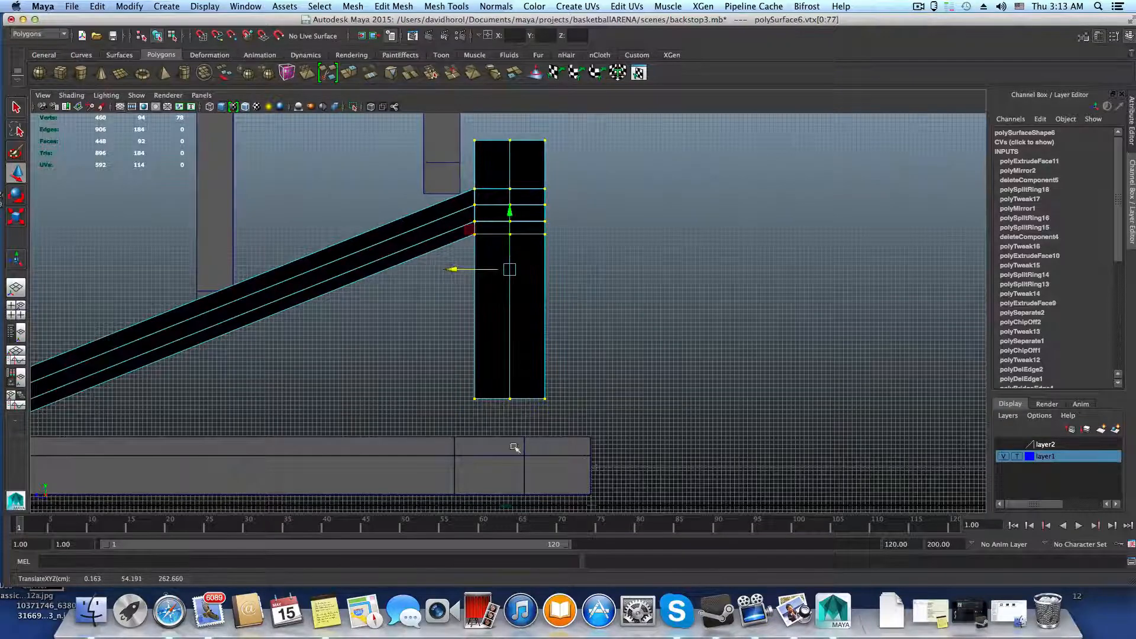
- Snap the base's two edge loops along Z to the moved upright's front and rear faces, at about 254.6 and 270.7
{"action": "right_click_drag", "start_coordinate": [514, 448], "coordinate": [497, 354]}
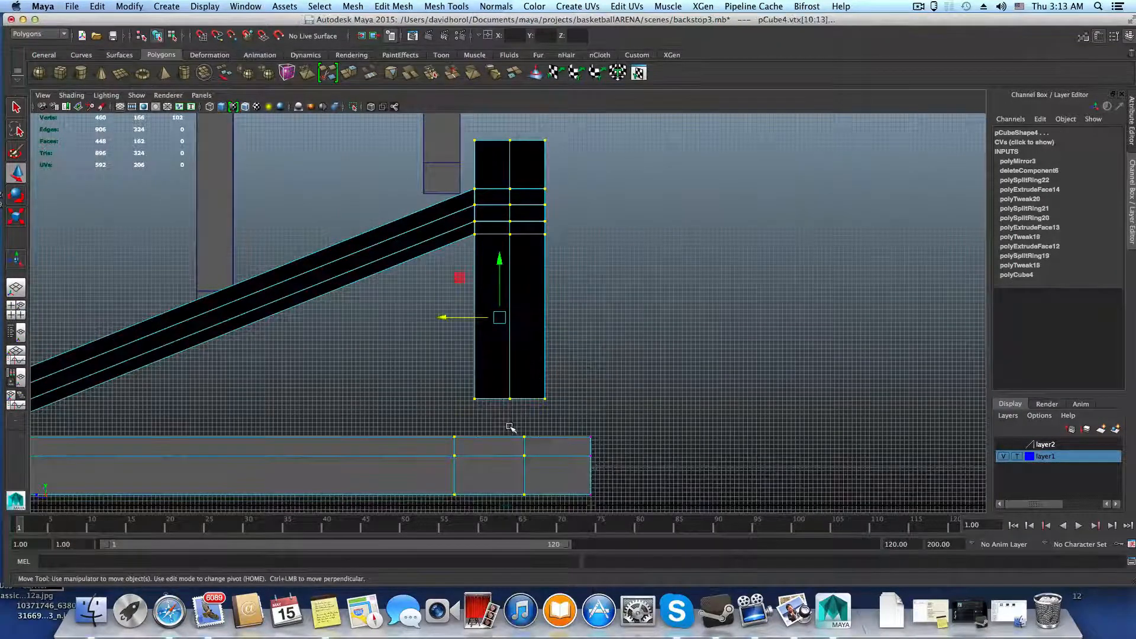
{"action": "left_click_drag", "start_coordinate": [511, 427], "coordinate": [565, 525]}
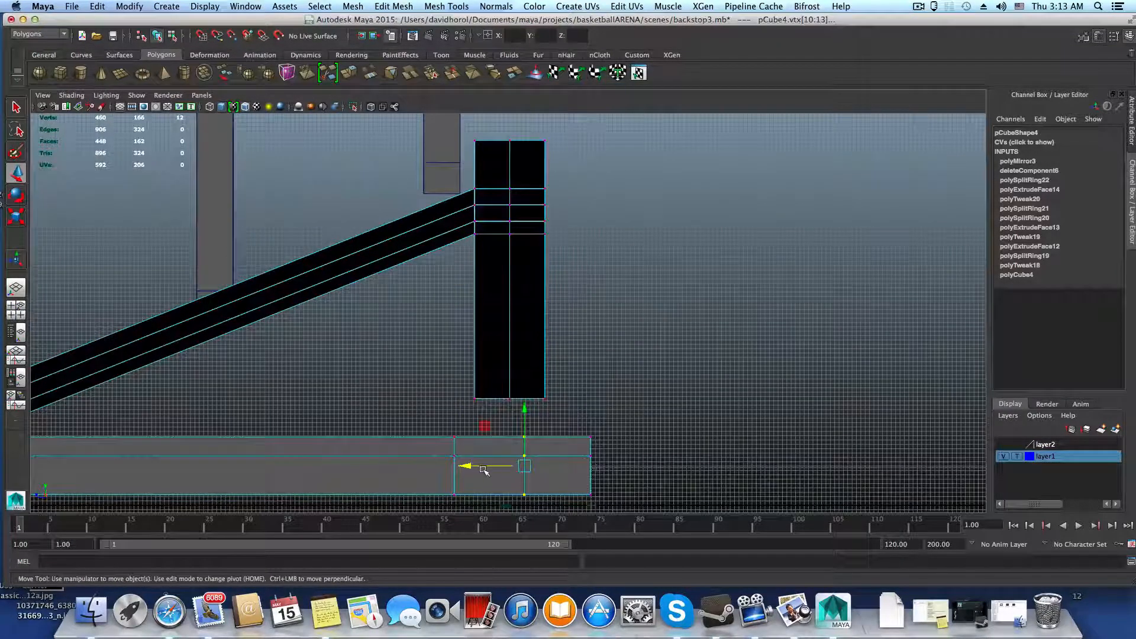
{"action": "key", "text": "v"}
{"action": "left_click_drag", "start_coordinate": [467, 467], "coordinate": [544, 383]}
{"action": "mouse_move", "coordinate": [544, 439]}
{"action": "left_mouse_down"}
{"action": "mouse_move", "coordinate": [502, 452]}
{"action": "mouse_move", "coordinate": [565, 452]}
{"action": "mouse_move", "coordinate": [534, 441]}
{"action": "left_mouse_up"}
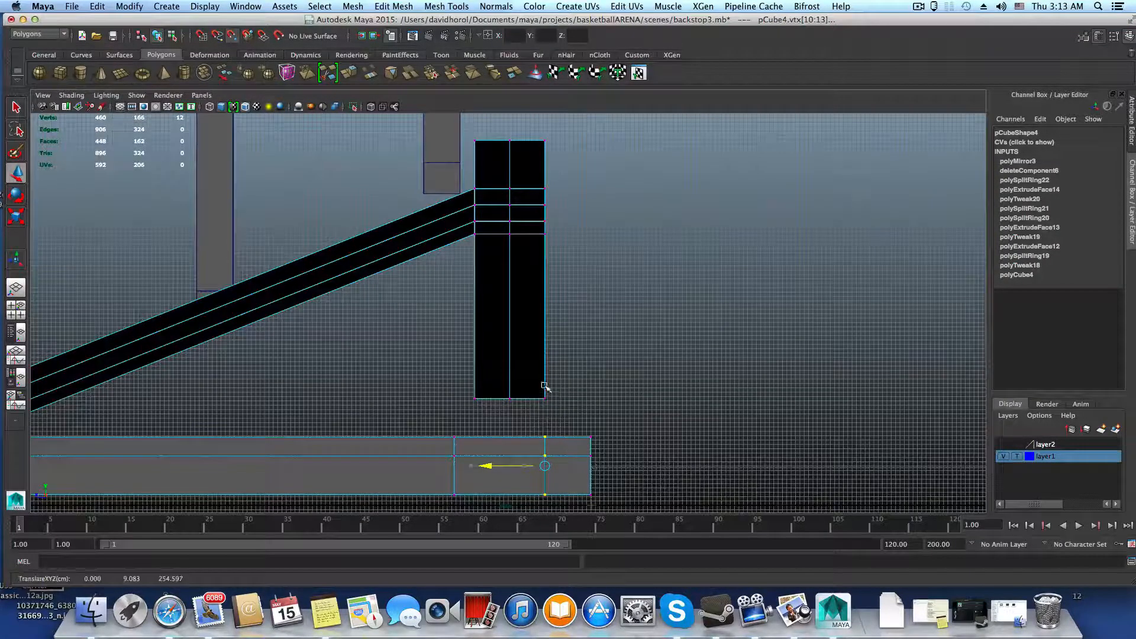
{"action": "middle_click_drag", "start_coordinate": [544, 388], "coordinate": [544, 392]}
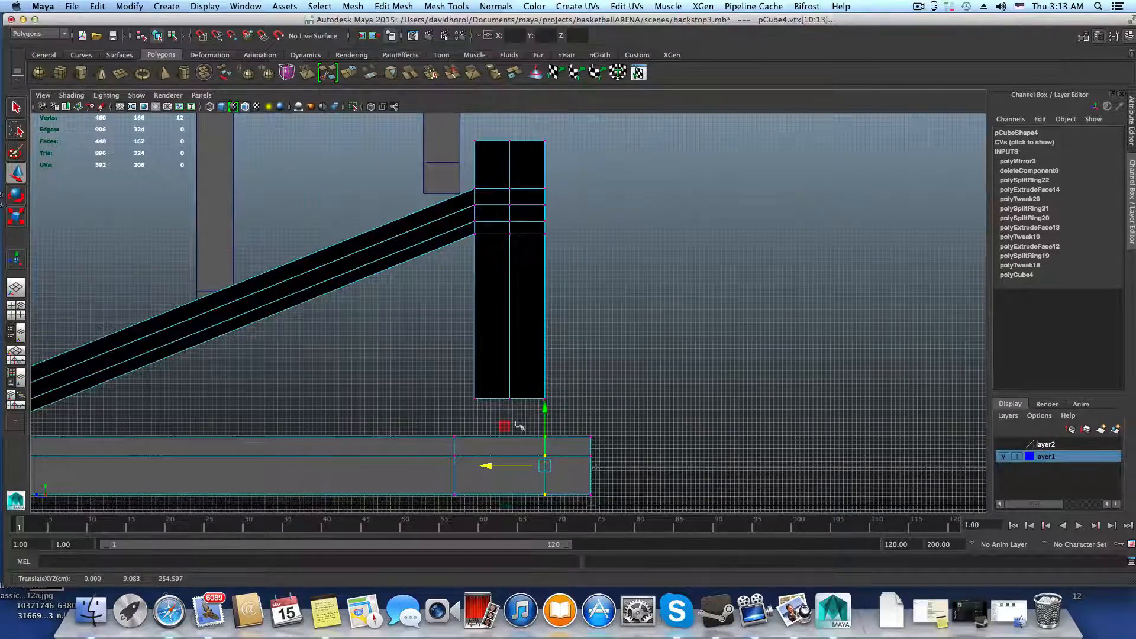
{"action": "left_click_drag", "start_coordinate": [433, 425], "coordinate": [472, 508]}
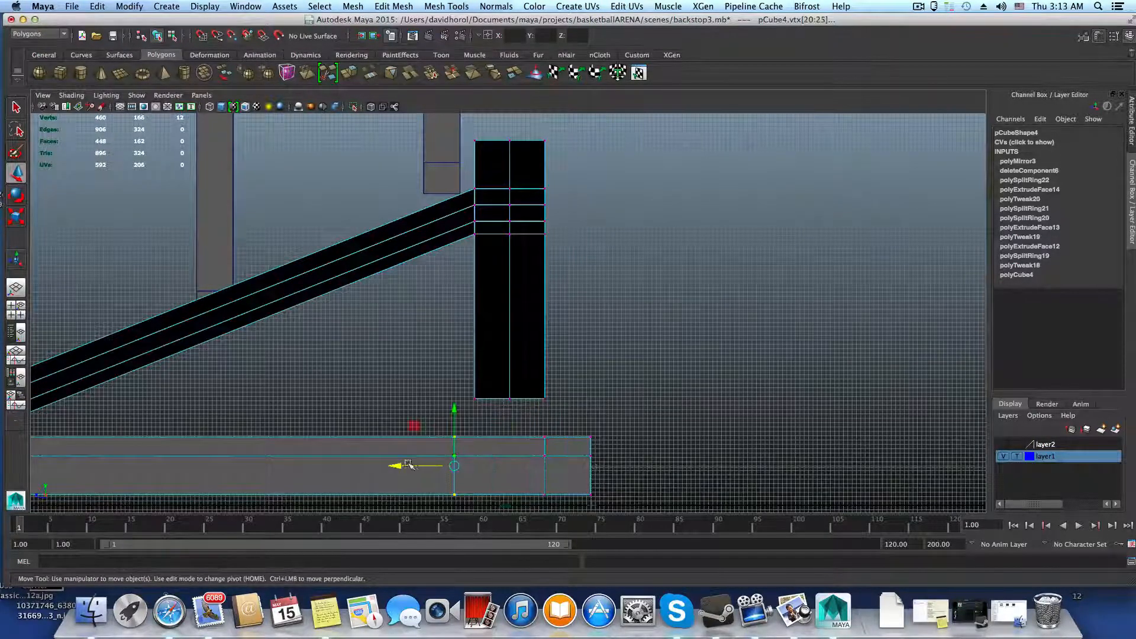
{"action": "left_click_drag", "start_coordinate": [408, 465], "coordinate": [410, 466]}
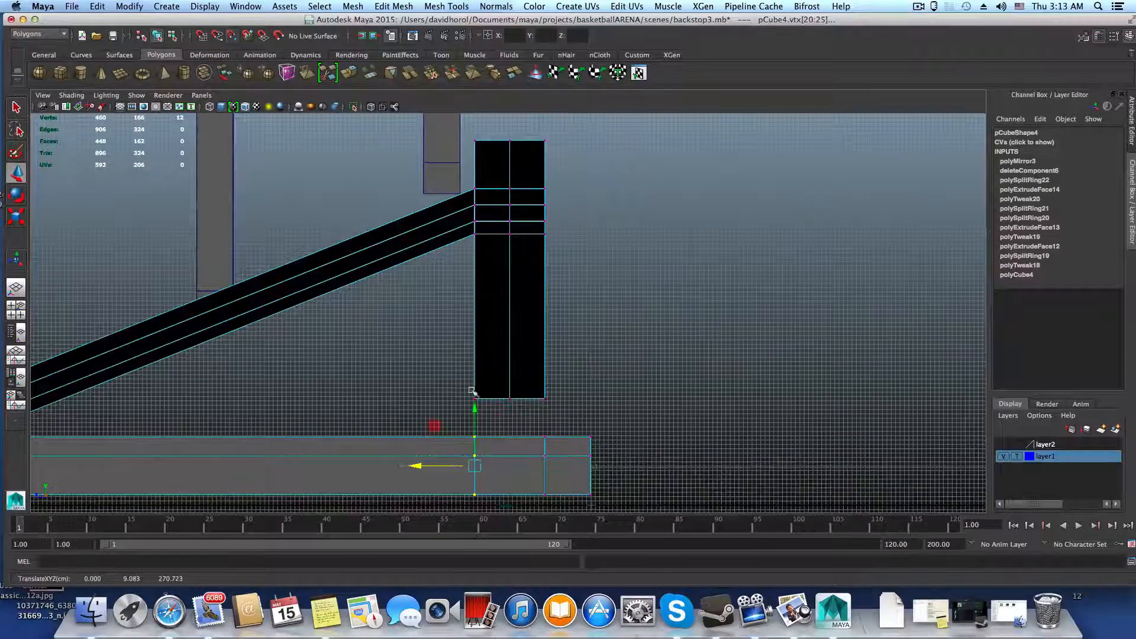
- In the perspective view, move the front pole forward to about Translate Z 8.5, in line with the brace's upright
{"action": "scroll", "coordinate": [585, 417], "scroll_direction": "down", "scroll_amount": 1}
{"action": "left_click_drag", "start_coordinate": [556, 389], "coordinate": [543, 398], "text": "alt"}
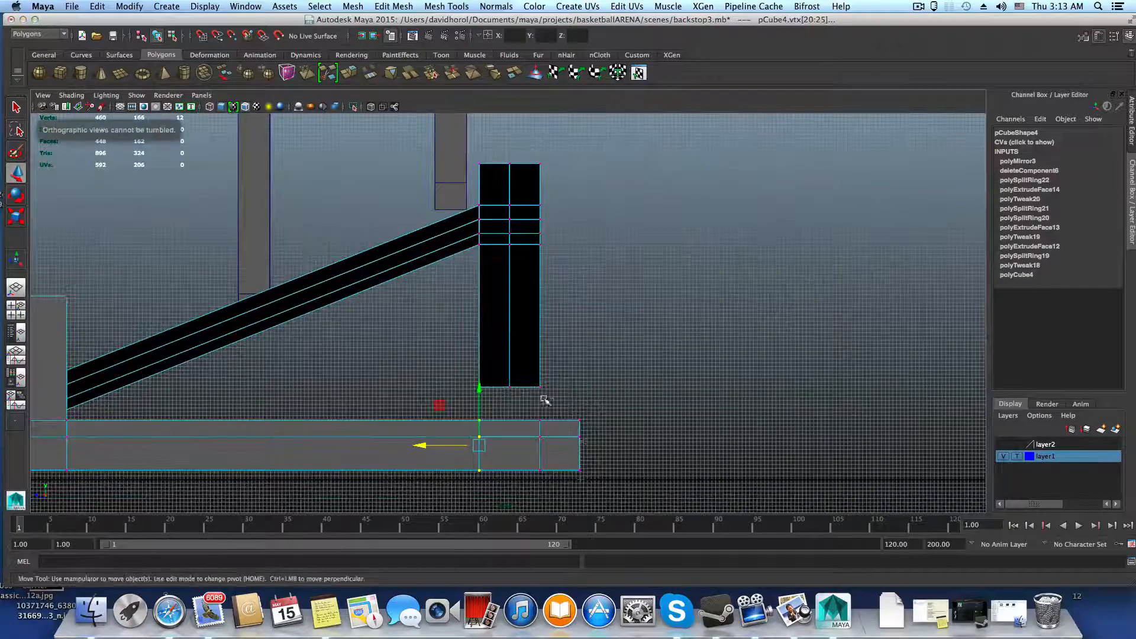
{"action": "key", "text": "space"}
{"action": "key", "text": "space"}
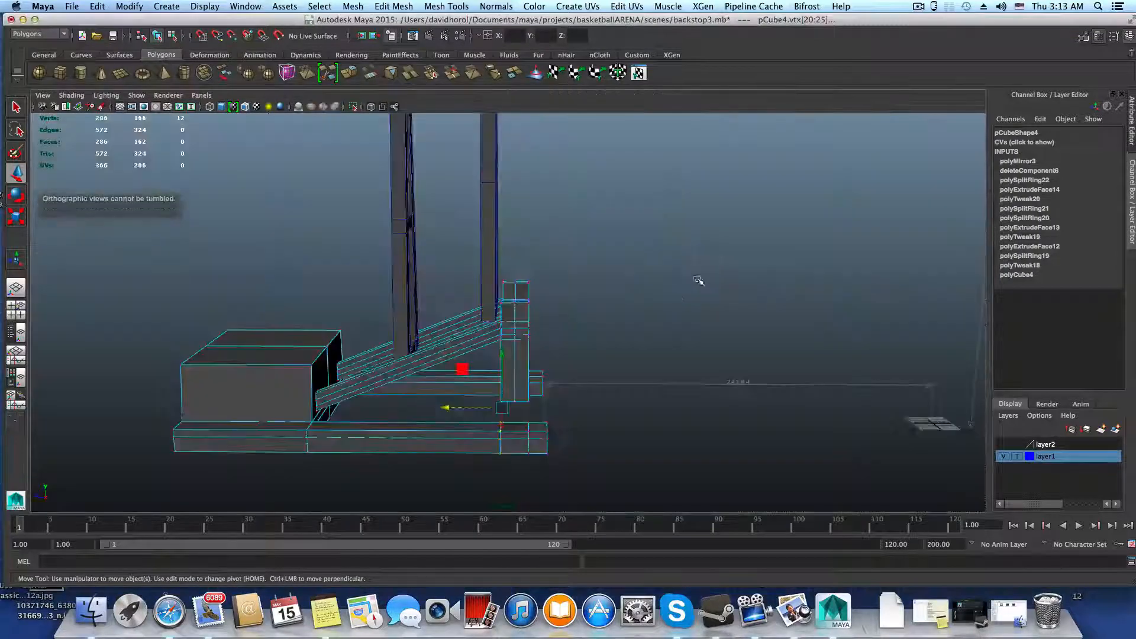
{"action": "middle_click_drag", "start_coordinate": [654, 282], "coordinate": [647, 342], "text": "alt"}
{"action": "left_click", "coordinate": [495, 259]}
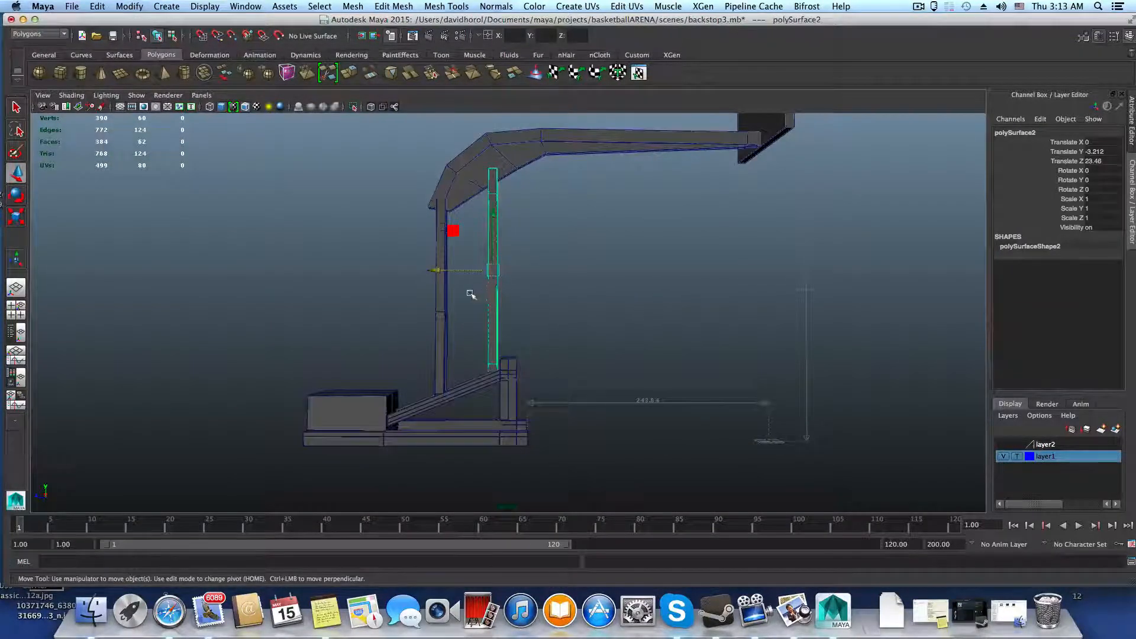
{"action": "left_click_drag", "start_coordinate": [434, 271], "coordinate": [510, 283]}
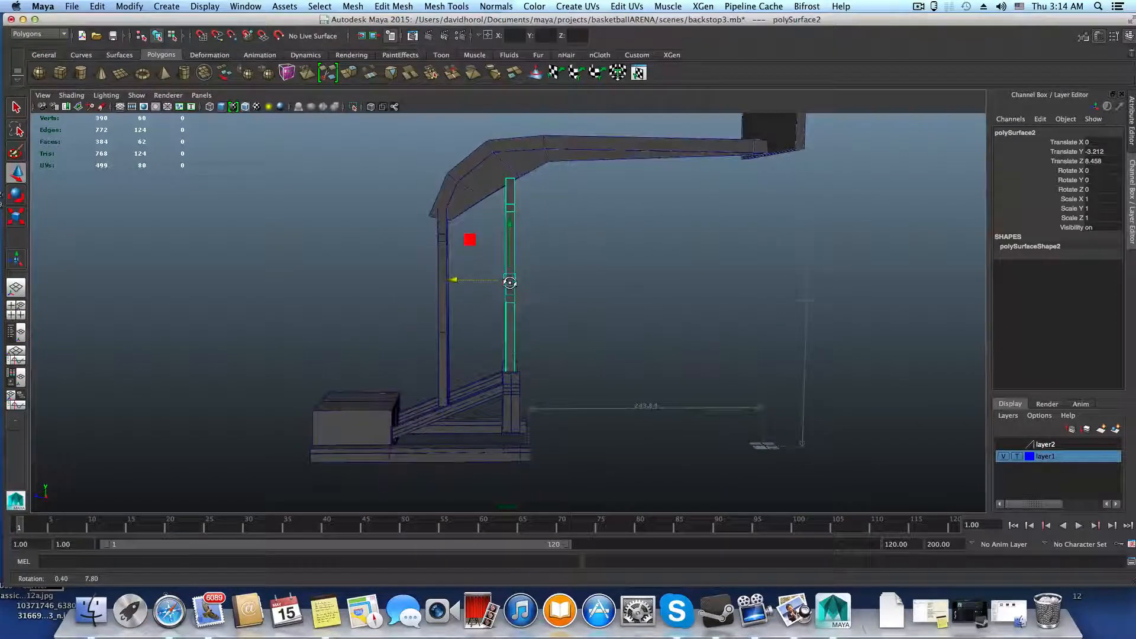
- Move the vertices of the arm's curved rear section forward along Z to about 277.8
{"action": "left_click", "coordinate": [504, 153]}
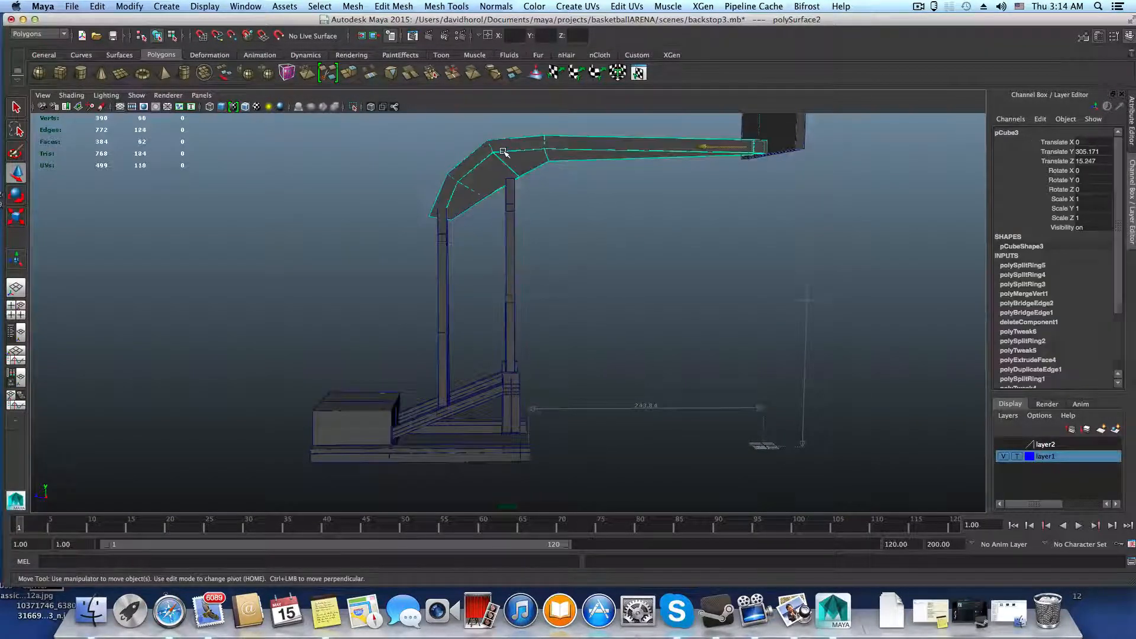
{"action": "right_click_drag", "start_coordinate": [503, 153], "coordinate": [406, 125]}
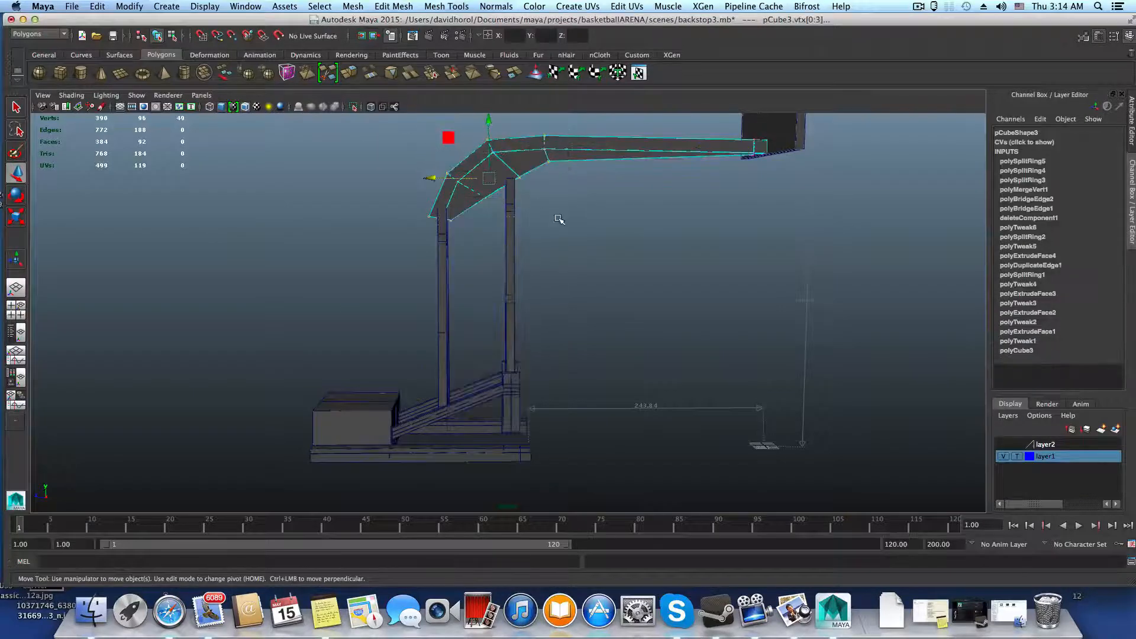
{"action": "left_click_drag", "start_coordinate": [441, 181], "coordinate": [437, 180]}
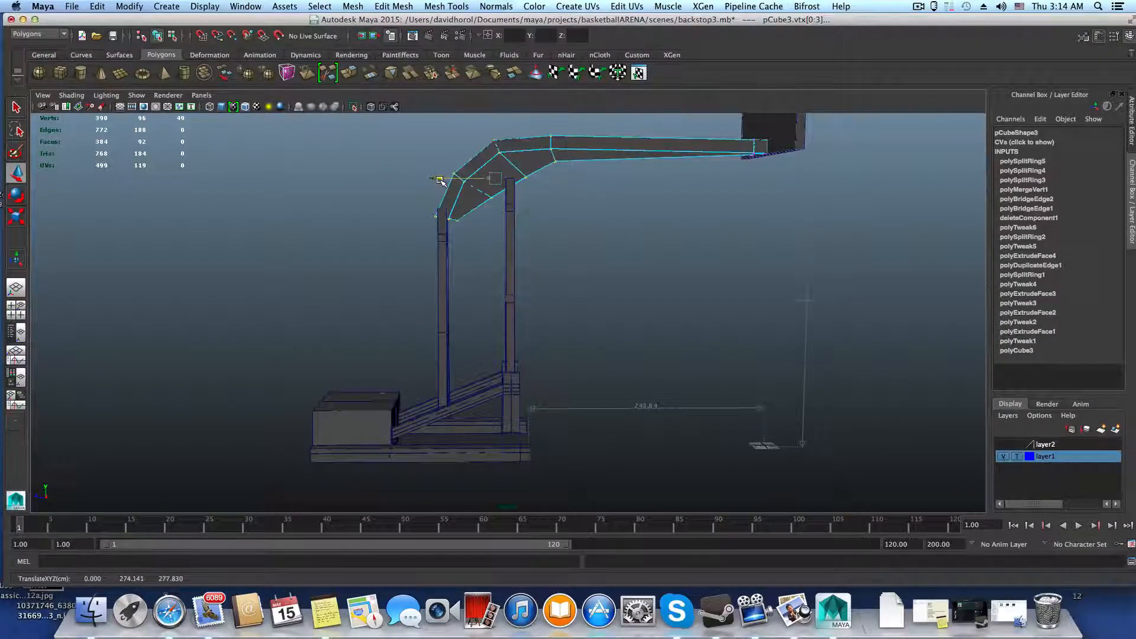
{"action": "mouse_move", "coordinate": [465, 191]}
{"action": "left_mouse_down", "text": "alt"}
{"action": "mouse_move", "coordinate": [474, 190]}
{"action": "mouse_move", "coordinate": [378, 197]}
{"action": "mouse_move", "coordinate": [450, 200]}
{"action": "left_mouse_up", "text": "alt"}
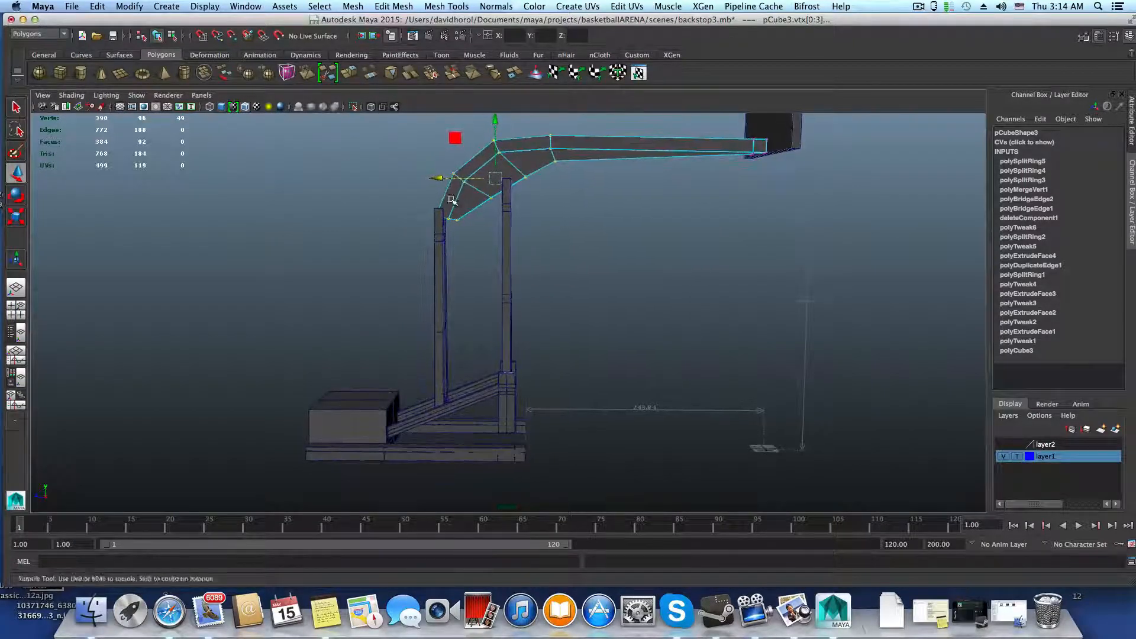
- Move the rear pole forward under the arm's rear end to about Translate Z 67.8
{"action": "left_click", "coordinate": [440, 247]}
{"action": "middle_click_drag", "start_coordinate": [453, 273], "coordinate": [497, 252], "text": "alt"}
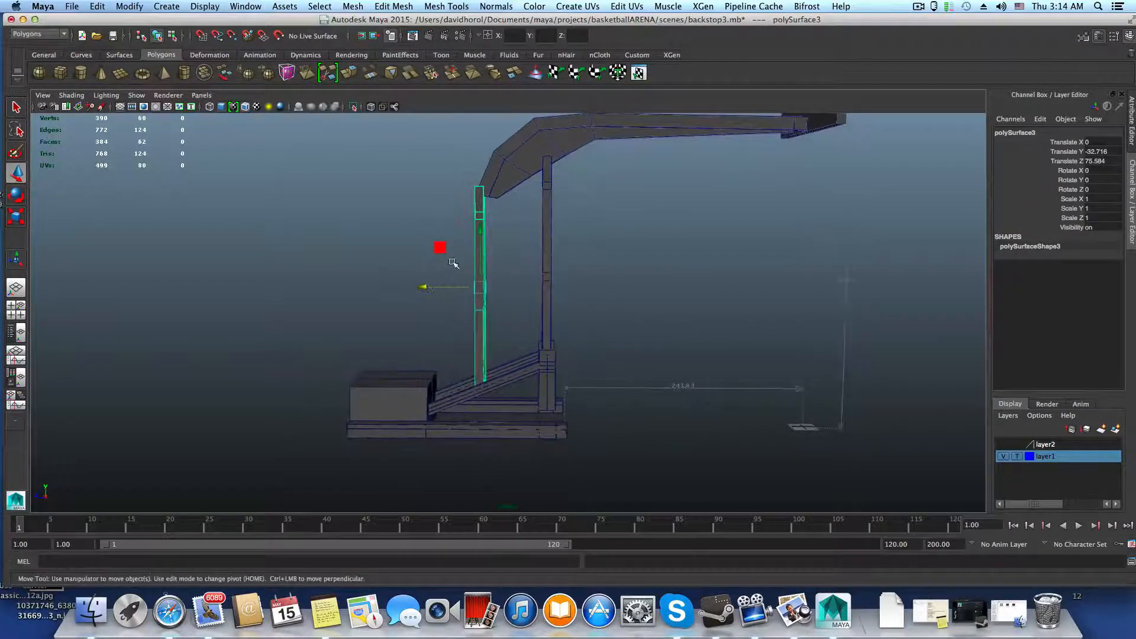
{"action": "left_click_drag", "start_coordinate": [426, 286], "coordinate": [609, 330]}
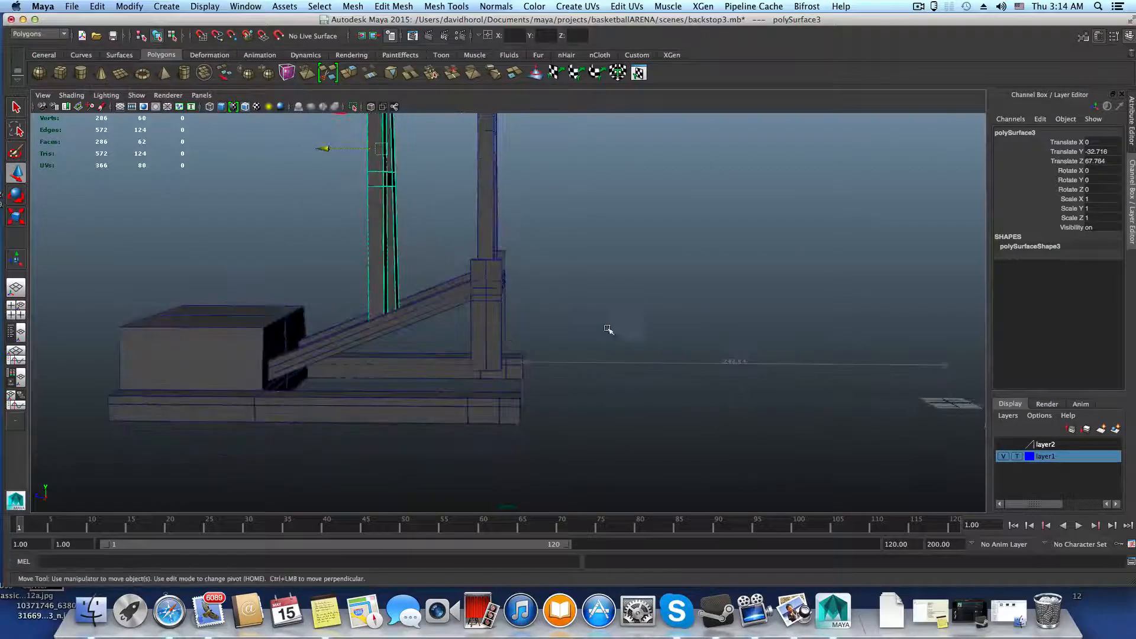
- Examine the whole backstop from the side and the lower poles, brace and base from the front
{"action": "scroll", "coordinate": [716, 355], "scroll_direction": "down", "scroll_amount": 3}
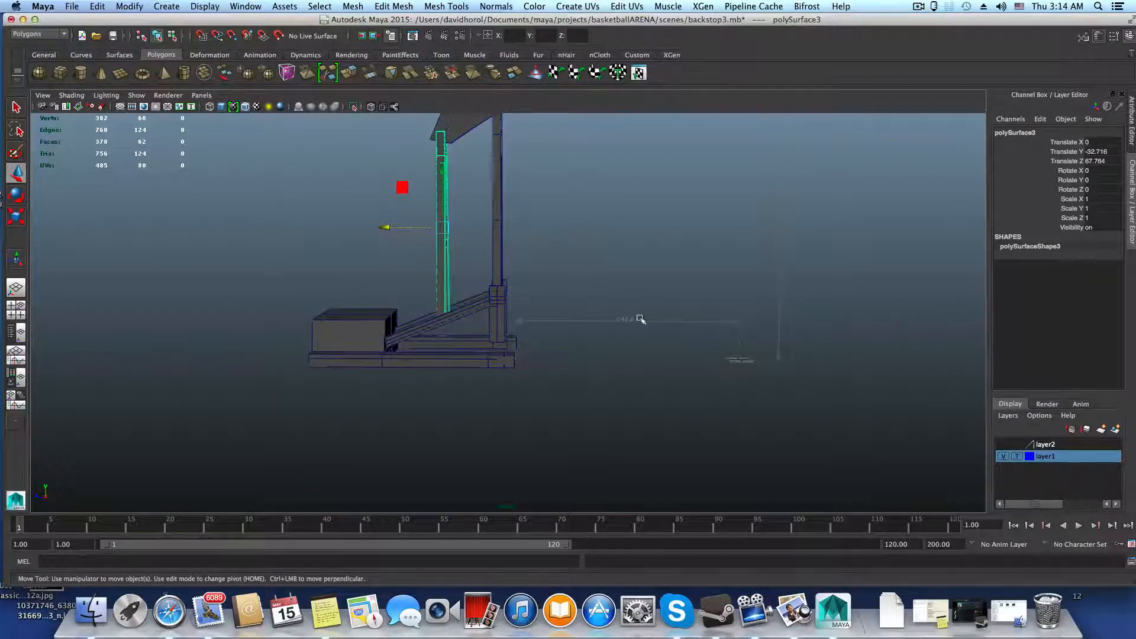
{"action": "scroll", "coordinate": [704, 330], "scroll_direction": "down", "scroll_amount": 5}
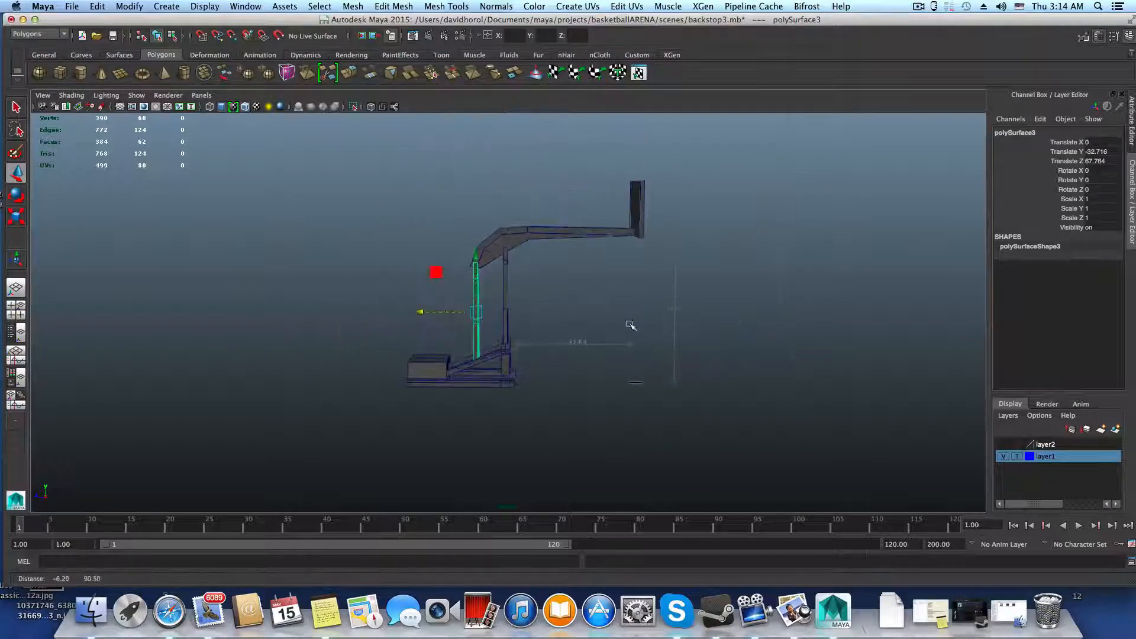
{"action": "left_click_drag", "start_coordinate": [500, 312], "coordinate": [557, 292], "text": "alt"}
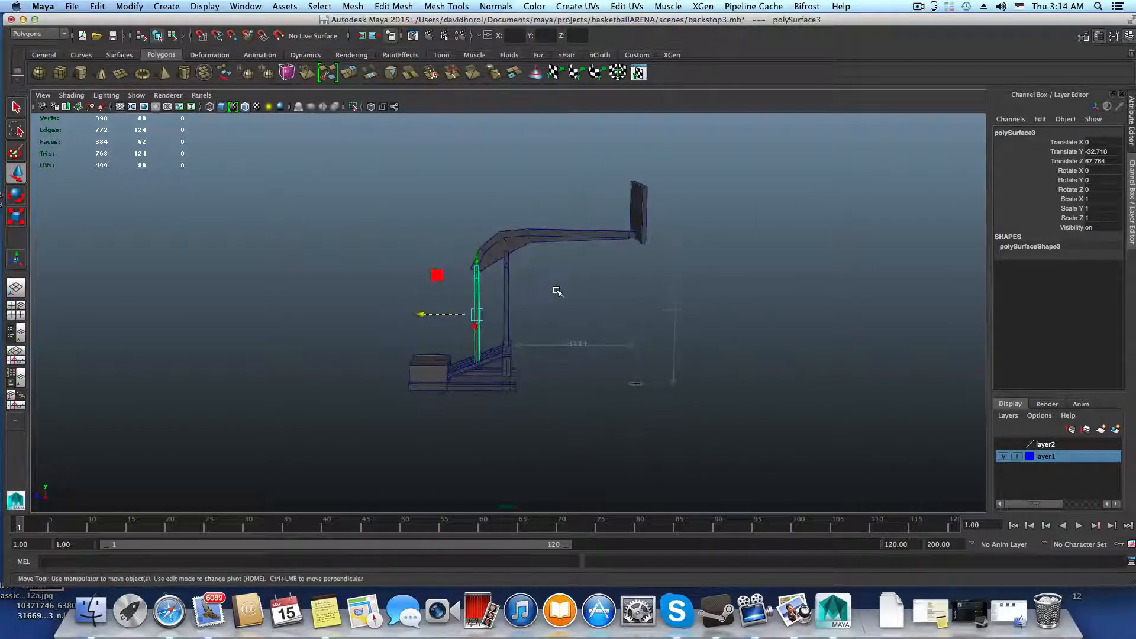
{"action": "key", "text": "F11"}
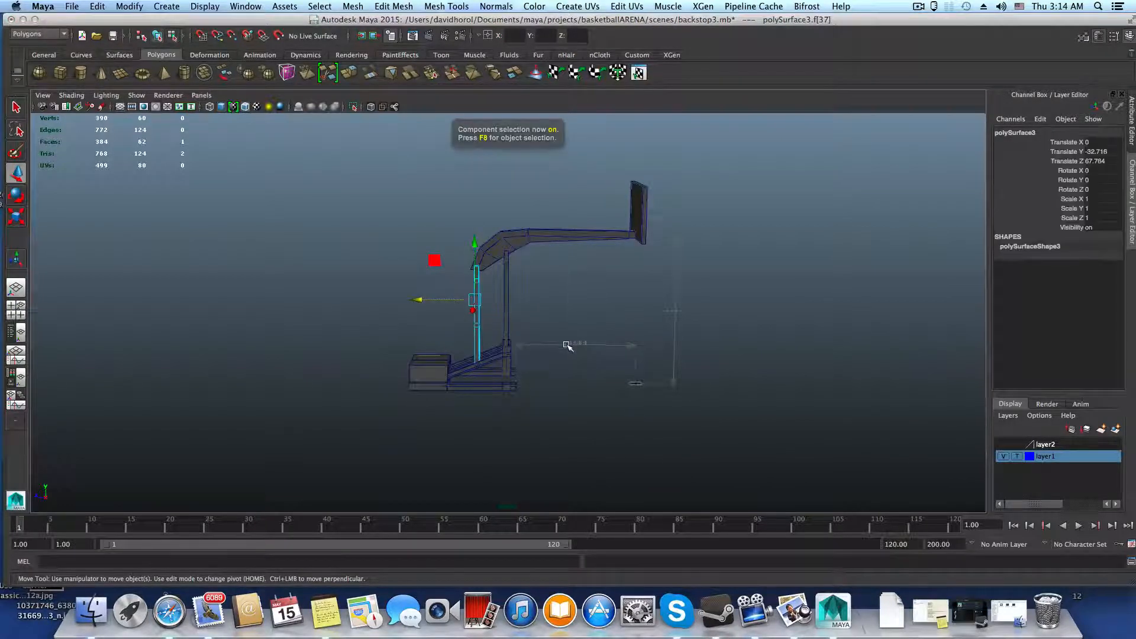
{"action": "scroll", "coordinate": [512, 326], "scroll_direction": "up", "scroll_amount": 3}
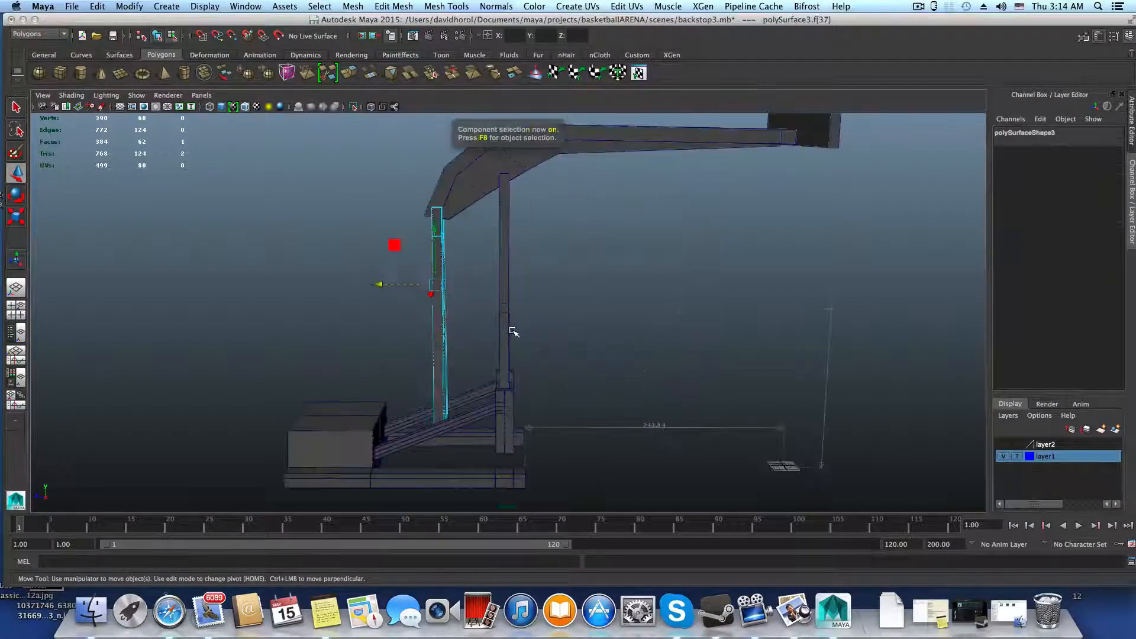
{"action": "key", "text": "F8"}
{"action": "left_click_drag", "start_coordinate": [530, 335], "coordinate": [491, 332], "text": "alt"}
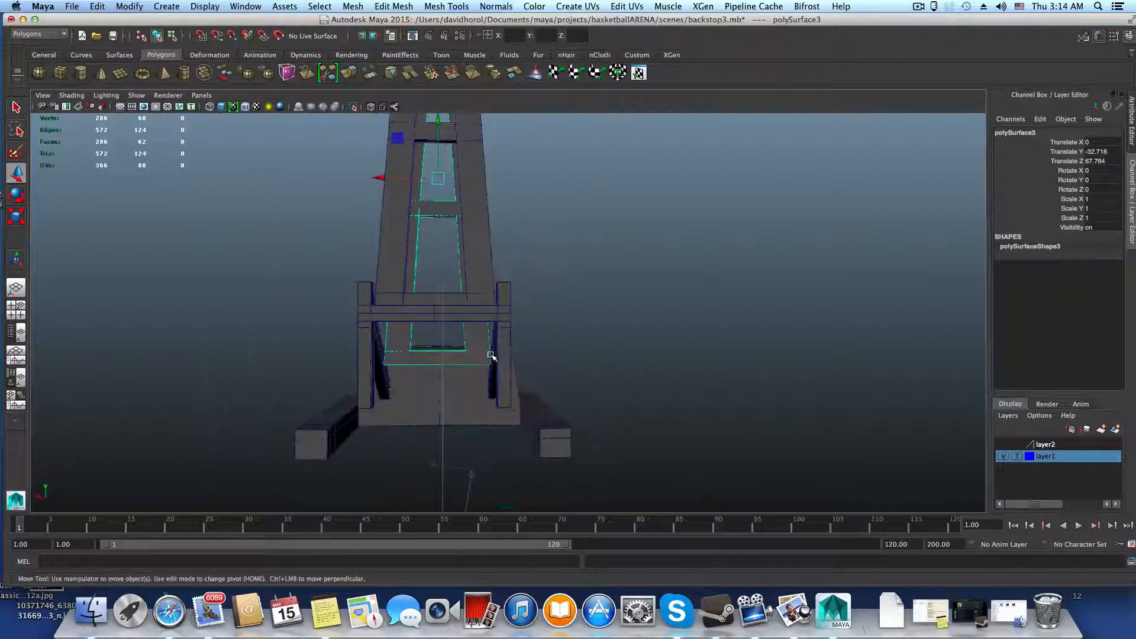
{"action": "right_click_drag", "start_coordinate": [491, 331], "coordinate": [504, 308], "text": "alt"}
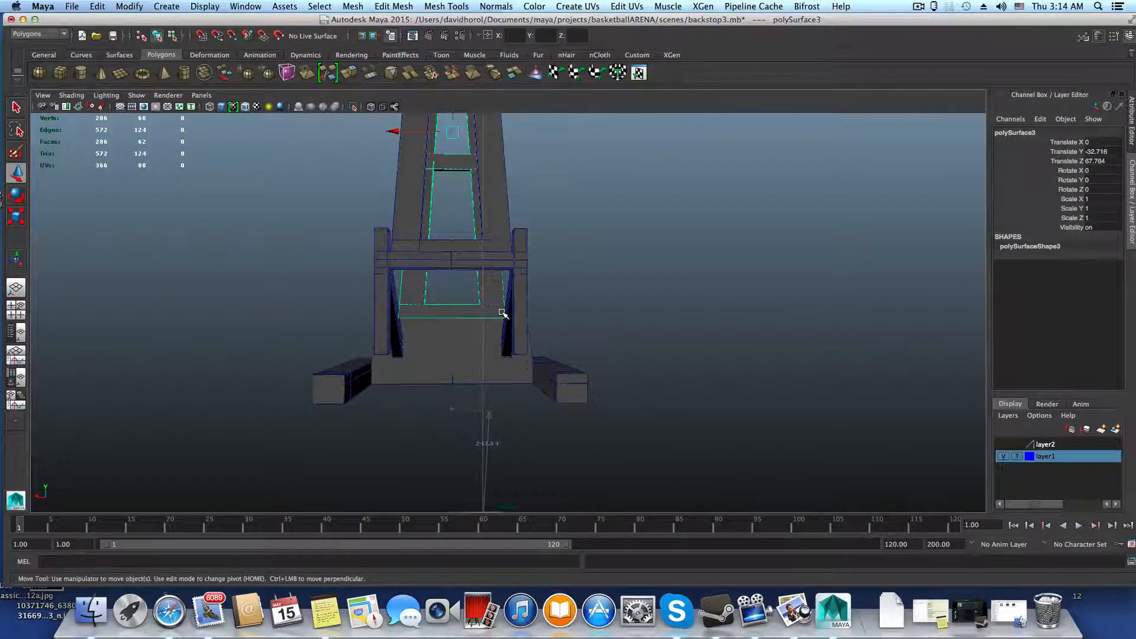
- Raise the front pole along Y to about Translate Y 0.88 so its foot rests at the brace's upper crossbar
{"action": "left_click_drag", "start_coordinate": [473, 309], "coordinate": [485, 370], "text": "alt"}
{"action": "key", "text": "w"}
{"action": "right_click_drag", "start_coordinate": [485, 370], "coordinate": [478, 212], "text": "alt"}
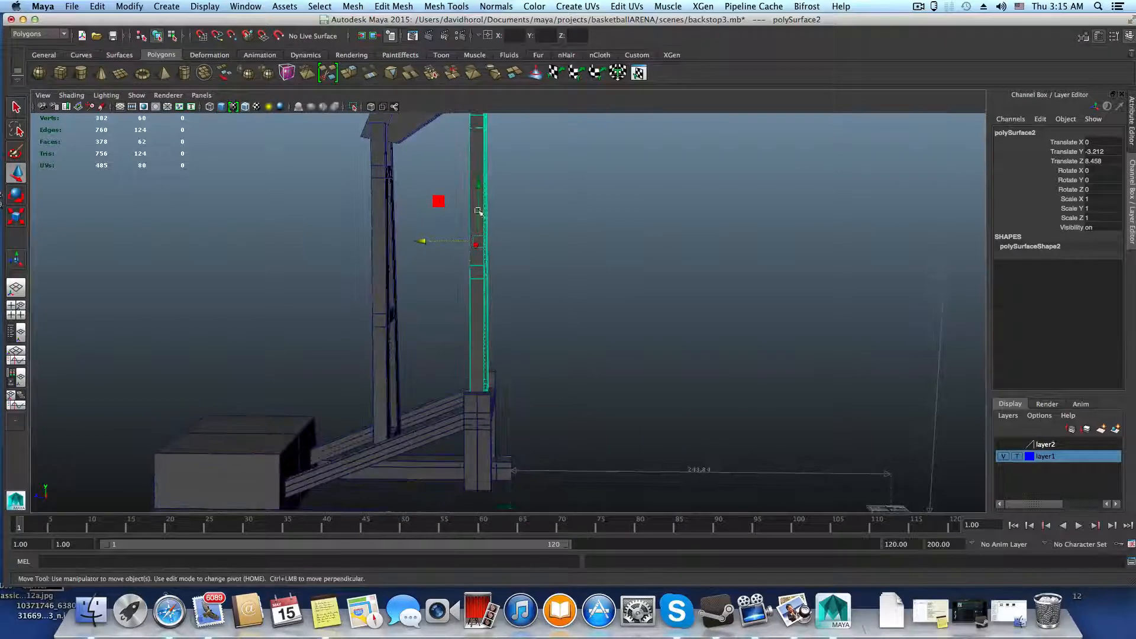
{"action": "left_click_drag", "start_coordinate": [574, 246], "coordinate": [533, 267], "text": "alt"}
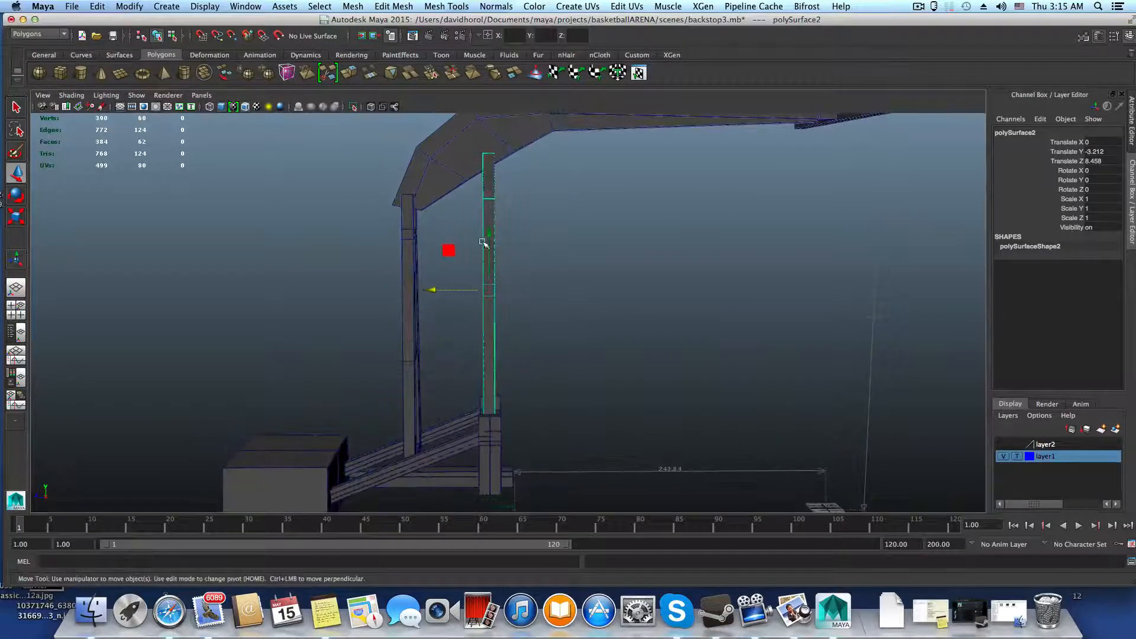
{"action": "left_click_drag", "start_coordinate": [489, 234], "coordinate": [382, 288], "text": "alt"}
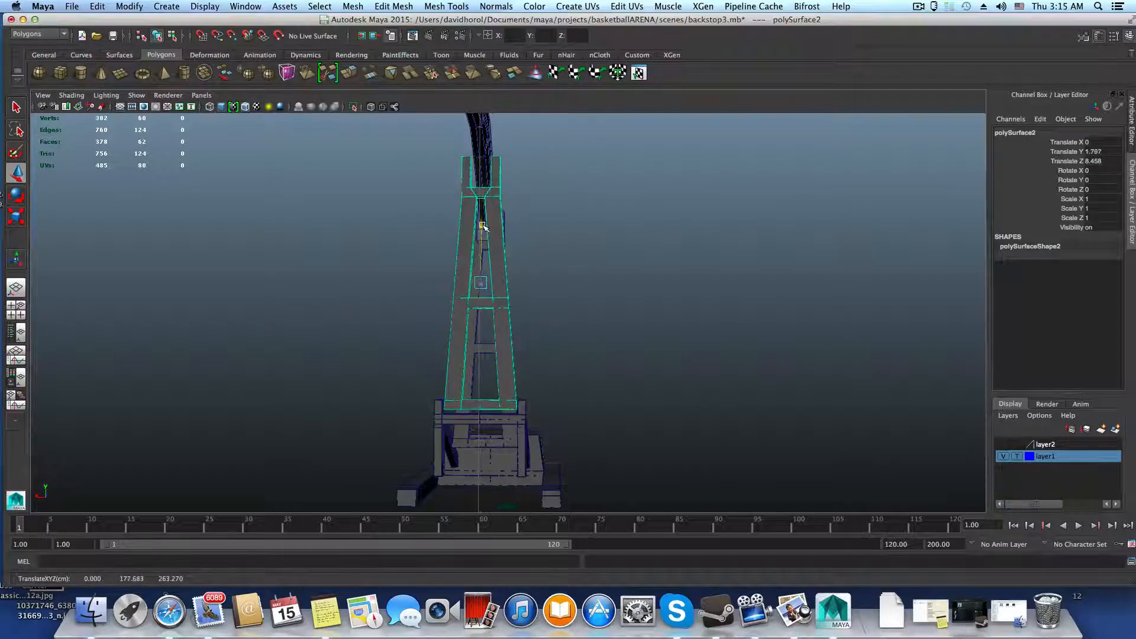
{"action": "left_click_drag", "start_coordinate": [487, 237], "coordinate": [552, 249], "text": "alt"}
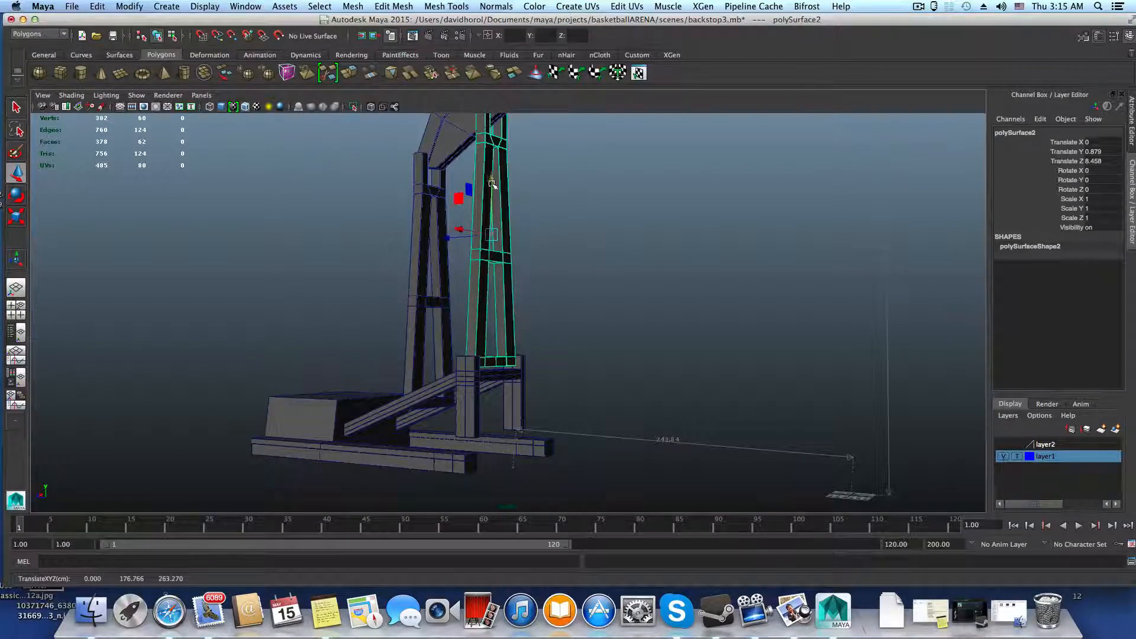
{"action": "left_click_drag", "start_coordinate": [491, 183], "coordinate": [510, 304], "text": "alt"}
- Delete the facing upper inner faces near the front ends of the base's two rails and bridge the open edges into a crossbar
{"action": "right_click_drag", "start_coordinate": [510, 304], "coordinate": [549, 314], "text": "alt"}
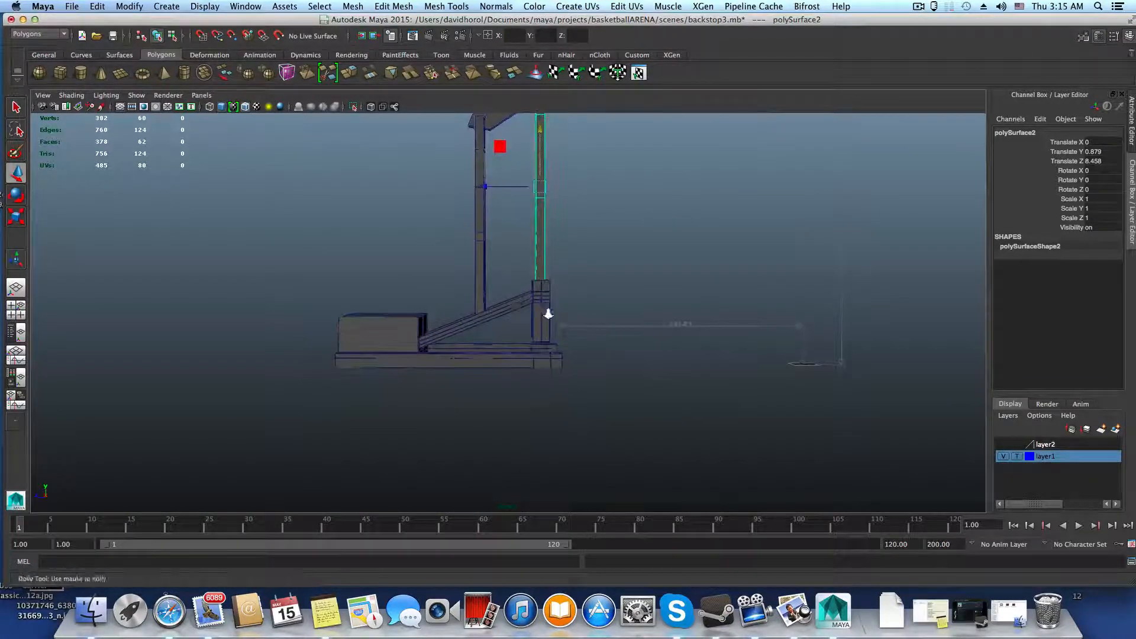
{"action": "left_click_drag", "start_coordinate": [603, 337], "coordinate": [505, 350], "text": "alt"}
{"action": "right_click_drag", "start_coordinate": [504, 349], "coordinate": [774, 418], "text": "alt"}
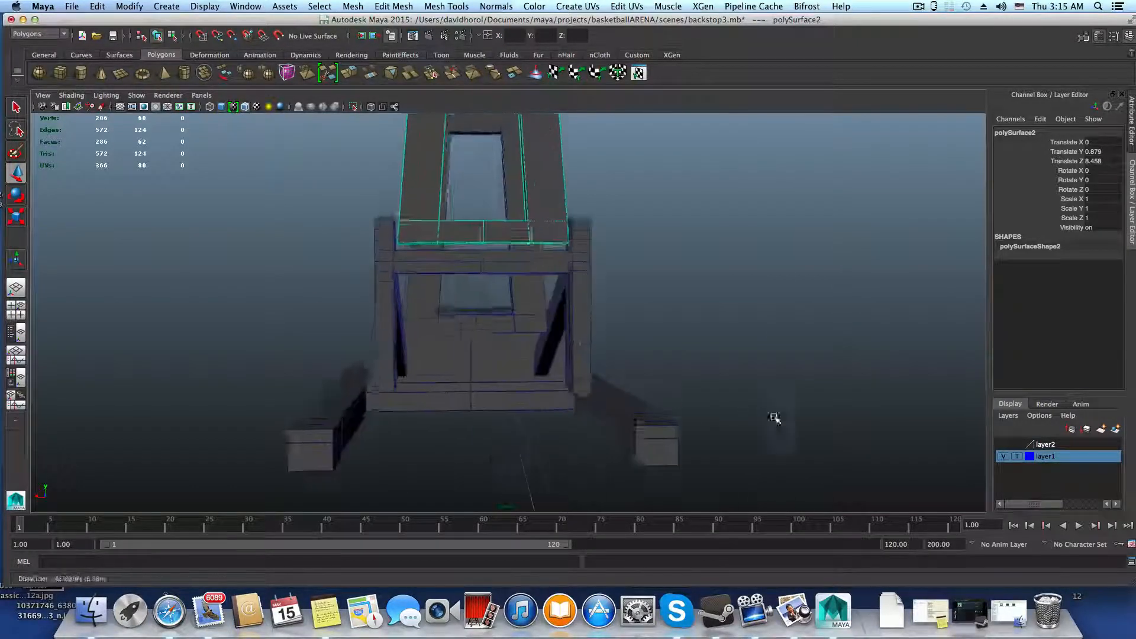
{"action": "left_click_drag", "start_coordinate": [774, 417], "coordinate": [563, 284], "text": "alt"}
{"action": "right_click_drag", "start_coordinate": [562, 284], "coordinate": [704, 352], "text": "alt"}
{"action": "left_click_drag", "start_coordinate": [704, 353], "coordinate": [700, 383], "text": "alt"}
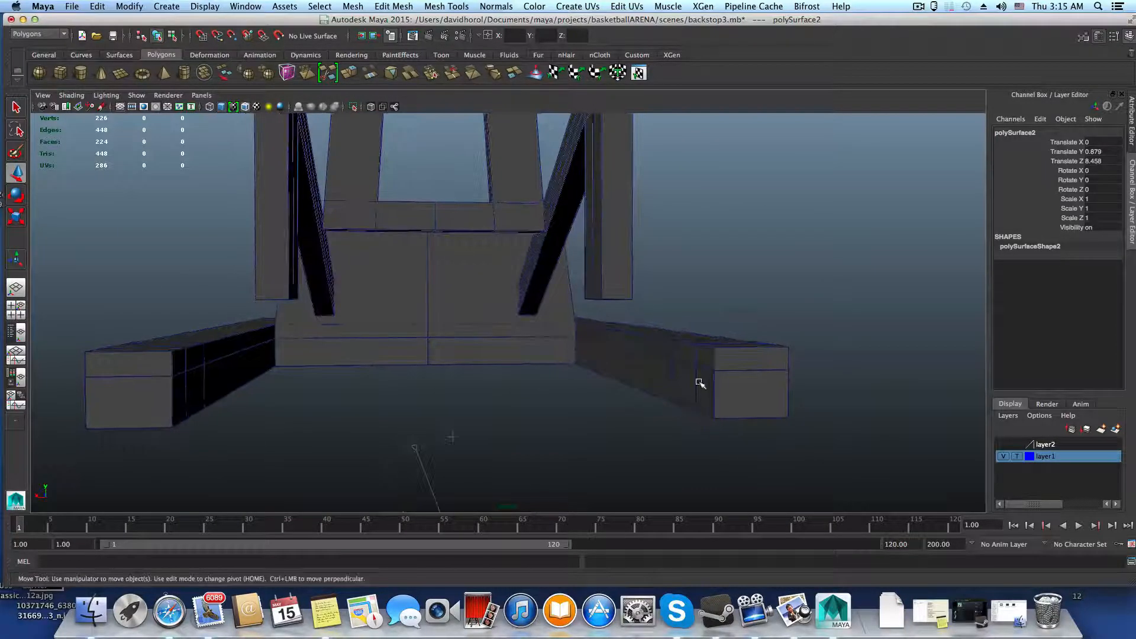
{"action": "right_click_drag", "start_coordinate": [700, 384], "coordinate": [695, 409]}
{"action": "left_click", "coordinate": [682, 383]}
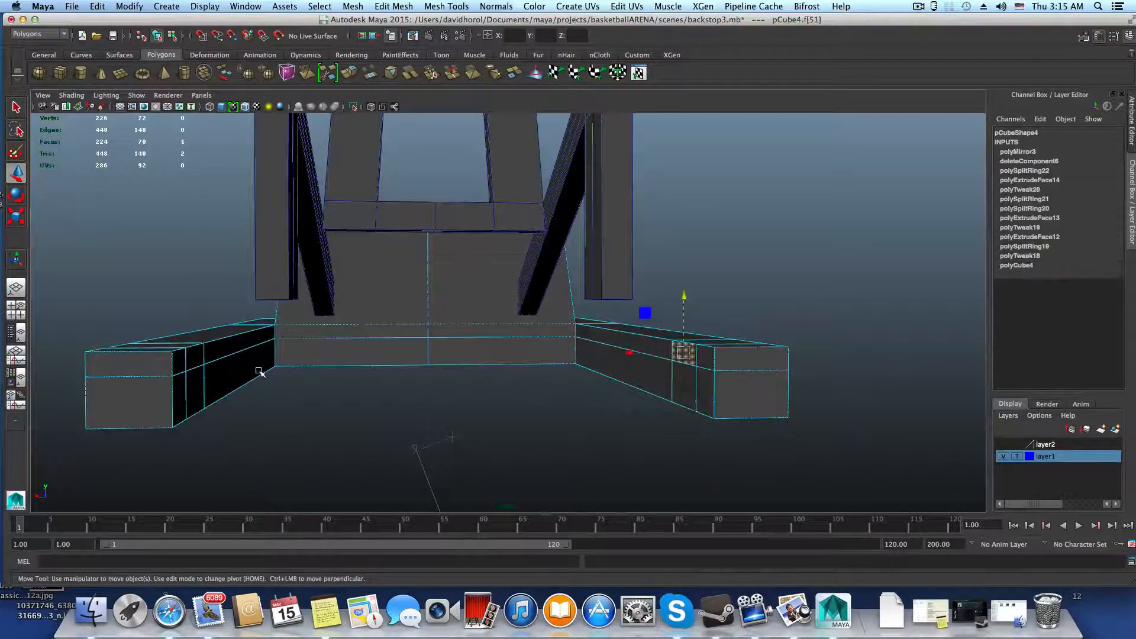
{"action": "left_click", "coordinate": [187, 358], "text": "shift"}
{"action": "mouse_move", "coordinate": [322, 389]}
{"action": "left_mouse_down", "text": "alt"}
{"action": "mouse_move", "coordinate": [300, 398]}
{"action": "mouse_move", "coordinate": [331, 393]}
{"action": "left_mouse_up", "text": "alt"}
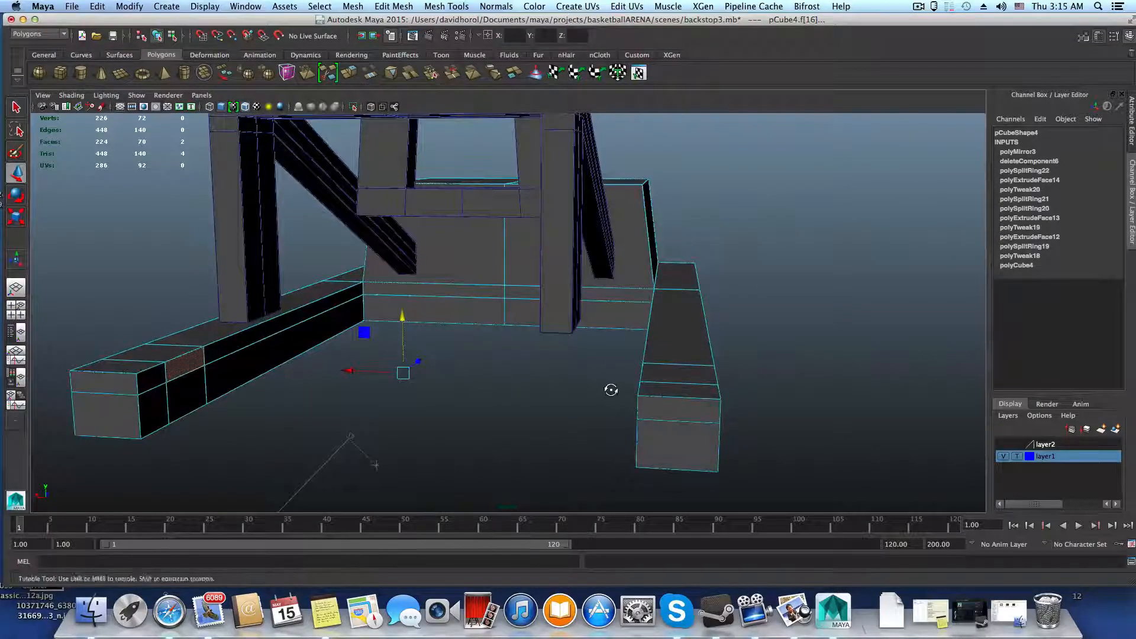
{"action": "left_click_drag", "start_coordinate": [610, 390], "coordinate": [499, 382], "text": "alt"}
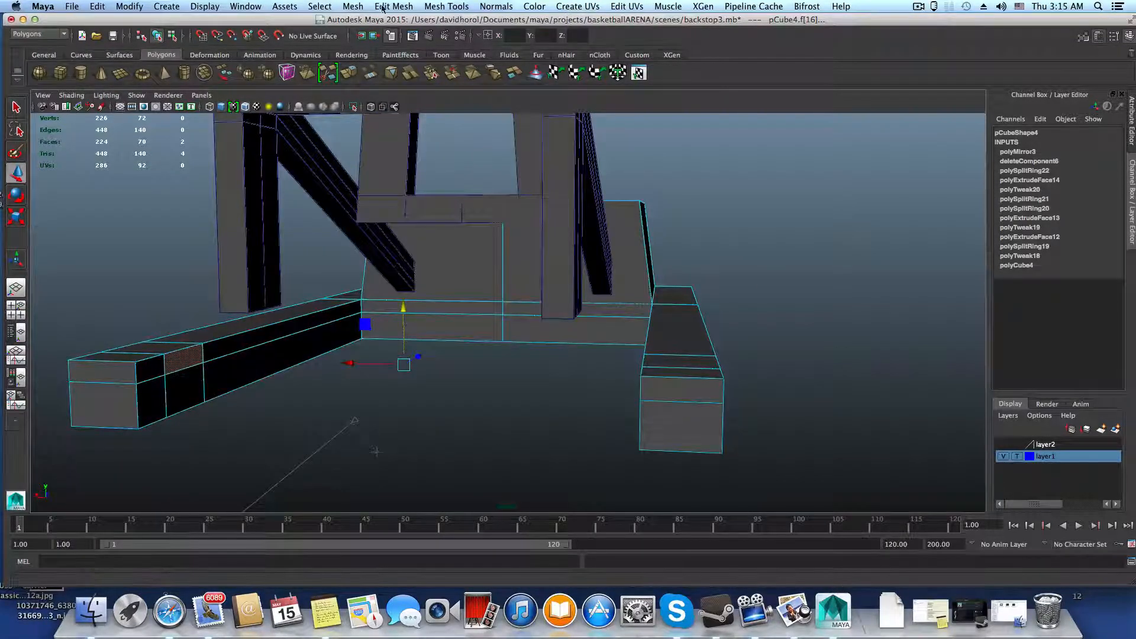
{"action": "left_click", "coordinate": [353, 6]}
{"action": "mouse_move", "coordinate": [387, 6]}
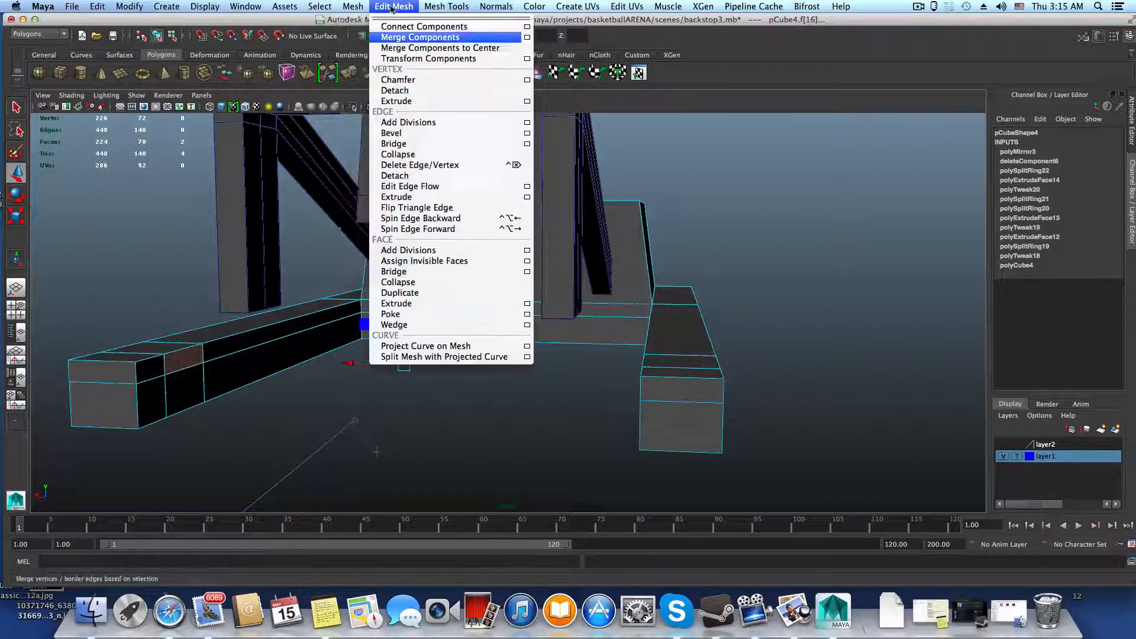
{"action": "mouse_move", "coordinate": [353, 7]}
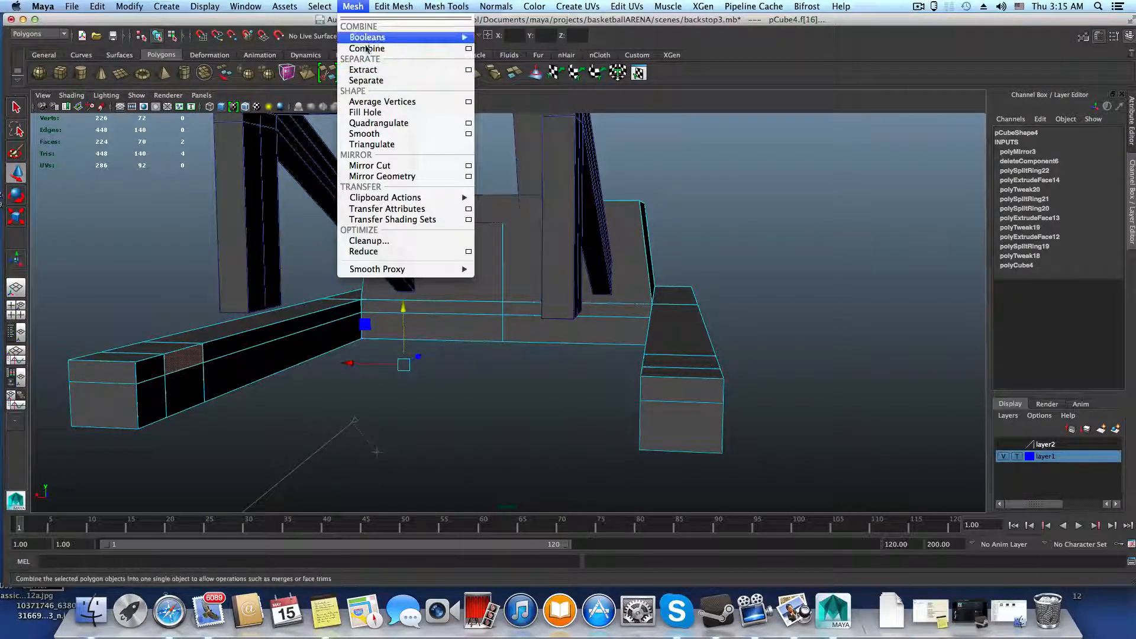
{"action": "mouse_move", "coordinate": [443, 8]}
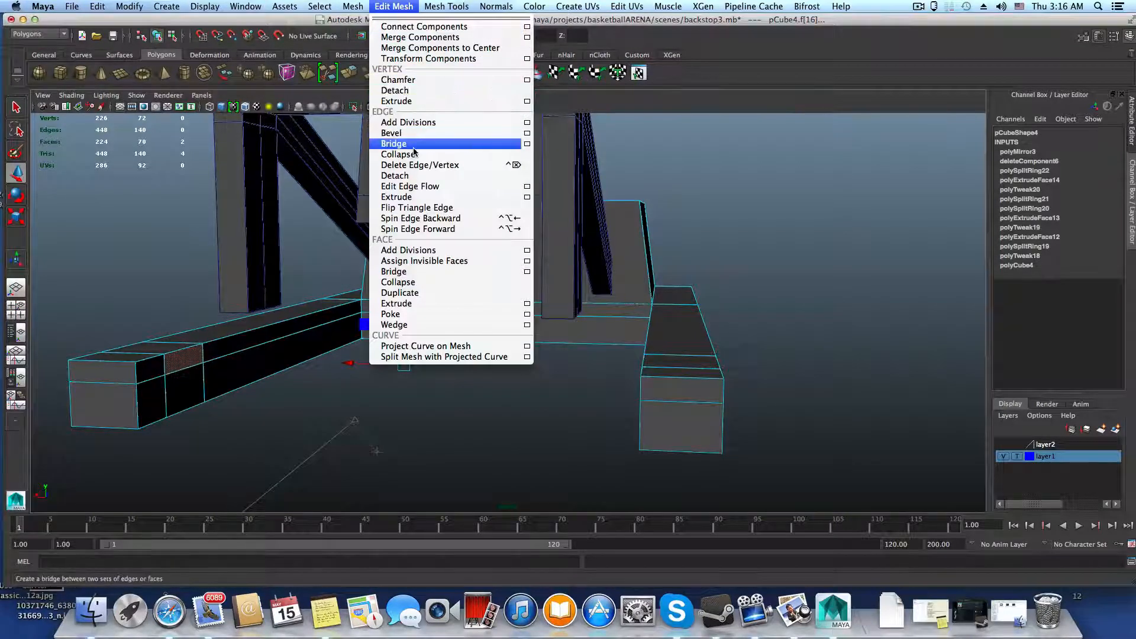
{"action": "left_click", "coordinate": [393, 143]}
{"action": "left_click_drag", "start_coordinate": [465, 307], "coordinate": [491, 262], "text": "alt"}
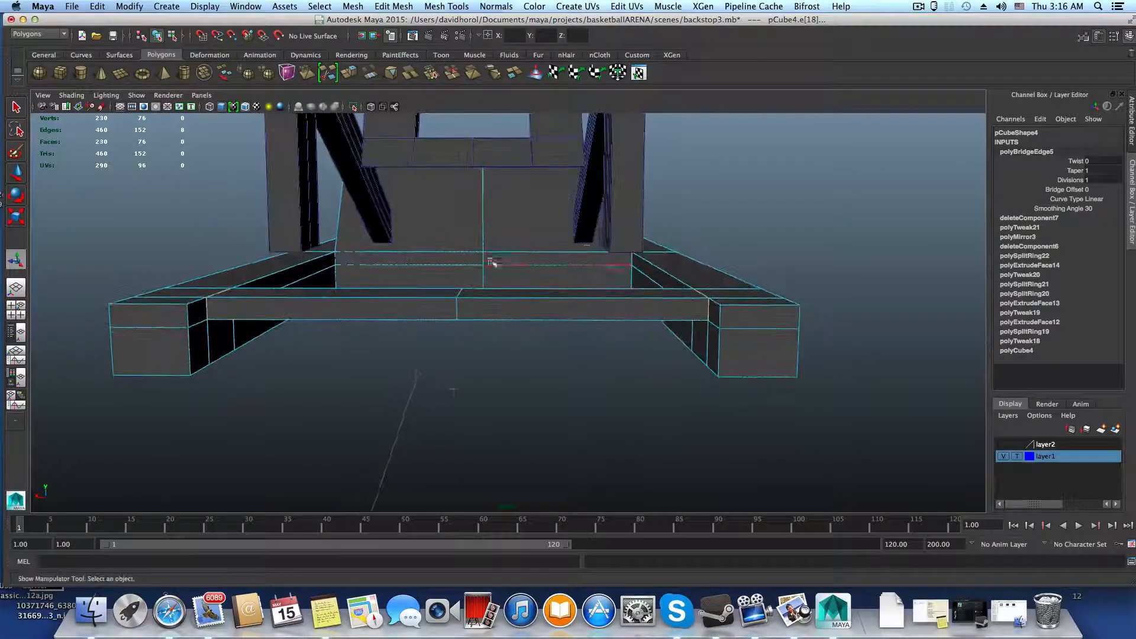
- Lower the bottom vertices of the brace's two uprights along Y until they extend through the base's front crossbar
{"action": "left_click", "coordinate": [617, 218]}
{"action": "key", "text": "F8"}
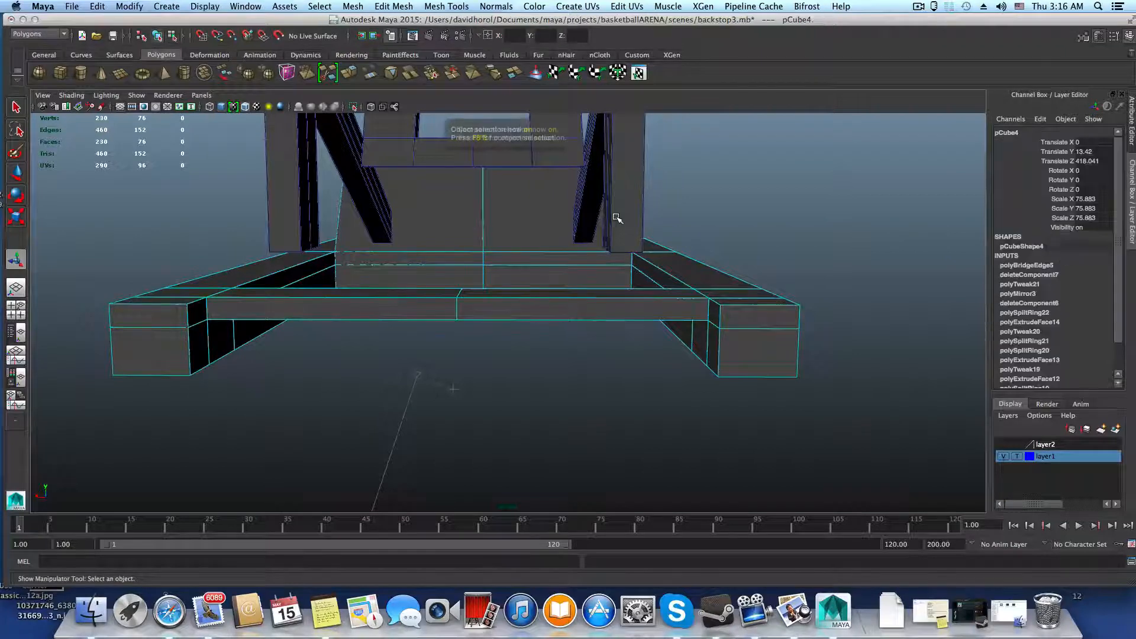
{"action": "key", "text": "F8"}
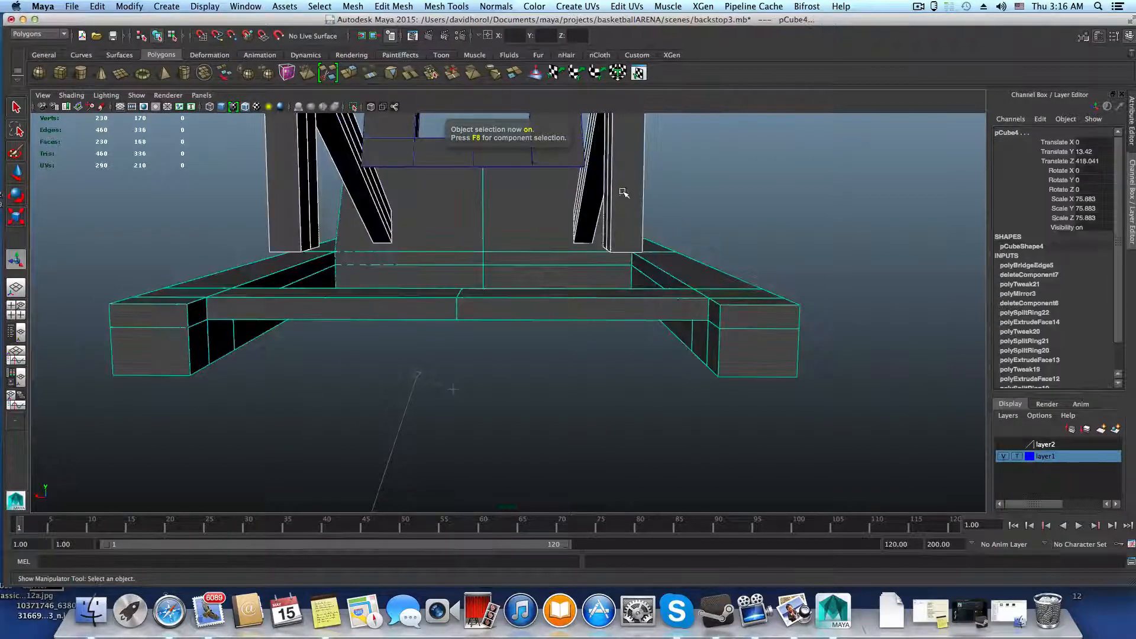
{"action": "left_click", "coordinate": [621, 190]}
{"action": "right_click", "coordinate": [623, 197]}
{"action": "right_click_drag", "start_coordinate": [568, 197], "coordinate": [566, 197]}
{"action": "left_click_drag", "start_coordinate": [565, 204], "coordinate": [476, 232], "text": "alt"}
{"action": "middle_click_drag", "start_coordinate": [392, 230], "coordinate": [475, 218], "text": "alt"}
{"action": "left_click_drag", "start_coordinate": [475, 218], "coordinate": [462, 216], "text": "alt"}
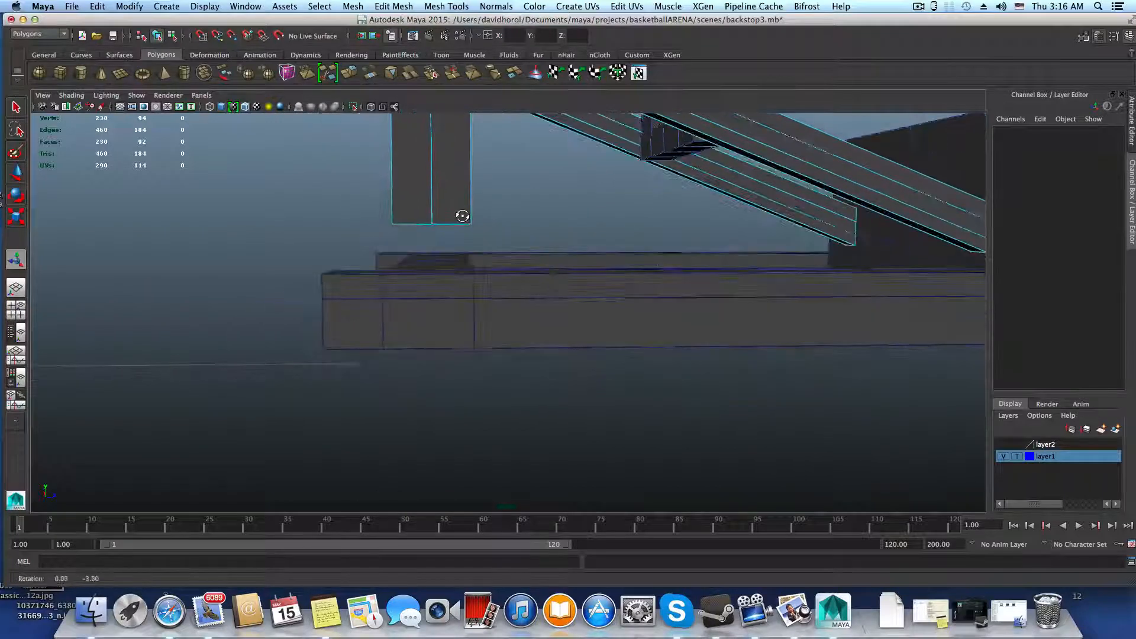
{"action": "left_click_drag", "start_coordinate": [375, 187], "coordinate": [521, 255]}
{"action": "key", "text": "w"}
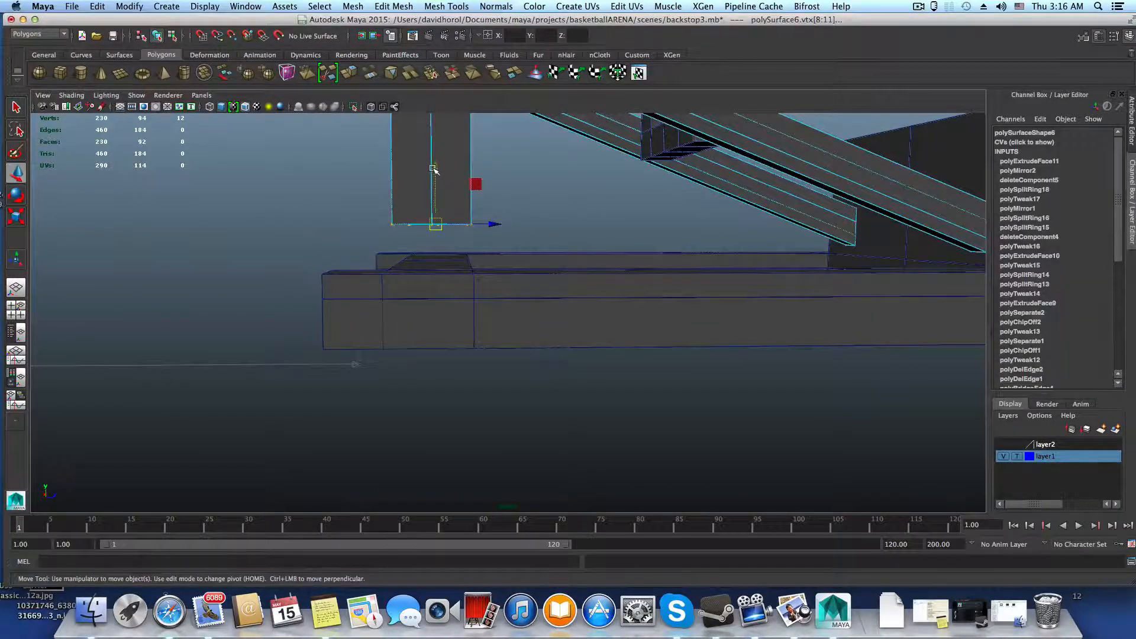
{"action": "left_click_drag", "start_coordinate": [434, 168], "coordinate": [560, 225]}
{"action": "left_click_drag", "start_coordinate": [448, 215], "coordinate": [452, 211]}
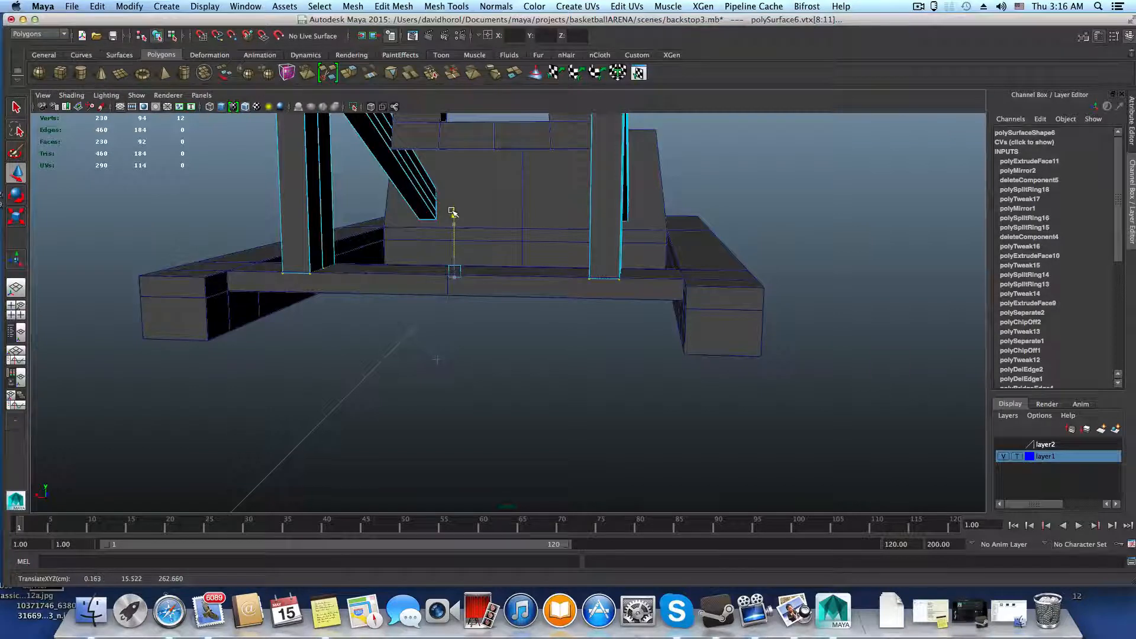
{"action": "scroll", "coordinate": [568, 283], "scroll_direction": "up", "scroll_amount": 5}
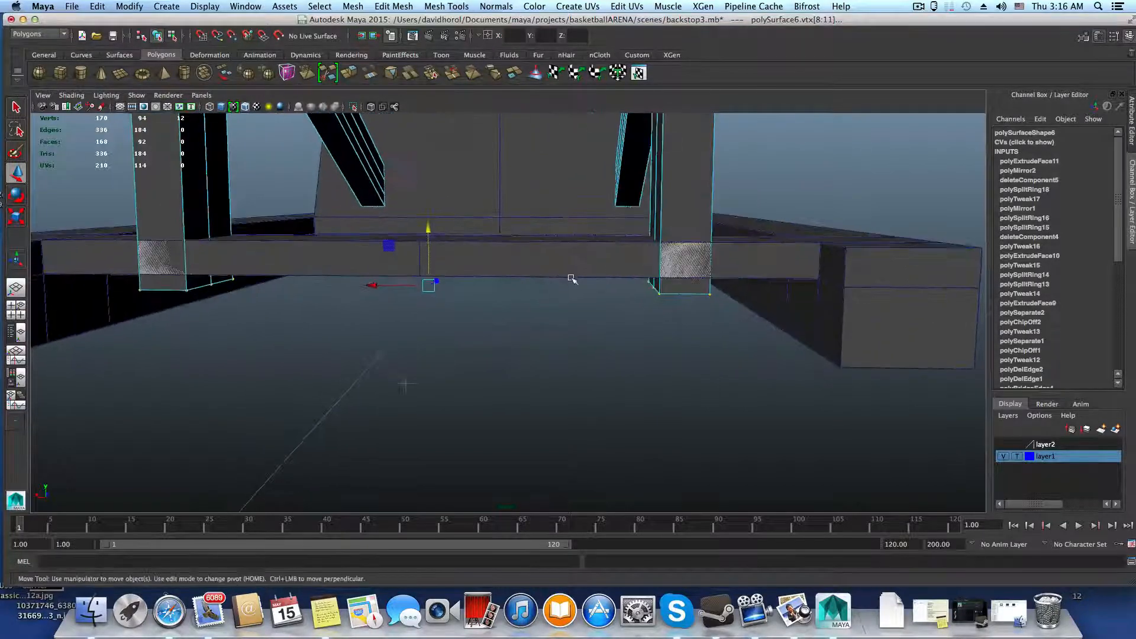
- Use the Offset Edge Loop Tool on the crossbar's centre edge to add two pairs of loops near the uprights' outer and inner sides
{"action": "left_click_drag", "start_coordinate": [598, 305], "coordinate": [596, 306], "text": "alt"}
{"action": "left_click", "coordinate": [551, 278]}
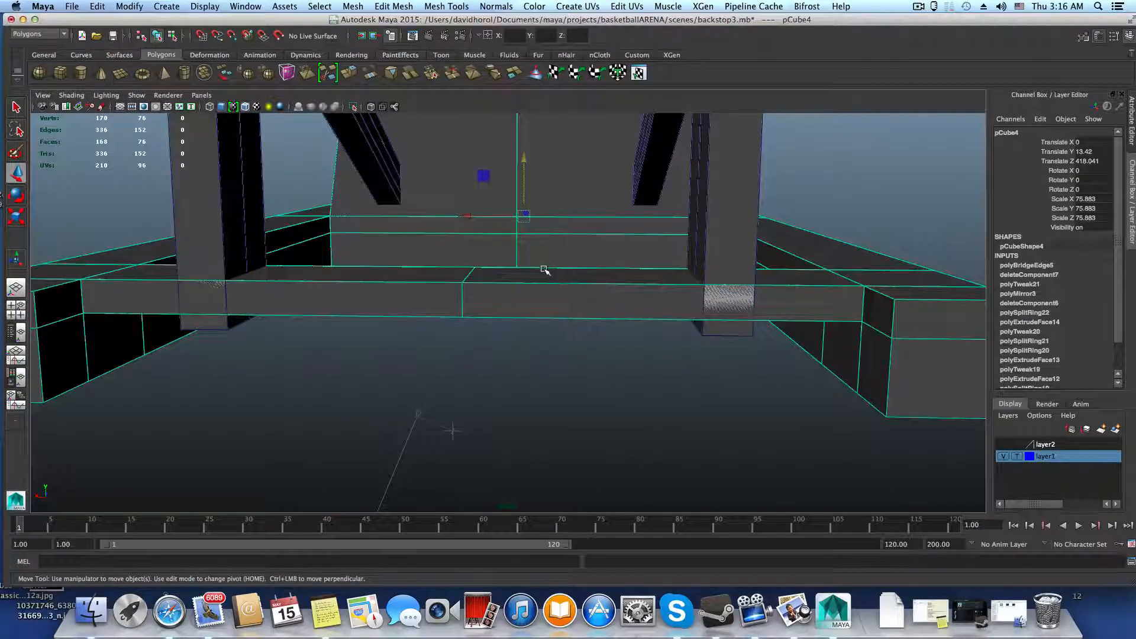
{"action": "right_click", "coordinate": [544, 270]}
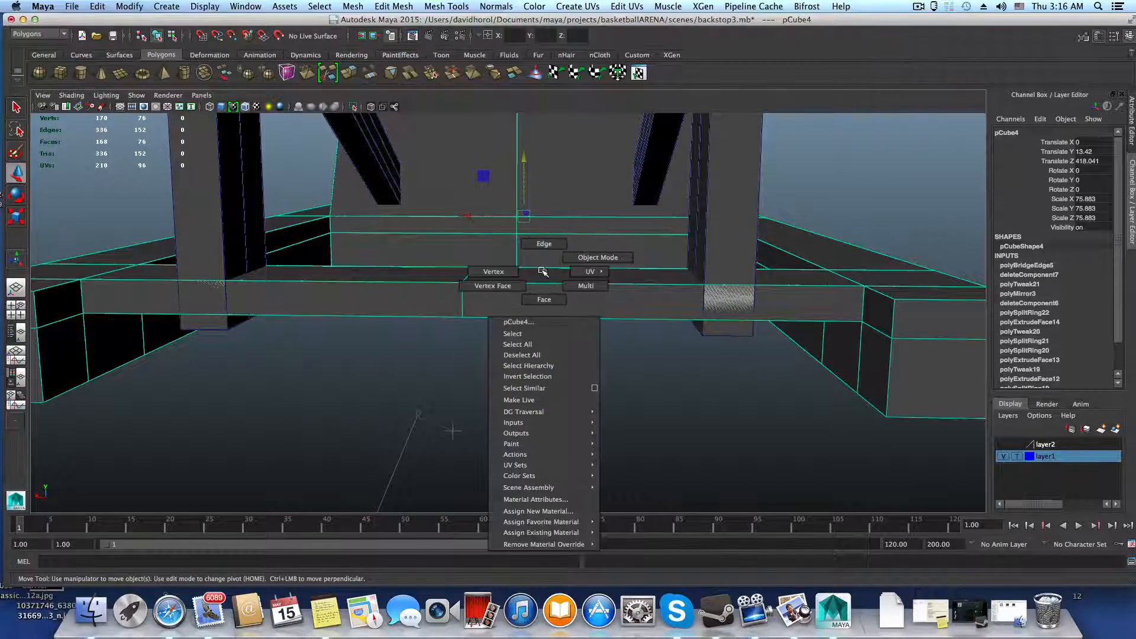
{"action": "left_click", "coordinate": [446, 6]}
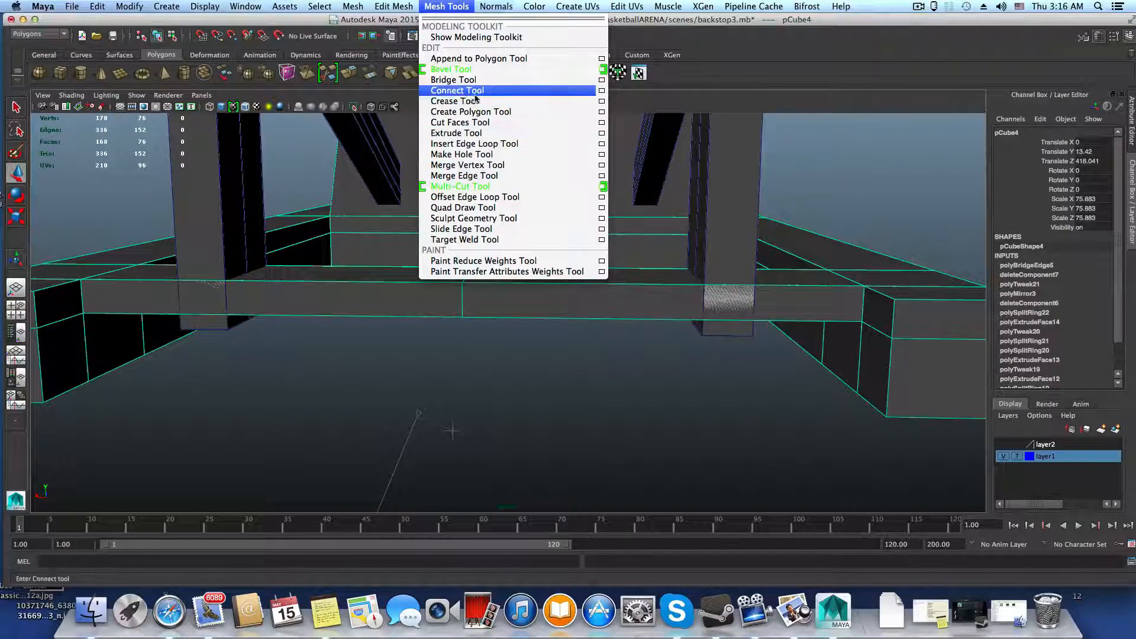
{"action": "mouse_move", "coordinate": [401, 6]}
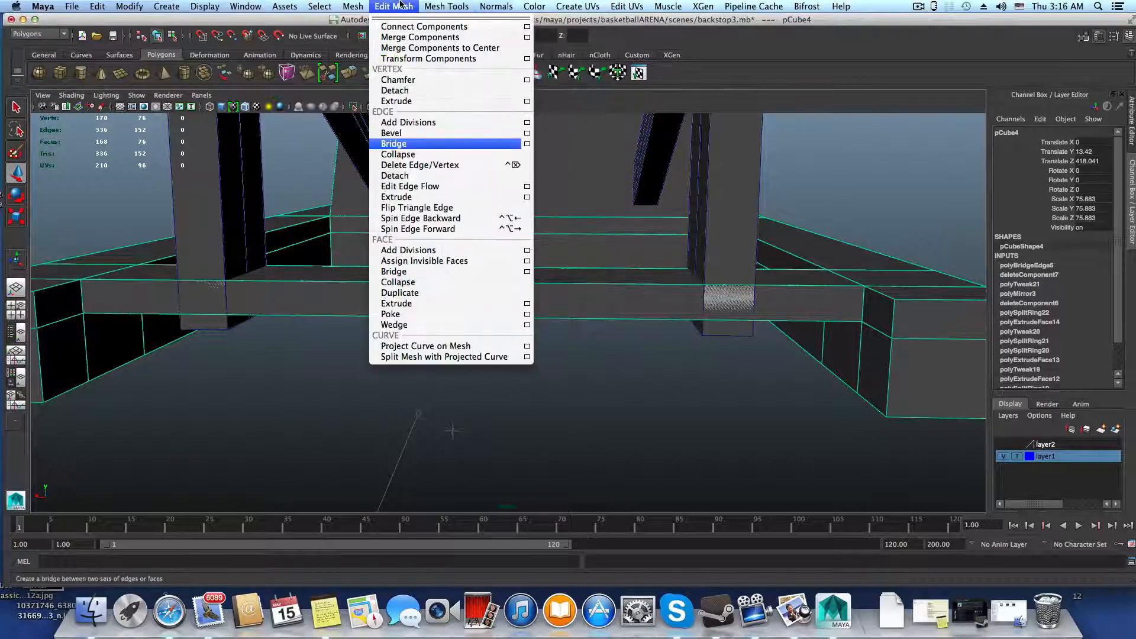
{"action": "mouse_move", "coordinate": [446, 6]}
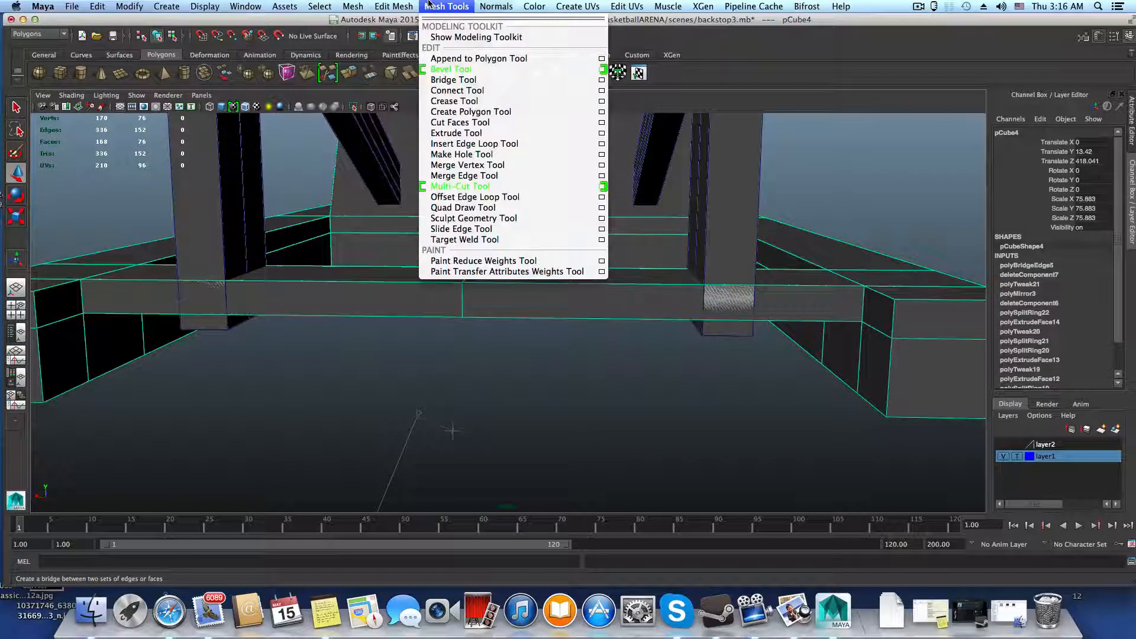
{"action": "left_click", "coordinate": [464, 198]}
{"action": "left_click_drag", "start_coordinate": [530, 304], "coordinate": [540, 289], "text": "alt"}
{"action": "right_click_drag", "start_coordinate": [540, 290], "coordinate": [339, 278], "text": "alt"}
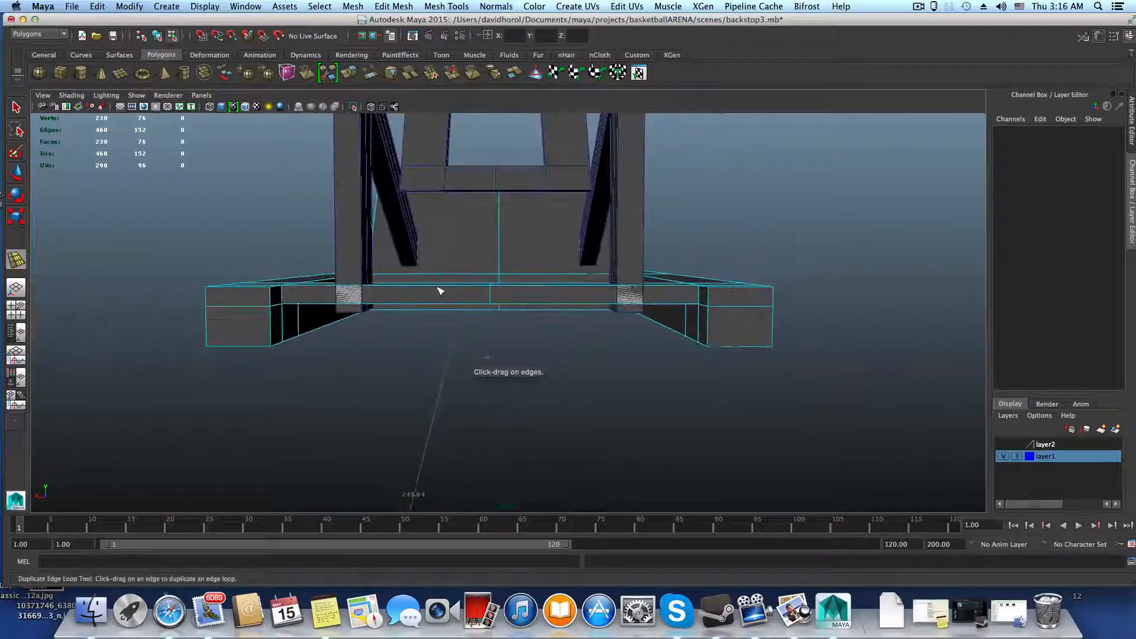
{"action": "middle_click_drag", "start_coordinate": [470, 290], "coordinate": [462, 326], "text": "alt"}
{"action": "left_click_drag", "start_coordinate": [464, 326], "coordinate": [643, 327], "text": "alt"}
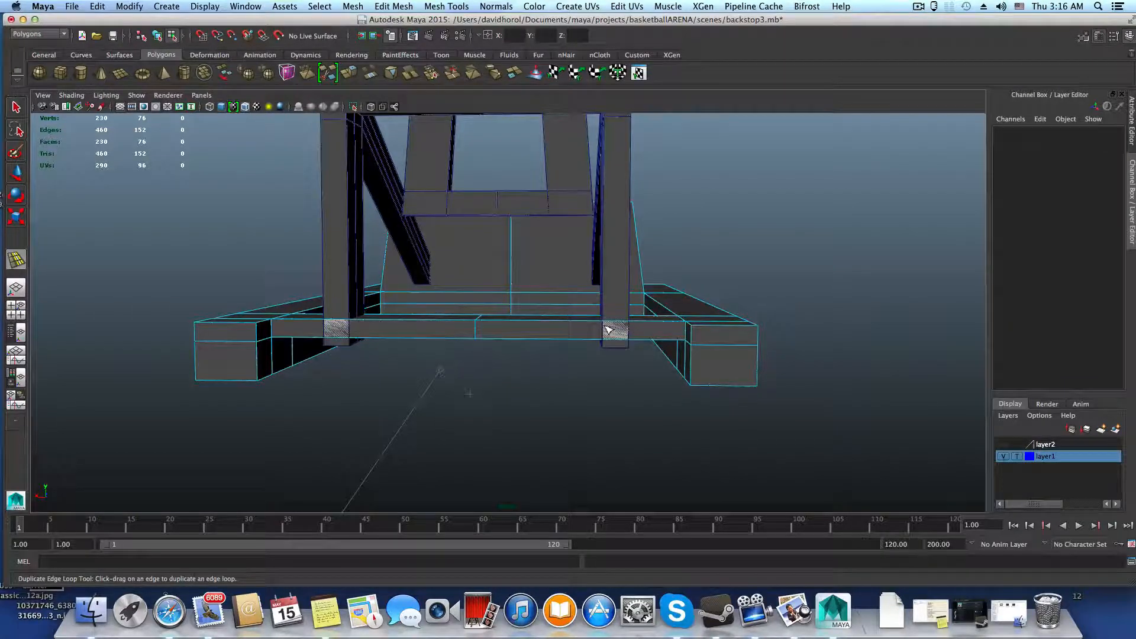
{"action": "left_click_drag", "start_coordinate": [414, 332], "coordinate": [480, 332], "text": "alt"}
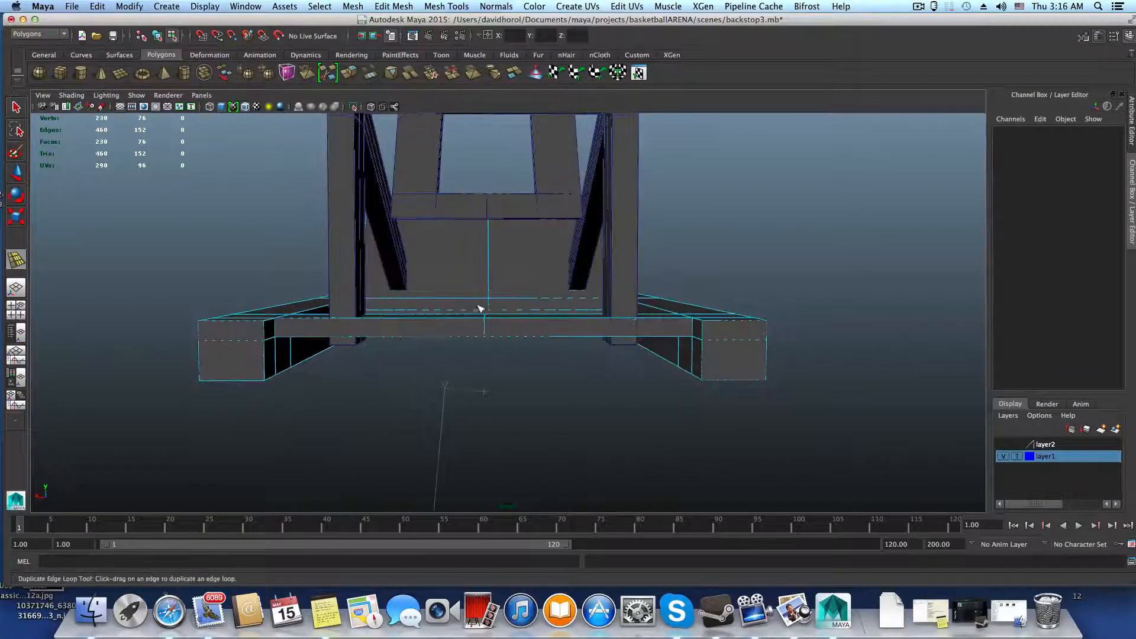
{"action": "left_click", "coordinate": [486, 327]}
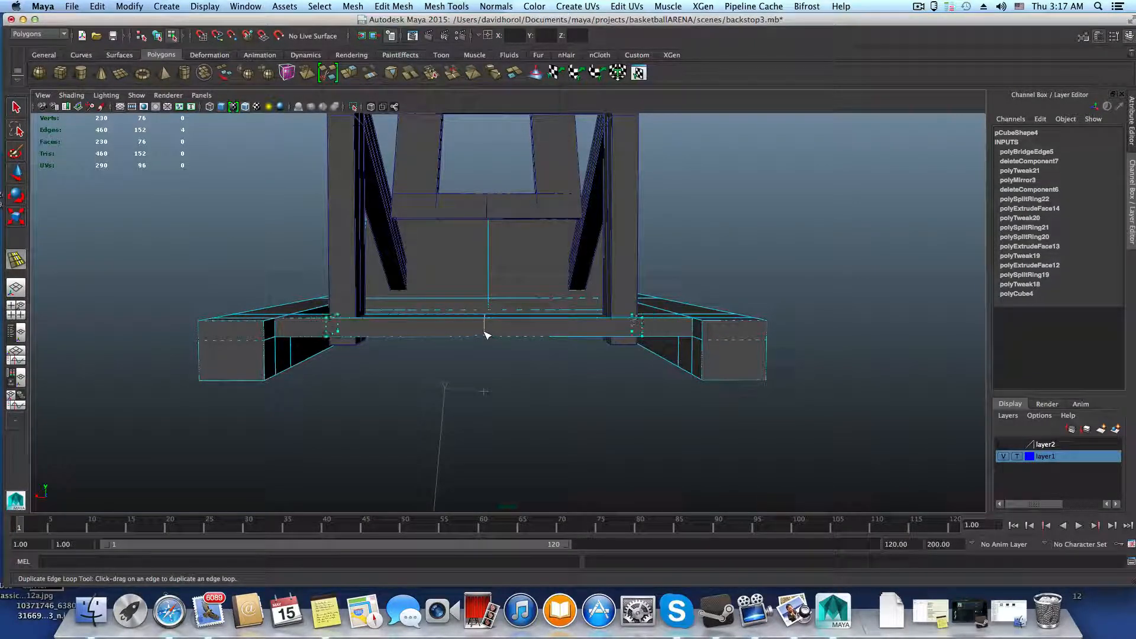
{"action": "left_click_drag", "start_coordinate": [484, 335], "coordinate": [486, 340]}
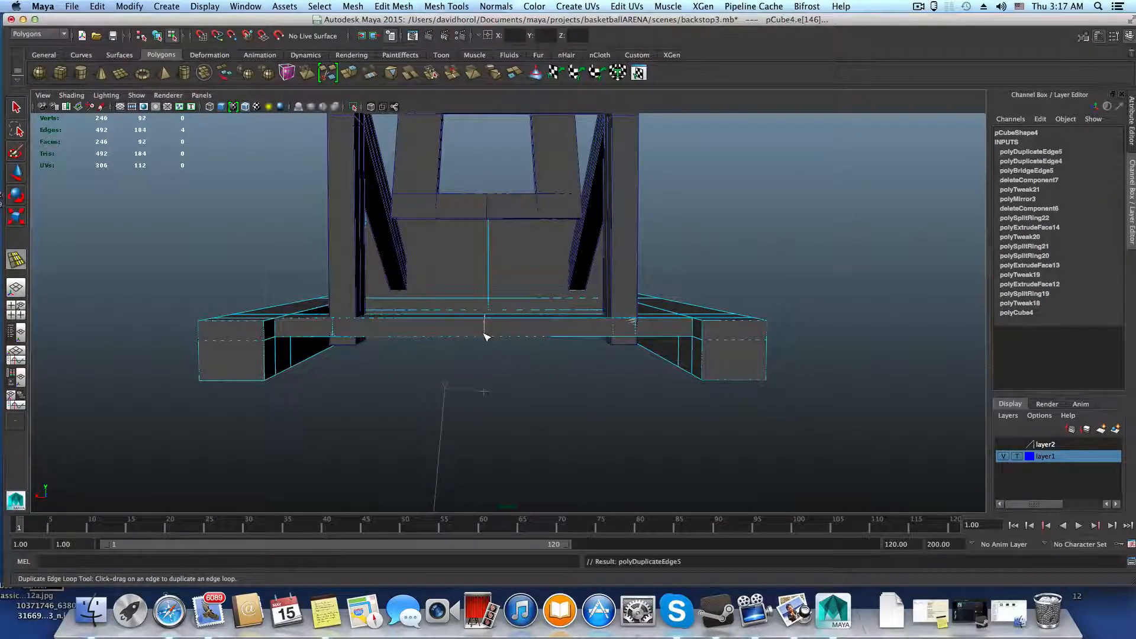
{"action": "left_click_drag", "start_coordinate": [484, 329], "coordinate": [486, 334]}
- Move the outer edge-loop vertices on one side of the crossbar along X to about -35.6, flush with the upright's outer edge
{"action": "left_click_drag", "start_coordinate": [486, 334], "coordinate": [621, 424], "text": "alt"}
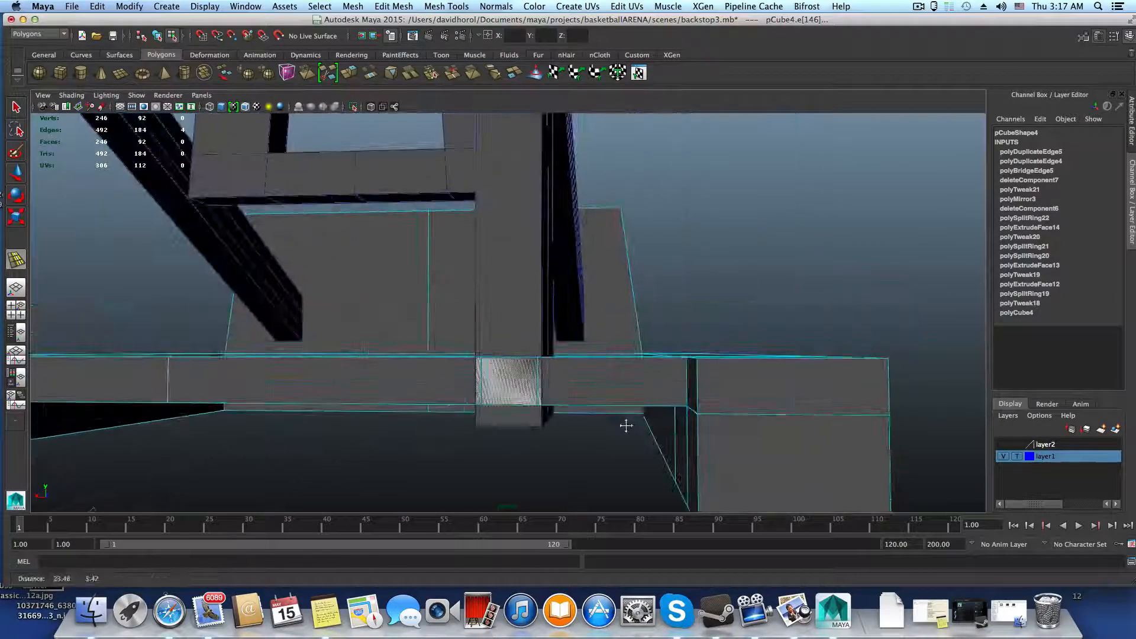
{"action": "right_click", "coordinate": [631, 381]}
{"action": "left_click_drag", "start_coordinate": [598, 375], "coordinate": [324, 378], "text": "alt"}
{"action": "key", "text": "f"}
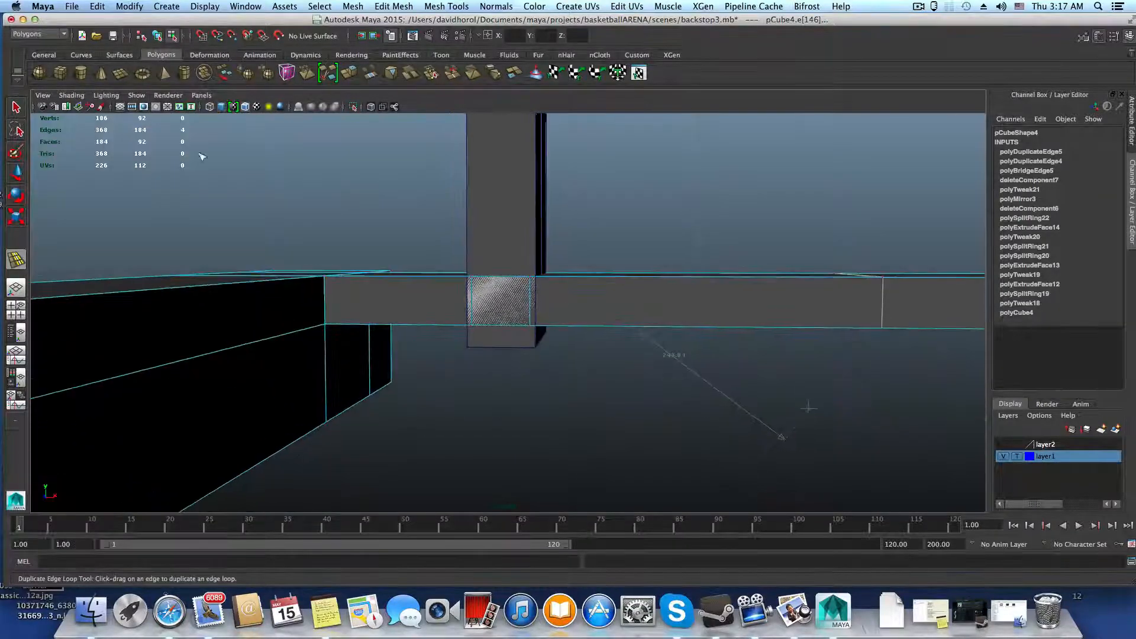
{"action": "left_click", "coordinate": [17, 107]}
{"action": "left_click_drag", "start_coordinate": [520, 305], "coordinate": [471, 346], "text": "alt"}
{"action": "middle_click_drag", "start_coordinate": [480, 342], "coordinate": [518, 389], "text": "alt"}
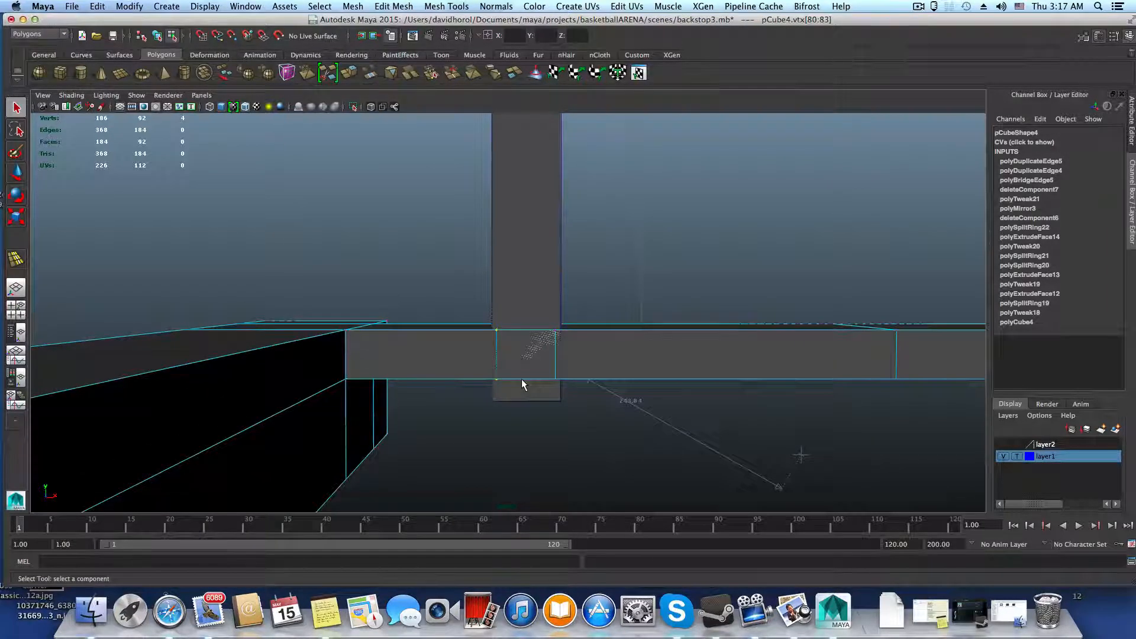
{"action": "key", "text": "w"}
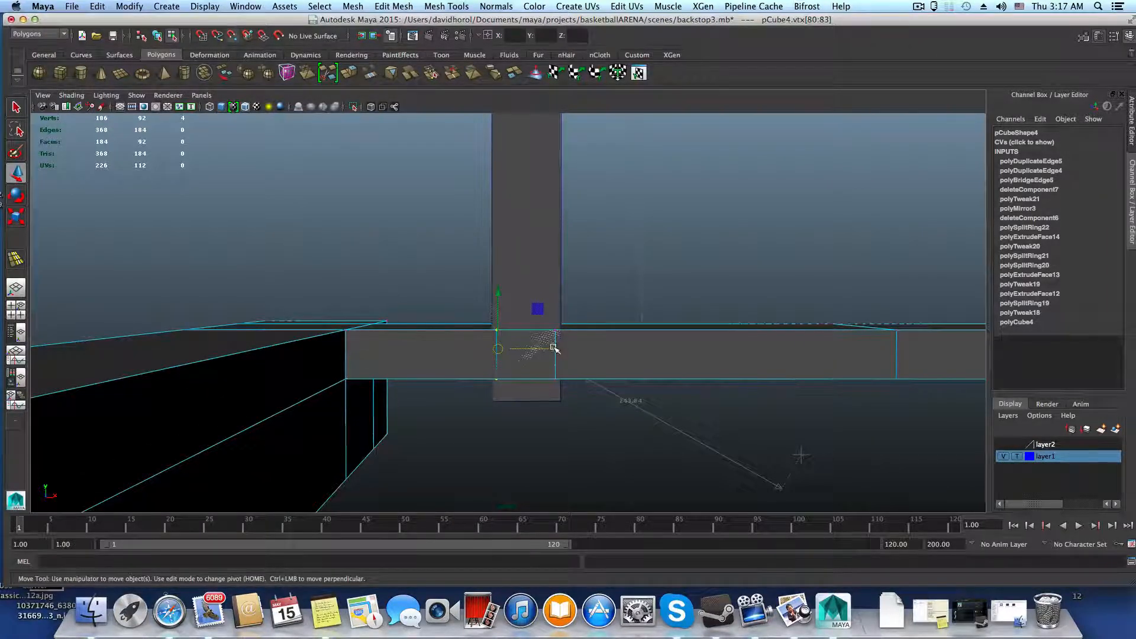
{"action": "left_click_drag", "start_coordinate": [554, 349], "coordinate": [465, 351]}
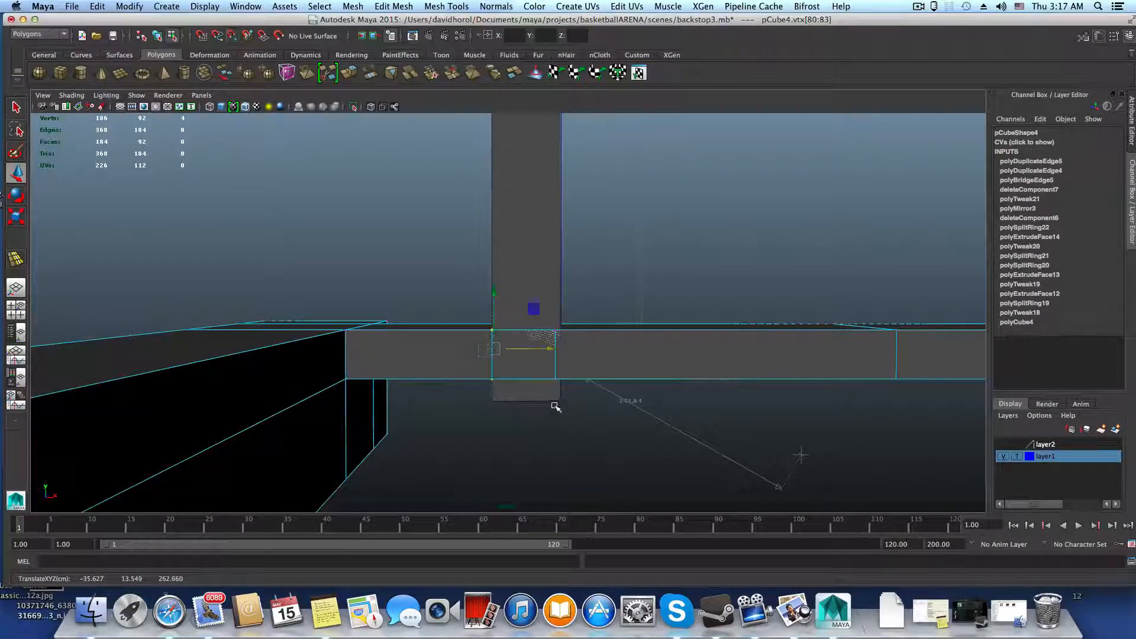
- Move the crossbar's remaining edge-loop vertices along X flush with the uprights' sides, placing the opposite side's inner loop at about 29.9
{"action": "mouse_move", "coordinate": [555, 407]}
{"action": "left_mouse_down", "text": "alt"}
{"action": "mouse_move", "coordinate": [568, 401]}
{"action": "mouse_move", "coordinate": [499, 388]}
{"action": "mouse_move", "coordinate": [520, 393]}
{"action": "mouse_move", "coordinate": [302, 398]}
{"action": "mouse_move", "coordinate": [394, 361]}
{"action": "mouse_move", "coordinate": [380, 355]}
{"action": "left_mouse_up", "text": "alt"}
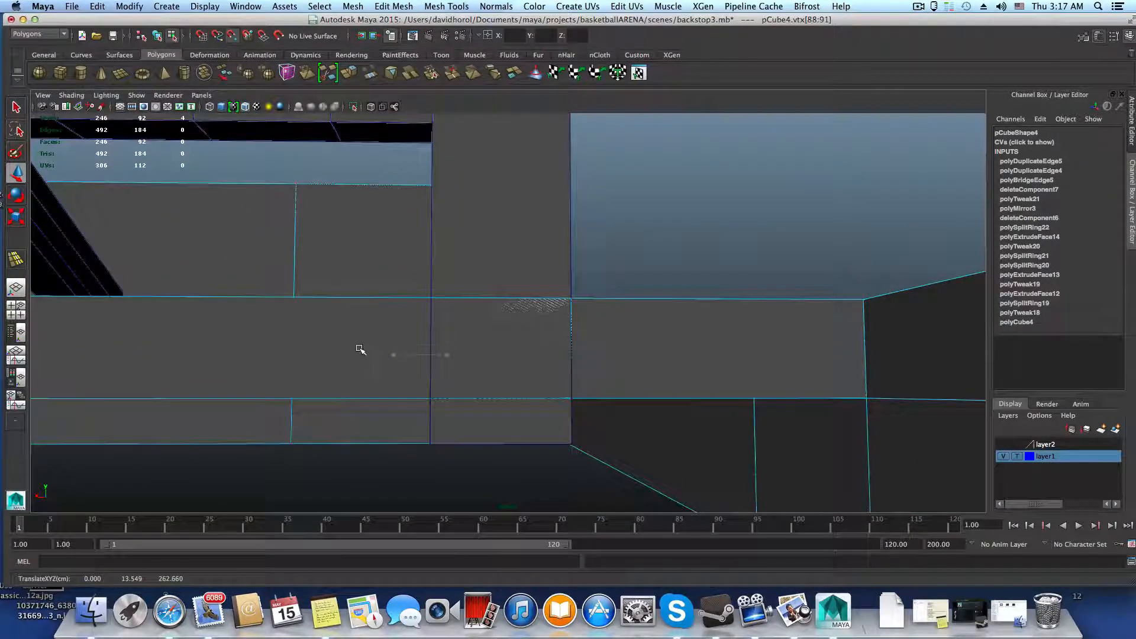
{"action": "scroll", "coordinate": [460, 357], "scroll_direction": "down", "scroll_amount": 5}
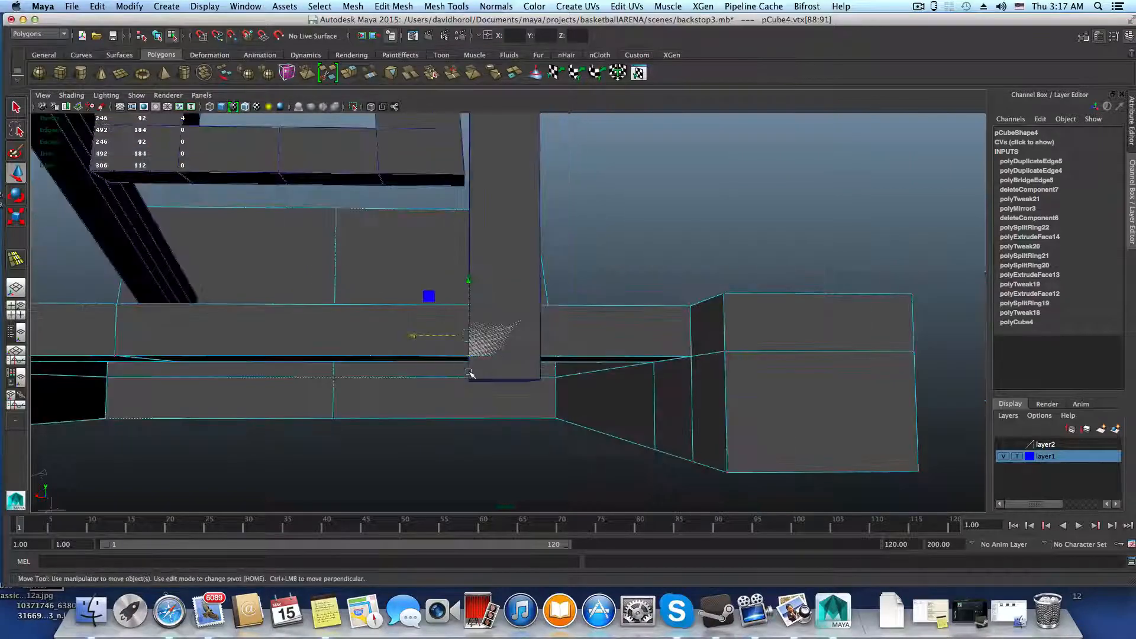
{"action": "mouse_move", "coordinate": [471, 376]}
{"action": "middle_mouse_down", "text": "alt"}
{"action": "mouse_move", "coordinate": [632, 391]}
{"action": "mouse_move", "coordinate": [733, 349]}
{"action": "middle_mouse_up", "text": "alt"}
{"action": "middle_click_drag", "start_coordinate": [444, 373], "coordinate": [698, 389], "text": "alt"}
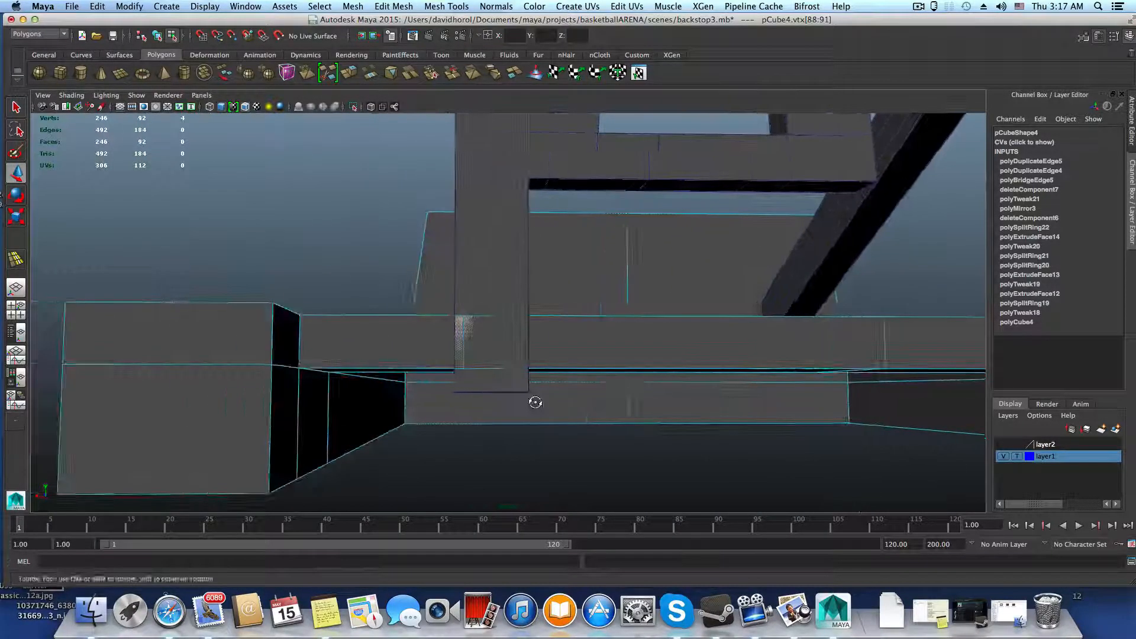
{"action": "left_click_drag", "start_coordinate": [535, 401], "coordinate": [768, 419], "text": "alt"}
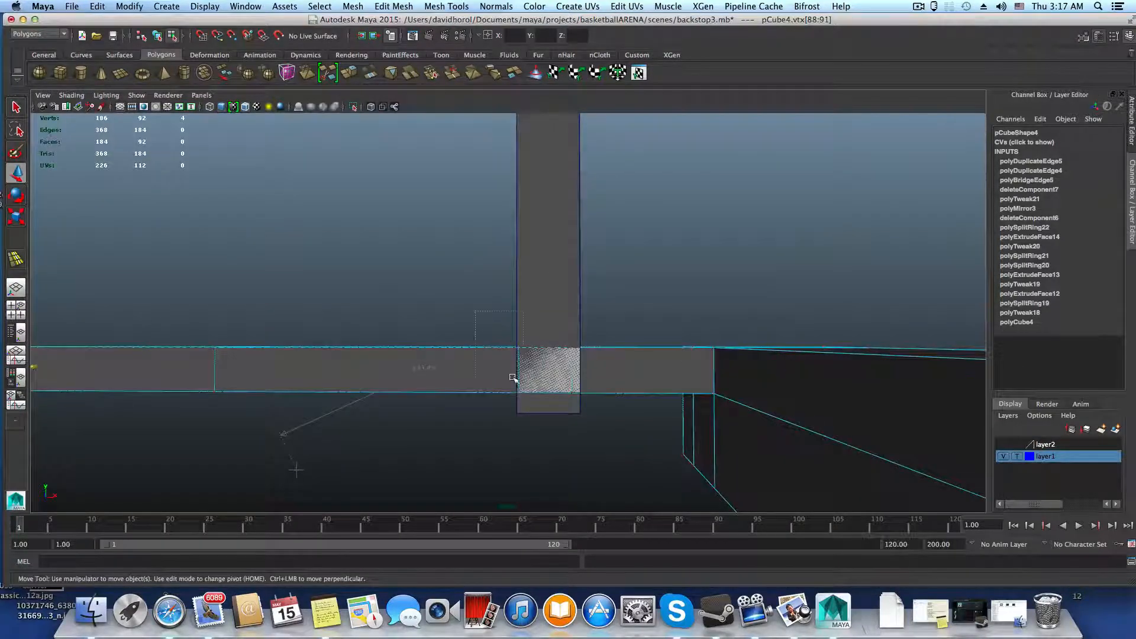
{"action": "left_click_drag", "start_coordinate": [528, 399], "coordinate": [525, 378]}
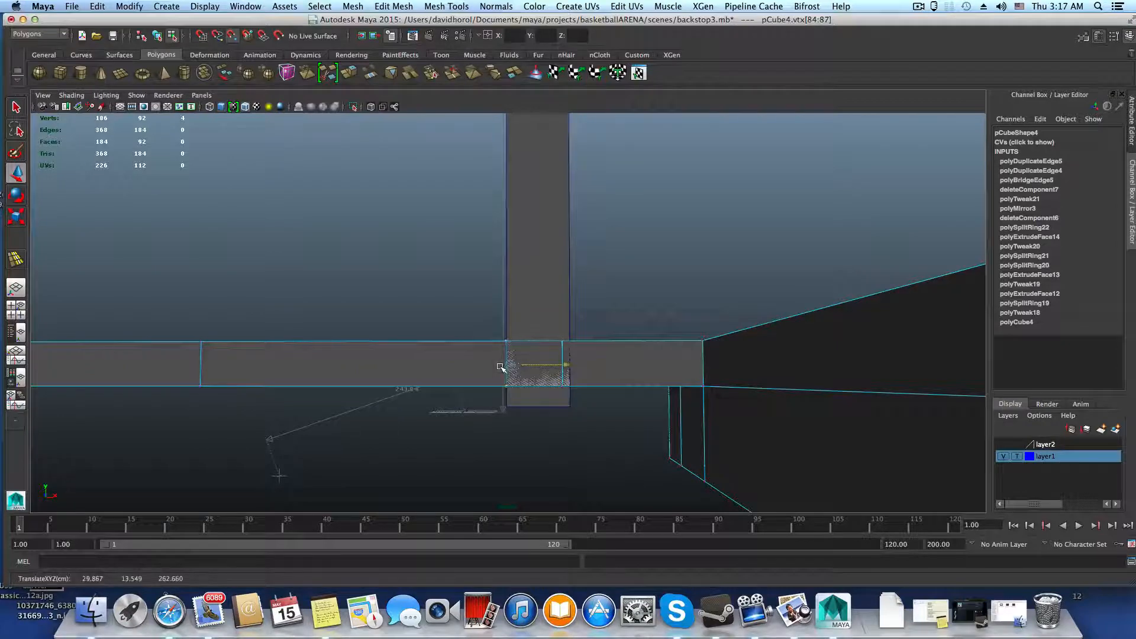
{"action": "left_click_drag", "start_coordinate": [545, 324], "coordinate": [593, 326]}
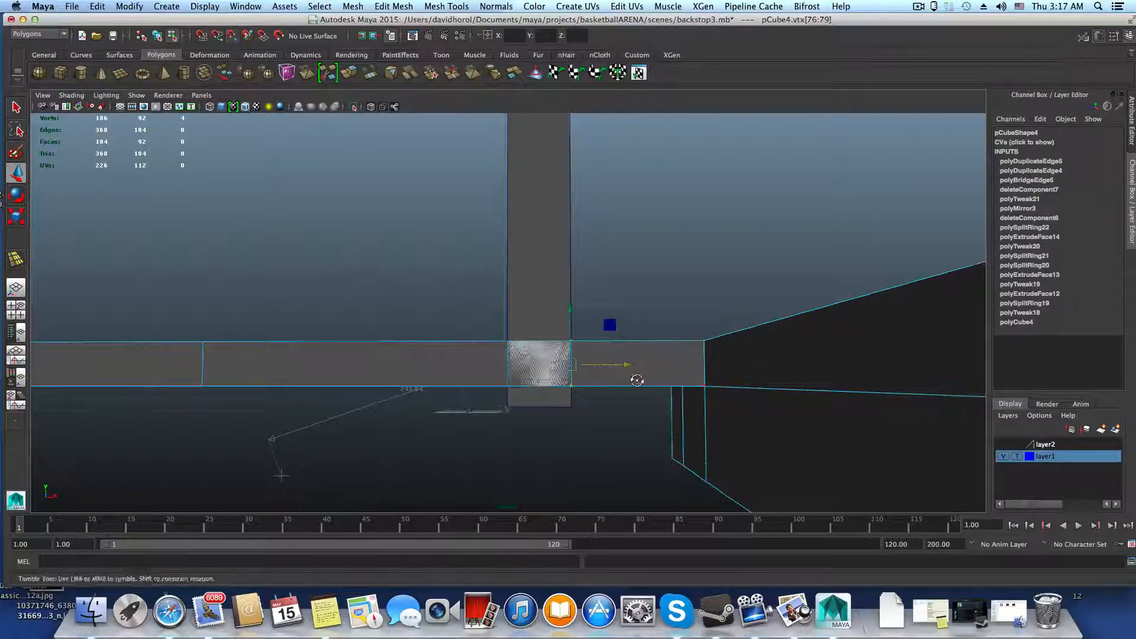
{"action": "left_click_drag", "start_coordinate": [634, 375], "coordinate": [414, 381], "text": "alt"}
{"action": "right_click_drag", "start_coordinate": [413, 381], "coordinate": [675, 401], "text": "alt"}
{"action": "left_click_drag", "start_coordinate": [675, 401], "coordinate": [594, 360], "text": "alt"}
{"action": "key", "text": "F8"}
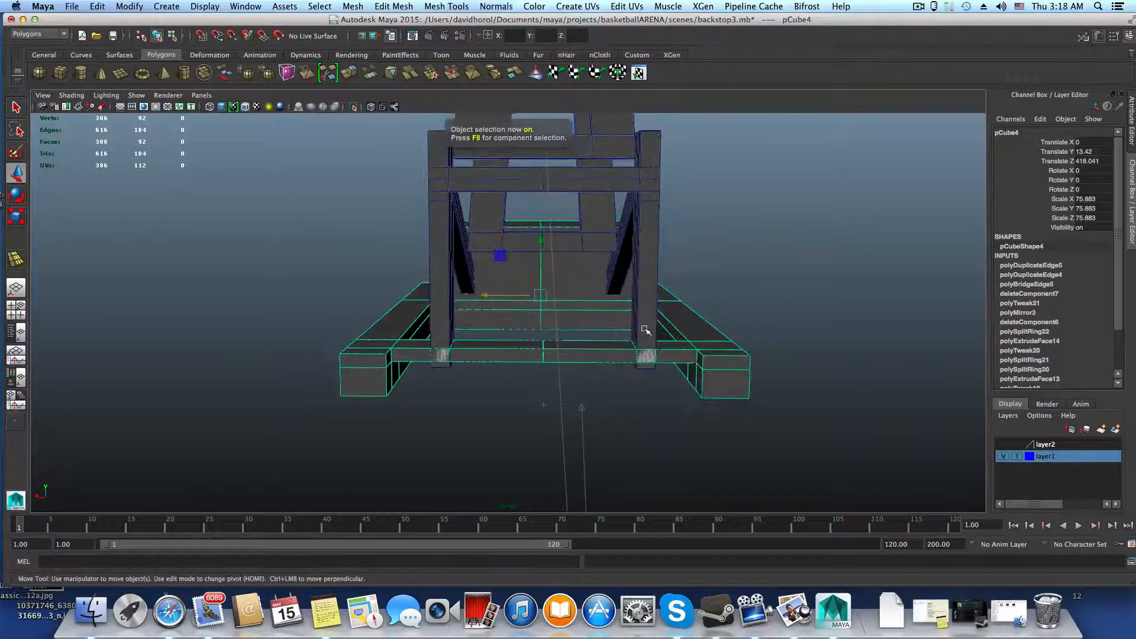
- Raise the bottom vertices of the brace's two uprights along Y until they sit clear above the base's crossbar
{"action": "right_click_drag", "start_coordinate": [645, 330], "coordinate": [645, 354]}
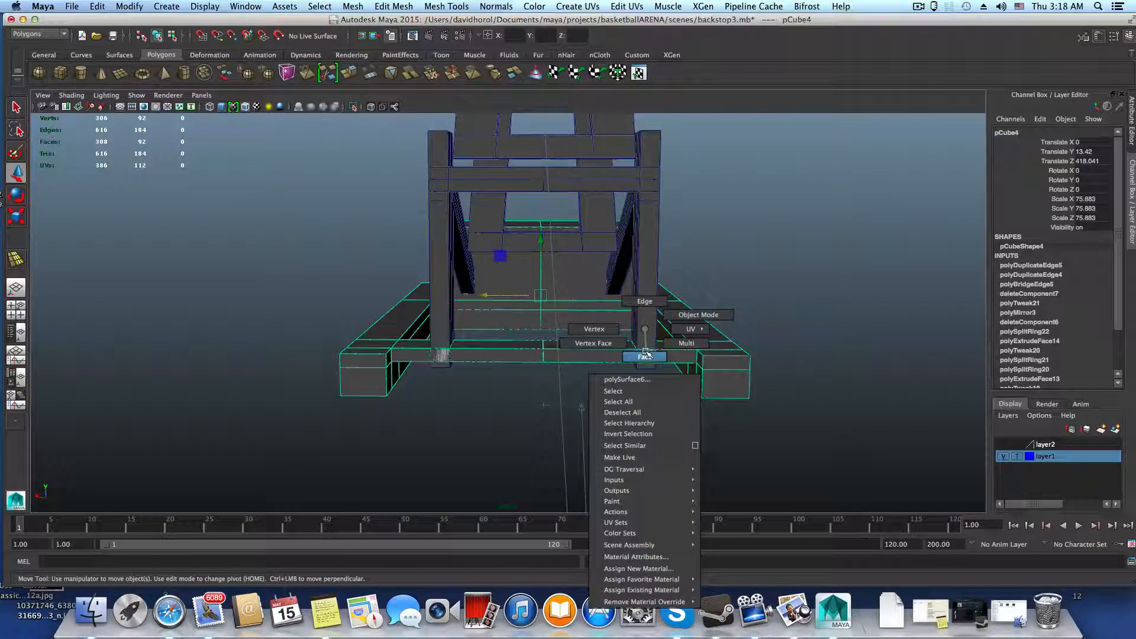
{"action": "left_click", "coordinate": [647, 303]}
{"action": "right_click_drag", "start_coordinate": [645, 300], "coordinate": [590, 329]}
{"action": "left_click_drag", "start_coordinate": [590, 329], "coordinate": [487, 369], "text": "alt"}
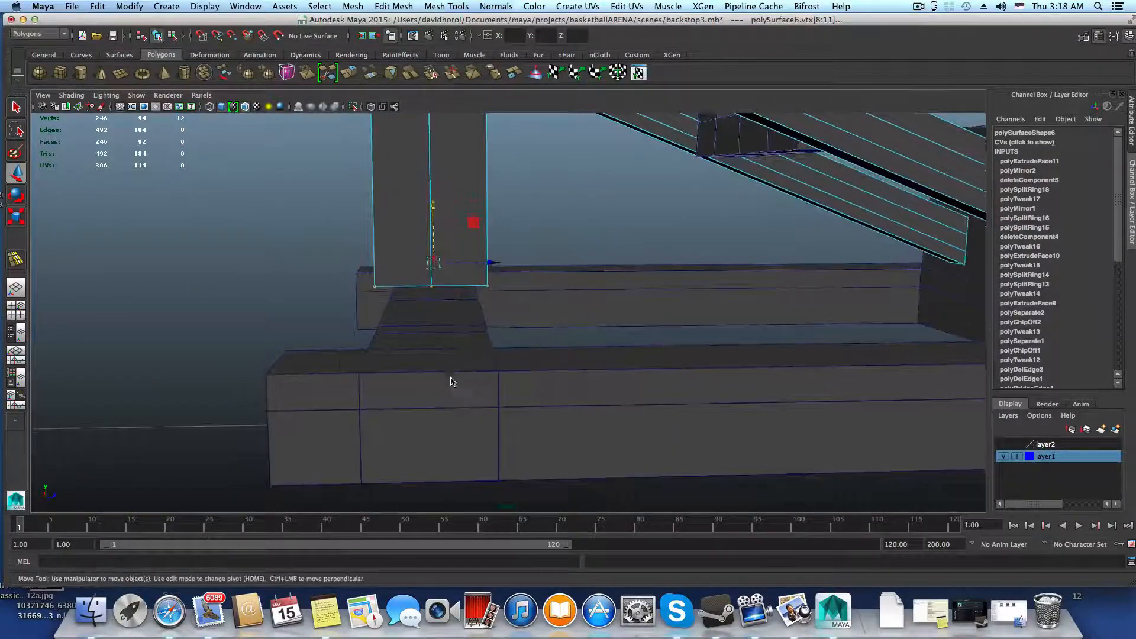
- Split the edge ring running along the crossbar and across both base rails with a lengthwise centre edge loop
{"action": "left_click", "coordinate": [451, 379]}
{"action": "right_click", "coordinate": [451, 379]}
{"action": "left_click", "coordinate": [450, 328]}
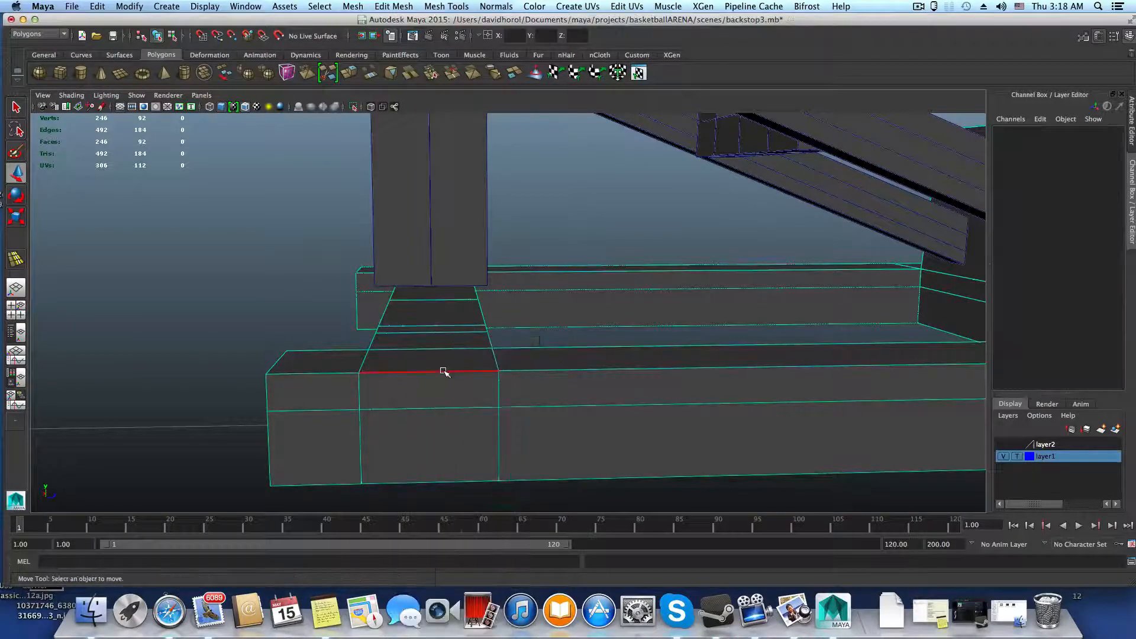
{"action": "left_click", "coordinate": [447, 400]}
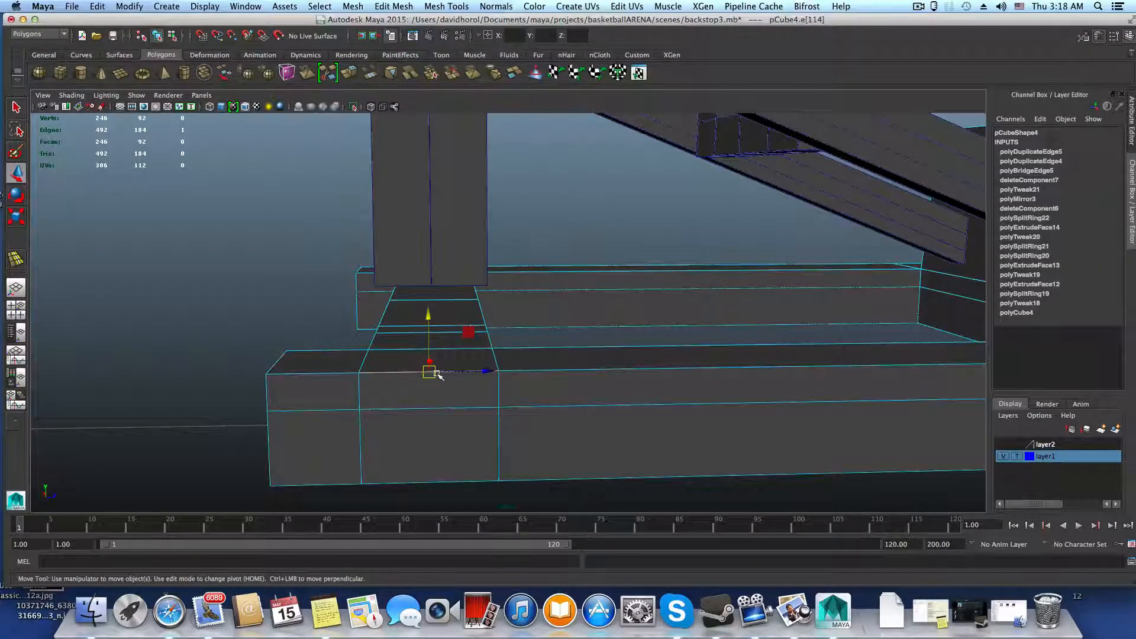
{"action": "right_click_drag", "start_coordinate": [438, 374], "coordinate": [430, 414], "text": "ctrl"}
- Combine the base and the brace into a single mesh
{"action": "left_click_drag", "start_coordinate": [453, 424], "coordinate": [720, 375], "text": "alt"}
{"action": "right_click_drag", "start_coordinate": [722, 375], "coordinate": [723, 385]}
{"action": "left_click_drag", "start_coordinate": [722, 385], "coordinate": [585, 275], "text": "alt"}
{"action": "left_click", "coordinate": [609, 426]}
{"action": "left_click", "coordinate": [634, 406], "text": "shift"}
{"action": "key", "text": "F8"}
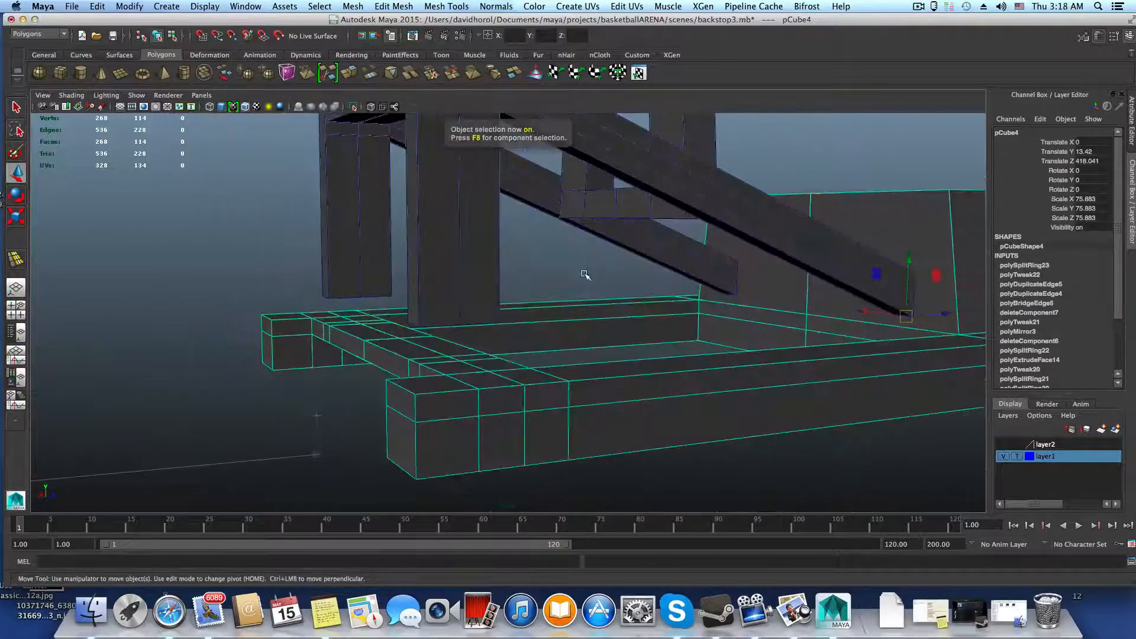
{"action": "left_click", "coordinate": [652, 187], "text": "shift"}
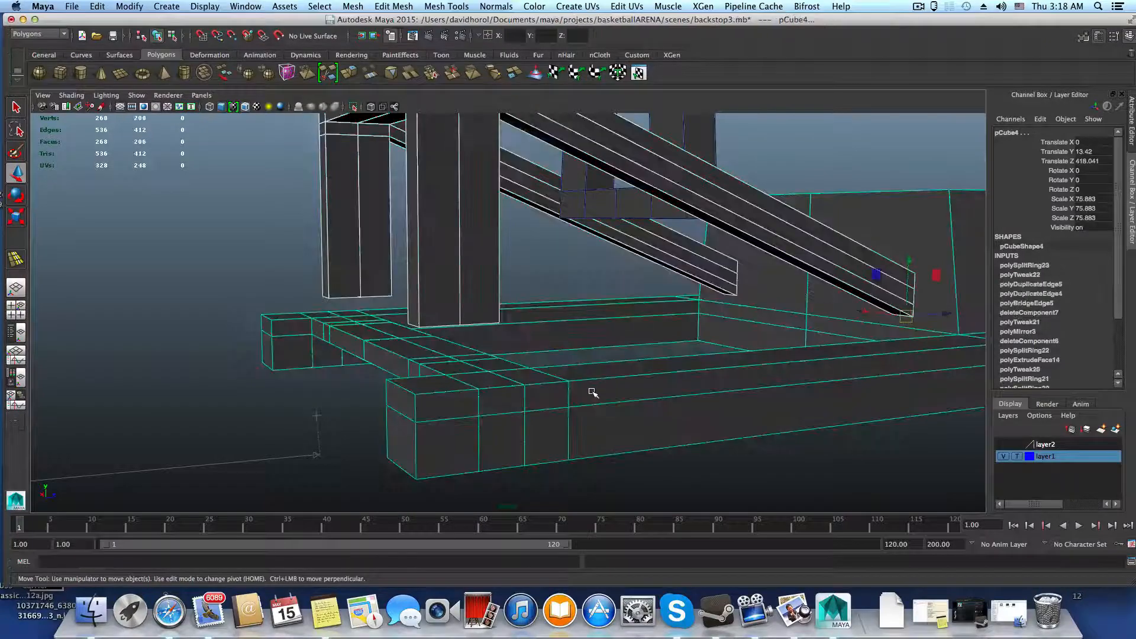
{"action": "left_click", "coordinate": [363, 6]}
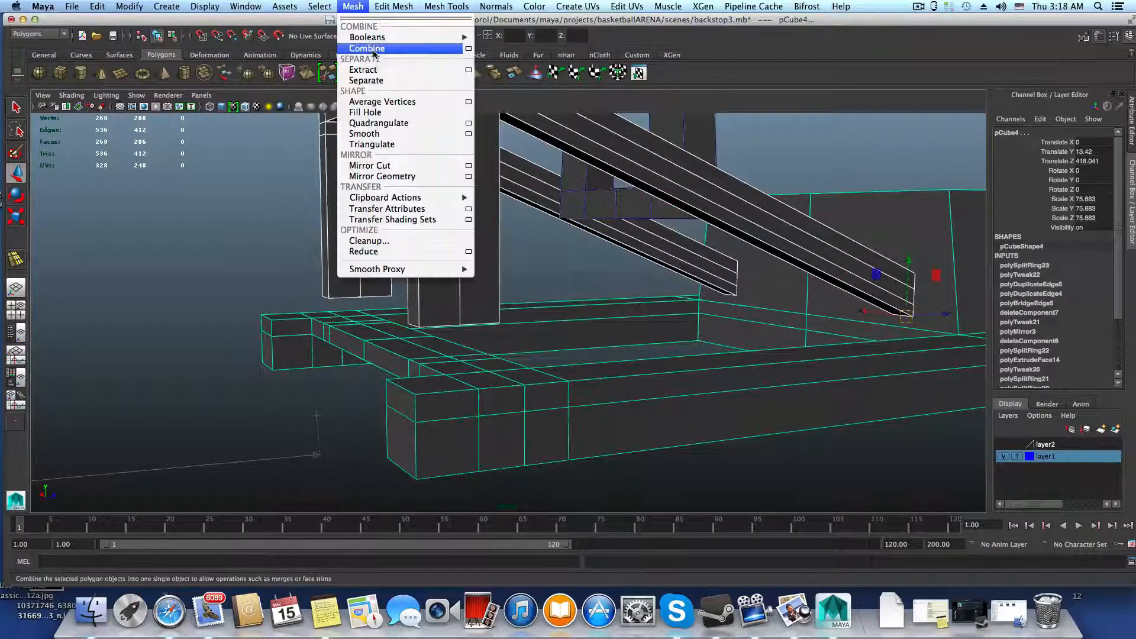
{"action": "left_click", "coordinate": [358, 35]}
- Try to bridge the bottom of one upright to the crossbar's top faces directly beneath it
{"action": "left_click_drag", "start_coordinate": [532, 307], "coordinate": [656, 347], "text": "alt"}
{"action": "right_click_drag", "start_coordinate": [657, 346], "coordinate": [659, 363]}
{"action": "left_click_drag", "start_coordinate": [659, 363], "coordinate": [664, 270], "text": "alt"}
{"action": "left_click", "coordinate": [616, 392]}
{"action": "left_click", "coordinate": [680, 388], "text": "shift"}
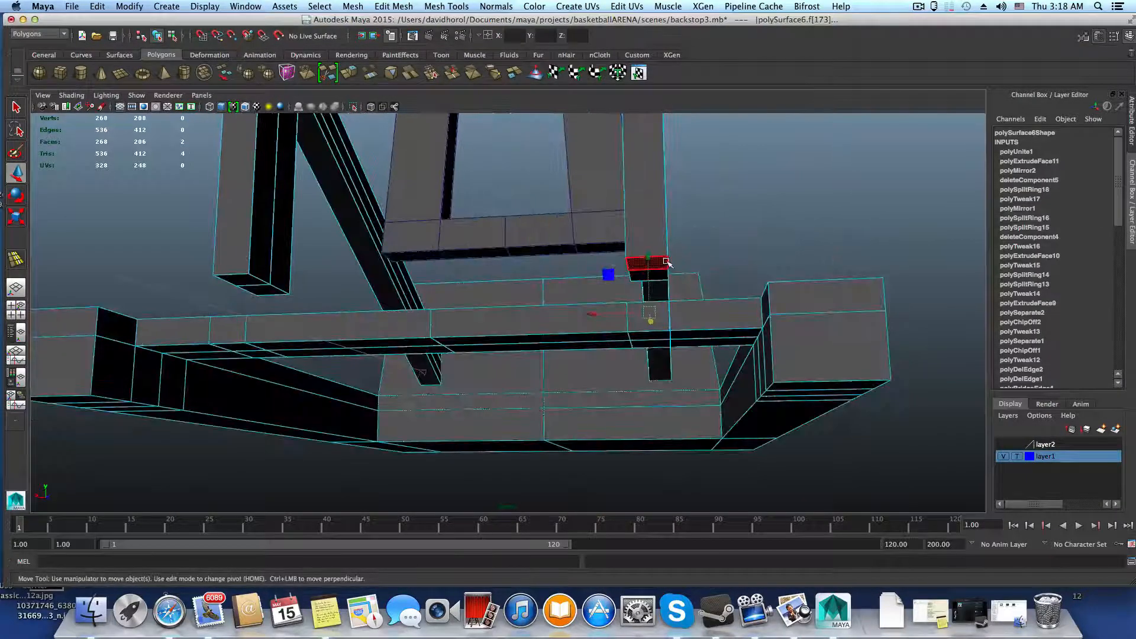
{"action": "left_click", "coordinate": [666, 262], "text": "shift"}
{"action": "left_click", "coordinate": [354, 7]}
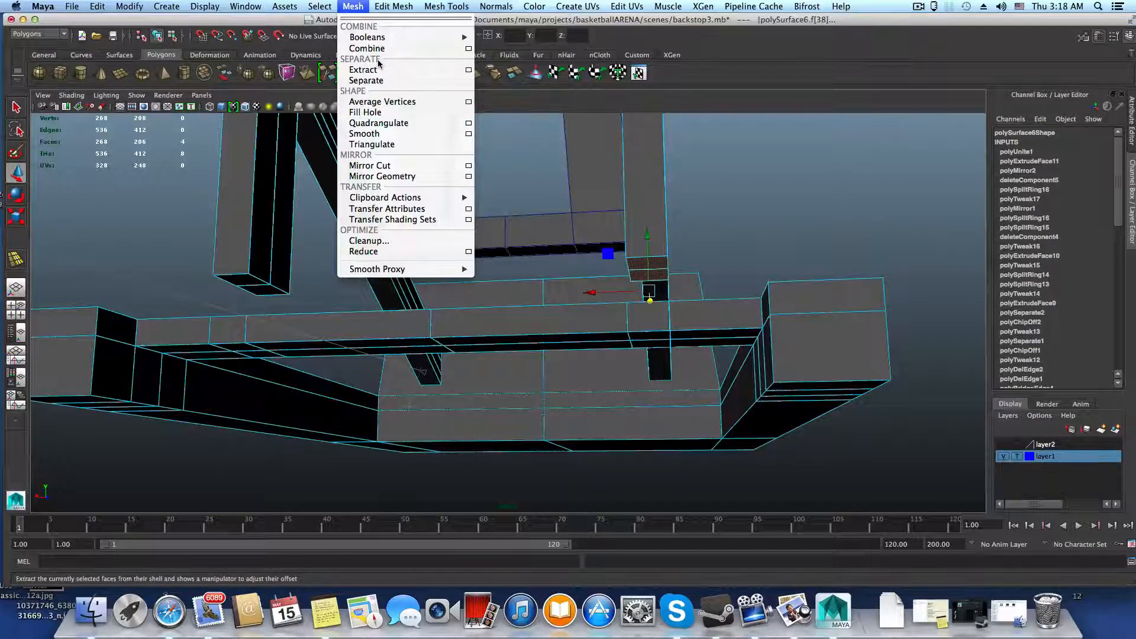
{"action": "mouse_move", "coordinate": [394, 6]}
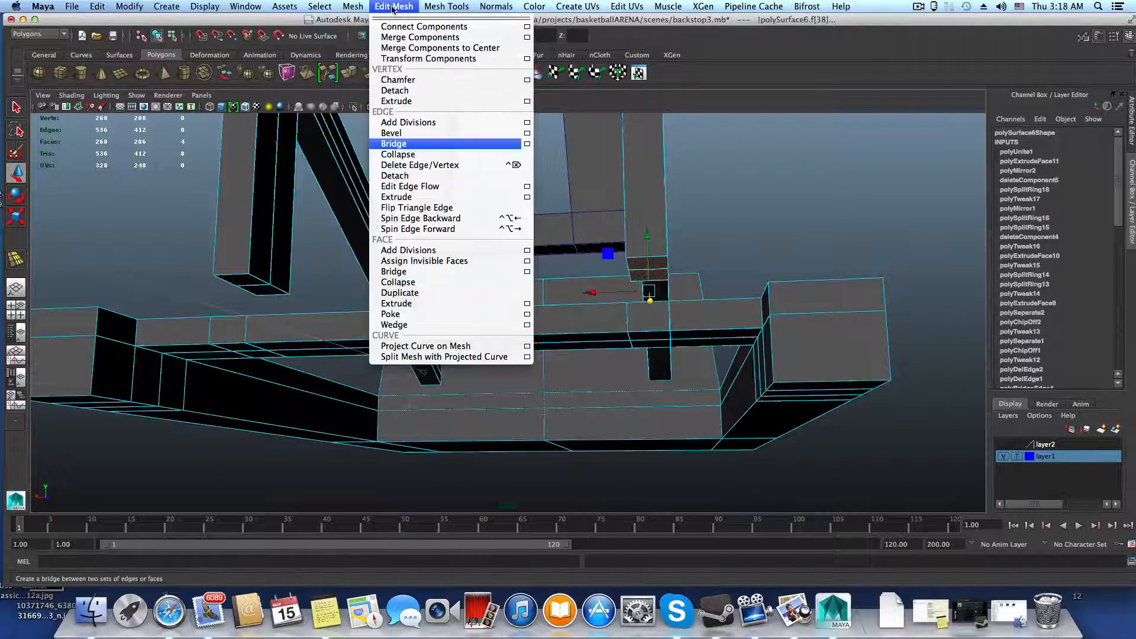
{"action": "left_click", "coordinate": [413, 143]}
{"action": "key", "text": "ctrl+z"}
{"action": "mouse_move", "coordinate": [586, 269]}
{"action": "left_mouse_down", "text": "alt"}
{"action": "mouse_move", "coordinate": [540, 278]}
{"action": "mouse_move", "coordinate": [571, 278]}
{"action": "left_mouse_up", "text": "alt"}
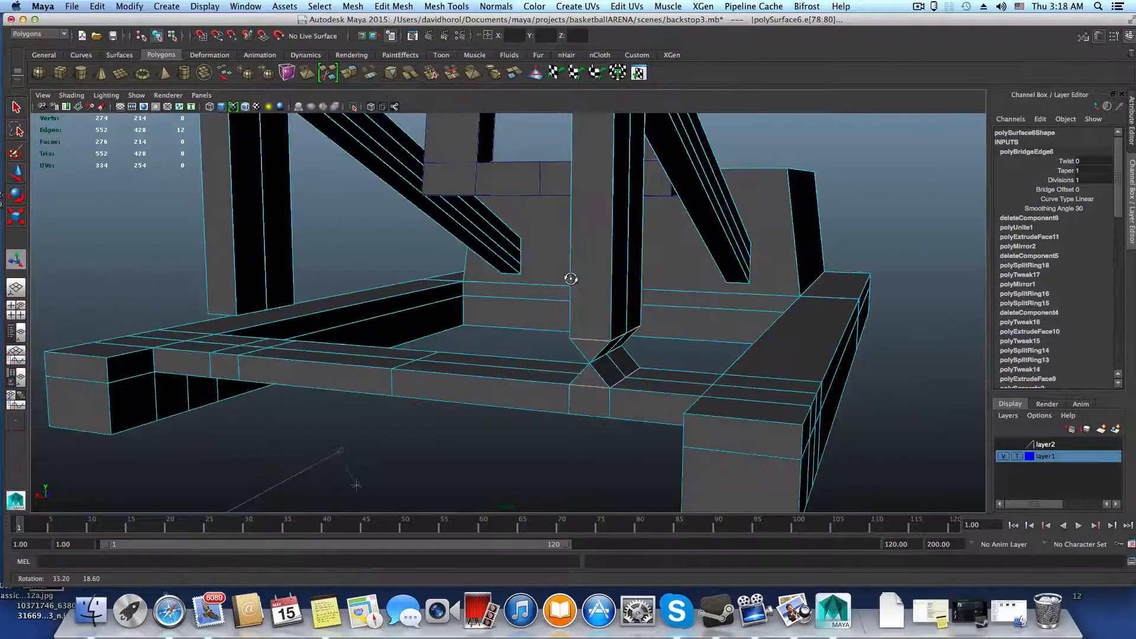
- Display the combined mesh's normals, examine their direction around the upright and crossbar, and hide them again
{"action": "left_click_drag", "start_coordinate": [590, 351], "coordinate": [675, 365], "text": "alt"}
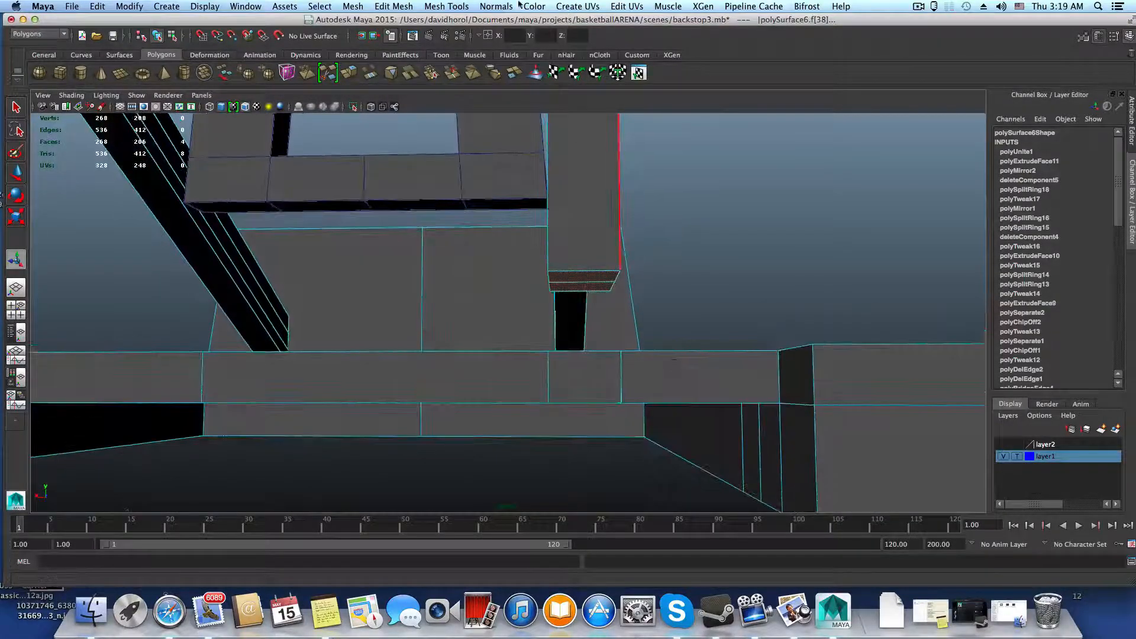
{"action": "left_click", "coordinate": [598, 272]}
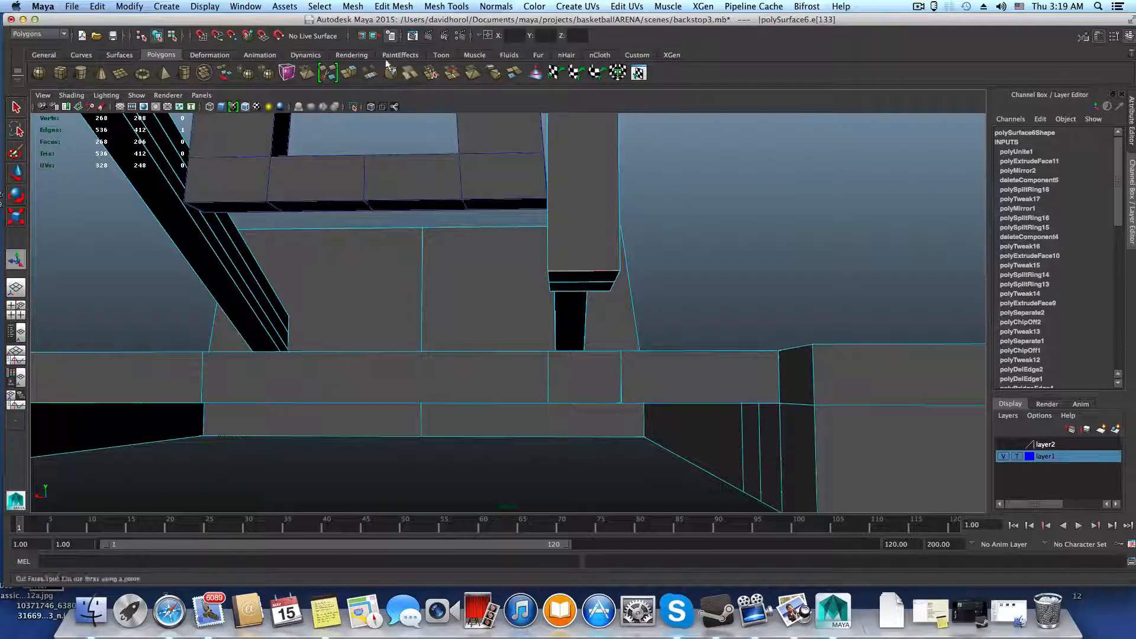
{"action": "key", "text": "F8"}
{"action": "left_click_drag", "start_coordinate": [478, 244], "coordinate": [526, 267], "text": "alt"}
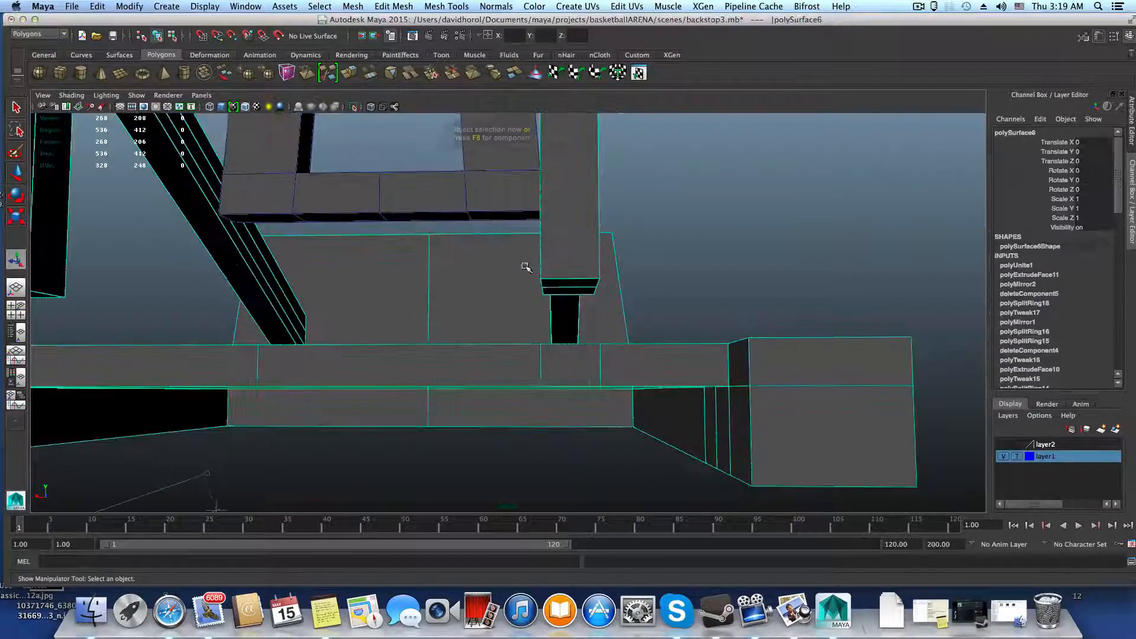
{"action": "left_click", "coordinate": [211, 7]}
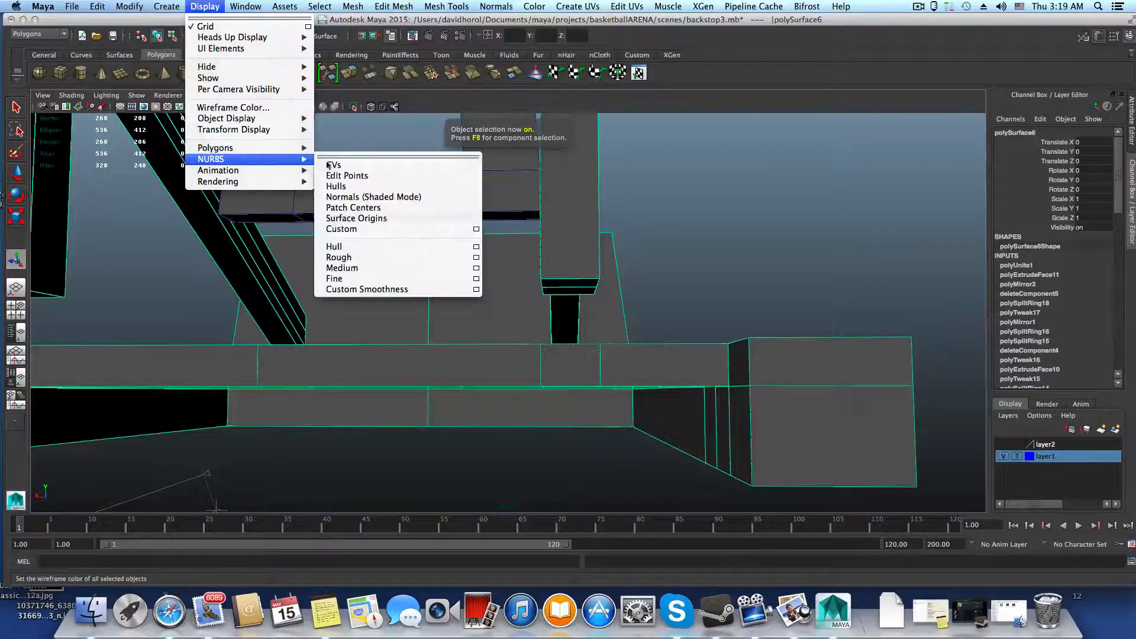
{"action": "left_click", "coordinate": [360, 197]}
{"action": "mouse_move", "coordinate": [500, 241]}
{"action": "left_mouse_down", "text": "alt"}
{"action": "mouse_move", "coordinate": [487, 278]}
{"action": "mouse_move", "coordinate": [464, 286]}
{"action": "mouse_move", "coordinate": [513, 225]}
{"action": "mouse_move", "coordinate": [530, 253]}
{"action": "mouse_move", "coordinate": [574, 268]}
{"action": "mouse_move", "coordinate": [574, 251]}
{"action": "mouse_move", "coordinate": [410, 283]}
{"action": "mouse_move", "coordinate": [325, 286]}
{"action": "mouse_move", "coordinate": [521, 277]}
{"action": "mouse_move", "coordinate": [532, 254]}
{"action": "mouse_move", "coordinate": [504, 282]}
{"action": "mouse_move", "coordinate": [410, 294]}
{"action": "mouse_move", "coordinate": [494, 277]}
{"action": "mouse_move", "coordinate": [527, 223]}
{"action": "mouse_move", "coordinate": [523, 274]}
{"action": "mouse_move", "coordinate": [497, 267]}
{"action": "mouse_move", "coordinate": [537, 268]}
{"action": "left_mouse_up", "text": "alt"}
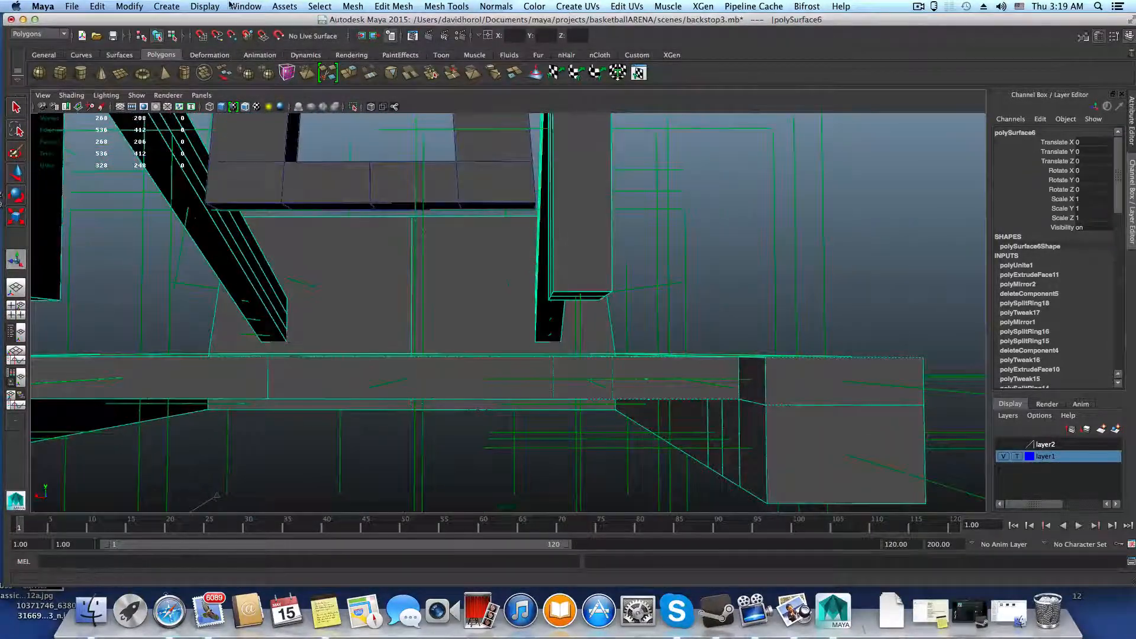
{"action": "left_click", "coordinate": [203, 6]}
{"action": "left_click", "coordinate": [375, 197]}
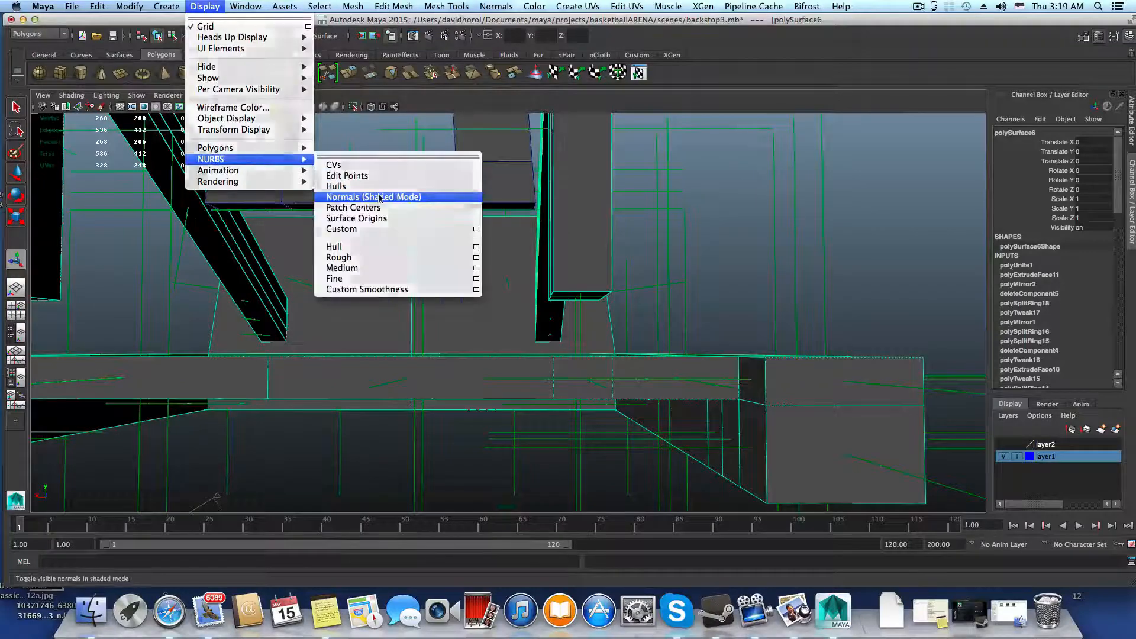
- Extrude one upright's bottom faces and the crossbar faces beneath it toward each other by scaling, and delete the extruded end faces
{"action": "right_click_drag", "start_coordinate": [356, 267], "coordinate": [513, 292], "text": "alt"}
{"action": "middle_click_drag", "start_coordinate": [513, 291], "coordinate": [429, 259], "text": "alt"}
{"action": "mouse_move", "coordinate": [429, 259]}
{"action": "left_mouse_down", "text": "alt"}
{"action": "mouse_move", "coordinate": [442, 262]}
{"action": "mouse_move", "coordinate": [432, 259]}
{"action": "left_mouse_up", "text": "alt"}
{"action": "right_click", "coordinate": [495, 185]}
{"action": "right_click_drag", "start_coordinate": [496, 185], "coordinate": [496, 211]}
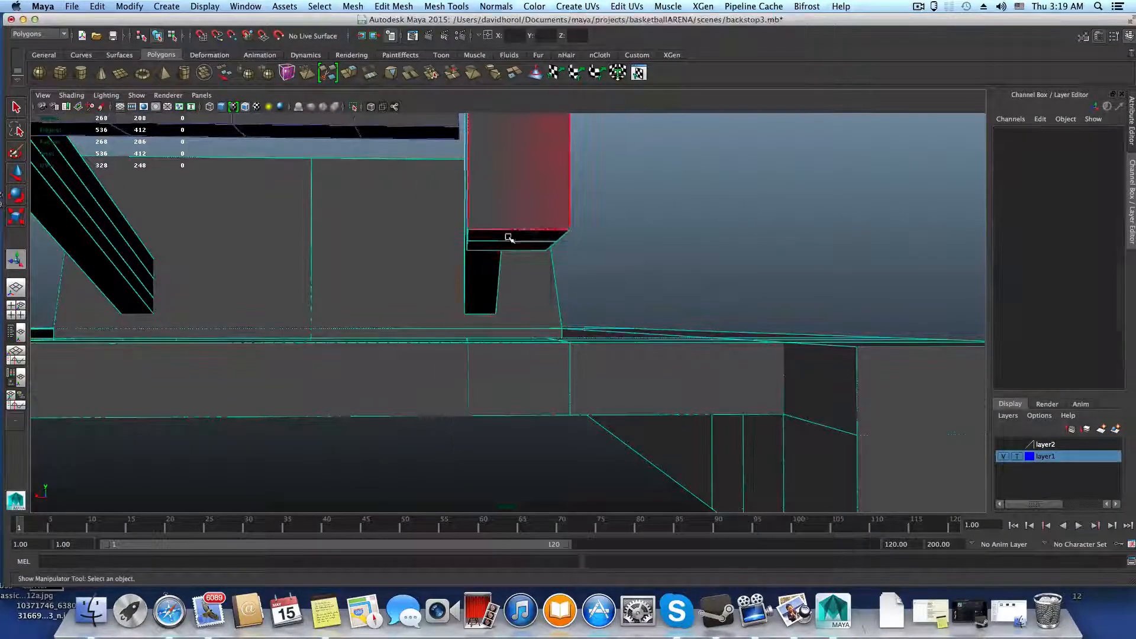
{"action": "left_click", "coordinate": [518, 235]}
{"action": "left_click_drag", "start_coordinate": [520, 265], "coordinate": [319, 367], "text": "alt"}
{"action": "left_click", "coordinate": [390, 228], "text": "shift"}
{"action": "left_click", "coordinate": [325, 405], "text": "shift"}
{"action": "left_click", "coordinate": [370, 379], "text": "shift"}
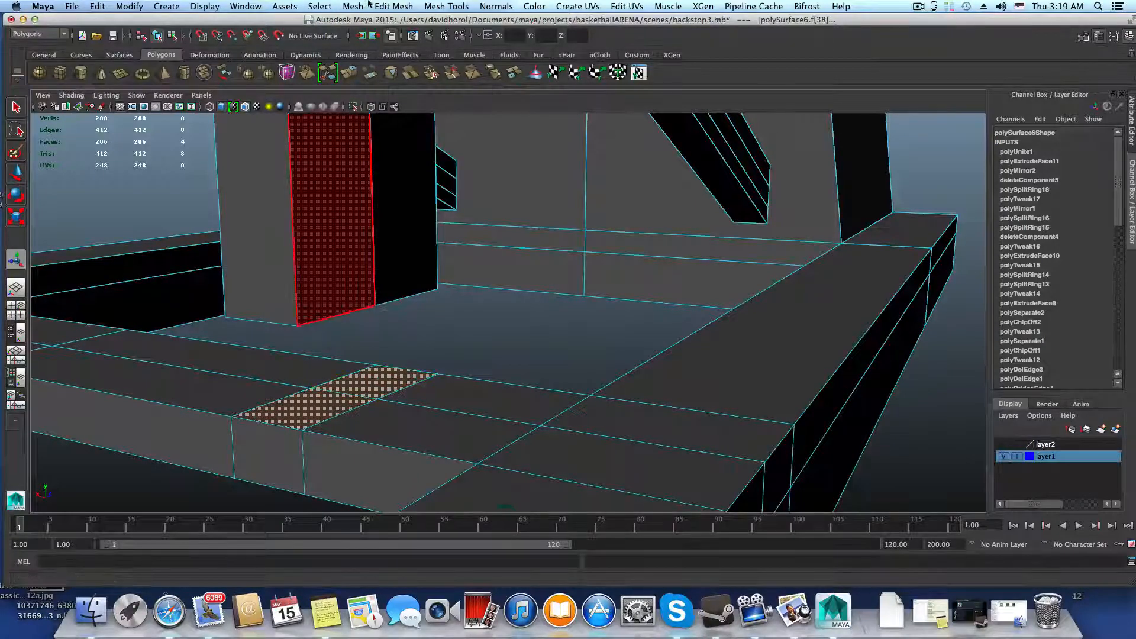
{"action": "left_click", "coordinate": [349, 74]}
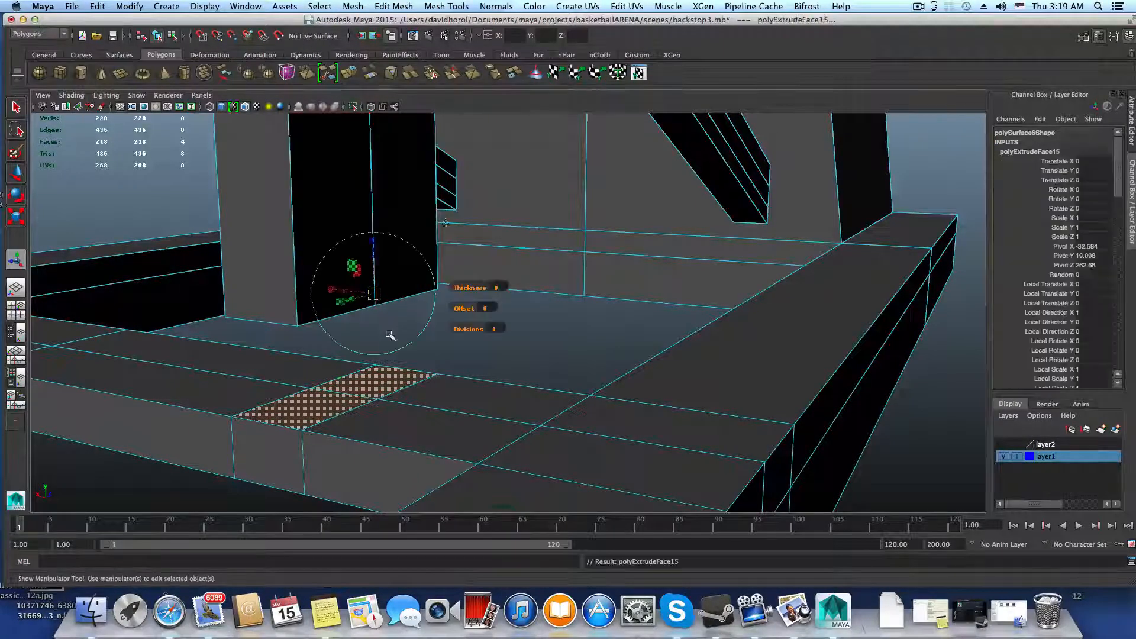
{"action": "key", "text": "r"}
{"action": "left_click_drag", "start_coordinate": [340, 296], "coordinate": [464, 327]}
{"action": "key", "text": "Delete"}
- Flatten the open-end vertices between the upright and the crossbar onto one level along Y and merge them
{"action": "right_click_drag", "start_coordinate": [780, 239], "coordinate": [742, 241]}
{"action": "left_click_drag", "start_coordinate": [744, 254], "coordinate": [674, 281], "text": "alt"}
{"action": "left_click_drag", "start_coordinate": [668, 322], "coordinate": [731, 323]}
{"action": "left_click_drag", "start_coordinate": [616, 256], "coordinate": [617, 307]}
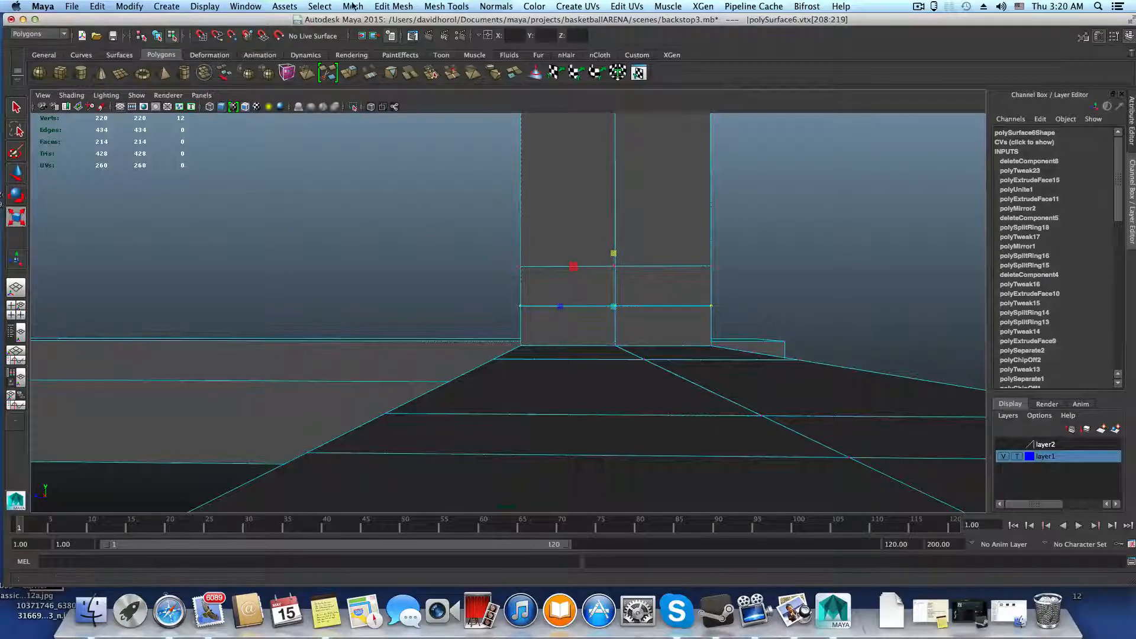
{"action": "left_click", "coordinate": [352, 6]}
{"action": "mouse_move", "coordinate": [392, 7]}
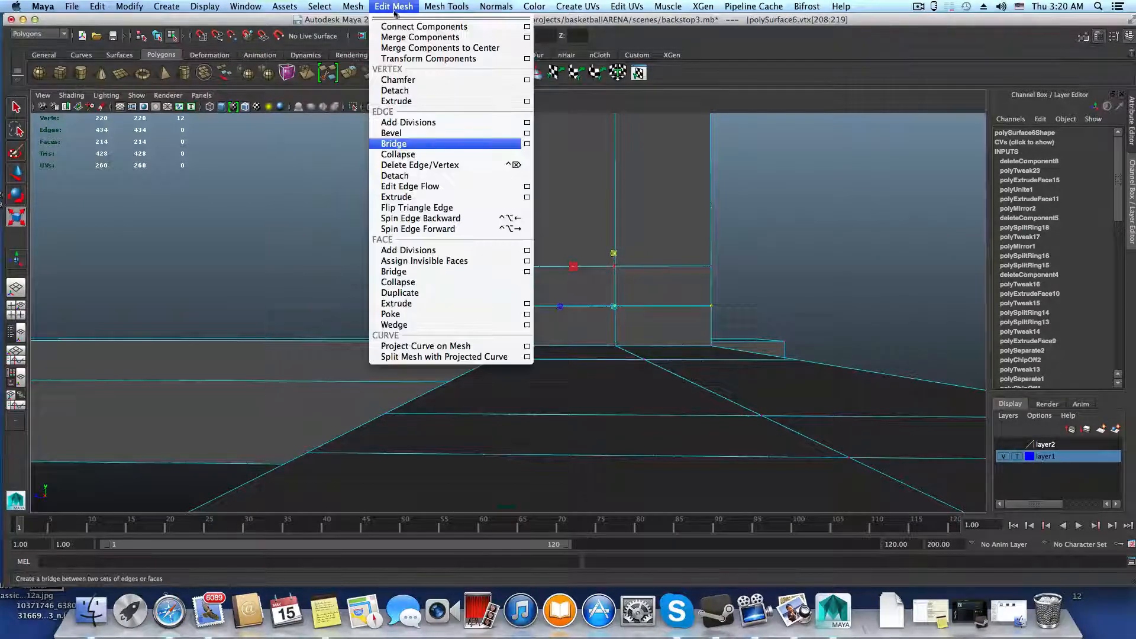
{"action": "left_click", "coordinate": [395, 35]}
- Test the weld by pulling single seam vertices along Y and undoing each move, and check the joint in smooth preview
{"action": "left_click_drag", "start_coordinate": [766, 270], "coordinate": [619, 335], "text": "alt"}
{"action": "left_click", "coordinate": [619, 310]}
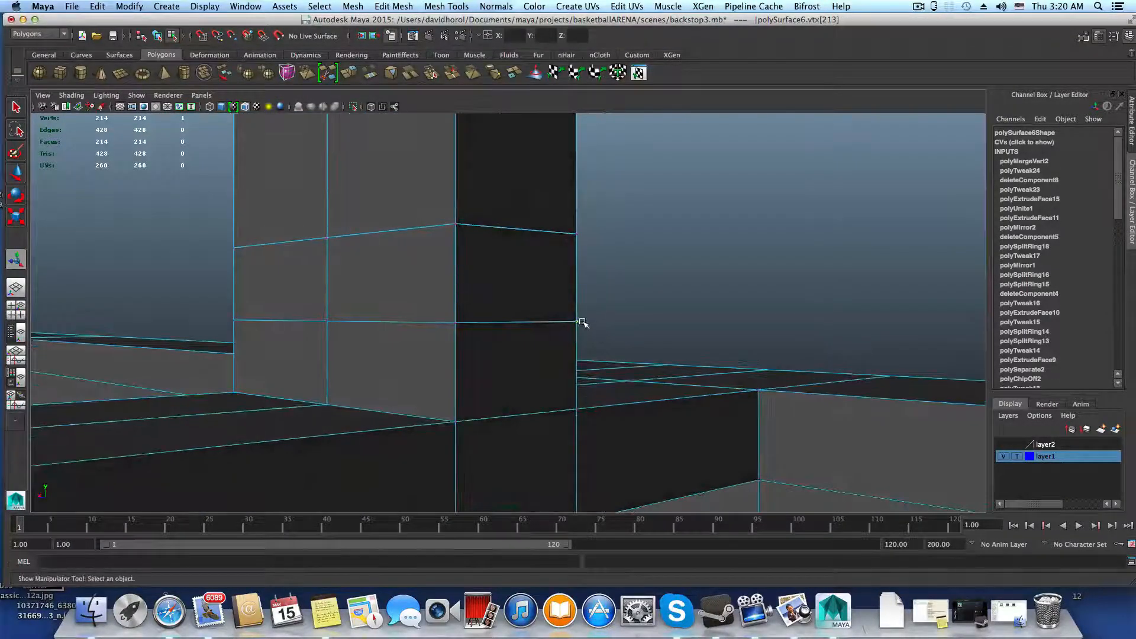
{"action": "key", "text": "w"}
{"action": "left_click_drag", "start_coordinate": [575, 266], "coordinate": [576, 240]}
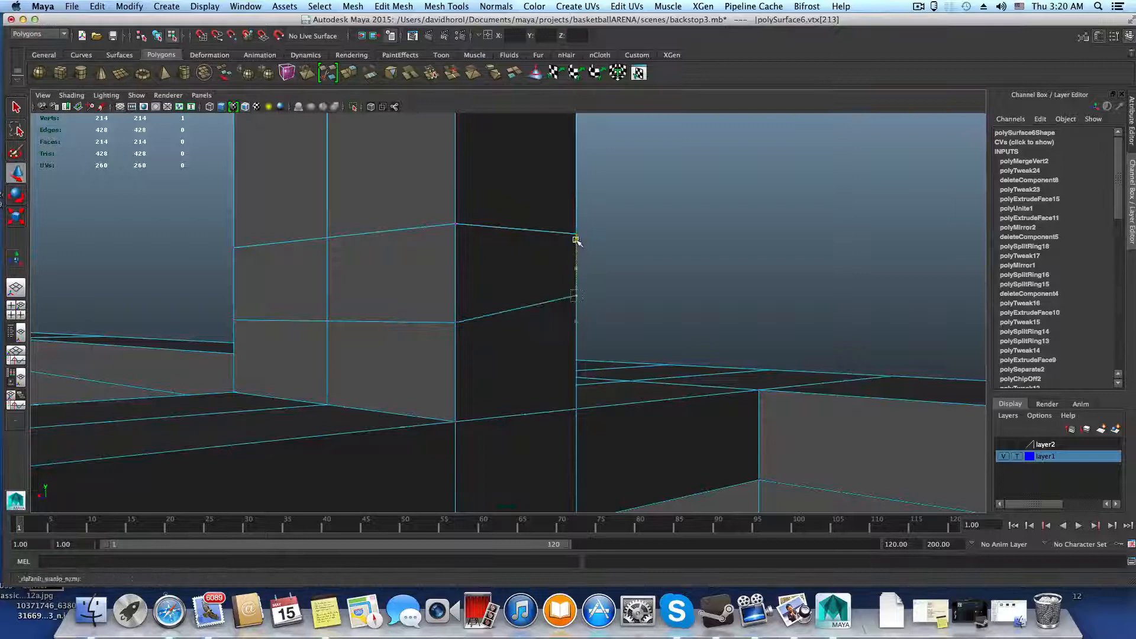
{"action": "left_click", "coordinate": [452, 323]}
{"action": "left_click_drag", "start_coordinate": [455, 266], "coordinate": [456, 239]}
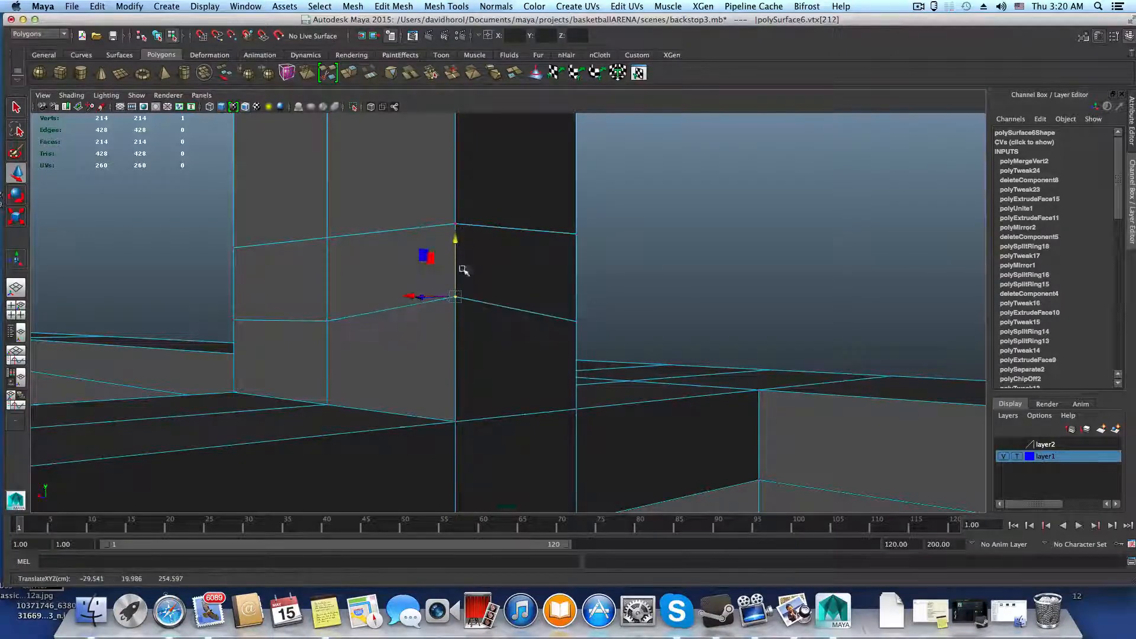
{"action": "key", "text": "super+z"}
{"action": "left_click_drag", "start_coordinate": [469, 310], "coordinate": [548, 324], "text": "alt"}
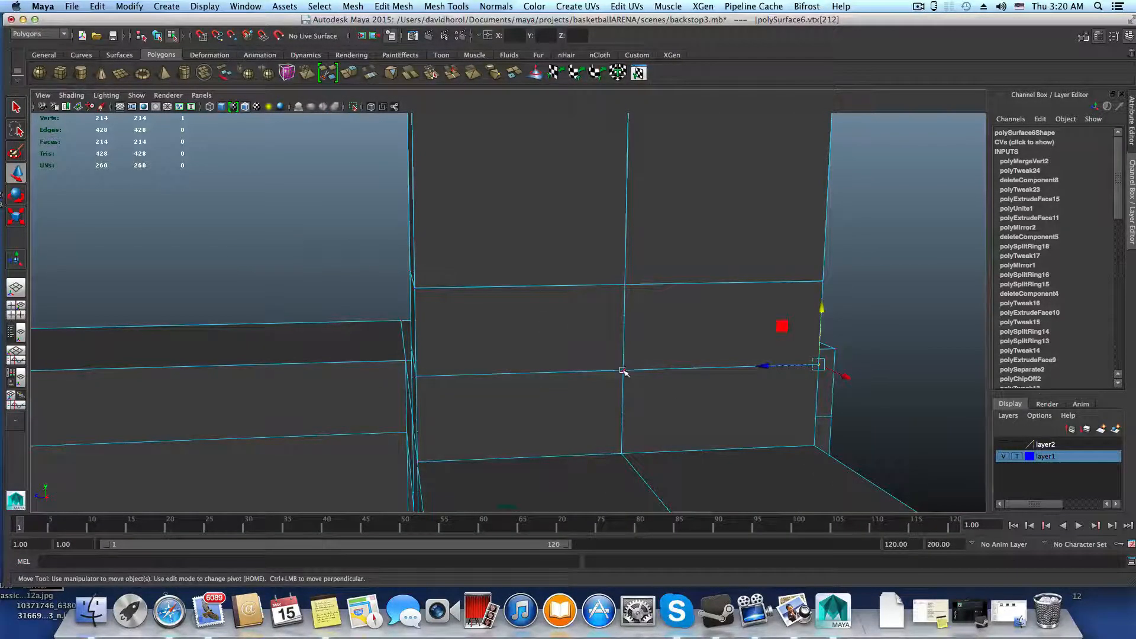
{"action": "left_click_drag", "start_coordinate": [626, 316], "coordinate": [586, 364]}
{"action": "key", "text": "super+z"}
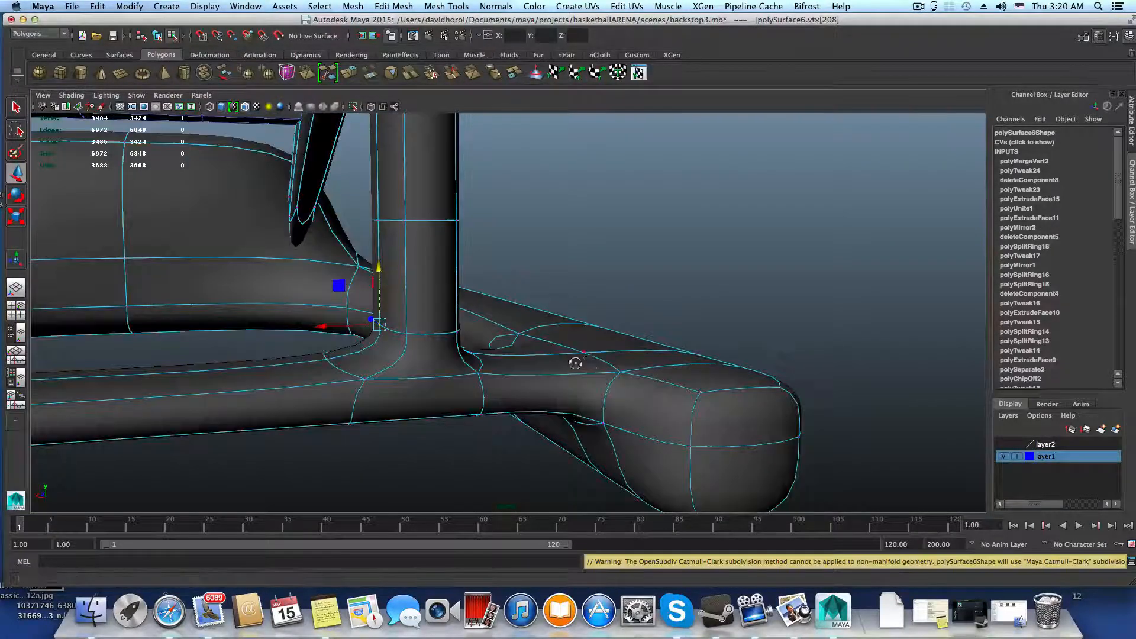
{"action": "left_click_drag", "start_coordinate": [578, 361], "coordinate": [595, 403], "text": "alt"}
{"action": "key", "text": "1"}
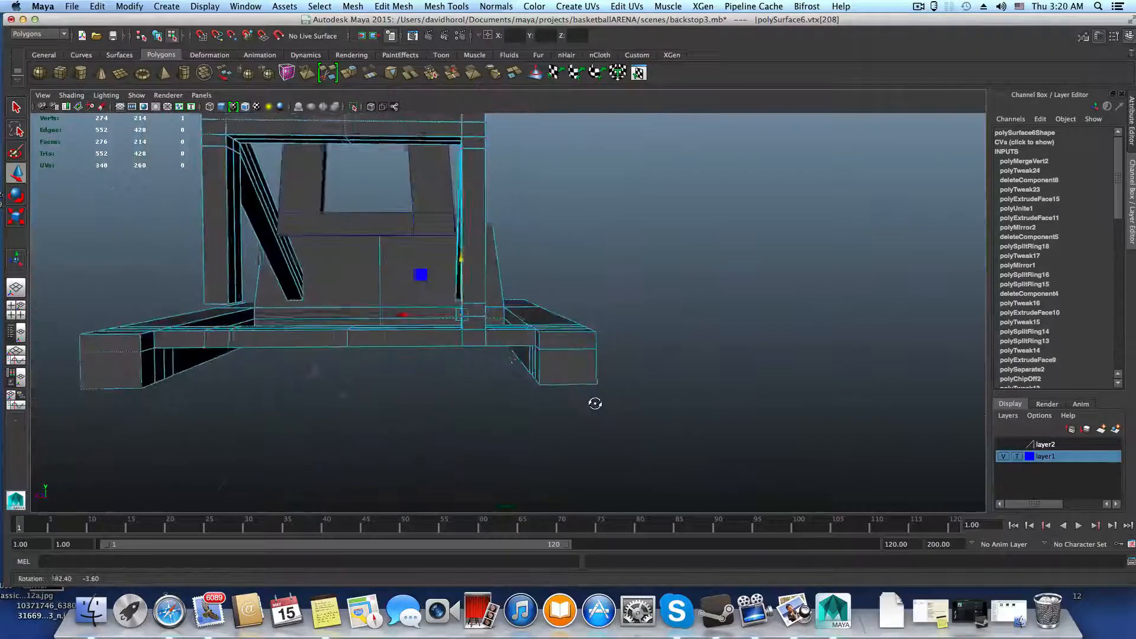
- Delete the extra edge loop around the upright just above its seam with the crossbar
{"action": "scroll", "coordinate": [845, 443], "scroll_direction": "up", "scroll_amount": 8}
{"action": "right_click_drag", "start_coordinate": [360, 306], "coordinate": [381, 346]}
{"action": "left_click", "coordinate": [366, 334]}
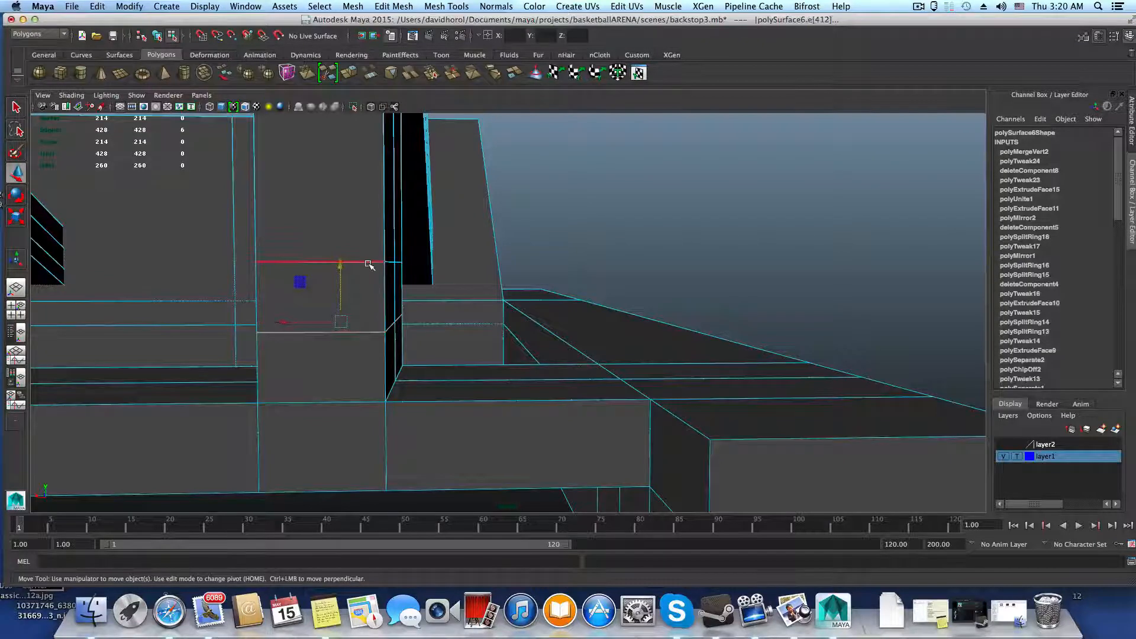
{"action": "left_click", "coordinate": [369, 265]}
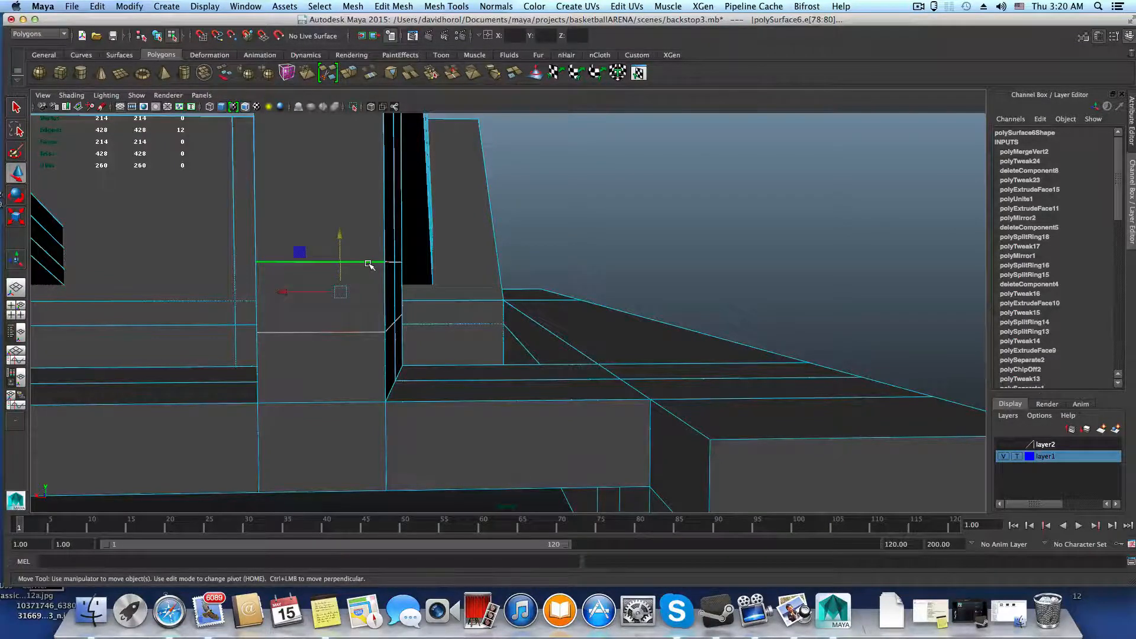
{"action": "right_click", "coordinate": [368, 264], "text": "shift"}
{"action": "left_click", "coordinate": [313, 287]}
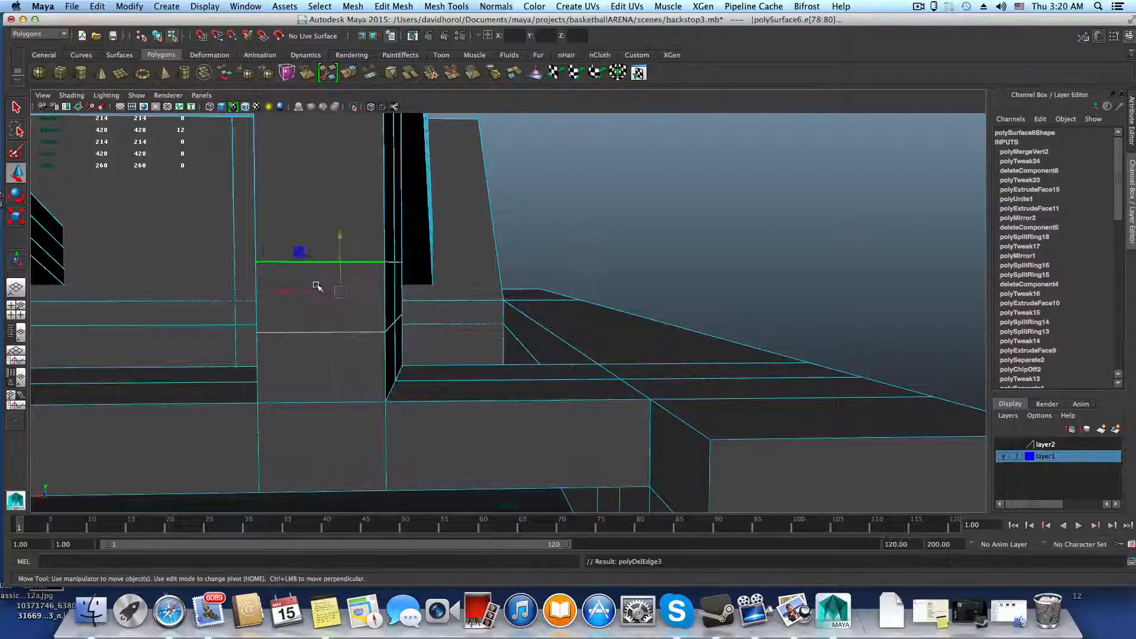
- Try to delete the seam edge loop around the upright's foot
{"action": "right_click", "coordinate": [354, 332], "text": "shift"}
{"action": "left_click", "coordinate": [312, 344]}
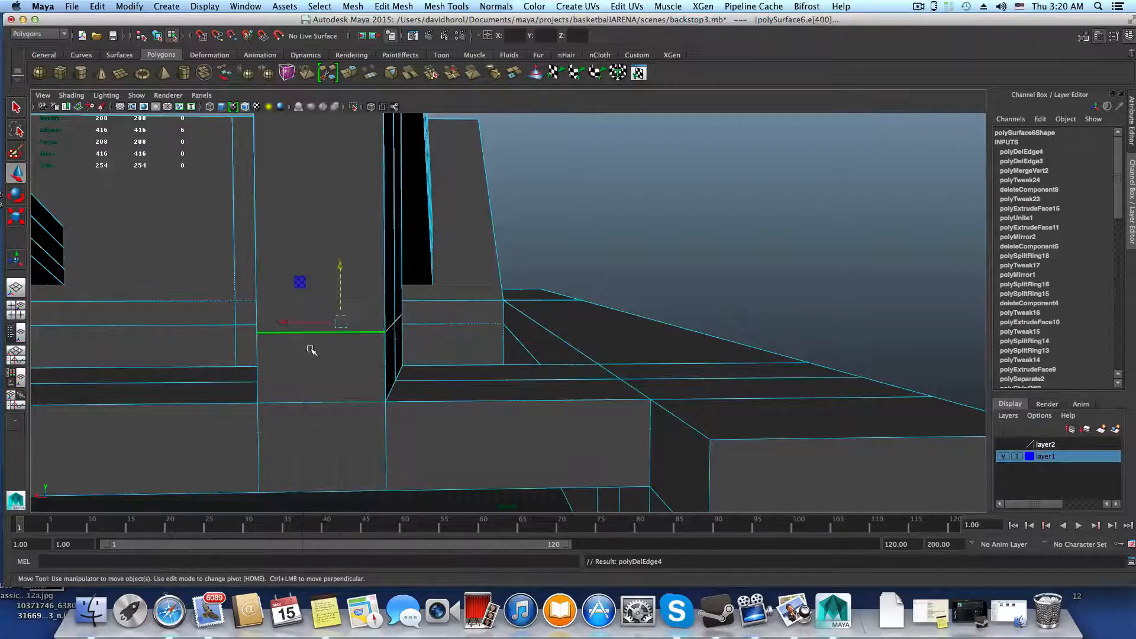
{"action": "left_click_drag", "start_coordinate": [332, 355], "coordinate": [486, 354], "text": "alt"}
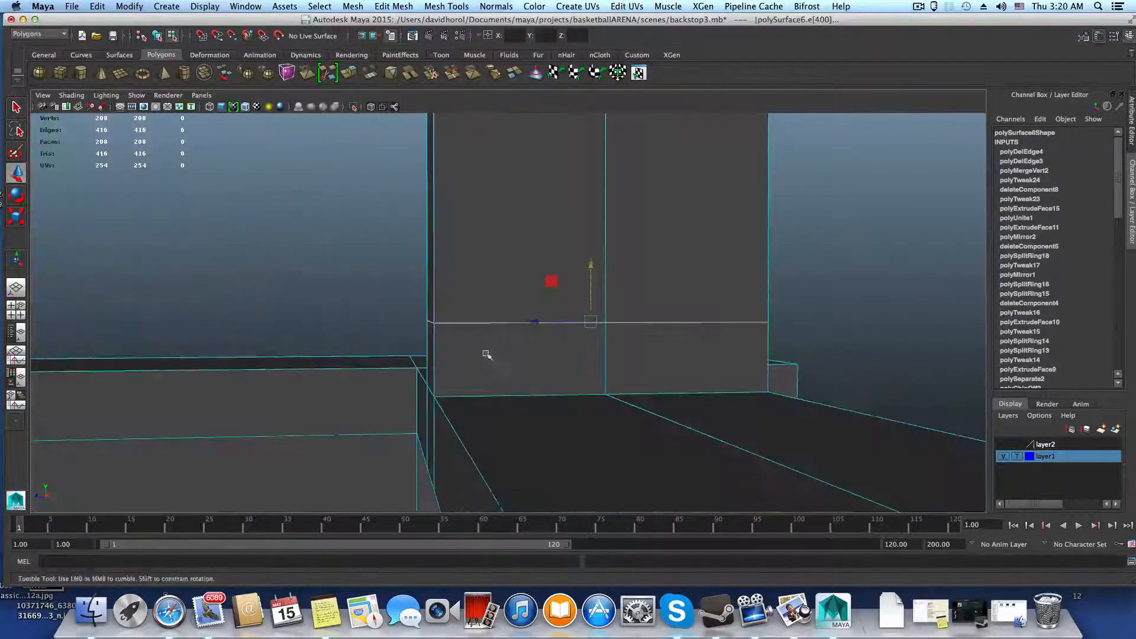
{"action": "right_click", "coordinate": [503, 323]}
{"action": "left_click", "coordinate": [504, 295]}
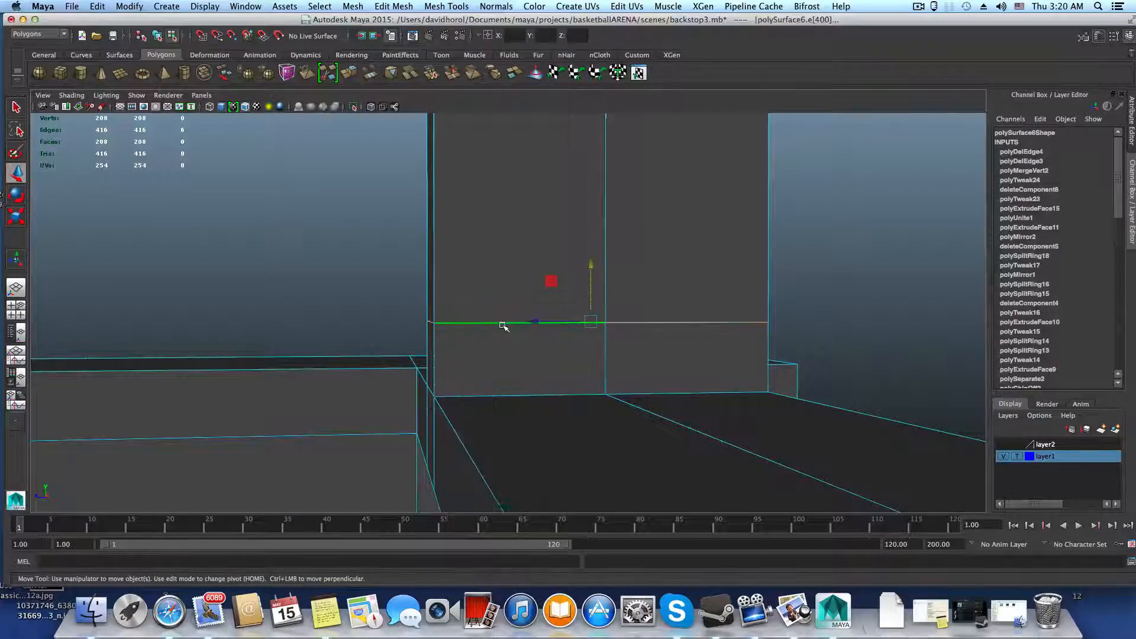
{"action": "right_click_drag", "start_coordinate": [503, 325], "coordinate": [471, 341], "text": "shift"}
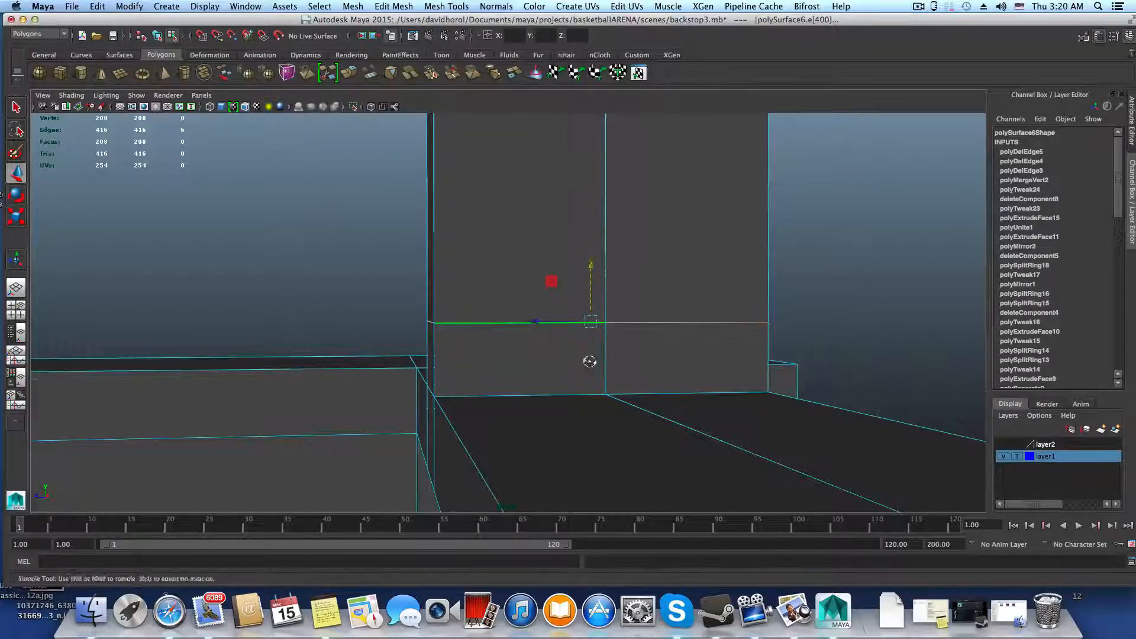
- Select a corner vertex of the seam on the upright's foot and examine the joint from the side
{"action": "mouse_move", "coordinate": [590, 360]}
{"action": "left_mouse_down", "text": "alt"}
{"action": "mouse_move", "coordinate": [662, 361]}
{"action": "mouse_move", "coordinate": [565, 390]}
{"action": "mouse_move", "coordinate": [573, 375]}
{"action": "left_mouse_up", "text": "alt"}
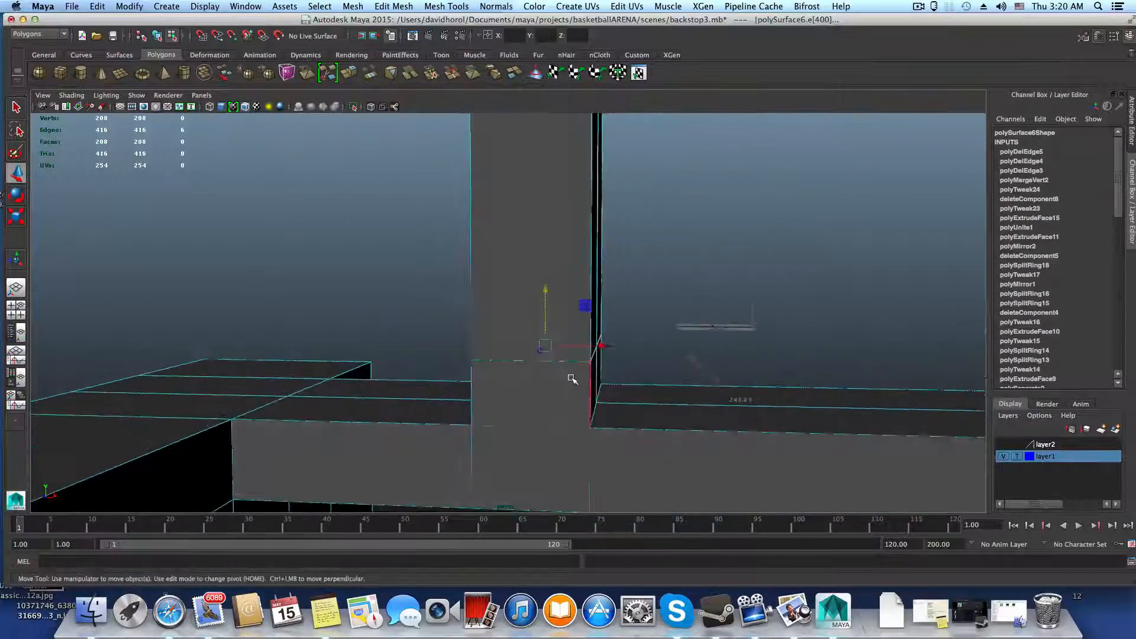
{"action": "right_click_drag", "start_coordinate": [571, 356], "coordinate": [521, 356]}
{"action": "left_click", "coordinate": [590, 362]}
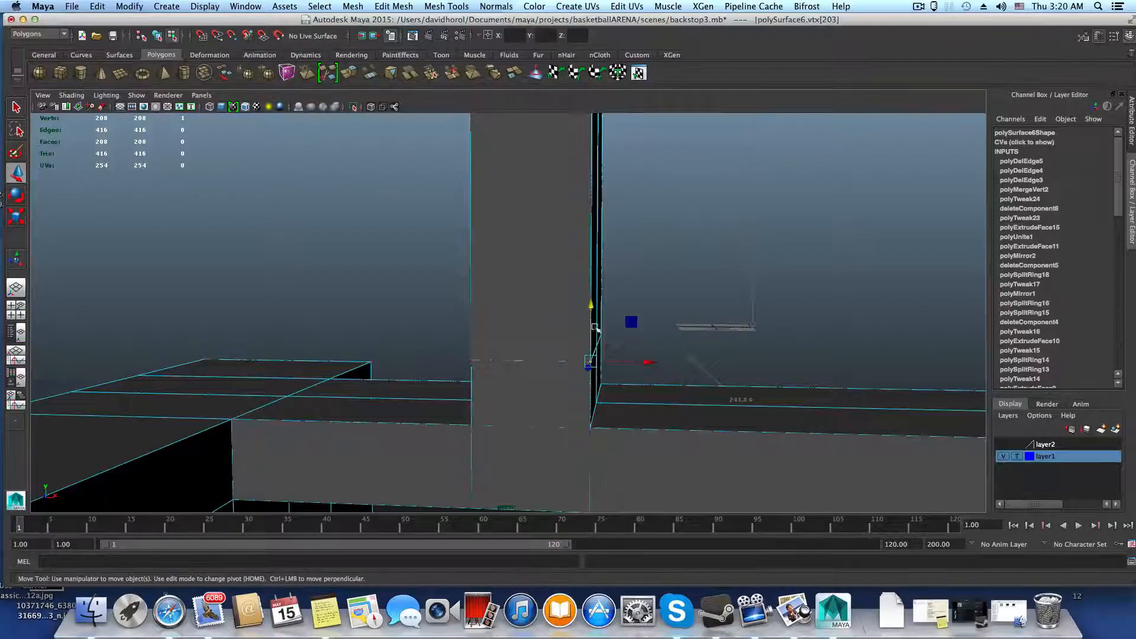
{"action": "key", "text": "w"}
{"action": "left_click_drag", "start_coordinate": [641, 377], "coordinate": [604, 380], "text": "alt"}
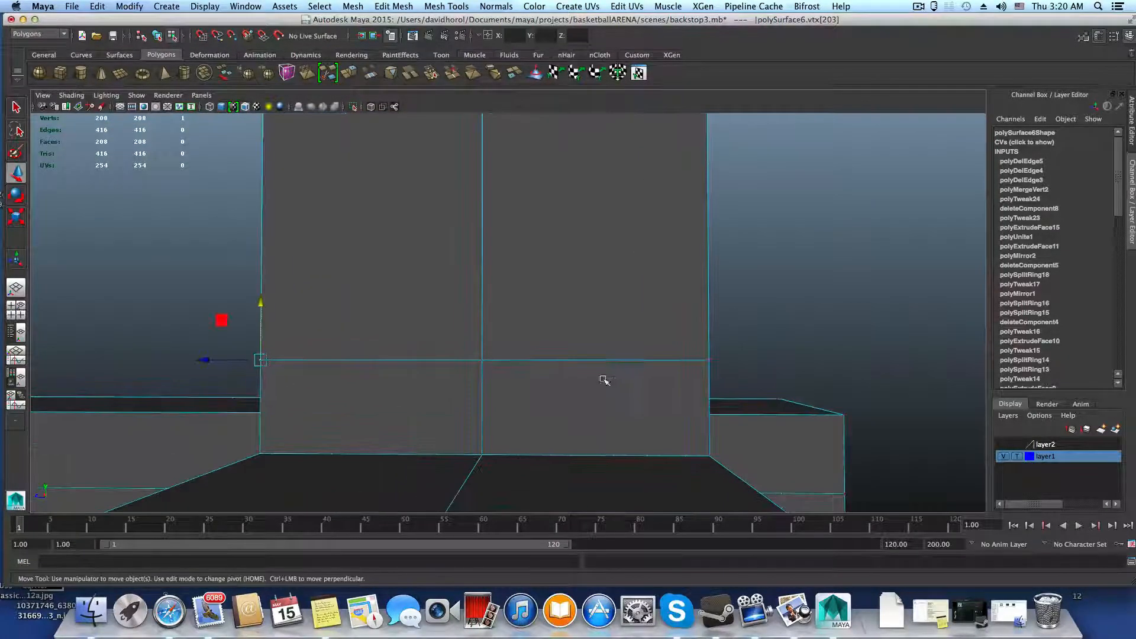
- Try again to remove the seam loop by deleting its edges on the upright's side face
{"action": "right_click", "coordinate": [605, 353]}
{"action": "left_click", "coordinate": [603, 327]}
{"action": "left_click", "coordinate": [601, 361]}
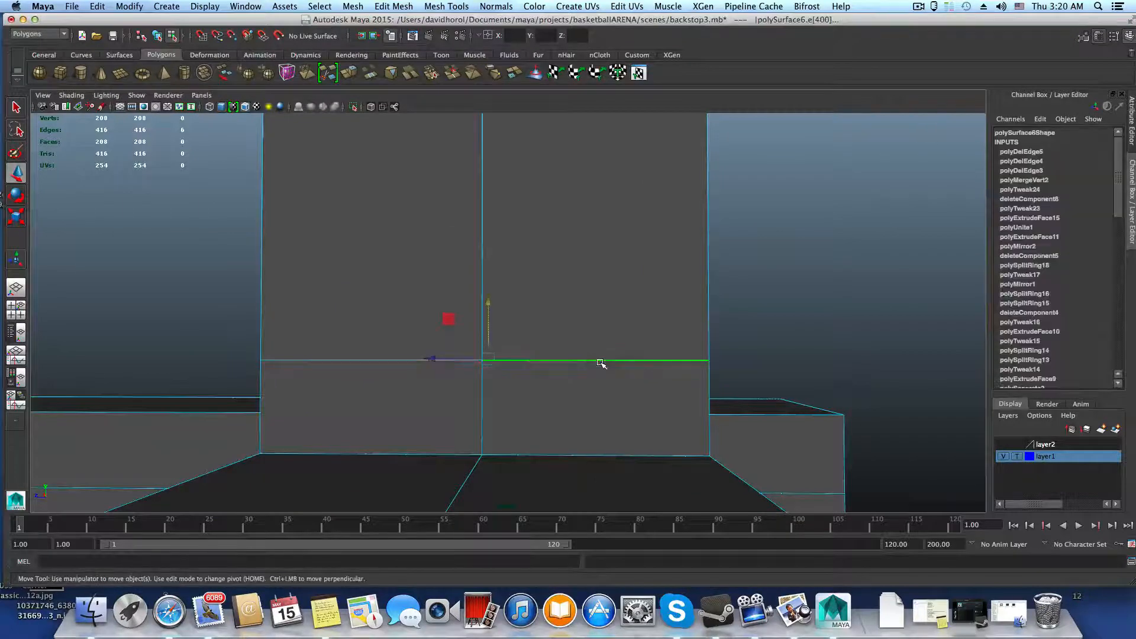
{"action": "key", "text": "Delete"}
{"action": "left_click", "coordinate": [601, 360]}
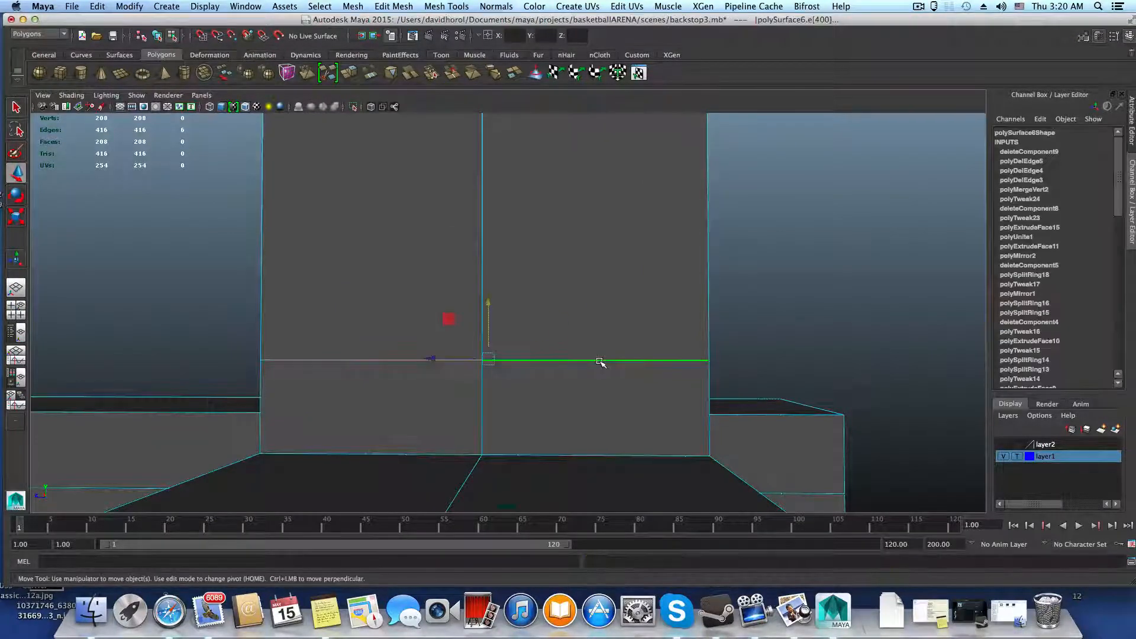
{"action": "key", "text": "Delete"}
- Select the second upright's bottom faces and the crossbar faces beneath it, and extrude them
{"action": "scroll", "coordinate": [596, 395], "scroll_direction": "down", "scroll_amount": 3}
{"action": "scroll", "coordinate": [596, 395], "scroll_direction": "down", "scroll_amount": 10}
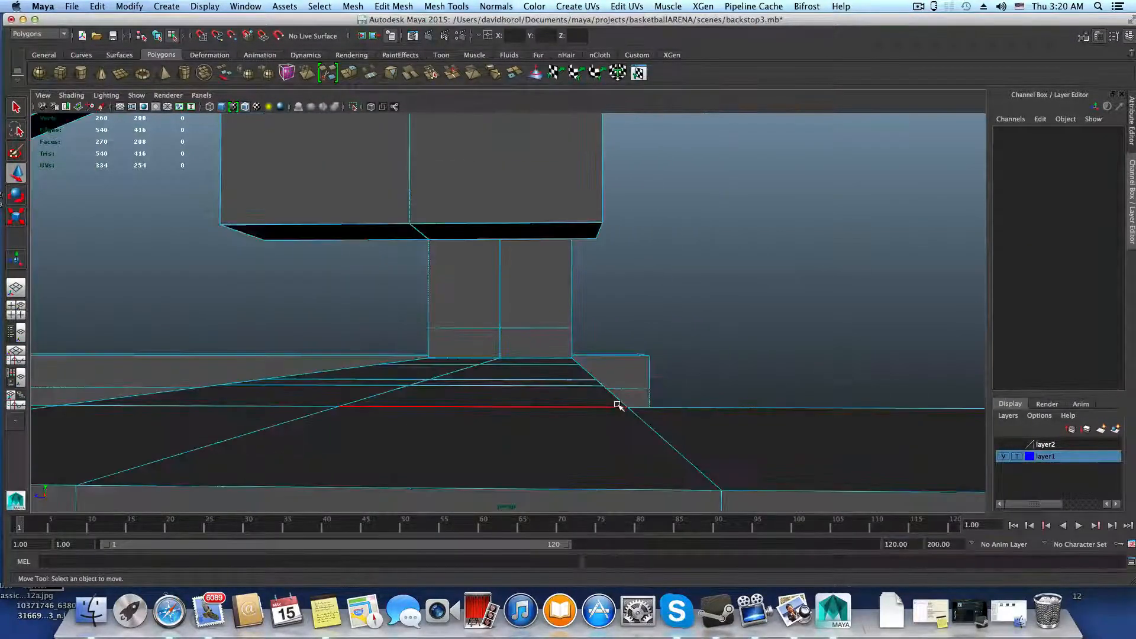
{"action": "scroll", "coordinate": [567, 402], "scroll_direction": "up", "scroll_amount": 3}
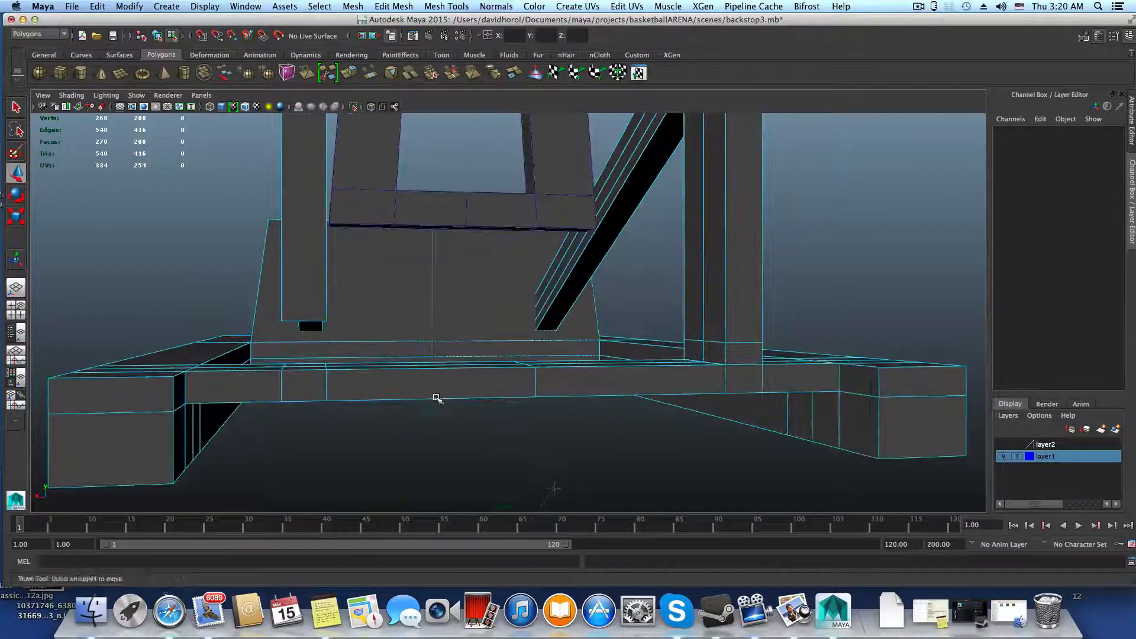
{"action": "middle_click_drag", "start_coordinate": [431, 398], "coordinate": [516, 400], "text": "alt"}
{"action": "scroll", "coordinate": [450, 409], "scroll_direction": "up", "scroll_amount": 3}
{"action": "left_click_drag", "start_coordinate": [450, 409], "coordinate": [489, 434], "text": "alt"}
{"action": "middle_click_drag", "start_coordinate": [490, 434], "coordinate": [527, 408], "text": "alt"}
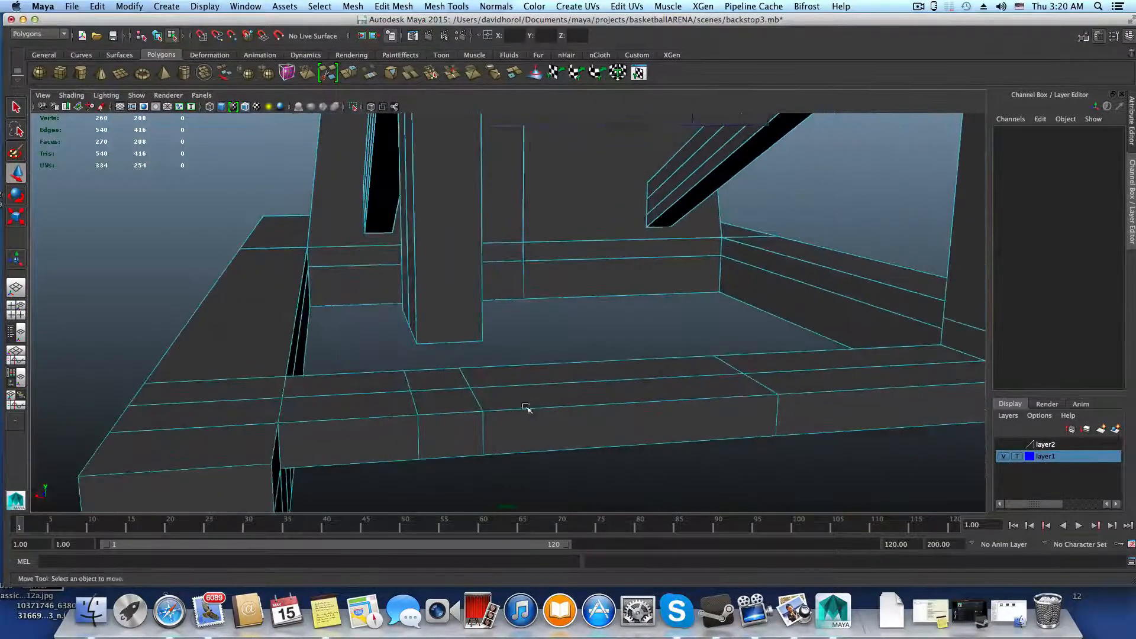
{"action": "right_click_drag", "start_coordinate": [447, 392], "coordinate": [448, 381]}
{"action": "left_click", "coordinate": [444, 392]}
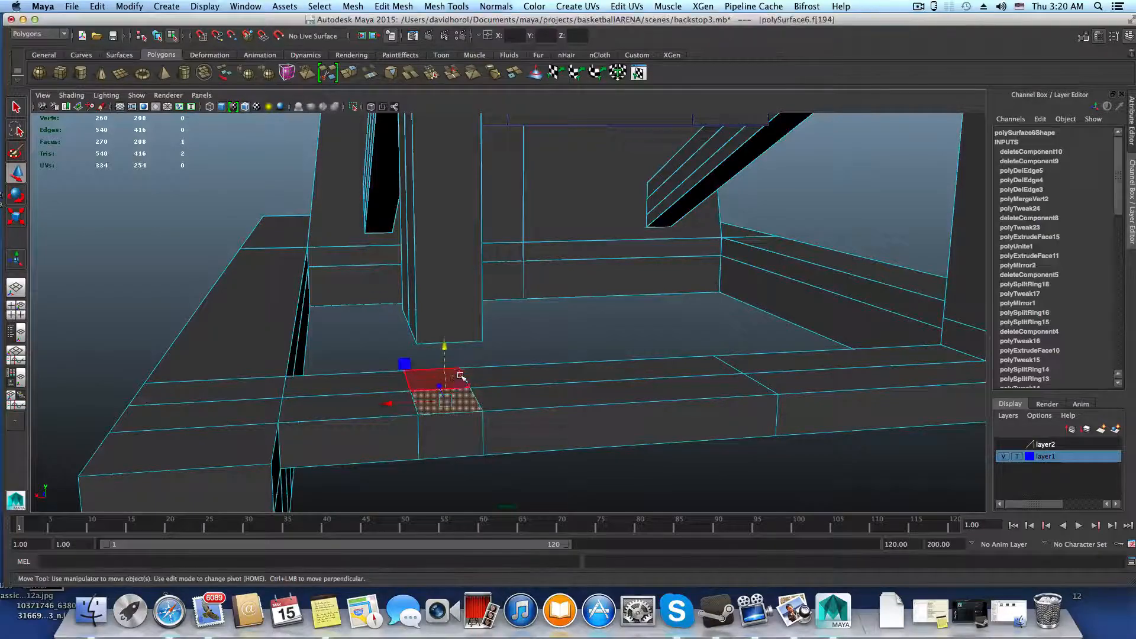
{"action": "left_click_drag", "start_coordinate": [440, 385], "coordinate": [465, 366], "text": "alt"}
{"action": "left_click", "coordinate": [400, 274], "text": "shift"}
{"action": "left_click", "coordinate": [435, 292], "text": "shift"}
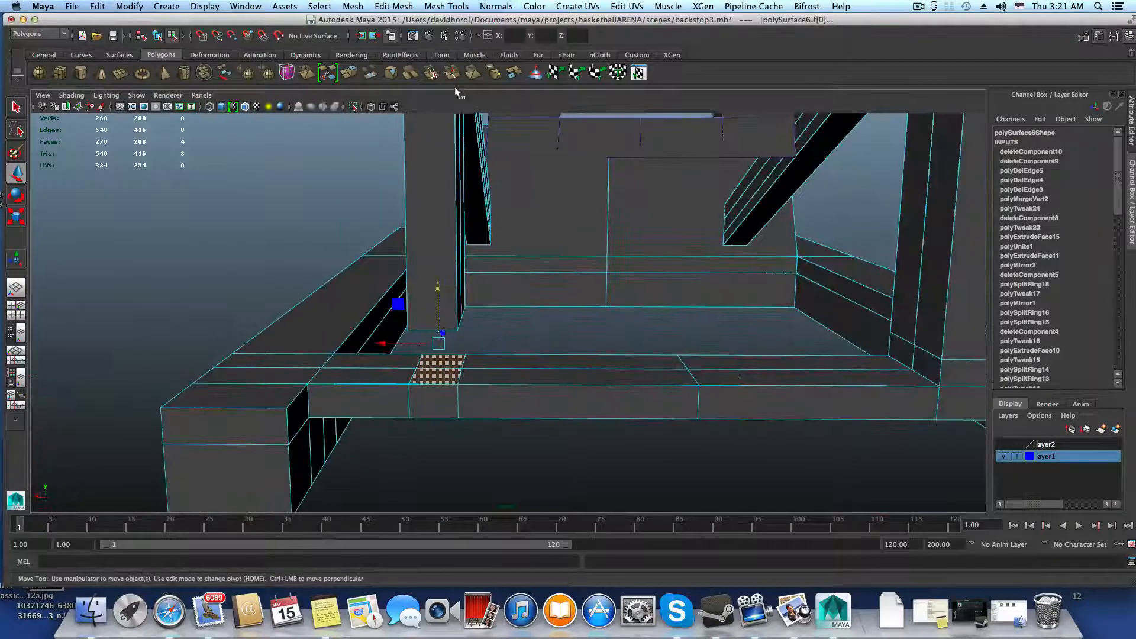
{"action": "key", "text": "ctrl+e"}
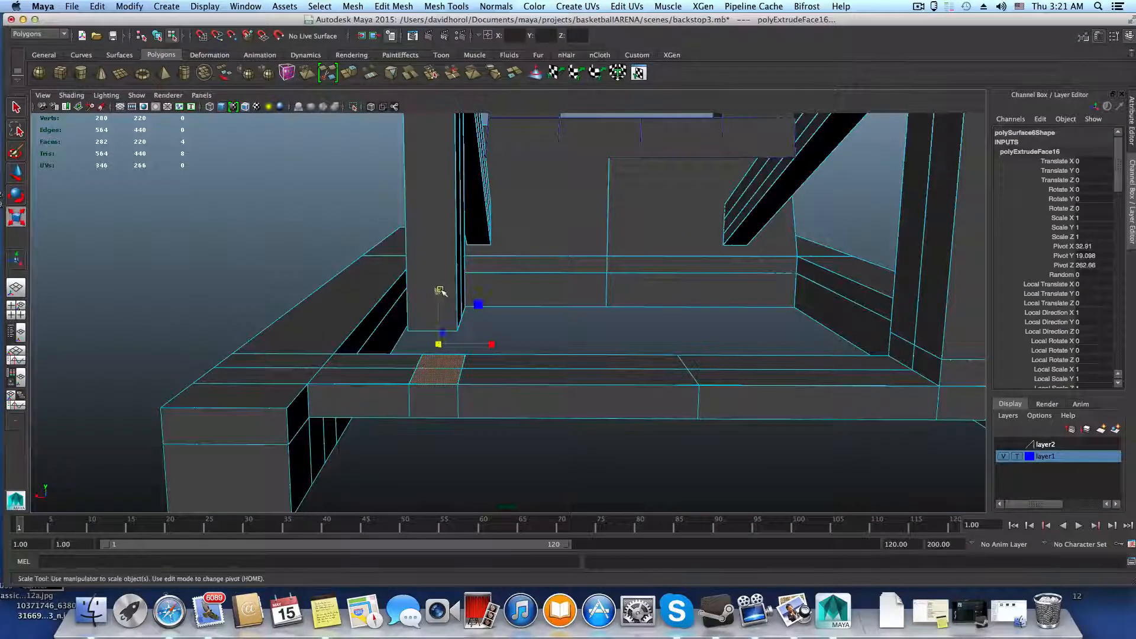
- Scale the extruded faces of the second upright and crossbar toward each other along Y, and delete the end faces
{"action": "left_click_drag", "start_coordinate": [449, 336], "coordinate": [456, 326], "text": "alt"}
{"action": "left_click_drag", "start_coordinate": [442, 285], "coordinate": [555, 352], "text": "alt"}
{"action": "key", "text": "Delete"}
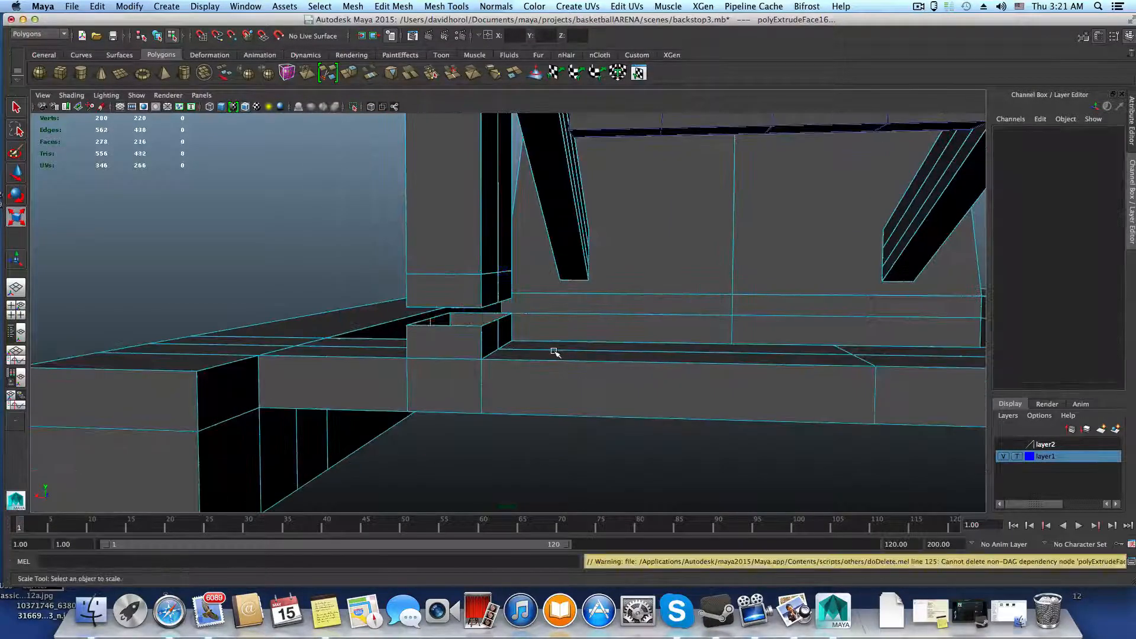
- Select the open-end vertices between the second upright and the crossbar and flatten them onto one level along Y
{"action": "mouse_move", "coordinate": [482, 319]}
{"action": "right_mouse_down"}
{"action": "mouse_move", "coordinate": [457, 319]}
{"action": "mouse_move", "coordinate": [489, 332]}
{"action": "right_mouse_up"}
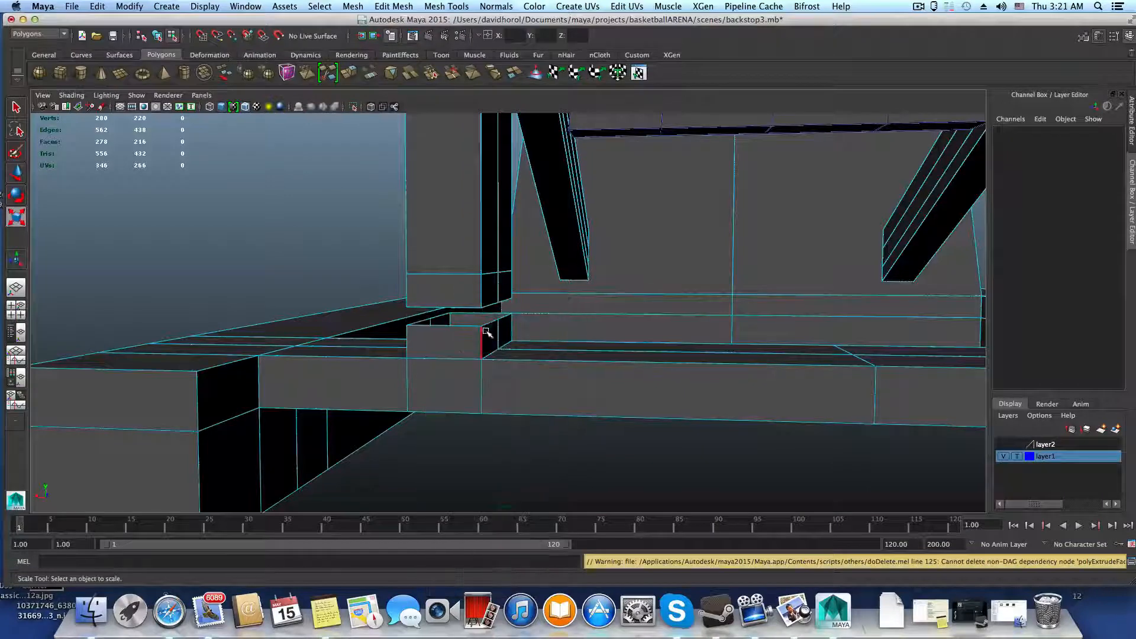
{"action": "left_click_drag", "start_coordinate": [489, 332], "coordinate": [437, 327], "text": "alt"}
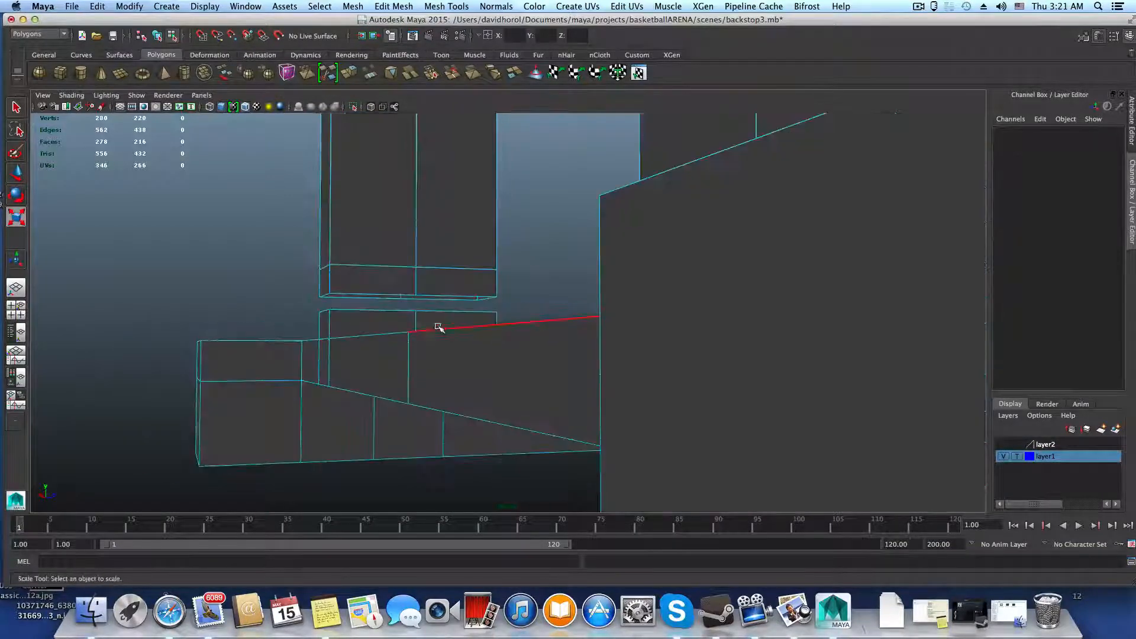
{"action": "right_click_drag", "start_coordinate": [407, 289], "coordinate": [307, 287]}
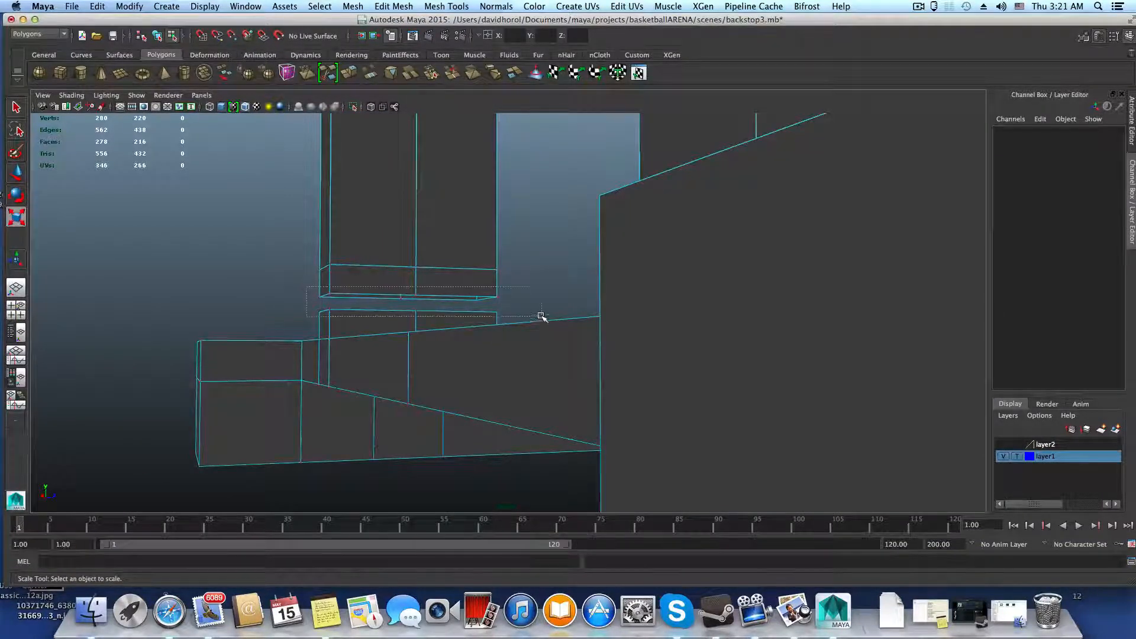
{"action": "left_click_drag", "start_coordinate": [543, 318], "coordinate": [460, 332]}
{"action": "left_click_drag", "start_coordinate": [442, 254], "coordinate": [622, 299]}
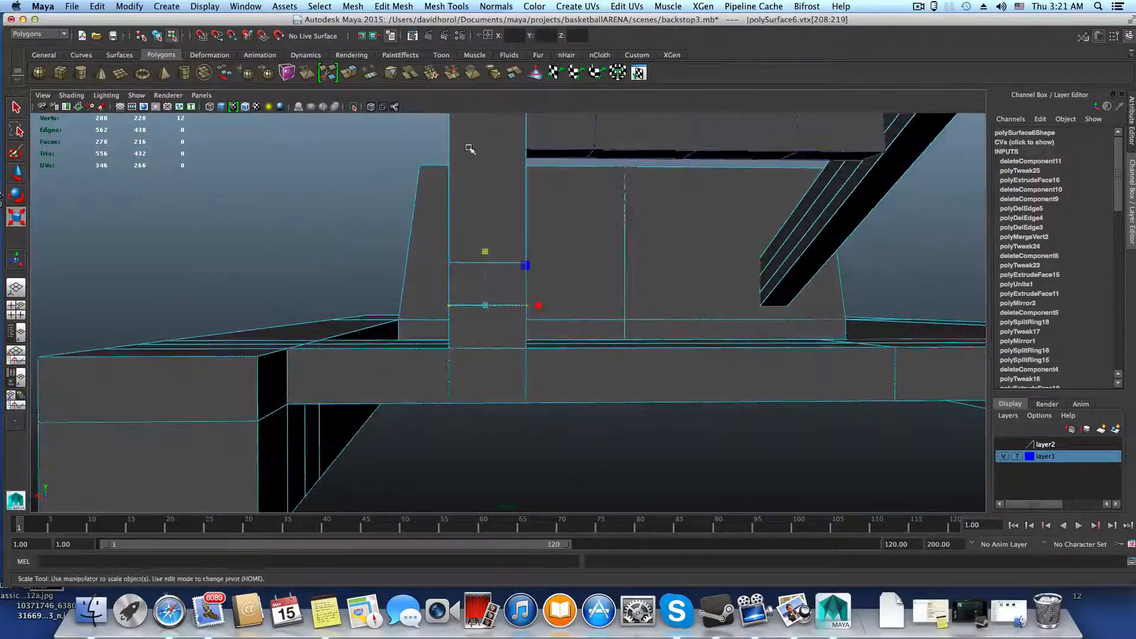
{"action": "left_click", "coordinate": [407, 7]}
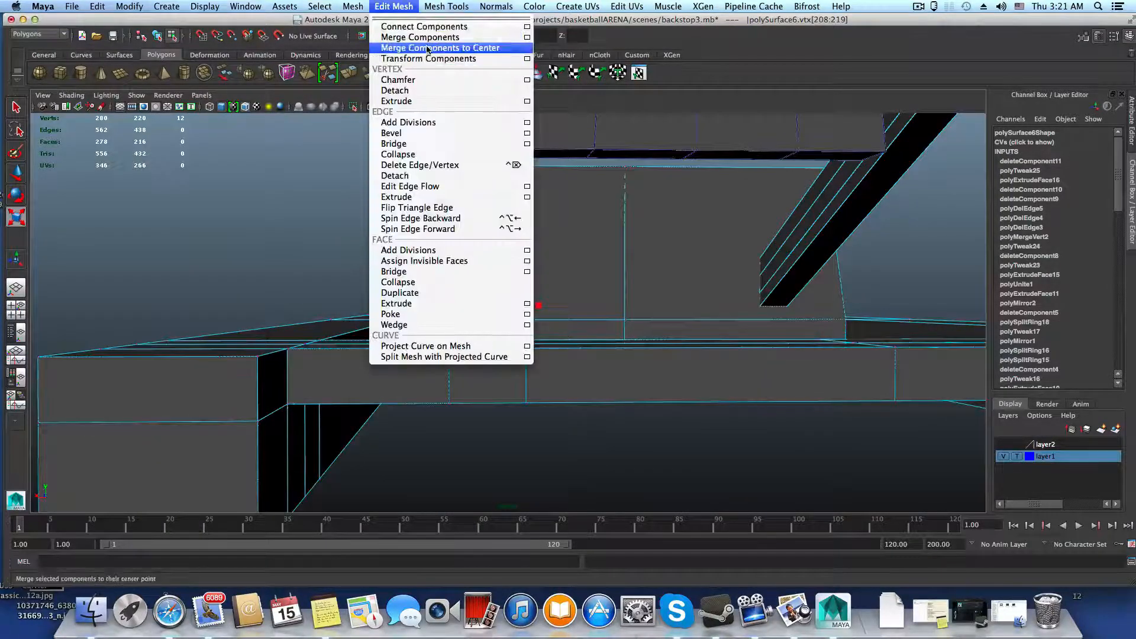
{"action": "left_click", "coordinate": [395, 7]}
{"action": "left_click", "coordinate": [395, 7]}
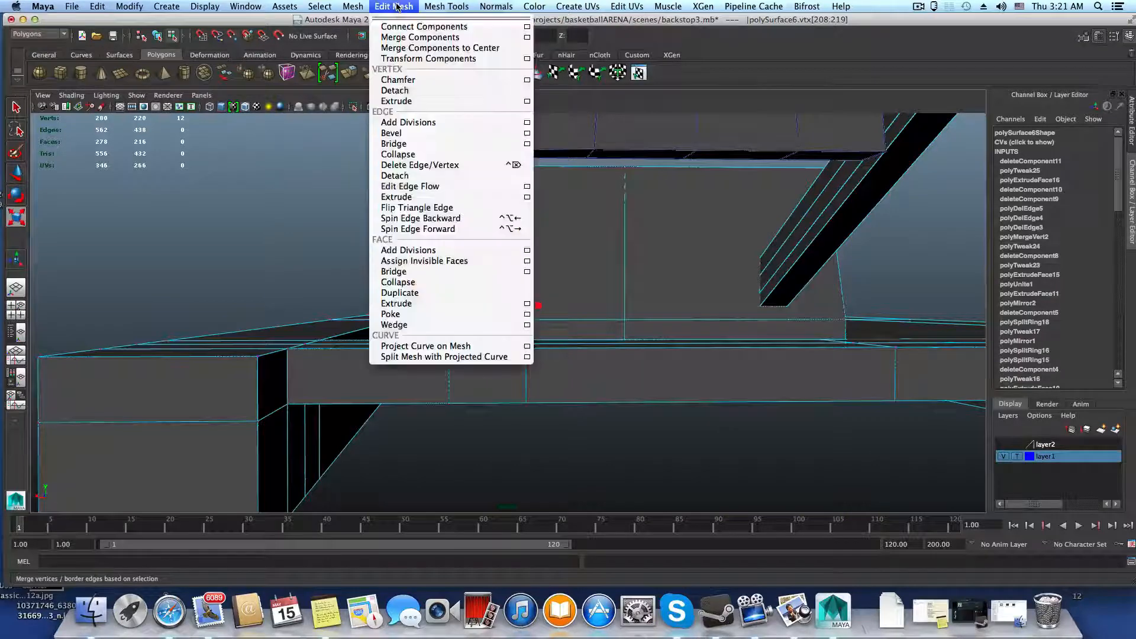
{"action": "left_click", "coordinate": [396, 7]}
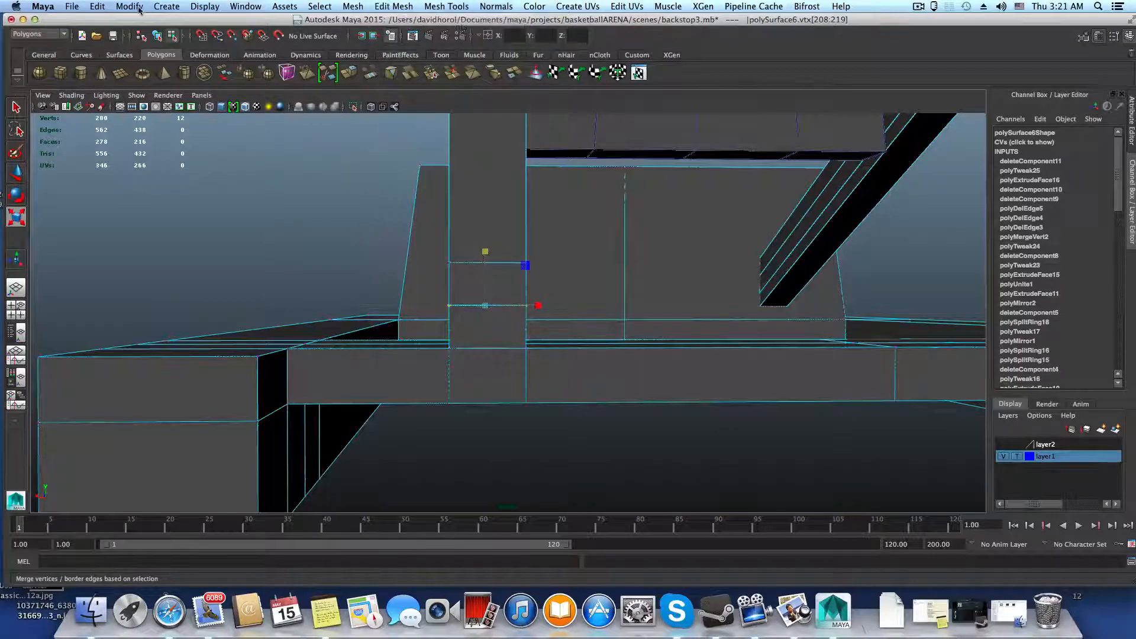
- Save the scene under the new name backstop3.5.mb in the scenes folder
{"action": "left_click", "coordinate": [72, 7]}
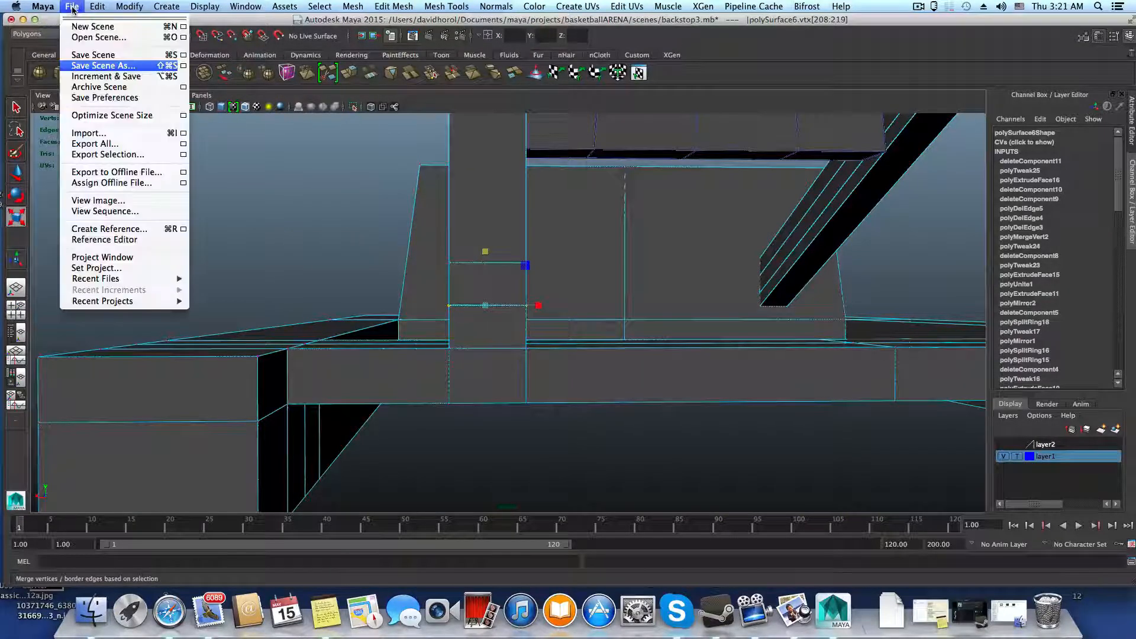
{"action": "left_click", "coordinate": [102, 65]}
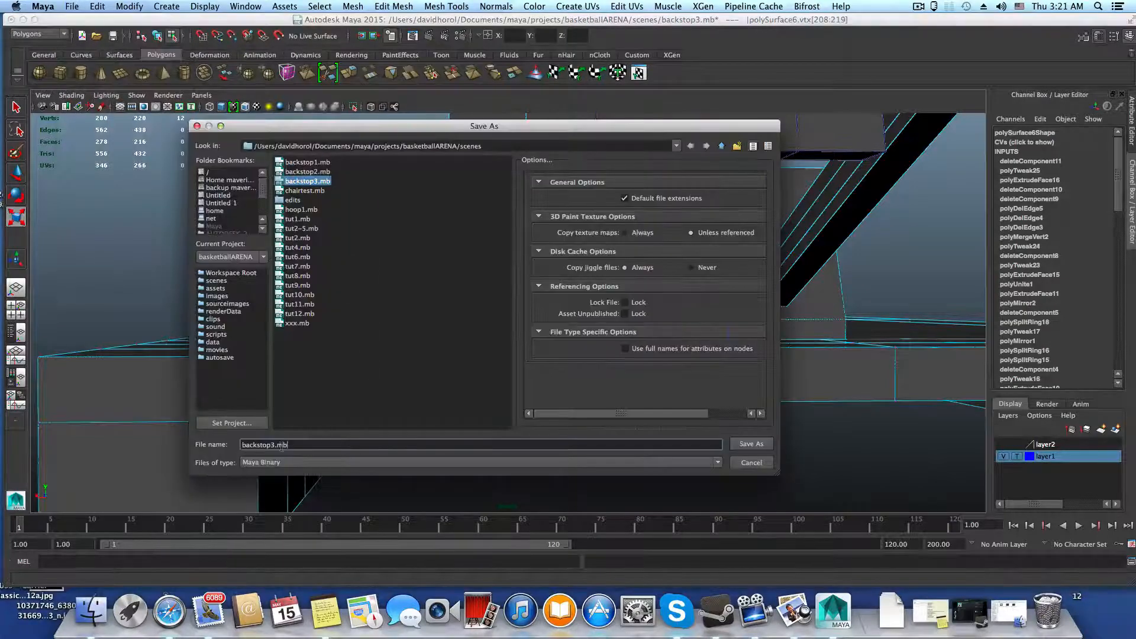
{"action": "left_click", "coordinate": [273, 445]}
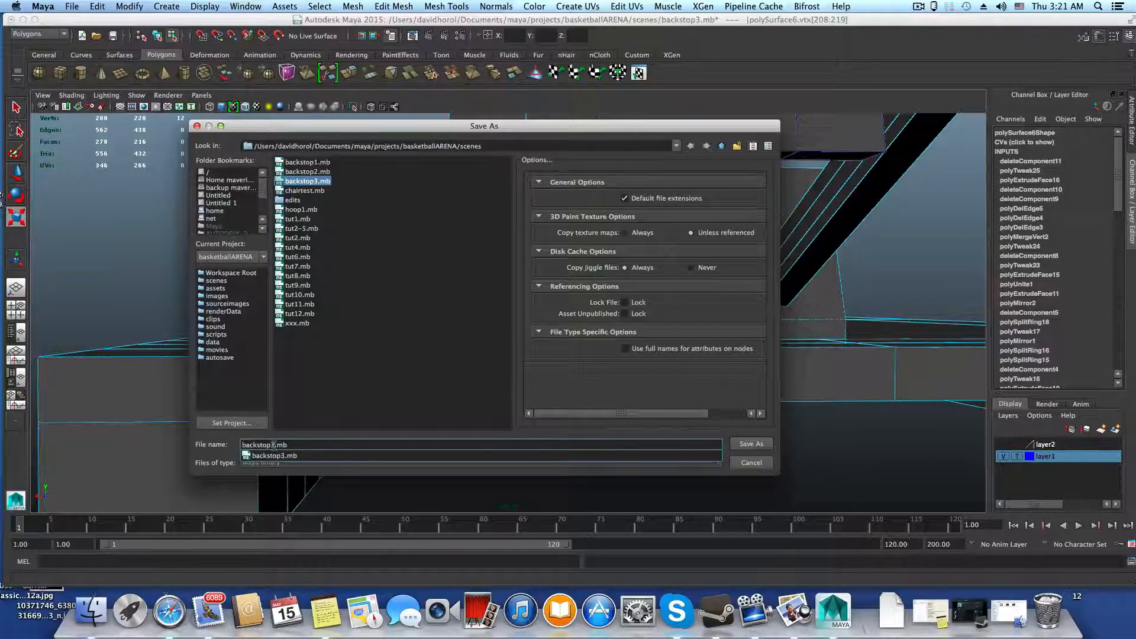
{"action": "key", "text": "BackSpace"}
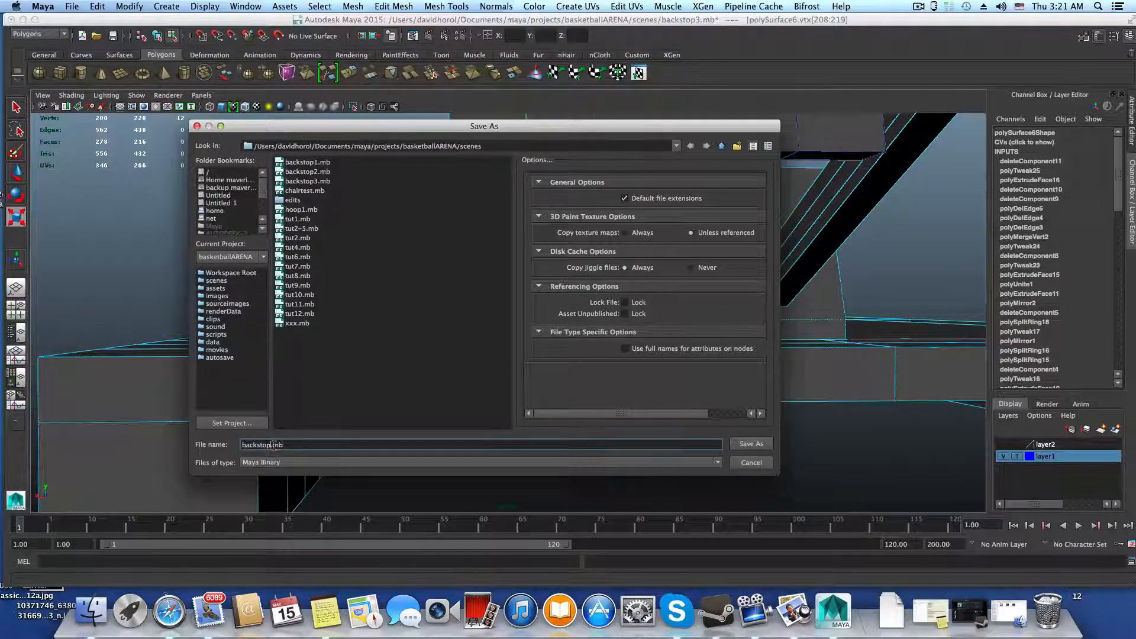
{"action": "type", "text": "3.5"}
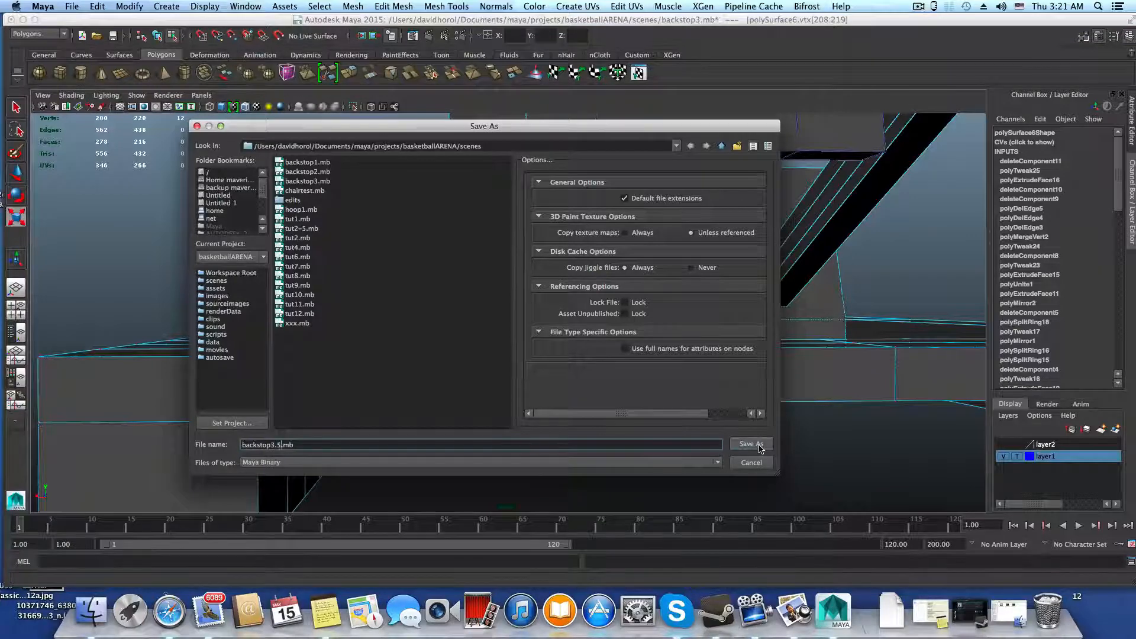
{"action": "left_click", "coordinate": [751, 444]}
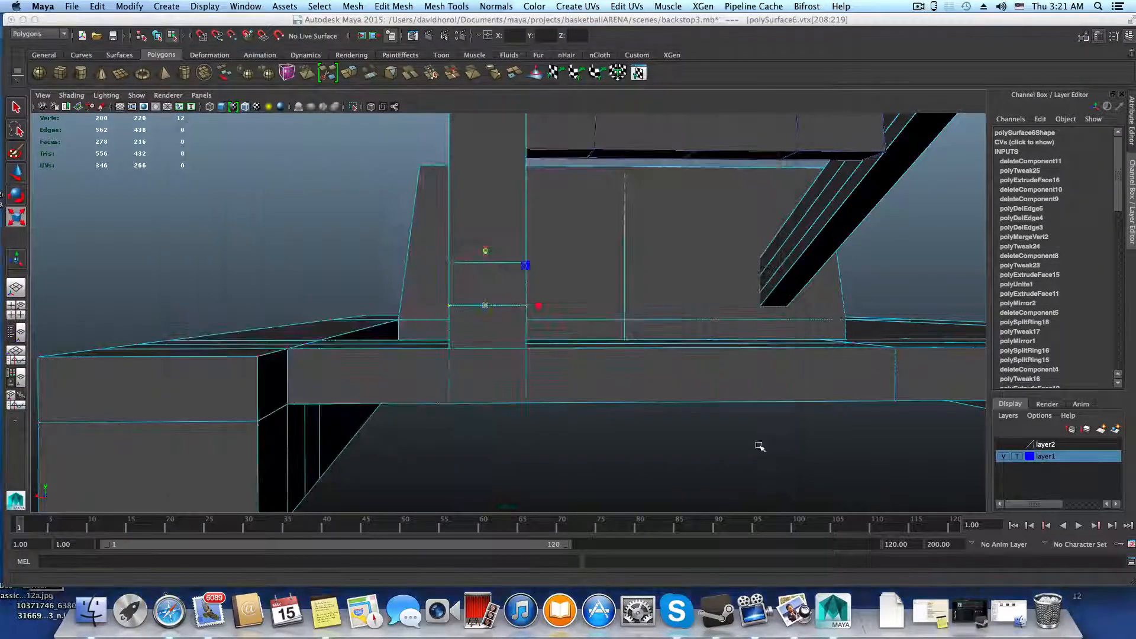
- Merge the flattened vertices where the second upright meets the crossbar
{"action": "left_click", "coordinate": [353, 6]}
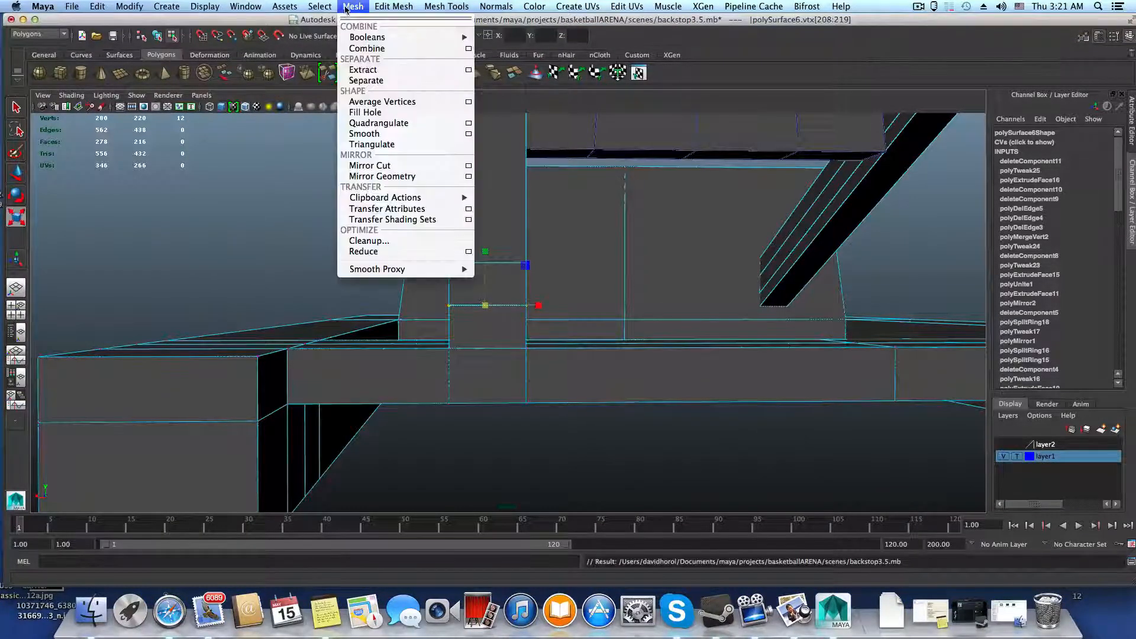
{"action": "mouse_move", "coordinate": [394, 6]}
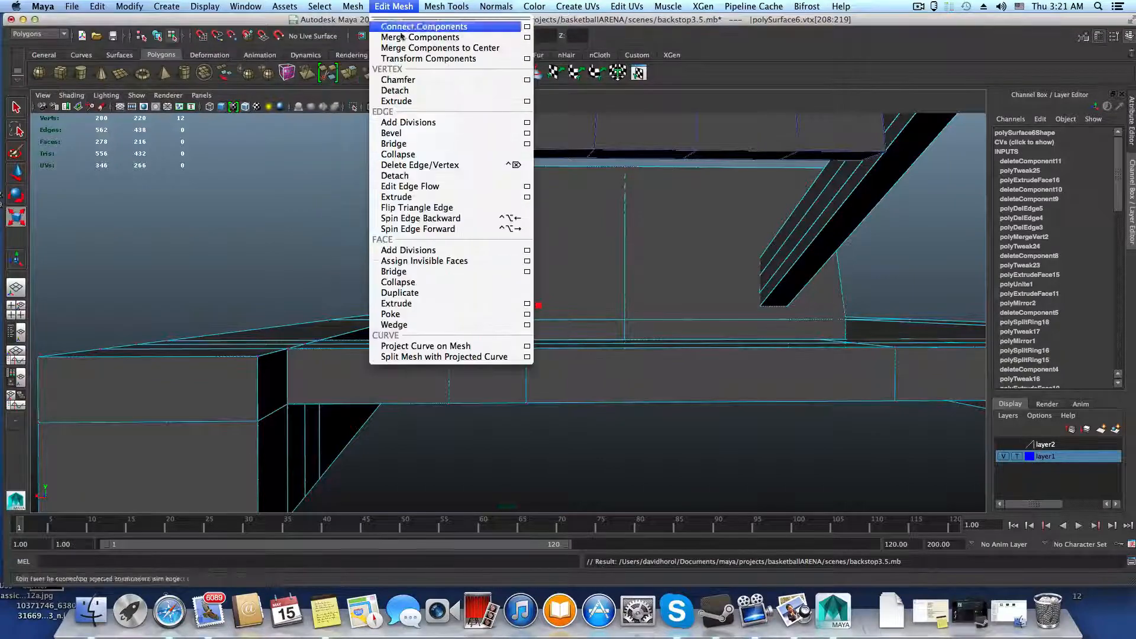
{"action": "left_click", "coordinate": [412, 39]}
- Move individual seam vertices of the second upright upward along Y to test the weld, undoing each move
{"action": "key", "text": "w"}
{"action": "left_click_drag", "start_coordinate": [551, 347], "coordinate": [258, 209], "text": "alt"}
{"action": "left_click", "coordinate": [258, 288]}
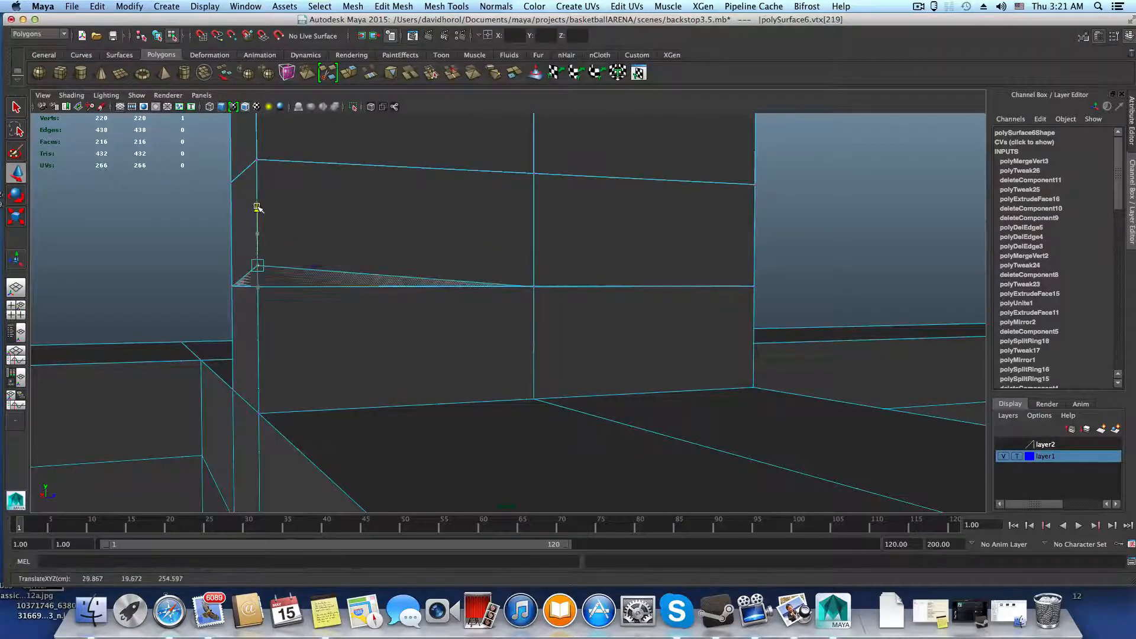
{"action": "key", "text": "z"}
{"action": "key", "text": "space"}
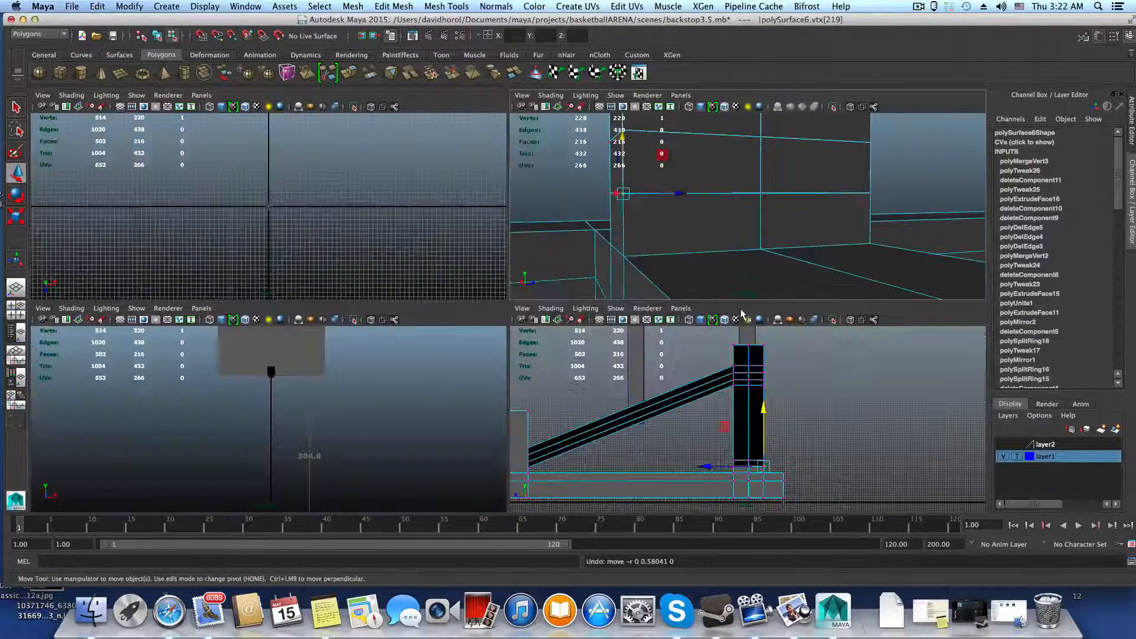
{"action": "key", "text": "space"}
{"action": "scroll", "coordinate": [712, 292], "scroll_direction": "up", "scroll_amount": 3}
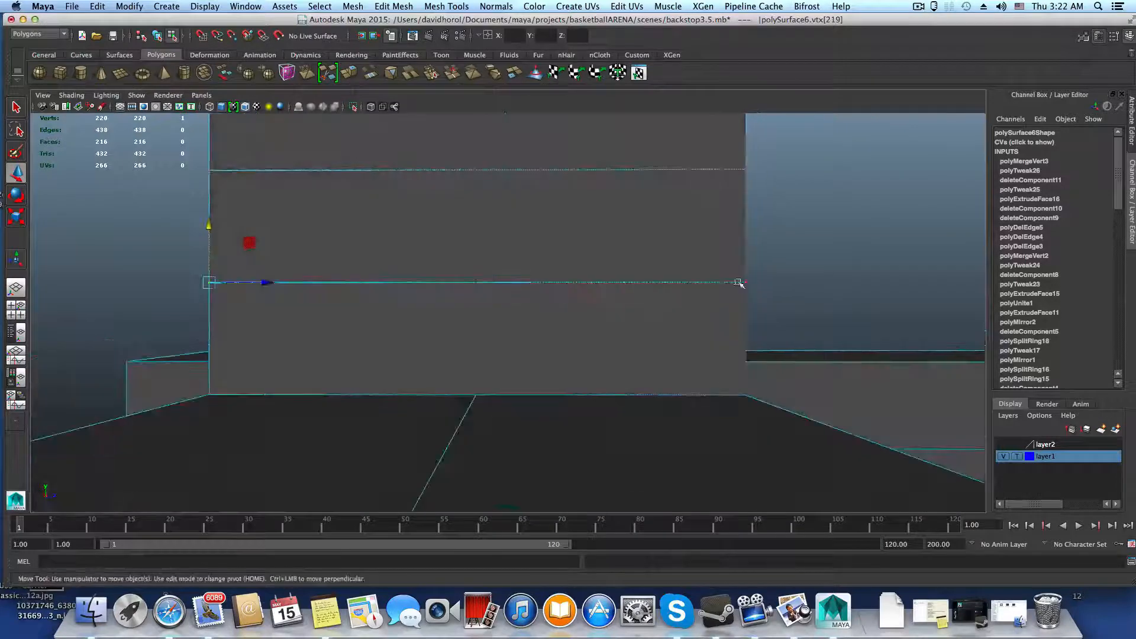
{"action": "left_click_drag", "start_coordinate": [746, 228], "coordinate": [743, 217]}
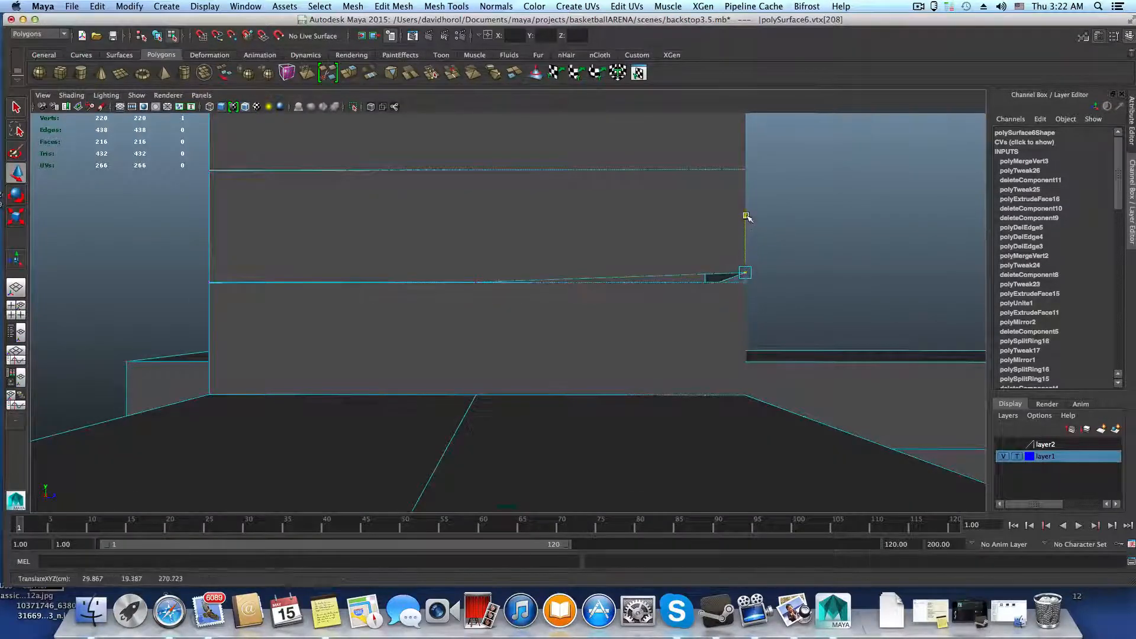
{"action": "key", "text": "z"}
- Select all the seam vertices around the second upright and merge them with a threshold of 0.2069
{"action": "left_click_drag", "start_coordinate": [848, 260], "coordinate": [317, 315]}
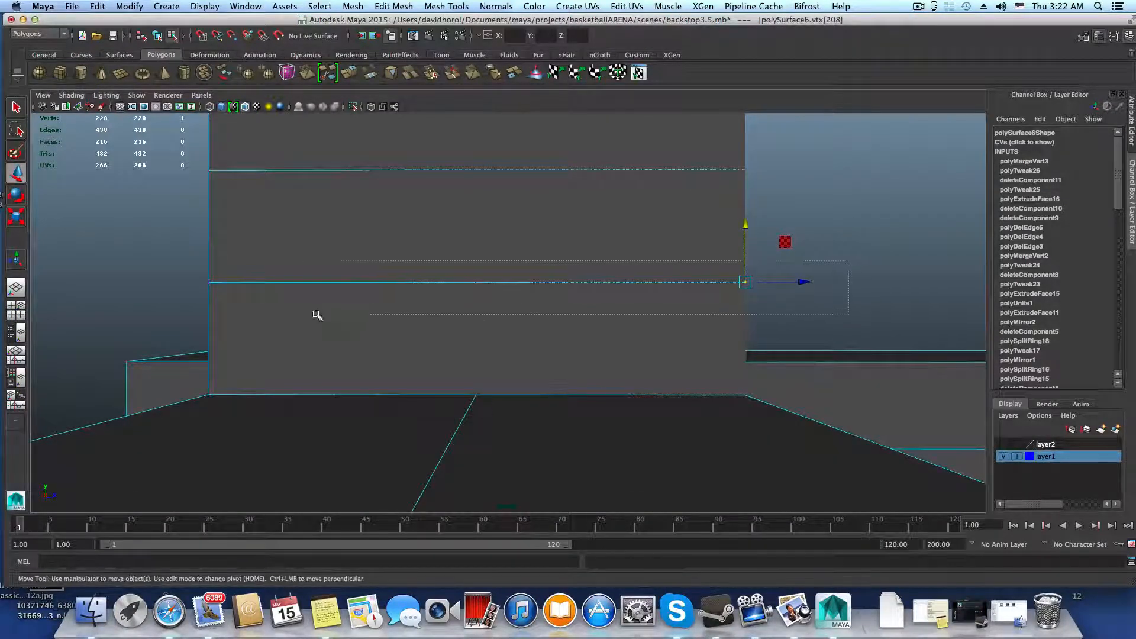
{"action": "left_click_drag", "start_coordinate": [129, 308], "coordinate": [128, 308]}
{"action": "key", "text": "f"}
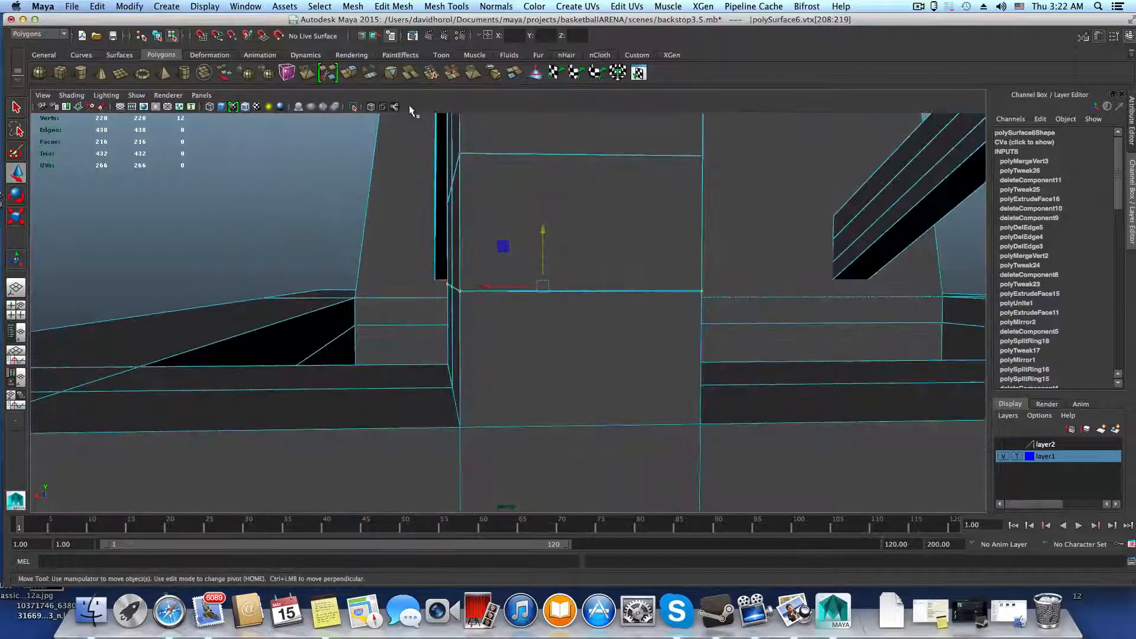
{"action": "left_click", "coordinate": [385, 6]}
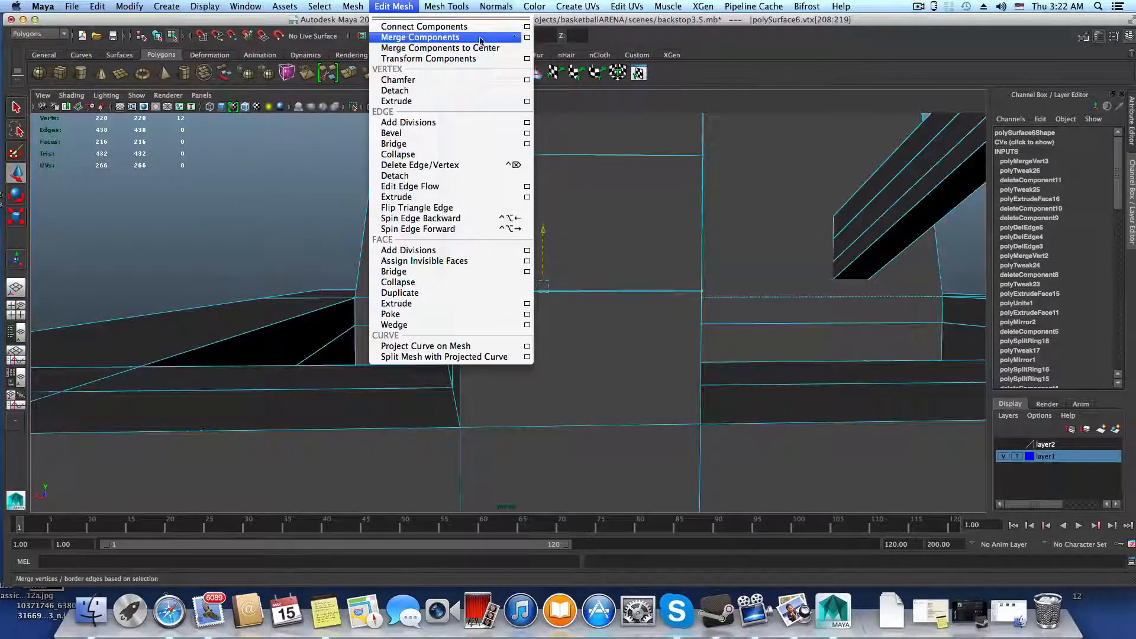
{"action": "left_click", "coordinate": [527, 37]}
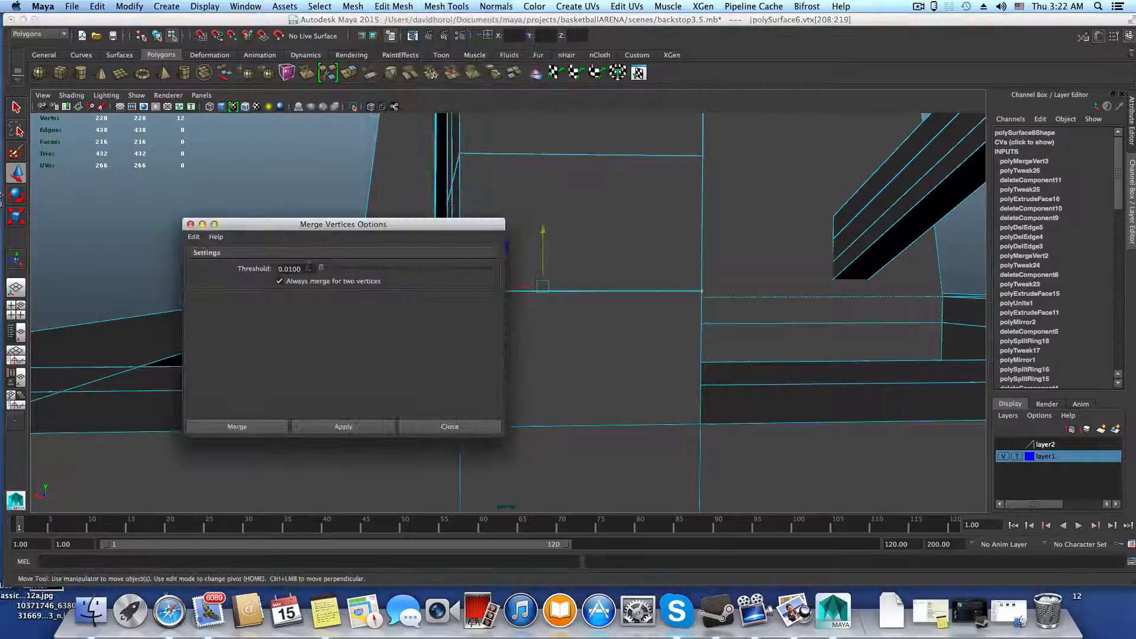
{"action": "left_click", "coordinate": [338, 427]}
{"action": "left_click_drag", "start_coordinate": [419, 220], "coordinate": [249, 198]}
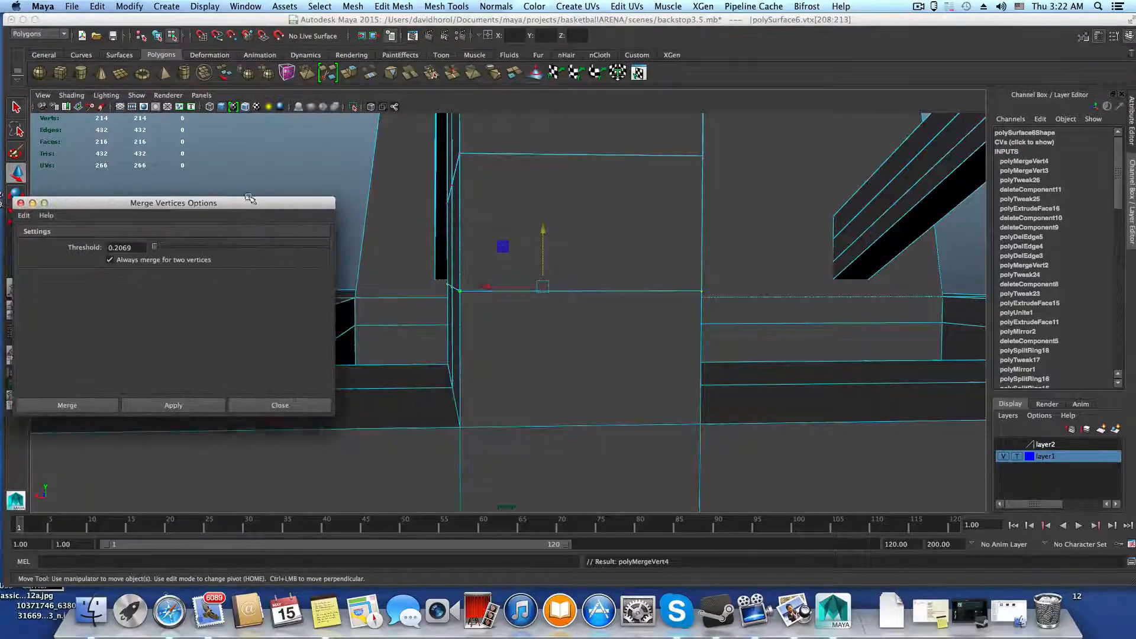
{"action": "left_click", "coordinate": [280, 405]}
- Pull a corner vertex and the middle vertex of the merged seam upward to check the weld, undoing both moves
{"action": "left_click_drag", "start_coordinate": [579, 358], "coordinate": [323, 295], "text": "alt"}
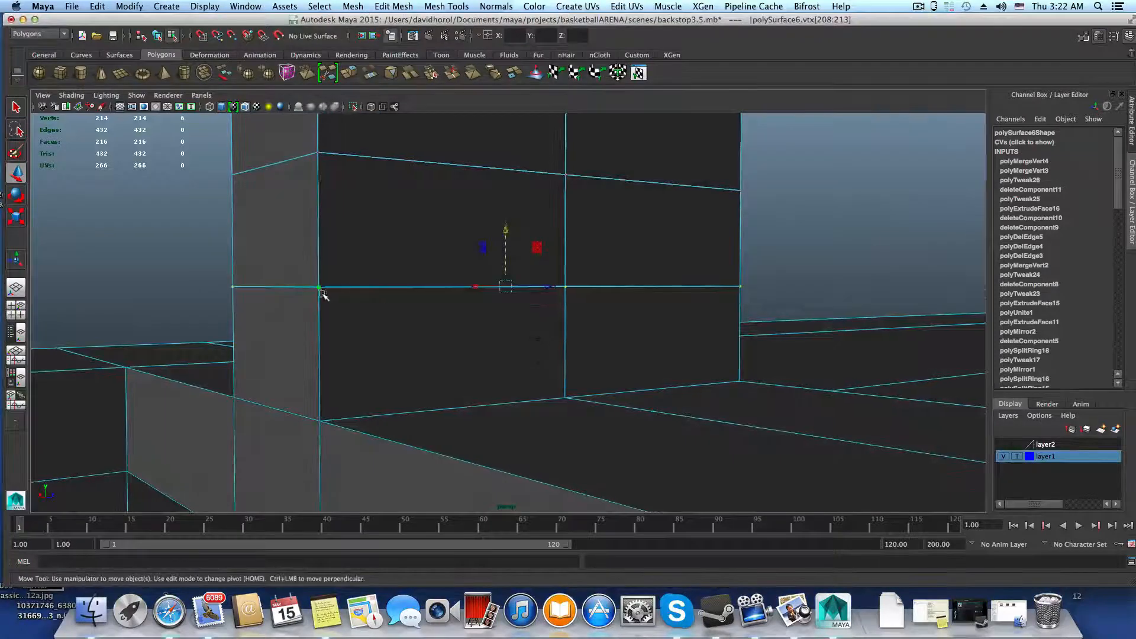
{"action": "left_click", "coordinate": [323, 290]}
{"action": "left_click_drag", "start_coordinate": [318, 234], "coordinate": [319, 220]}
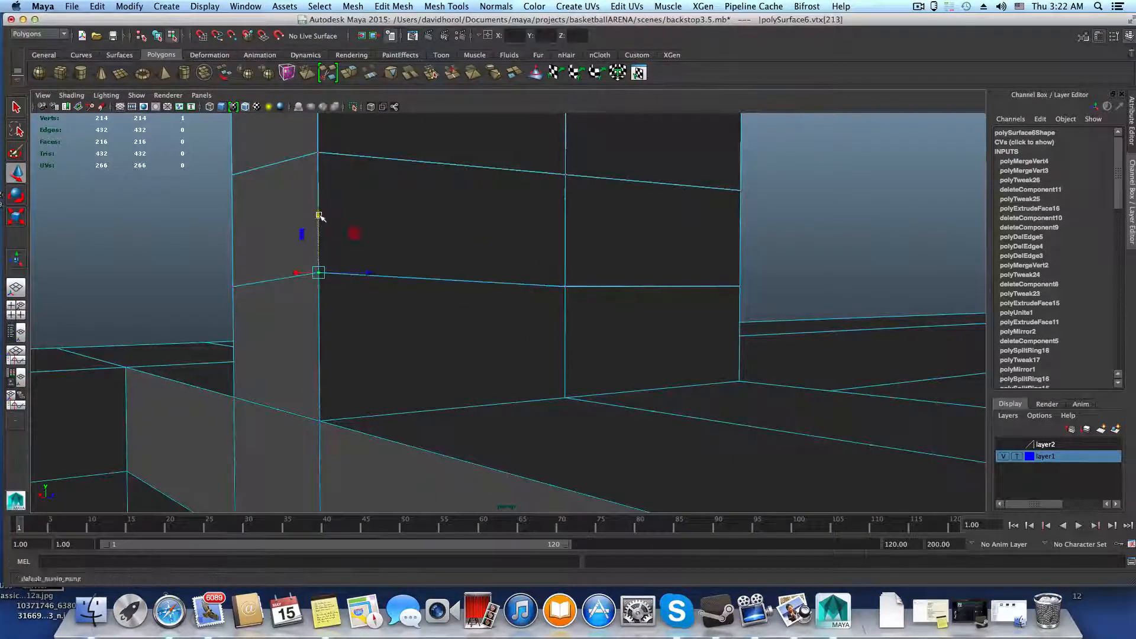
{"action": "key", "text": "ctrl+z"}
{"action": "left_click", "coordinate": [565, 288]}
{"action": "left_click_drag", "start_coordinate": [565, 230], "coordinate": [563, 213]}
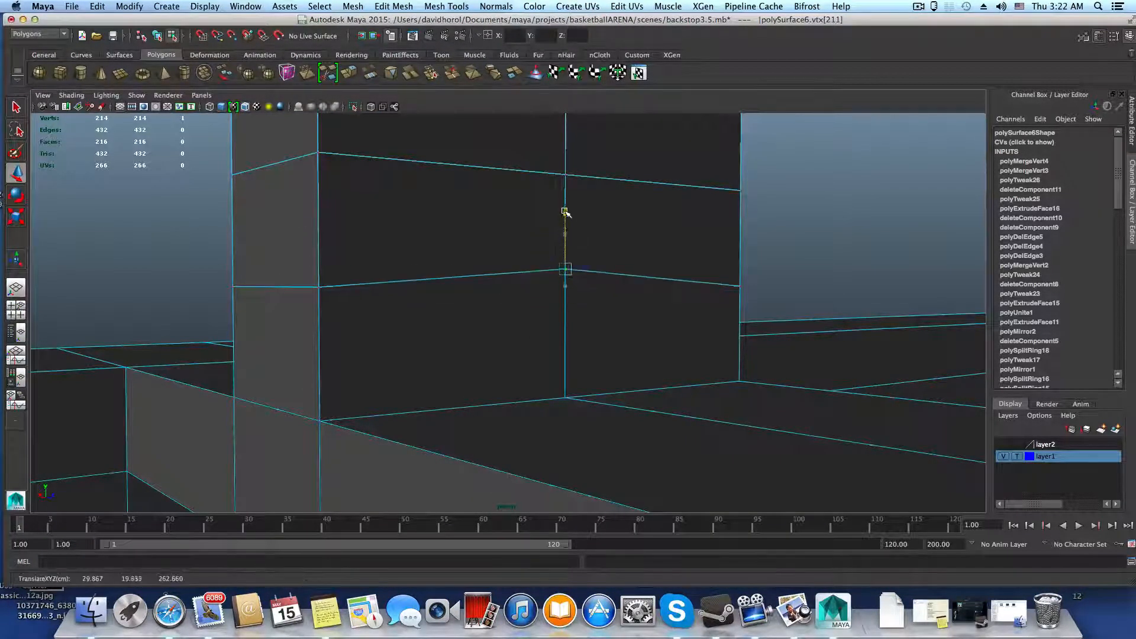
{"action": "key", "text": "ctrl+z"}
{"action": "left_click_drag", "start_coordinate": [712, 298], "coordinate": [490, 330], "text": "alt"}
{"action": "right_click_drag", "start_coordinate": [490, 331], "coordinate": [549, 376], "text": "alt"}
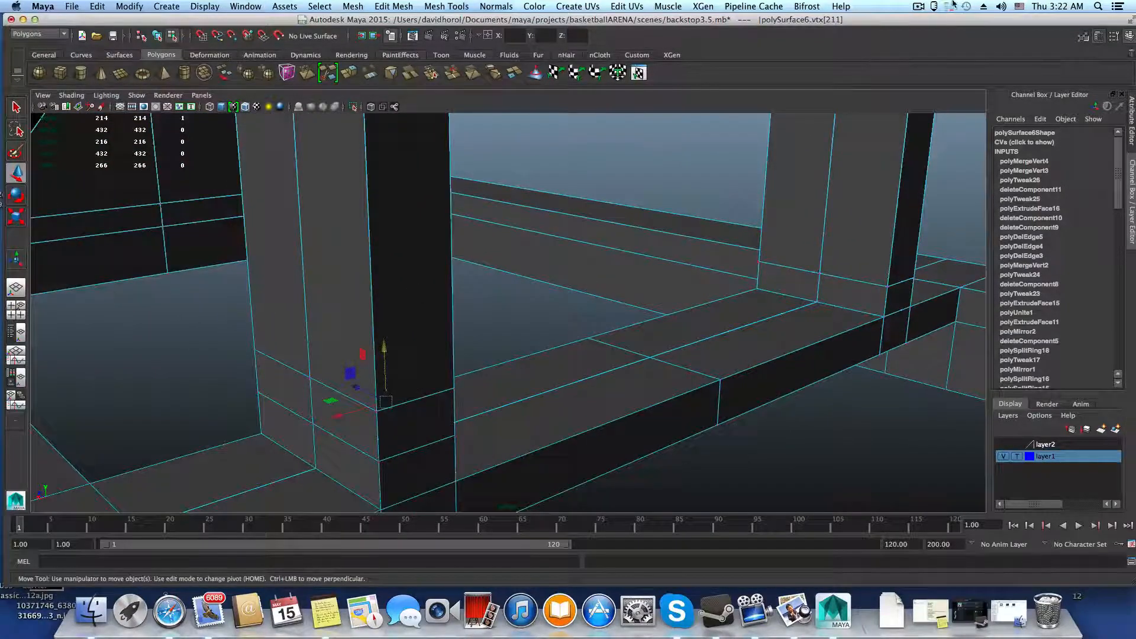
{"action": "left_click", "coordinate": [913, 10]}
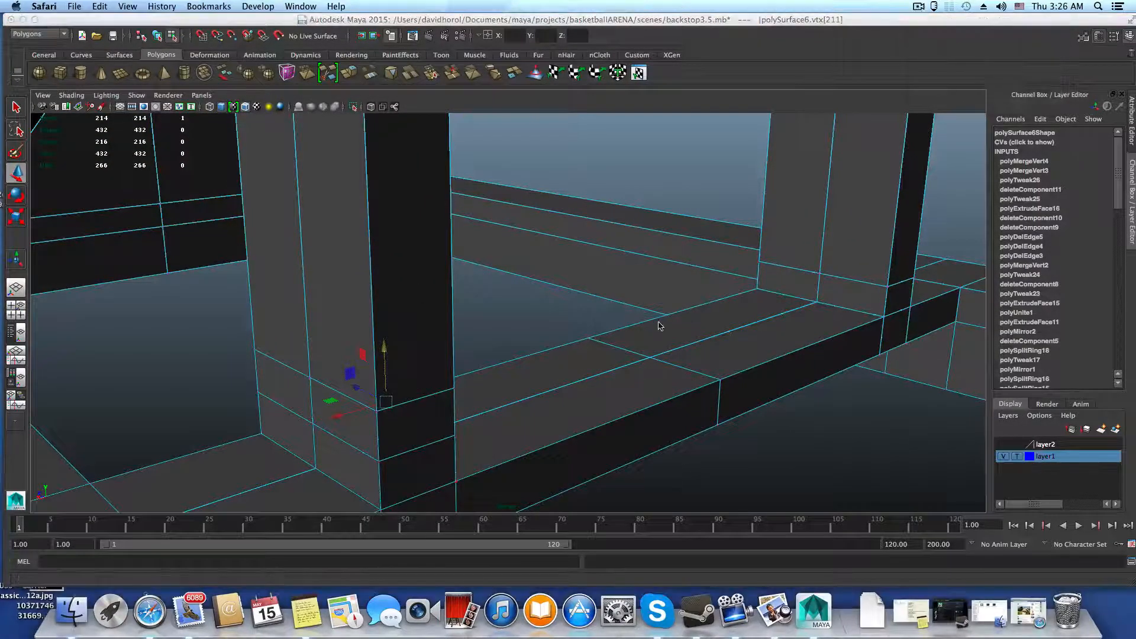
- Raise the seam's middle and corner vertices and the middle vertex of the loop above as another test, and undo the moves
{"action": "left_click_drag", "start_coordinate": [667, 323], "coordinate": [542, 350], "text": "alt"}
{"action": "right_click_drag", "start_coordinate": [543, 350], "coordinate": [761, 408], "text": "alt"}
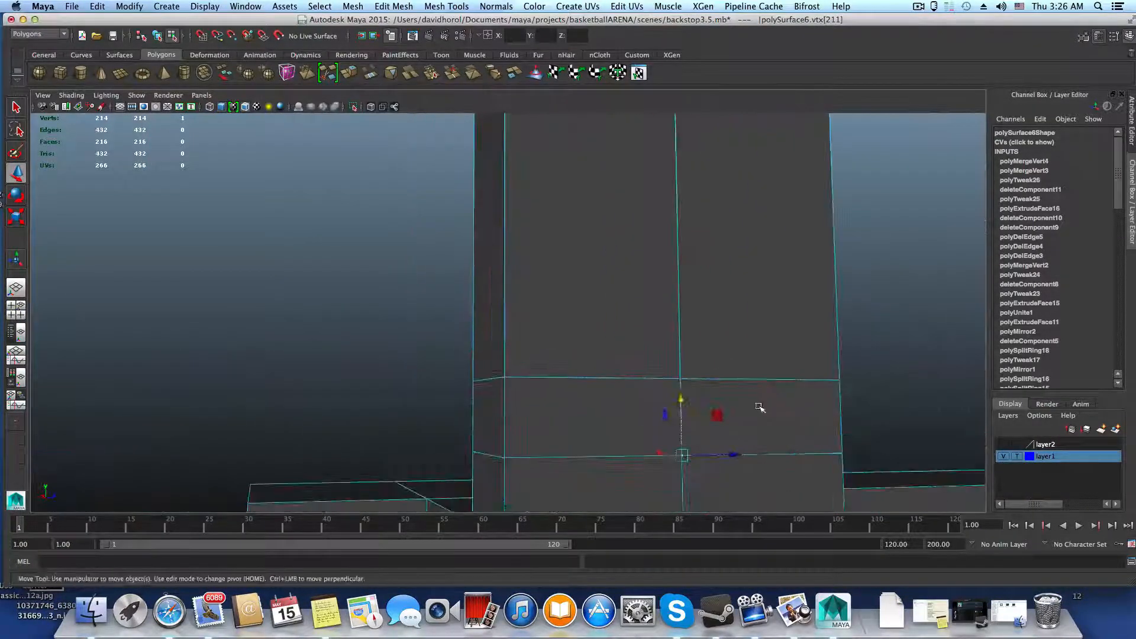
{"action": "middle_click_drag", "start_coordinate": [628, 354], "coordinate": [532, 327], "text": "alt"}
{"action": "left_click_drag", "start_coordinate": [586, 373], "coordinate": [586, 359]}
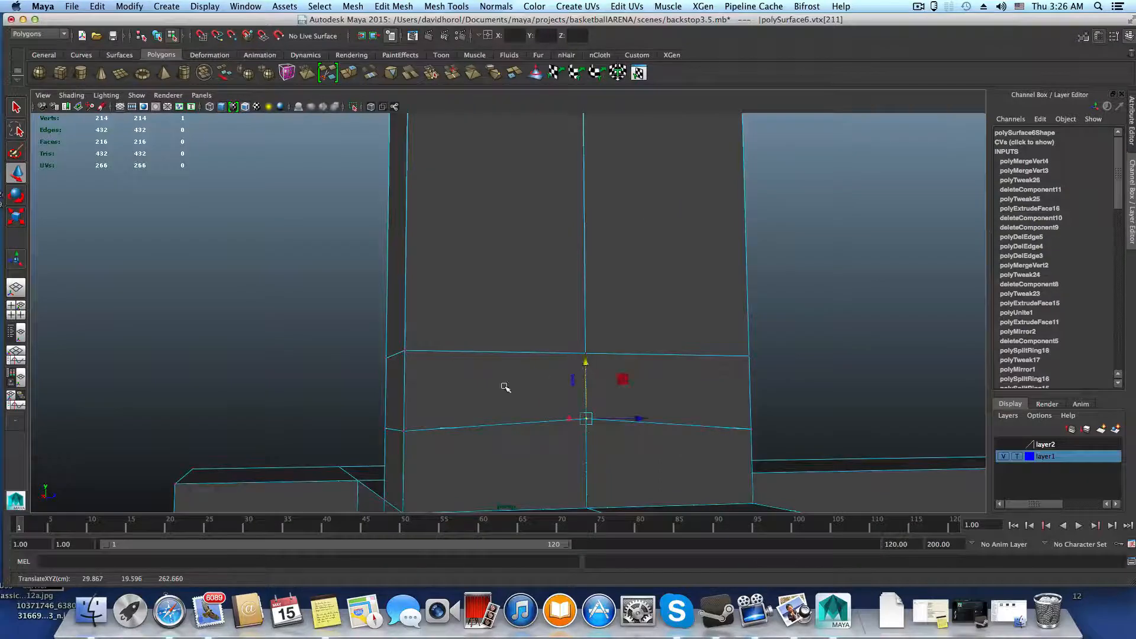
{"action": "left_click", "coordinate": [402, 430]}
{"action": "left_click_drag", "start_coordinate": [405, 374], "coordinate": [408, 340]}
{"action": "key", "text": "super+z"}
{"action": "left_click", "coordinate": [585, 353]}
{"action": "left_click_drag", "start_coordinate": [587, 297], "coordinate": [588, 267]}
{"action": "key", "text": "super+z"}
- Try to delete the merged seam's edge loop around the second upright
{"action": "left_click_drag", "start_coordinate": [580, 361], "coordinate": [525, 433], "text": "alt"}
{"action": "right_click_drag", "start_coordinate": [525, 433], "coordinate": [519, 330]}
{"action": "left_click", "coordinate": [465, 435]}
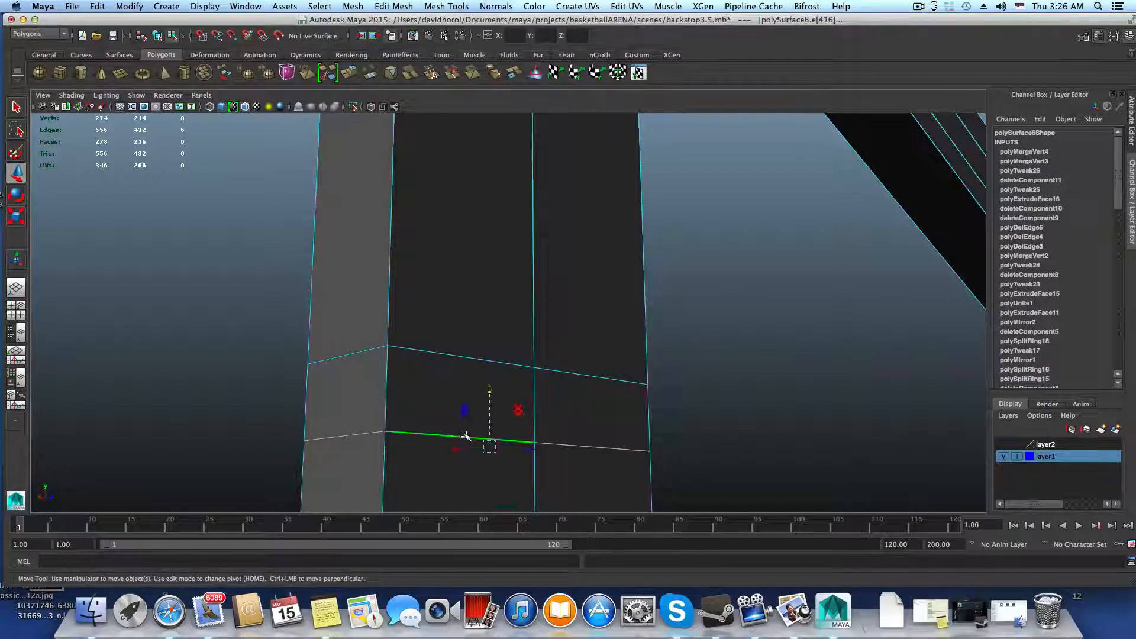
{"action": "right_click_drag", "start_coordinate": [464, 436], "coordinate": [407, 434], "text": "shift"}
{"action": "left_click_drag", "start_coordinate": [423, 433], "coordinate": [585, 452], "text": "alt"}
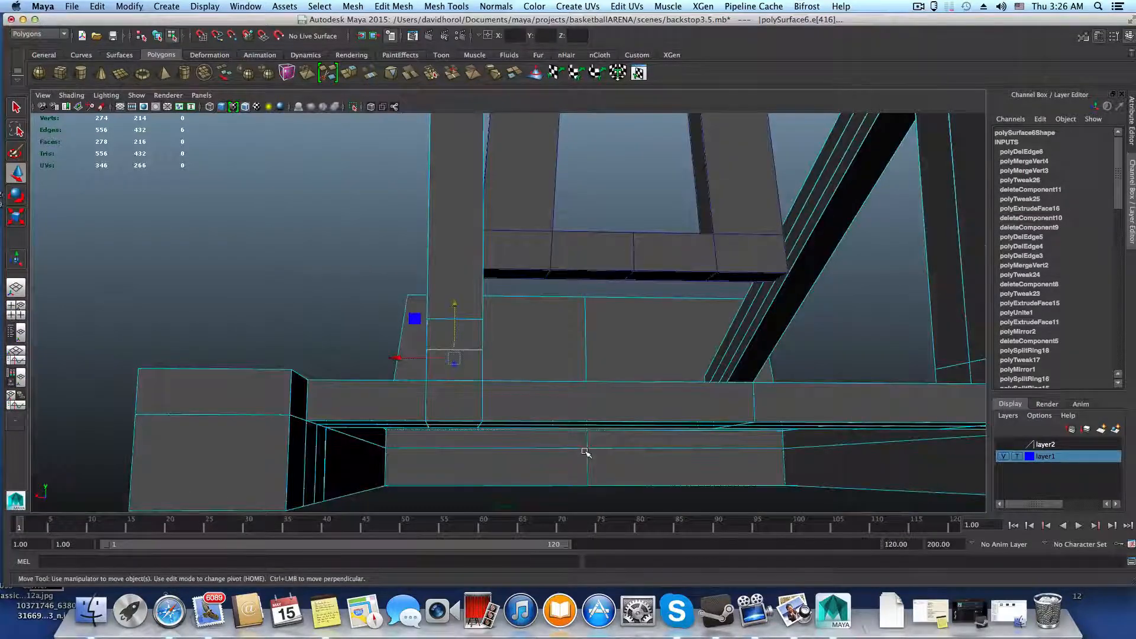
- Return to object selection and delete the construction history of the brace and base mesh
{"action": "key", "text": "F8"}
{"action": "left_click", "coordinate": [113, 7]}
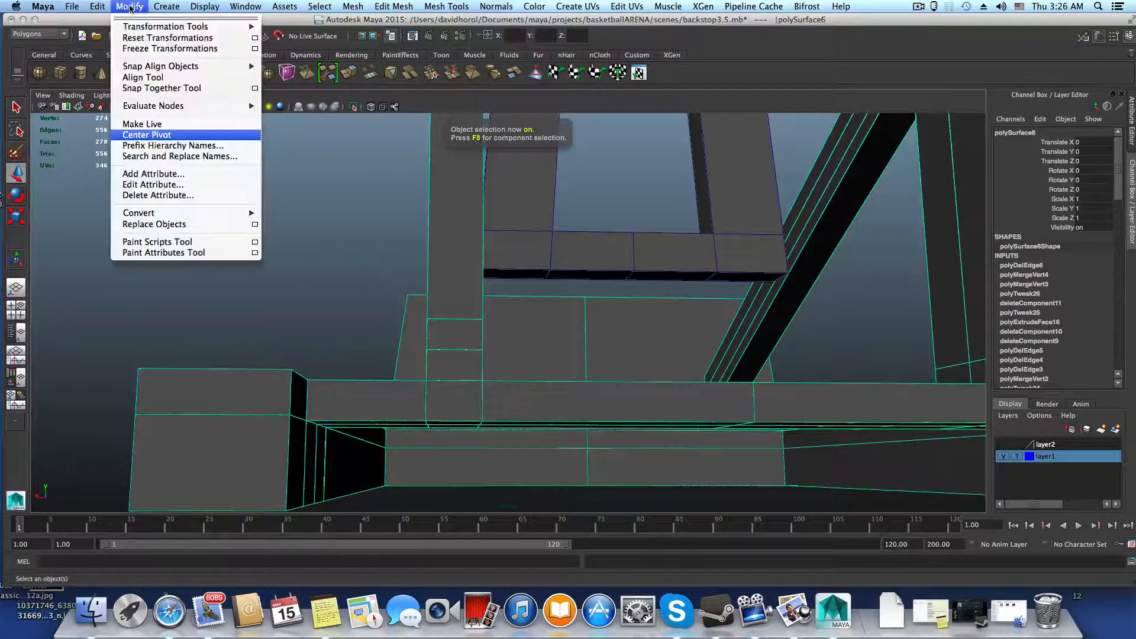
{"action": "mouse_move", "coordinate": [101, 9]}
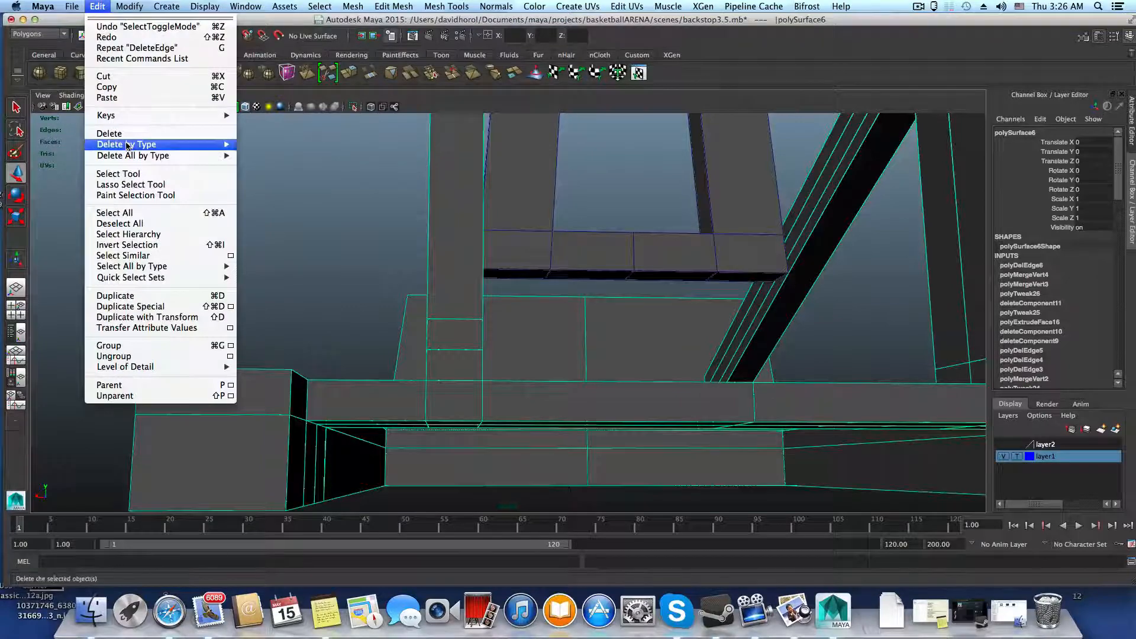
{"action": "mouse_move", "coordinate": [136, 144]}
{"action": "left_click", "coordinate": [261, 146]}
- Try to delete the horizontal edge loop just above the crossbar on the first upright
{"action": "left_click_drag", "start_coordinate": [511, 333], "coordinate": [547, 370], "text": "alt"}
{"action": "right_click_drag", "start_coordinate": [542, 372], "coordinate": [583, 376], "text": "alt"}
{"action": "left_click_drag", "start_coordinate": [568, 377], "coordinate": [510, 378], "text": "alt"}
{"action": "middle_click_drag", "start_coordinate": [456, 385], "coordinate": [486, 344], "text": "alt"}
{"action": "right_click_drag", "start_coordinate": [486, 343], "coordinate": [545, 384], "text": "alt"}
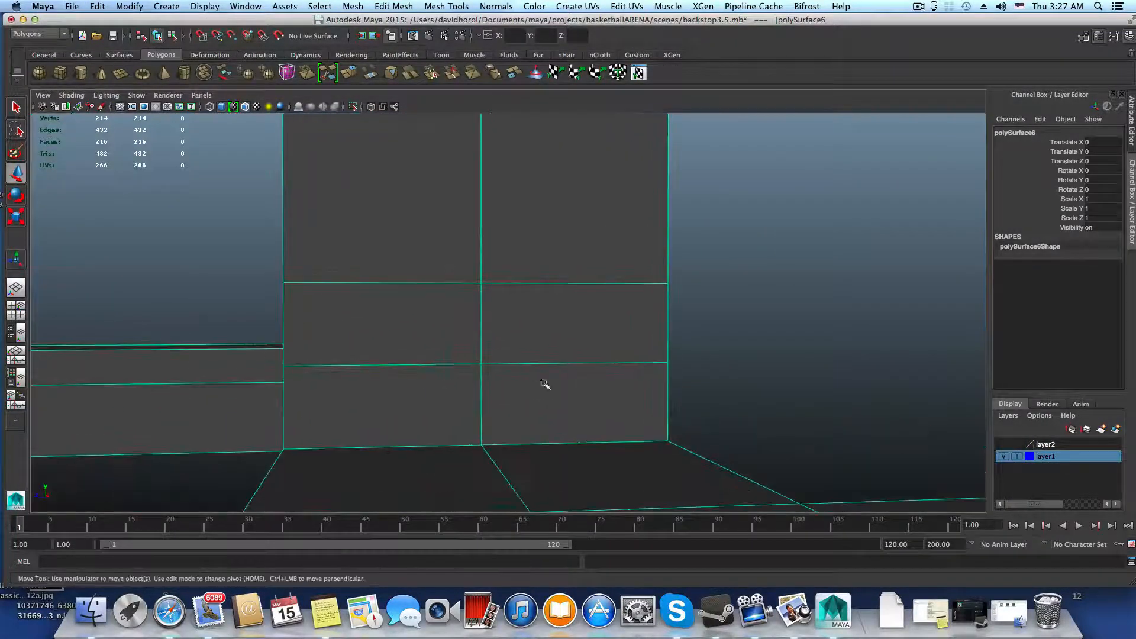
{"action": "right_click_drag", "start_coordinate": [480, 331], "coordinate": [479, 303]}
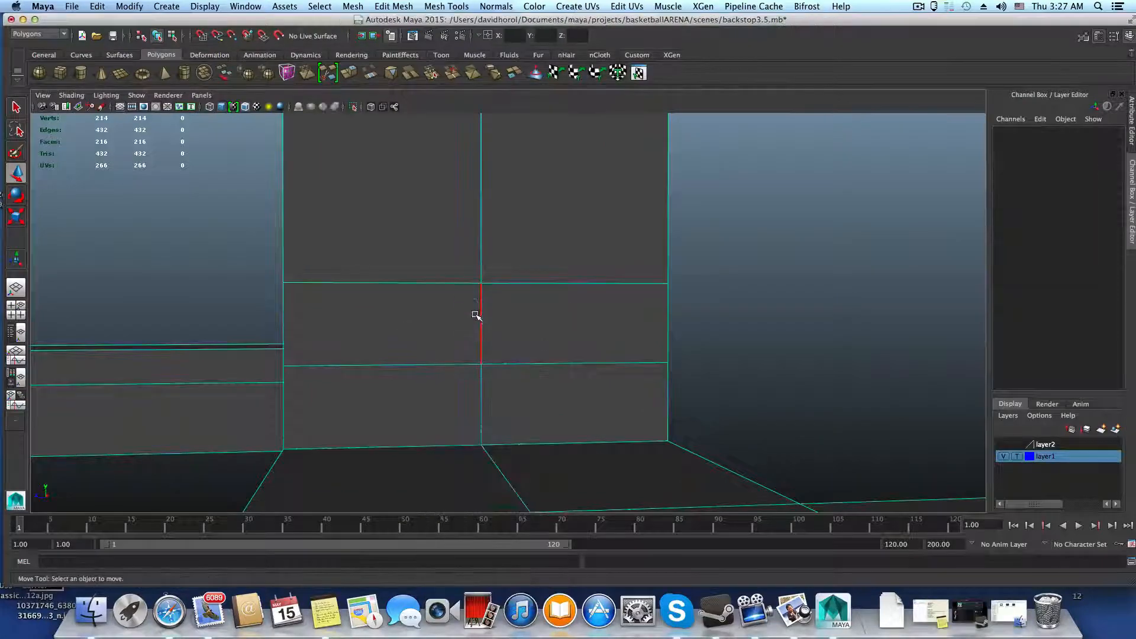
{"action": "left_click_drag", "start_coordinate": [477, 314], "coordinate": [463, 401], "text": "alt"}
{"action": "right_click_drag", "start_coordinate": [464, 401], "coordinate": [518, 419], "text": "alt"}
{"action": "left_click_drag", "start_coordinate": [518, 418], "coordinate": [646, 342], "text": "alt"}
{"action": "left_click", "coordinate": [736, 314]}
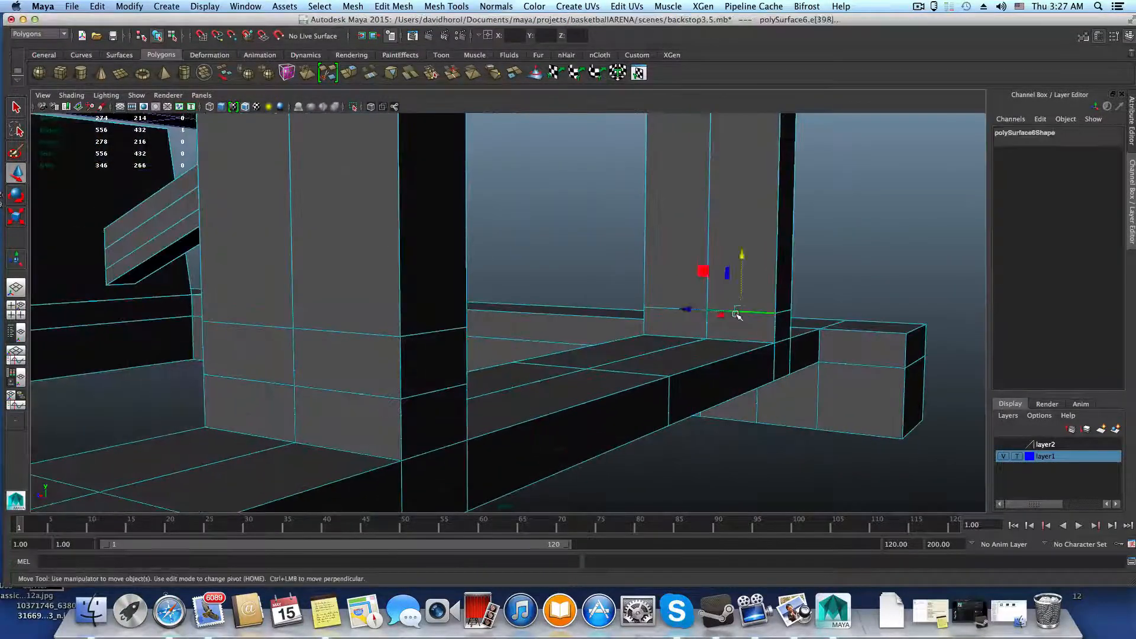
{"action": "right_click_drag", "start_coordinate": [740, 315], "coordinate": [773, 365], "text": "shift"}
- Open the Clean Vertices setting of the polyDelEdge3 node for editing and enter on
{"action": "middle_click_drag", "start_coordinate": [773, 365], "coordinate": [503, 432], "text": "alt"}
{"action": "left_click_drag", "start_coordinate": [503, 431], "coordinate": [471, 426], "text": "alt"}
{"action": "left_click", "coordinate": [1013, 152]}
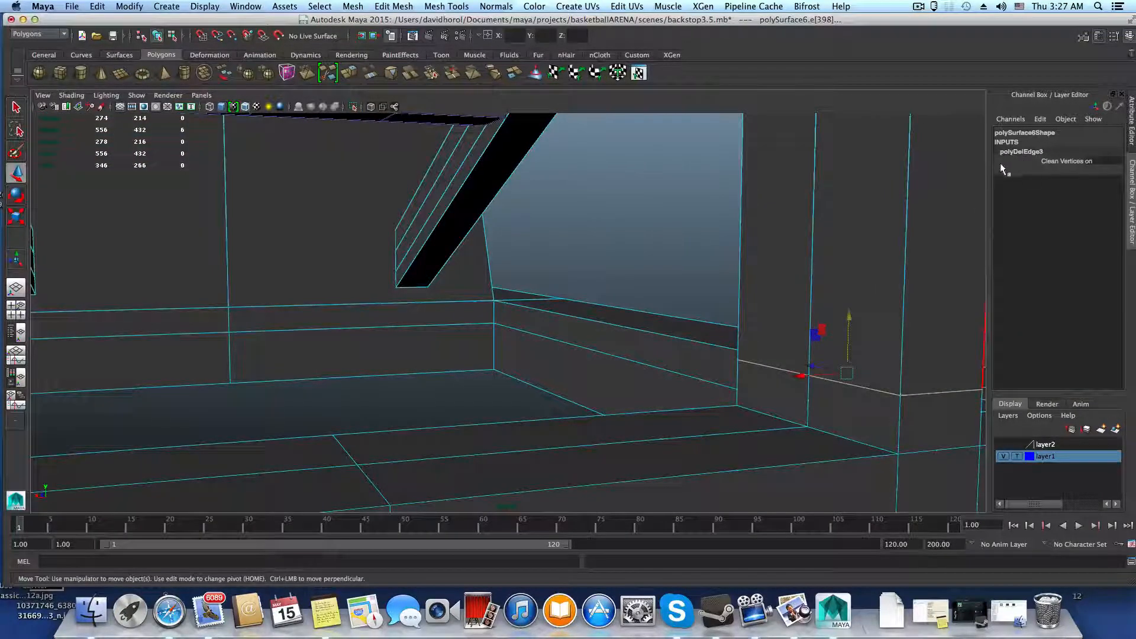
{"action": "left_click", "coordinate": [1072, 165]}
{"action": "double_click", "coordinate": [1072, 163]}
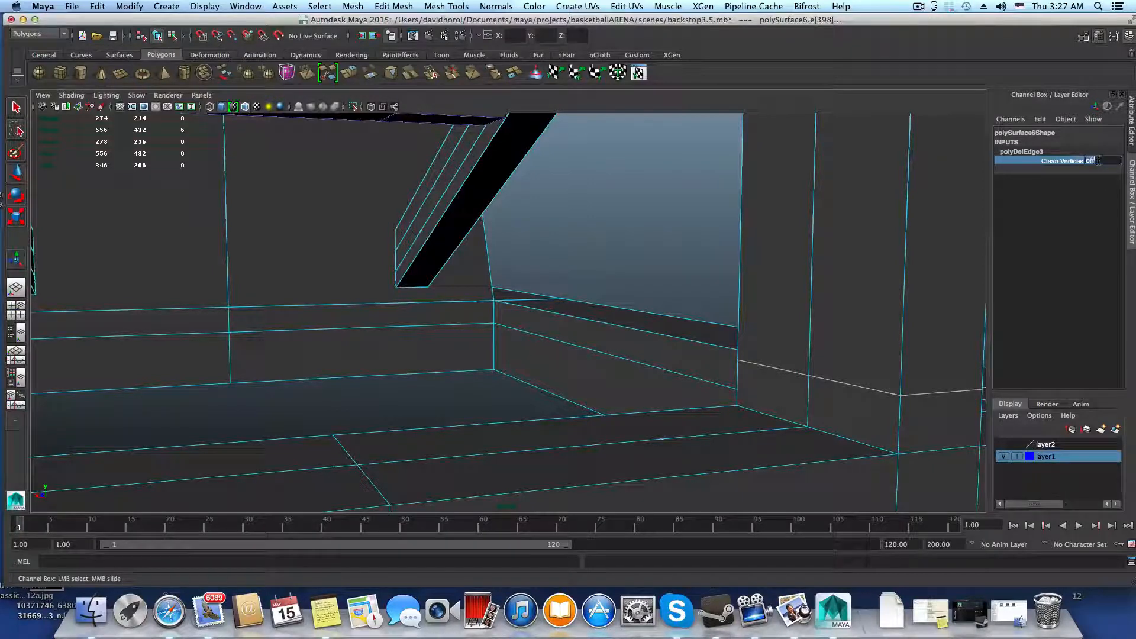
{"action": "key", "text": "Return"}
- Delete the upper of the two horizontal edge loops near the bottom of the second upright
{"action": "right_click_drag", "start_coordinate": [943, 207], "coordinate": [875, 292], "text": "alt"}
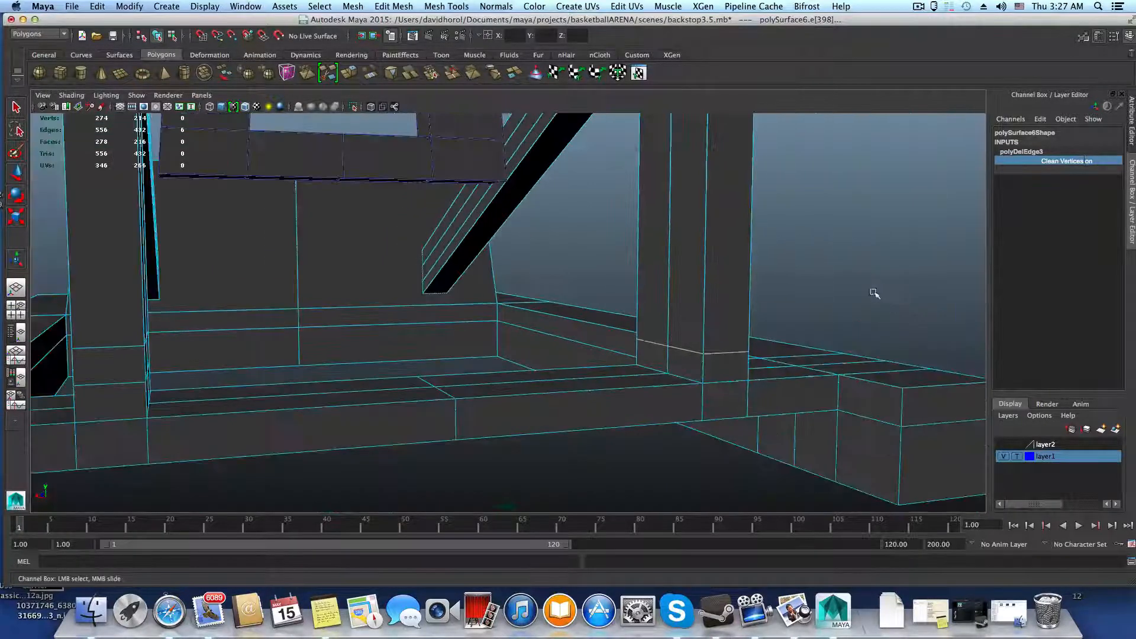
{"action": "left_click_drag", "start_coordinate": [876, 291], "coordinate": [609, 317], "text": "alt"}
{"action": "right_click_drag", "start_coordinate": [609, 317], "coordinate": [644, 333], "text": "alt"}
{"action": "left_click_drag", "start_coordinate": [644, 333], "coordinate": [593, 280], "text": "alt"}
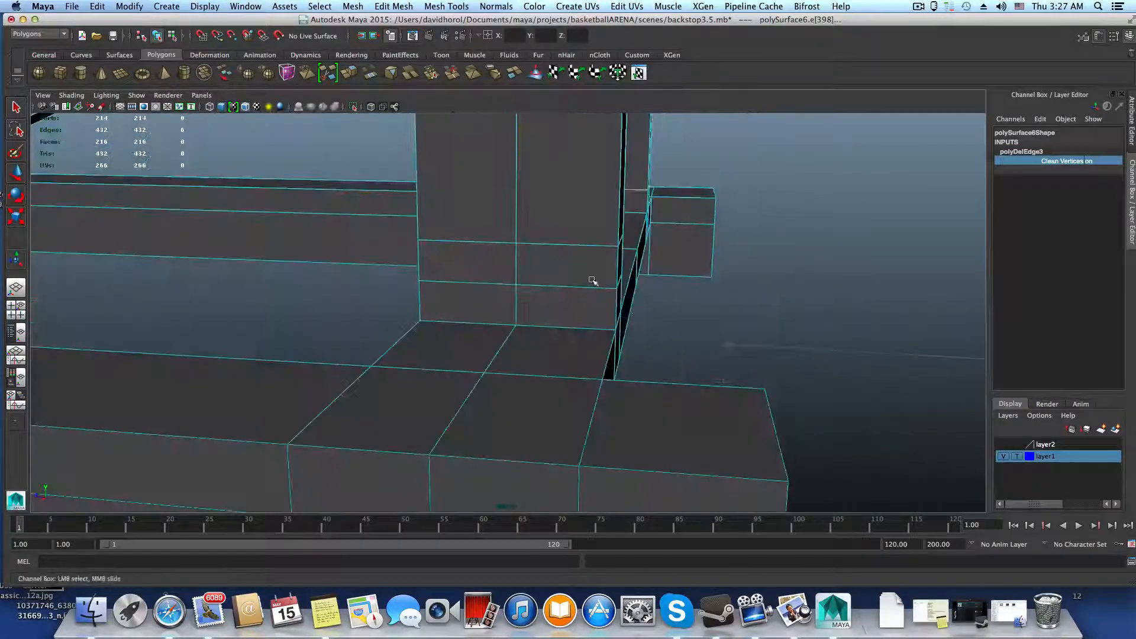
{"action": "right_click_drag", "start_coordinate": [583, 255], "coordinate": [559, 258]}
{"action": "left_click", "coordinate": [580, 244]}
{"action": "key", "text": "w"}
{"action": "double_click", "coordinate": [589, 247]}
{"action": "left_click_drag", "start_coordinate": [559, 258], "coordinate": [751, 336], "text": "alt"}
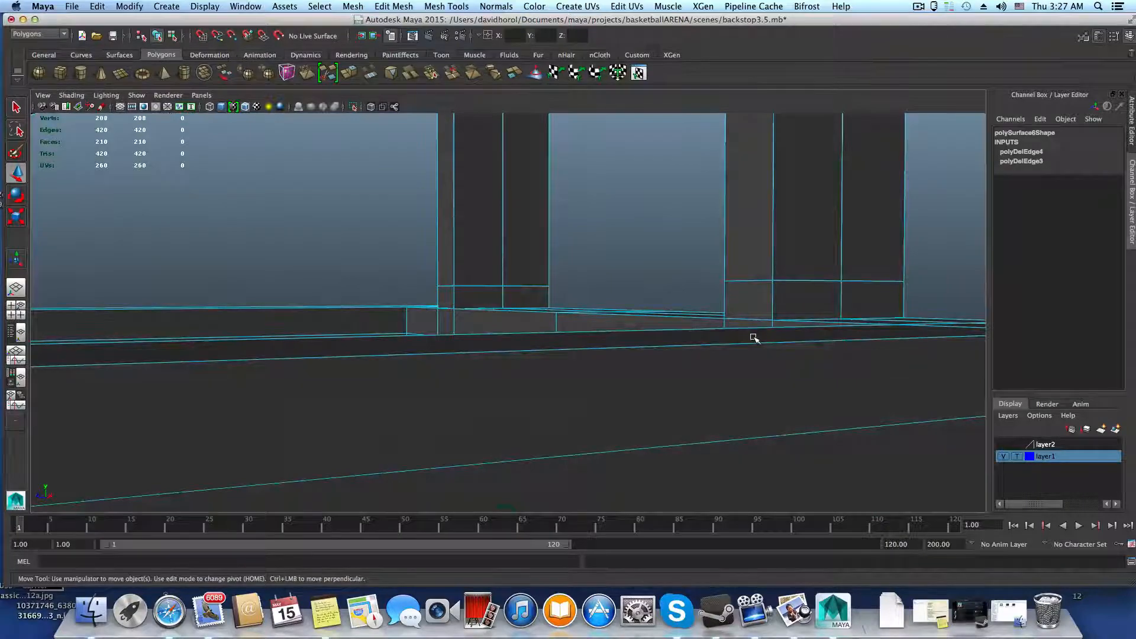
- Examine the joints between both uprights and the front crossbar from several sides and from farther away
{"action": "left_click_drag", "start_coordinate": [769, 312], "coordinate": [735, 309], "text": "alt"}
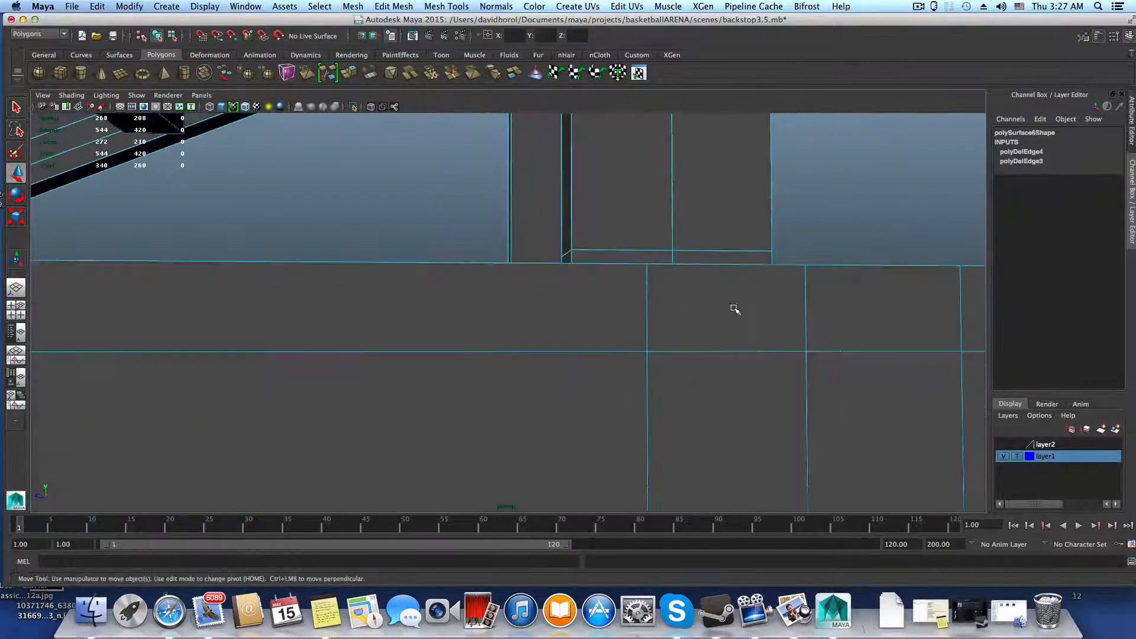
{"action": "left_click_drag", "start_coordinate": [640, 264], "coordinate": [492, 276], "text": "alt"}
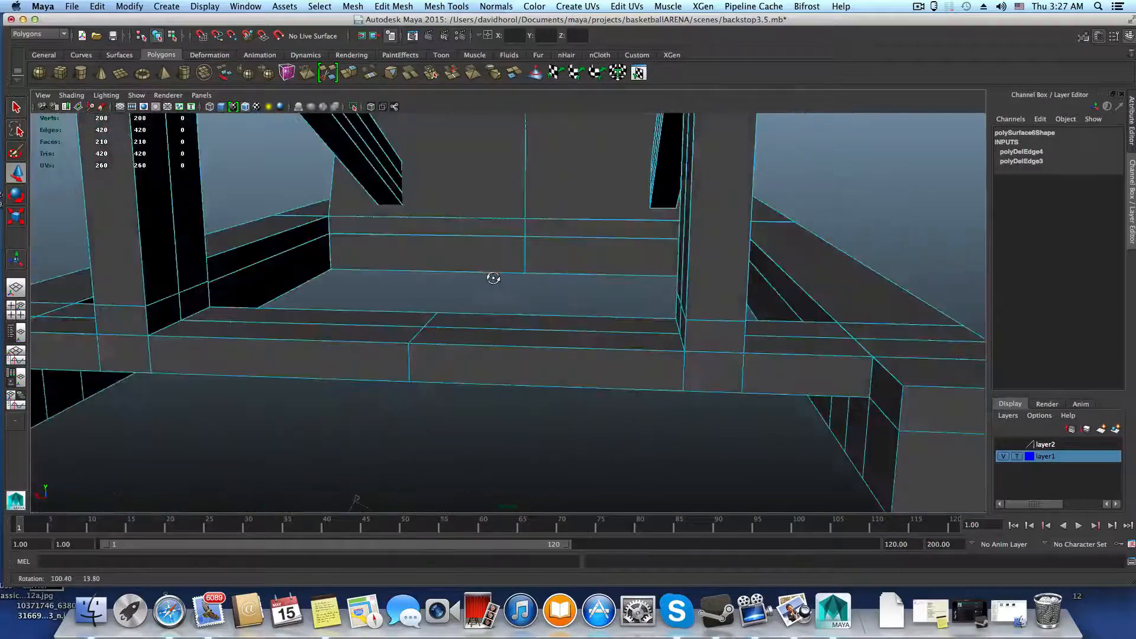
{"action": "right_click_drag", "start_coordinate": [491, 276], "coordinate": [695, 299], "text": "alt"}
{"action": "left_click_drag", "start_coordinate": [695, 300], "coordinate": [571, 336], "text": "alt"}
{"action": "mouse_move", "coordinate": [571, 336]}
{"action": "right_mouse_down"}
{"action": "mouse_move", "coordinate": [571, 319]}
{"action": "mouse_move", "coordinate": [570, 338]}
{"action": "right_mouse_up"}
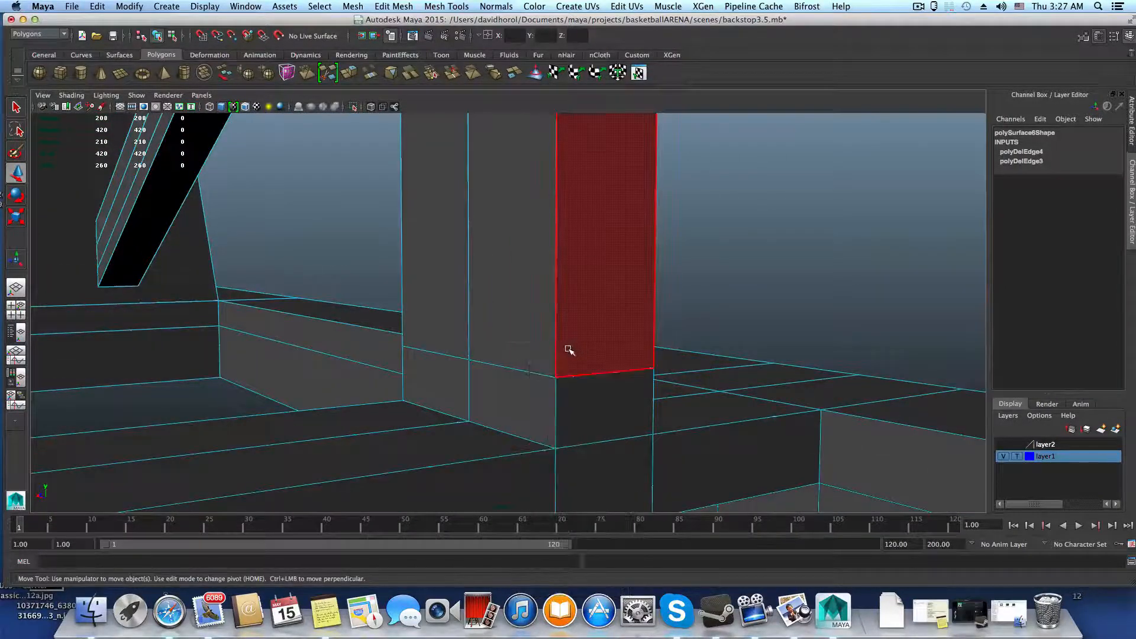
{"action": "left_click_drag", "start_coordinate": [571, 349], "coordinate": [608, 354], "text": "alt"}
{"action": "scroll", "coordinate": [579, 355], "scroll_direction": "down", "scroll_amount": 10}
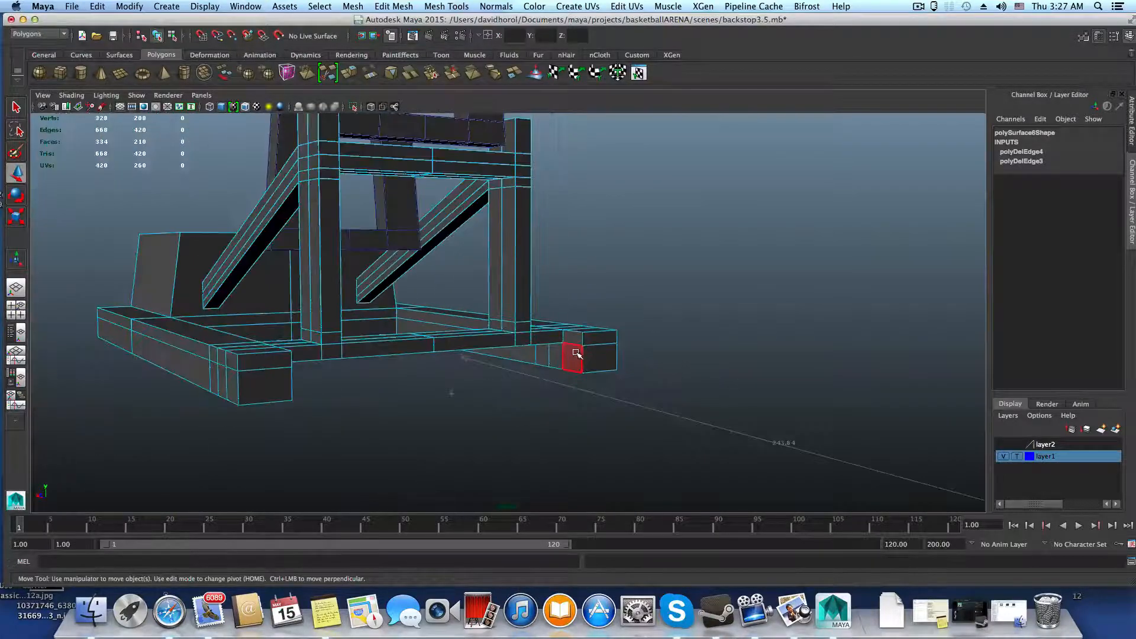
- Select the edge loop just below the upper crossbar on the second upright and examine the uprights from the front and side
{"action": "scroll", "coordinate": [563, 290], "scroll_direction": "up", "scroll_amount": 8}
{"action": "right_click_drag", "start_coordinate": [547, 282], "coordinate": [552, 260]}
{"action": "left_click", "coordinate": [552, 260]}
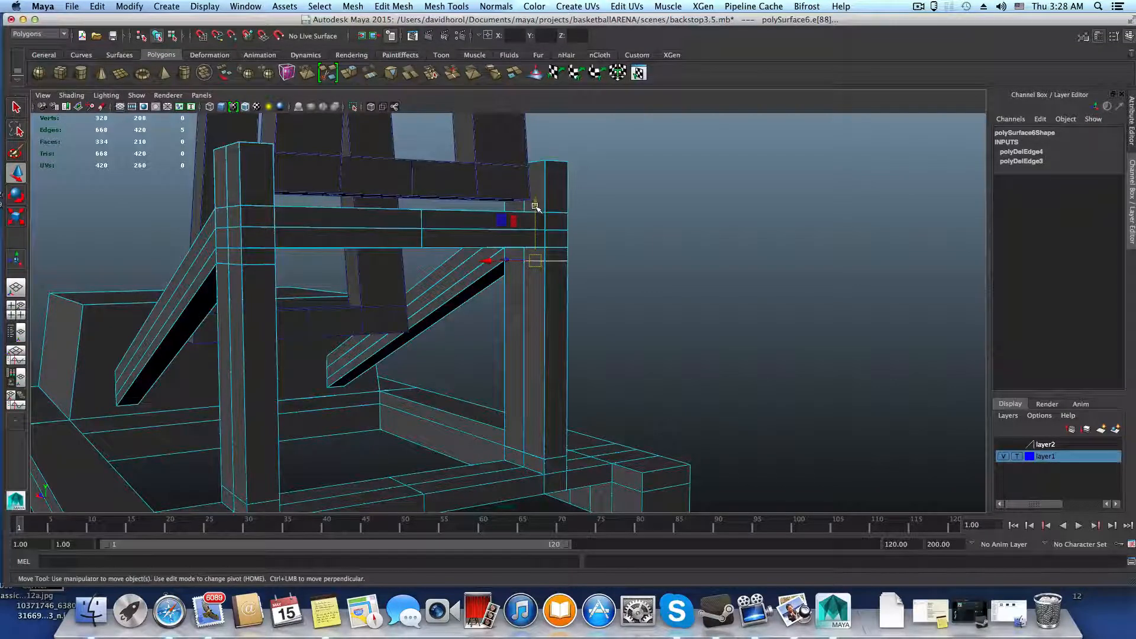
{"action": "right_click_drag", "start_coordinate": [552, 462], "coordinate": [494, 357]}
{"action": "left_click_drag", "start_coordinate": [541, 458], "coordinate": [495, 459], "text": "alt"}
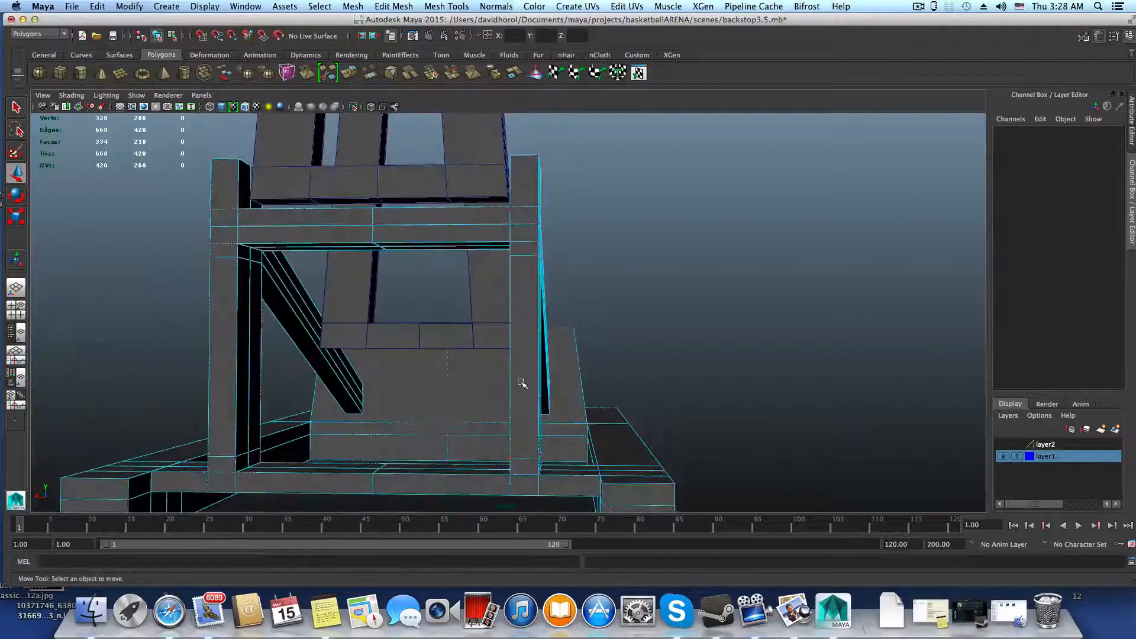
{"action": "right_click_drag", "start_coordinate": [521, 356], "coordinate": [521, 383]}
{"action": "right_click_drag", "start_coordinate": [521, 331], "coordinate": [522, 329]}
{"action": "left_click_drag", "start_coordinate": [526, 271], "coordinate": [473, 273], "text": "alt"}
{"action": "scroll", "coordinate": [528, 262], "scroll_direction": "up", "scroll_amount": 3}
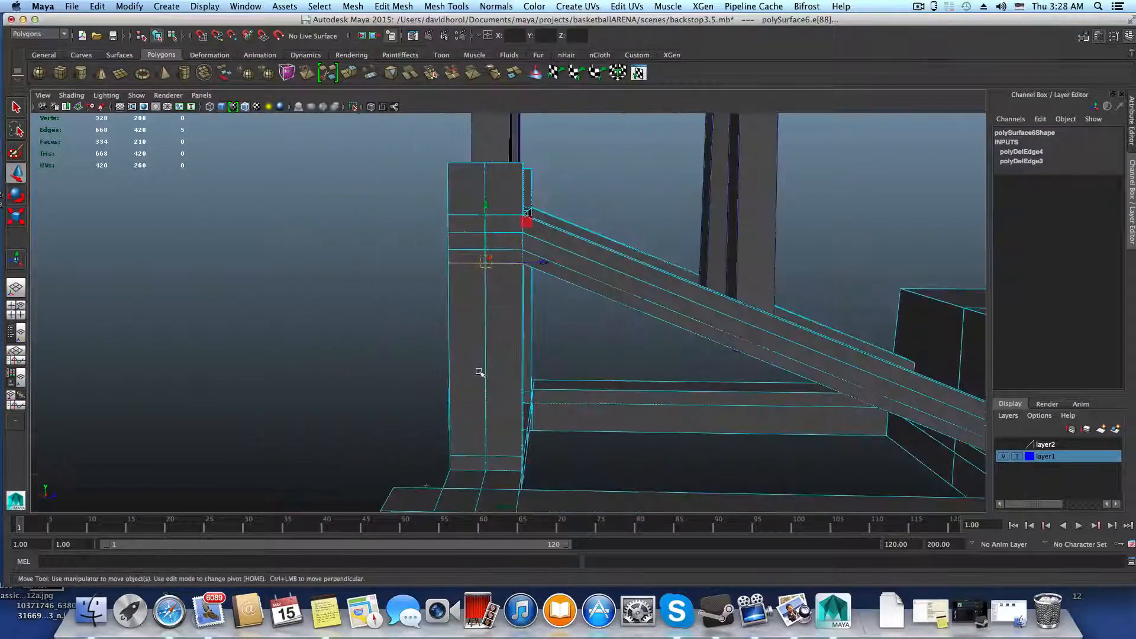
- Try to remove the horizontal edge loop just above the base crossbar on the second upright with Delete Edge and the general Delete command
{"action": "left_click_drag", "start_coordinate": [479, 373], "coordinate": [535, 359], "text": "alt"}
{"action": "left_click", "coordinate": [527, 358], "text": "shift"}
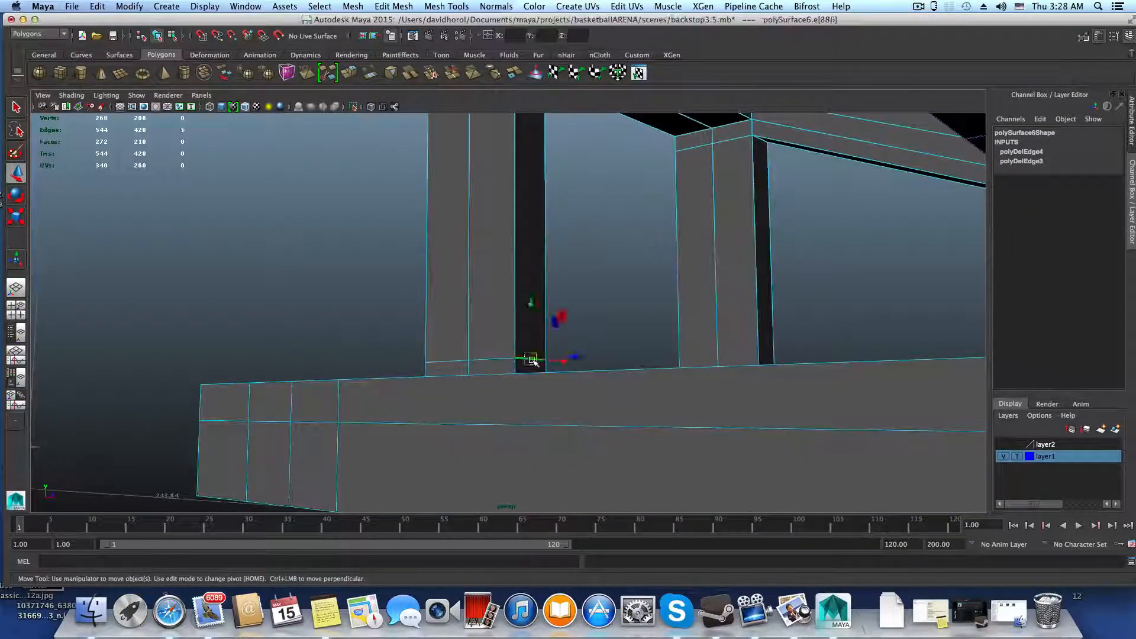
{"action": "right_click_drag", "start_coordinate": [527, 360], "coordinate": [496, 374], "text": "shift"}
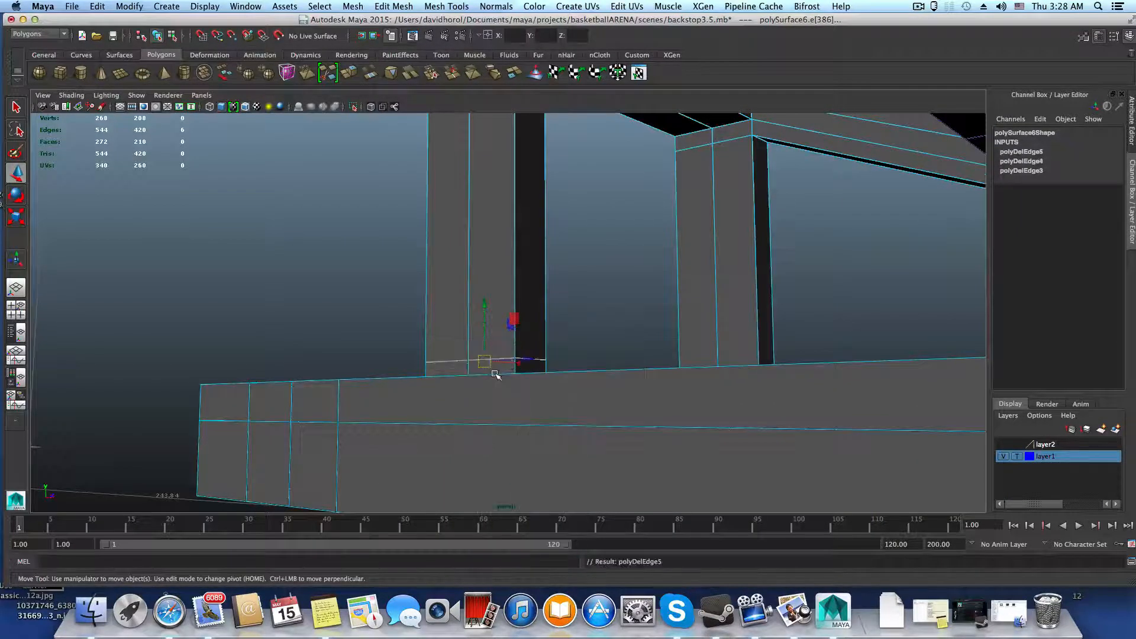
{"action": "key", "text": "Delete"}
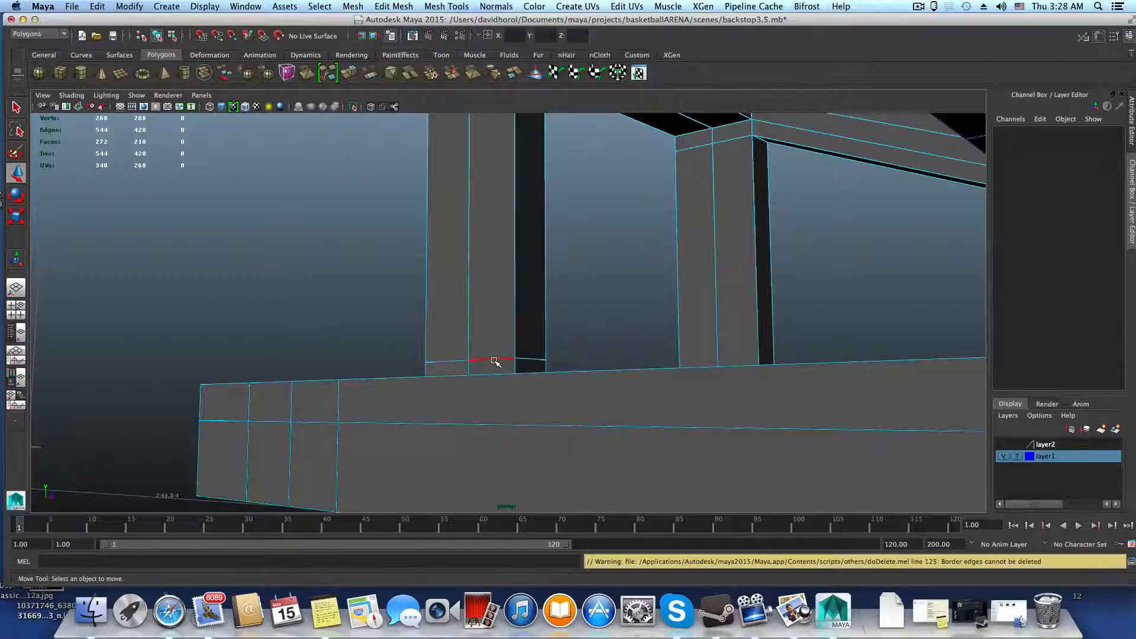
{"action": "left_click_drag", "start_coordinate": [493, 363], "coordinate": [627, 379], "text": "alt"}
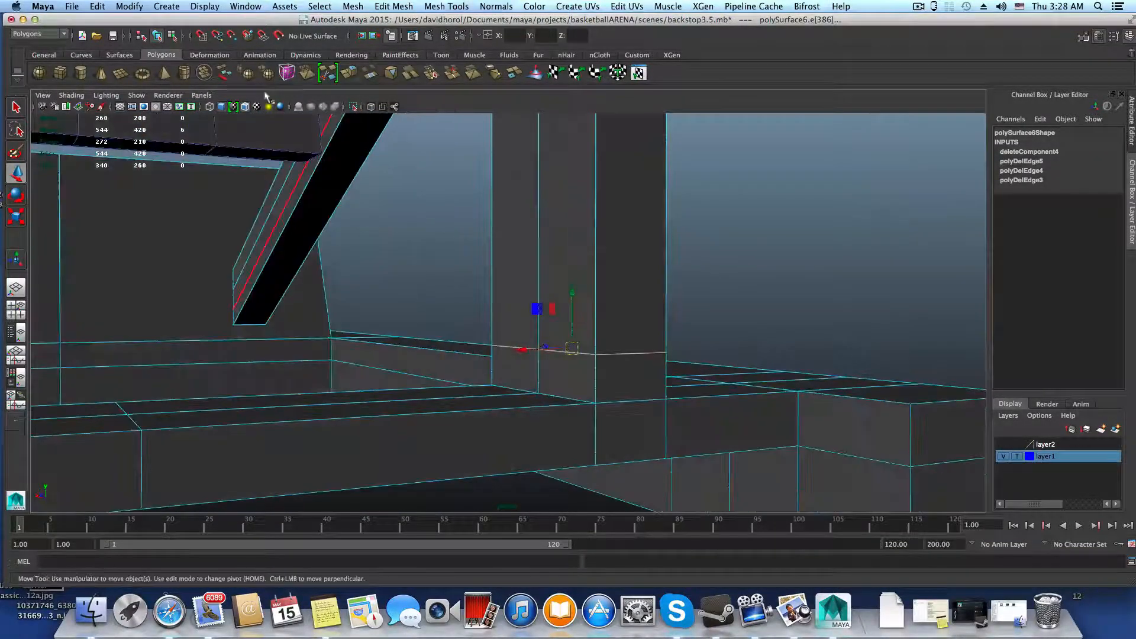
{"action": "left_click", "coordinate": [97, 6]}
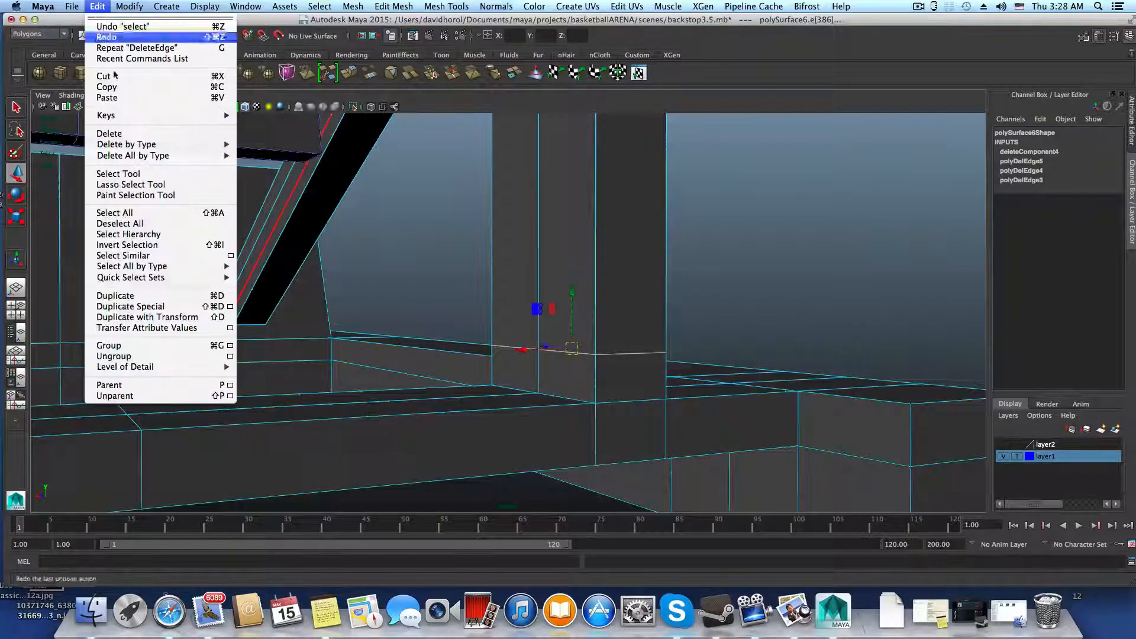
{"action": "left_click", "coordinate": [136, 133]}
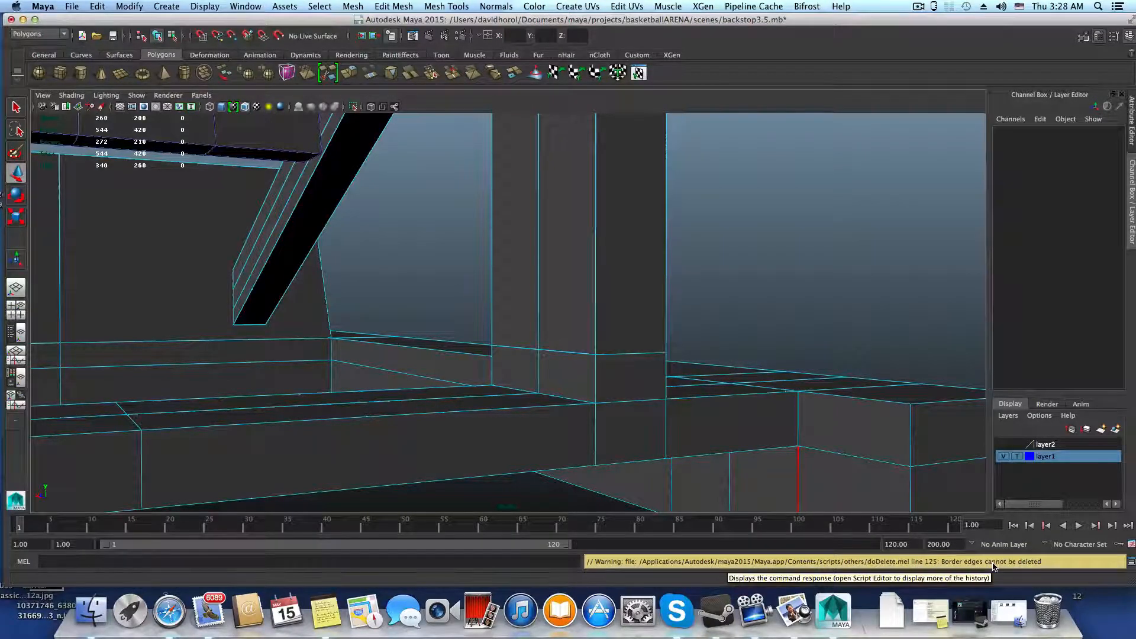
- Apply Soften Edge to the horizontal edge loop just above the base crossbar on the second upright
{"action": "right_click", "coordinate": [582, 367], "text": "shift"}
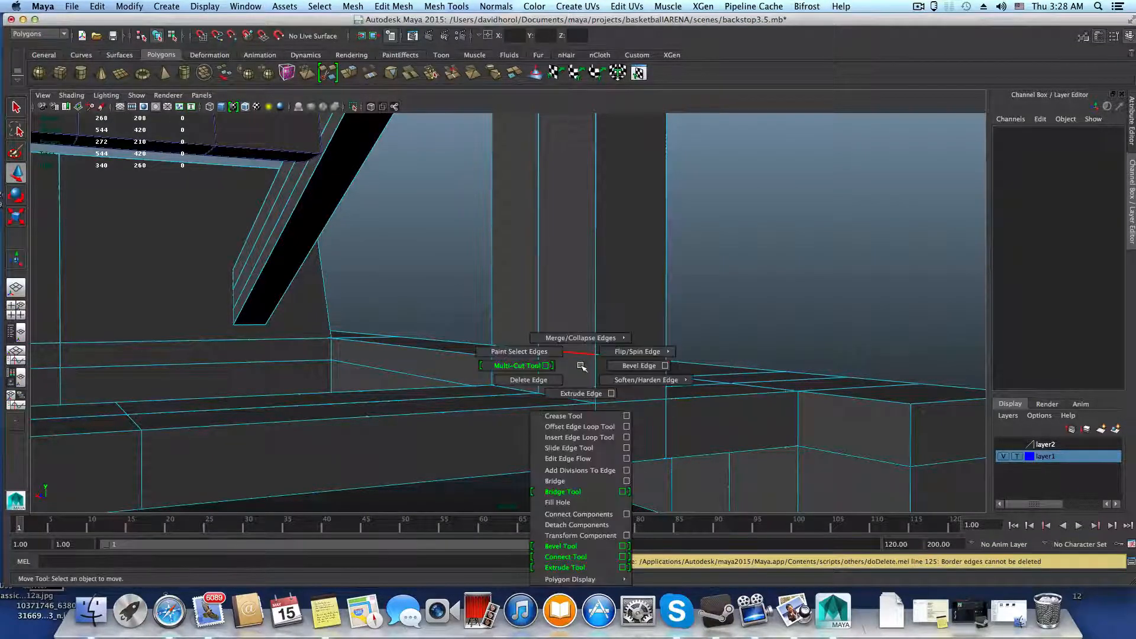
{"action": "left_click", "coordinate": [579, 353]}
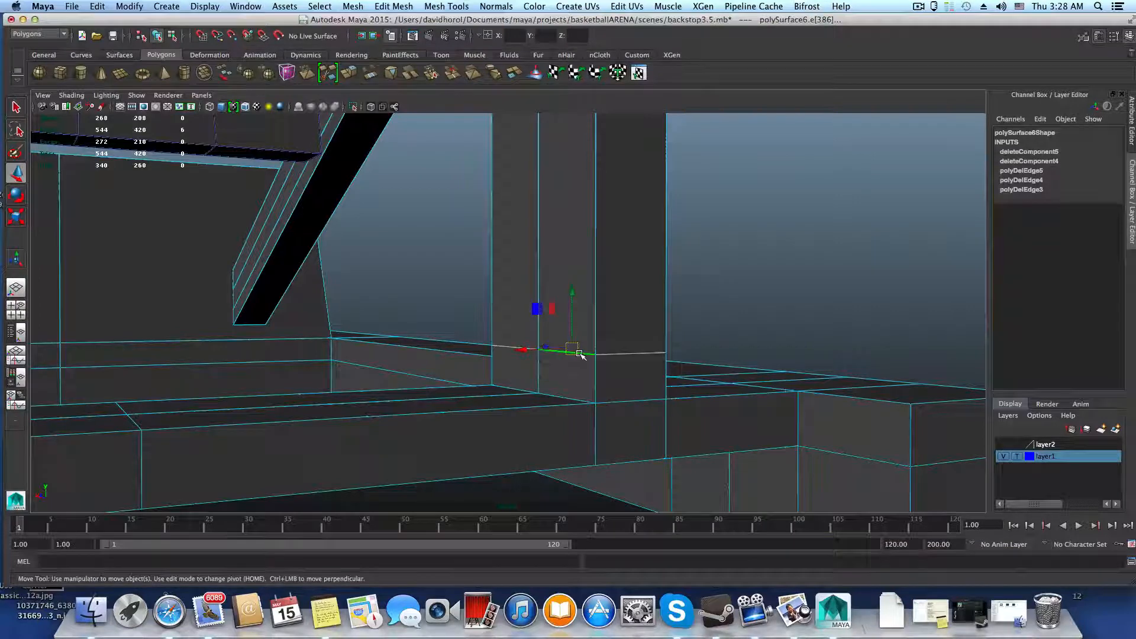
{"action": "right_click", "coordinate": [580, 353], "text": "shift"}
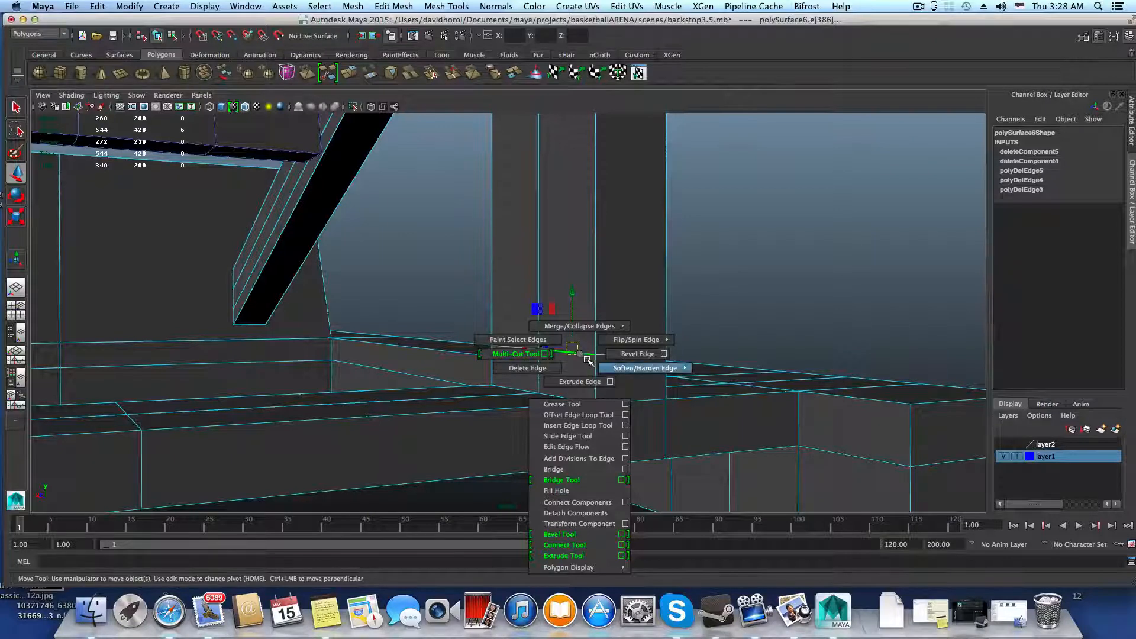
{"action": "mouse_move", "coordinate": [609, 368]}
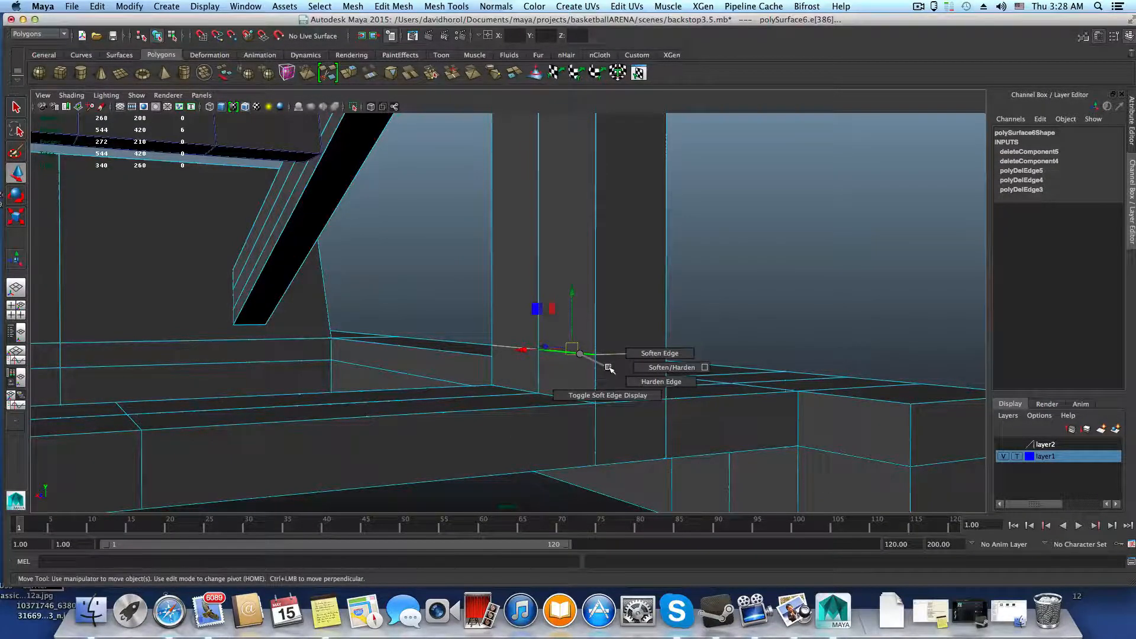
{"action": "left_click", "coordinate": [639, 354]}
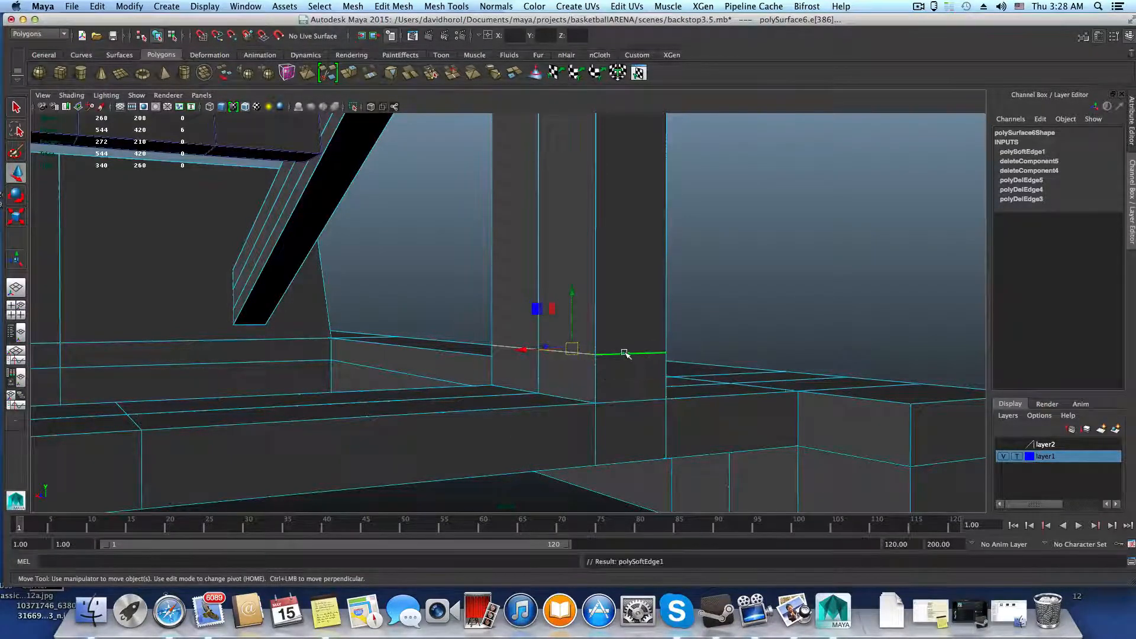
- Try Delete Edge again on the softened edge loop near the bottom of the second upright
{"action": "right_click_drag", "start_coordinate": [625, 354], "coordinate": [576, 365], "text": "shift"}
{"action": "right_click", "coordinate": [626, 354], "text": "shift"}
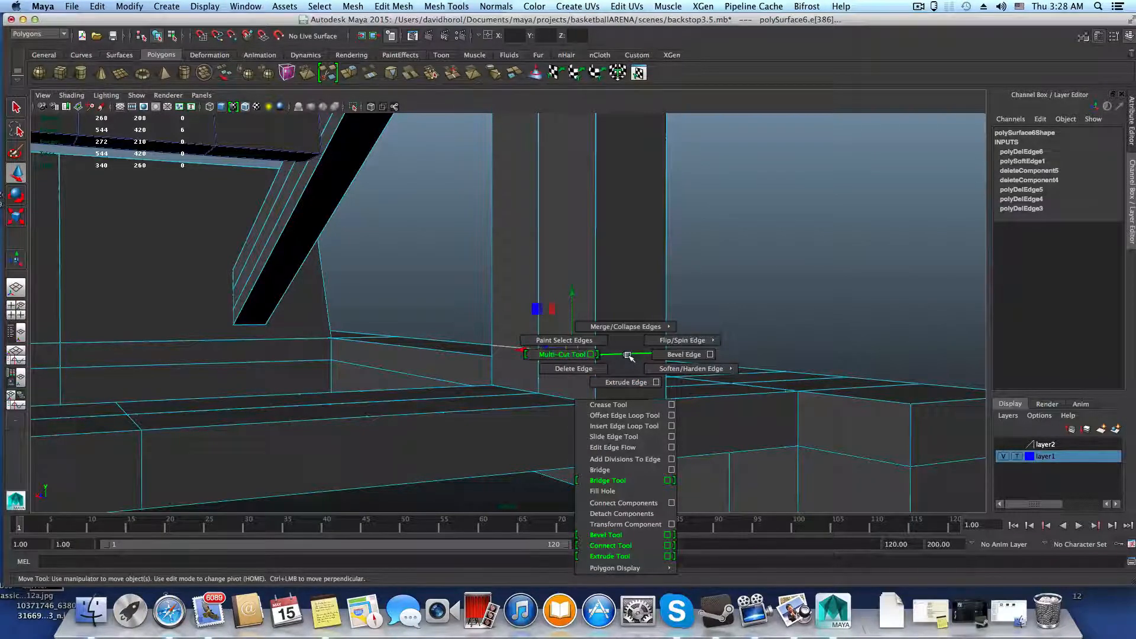
{"action": "right_click_drag", "start_coordinate": [628, 356], "coordinate": [623, 362]}
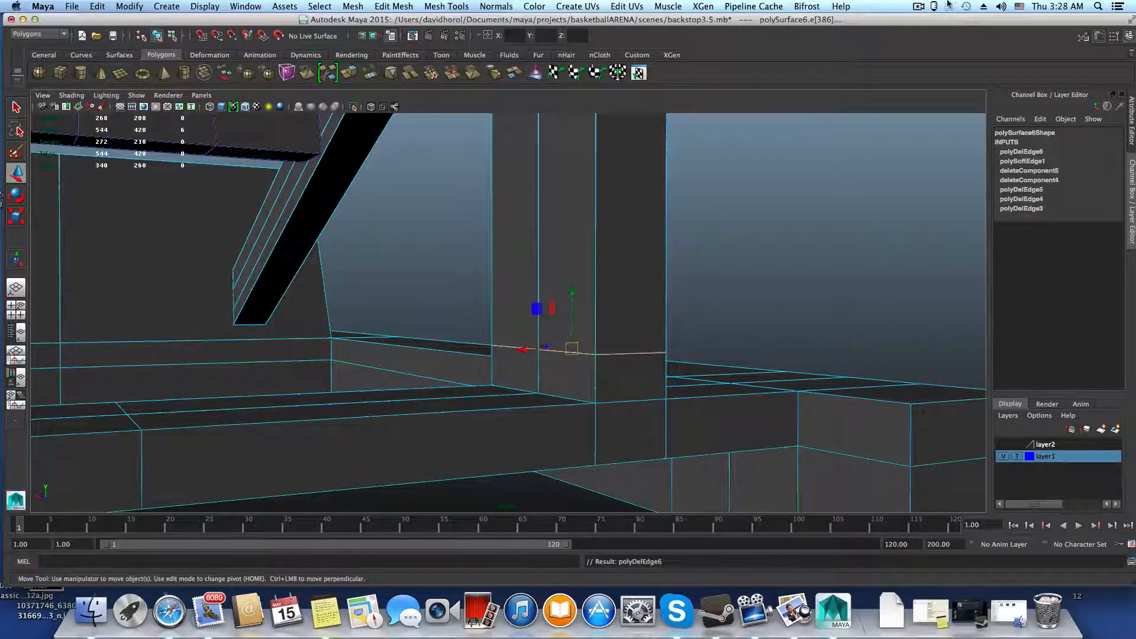
{"action": "left_click", "coordinate": [916, 7]}
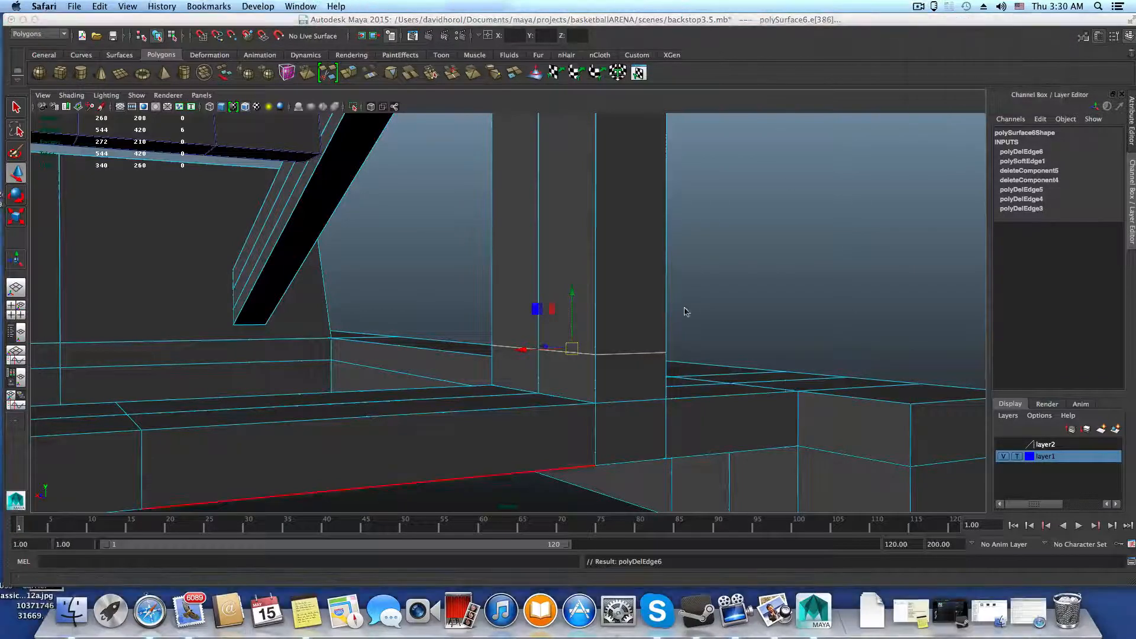
- Delete the ring of short faces between the second upright's lowest edge loop and the base crossbar
{"action": "left_click_drag", "start_coordinate": [725, 314], "coordinate": [609, 307], "text": "alt"}
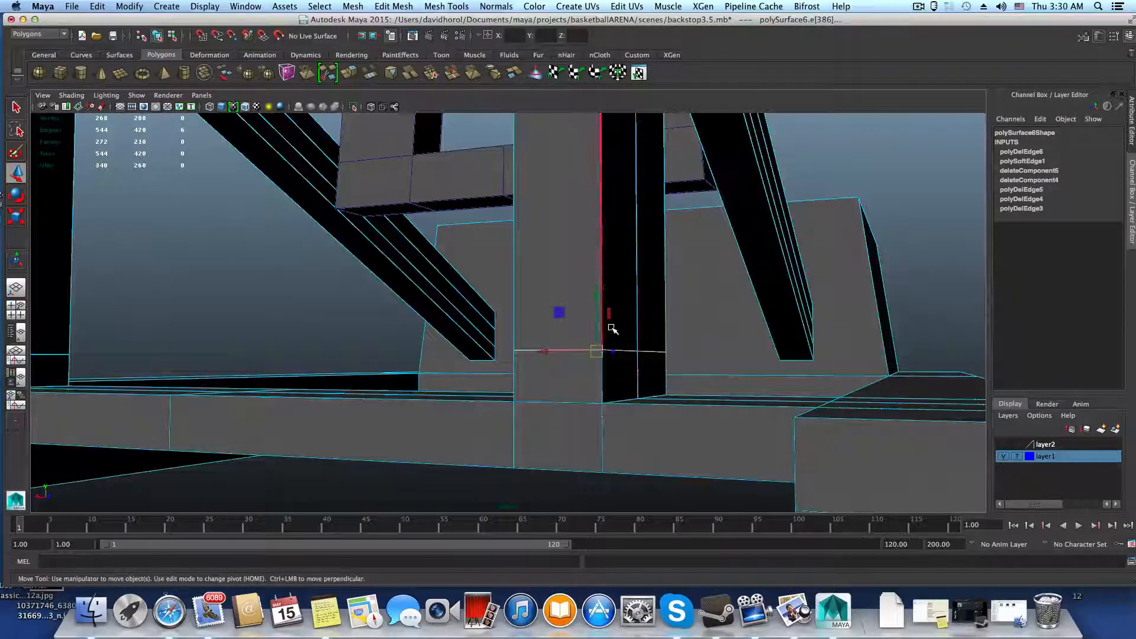
{"action": "right_click", "coordinate": [622, 326]}
{"action": "left_click", "coordinate": [621, 354]}
{"action": "left_click", "coordinate": [651, 373]}
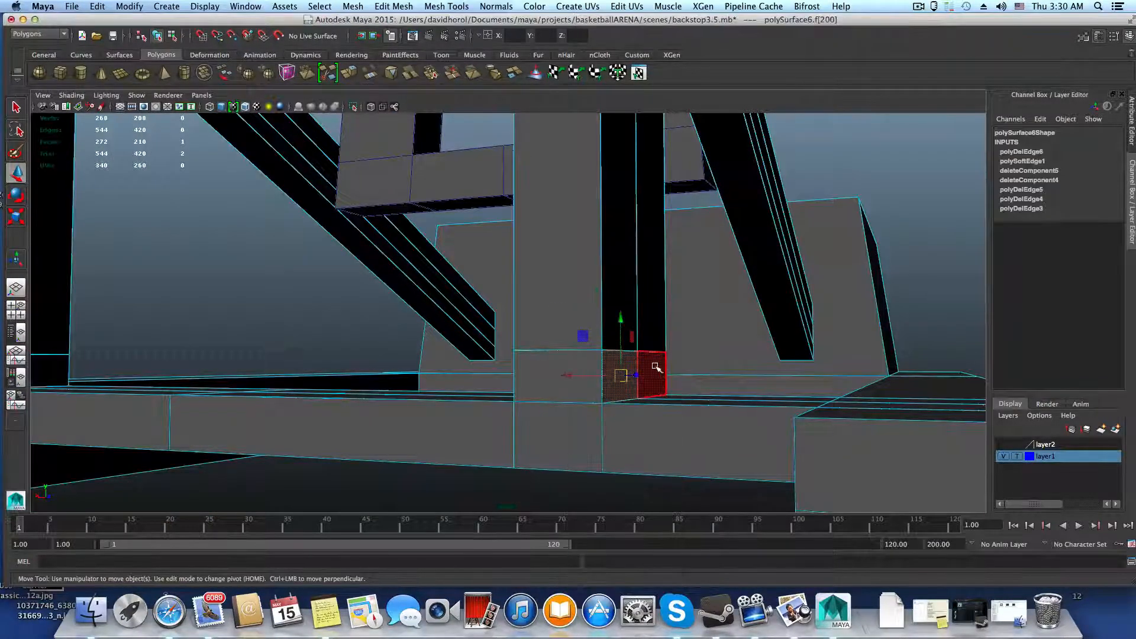
{"action": "left_click_drag", "start_coordinate": [679, 374], "coordinate": [613, 388], "text": "alt"}
{"action": "double_click", "coordinate": [521, 384], "text": "shift"}
{"action": "key", "text": "Delete"}
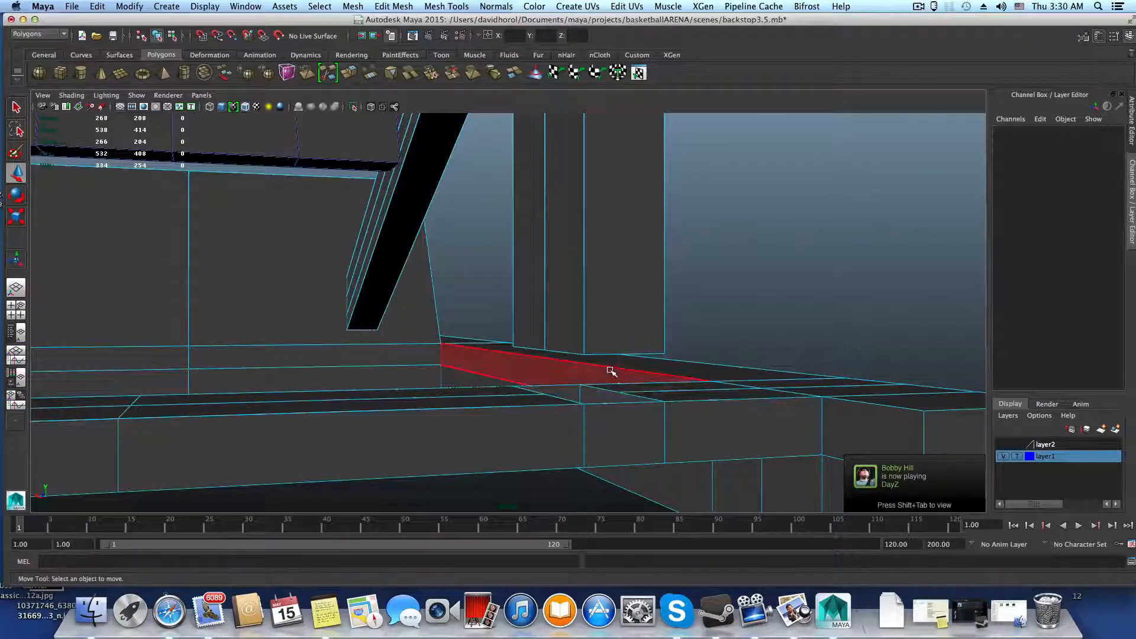
- Try deleting a long side face of the second upright above the gap, and undo the deletion
{"action": "left_click_drag", "start_coordinate": [611, 335], "coordinate": [508, 333], "text": "alt"}
{"action": "left_click_drag", "start_coordinate": [580, 320], "coordinate": [581, 322], "text": "alt"}
{"action": "left_click", "coordinate": [581, 322]}
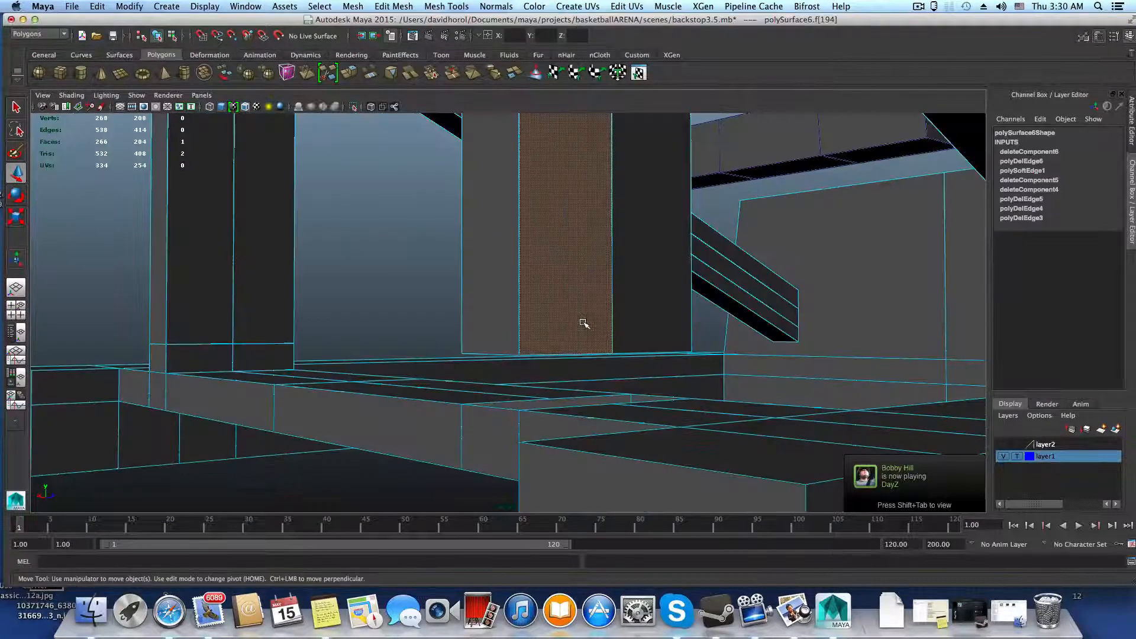
{"action": "key", "text": "z"}
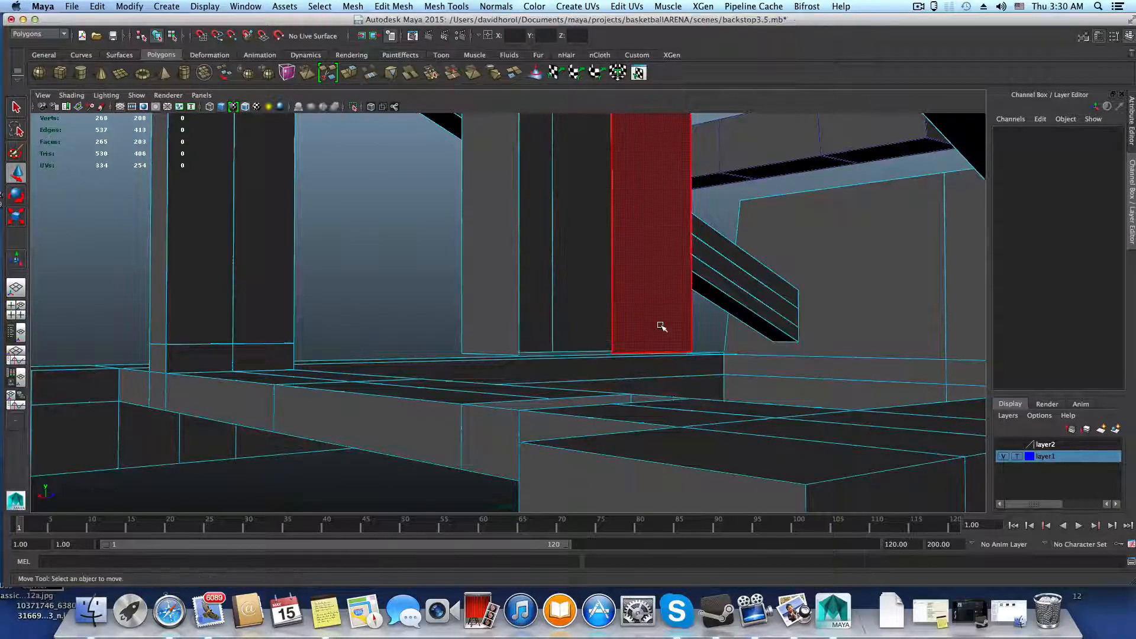
{"action": "key", "text": "shift+z"}
- Delete the ring of six short faces at the bottom of the first upright, just above the base crossbar
{"action": "left_click_drag", "start_coordinate": [652, 331], "coordinate": [355, 360], "text": "alt"}
{"action": "left_click", "coordinate": [382, 350]}
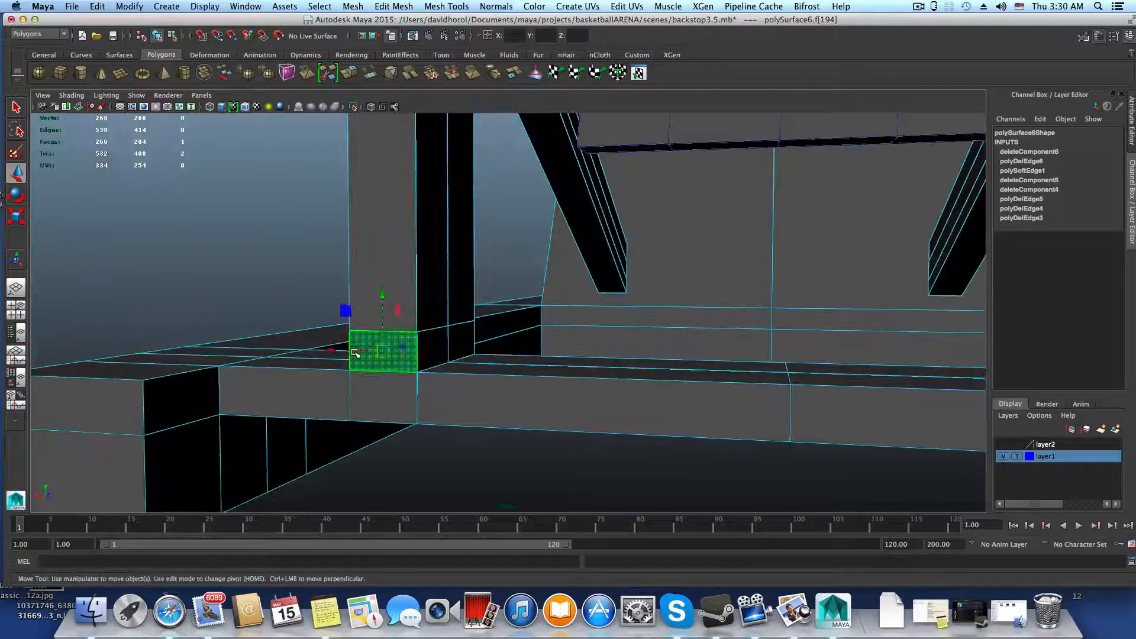
{"action": "left_click", "coordinate": [435, 352], "text": "shift"}
{"action": "left_click_drag", "start_coordinate": [436, 355], "coordinate": [514, 357], "text": "alt"}
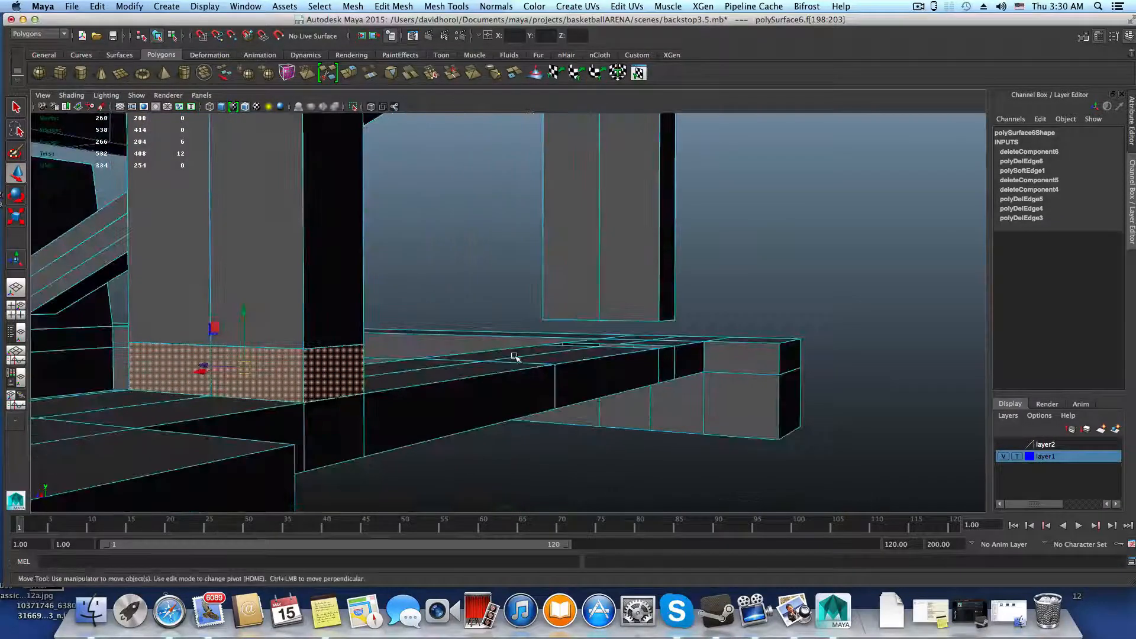
{"action": "key", "text": "Delete"}
- Weld the second upright's six bottom vertices to the matching vertices around the base crossbar opening with the Merge Vertex Tool
{"action": "left_click_drag", "start_coordinate": [629, 269], "coordinate": [591, 323], "text": "alt"}
{"action": "left_click", "coordinate": [441, 6]}
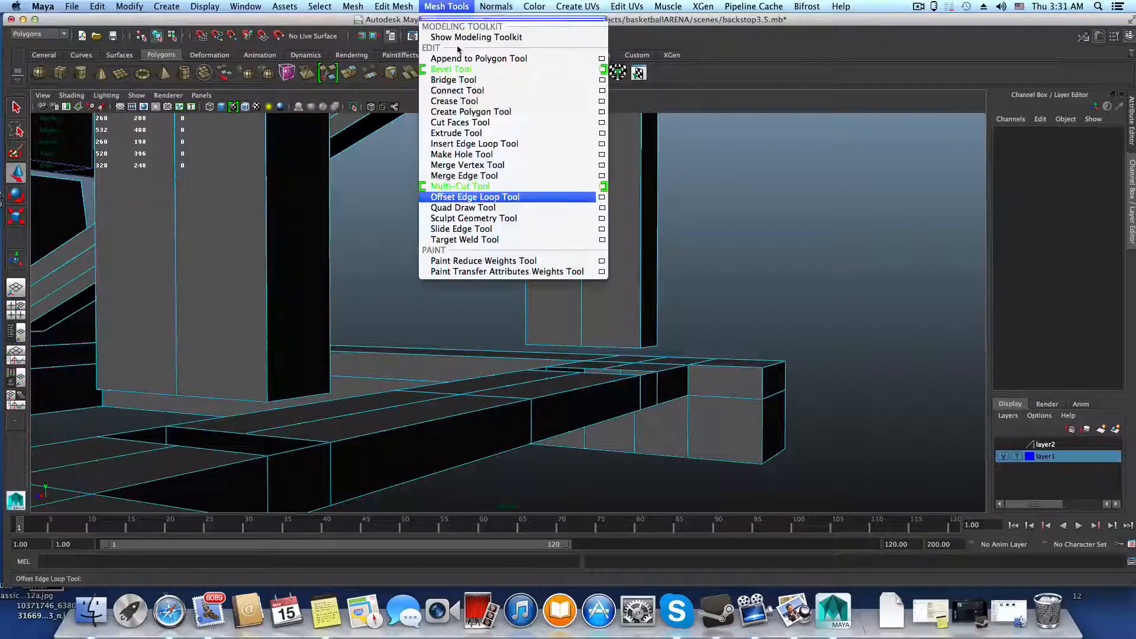
{"action": "left_click", "coordinate": [467, 165]}
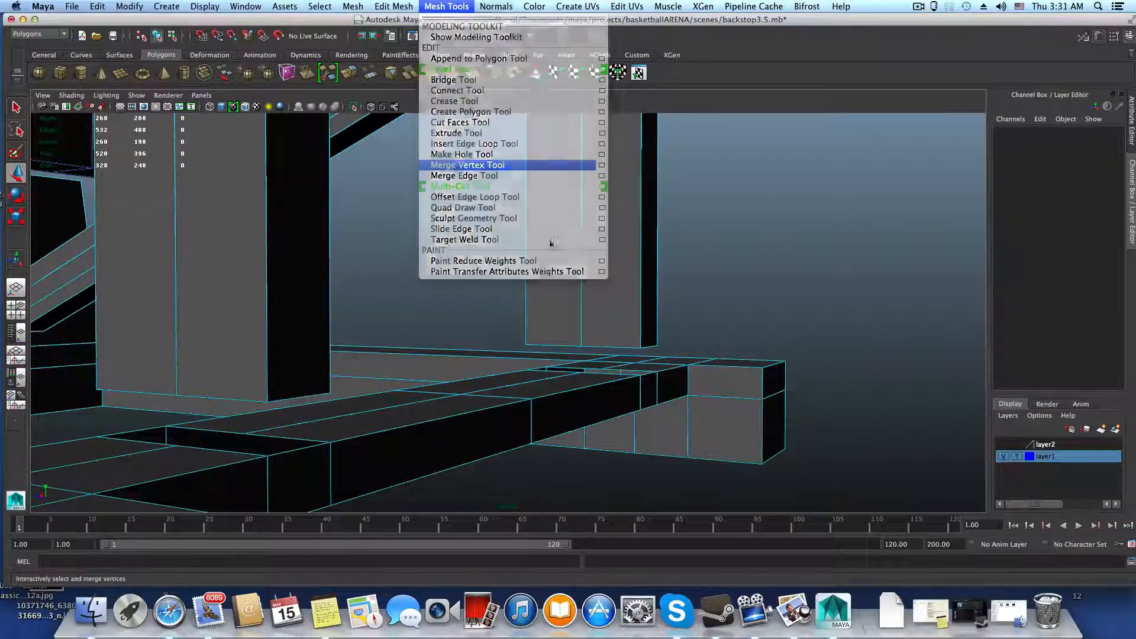
{"action": "left_click_drag", "start_coordinate": [672, 393], "coordinate": [360, 365], "text": "alt"}
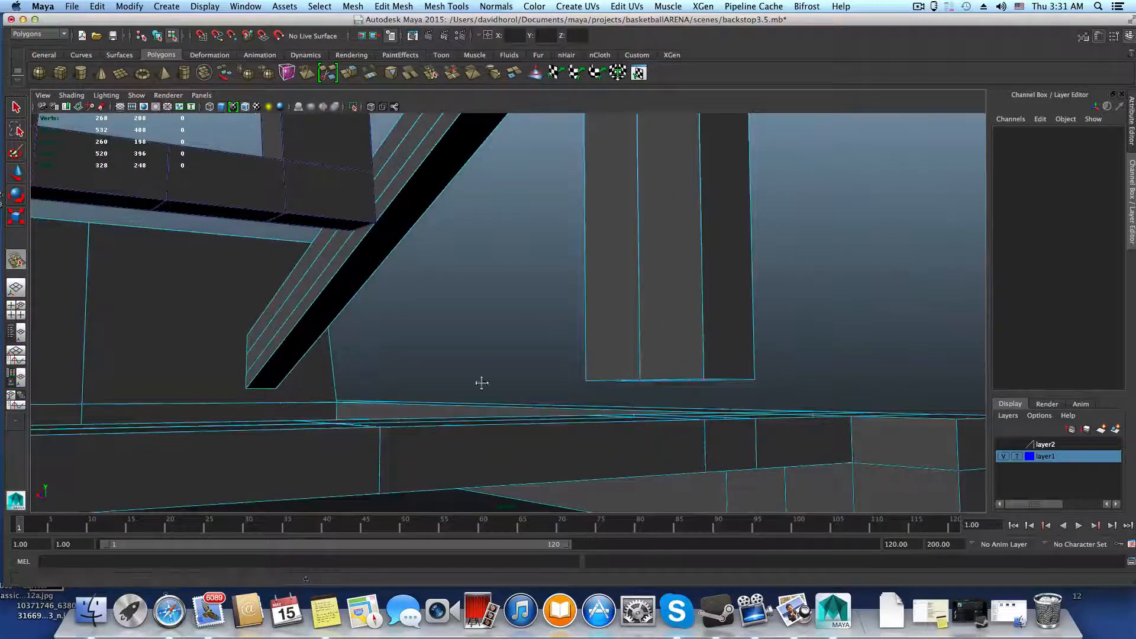
{"action": "left_click_drag", "start_coordinate": [479, 382], "coordinate": [491, 370], "text": "alt"}
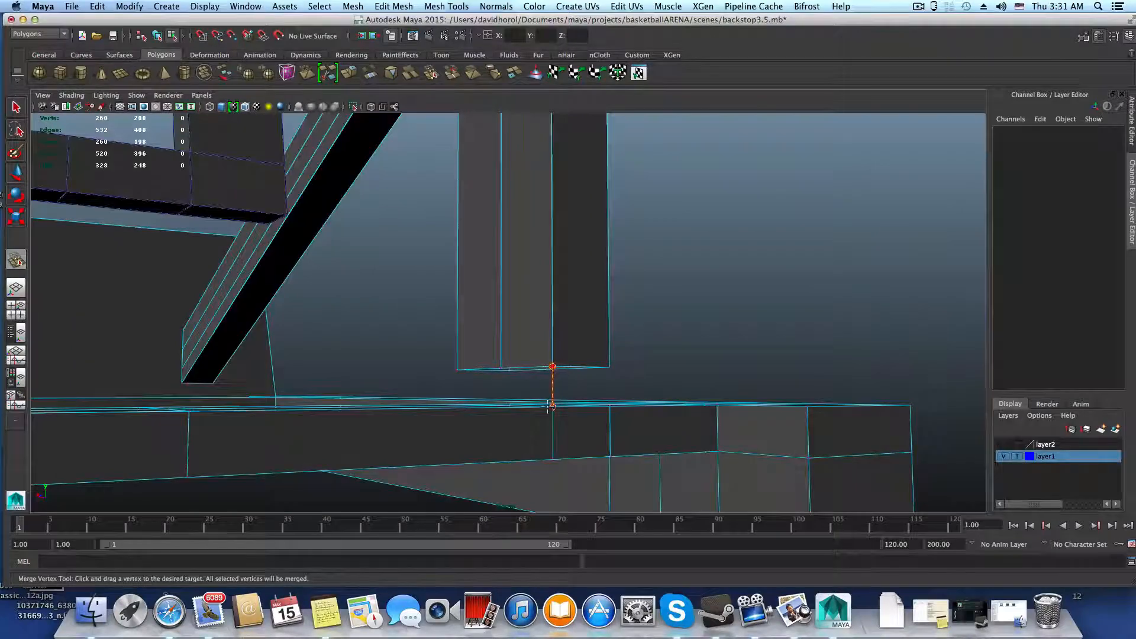
{"action": "left_click_drag", "start_coordinate": [550, 406], "coordinate": [694, 322]}
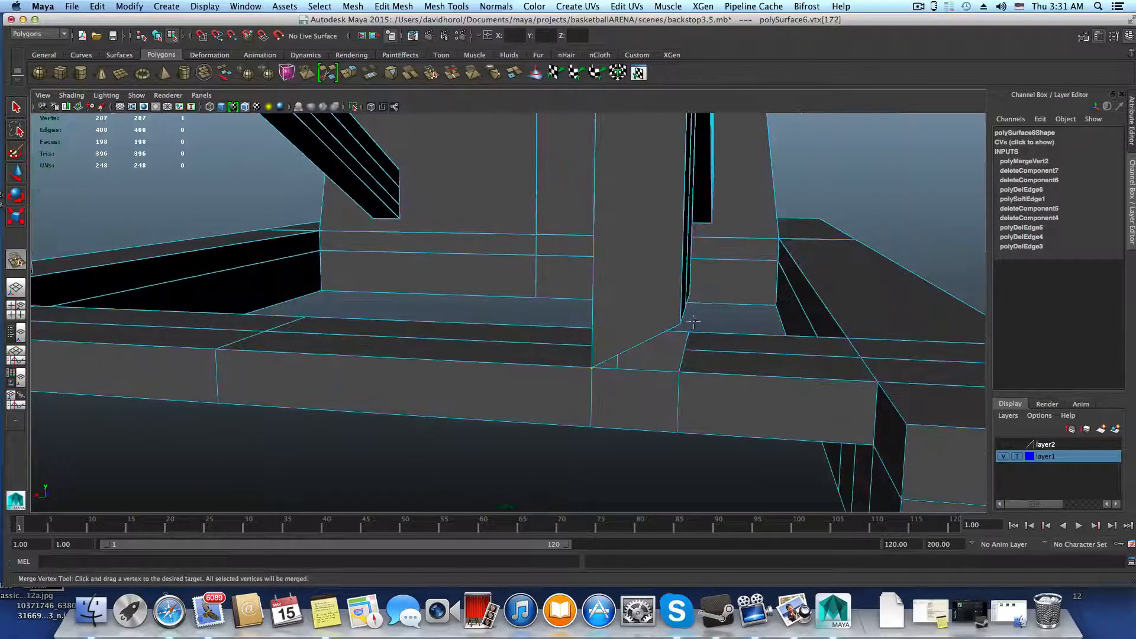
{"action": "left_click_drag", "start_coordinate": [675, 377], "coordinate": [429, 355]}
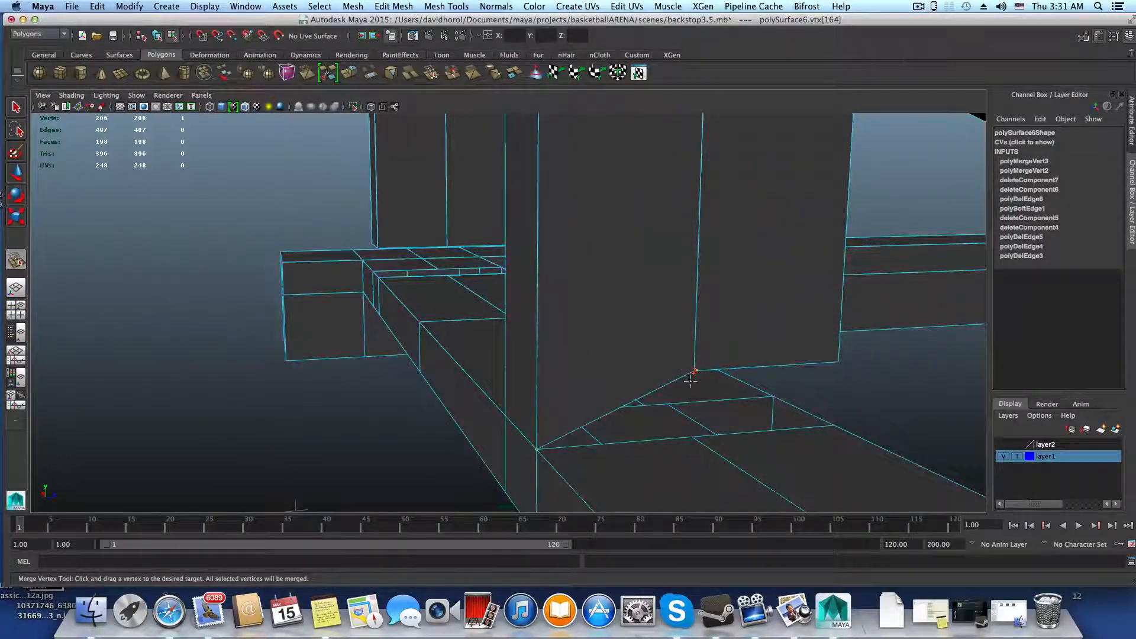
{"action": "left_click_drag", "start_coordinate": [691, 432], "coordinate": [693, 436]}
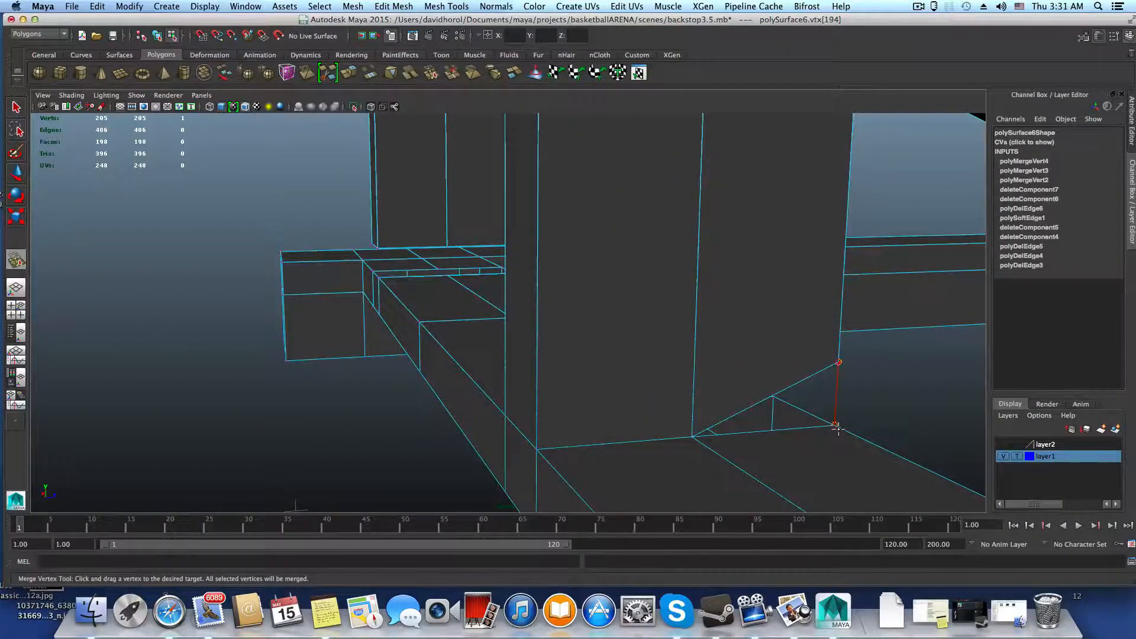
{"action": "left_click_drag", "start_coordinate": [836, 428], "coordinate": [747, 272]}
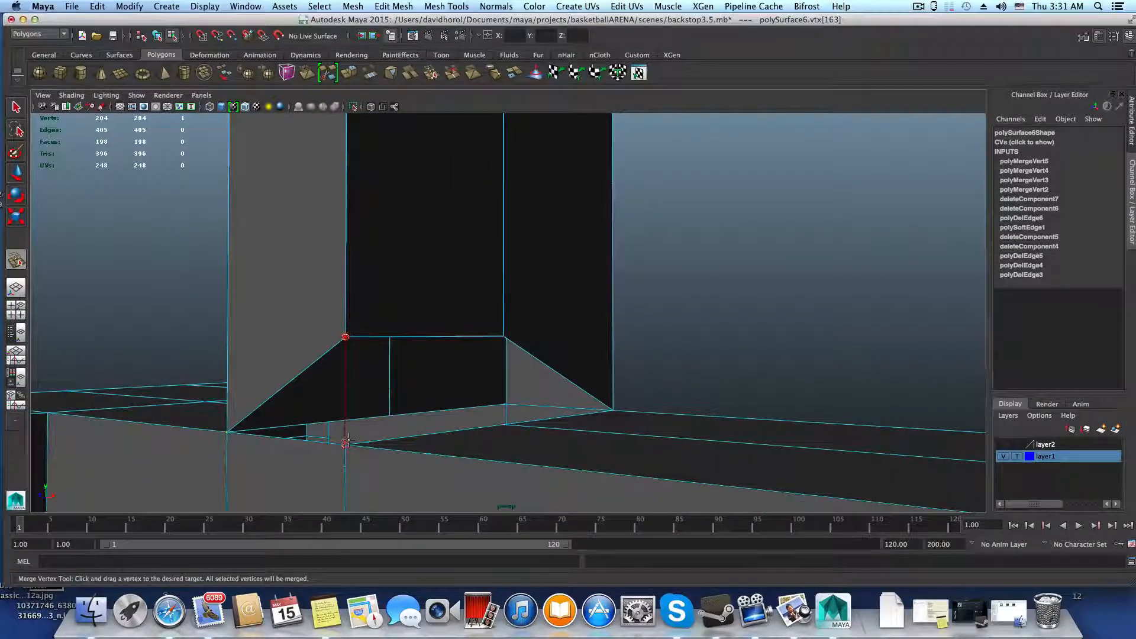
{"action": "left_click_drag", "start_coordinate": [349, 441], "coordinate": [346, 443]}
{"action": "left_click_drag", "start_coordinate": [514, 419], "coordinate": [482, 281]}
- Weld the first upright's six bottom vertices to the matching vertices around its base crossbar opening with the Merge Vertex Tool
{"action": "right_click_drag", "start_coordinate": [420, 289], "coordinate": [540, 361], "text": "alt"}
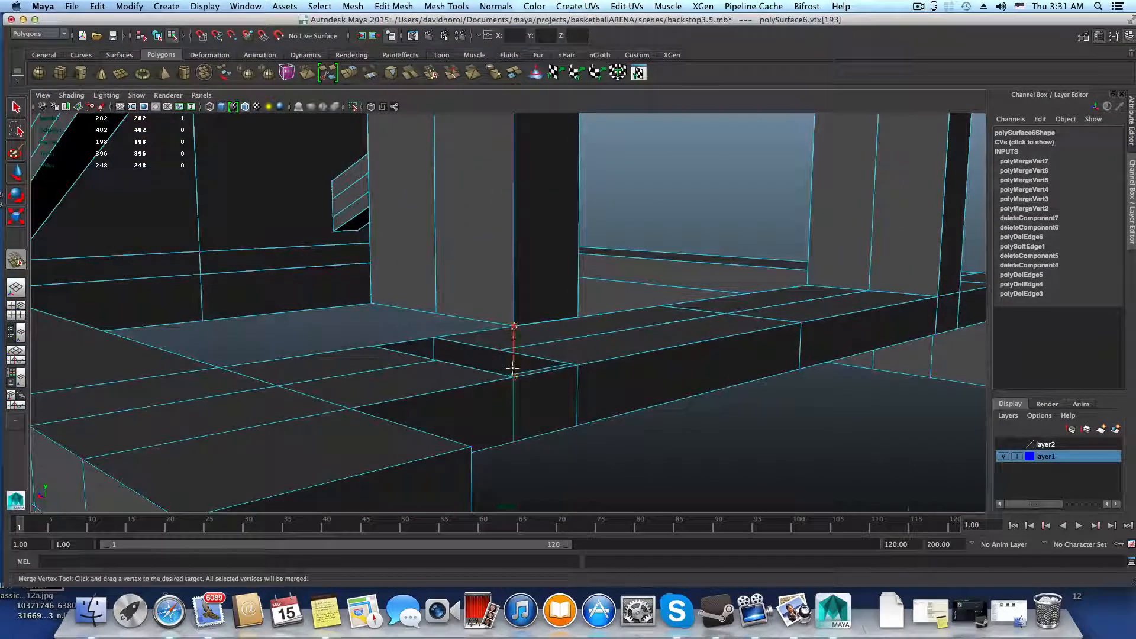
{"action": "left_click_drag", "start_coordinate": [512, 368], "coordinate": [513, 376]}
{"action": "left_click_drag", "start_coordinate": [435, 353], "coordinate": [436, 358]}
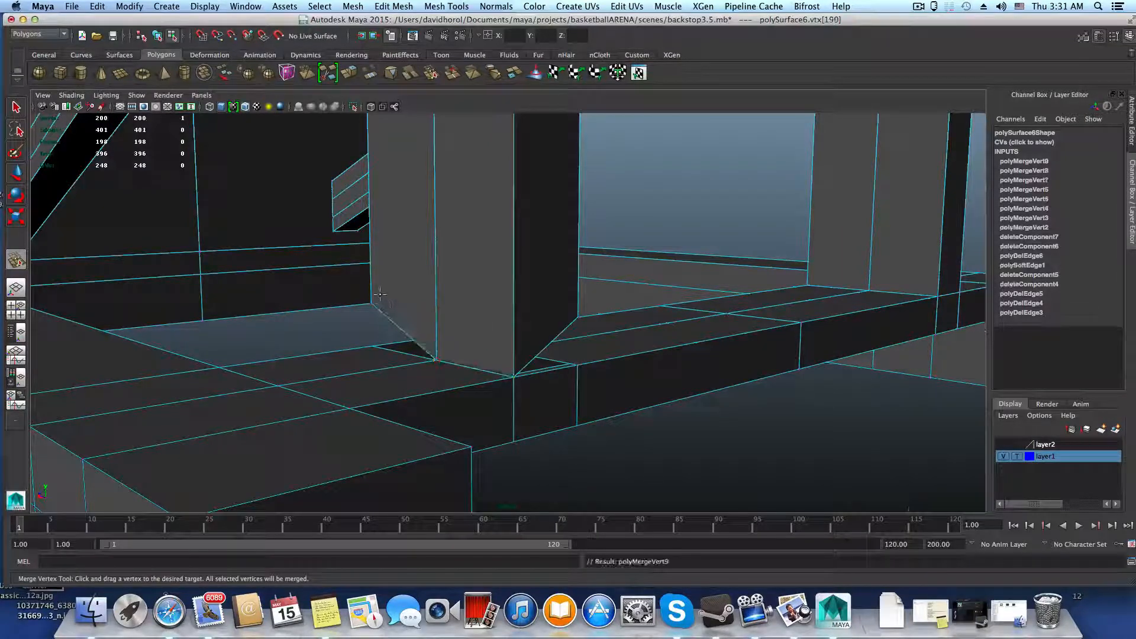
{"action": "left_click_drag", "start_coordinate": [372, 317], "coordinate": [374, 346]}
{"action": "left_click_drag", "start_coordinate": [556, 353], "coordinate": [367, 347], "text": "alt"}
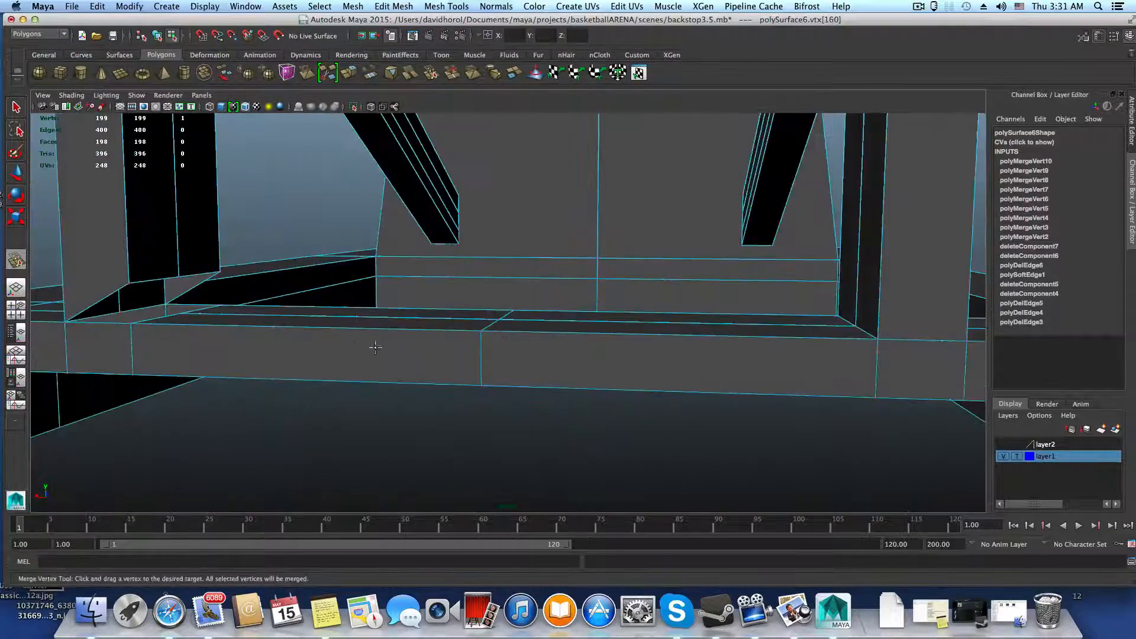
{"action": "middle_click_drag", "start_coordinate": [375, 345], "coordinate": [550, 378], "text": "alt"}
{"action": "left_click_drag", "start_coordinate": [333, 357], "coordinate": [524, 449]}
- Finish vertex merging and return the backstop mesh to object selection with the Move Tool active
{"action": "scroll", "coordinate": [425, 361], "scroll_direction": "down", "scroll_amount": 5}
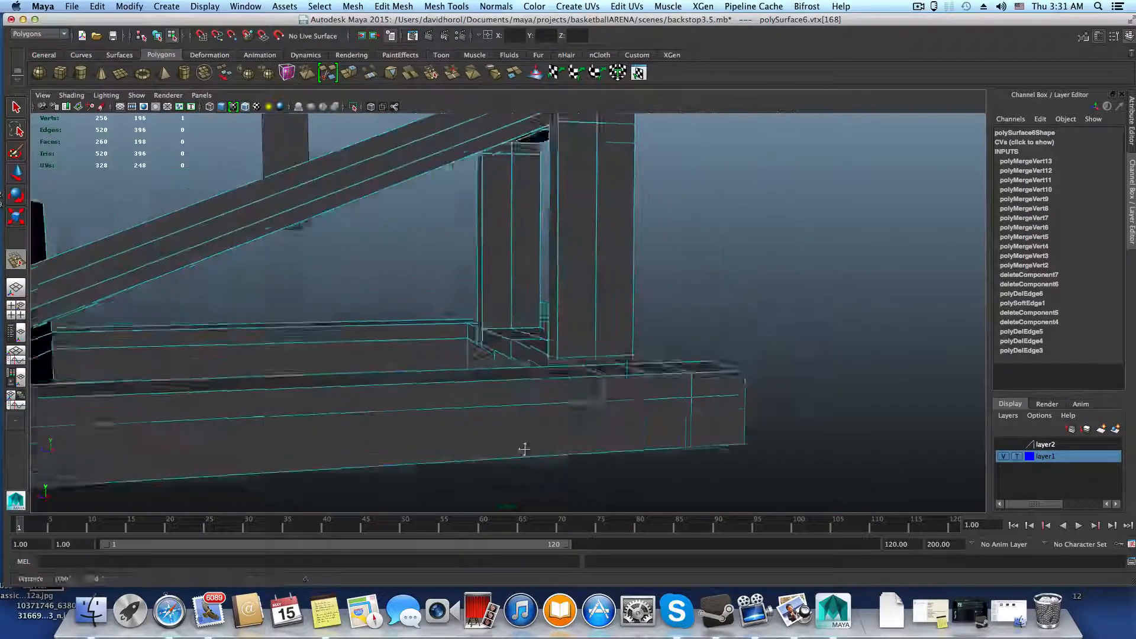
{"action": "scroll", "coordinate": [525, 449], "scroll_direction": "down", "scroll_amount": 5}
{"action": "mouse_move", "coordinate": [465, 392]}
{"action": "left_mouse_down", "text": "alt"}
{"action": "mouse_move", "coordinate": [458, 415]}
{"action": "mouse_move", "coordinate": [363, 412]}
{"action": "mouse_move", "coordinate": [552, 392]}
{"action": "mouse_move", "coordinate": [473, 379]}
{"action": "left_mouse_up", "text": "alt"}
{"action": "scroll", "coordinate": [417, 365], "scroll_direction": "up", "scroll_amount": 3}
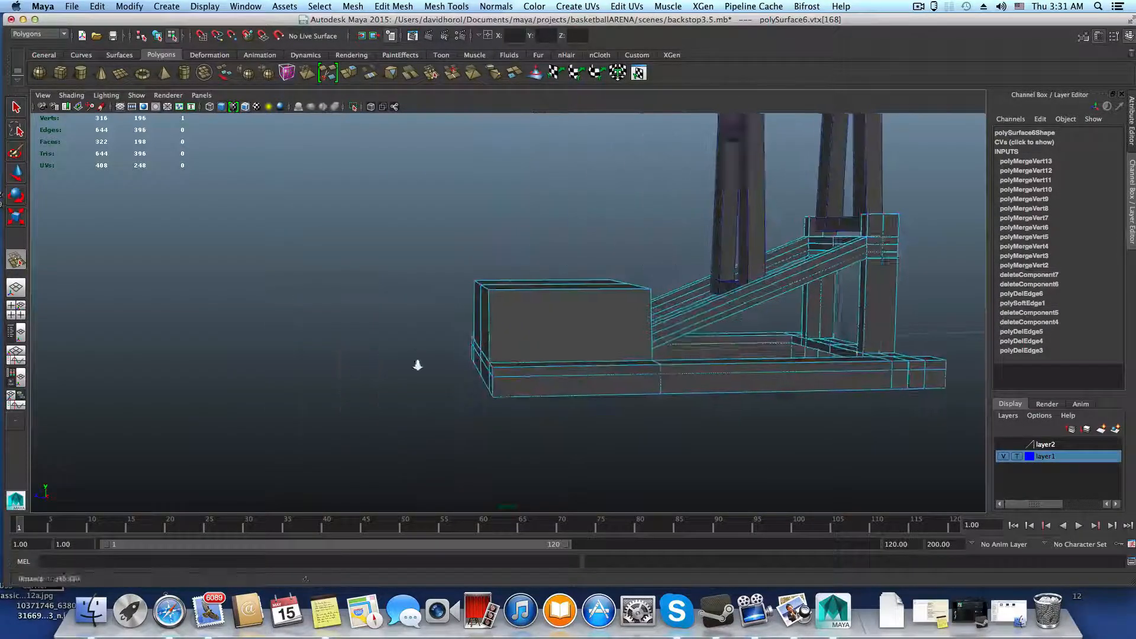
{"action": "scroll", "coordinate": [418, 365], "scroll_direction": "up", "scroll_amount": 5}
{"action": "middle_click_drag", "start_coordinate": [533, 411], "coordinate": [424, 363], "text": "alt"}
{"action": "left_click_drag", "start_coordinate": [479, 373], "coordinate": [407, 384], "text": "alt"}
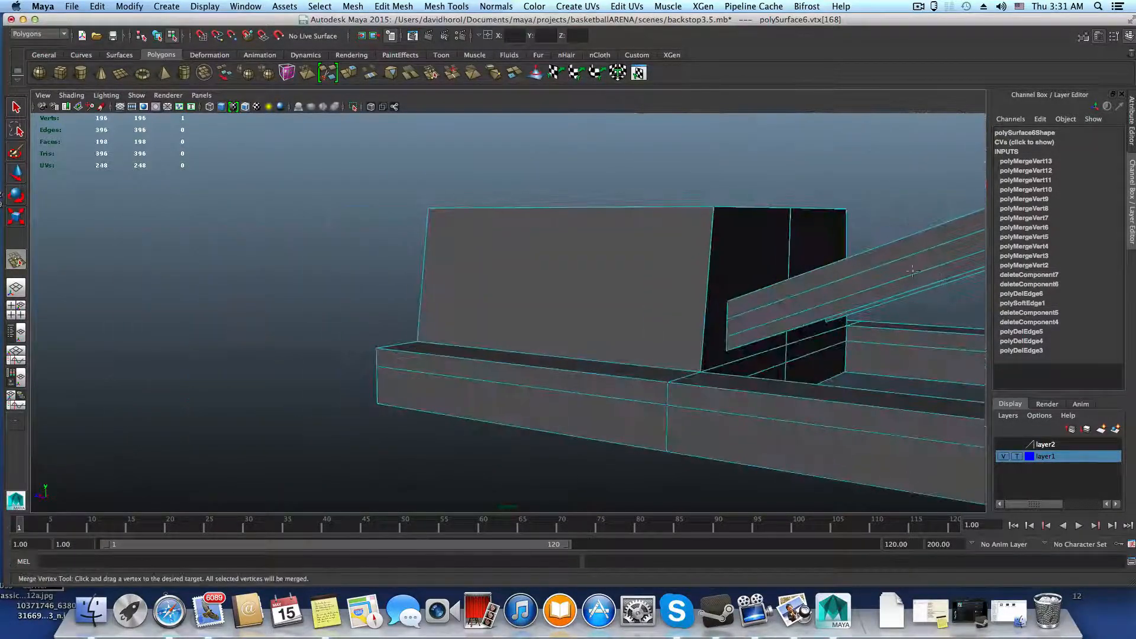
{"action": "left_click_drag", "start_coordinate": [863, 283], "coordinate": [542, 409], "text": "alt"}
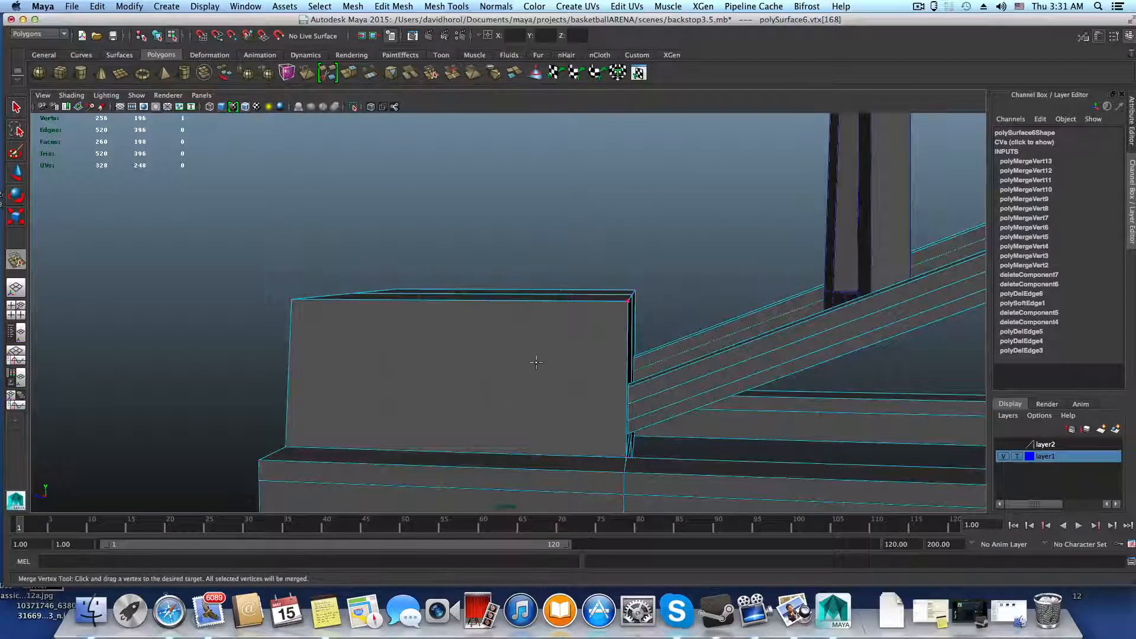
{"action": "right_click_drag", "start_coordinate": [536, 362], "coordinate": [456, 350]}
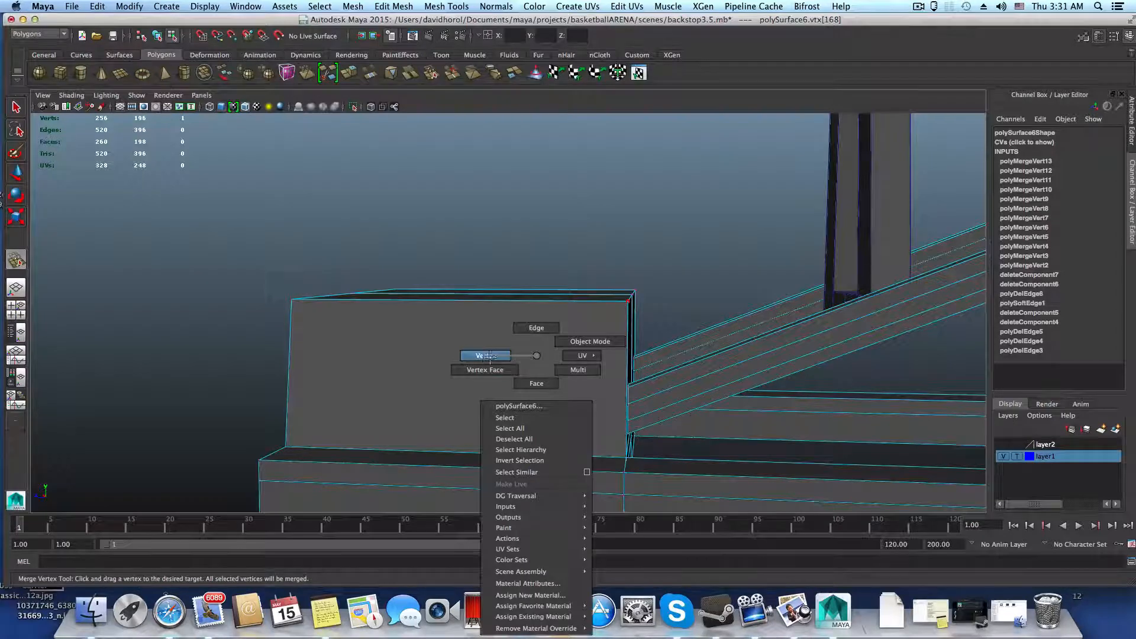
{"action": "right_click_drag", "start_coordinate": [537, 355], "coordinate": [590, 342]}
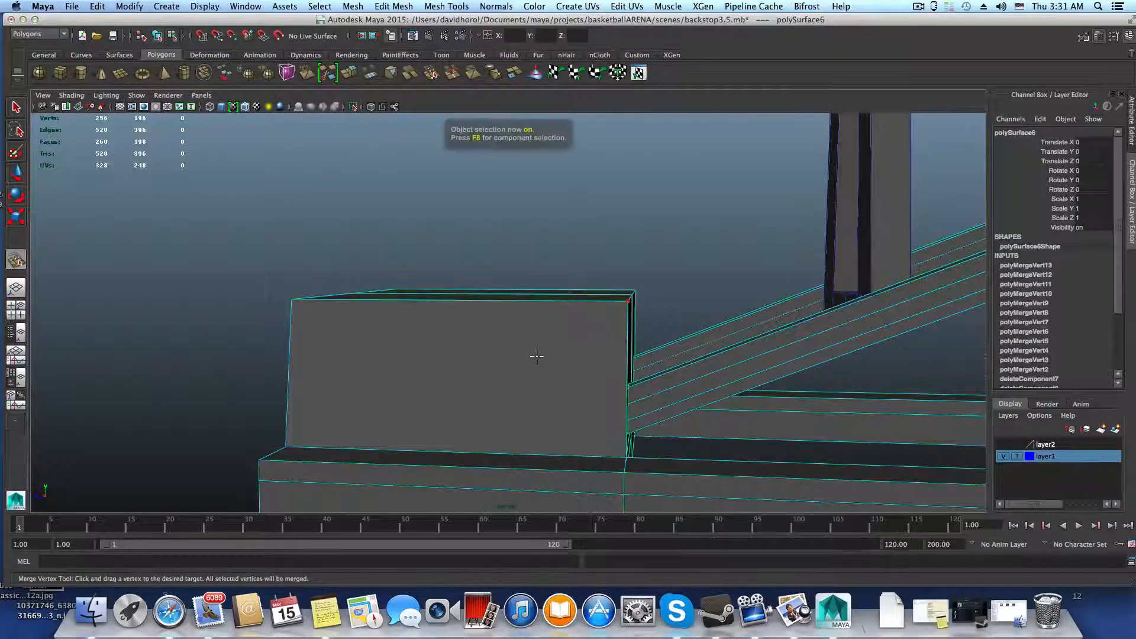
{"action": "left_click", "coordinate": [17, 179]}
- Insert a horizontal edge loop around the weight box near the height of the diagonal brace's upper end corner
{"action": "left_click_drag", "start_coordinate": [484, 355], "coordinate": [464, 365], "text": "alt"}
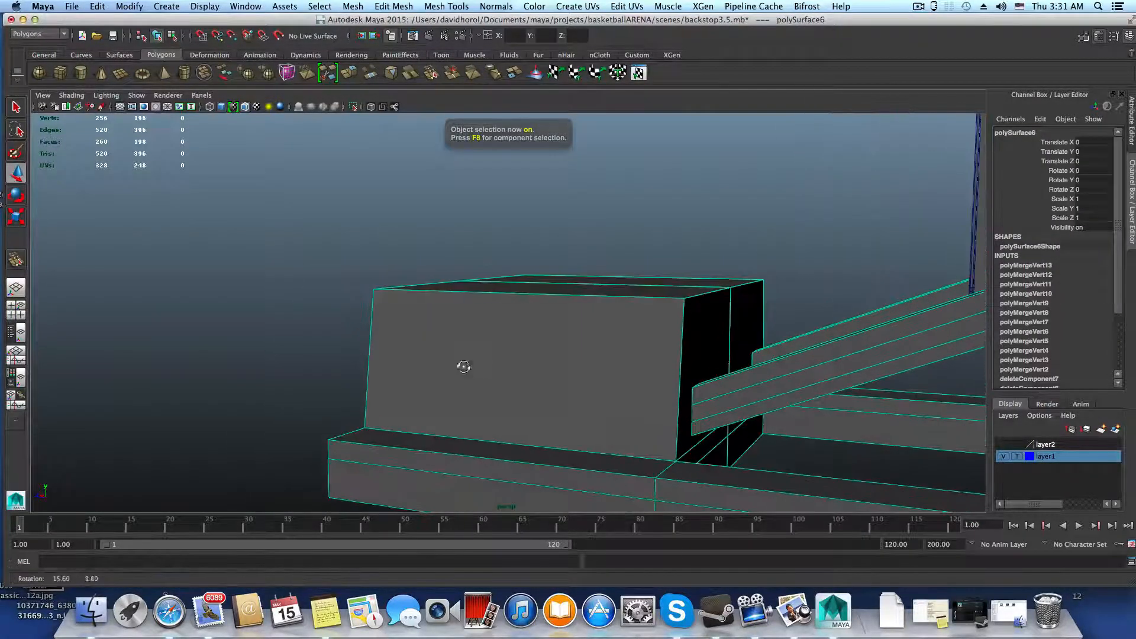
{"action": "middle_click_drag", "start_coordinate": [464, 365], "coordinate": [388, 360], "text": "alt"}
{"action": "right_click_drag", "start_coordinate": [388, 361], "coordinate": [557, 384], "text": "alt"}
{"action": "middle_click_drag", "start_coordinate": [459, 363], "coordinate": [522, 376], "text": "alt"}
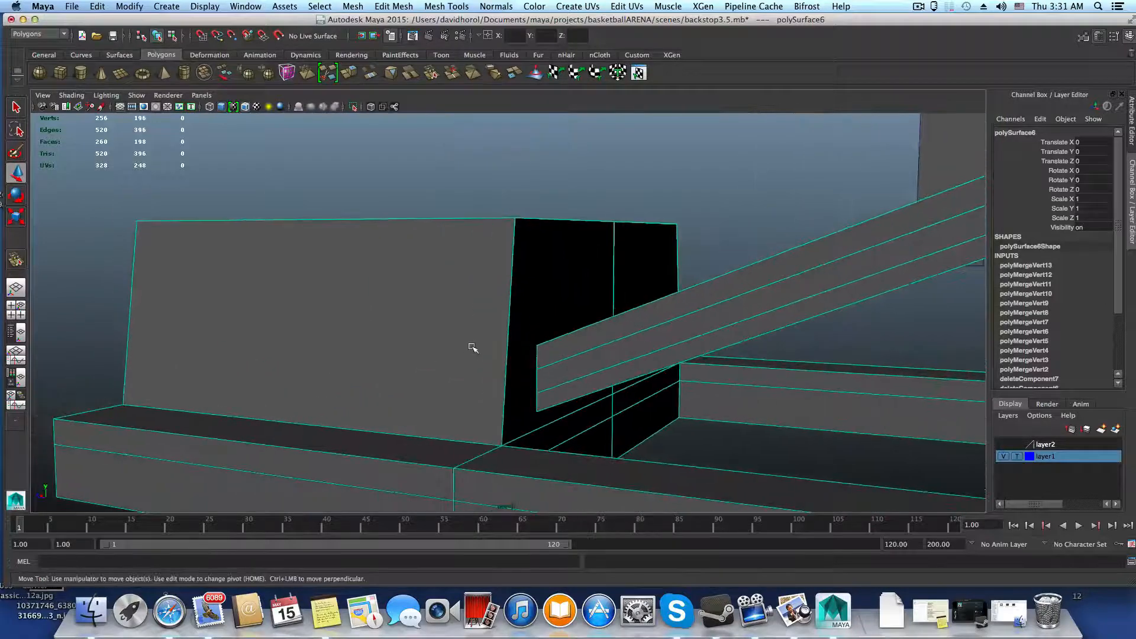
{"action": "right_click_drag", "start_coordinate": [473, 348], "coordinate": [417, 340], "text": "shift"}
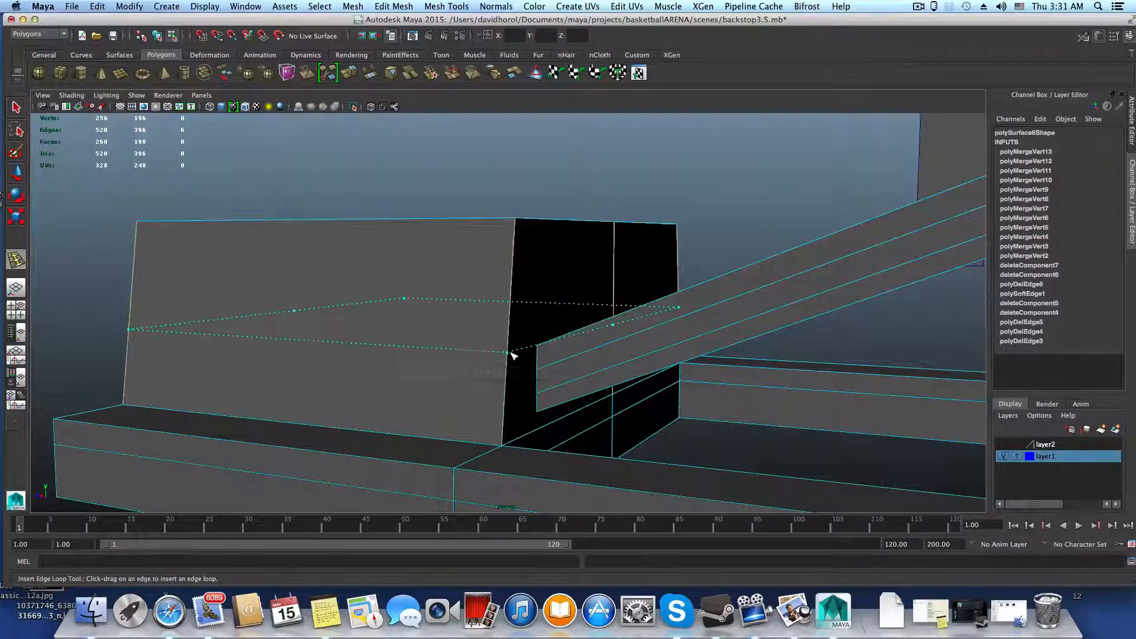
{"action": "left_click", "coordinate": [512, 353]}
- Switch the mesh to vertex selection and try selecting the weight box's new edge loop vertices as a group
{"action": "left_click_drag", "start_coordinate": [512, 355], "coordinate": [566, 387], "text": "alt"}
{"action": "middle_click_drag", "start_coordinate": [566, 386], "coordinate": [758, 378], "text": "alt"}
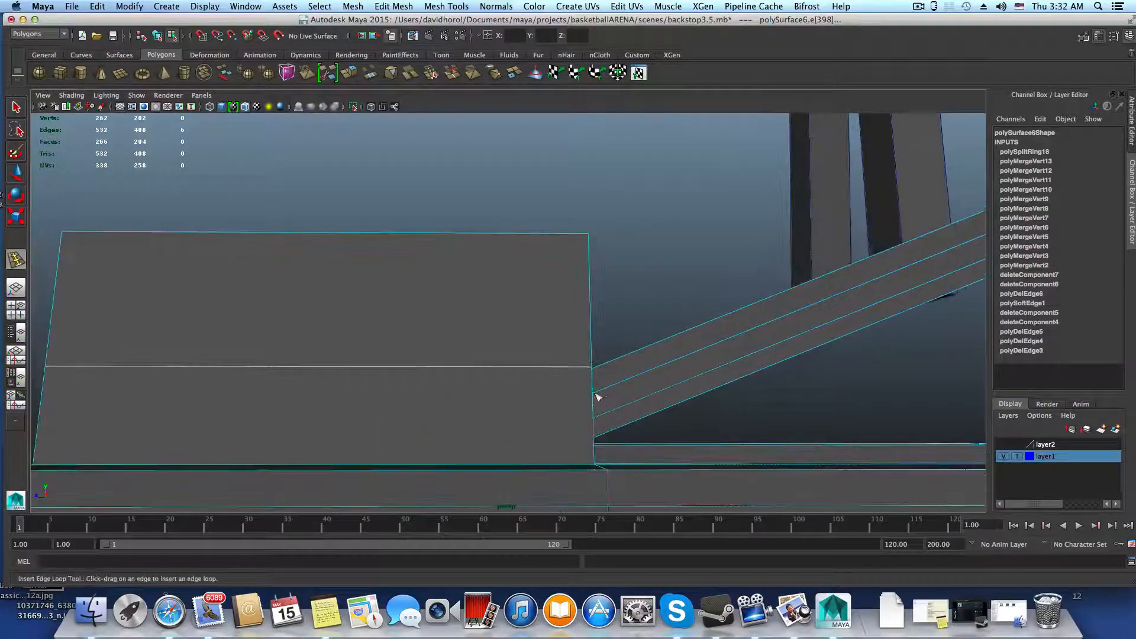
{"action": "left_click_drag", "start_coordinate": [597, 397], "coordinate": [507, 396], "text": "alt"}
{"action": "right_click_drag", "start_coordinate": [552, 356], "coordinate": [492, 354]}
{"action": "left_click_drag", "start_coordinate": [432, 355], "coordinate": [456, 356], "text": "alt"}
{"action": "middle_click_drag", "start_coordinate": [486, 357], "coordinate": [541, 347], "text": "alt"}
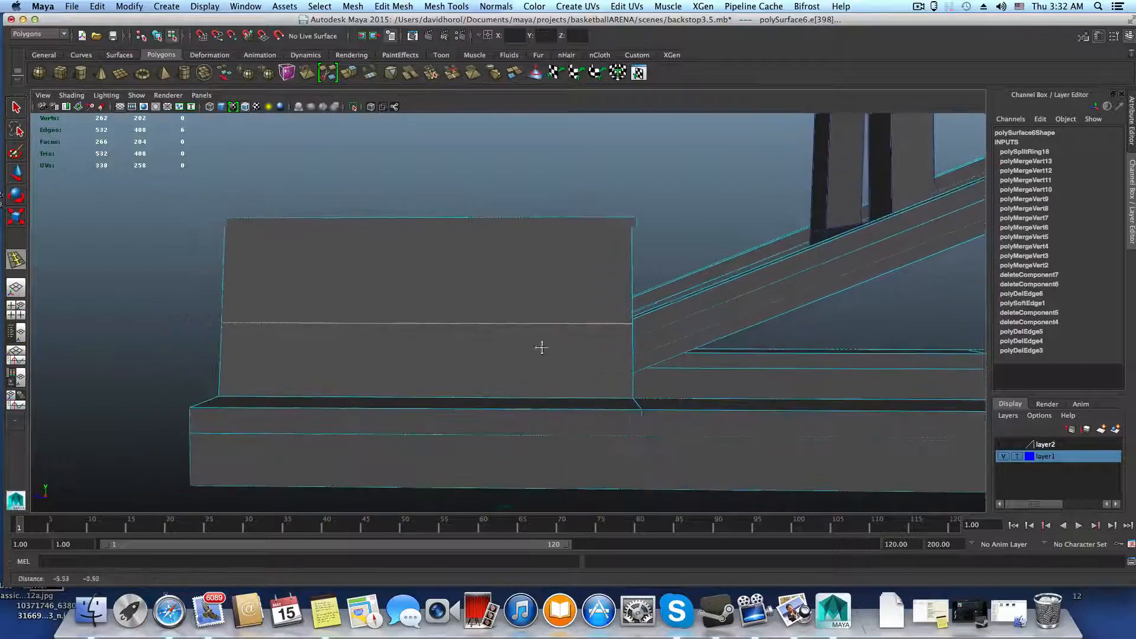
{"action": "left_click_drag", "start_coordinate": [542, 348], "coordinate": [543, 355], "text": "alt"}
{"action": "right_click_drag", "start_coordinate": [549, 350], "coordinate": [510, 351]}
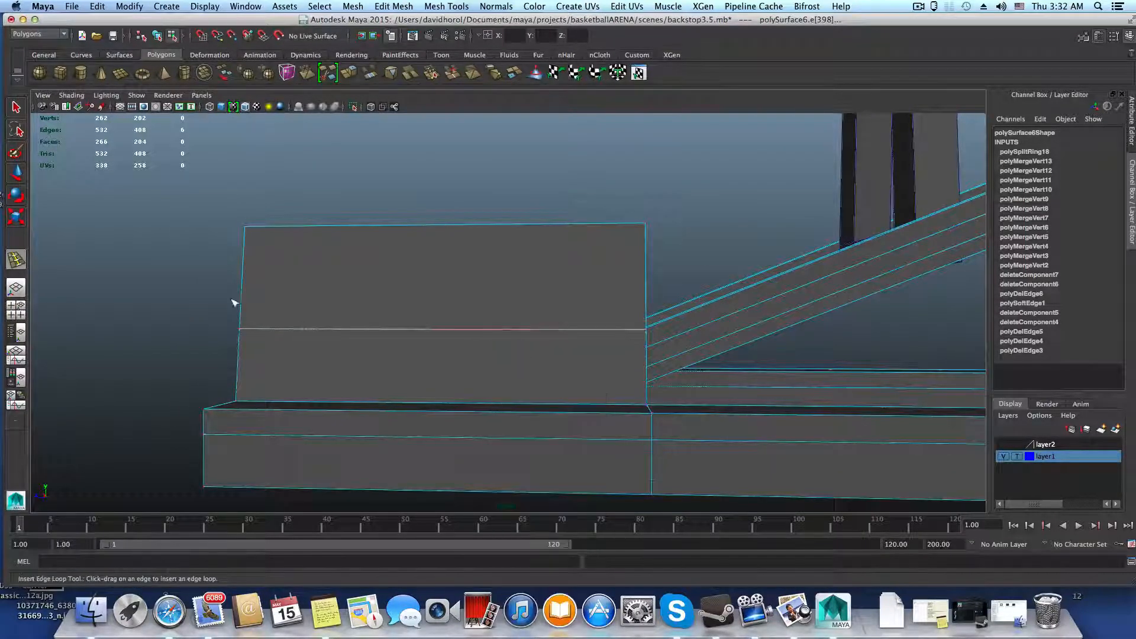
{"action": "left_click", "coordinate": [18, 116]}
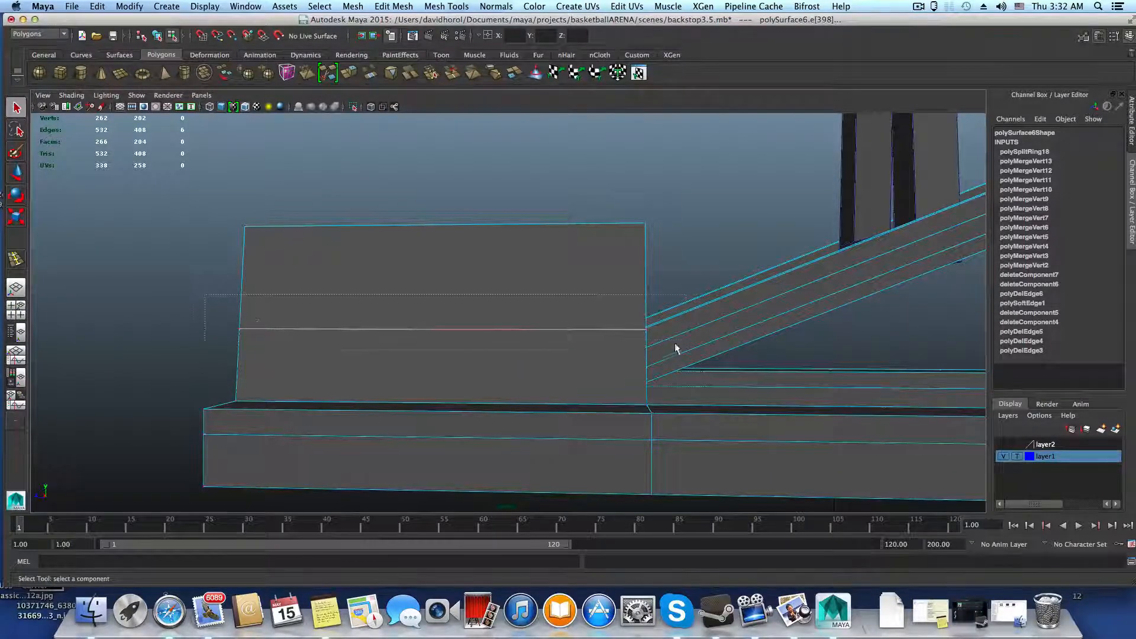
{"action": "left_click_drag", "start_coordinate": [676, 348], "coordinate": [643, 363]}
- Select the six vertices of the weight box's new edge loop and snap them vertically to the diagonal brace's upper end corner
{"action": "left_click", "coordinate": [721, 331]}
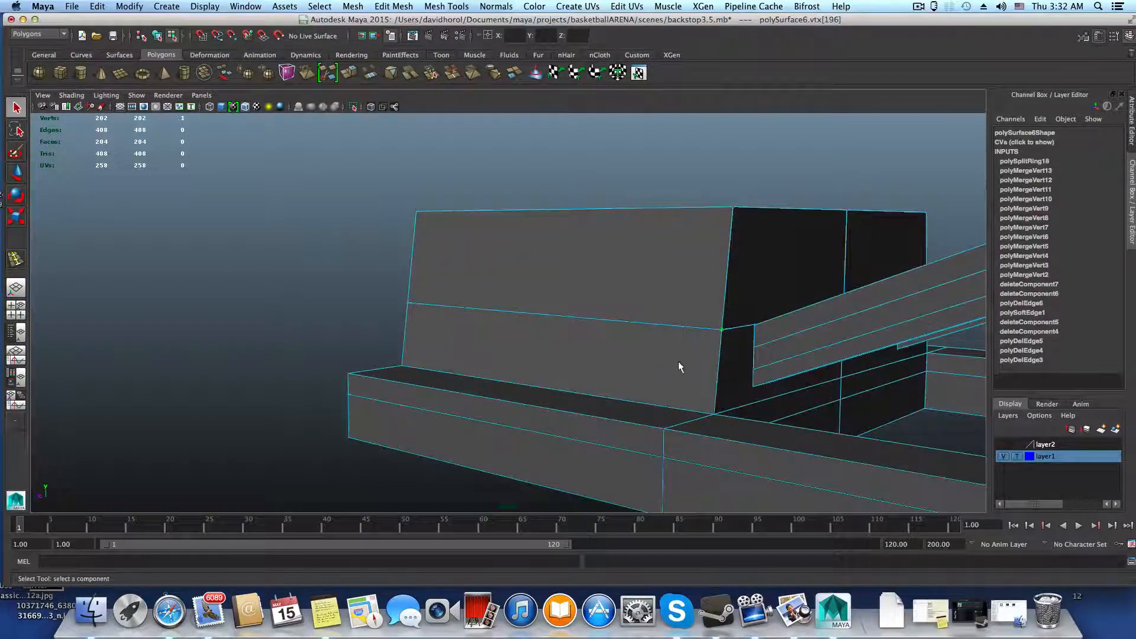
{"action": "scroll", "coordinate": [680, 364], "scroll_direction": "up", "scroll_amount": 10}
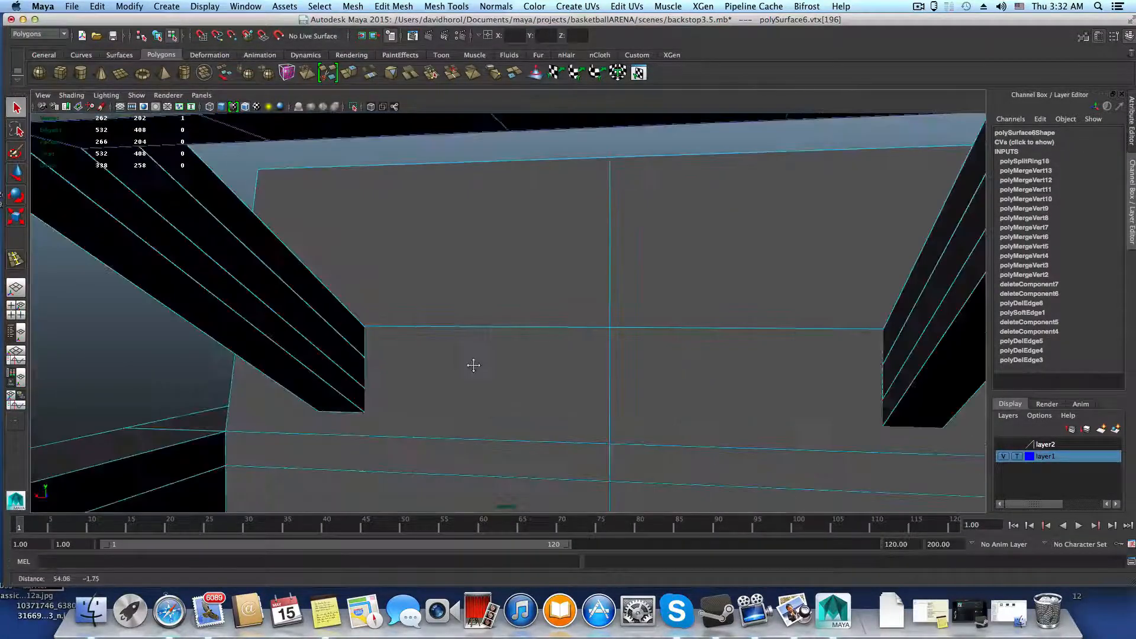
{"action": "middle_click_drag", "start_coordinate": [473, 365], "coordinate": [498, 367], "text": "alt"}
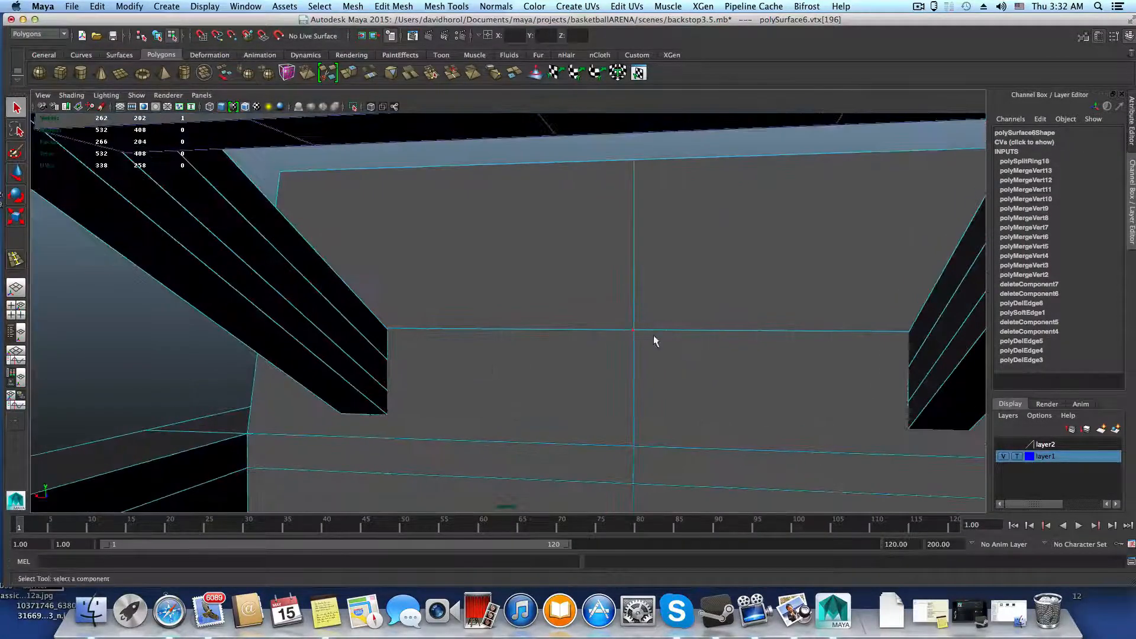
{"action": "left_click", "coordinate": [637, 330], "text": "shift"}
{"action": "left_click_drag", "start_coordinate": [651, 338], "coordinate": [590, 407], "text": "alt"}
{"action": "left_click_drag", "start_coordinate": [731, 411], "coordinate": [627, 407], "text": "alt"}
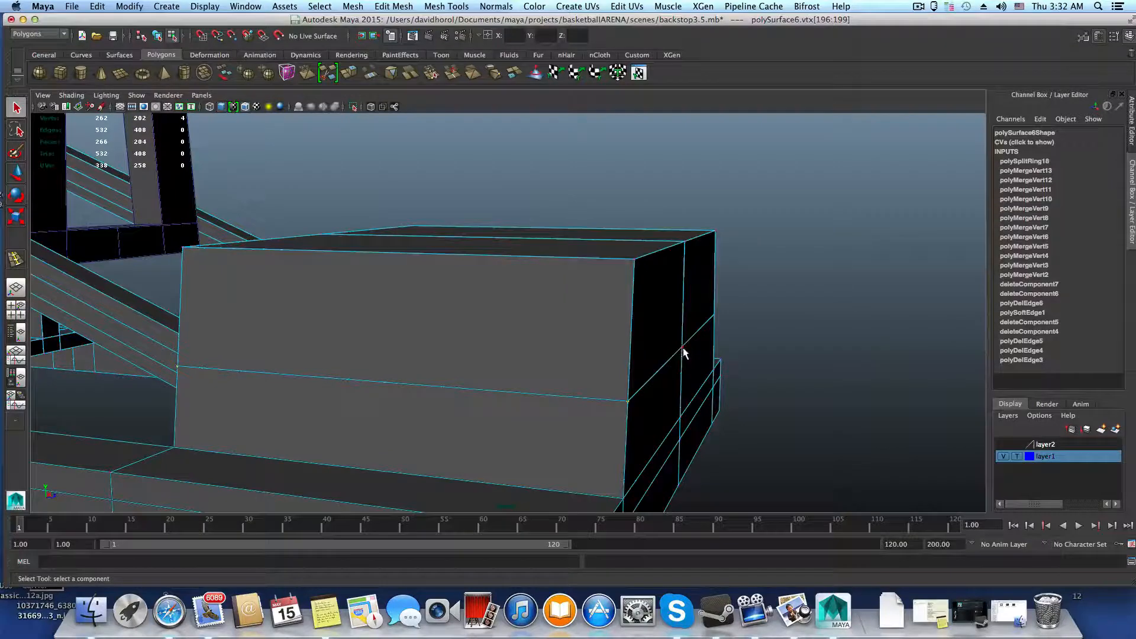
{"action": "left_click", "coordinate": [714, 314], "text": "shift"}
{"action": "left_click_drag", "start_coordinate": [705, 322], "coordinate": [762, 410], "text": "alt"}
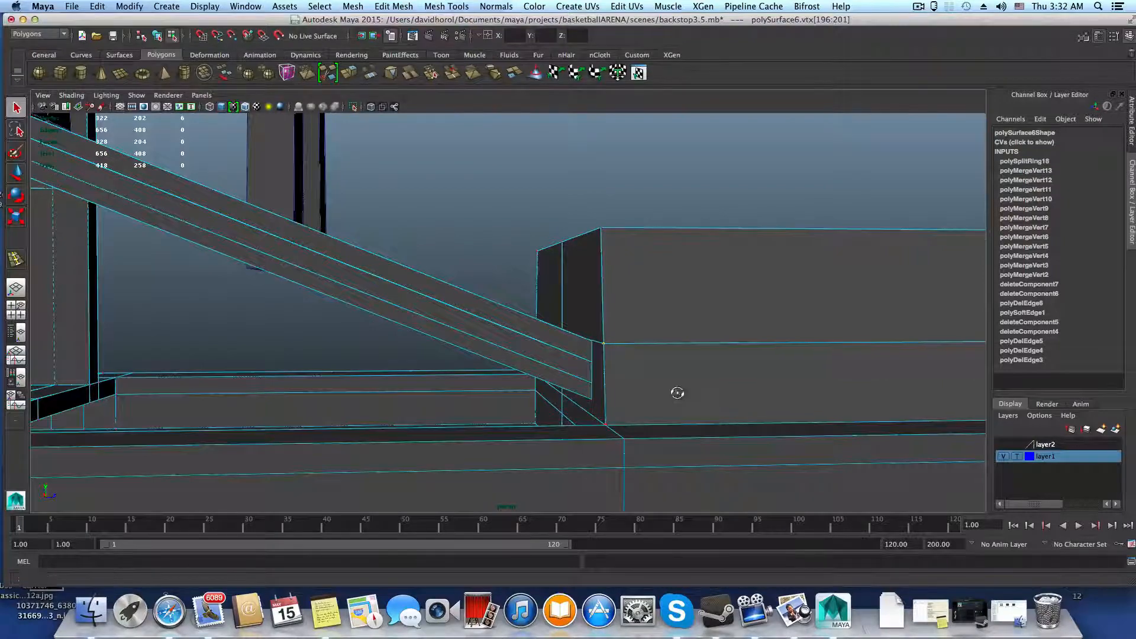
{"action": "mouse_move", "coordinate": [678, 393]}
{"action": "left_mouse_down", "text": "alt"}
{"action": "mouse_move", "coordinate": [690, 398]}
{"action": "mouse_move", "coordinate": [679, 407]}
{"action": "left_mouse_up", "text": "alt"}
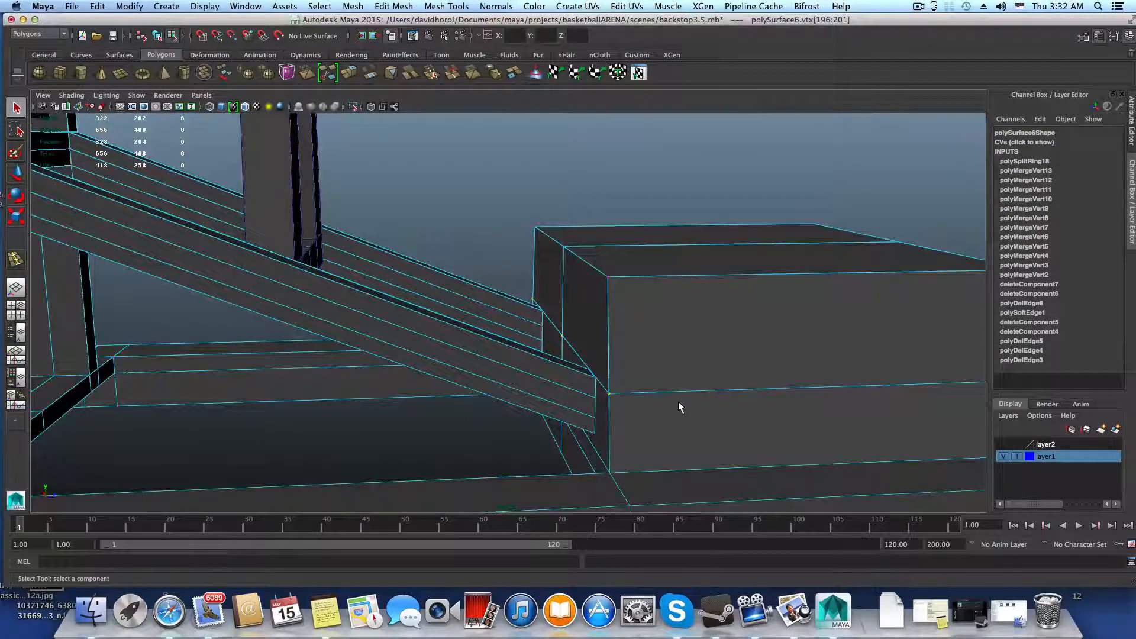
{"action": "key", "text": "w"}
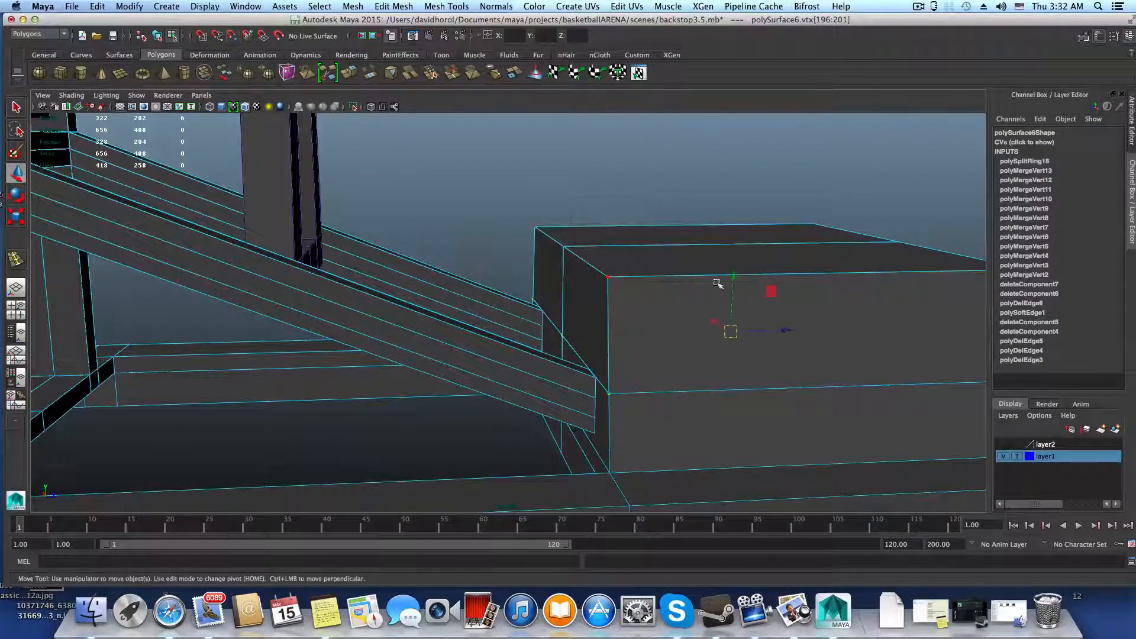
{"action": "left_click_drag", "start_coordinate": [733, 276], "coordinate": [736, 269]}
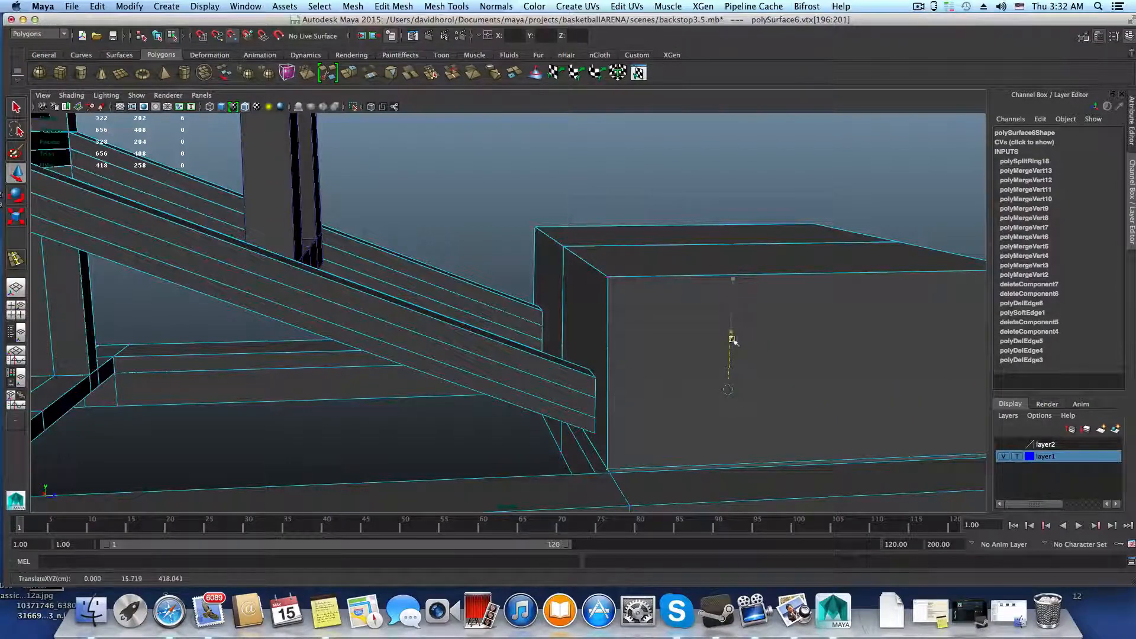
{"action": "left_click_drag", "start_coordinate": [732, 339], "coordinate": [262, 367]}
- Insert a second horizontal edge loop around the weight box, just below the first, near the brace end's next edge
{"action": "left_click_drag", "start_coordinate": [306, 325], "coordinate": [451, 332], "text": "alt"}
{"action": "left_click_drag", "start_coordinate": [400, 352], "coordinate": [527, 365], "text": "alt"}
{"action": "left_click_drag", "start_coordinate": [441, 347], "coordinate": [538, 372], "text": "alt"}
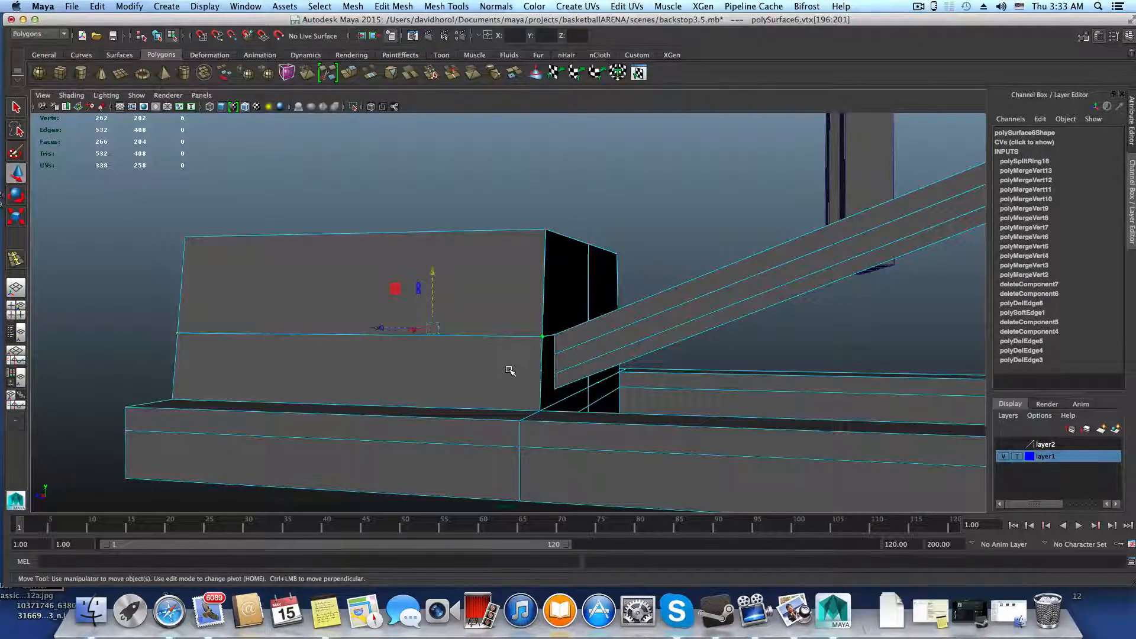
{"action": "key", "text": "F8"}
{"action": "right_click_drag", "start_coordinate": [513, 368], "coordinate": [456, 360], "text": "shift"}
{"action": "left_click_drag", "start_coordinate": [543, 359], "coordinate": [535, 367]}
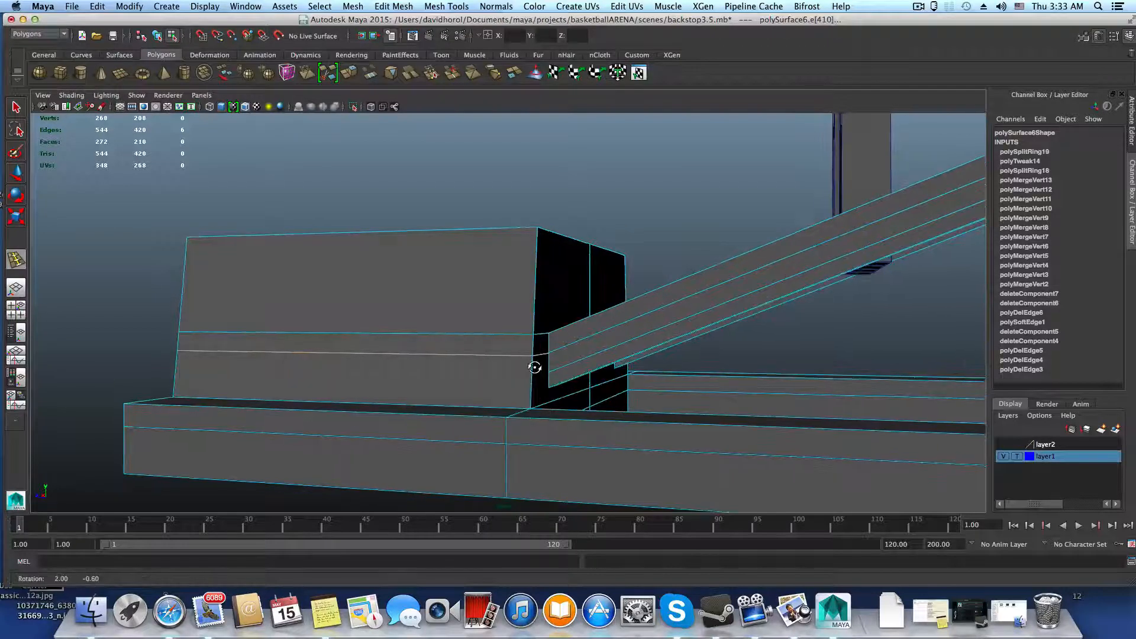
- Select the six vertices of the weight box's second edge loop and ready them for moving with the Move Tool
{"action": "key", "text": "q"}
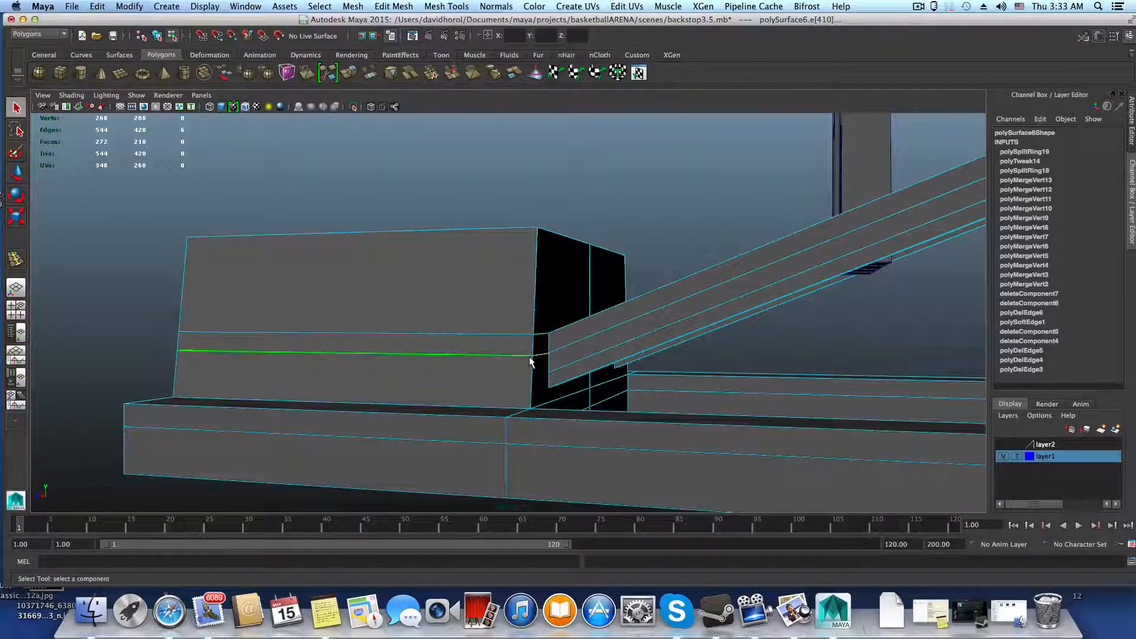
{"action": "right_click_drag", "start_coordinate": [530, 362], "coordinate": [477, 358]}
{"action": "left_click", "coordinate": [531, 355]}
{"action": "left_click_drag", "start_coordinate": [531, 356], "coordinate": [347, 375], "text": "alt"}
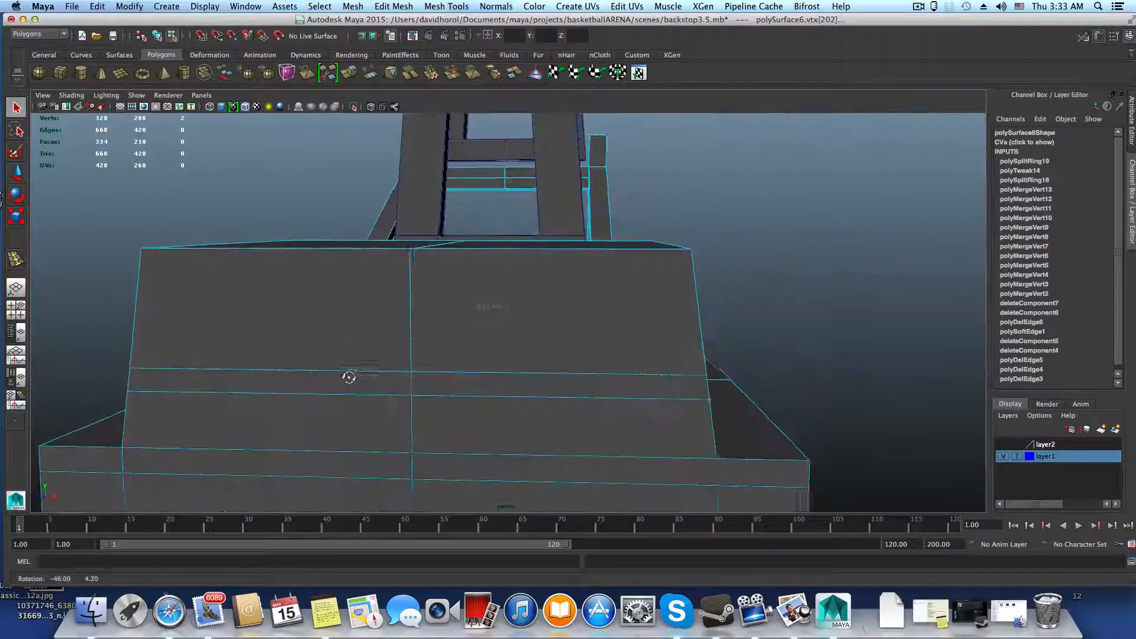
{"action": "left_click", "coordinate": [412, 401], "text": "shift"}
{"action": "left_click_drag", "start_coordinate": [412, 401], "coordinate": [532, 378], "text": "alt"}
{"action": "left_click", "coordinate": [387, 420], "text": "shift"}
{"action": "left_click", "coordinate": [528, 352], "text": "shift"}
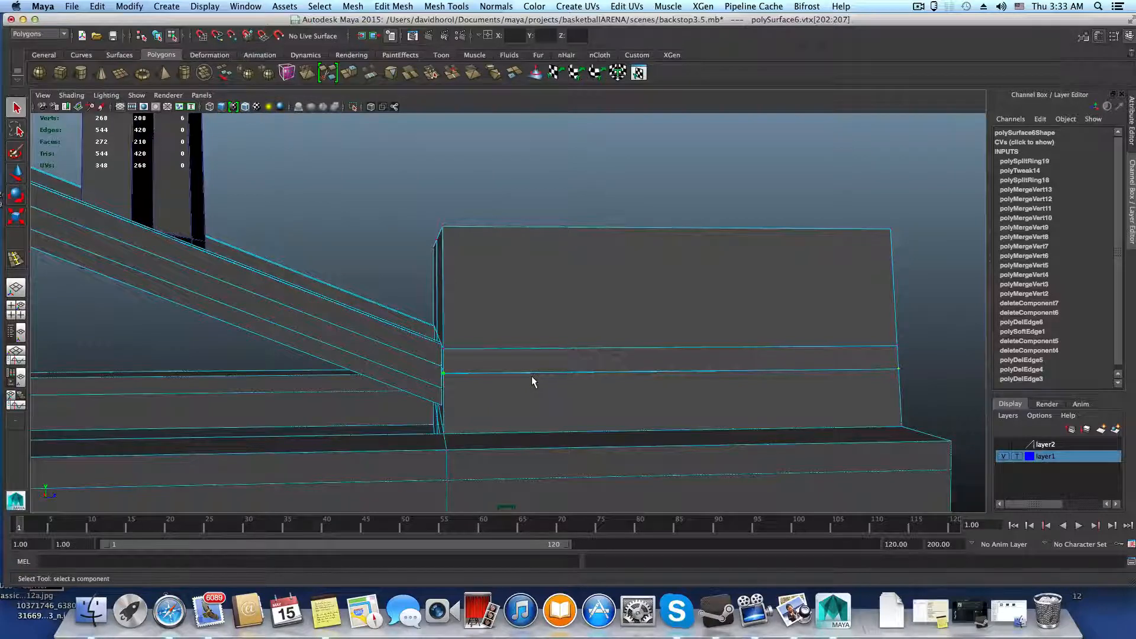
{"action": "key", "text": "w"}
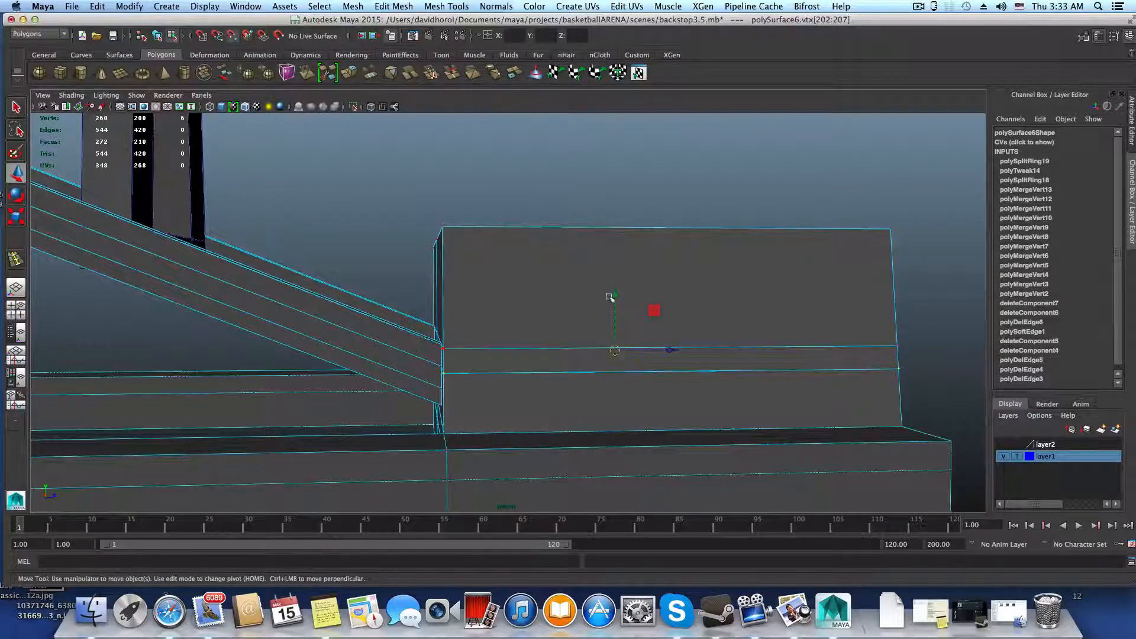
- Adjust the height of the selected row of vertices around the block to line up with the slanted beam's edge line
{"action": "left_click_drag", "start_coordinate": [616, 291], "coordinate": [617, 360]}
{"action": "key", "text": "z"}
{"action": "key", "text": "z"}
{"action": "key", "text": "z"}
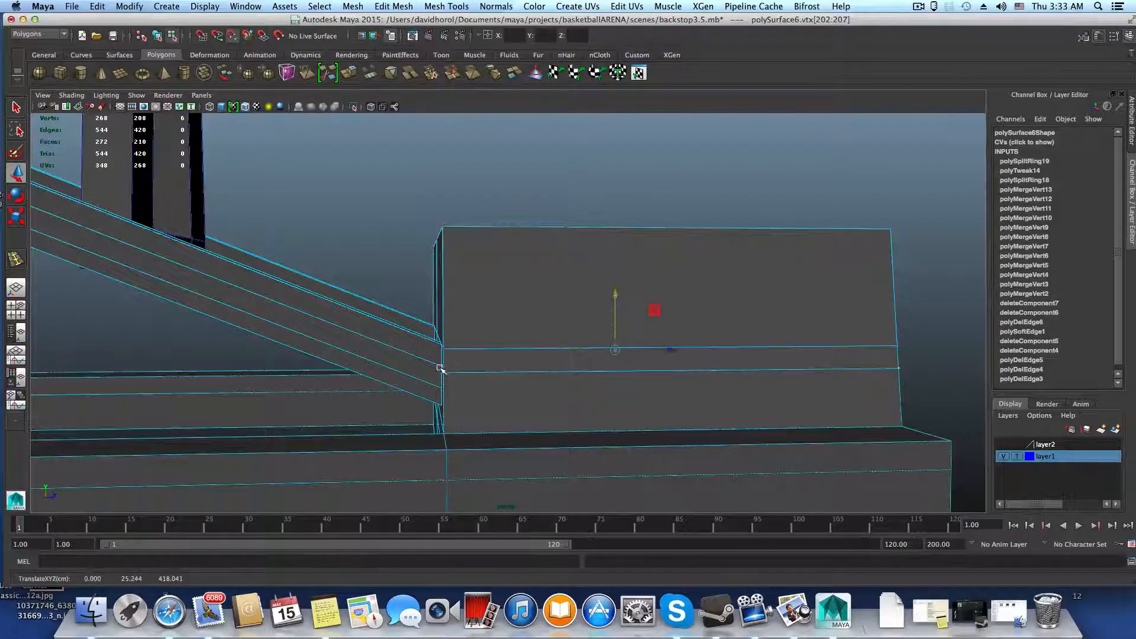
{"action": "left_click_drag", "start_coordinate": [451, 369], "coordinate": [541, 391], "text": "alt"}
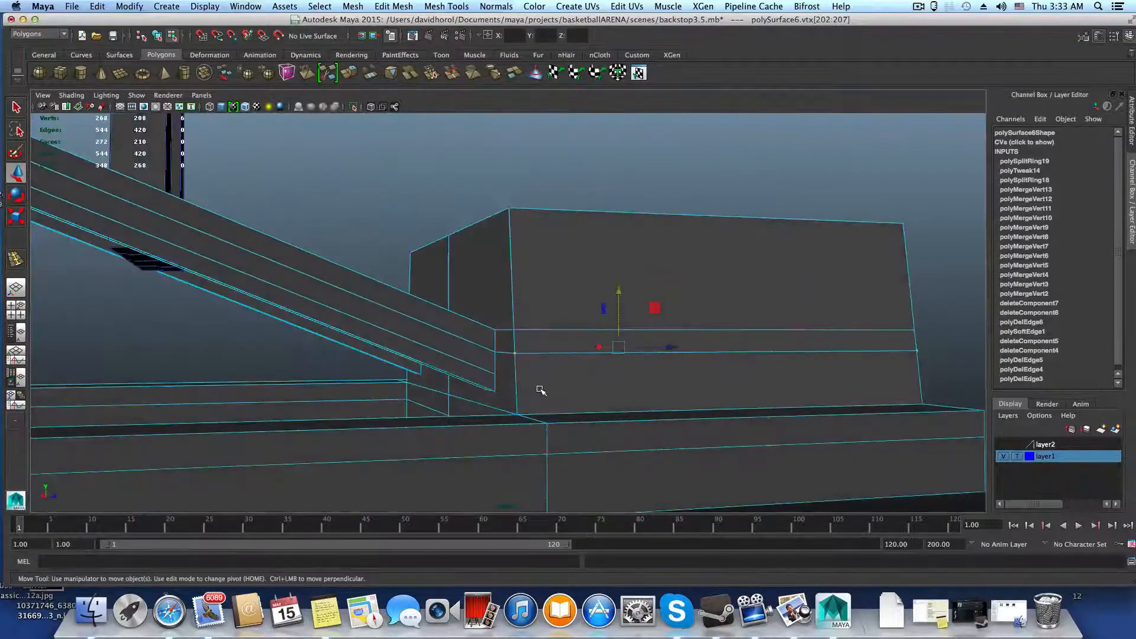
- Insert an edge loop around the block just below the two existing horizontal loops
{"action": "key", "text": "F8"}
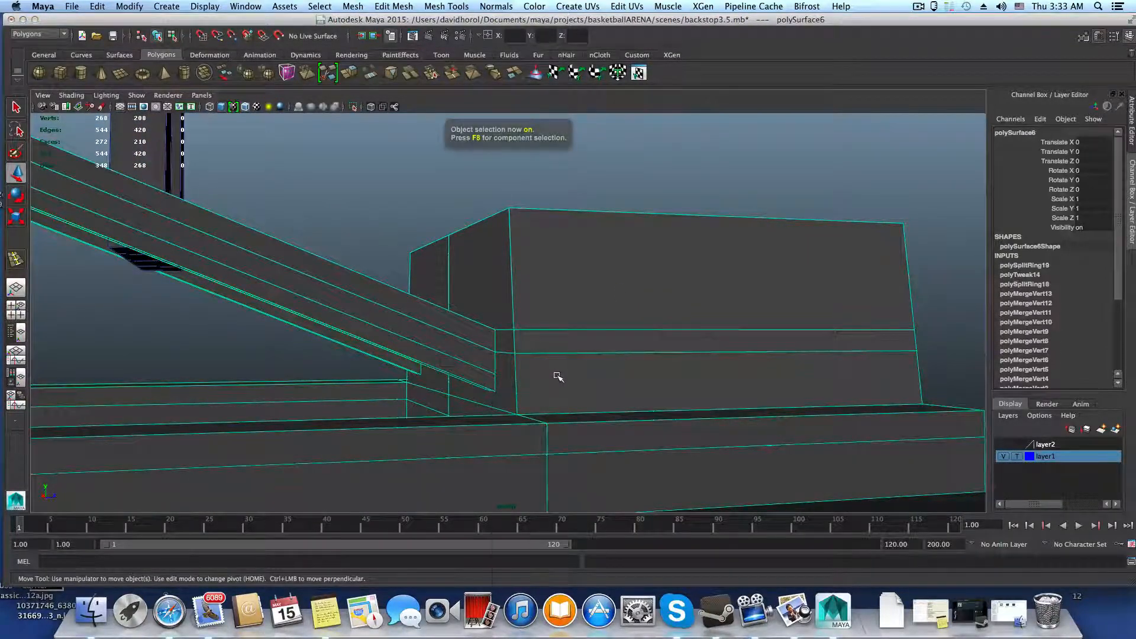
{"action": "right_click_drag", "start_coordinate": [558, 377], "coordinate": [515, 365], "text": "shift"}
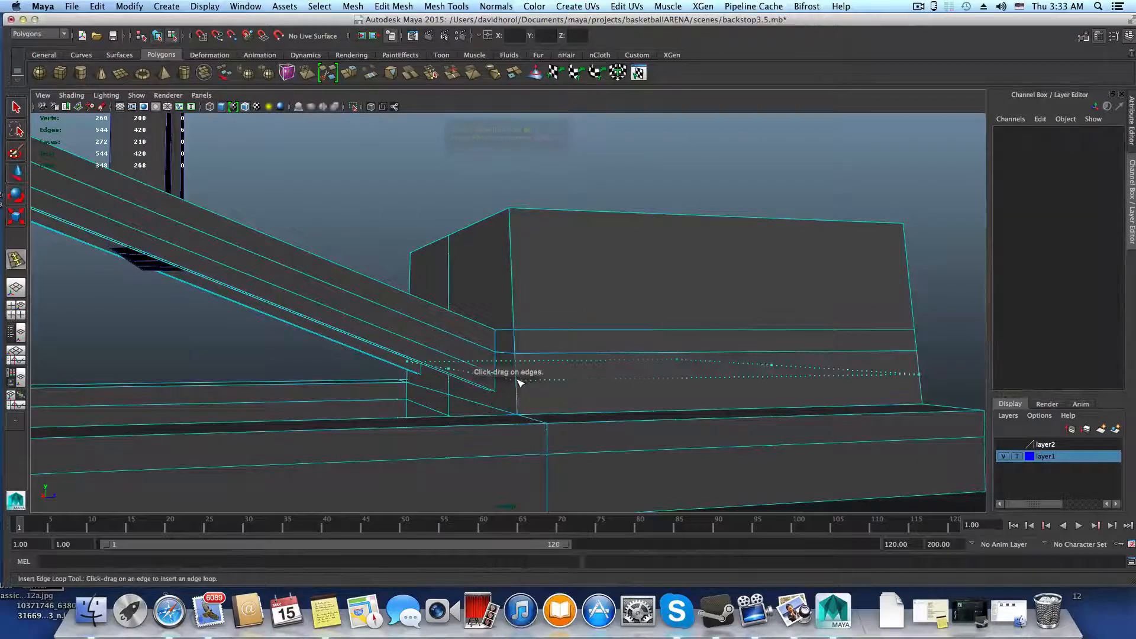
{"action": "left_click_drag", "start_coordinate": [517, 382], "coordinate": [540, 387]}
{"action": "key", "text": "q"}
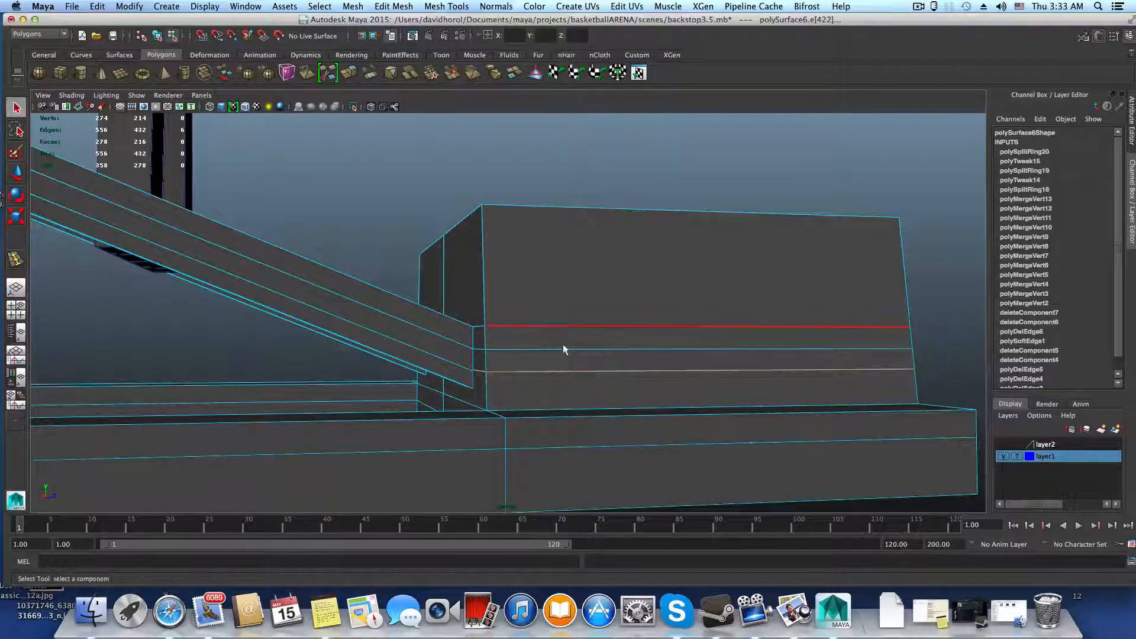
- Select the vertices of the third horizontal edge loop around the block and move them vertically to align with the beam's lower edge line
{"action": "right_click", "coordinate": [588, 356]}
{"action": "left_click", "coordinate": [537, 356]}
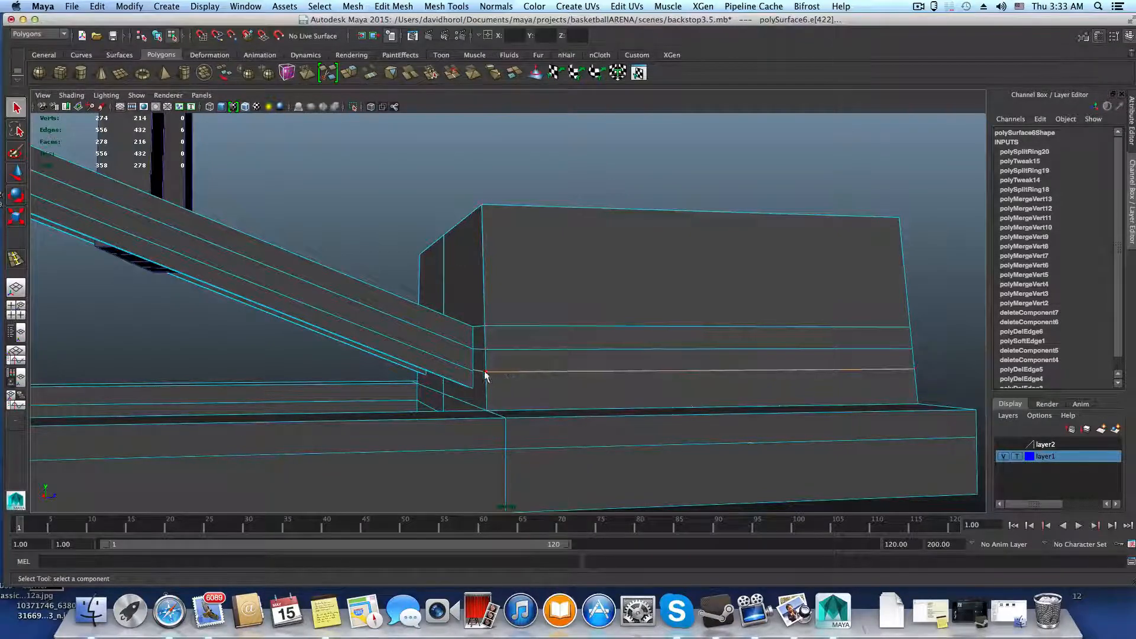
{"action": "left_click_drag", "start_coordinate": [715, 398], "coordinate": [653, 410], "text": "alt"}
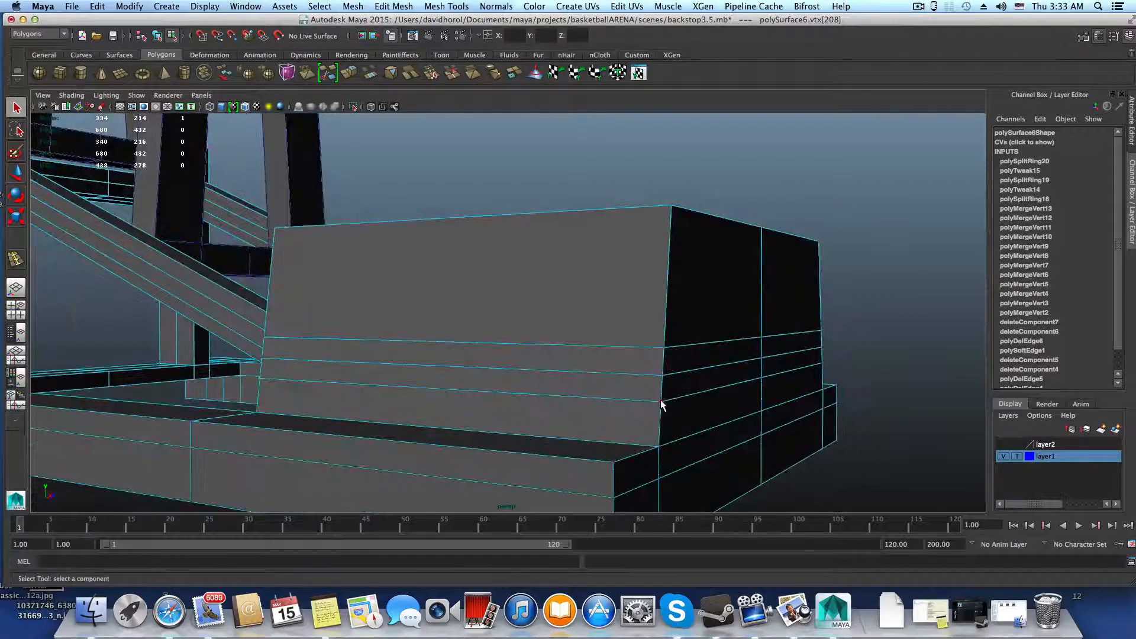
{"action": "double_click", "coordinate": [660, 399], "text": "shift"}
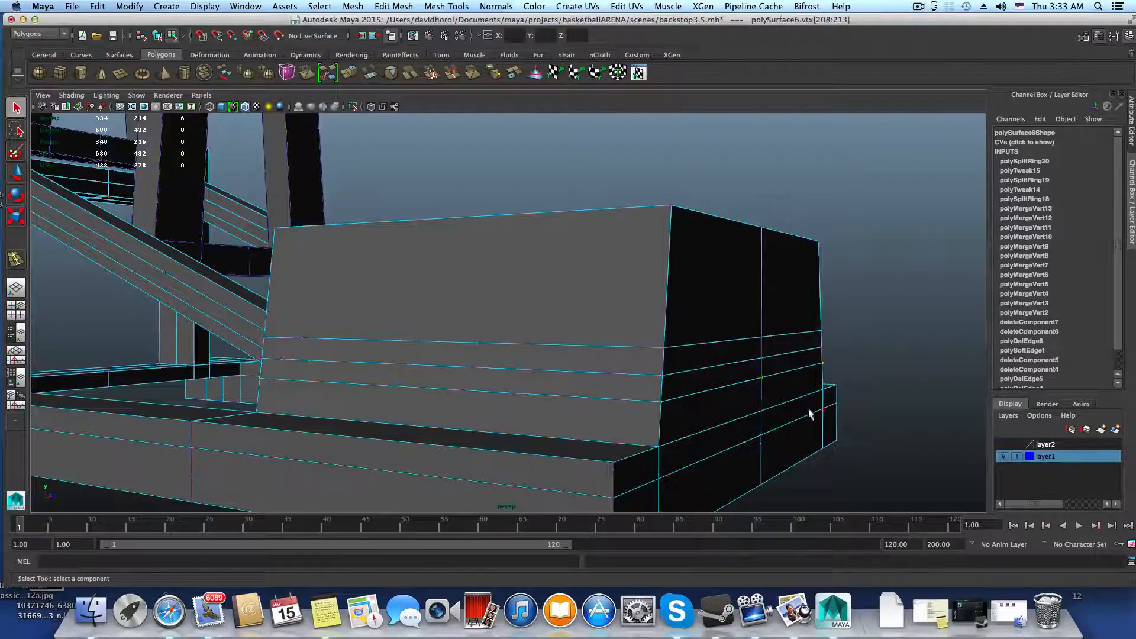
{"action": "left_click_drag", "start_coordinate": [810, 415], "coordinate": [538, 377], "text": "alt"}
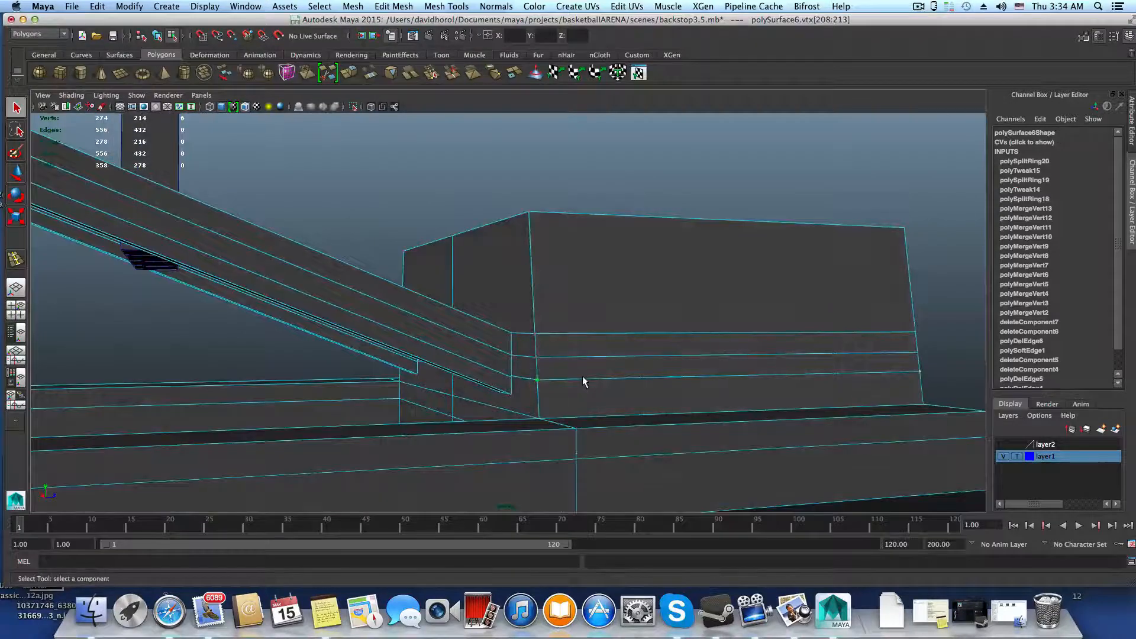
{"action": "key", "text": "w"}
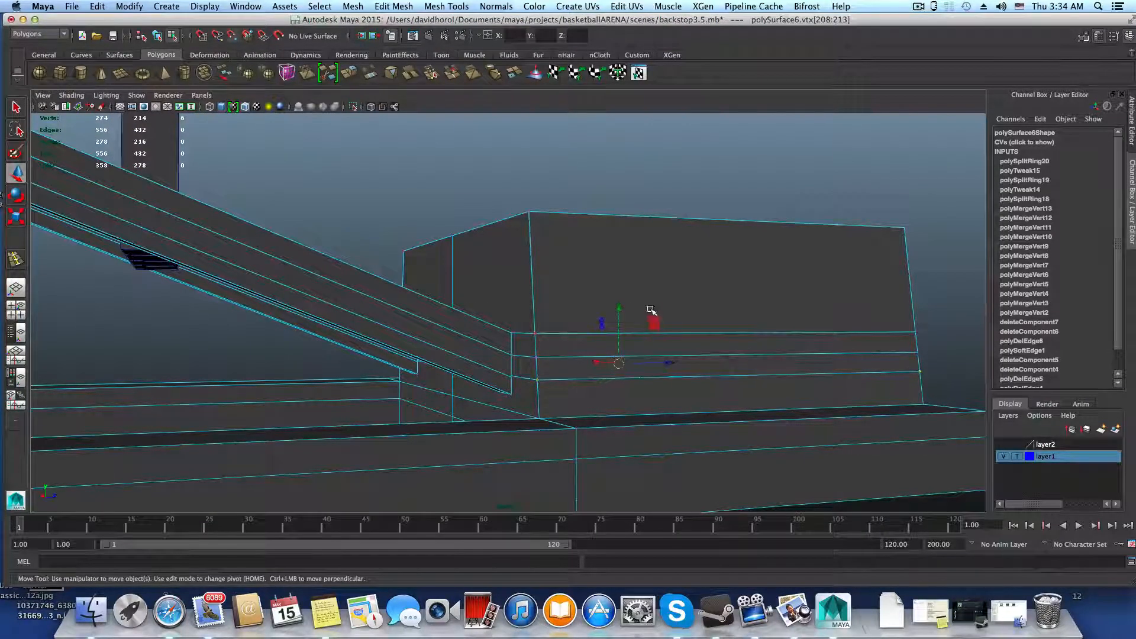
{"action": "left_click_drag", "start_coordinate": [617, 307], "coordinate": [613, 348]}
{"action": "middle_click_drag", "start_coordinate": [601, 355], "coordinate": [601, 325]}
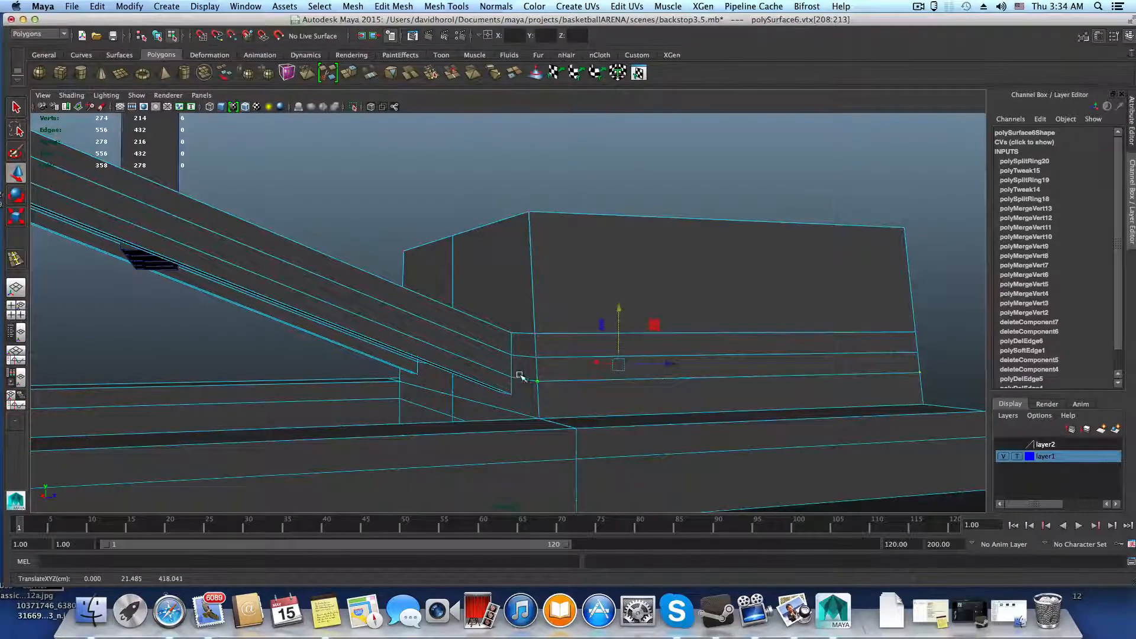
- Insert a fourth horizontal edge loop around the block near its base, level with the beam's bottom corner
{"action": "left_click_drag", "start_coordinate": [624, 396], "coordinate": [599, 398], "text": "alt"}
{"action": "key", "text": "F8"}
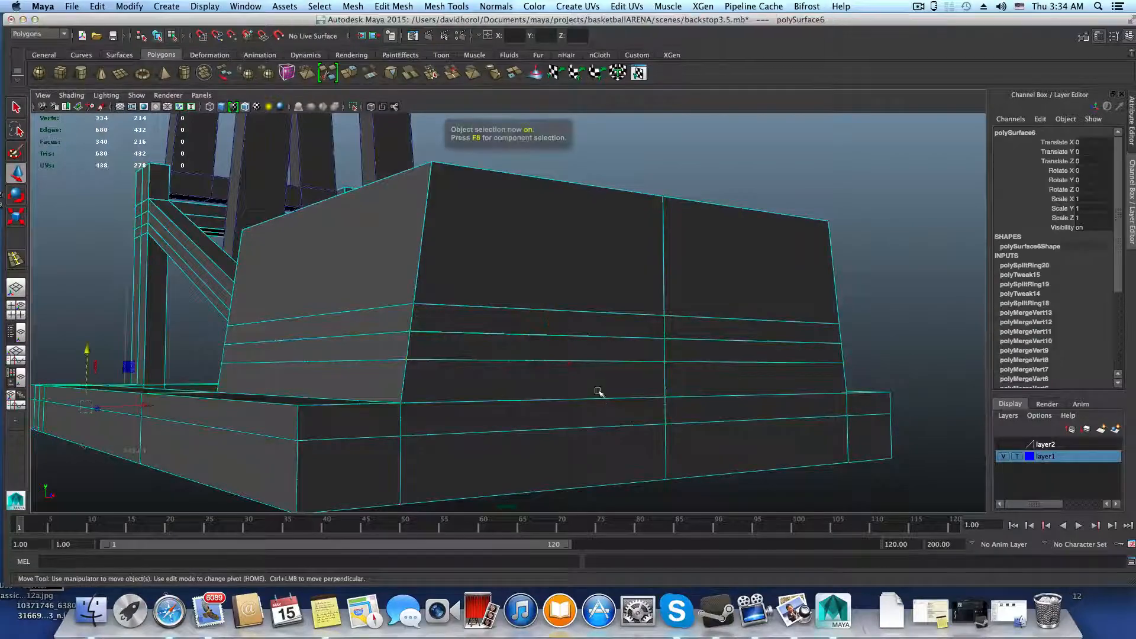
{"action": "right_click_drag", "start_coordinate": [562, 347], "coordinate": [500, 364], "text": "shift"}
{"action": "left_click_drag", "start_coordinate": [447, 379], "coordinate": [653, 399], "text": "alt"}
{"action": "left_click", "coordinate": [679, 403]}
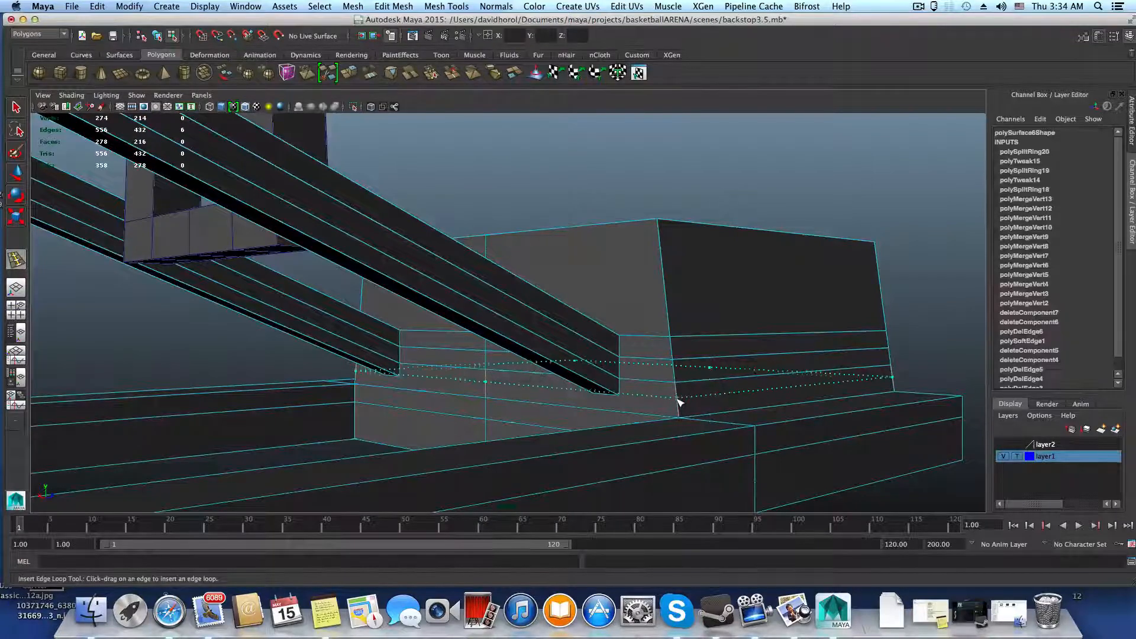
{"action": "left_click_drag", "start_coordinate": [690, 421], "coordinate": [654, 418], "text": "alt"}
- Examine the desktop reference photos Athletics Basketball Hoop 1.JPG and Athletics Basketball Hoop 4.JPG for the shape of the base, closing each one
{"action": "left_click_drag", "start_coordinate": [207, 19], "coordinate": [565, 19]}
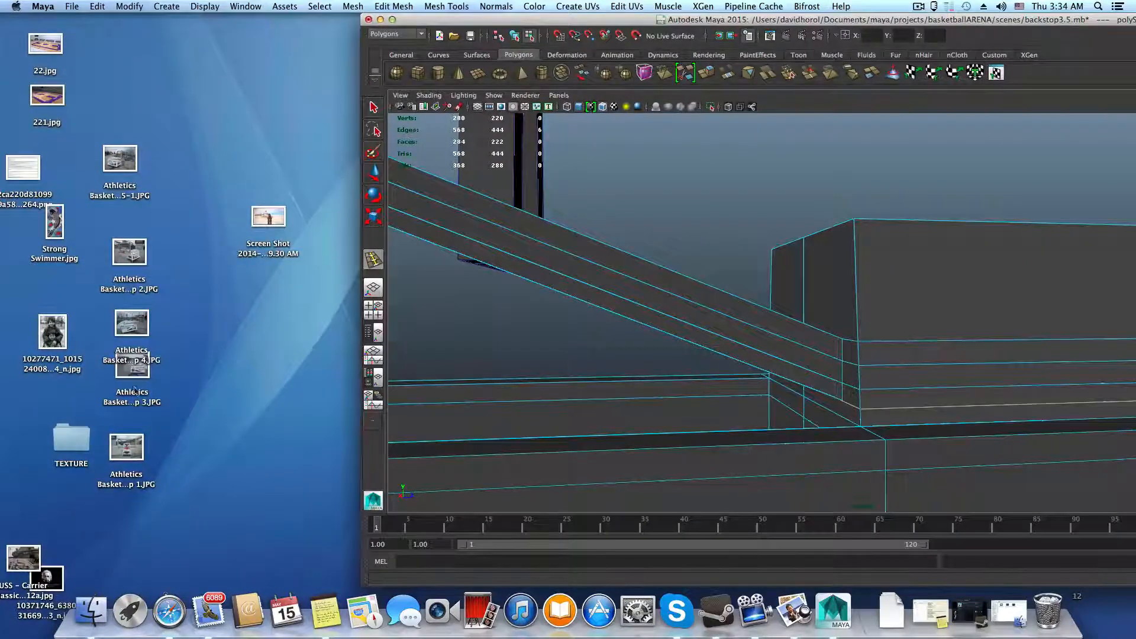
{"action": "double_click", "coordinate": [135, 377]}
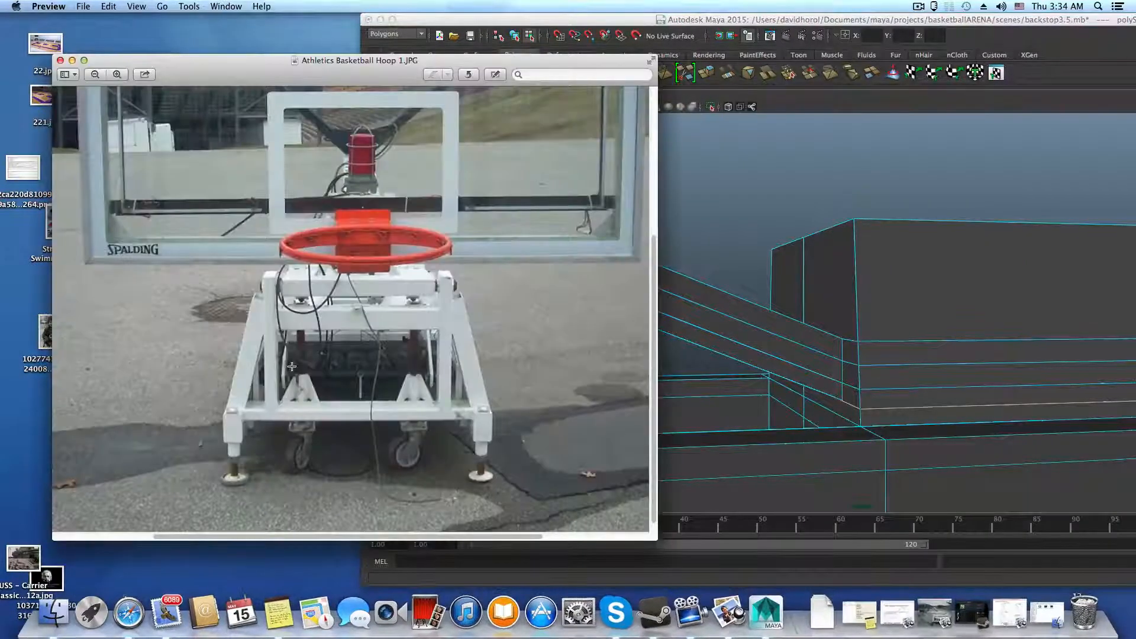
{"action": "left_click", "coordinate": [60, 60]}
{"action": "double_click", "coordinate": [125, 324]}
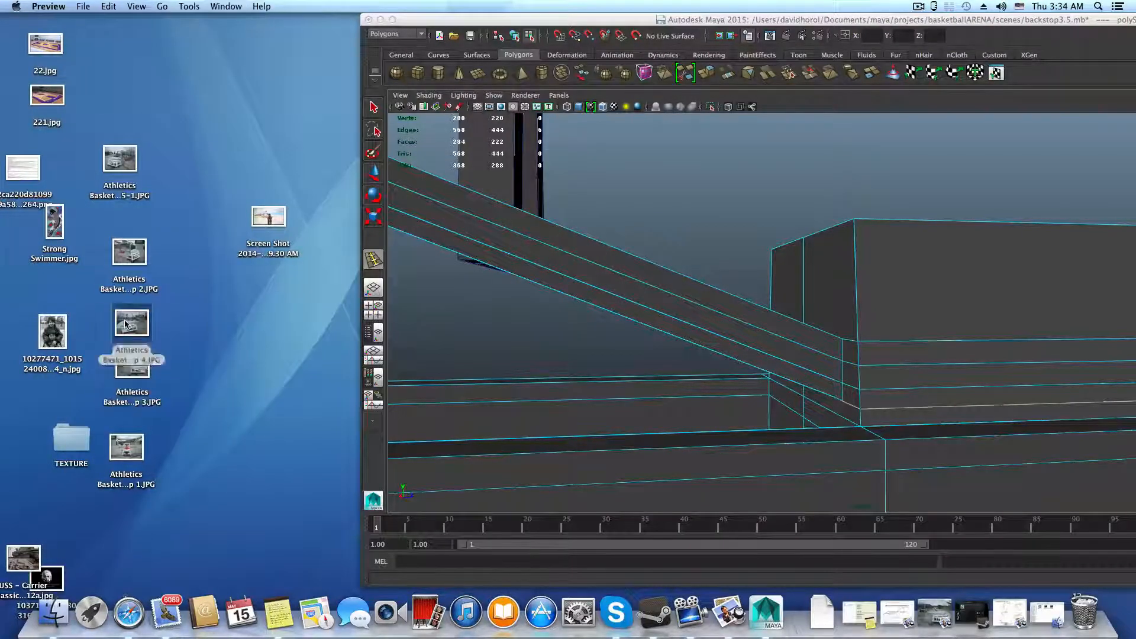
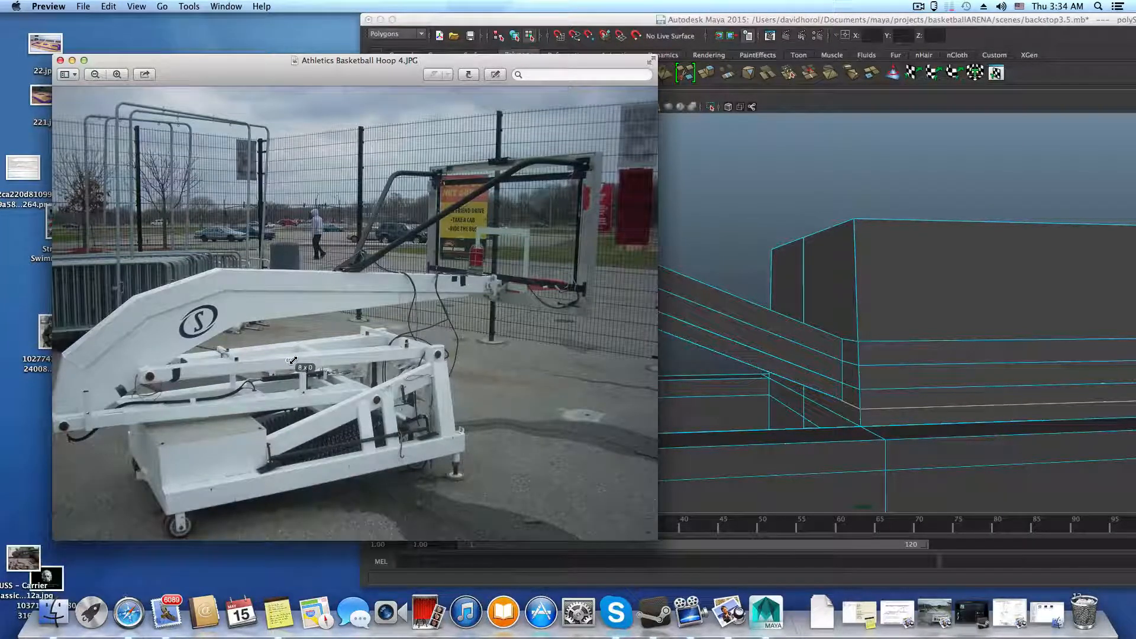
{"action": "key", "text": "super+w"}
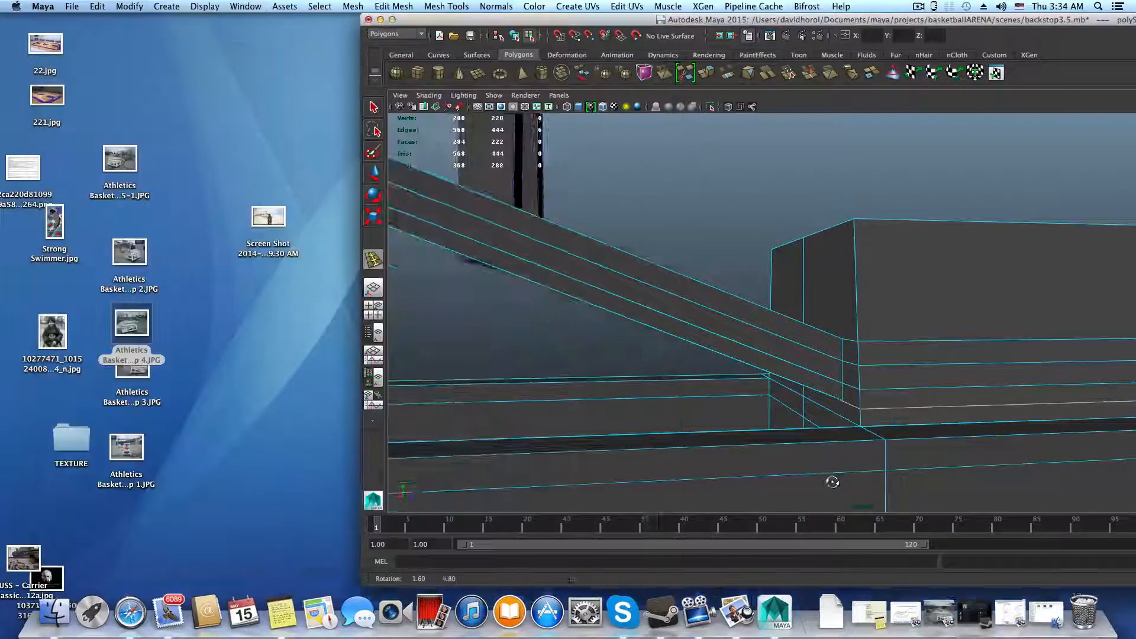
- Select the vertices of the lowest horizontal edge loop around the block and adjust their height to match the beam's bottom edge
{"action": "left_click_drag", "start_coordinate": [829, 479], "coordinate": [879, 490], "text": "alt"}
{"action": "scroll", "coordinate": [880, 490], "scroll_direction": "up", "scroll_amount": 5}
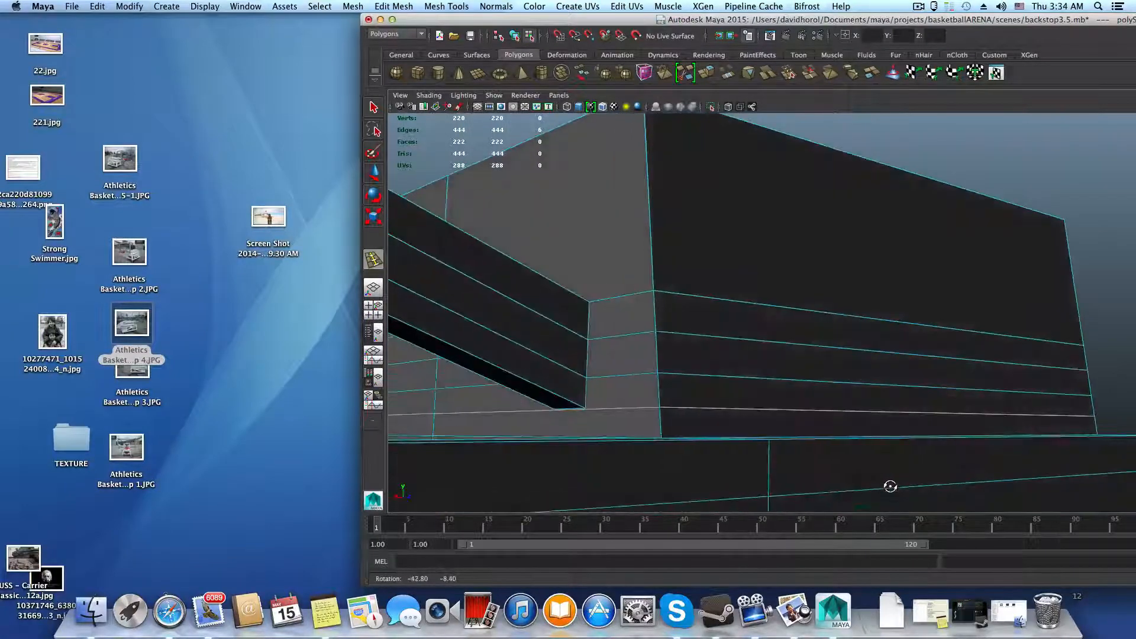
{"action": "mouse_move", "coordinate": [797, 355]}
{"action": "right_mouse_down"}
{"action": "mouse_move", "coordinate": [755, 365]}
{"action": "mouse_move", "coordinate": [793, 335]}
{"action": "mouse_move", "coordinate": [742, 369]}
{"action": "right_mouse_up"}
{"action": "left_click", "coordinate": [373, 109]}
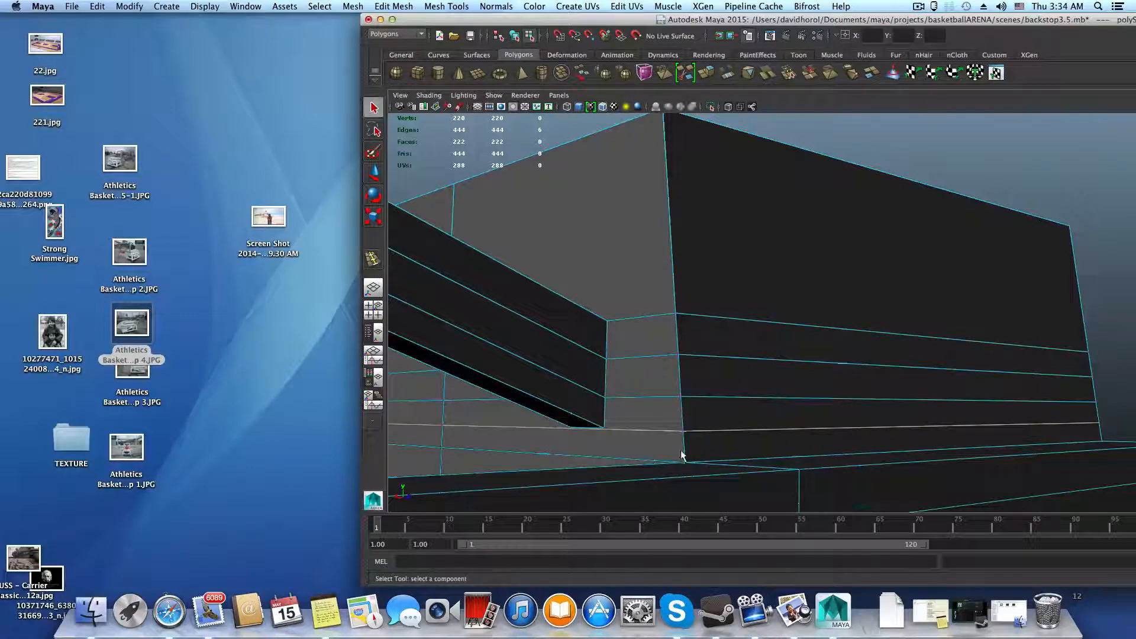
{"action": "left_click", "coordinate": [683, 432]}
{"action": "left_click_drag", "start_coordinate": [891, 469], "coordinate": [609, 456], "text": "alt"}
{"action": "left_click", "coordinate": [764, 444], "text": "shift"}
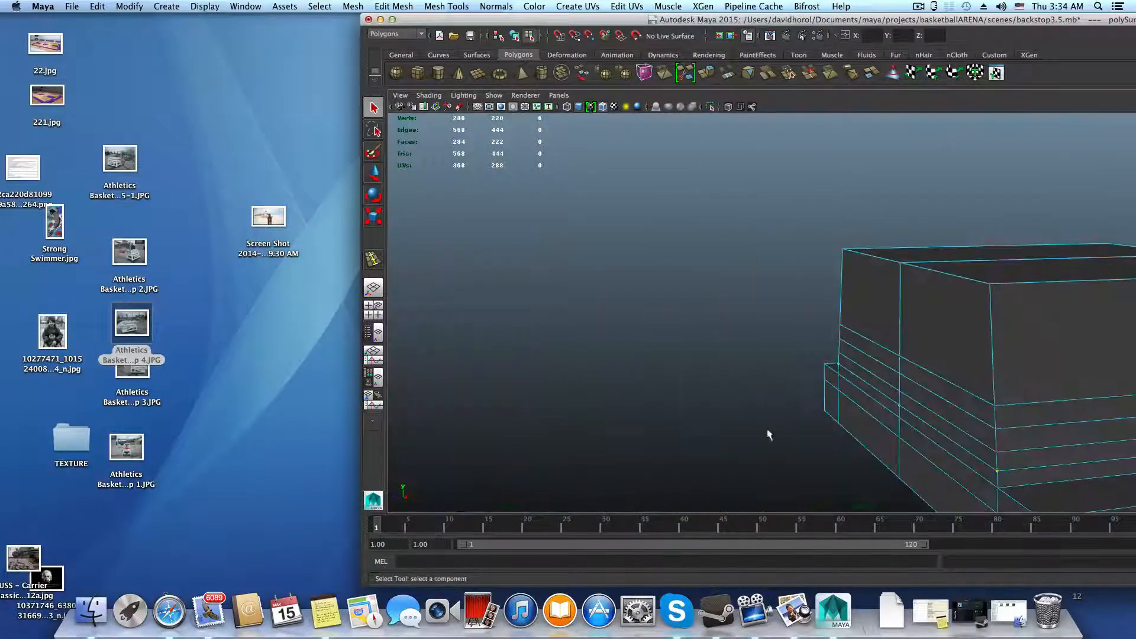
{"action": "middle_click_drag", "start_coordinate": [710, 400], "coordinate": [597, 398], "text": "alt"}
{"action": "left_click_drag", "start_coordinate": [597, 398], "coordinate": [994, 431], "text": "alt"}
{"action": "middle_click_drag", "start_coordinate": [994, 431], "coordinate": [766, 431], "text": "alt"}
{"action": "left_click_drag", "start_coordinate": [765, 431], "coordinate": [728, 426], "text": "alt"}
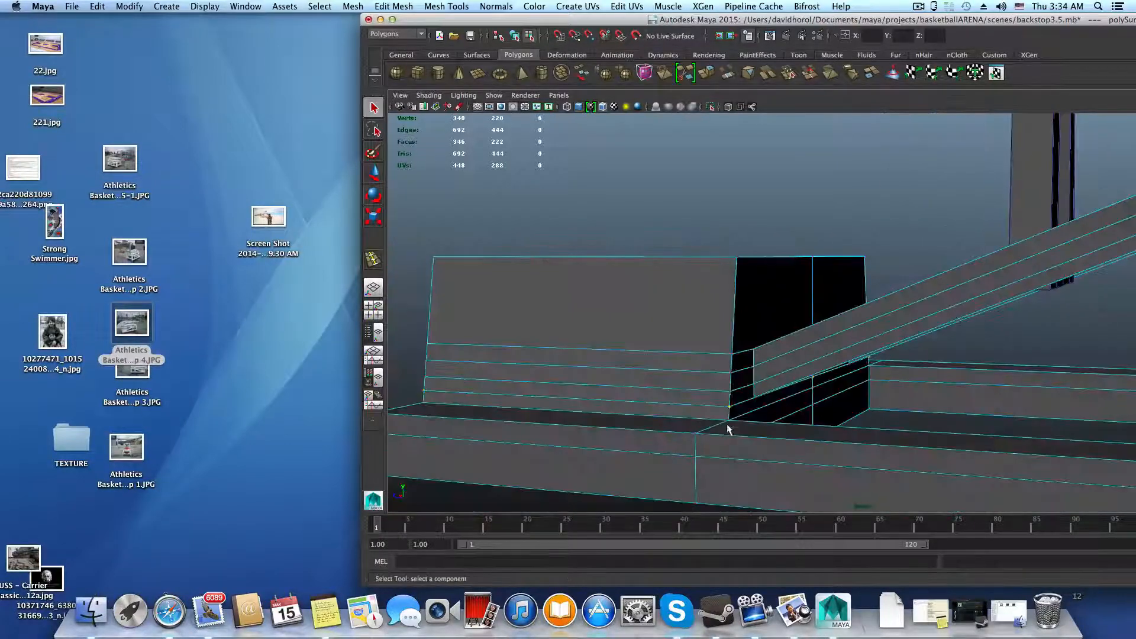
{"action": "key", "text": "w"}
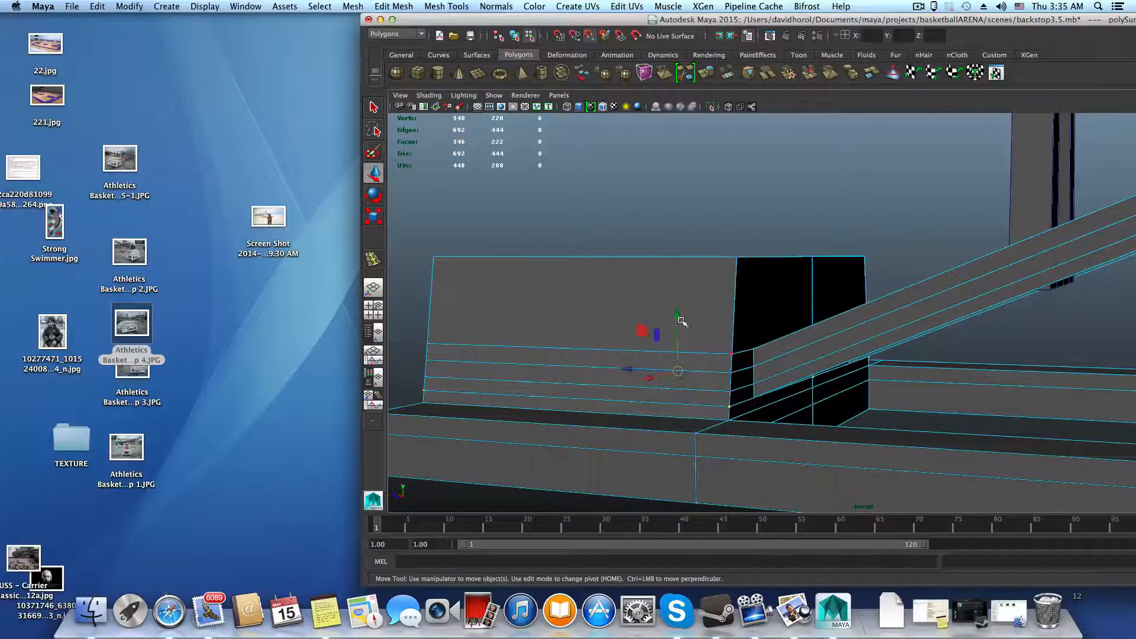
{"action": "left_click_drag", "start_coordinate": [677, 317], "coordinate": [755, 400]}
{"action": "key", "text": "space"}
{"action": "key", "text": "space"}
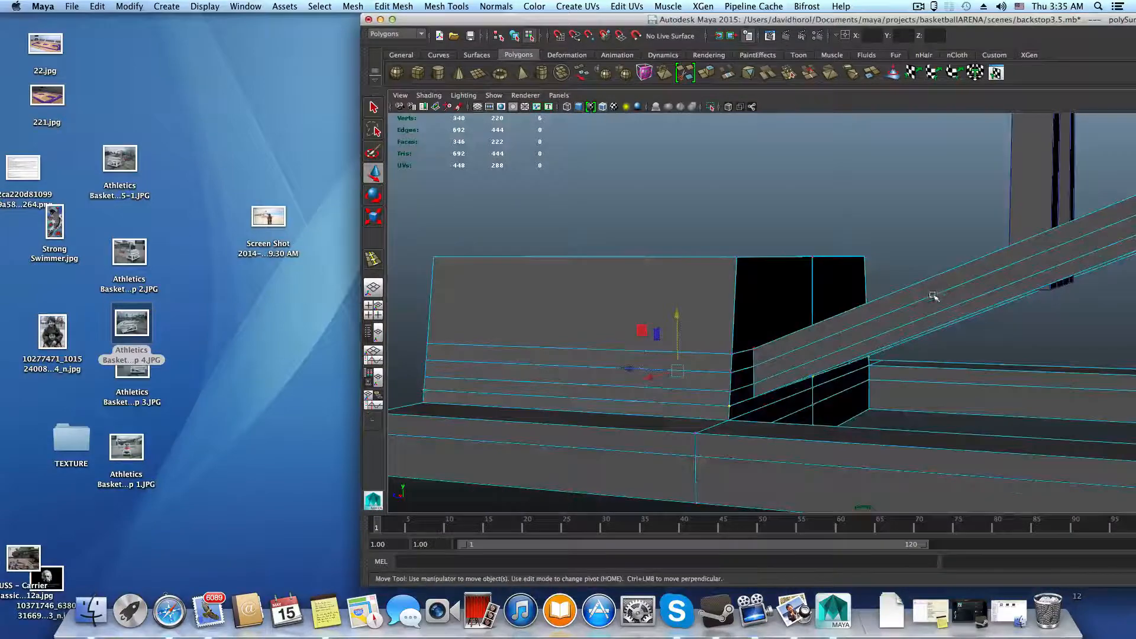
- Add two pairs of edge loops on either side of the block's centre line with the Offset Edge Loop Tool, near the beams
{"action": "left_click_drag", "start_coordinate": [933, 296], "coordinate": [927, 349], "text": "alt"}
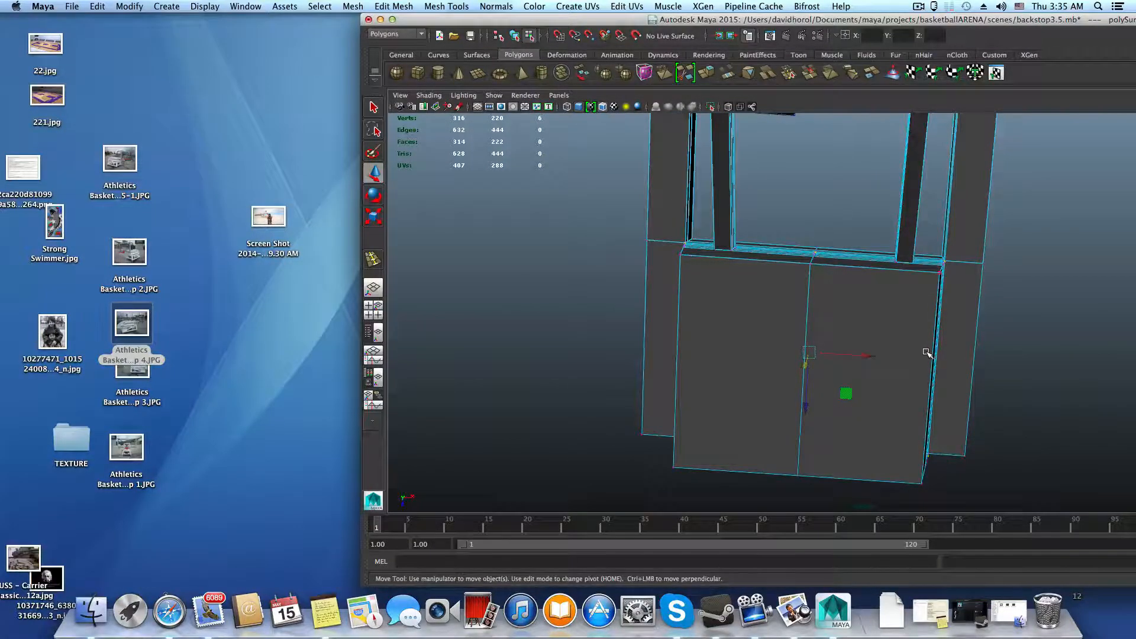
{"action": "key", "text": "F8"}
{"action": "left_click_drag", "start_coordinate": [921, 344], "coordinate": [887, 332], "text": "alt"}
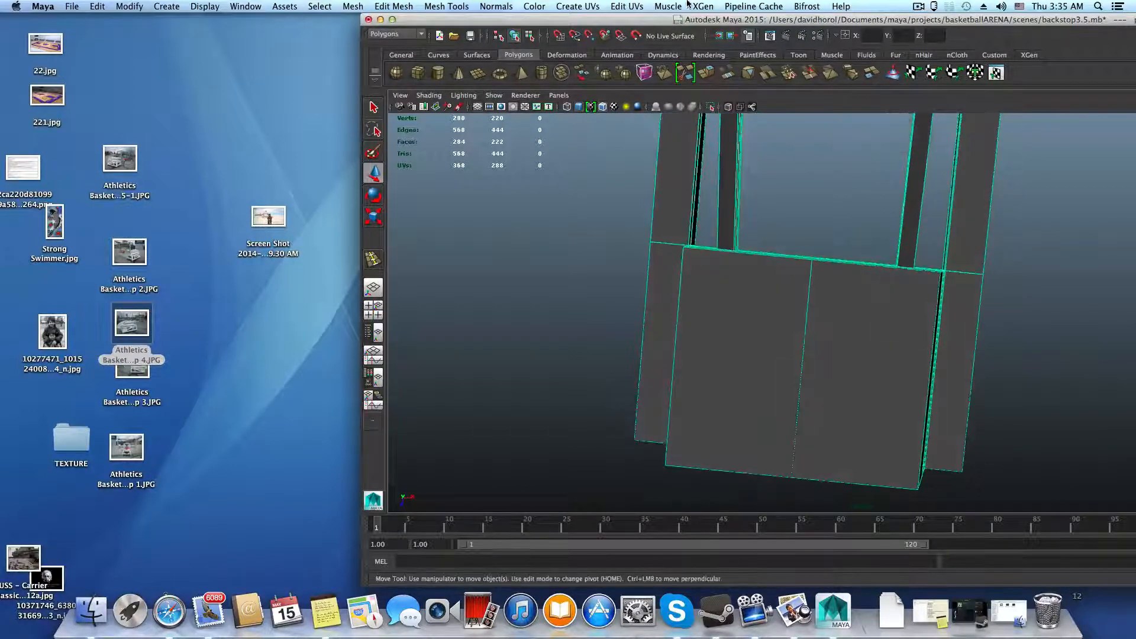
{"action": "left_click_drag", "start_coordinate": [647, 20], "coordinate": [305, 10]}
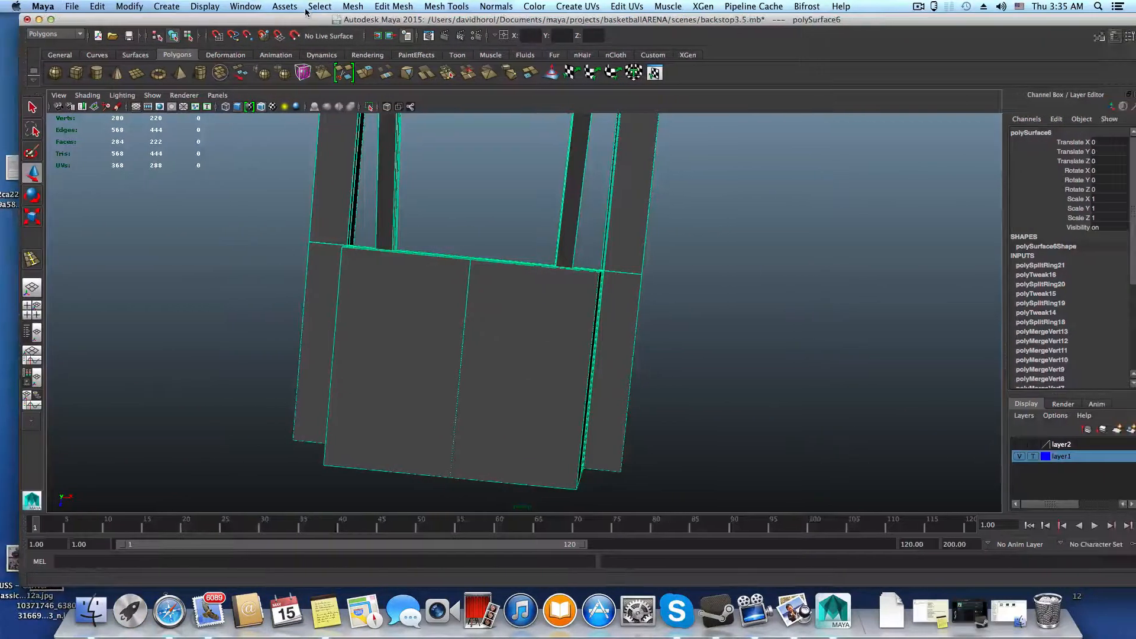
{"action": "left_click", "coordinate": [427, 6]}
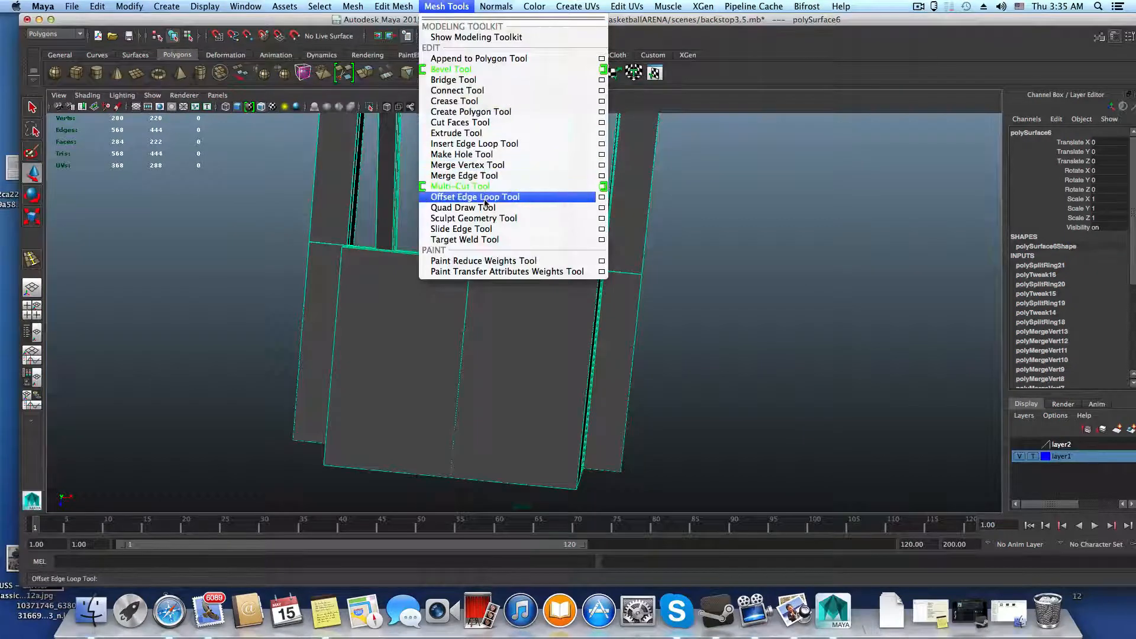
{"action": "left_click", "coordinate": [506, 195]}
{"action": "mouse_move", "coordinate": [604, 332]}
{"action": "left_mouse_down", "text": "alt"}
{"action": "mouse_move", "coordinate": [629, 348]}
{"action": "mouse_move", "coordinate": [614, 335]}
{"action": "left_mouse_up", "text": "alt"}
{"action": "left_click_drag", "start_coordinate": [532, 263], "coordinate": [539, 251]}
{"action": "mouse_move", "coordinate": [603, 291]}
{"action": "left_mouse_down", "text": "alt"}
{"action": "mouse_move", "coordinate": [593, 310]}
{"action": "mouse_move", "coordinate": [593, 291]}
{"action": "mouse_move", "coordinate": [606, 291]}
{"action": "left_mouse_up", "text": "alt"}
- Switch to vertex selection and select the vertices of the inner offset edge loops beside the block's centre line, ready for moving
{"action": "right_click", "coordinate": [595, 263]}
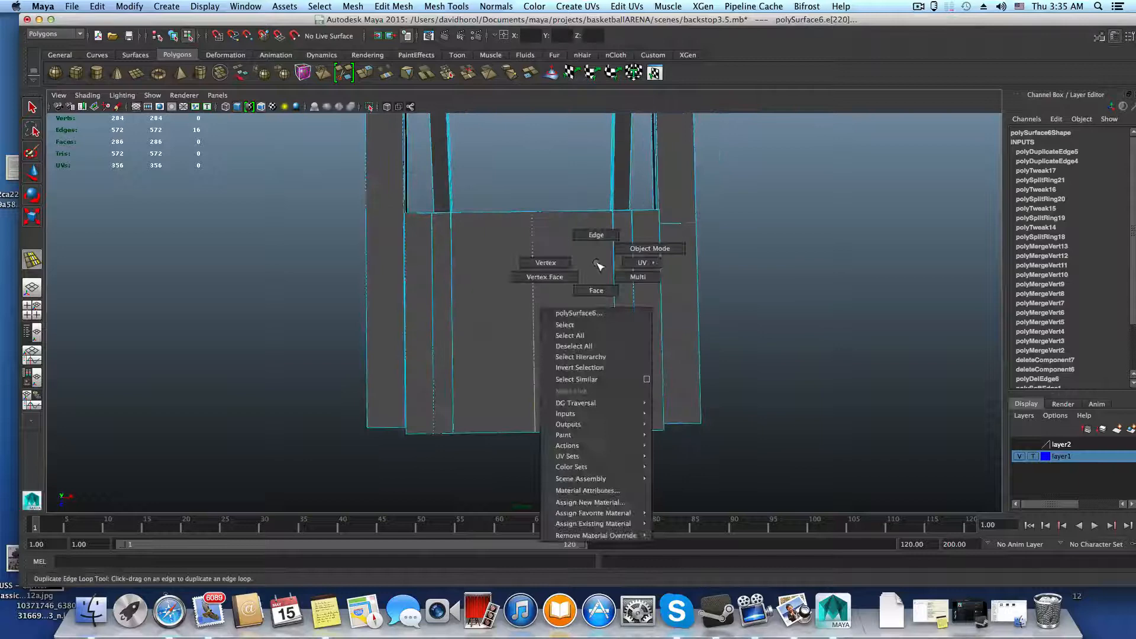
{"action": "left_click", "coordinate": [559, 262]}
{"action": "left_click_drag", "start_coordinate": [621, 239], "coordinate": [619, 354], "text": "alt"}
{"action": "left_click", "coordinate": [618, 351]}
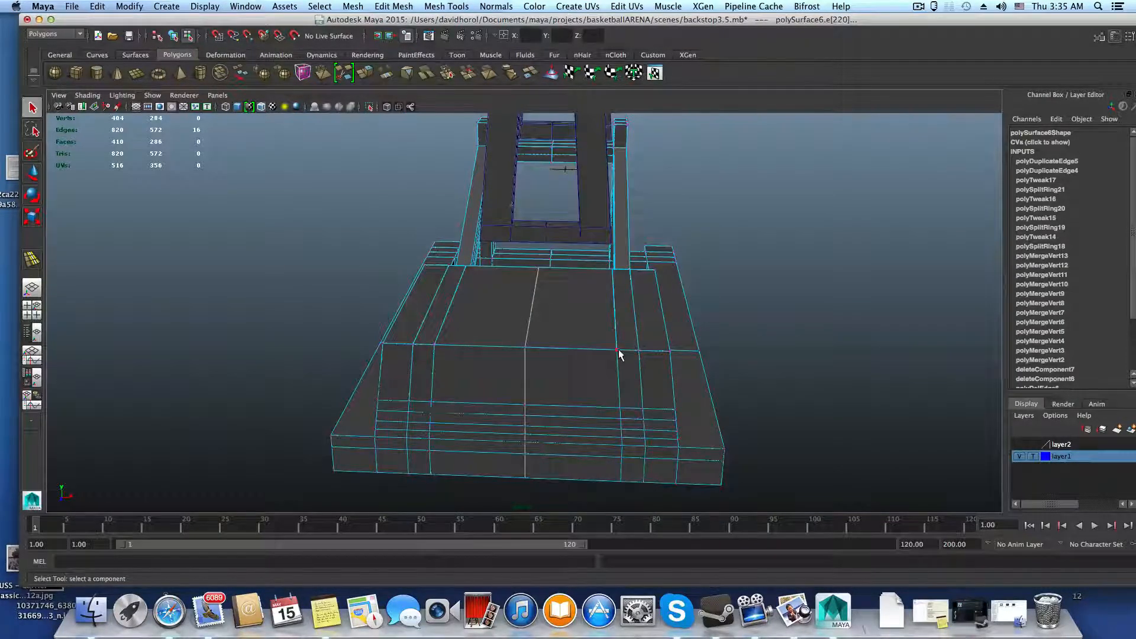
{"action": "left_click_drag", "start_coordinate": [638, 418], "coordinate": [612, 310], "text": "alt"}
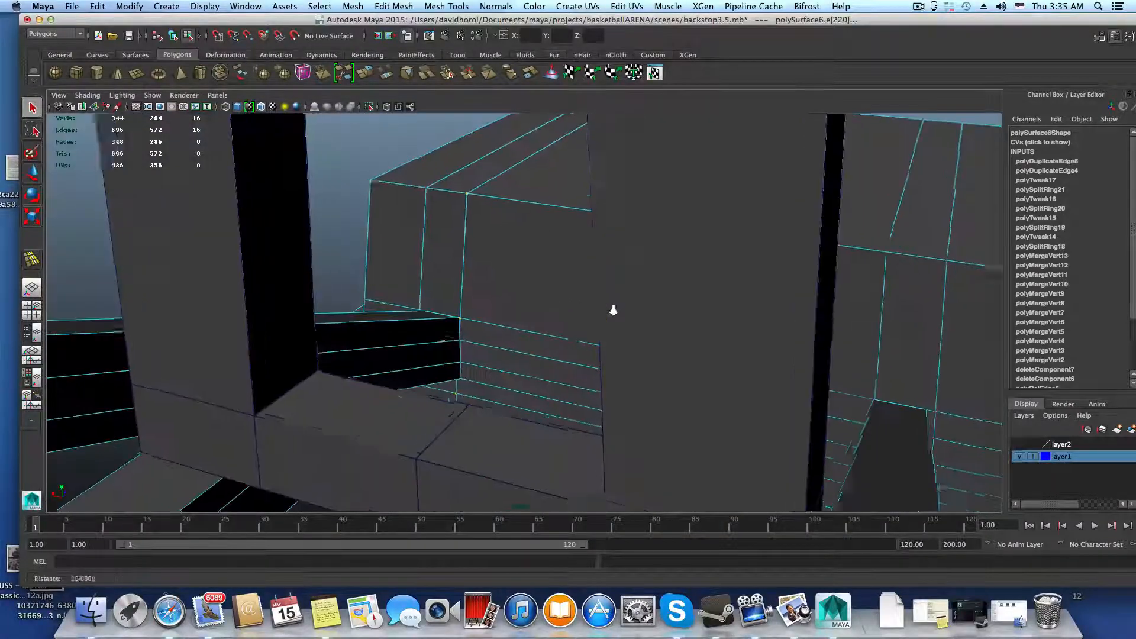
{"action": "right_click_drag", "start_coordinate": [612, 310], "coordinate": [849, 353], "text": "alt"}
{"action": "middle_click_drag", "start_coordinate": [687, 365], "coordinate": [781, 325], "text": "alt"}
{"action": "left_click_drag", "start_coordinate": [781, 325], "coordinate": [739, 332], "text": "alt"}
{"action": "scroll", "coordinate": [681, 323], "scroll_direction": "down", "scroll_amount": 5}
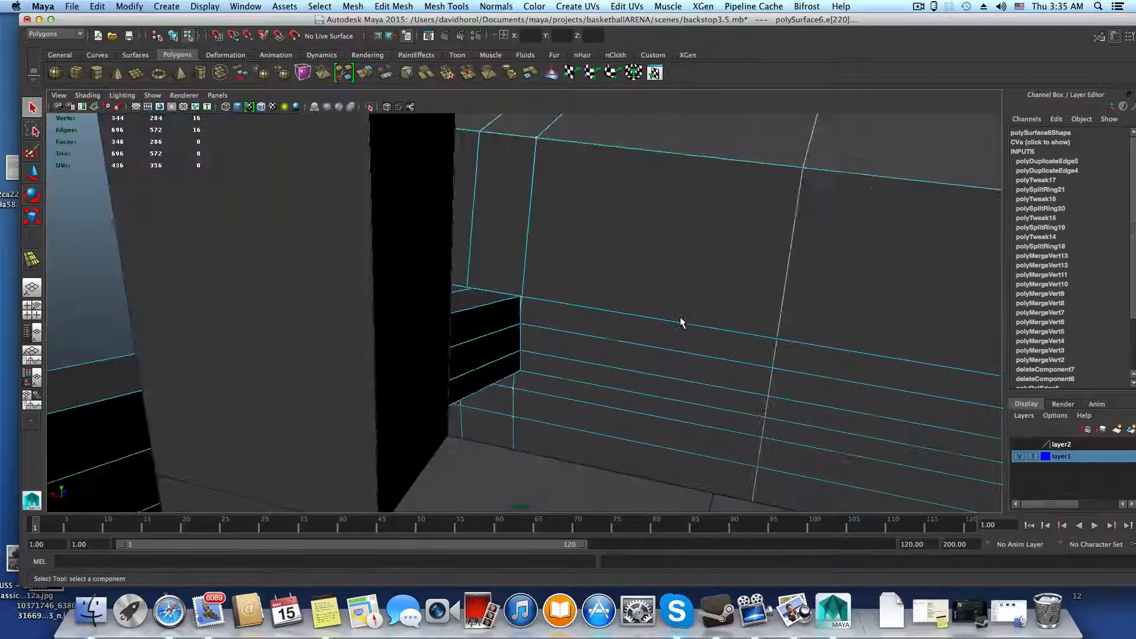
{"action": "left_click_drag", "start_coordinate": [673, 318], "coordinate": [665, 315], "text": "alt"}
{"action": "key", "text": "w"}
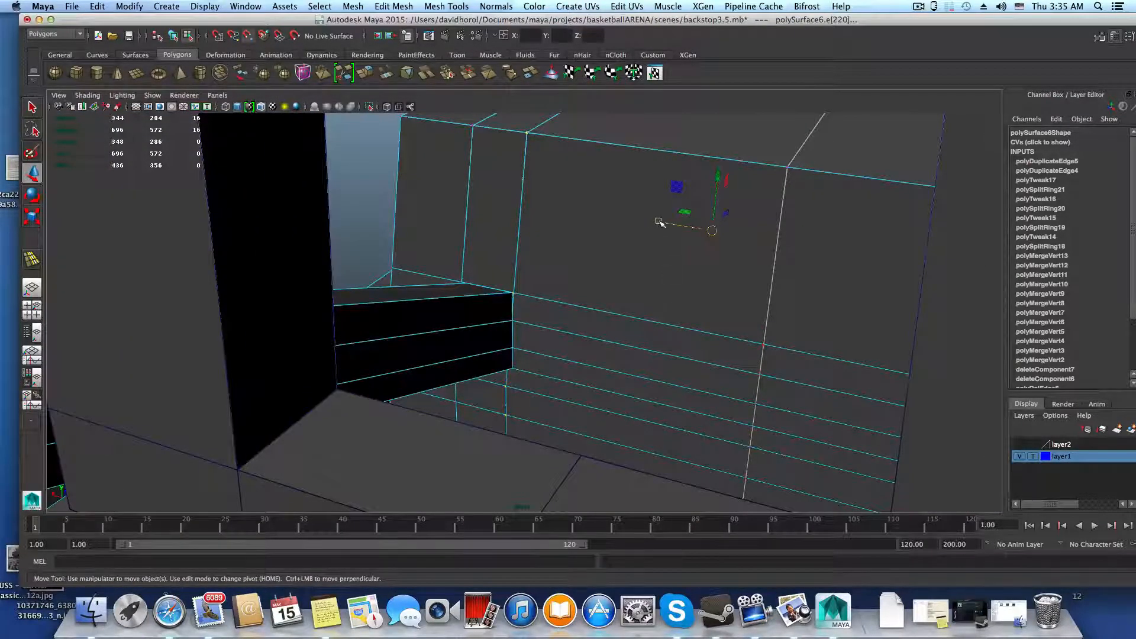
- Try to shift the selected loop vertices sideways across the block toward the beam
{"action": "left_click_drag", "start_coordinate": [658, 222], "coordinate": [448, 258]}
{"action": "left_click_drag", "start_coordinate": [507, 269], "coordinate": [651, 240]}
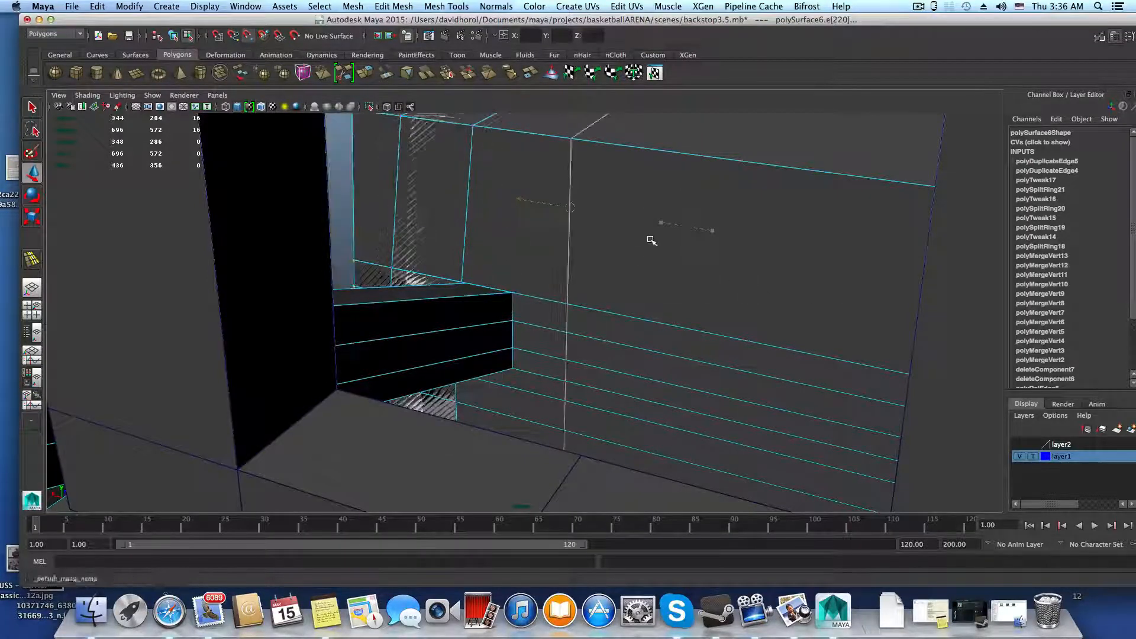
{"action": "key", "text": "z"}
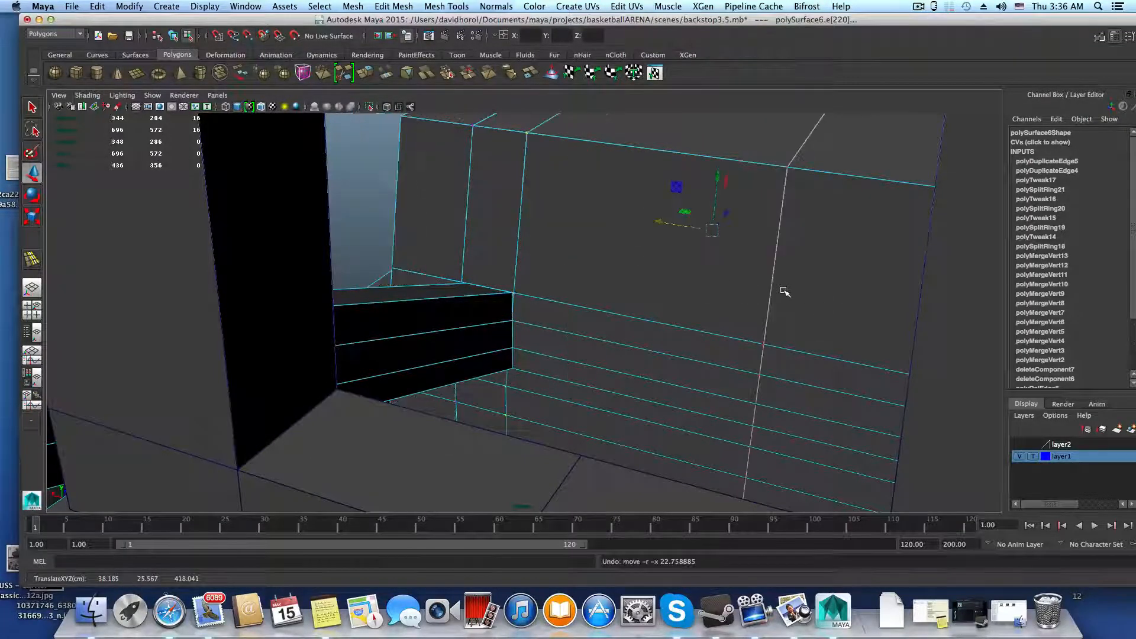
- Select the vertices of the inner offset edge loop on one side of the block and move them sideways to the adjacent slanted beam's inner edge
{"action": "left_click_drag", "start_coordinate": [751, 304], "coordinate": [832, 320], "text": "alt"}
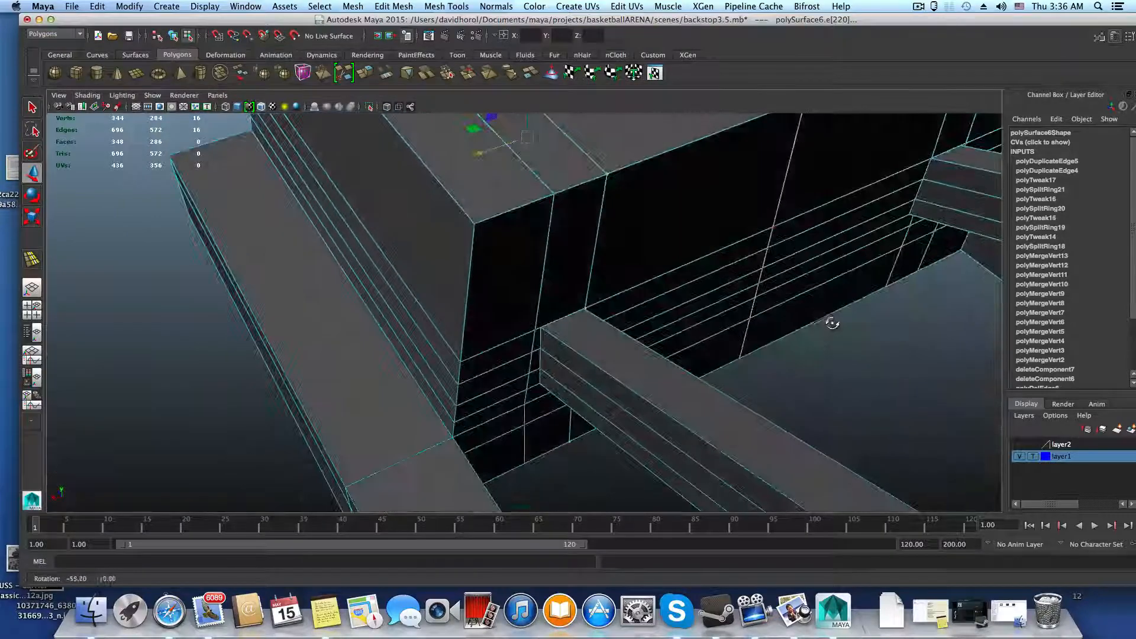
{"action": "mouse_move", "coordinate": [712, 295]}
{"action": "left_mouse_down", "text": "alt"}
{"action": "mouse_move", "coordinate": [654, 277]}
{"action": "mouse_move", "coordinate": [725, 243]}
{"action": "mouse_move", "coordinate": [816, 282]}
{"action": "mouse_move", "coordinate": [732, 296]}
{"action": "left_mouse_up", "text": "alt"}
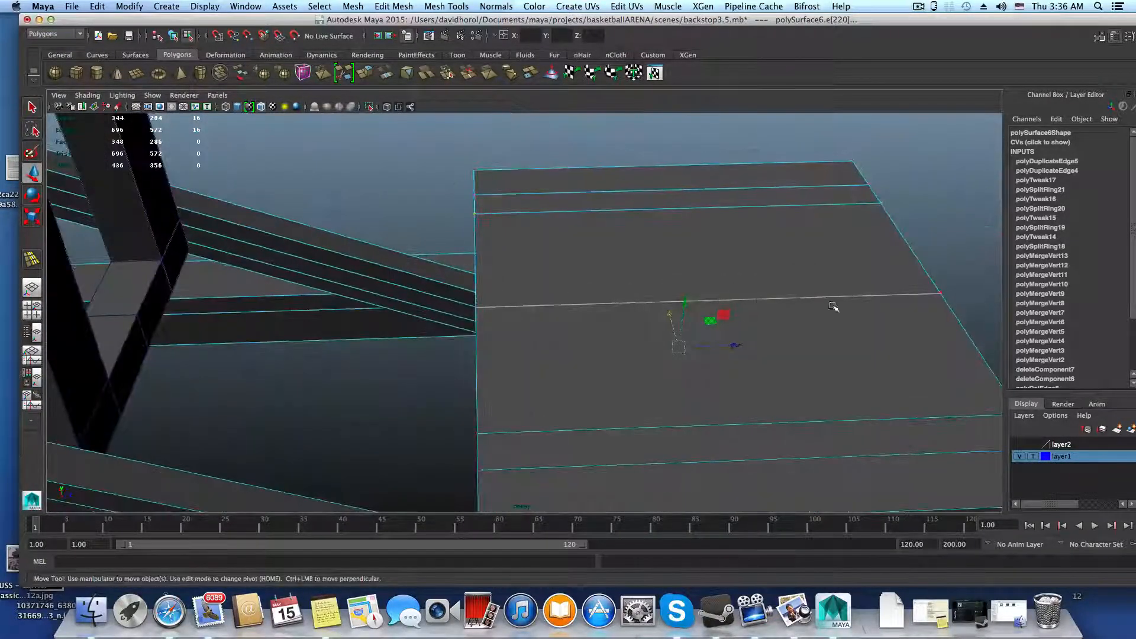
{"action": "left_click_drag", "start_coordinate": [833, 307], "coordinate": [719, 257], "text": "alt"}
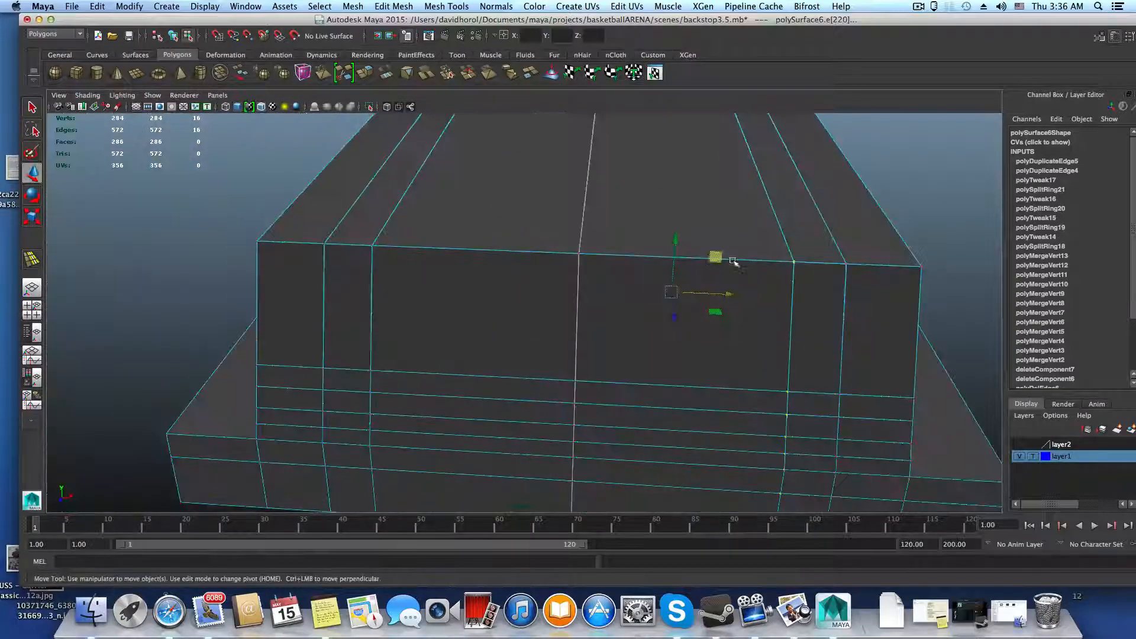
{"action": "left_click", "coordinate": [794, 261]}
{"action": "double_click", "coordinate": [788, 392], "text": "shift"}
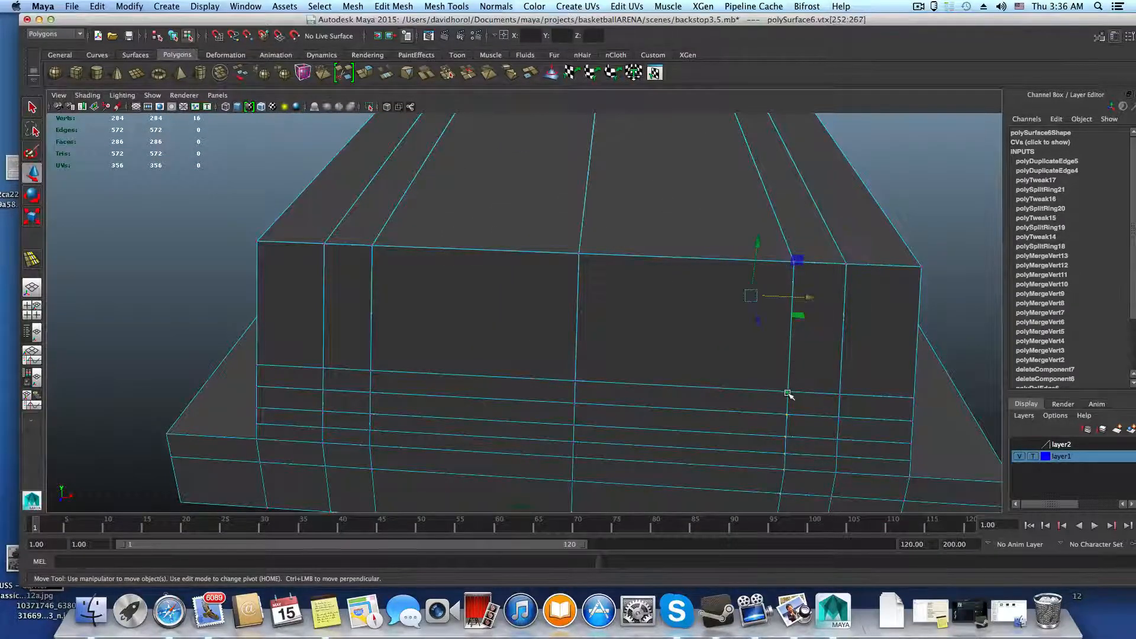
{"action": "scroll", "coordinate": [809, 381], "scroll_direction": "down", "scroll_amount": 5}
{"action": "scroll", "coordinate": [763, 355], "scroll_direction": "up", "scroll_amount": 5}
{"action": "right_click_drag", "start_coordinate": [753, 346], "coordinate": [629, 297], "text": "alt"}
{"action": "middle_click_drag", "start_coordinate": [629, 297], "coordinate": [678, 296], "text": "alt"}
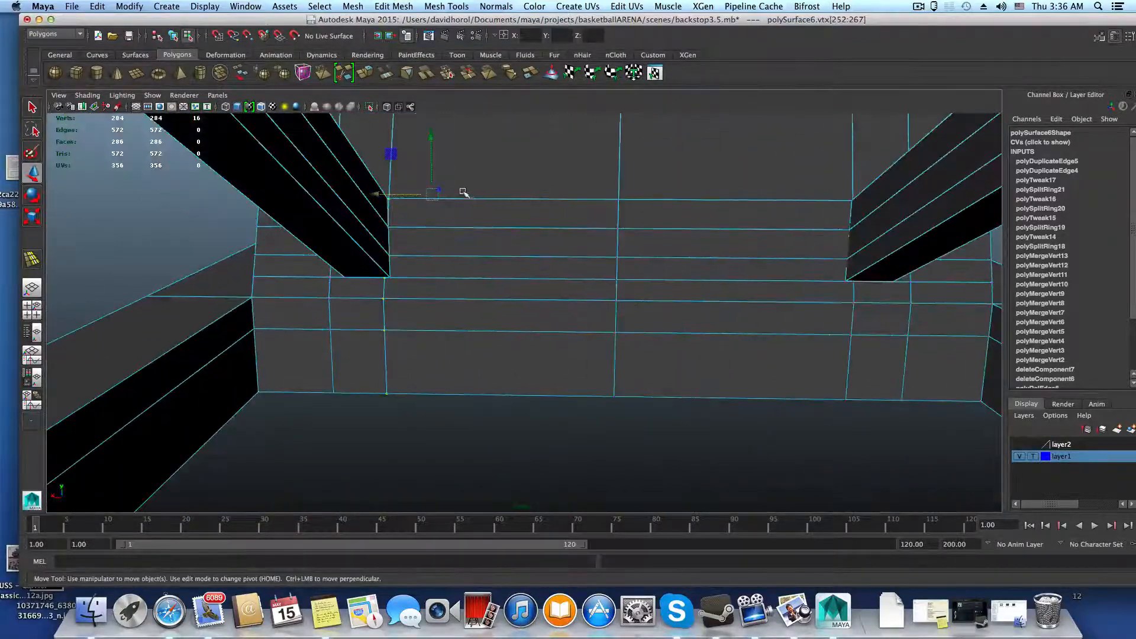
{"action": "mouse_move", "coordinate": [375, 193]}
{"action": "left_mouse_down"}
{"action": "mouse_move", "coordinate": [331, 194]}
{"action": "mouse_move", "coordinate": [387, 199]}
{"action": "left_mouse_up"}
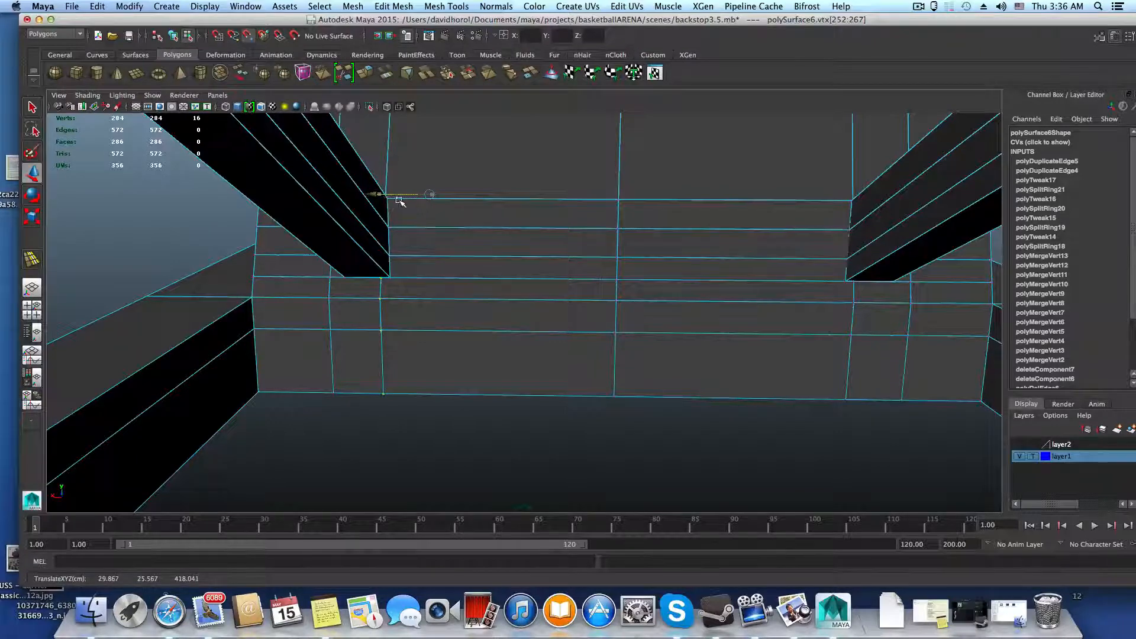
{"action": "left_click_drag", "start_coordinate": [398, 256], "coordinate": [493, 215], "text": "alt"}
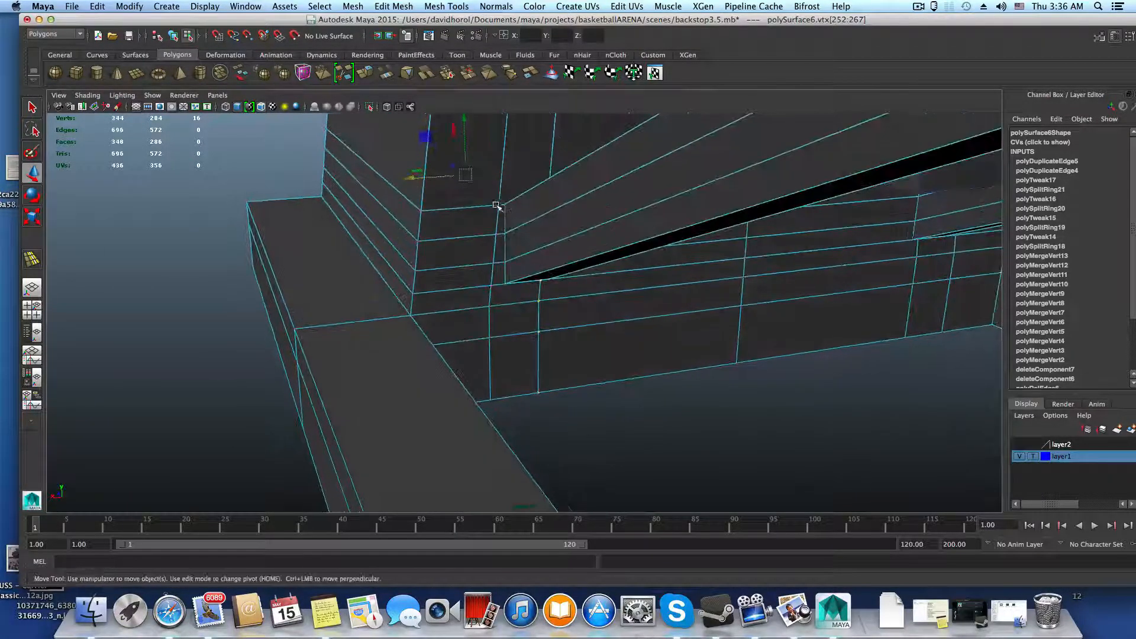
{"action": "left_click", "coordinate": [499, 206]}
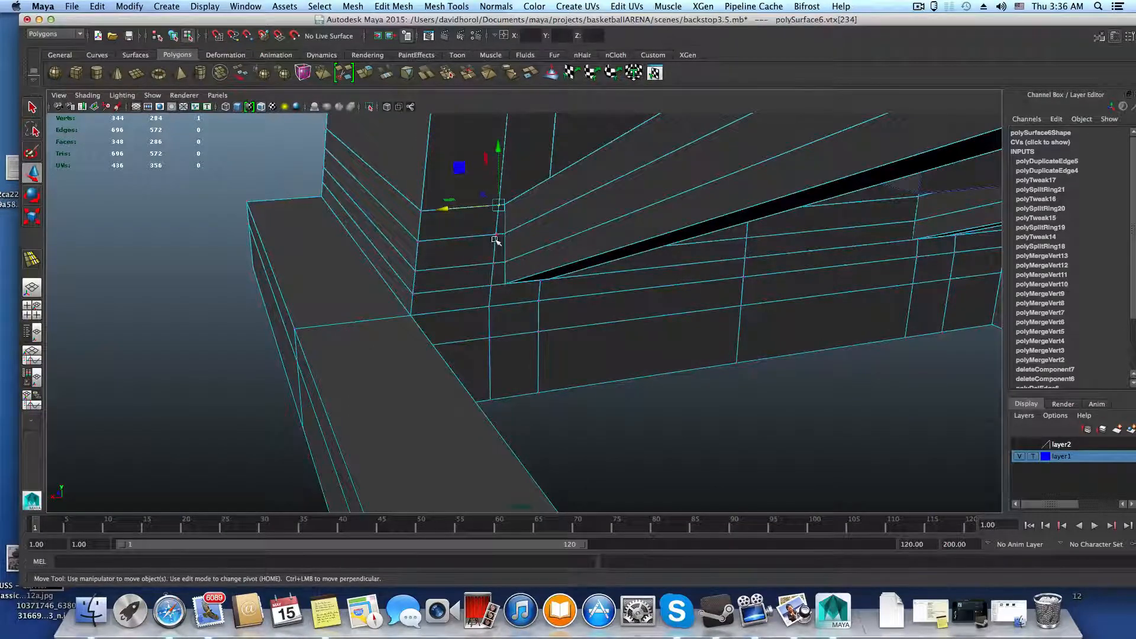
{"action": "key", "text": "ctrl+z"}
- Select that inner loop's vertices around the block and scale them along the X axis until the slanted loop is straight
{"action": "left_click_drag", "start_coordinate": [503, 253], "coordinate": [233, 246], "text": "alt"}
{"action": "scroll", "coordinate": [449, 246], "scroll_direction": "down", "scroll_amount": 10}
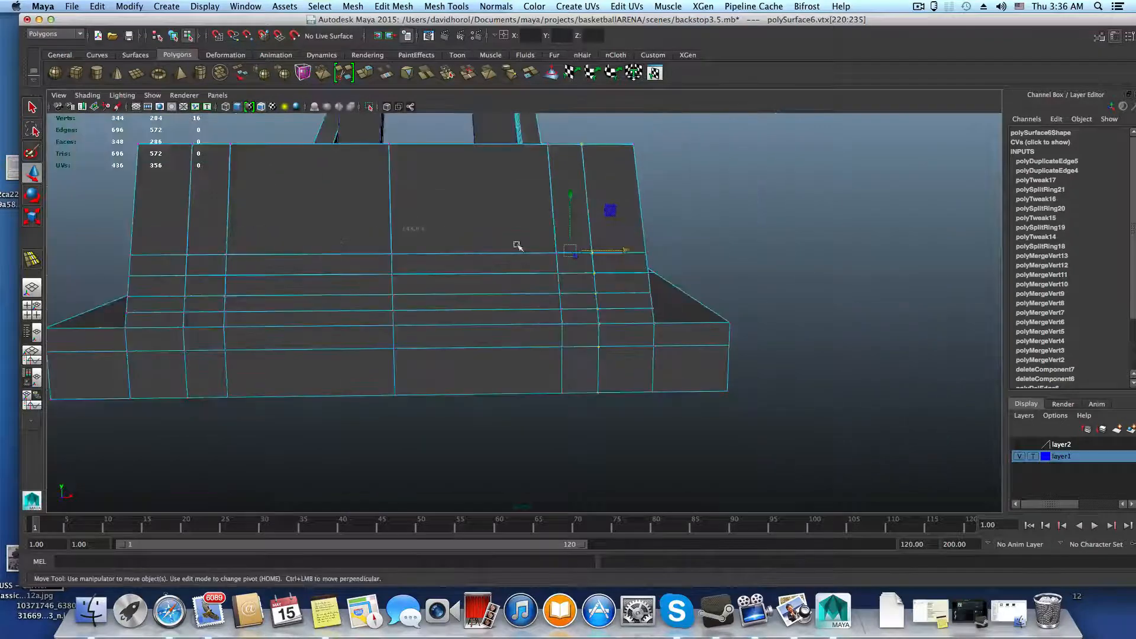
{"action": "left_click_drag", "start_coordinate": [490, 302], "coordinate": [527, 270], "text": "alt"}
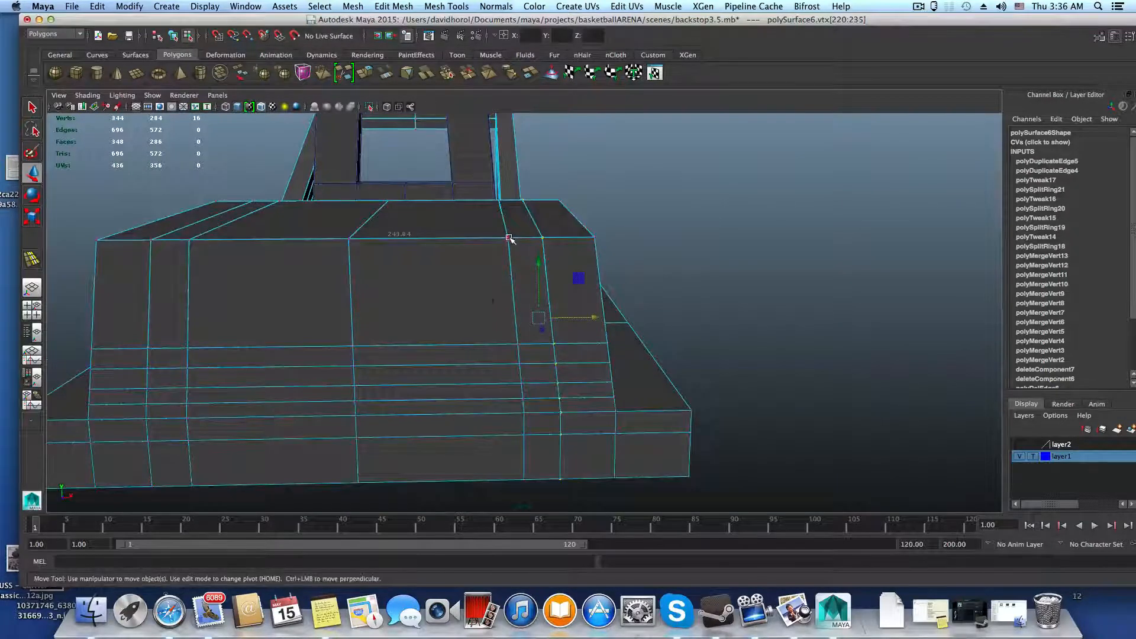
{"action": "left_click", "coordinate": [509, 238]}
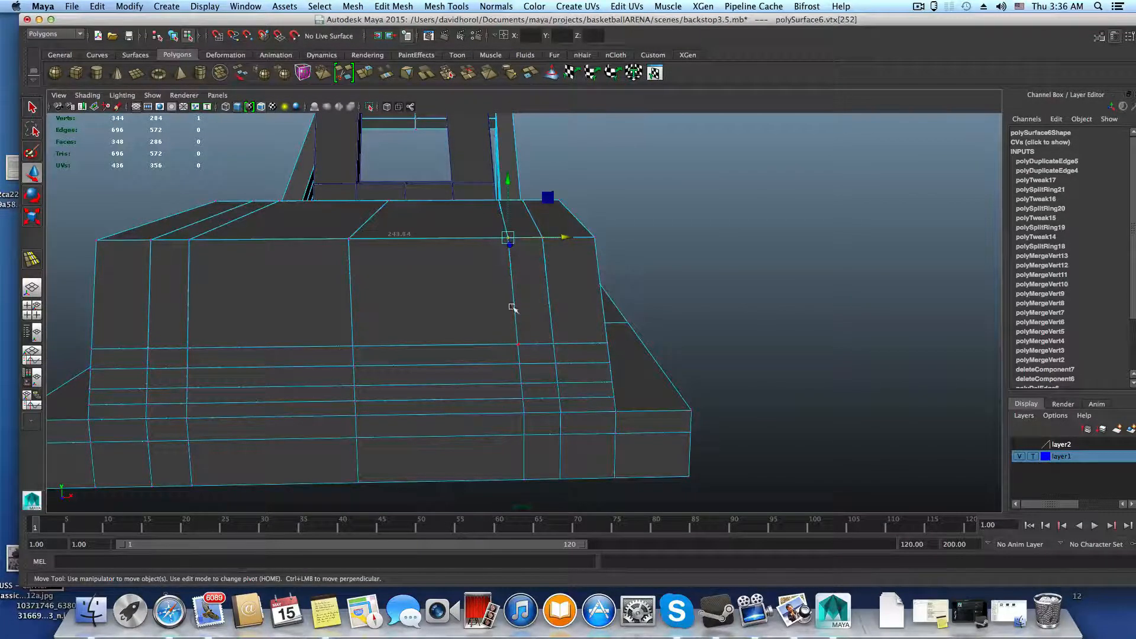
{"action": "double_click", "coordinate": [519, 345], "text": "shift"}
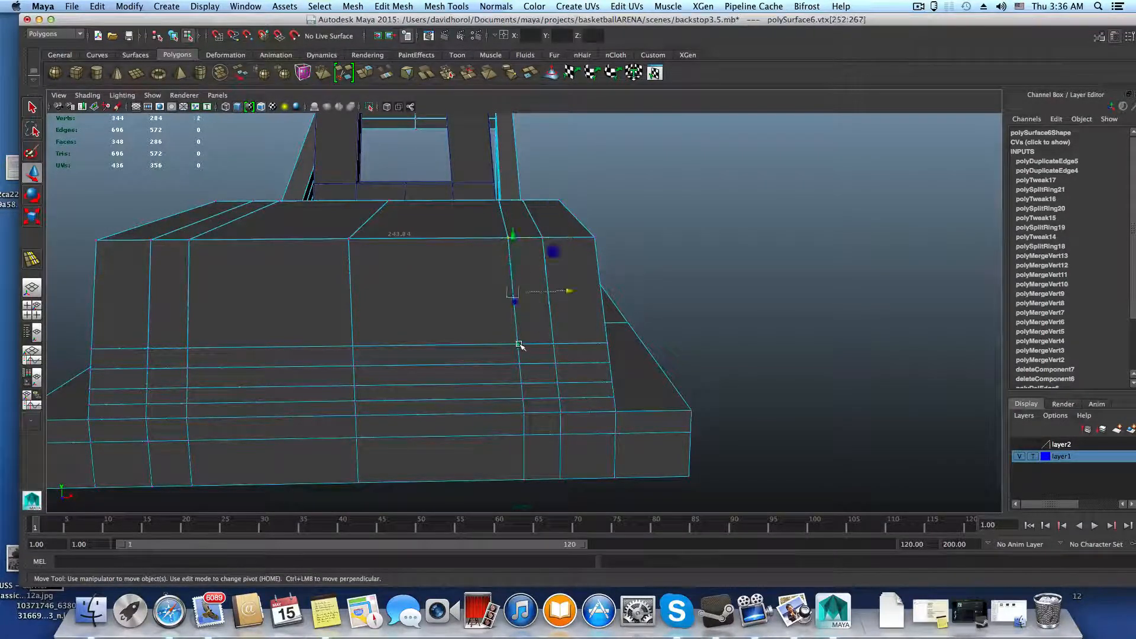
{"action": "key", "text": "r"}
{"action": "left_click_drag", "start_coordinate": [457, 318], "coordinate": [547, 323]}
- Select the vertices of the outer offset edge loop on the same side and scale them flat along the X axis
{"action": "left_click", "coordinate": [540, 367]}
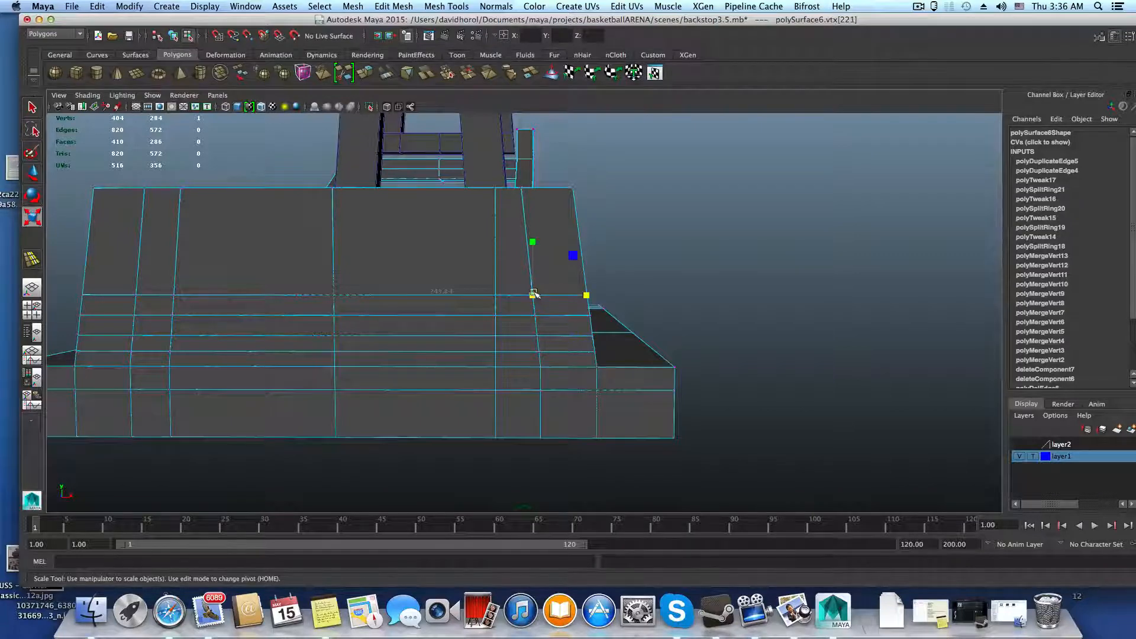
{"action": "double_click", "coordinate": [535, 318]}
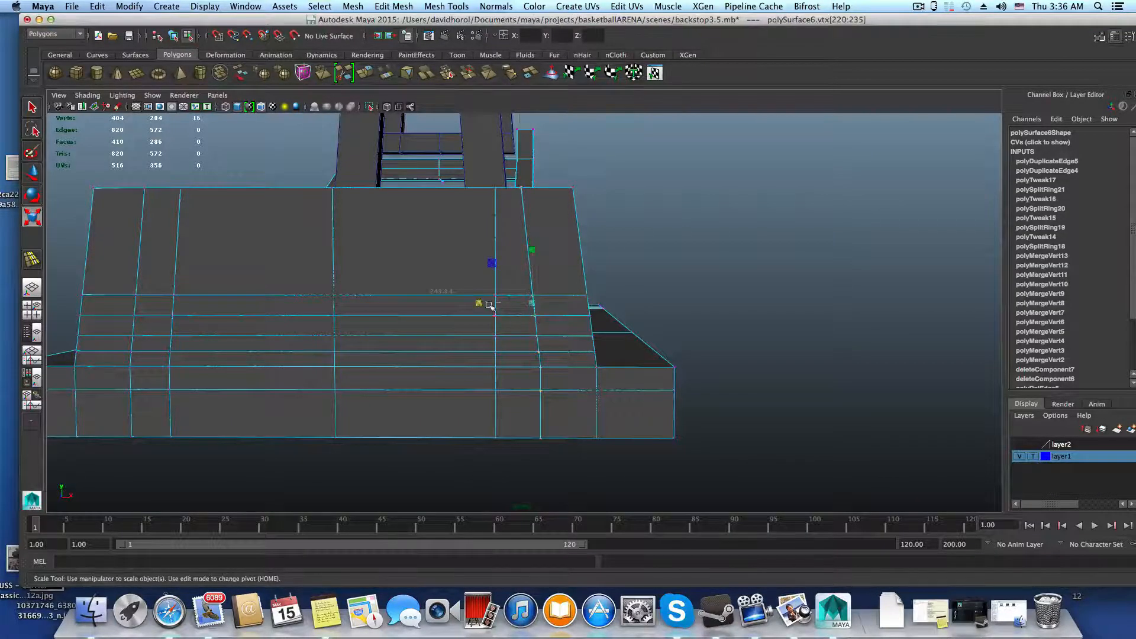
{"action": "left_click_drag", "start_coordinate": [479, 303], "coordinate": [536, 305]}
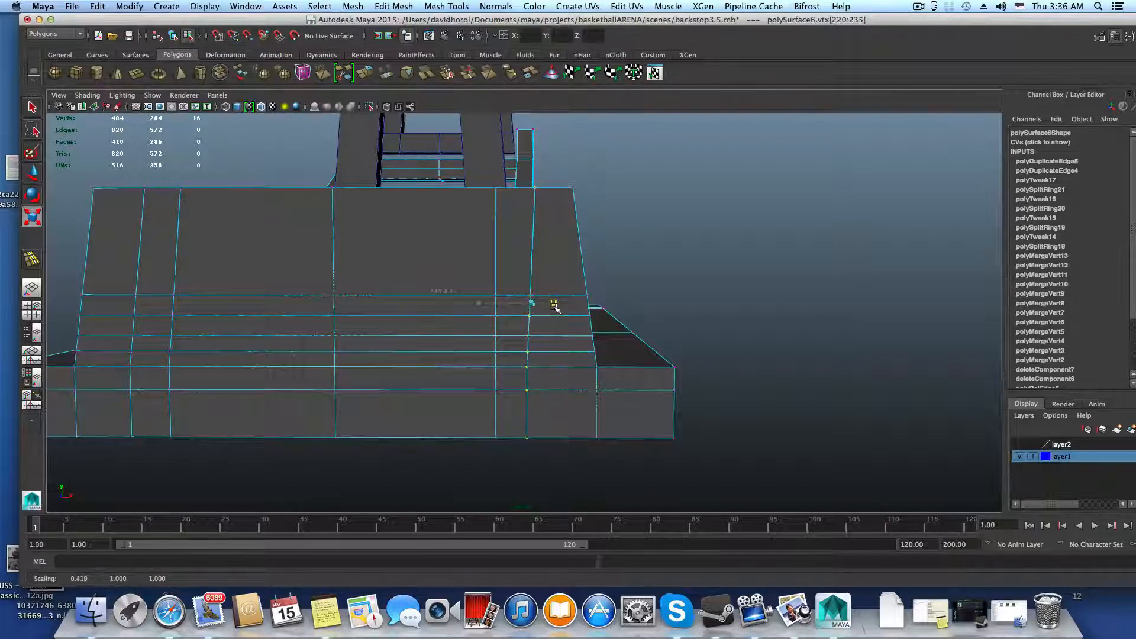
{"action": "left_click_drag", "start_coordinate": [587, 304], "coordinate": [556, 322]}
- Select the vertices of the inner offset edge loop on the block's opposite side and flatten them along the X axis with the Scale Tool
{"action": "right_click_drag", "start_coordinate": [556, 322], "coordinate": [573, 337], "text": "alt"}
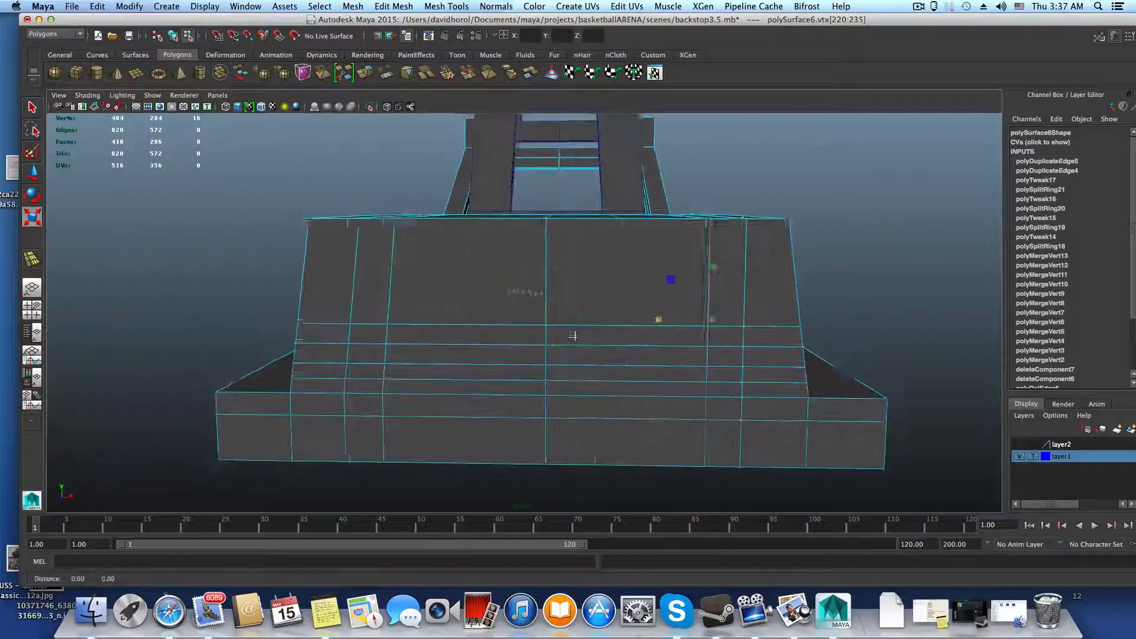
{"action": "middle_click_drag", "start_coordinate": [573, 336], "coordinate": [583, 329], "text": "alt"}
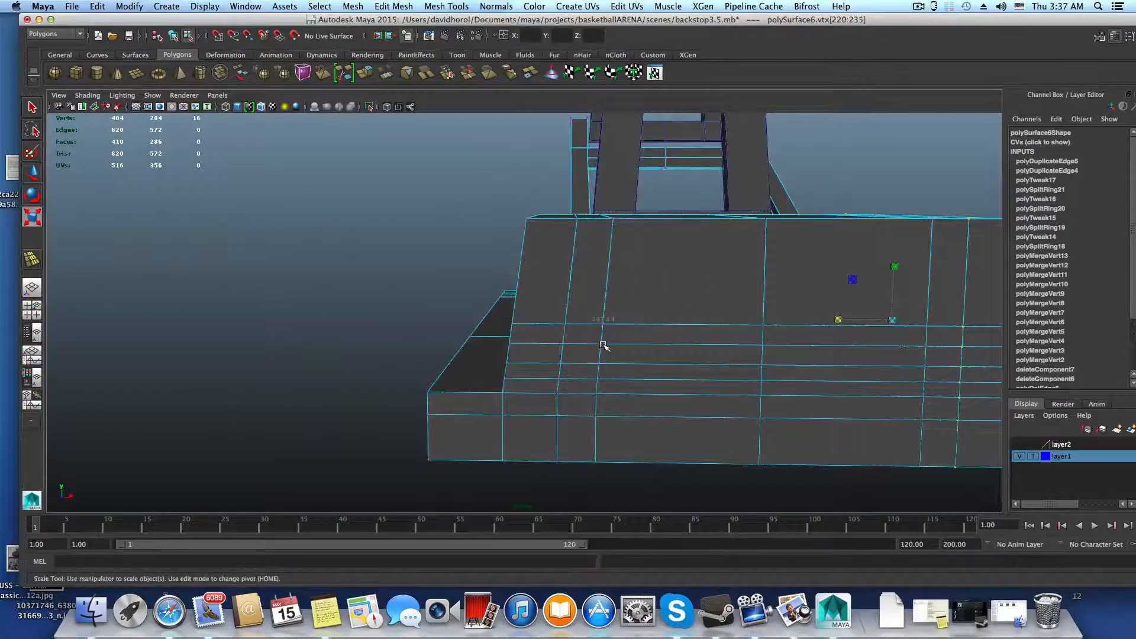
{"action": "left_click", "coordinate": [602, 345]}
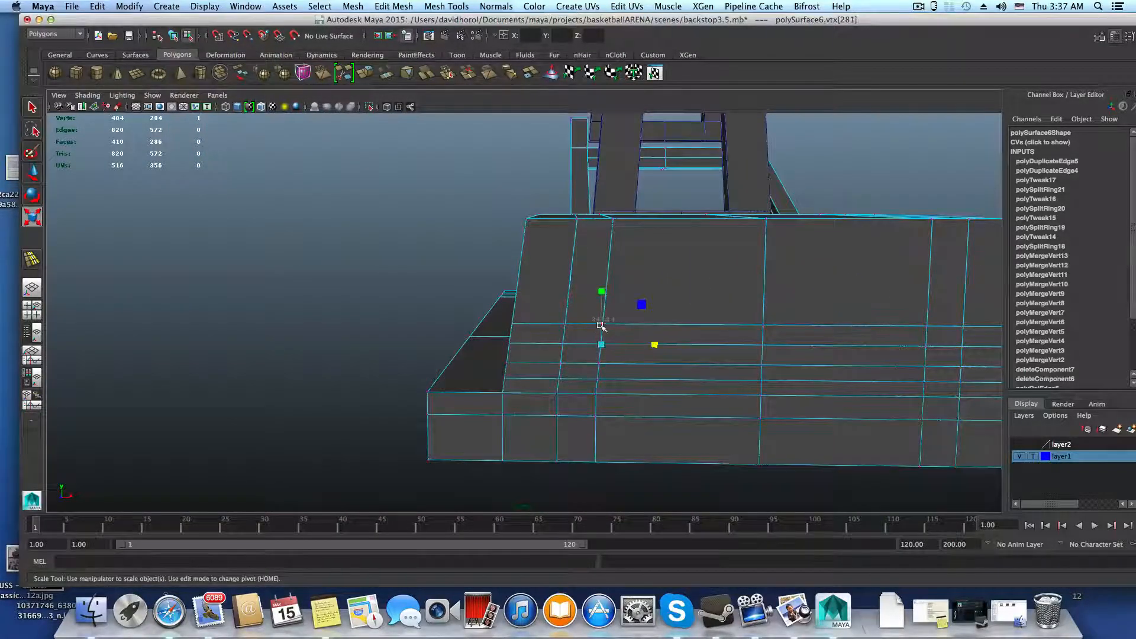
{"action": "double_click", "coordinate": [598, 364], "text": "shift"}
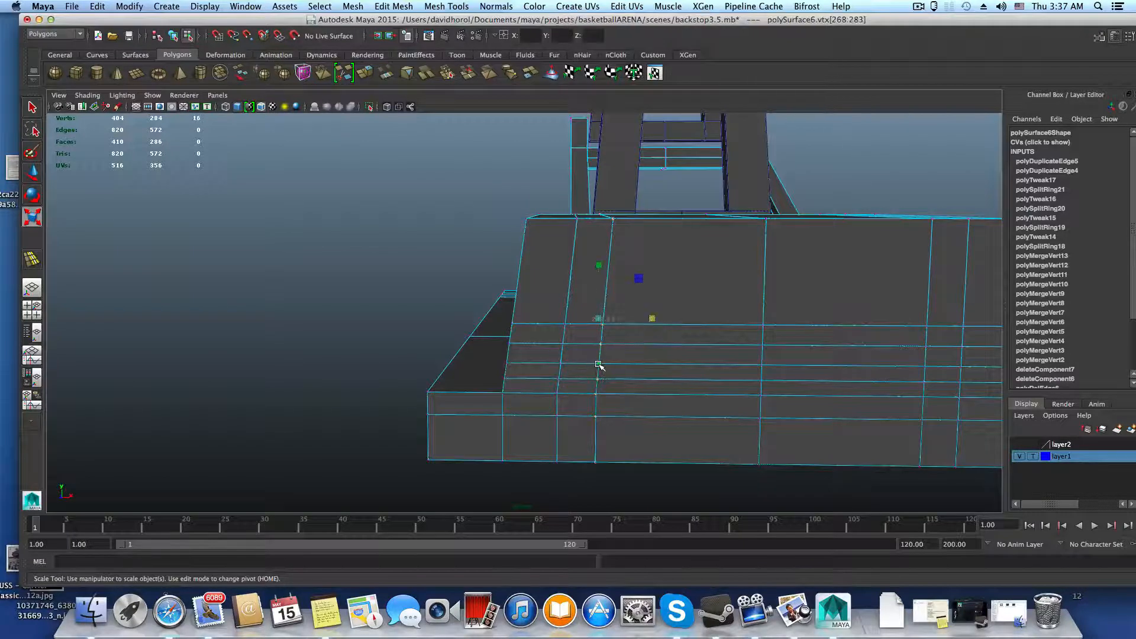
{"action": "left_click_drag", "start_coordinate": [654, 319], "coordinate": [556, 326]}
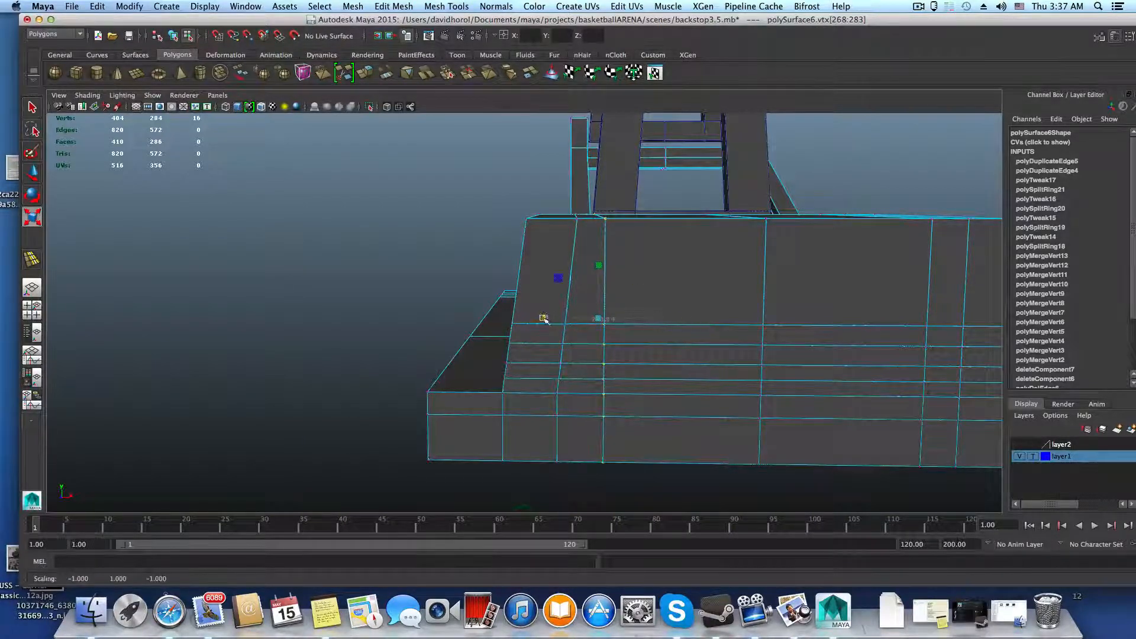
- Straighten the opposite side's outer offset edge loop by scaling its vertices flat along the X axis
{"action": "left_click_drag", "start_coordinate": [700, 338], "coordinate": [657, 367], "text": "alt"}
{"action": "scroll", "coordinate": [585, 329], "scroll_direction": "up", "scroll_amount": 4}
{"action": "left_click", "coordinate": [582, 325]}
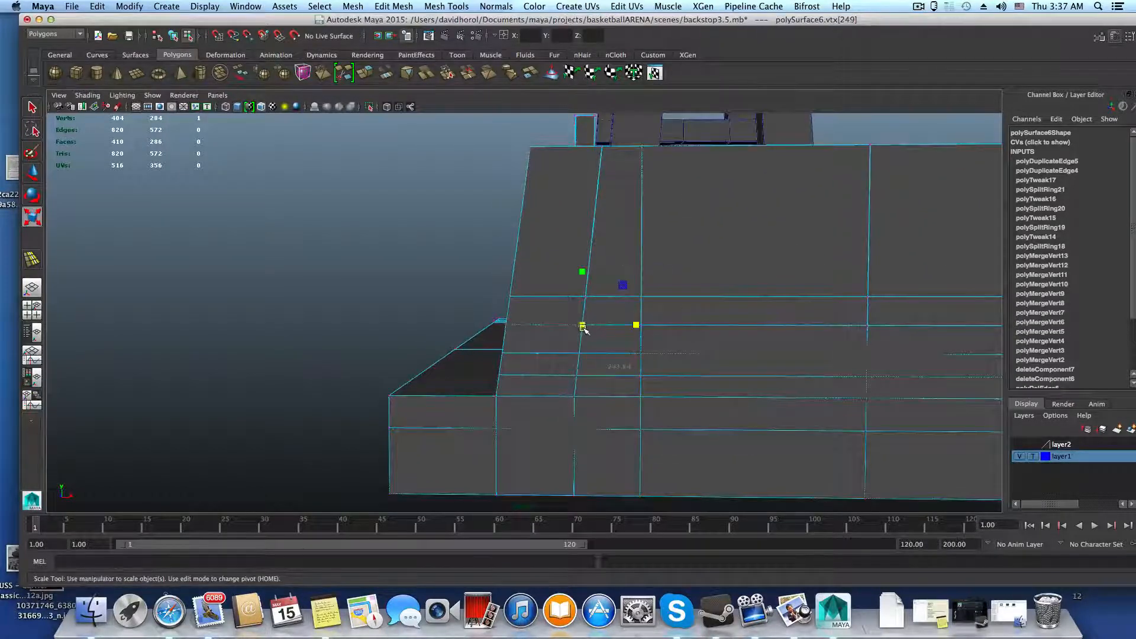
{"action": "double_click", "coordinate": [586, 299], "text": "shift"}
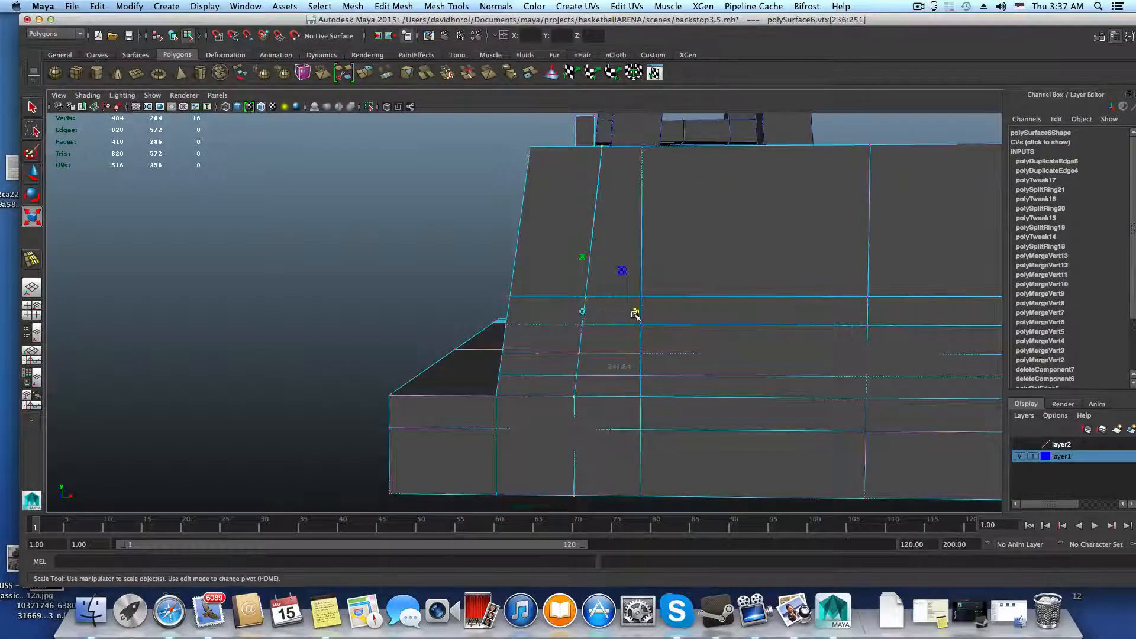
{"action": "left_click_drag", "start_coordinate": [635, 314], "coordinate": [580, 313]}
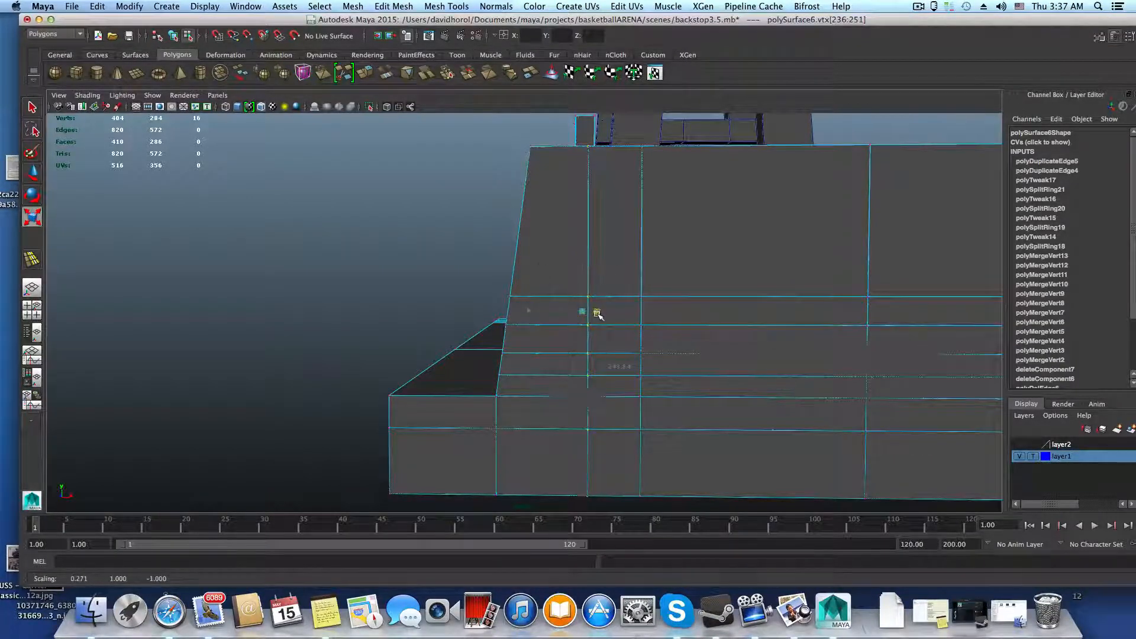
- Move the straightened outer loop's vertices sideways to line up with the outer edge of the adjacent slanted beam
{"action": "left_click_drag", "start_coordinate": [598, 314], "coordinate": [685, 362], "text": "alt"}
{"action": "right_click_drag", "start_coordinate": [685, 363], "coordinate": [590, 348], "text": "alt"}
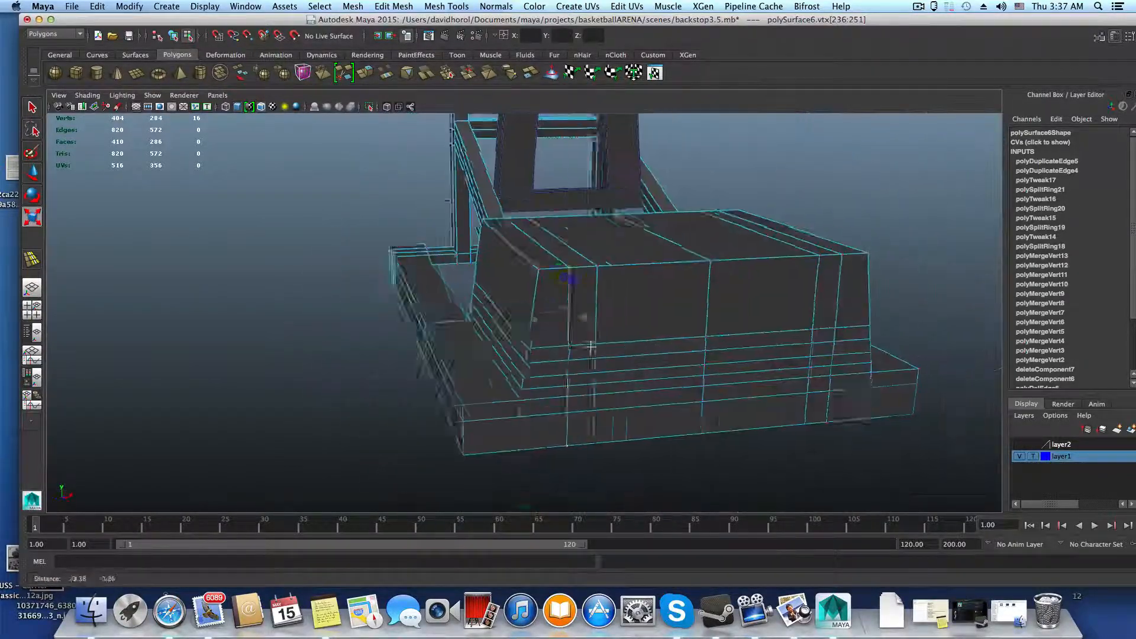
{"action": "left_click_drag", "start_coordinate": [590, 348], "coordinate": [618, 268], "text": "alt"}
{"action": "key", "text": "w"}
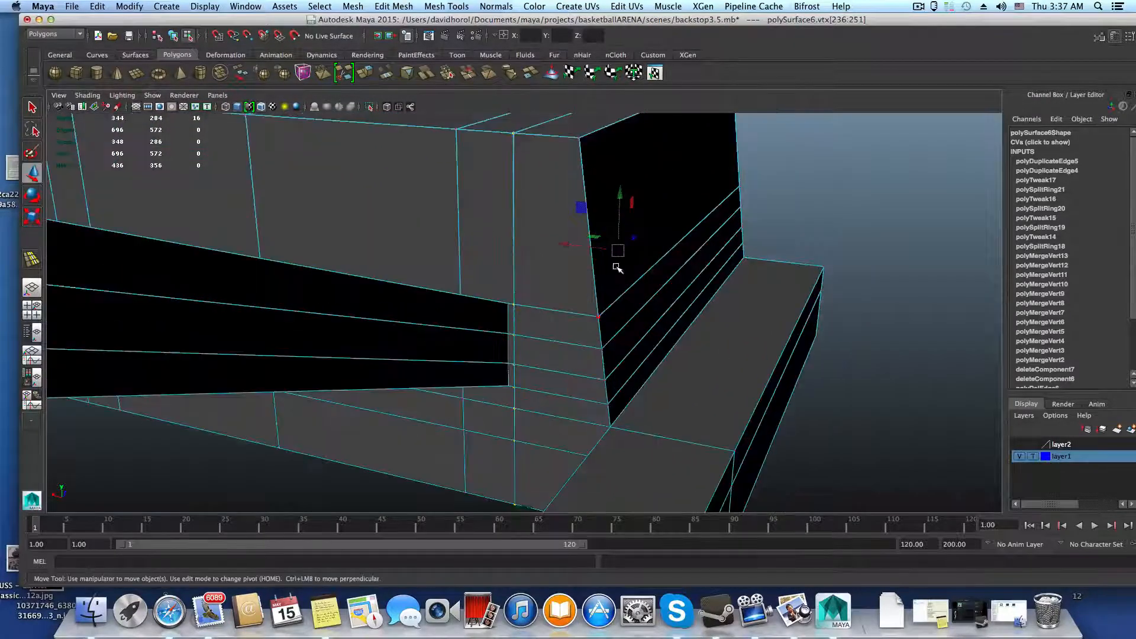
{"action": "left_click_drag", "start_coordinate": [590, 312], "coordinate": [598, 309], "text": "alt"}
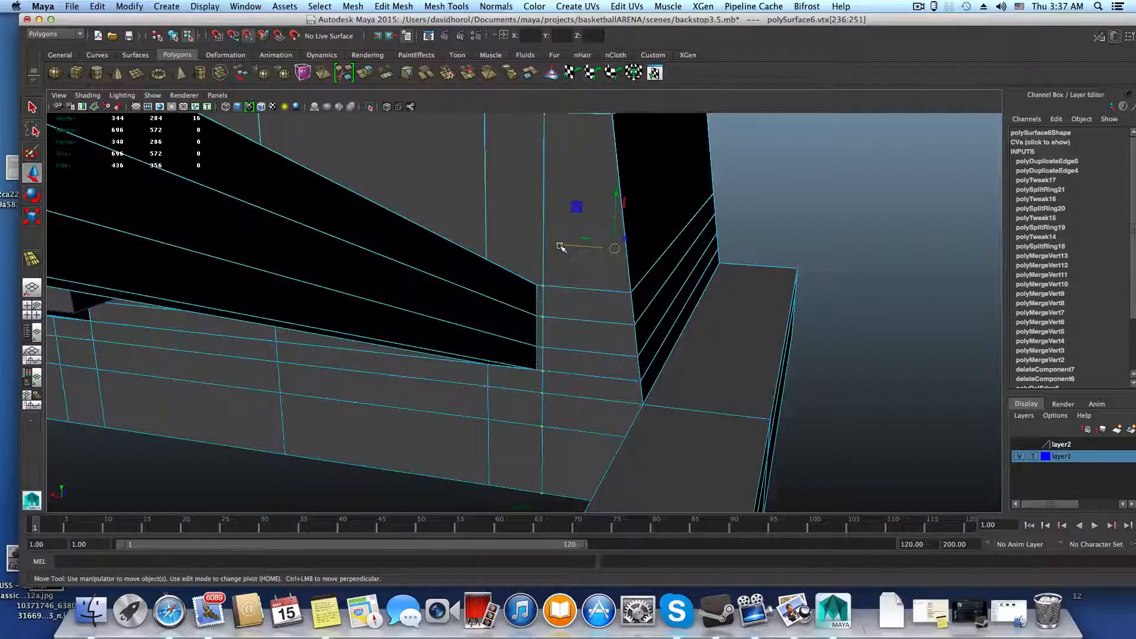
{"action": "left_click_drag", "start_coordinate": [559, 246], "coordinate": [549, 267]}
- Select the inner loop's vertices beside the same beam and move them sideways onto the beam's inner edge
{"action": "left_click_drag", "start_coordinate": [534, 329], "coordinate": [452, 223], "text": "alt"}
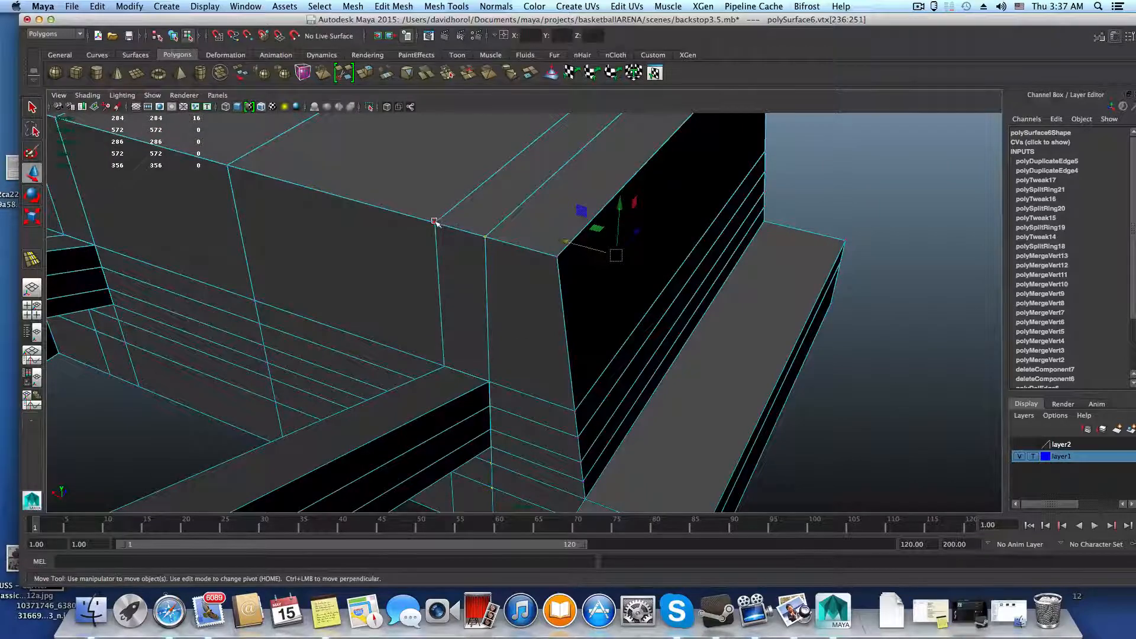
{"action": "left_click", "coordinate": [436, 223]}
{"action": "left_click_drag", "start_coordinate": [469, 299], "coordinate": [499, 261], "text": "alt"}
{"action": "middle_click_drag", "start_coordinate": [500, 261], "coordinate": [567, 294], "text": "alt"}
{"action": "left_click_drag", "start_coordinate": [566, 294], "coordinate": [747, 259], "text": "alt"}
{"action": "key", "text": "f"}
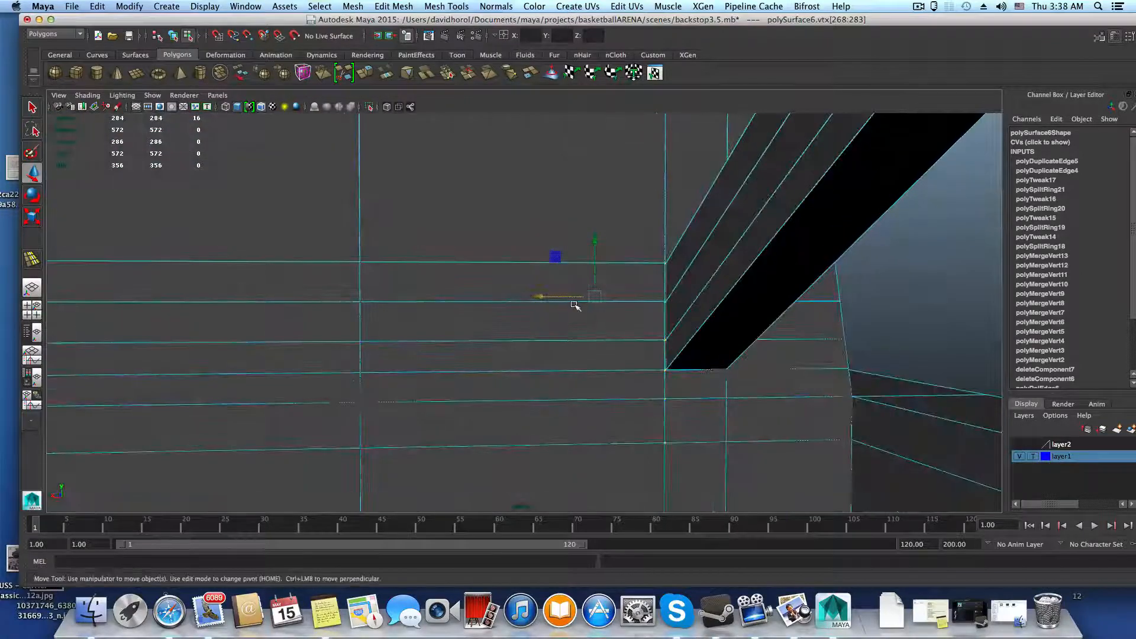
{"action": "left_click_drag", "start_coordinate": [547, 296], "coordinate": [783, 332]}
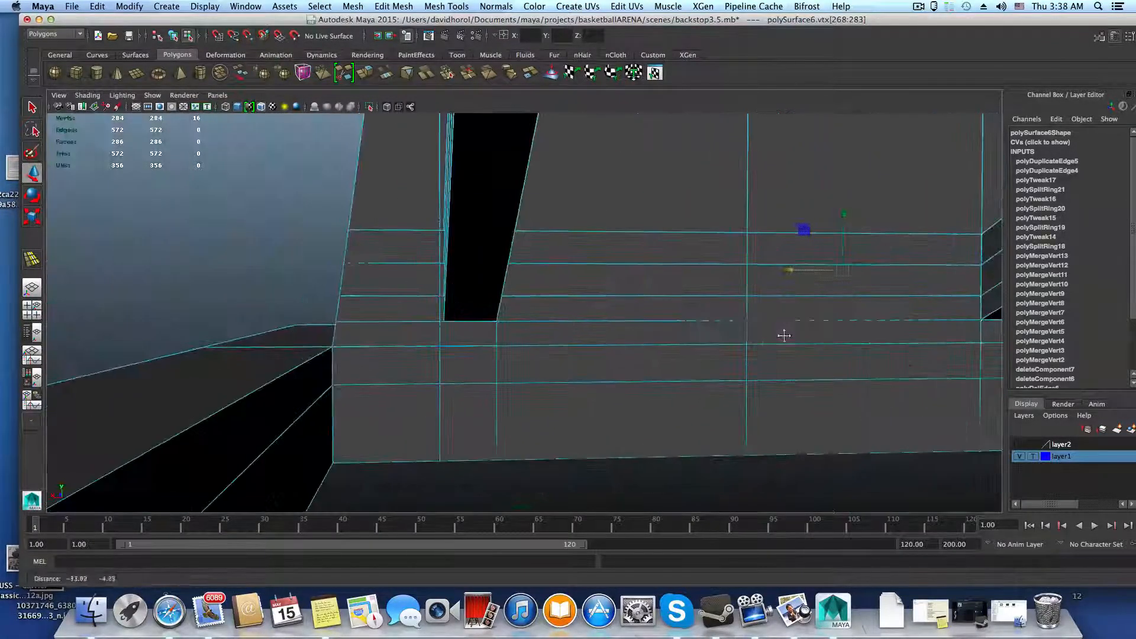
- Select the three lowest inner-loop vertices beneath the other beam and move them sideways in line with that beam's inner edge
{"action": "left_click_drag", "start_coordinate": [578, 355], "coordinate": [571, 357], "text": "alt"}
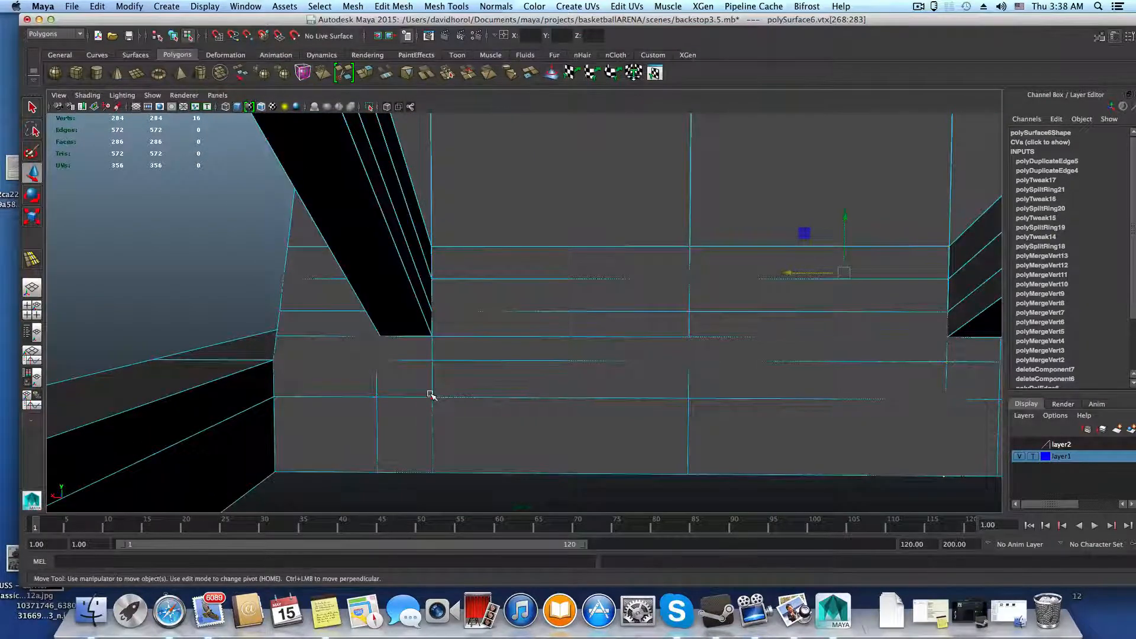
{"action": "left_click", "coordinate": [431, 396]}
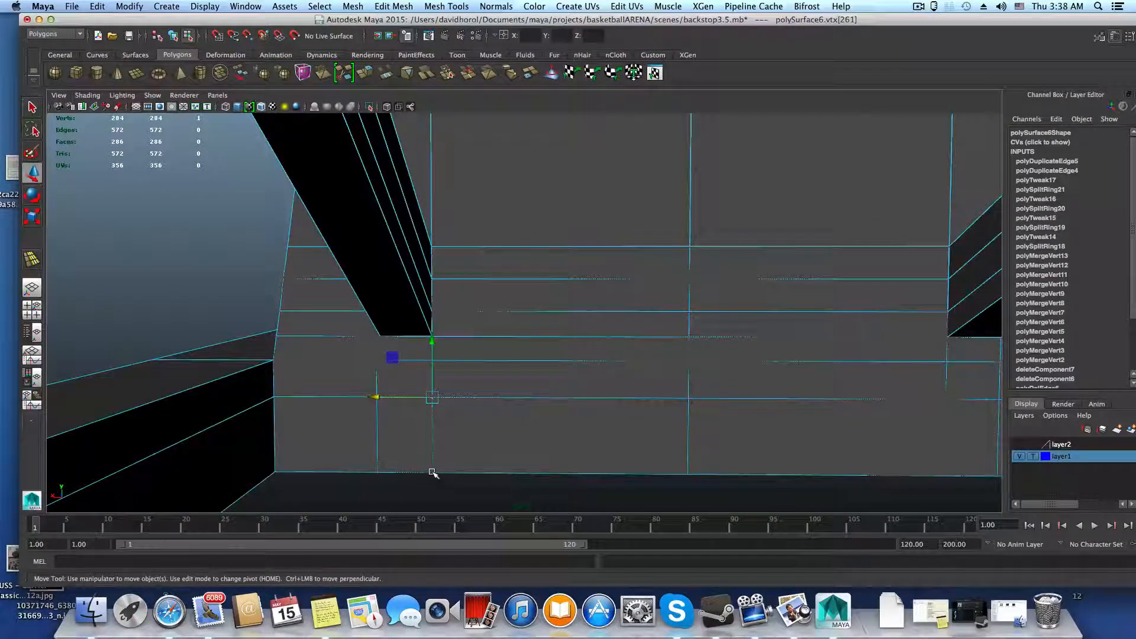
{"action": "left_click", "coordinate": [433, 473], "text": "shift"}
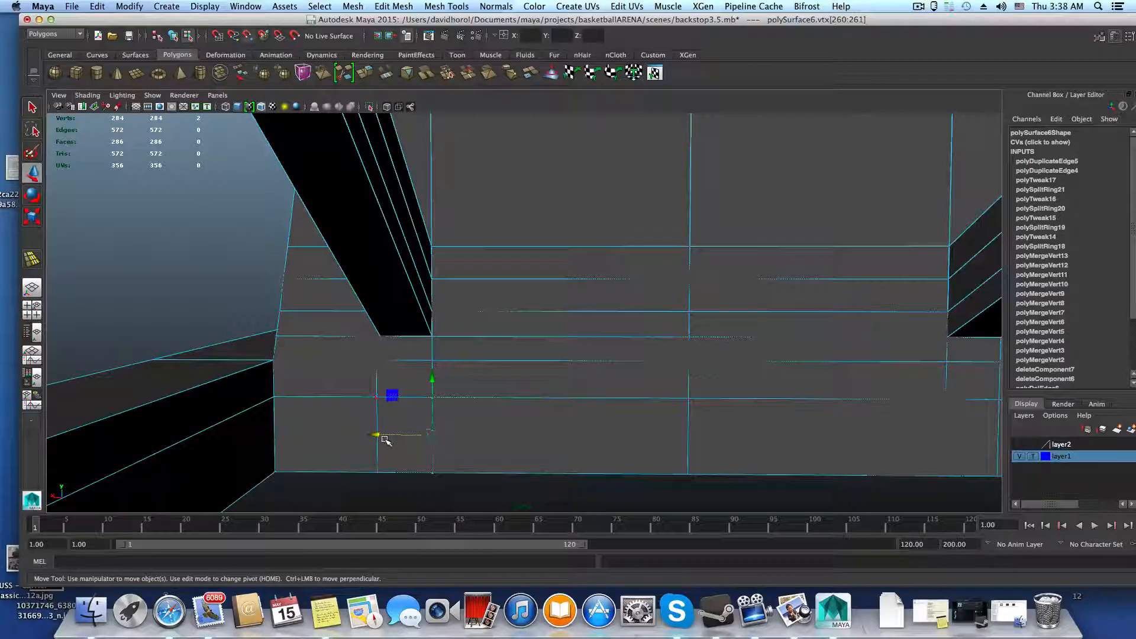
{"action": "left_click_drag", "start_coordinate": [375, 434], "coordinate": [429, 430]}
{"action": "key", "text": "z"}
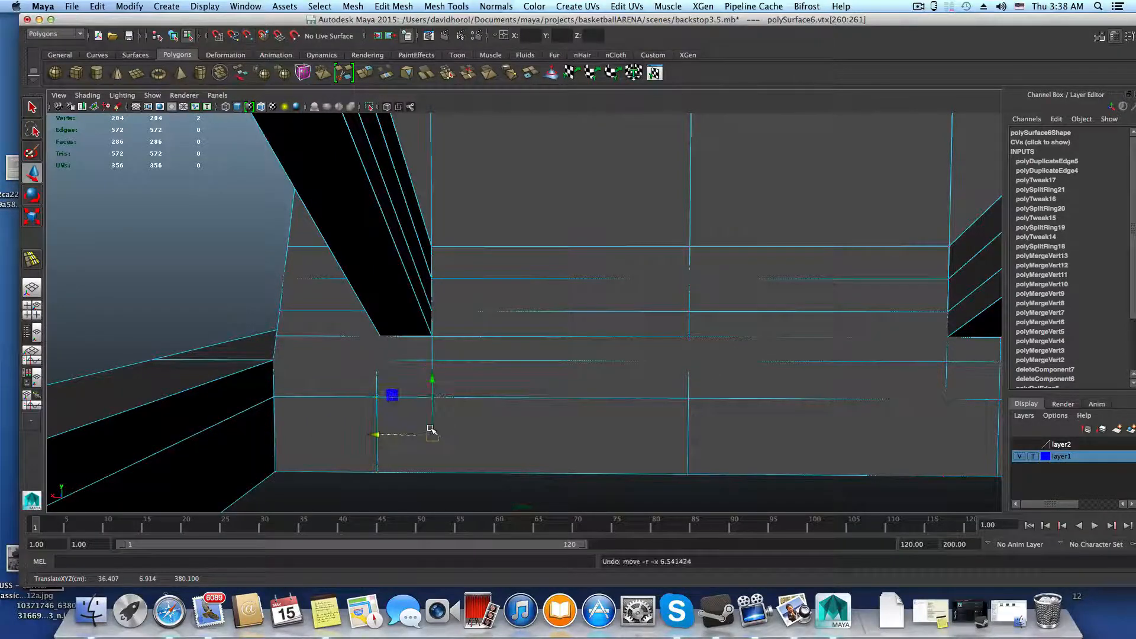
{"action": "left_click", "coordinate": [432, 362], "text": "shift"}
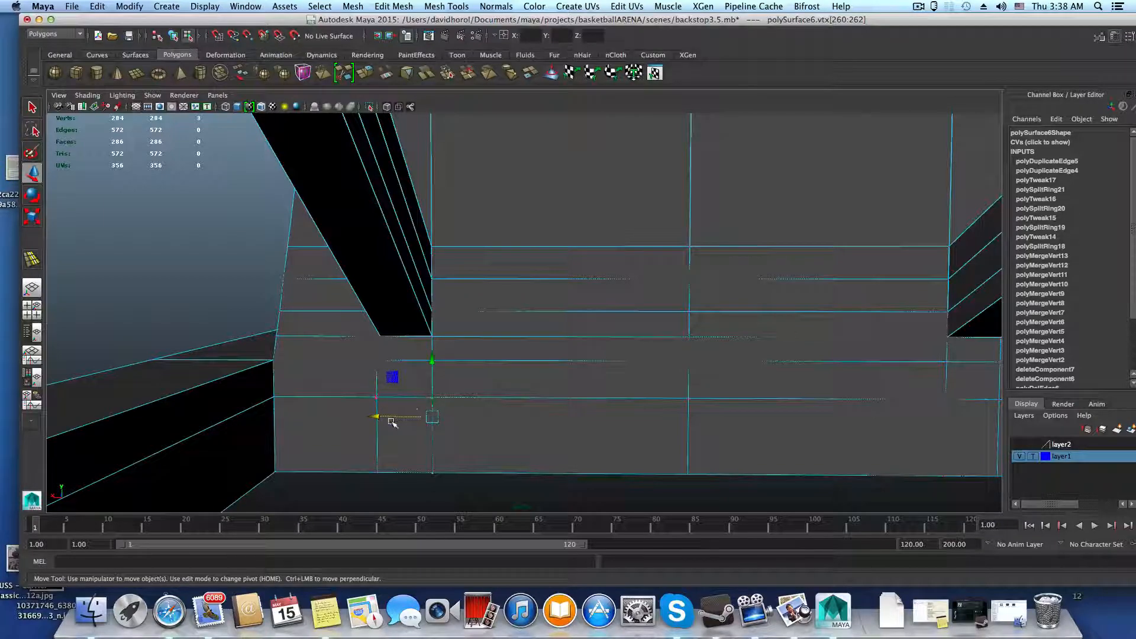
{"action": "left_click_drag", "start_coordinate": [375, 417], "coordinate": [492, 419]}
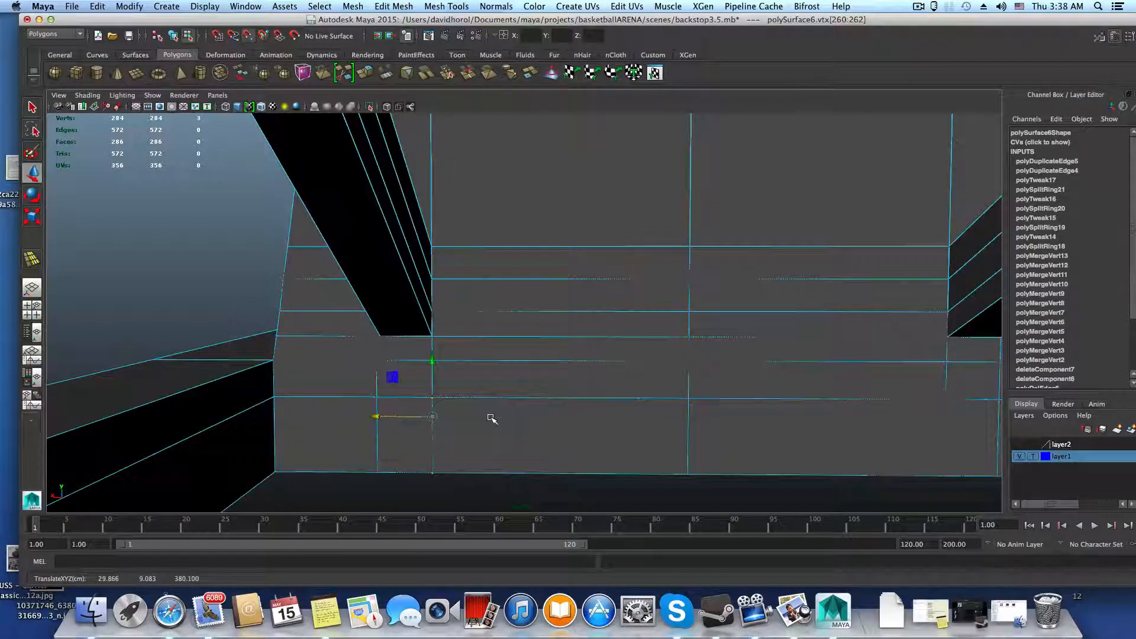
- Select the remaining inner edge loop's vertices on the base block and move them sideways onto the slanted beam's inner edge
{"action": "scroll", "coordinate": [530, 365], "scroll_direction": "down", "scroll_amount": 5}
{"action": "left_click_drag", "start_coordinate": [546, 354], "coordinate": [290, 368], "text": "alt"}
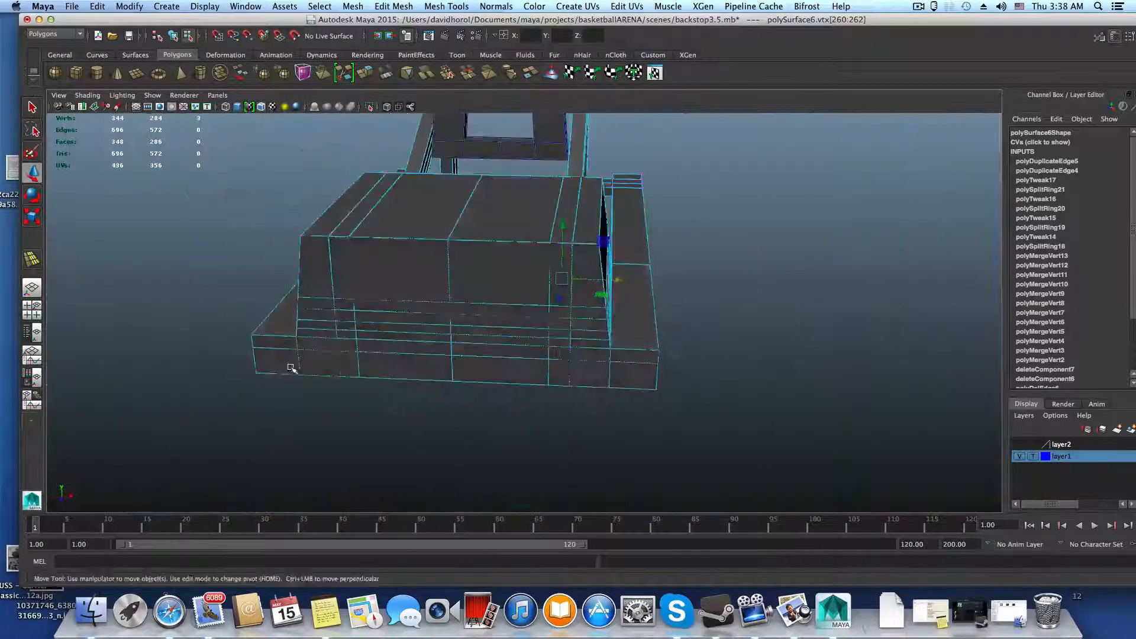
{"action": "scroll", "coordinate": [611, 211], "scroll_direction": "up", "scroll_amount": 6}
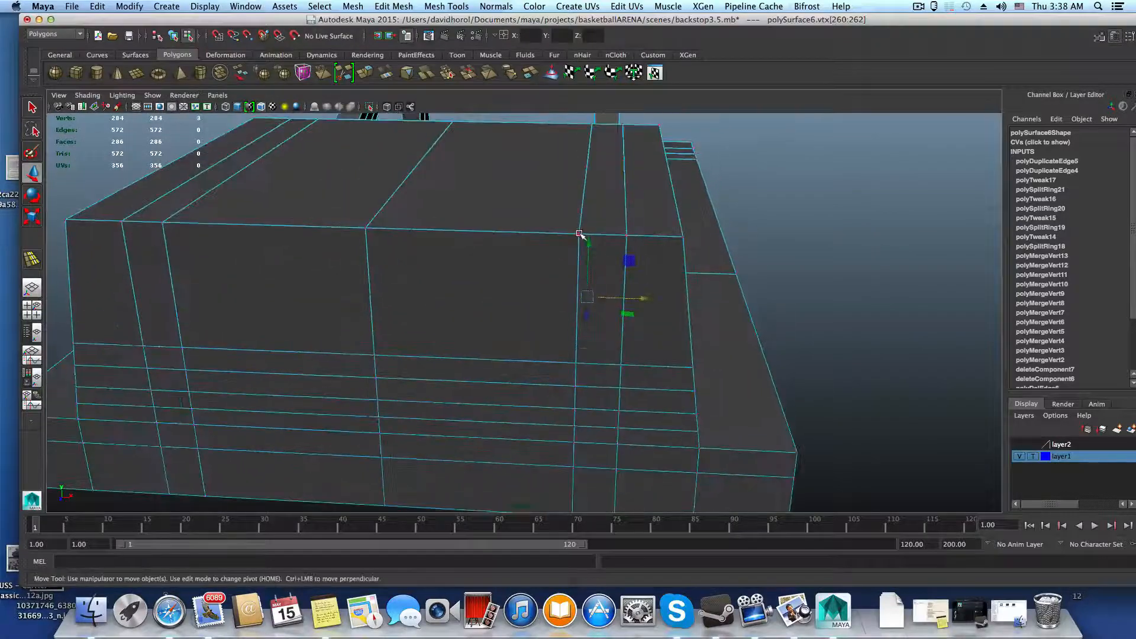
{"action": "left_click", "coordinate": [580, 234]}
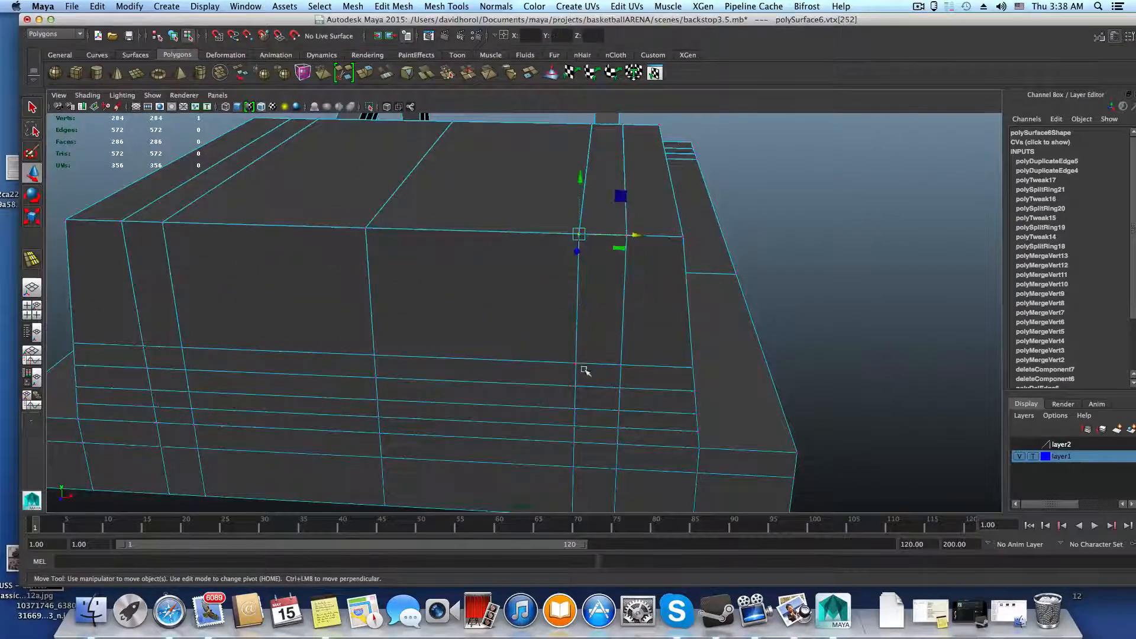
{"action": "double_click", "coordinate": [577, 364], "text": "shift"}
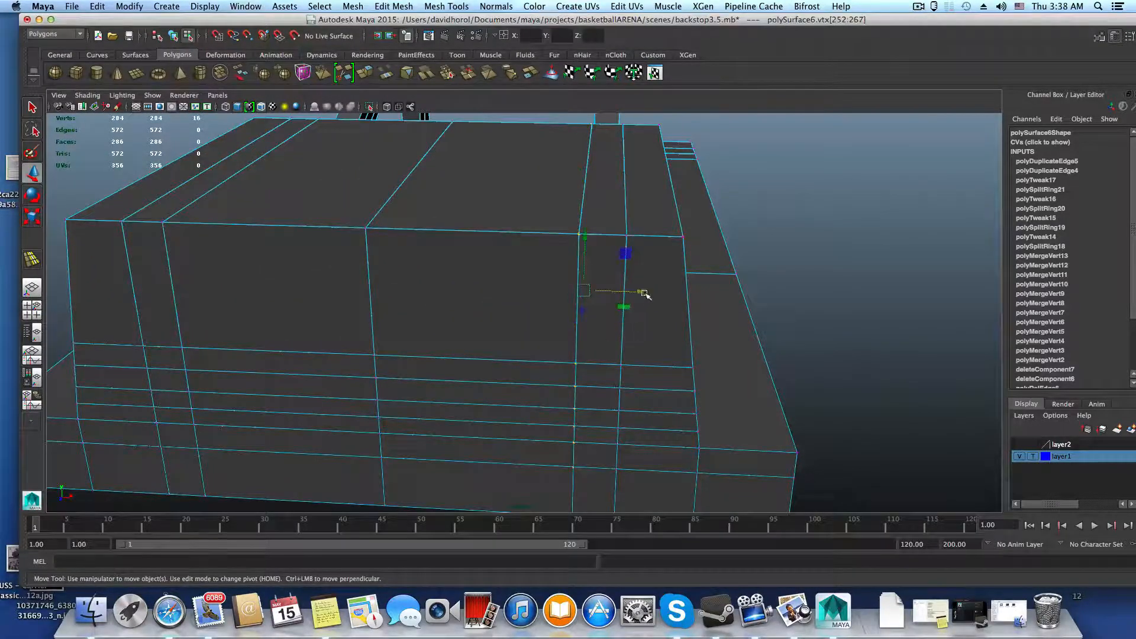
{"action": "left_click_drag", "start_coordinate": [644, 292], "coordinate": [426, 291], "text": "alt"}
{"action": "middle_click_drag", "start_coordinate": [473, 372], "coordinate": [449, 333], "text": "alt"}
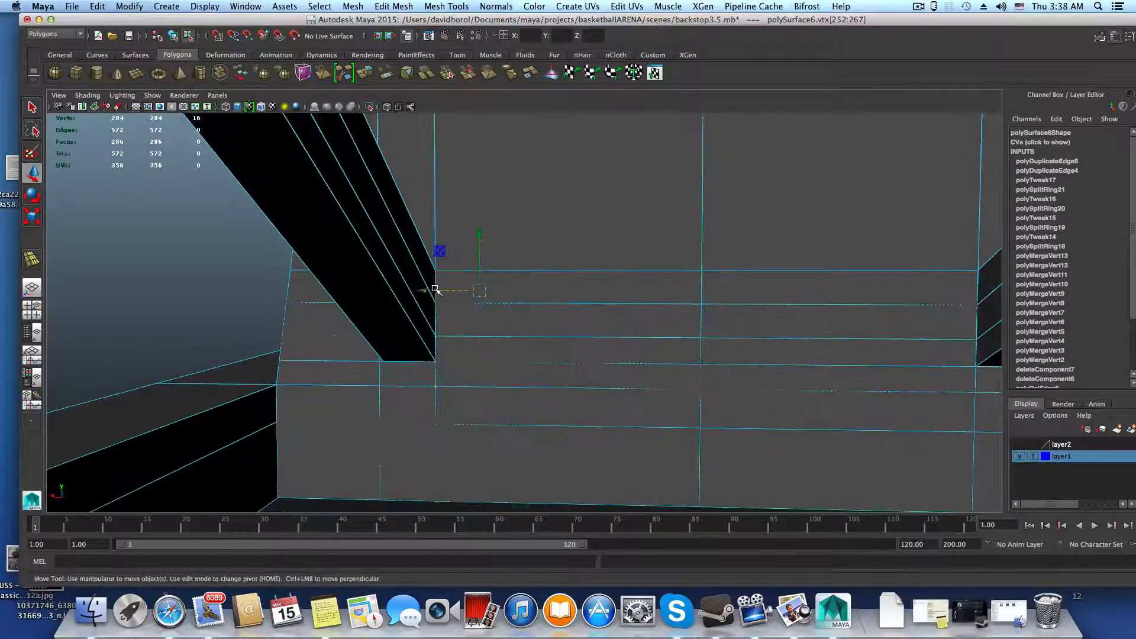
{"action": "mouse_move", "coordinate": [424, 294]}
{"action": "middle_mouse_down"}
{"action": "mouse_move", "coordinate": [475, 294]}
{"action": "mouse_move", "coordinate": [435, 295]}
{"action": "middle_mouse_up"}
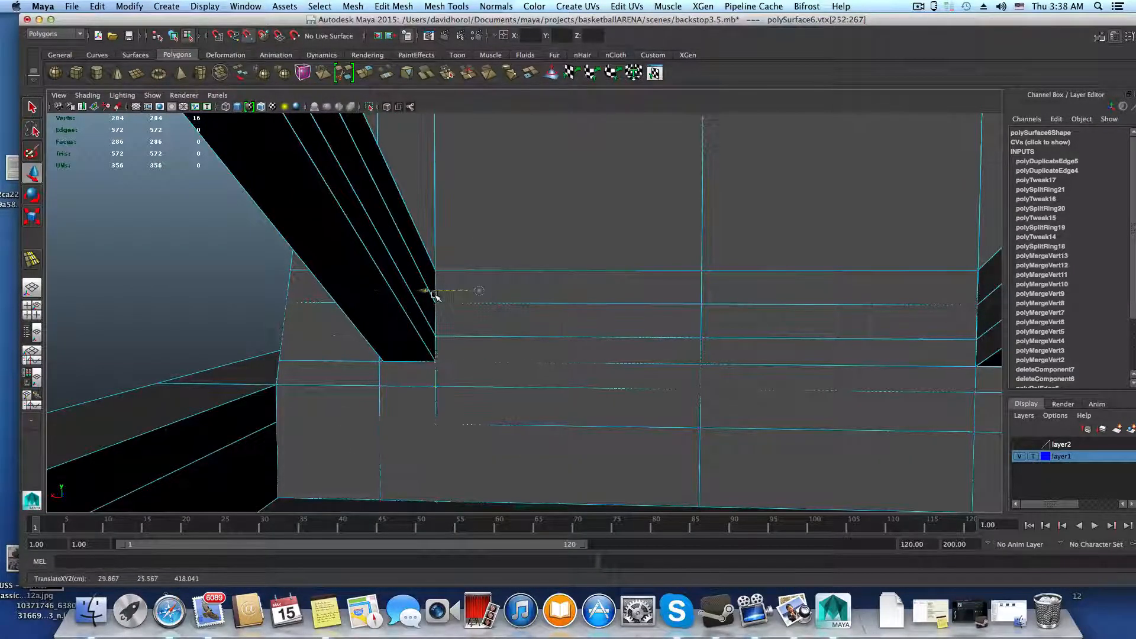
- Select the edge loop's vertices beside the other slanted beam and move them sideways in line with that beam's edge
{"action": "left_click_drag", "start_coordinate": [414, 386], "coordinate": [434, 385], "text": "alt"}
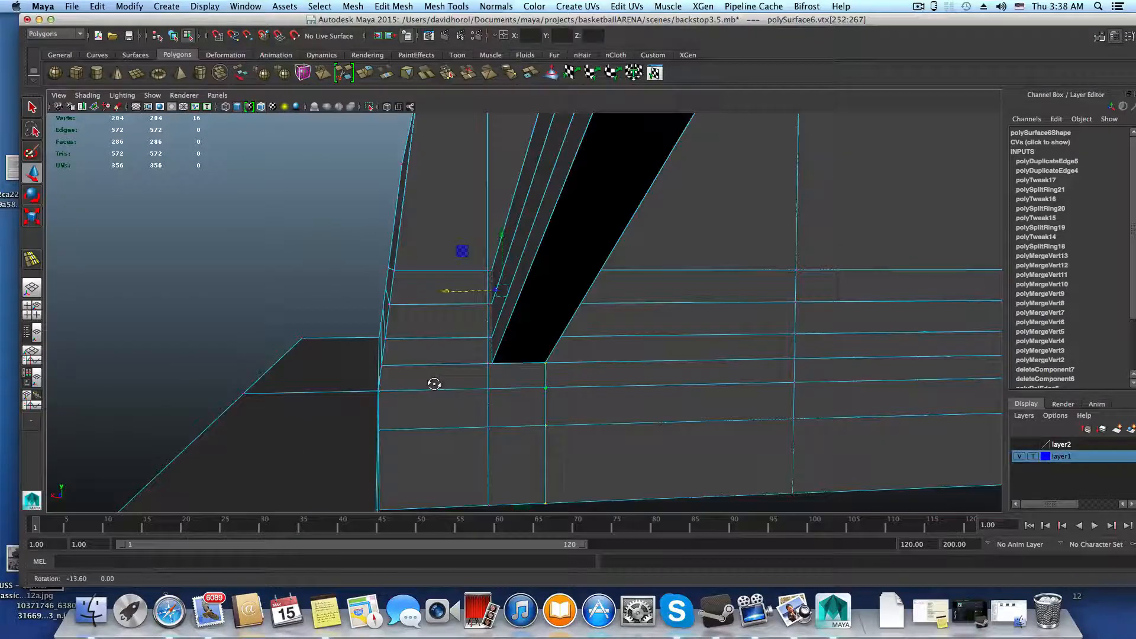
{"action": "left_click", "coordinate": [488, 387]}
{"action": "double_click", "coordinate": [489, 428], "text": "shift"}
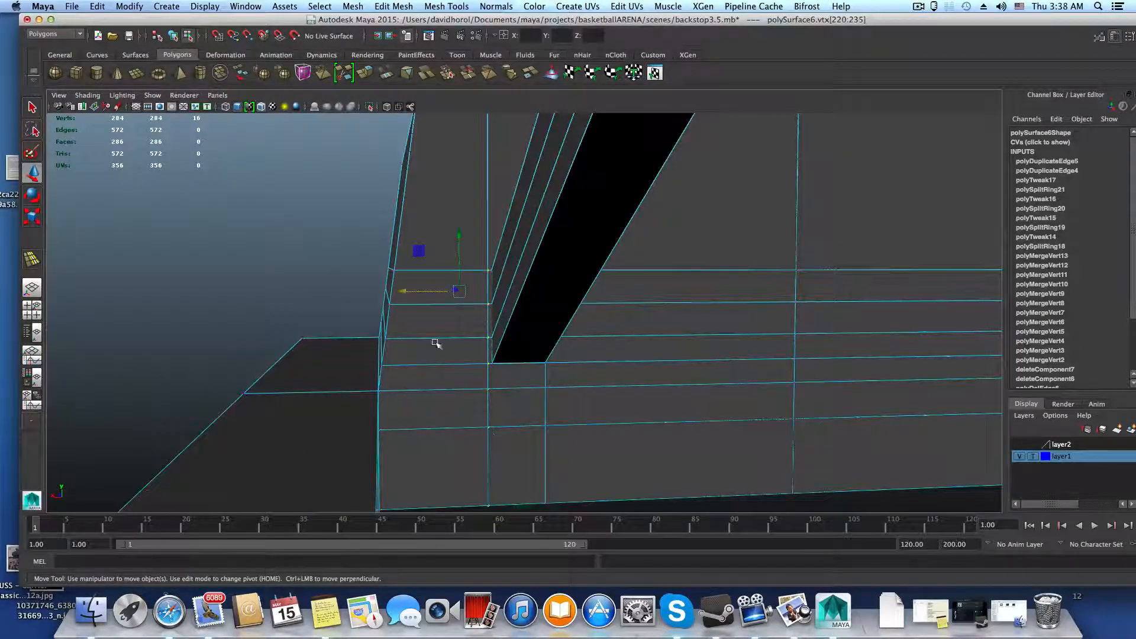
{"action": "left_click_drag", "start_coordinate": [400, 291], "coordinate": [256, 336]}
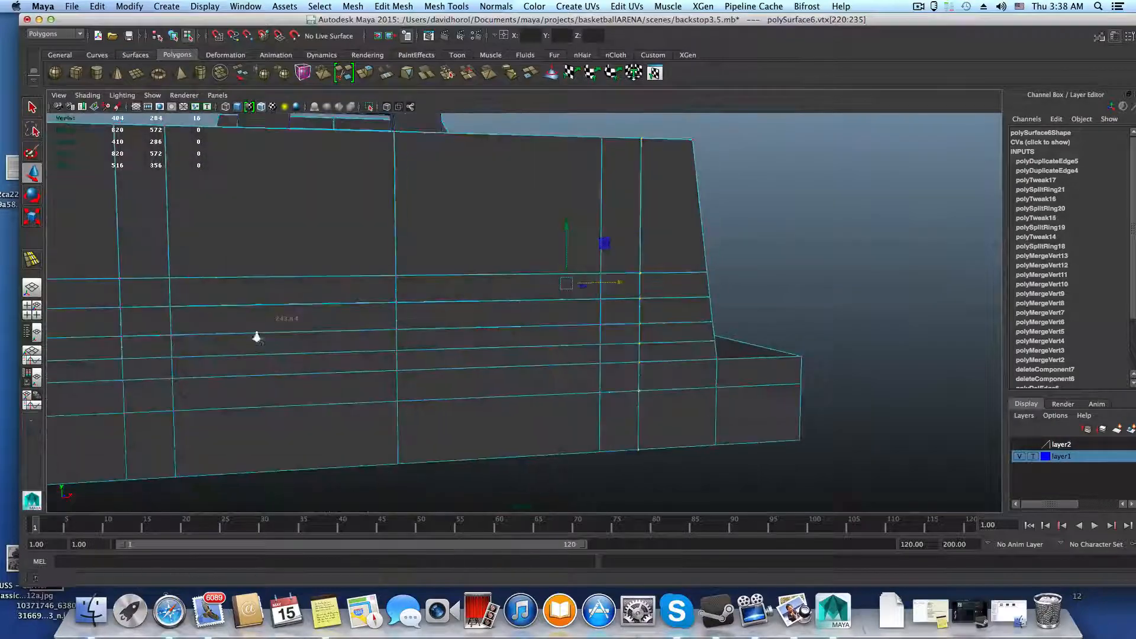
- Delete the three stacked faces on the base block wall where the first slanted beam meets it
{"action": "scroll", "coordinate": [257, 336], "scroll_direction": "up", "scroll_amount": 8}
{"action": "middle_click_drag", "start_coordinate": [568, 336], "coordinate": [598, 337], "text": "alt"}
{"action": "right_click_drag", "start_coordinate": [598, 337], "coordinate": [505, 396], "text": "alt"}
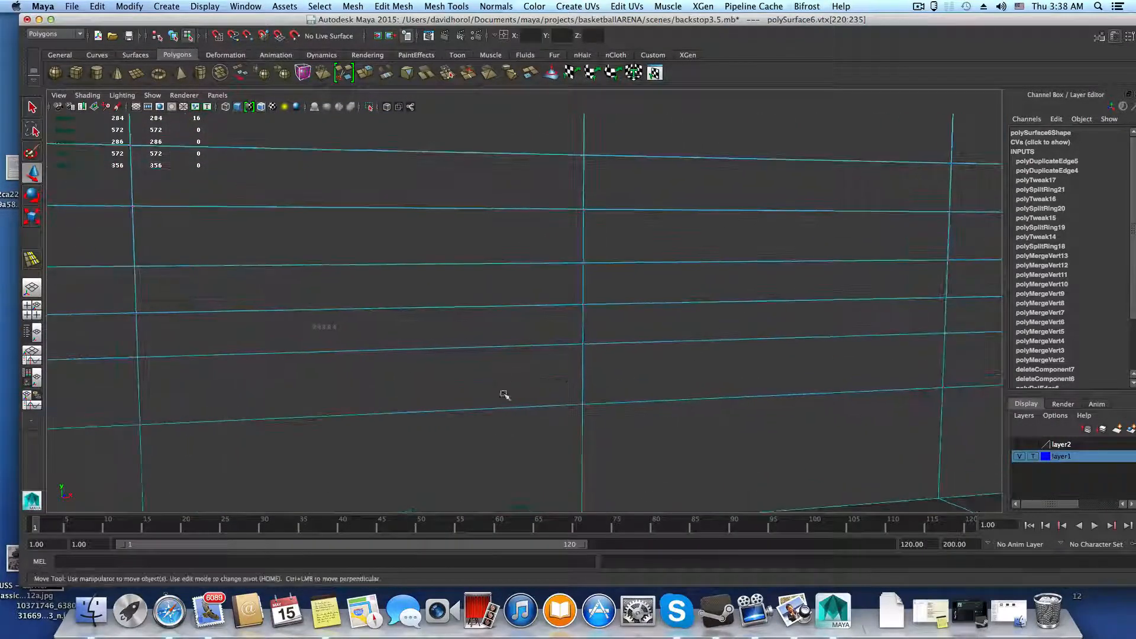
{"action": "left_click_drag", "start_coordinate": [505, 396], "coordinate": [442, 378], "text": "alt"}
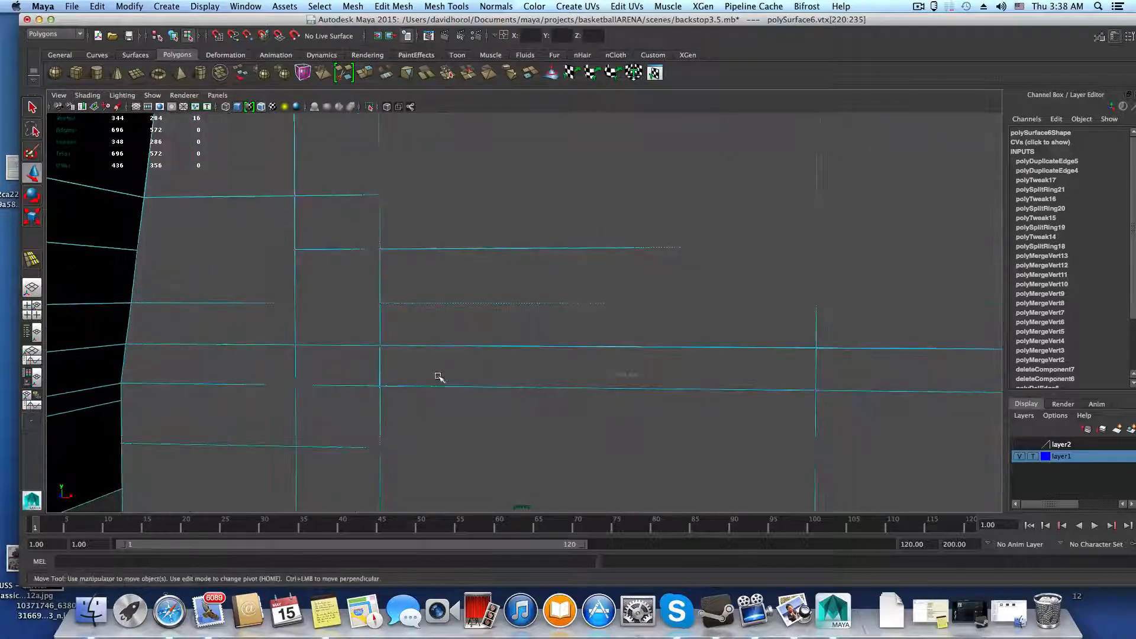
{"action": "middle_click_drag", "start_coordinate": [438, 377], "coordinate": [487, 461], "text": "alt"}
{"action": "right_click_drag", "start_coordinate": [387, 300], "coordinate": [388, 325]}
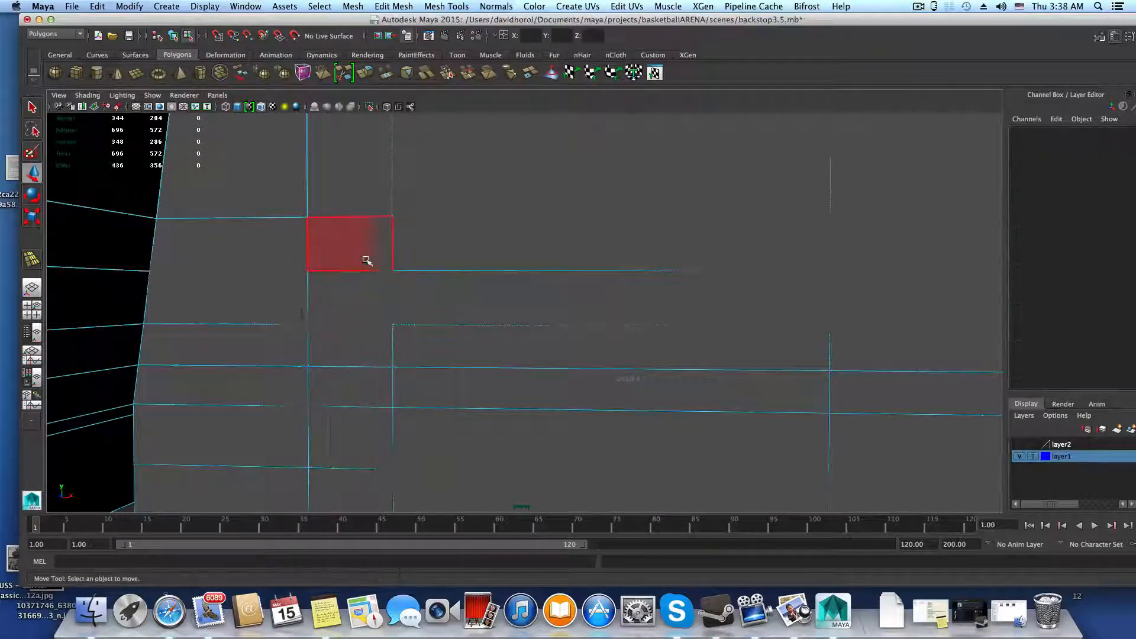
{"action": "left_click", "coordinate": [363, 261]}
{"action": "left_click", "coordinate": [355, 309], "text": "shift"}
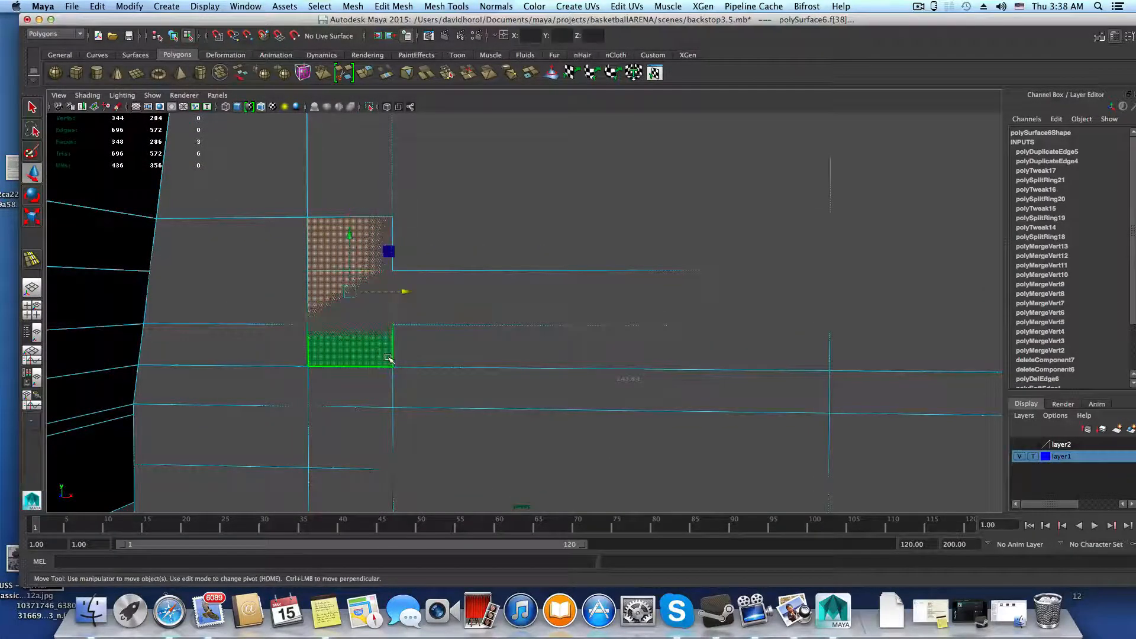
{"action": "key", "text": "Delete"}
- Delete the three overlapping faces left at the same beam junction to open it completely
{"action": "left_click", "coordinate": [355, 270]}
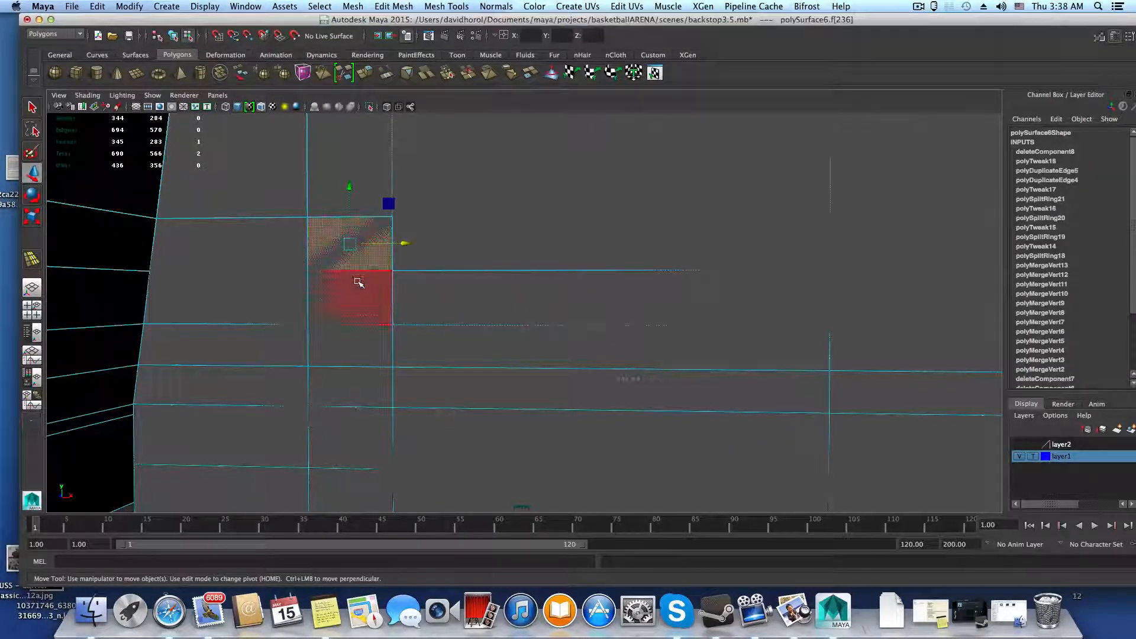
{"action": "left_click", "coordinate": [356, 296], "text": "shift"}
{"action": "left_click", "coordinate": [355, 330], "text": "shift"}
{"action": "key", "text": "Delete"}
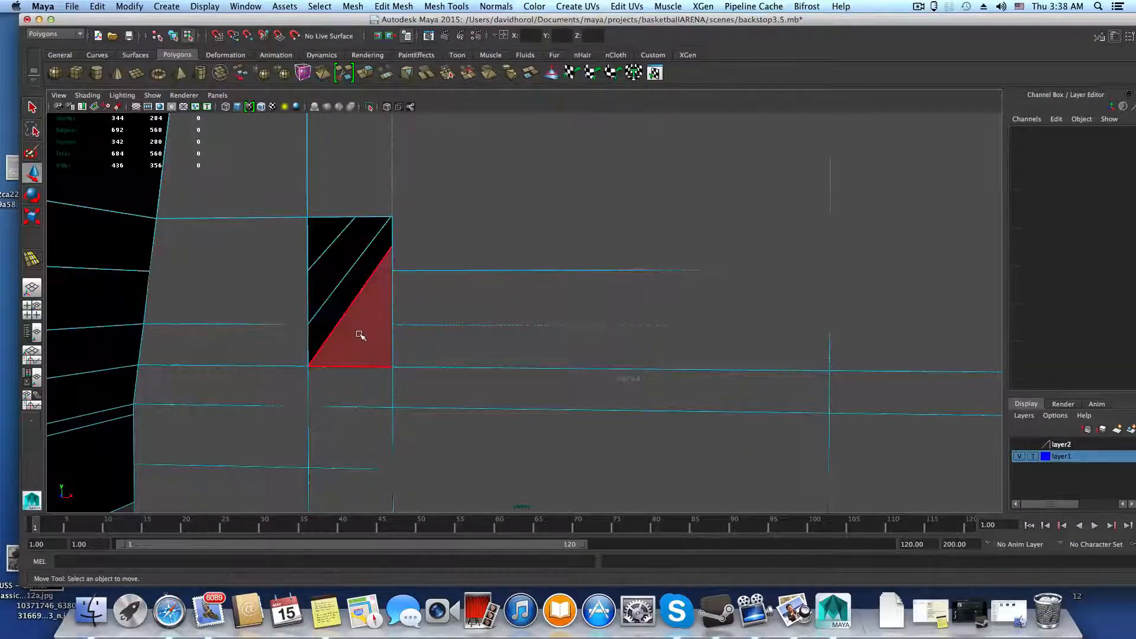
- Delete the three stacked faces on the base block wall where the second slanted beam meets it
{"action": "scroll", "coordinate": [362, 336], "scroll_direction": "down", "scroll_amount": 1}
{"action": "left_click_drag", "start_coordinate": [367, 340], "coordinate": [445, 348], "text": "alt"}
{"action": "middle_click_drag", "start_coordinate": [308, 394], "coordinate": [283, 399], "text": "alt"}
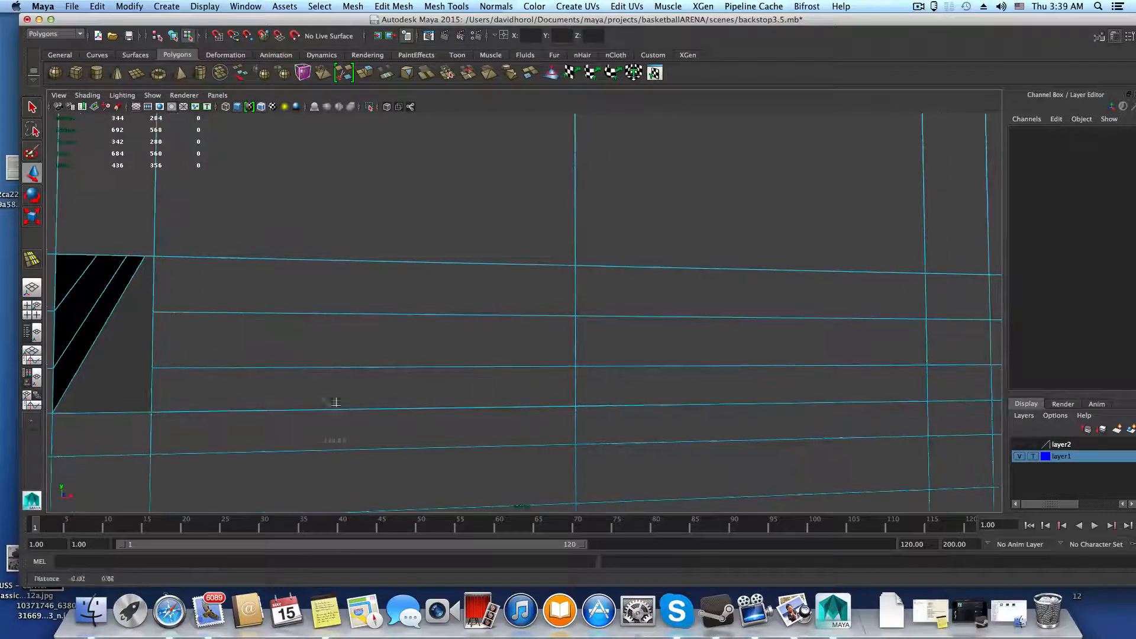
{"action": "left_click_drag", "start_coordinate": [486, 396], "coordinate": [513, 398], "text": "alt"}
{"action": "middle_click_drag", "start_coordinate": [497, 413], "coordinate": [487, 411], "text": "alt"}
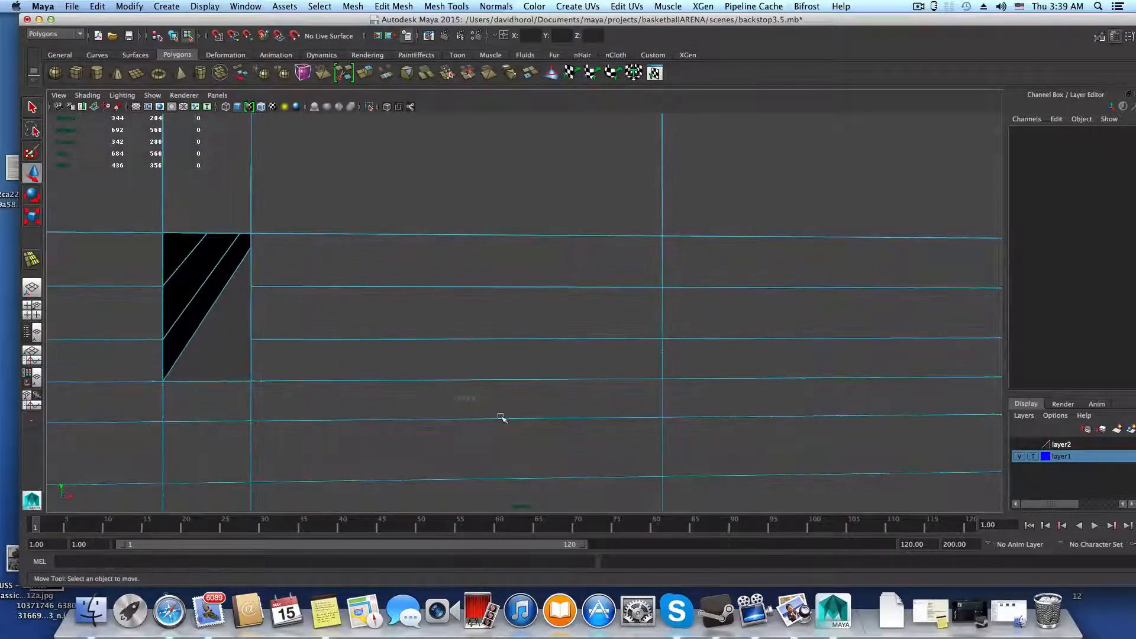
{"action": "left_click_drag", "start_coordinate": [499, 418], "coordinate": [825, 345], "text": "alt"}
{"action": "left_click", "coordinate": [908, 286]}
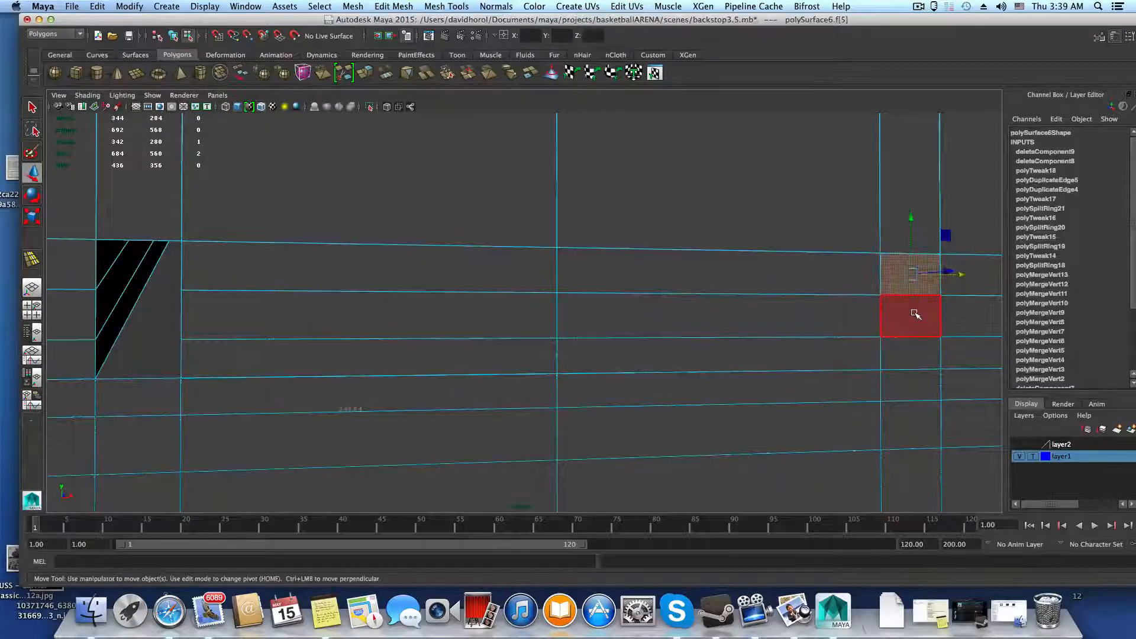
{"action": "left_click", "coordinate": [916, 313], "text": "shift"}
{"action": "left_click", "coordinate": [914, 344], "text": "shift"}
{"action": "key", "text": "Delete"}
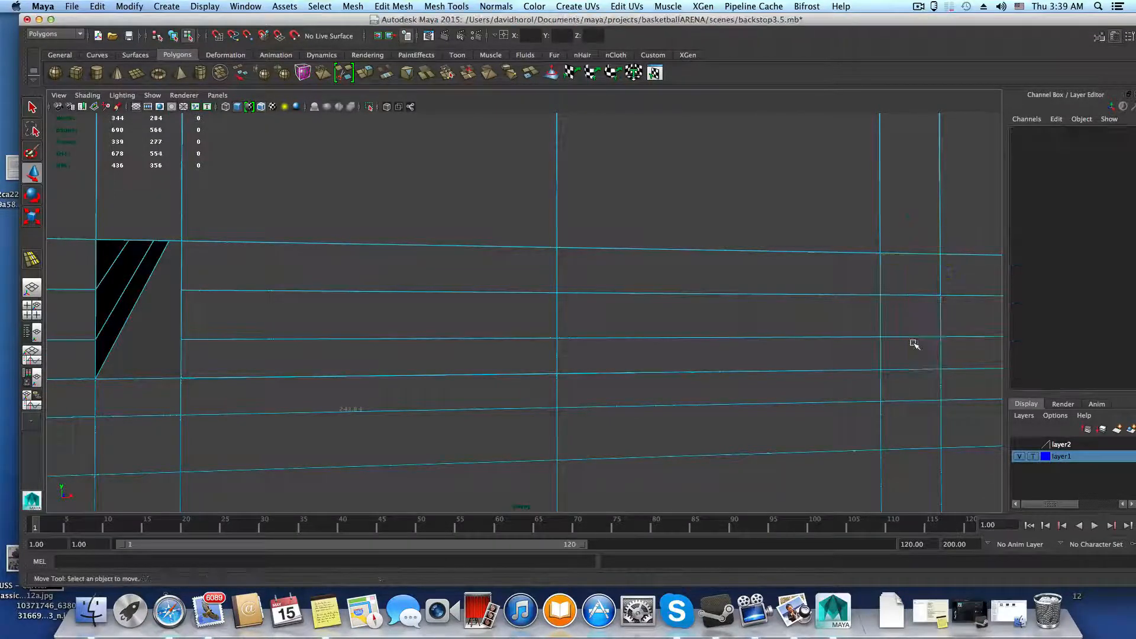
- Delete the three overlapping faces left behind at the second beam's junction
{"action": "left_click", "coordinate": [914, 285]}
{"action": "left_click", "coordinate": [917, 314], "text": "shift"}
{"action": "left_click", "coordinate": [914, 341], "text": "shift"}
{"action": "key", "text": "Delete"}
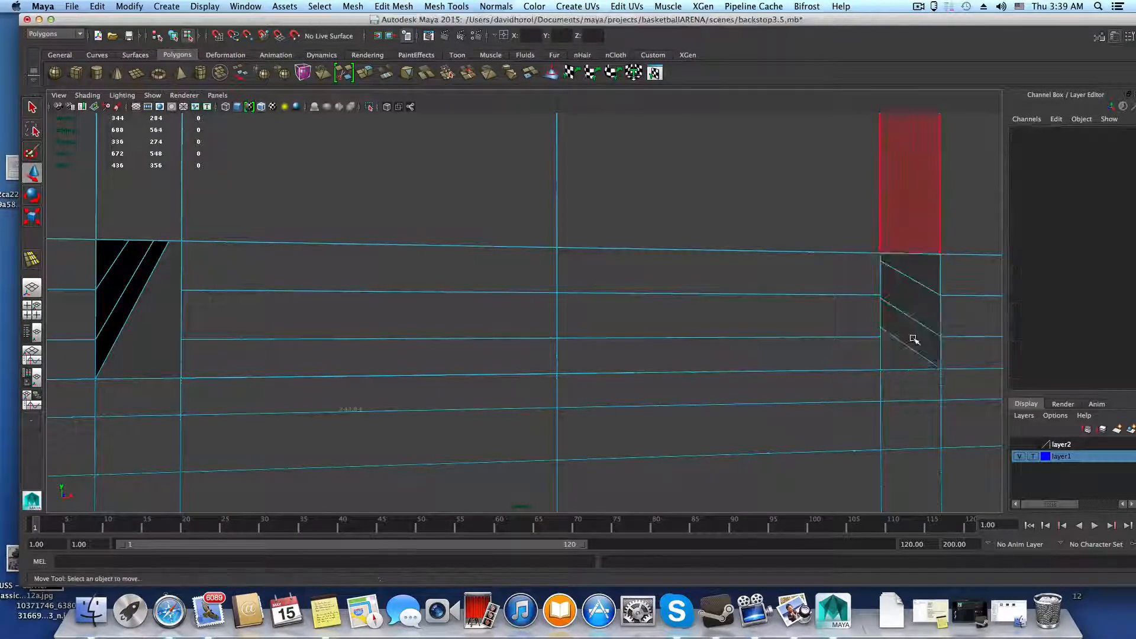
- Switch to vertex selection and select the vertices around both beam openings in the base block
{"action": "left_click_drag", "start_coordinate": [904, 356], "coordinate": [880, 367], "text": "alt"}
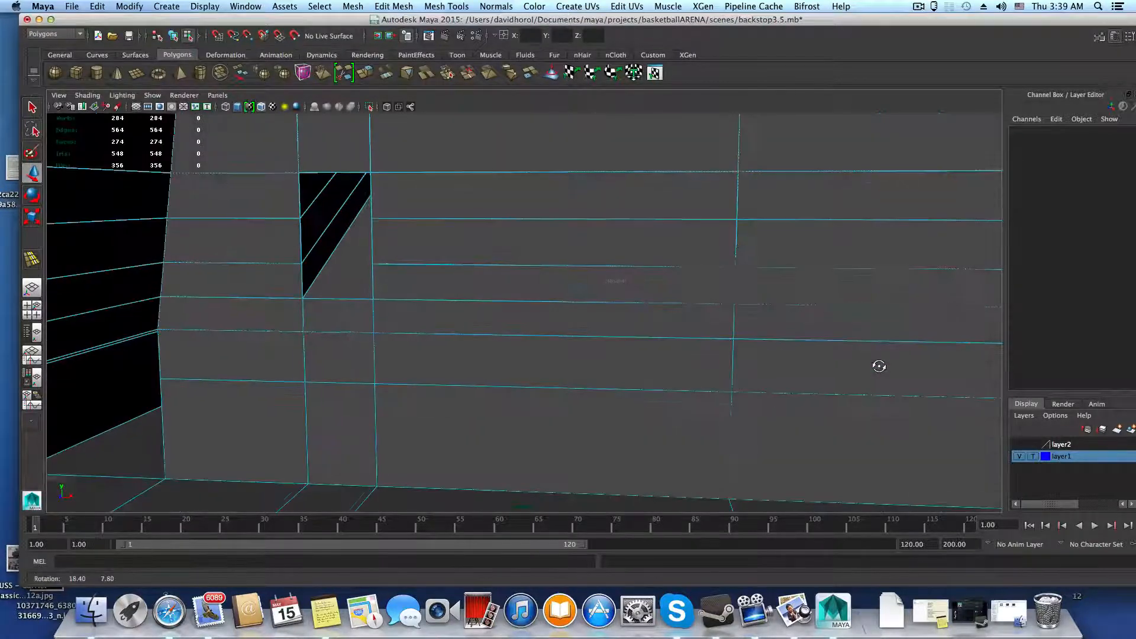
{"action": "middle_click_drag", "start_coordinate": [880, 367], "coordinate": [684, 364], "text": "alt"}
{"action": "right_click_drag", "start_coordinate": [685, 364], "coordinate": [806, 348], "text": "alt"}
{"action": "mouse_move", "coordinate": [806, 347]}
{"action": "left_mouse_down", "text": "alt"}
{"action": "mouse_move", "coordinate": [781, 335]}
{"action": "mouse_move", "coordinate": [815, 340]}
{"action": "left_mouse_up", "text": "alt"}
{"action": "right_click_drag", "start_coordinate": [815, 341], "coordinate": [673, 343], "text": "alt"}
{"action": "left_click_drag", "start_coordinate": [813, 349], "coordinate": [687, 346], "text": "alt"}
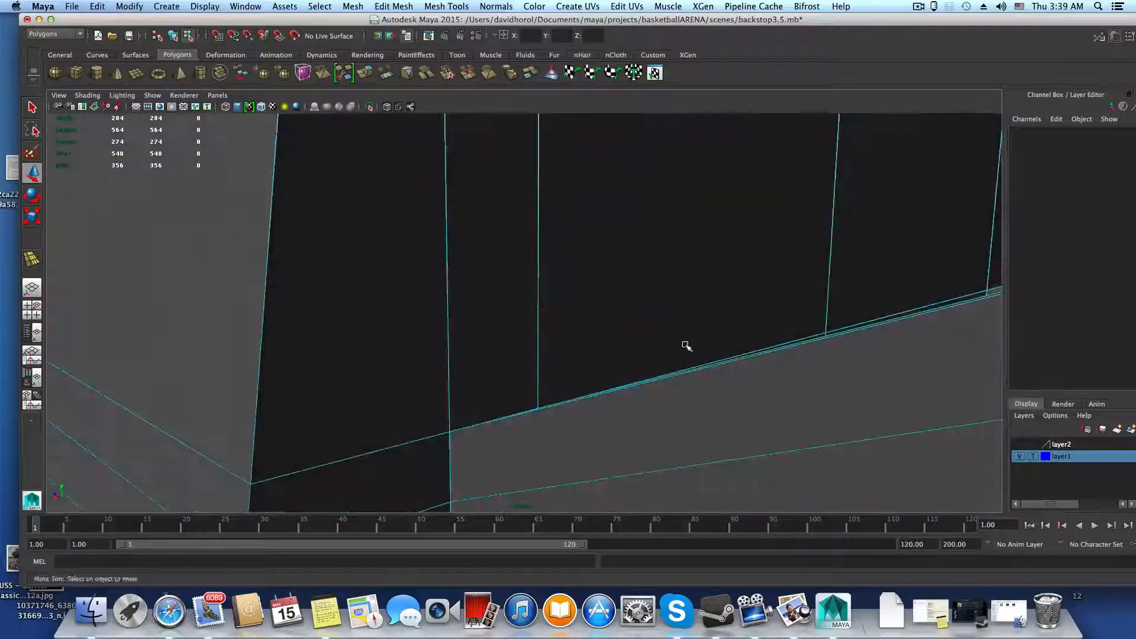
{"action": "middle_click_drag", "start_coordinate": [687, 377], "coordinate": [708, 264], "text": "alt"}
{"action": "right_click_drag", "start_coordinate": [637, 284], "coordinate": [566, 279]}
{"action": "left_click_drag", "start_coordinate": [537, 221], "coordinate": [484, 224], "text": "alt"}
{"action": "middle_click_drag", "start_coordinate": [492, 223], "coordinate": [678, 269], "text": "alt"}
{"action": "left_click_drag", "start_coordinate": [444, 190], "coordinate": [631, 356]}
{"action": "middle_click_drag", "start_coordinate": [311, 331], "coordinate": [309, 331], "text": "alt"}
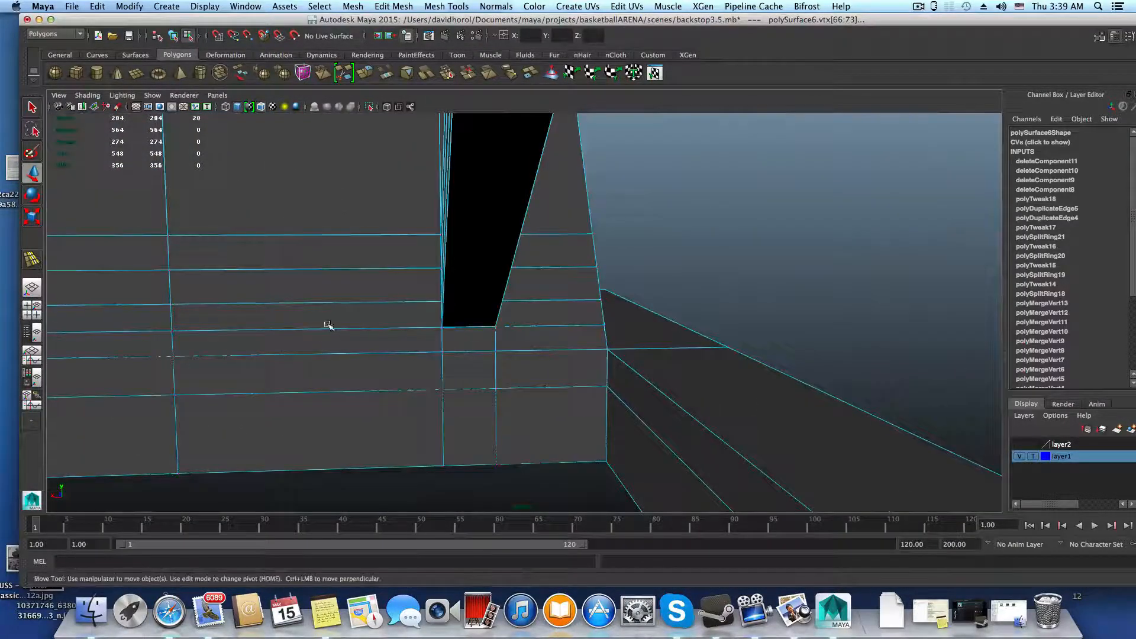
{"action": "left_click_drag", "start_coordinate": [405, 214], "coordinate": [382, 328], "text": "shift"}
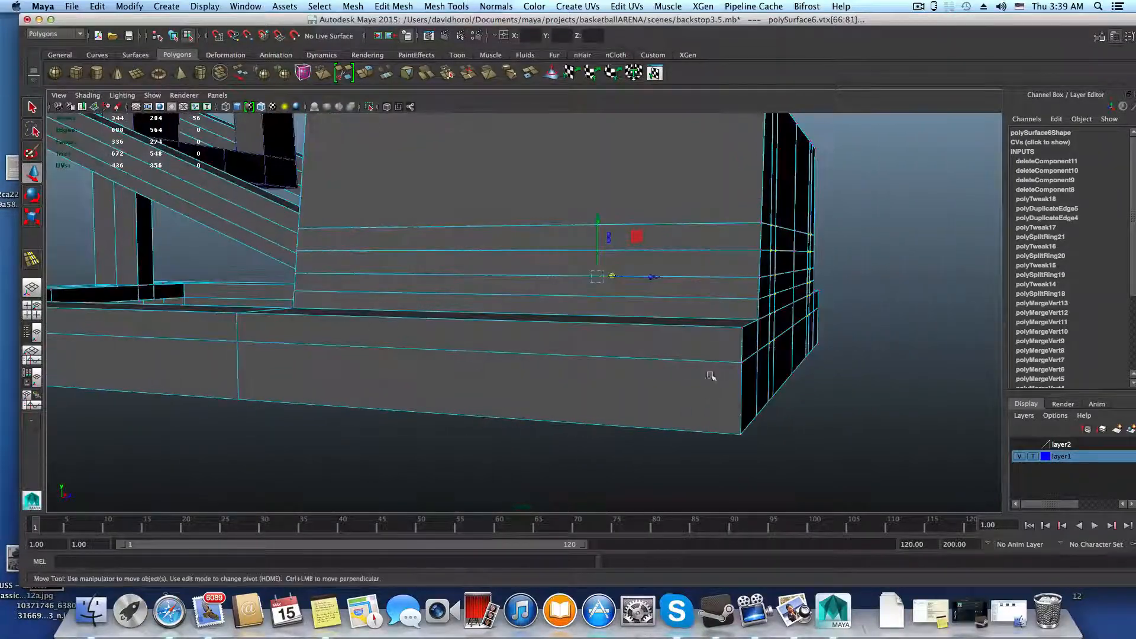
- Check the selected vertices around both beam openings and merge them to join the beams to the base block
{"action": "middle_click_drag", "start_coordinate": [710, 374], "coordinate": [552, 403], "text": "alt"}
{"action": "left_click_drag", "start_coordinate": [552, 404], "coordinate": [791, 482], "text": "alt"}
{"action": "scroll", "coordinate": [567, 417], "scroll_direction": "up", "scroll_amount": 5}
{"action": "scroll", "coordinate": [442, 407], "scroll_direction": "up", "scroll_amount": 10}
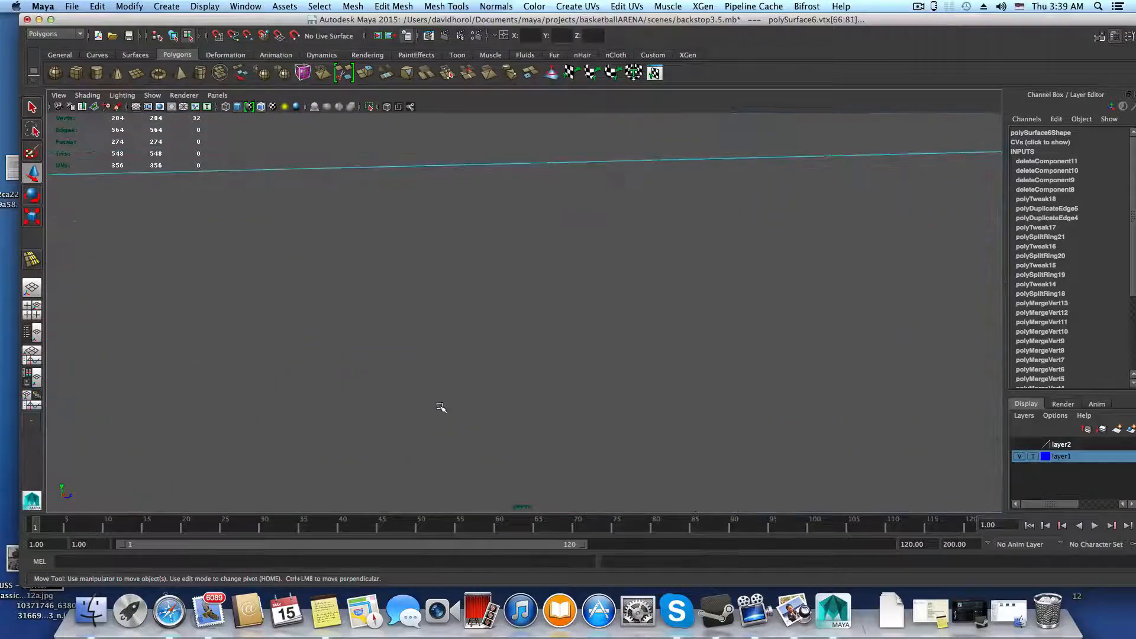
{"action": "middle_click_drag", "start_coordinate": [847, 371], "coordinate": [897, 365], "text": "alt"}
{"action": "scroll", "coordinate": [520, 357], "scroll_direction": "up", "scroll_amount": 5}
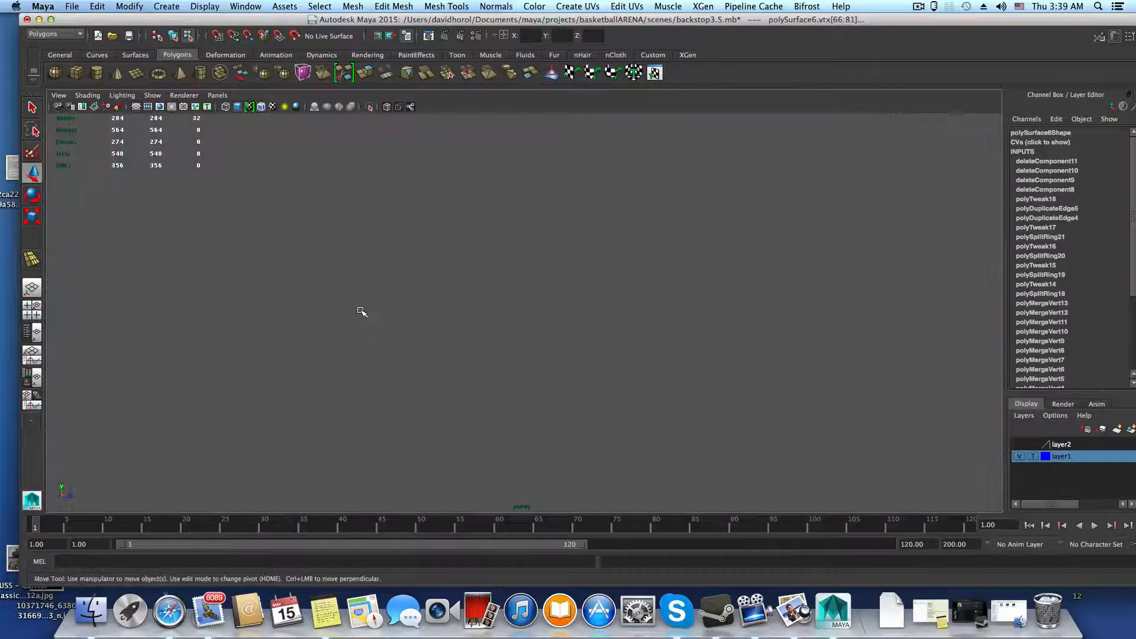
{"action": "left_click_drag", "start_coordinate": [363, 314], "coordinate": [264, 305], "text": "alt"}
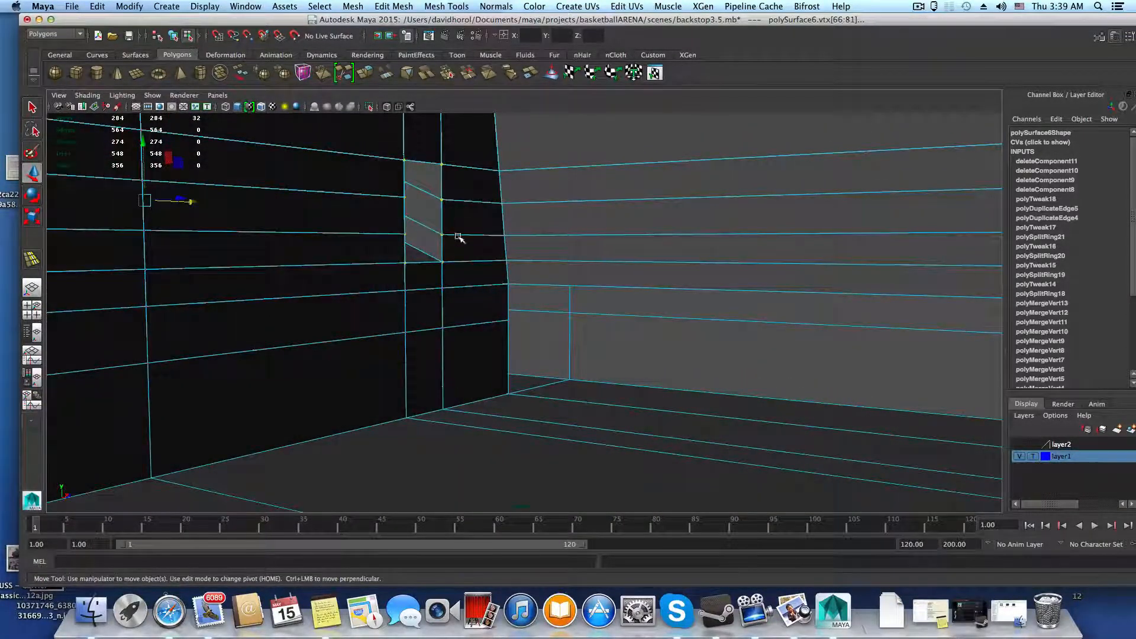
{"action": "scroll", "coordinate": [526, 309], "scroll_direction": "up", "scroll_amount": 5}
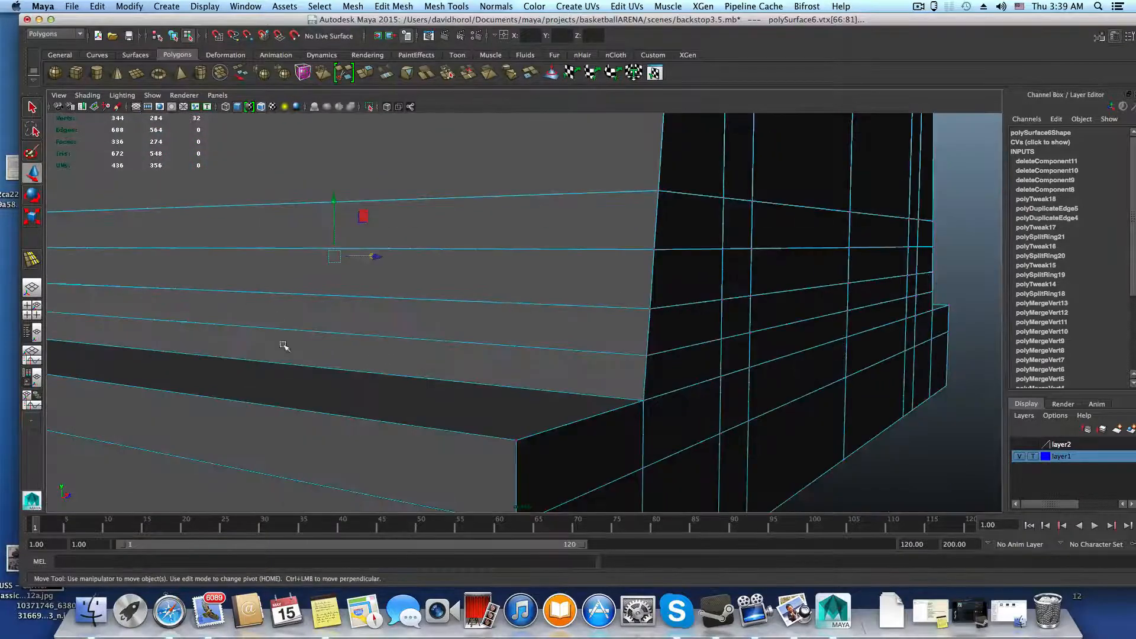
{"action": "scroll", "coordinate": [284, 346], "scroll_direction": "down", "scroll_amount": 5}
{"action": "left_click_drag", "start_coordinate": [268, 310], "coordinate": [407, 310], "text": "alt"}
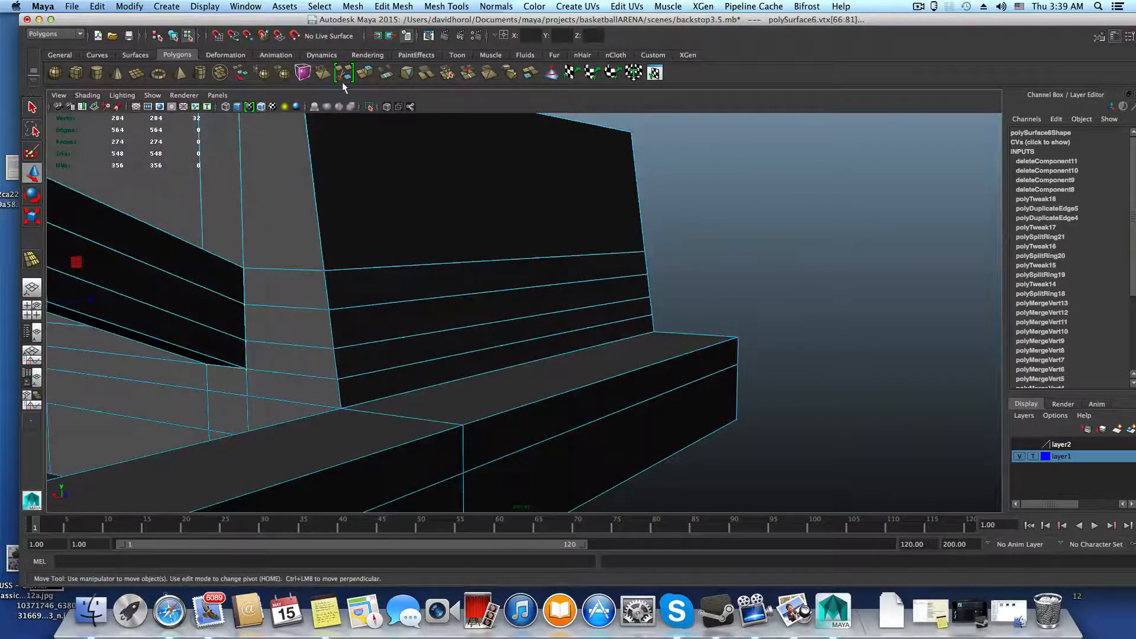
{"action": "left_click", "coordinate": [353, 7]}
{"action": "mouse_move", "coordinate": [386, 37]}
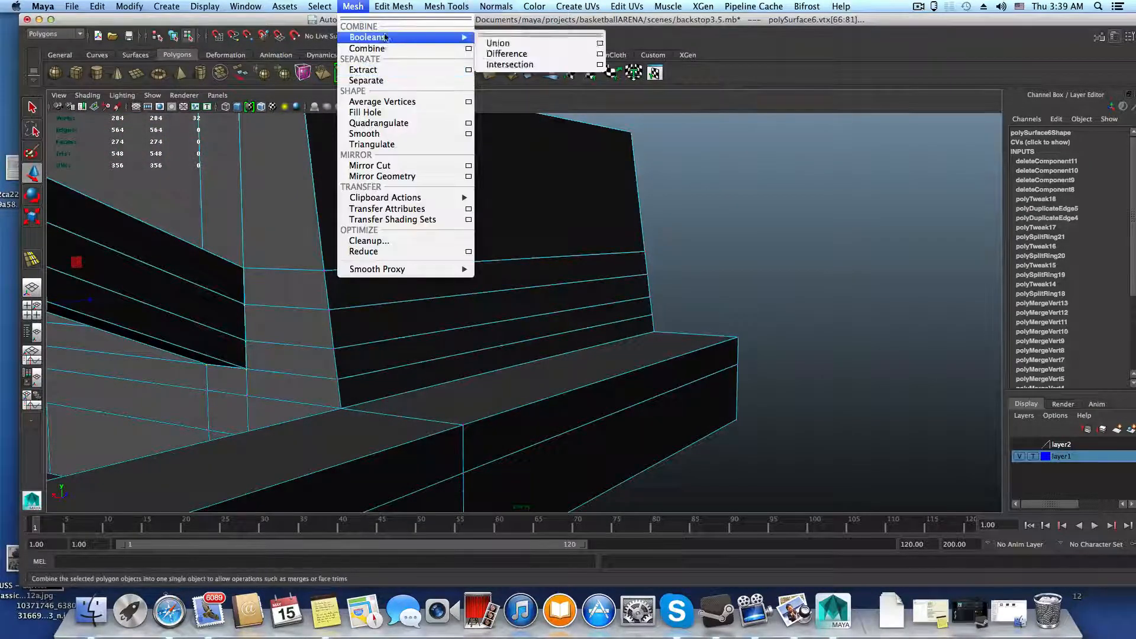
{"action": "mouse_move", "coordinate": [396, 5]}
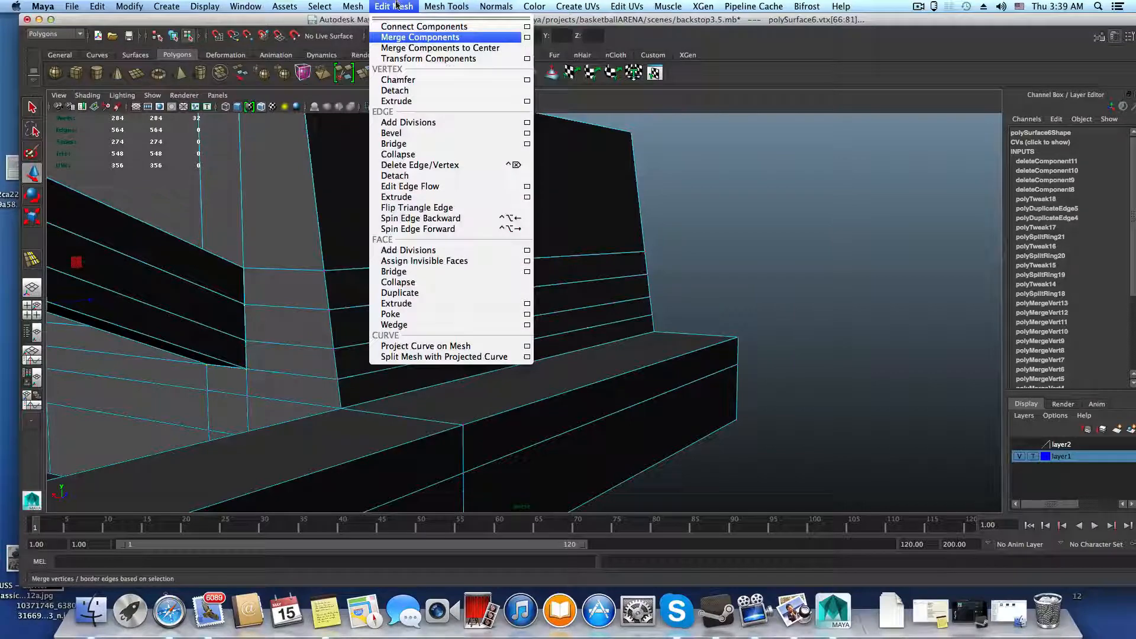
{"action": "left_click", "coordinate": [404, 38]}
- Test the merged vertices at the first beam's junction by nudging them individually and undoing the moves
{"action": "scroll", "coordinate": [350, 307], "scroll_direction": "up", "scroll_amount": 6}
{"action": "left_click_drag", "start_coordinate": [563, 233], "coordinate": [618, 240], "text": "alt"}
{"action": "left_click", "coordinate": [814, 260]}
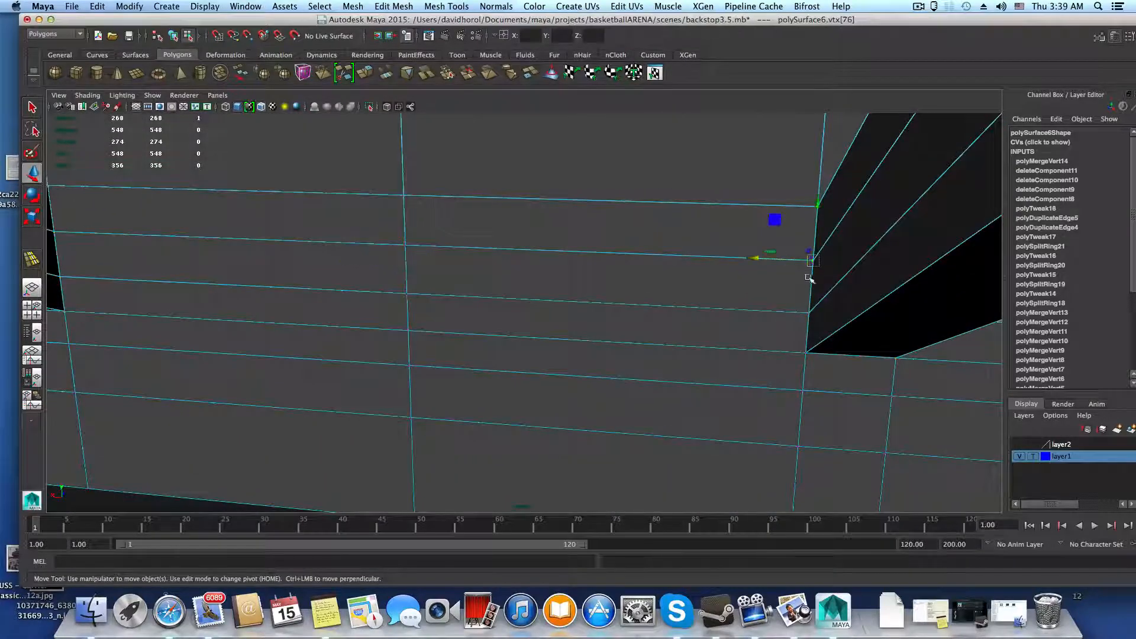
{"action": "mouse_move", "coordinate": [756, 260]}
{"action": "left_mouse_down"}
{"action": "mouse_move", "coordinate": [722, 257]}
{"action": "mouse_move", "coordinate": [761, 255]}
{"action": "left_mouse_up"}
{"action": "left_click", "coordinate": [805, 353]}
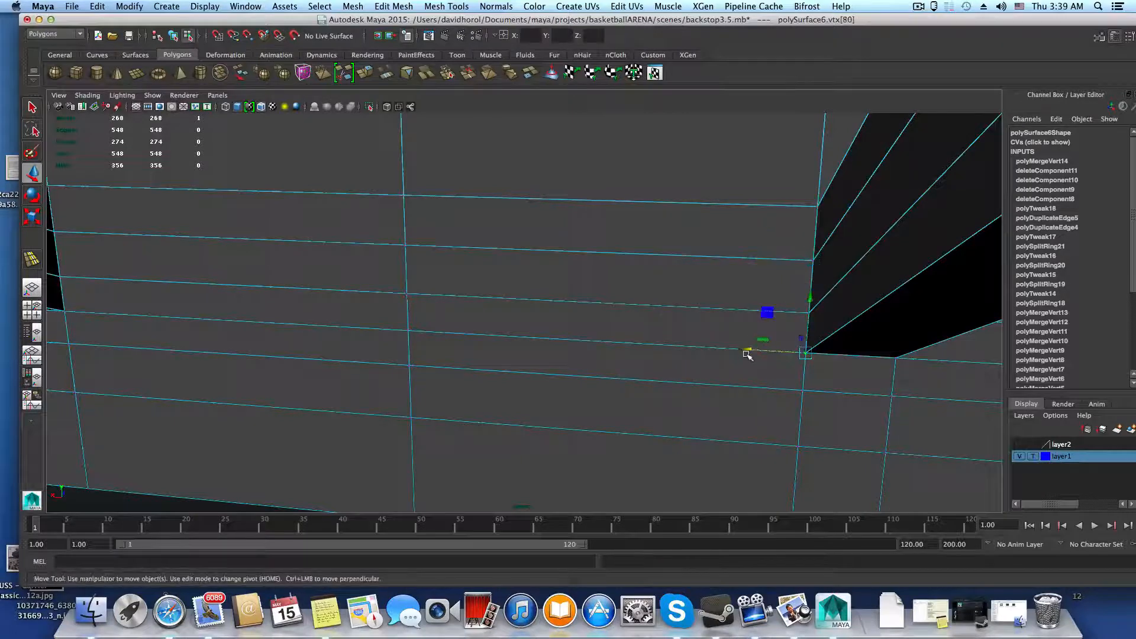
{"action": "left_click_drag", "start_coordinate": [746, 354], "coordinate": [743, 350]}
{"action": "key", "text": "super+z"}
- Test the merged vertices at the other beam's junction with the base block by nudging them sideways and undoing each move
{"action": "middle_click_drag", "start_coordinate": [593, 325], "coordinate": [855, 335], "text": "alt"}
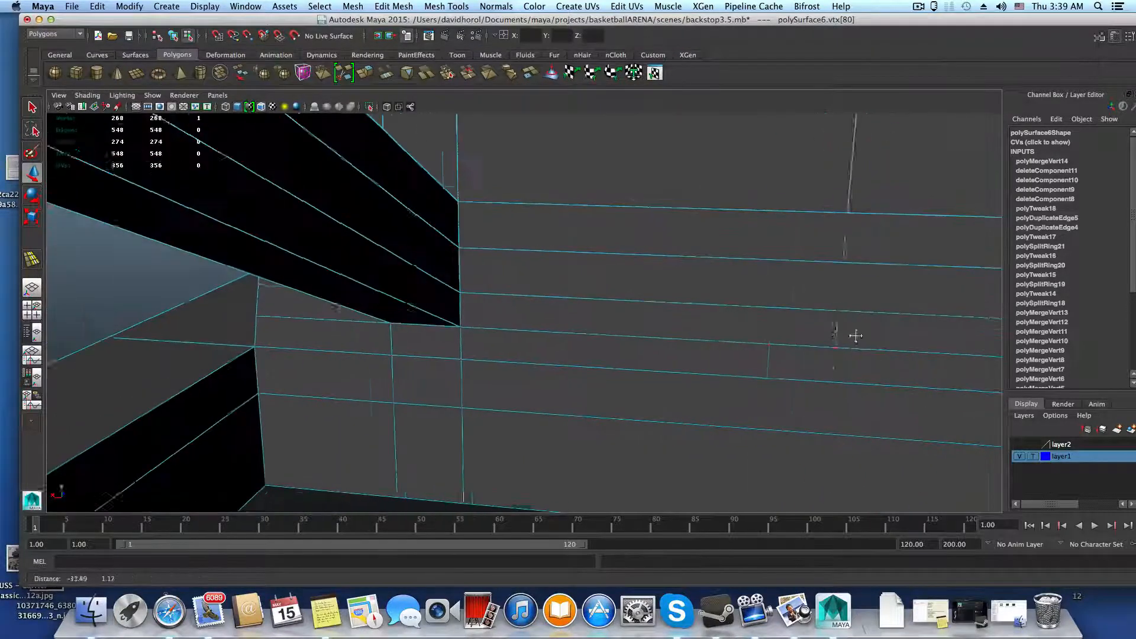
{"action": "left_click", "coordinate": [468, 293]}
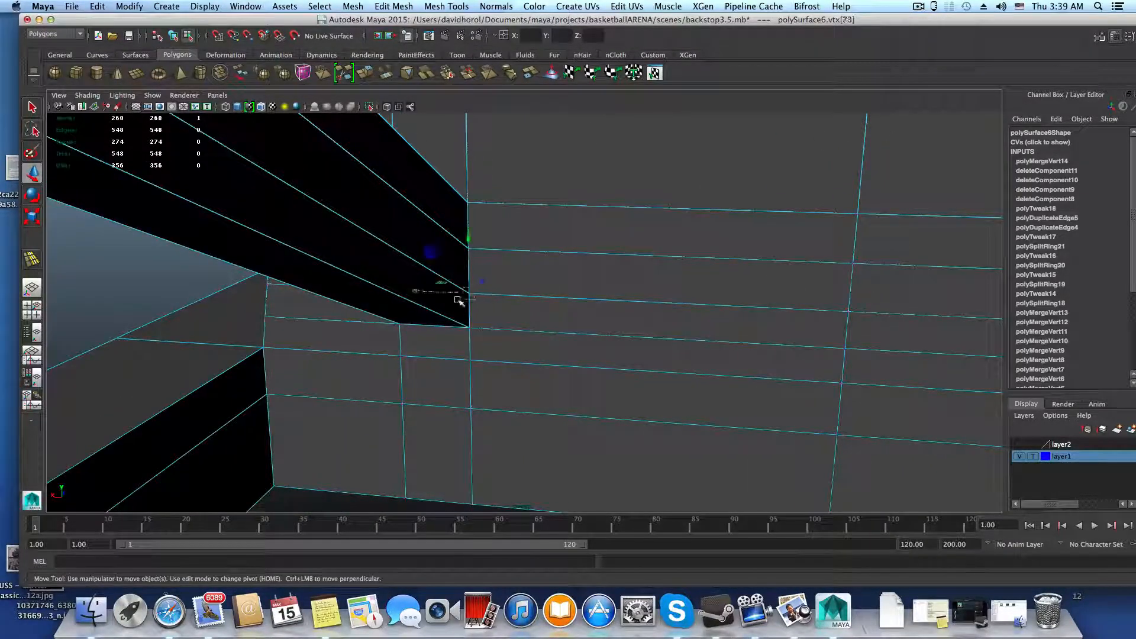
{"action": "left_click_drag", "start_coordinate": [413, 290], "coordinate": [431, 296]}
{"action": "key", "text": "super+z"}
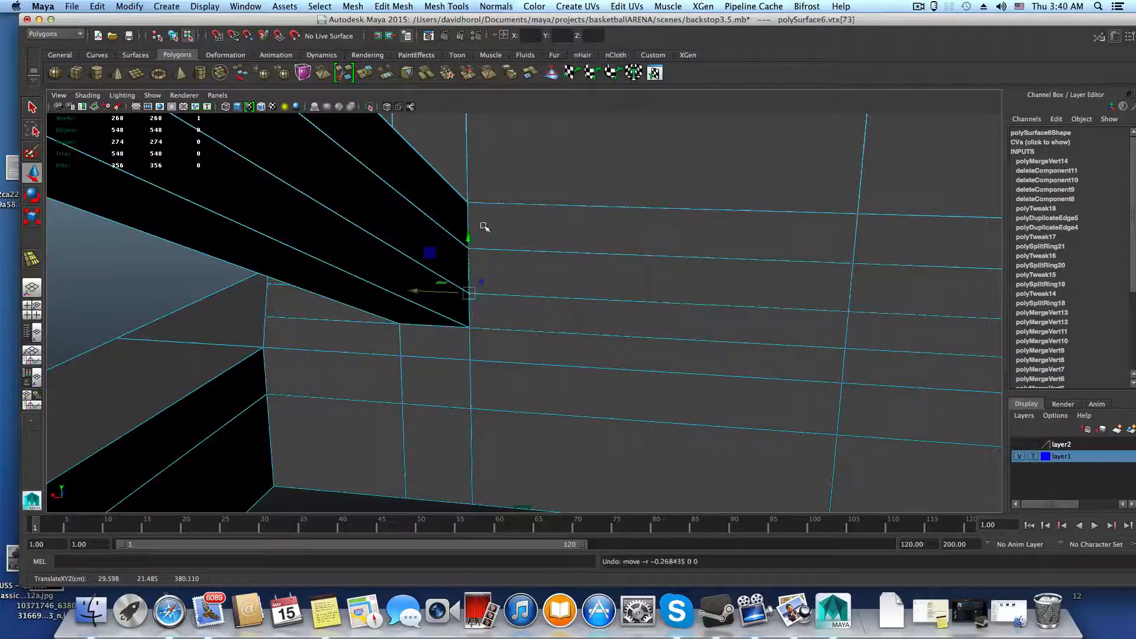
{"action": "left_click", "coordinate": [469, 203]}
{"action": "left_click_drag", "start_coordinate": [422, 203], "coordinate": [426, 208]}
{"action": "key", "text": "super+z"}
- Inspect the joined beam ends and the base block's outer walls from several angles
{"action": "scroll", "coordinate": [473, 289], "scroll_direction": "down", "scroll_amount": 5}
{"action": "left_click_drag", "start_coordinate": [466, 291], "coordinate": [613, 282], "text": "alt"}
{"action": "left_click_drag", "start_coordinate": [678, 256], "coordinate": [599, 303], "text": "alt"}
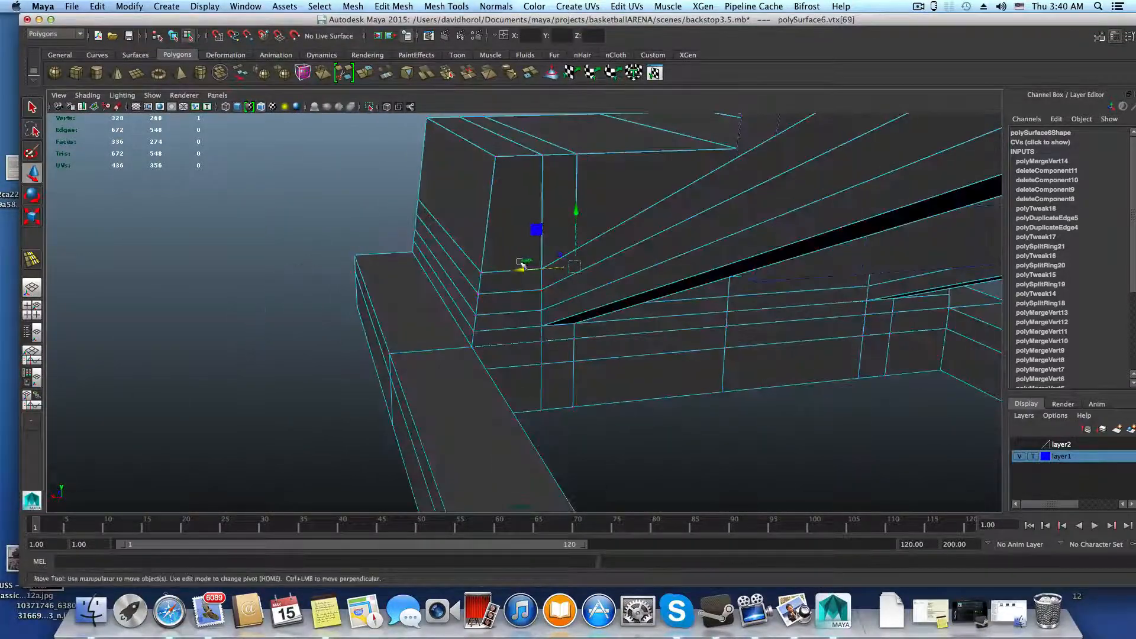
{"action": "scroll", "coordinate": [599, 303], "scroll_direction": "up", "scroll_amount": 5}
{"action": "left_click", "coordinate": [561, 266]}
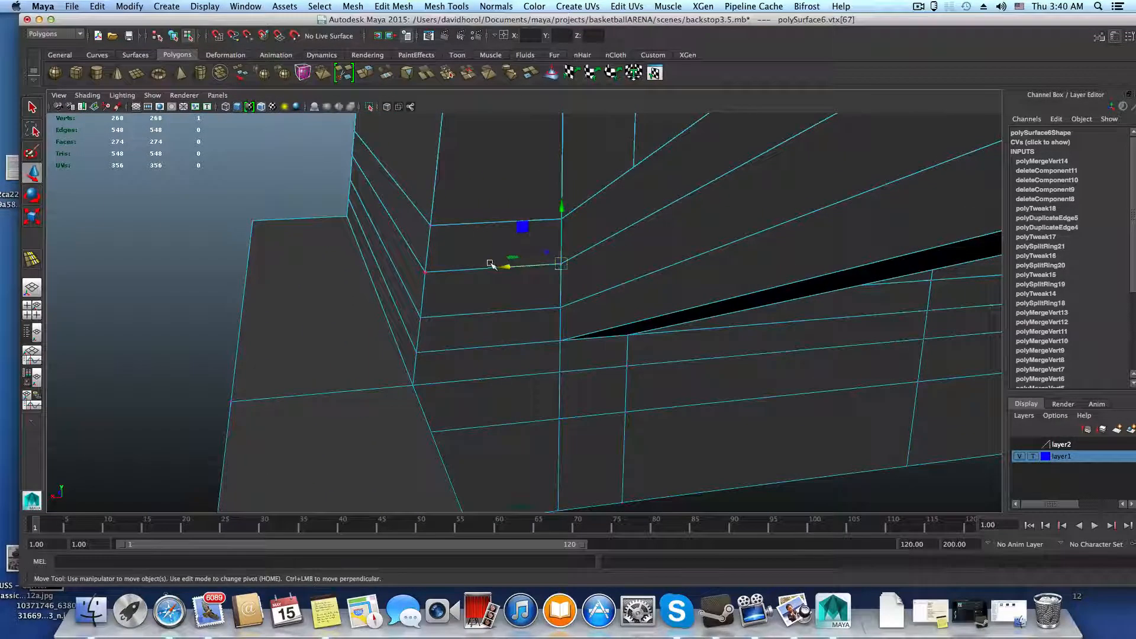
{"action": "left_click_drag", "start_coordinate": [507, 264], "coordinate": [598, 290], "text": "alt"}
{"action": "middle_click_drag", "start_coordinate": [571, 296], "coordinate": [509, 364], "text": "alt"}
{"action": "left_click_drag", "start_coordinate": [535, 307], "coordinate": [580, 309], "text": "alt"}
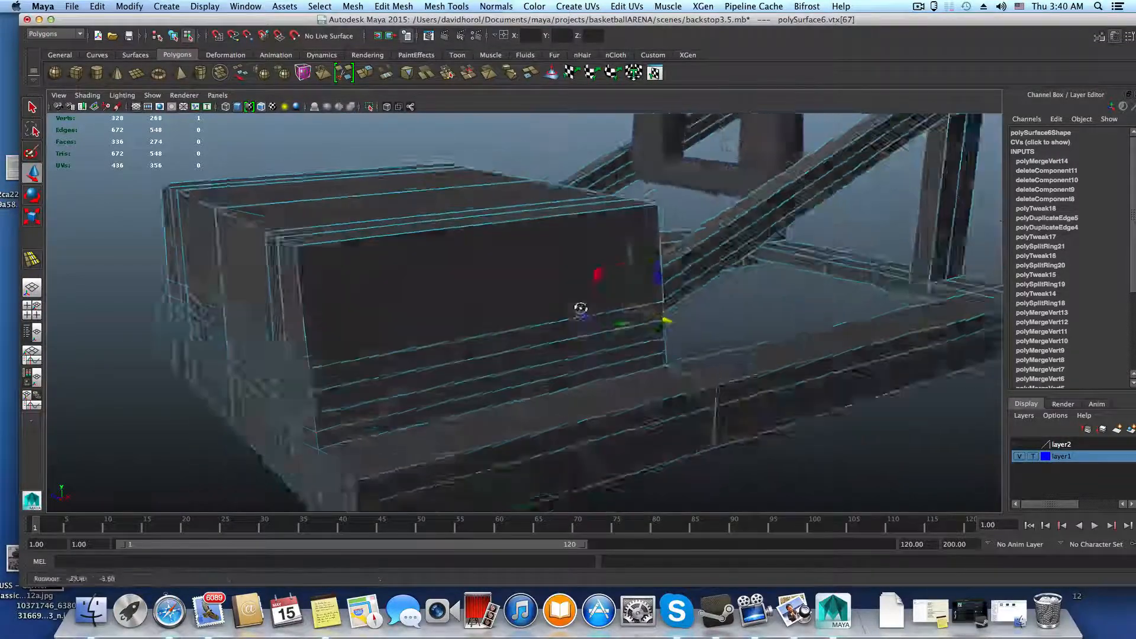
{"action": "middle_click_drag", "start_coordinate": [547, 296], "coordinate": [480, 342], "text": "alt"}
{"action": "left_click_drag", "start_coordinate": [612, 314], "coordinate": [535, 330], "text": "alt"}
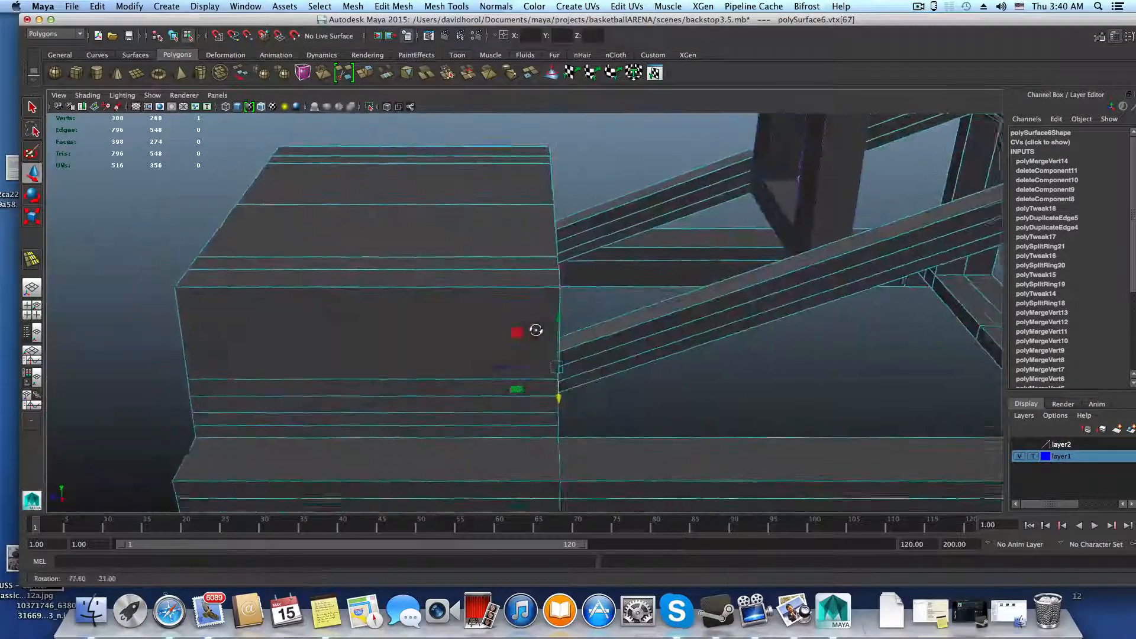
- Return the frame to object selection and review its overall shape from the front
{"action": "scroll", "coordinate": [561, 299], "scroll_direction": "down", "scroll_amount": 3}
{"action": "scroll", "coordinate": [577, 302], "scroll_direction": "down", "scroll_amount": 1}
{"action": "key", "text": "F8"}
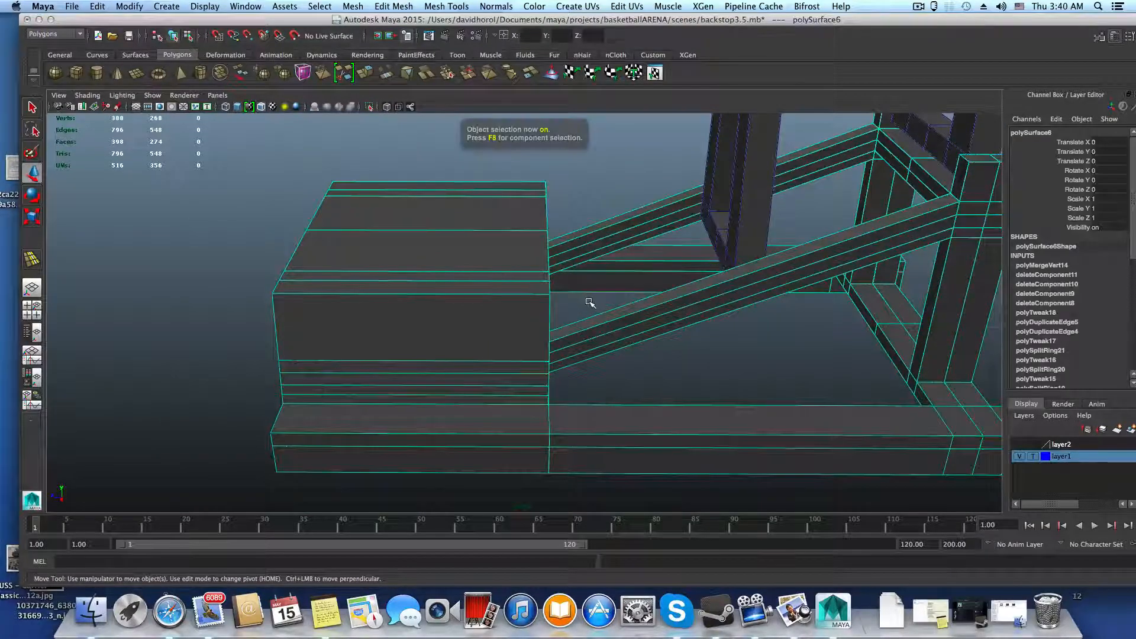
{"action": "scroll", "coordinate": [622, 313], "scroll_direction": "down", "scroll_amount": 3}
{"action": "left_click_drag", "start_coordinate": [623, 314], "coordinate": [465, 369], "text": "alt"}
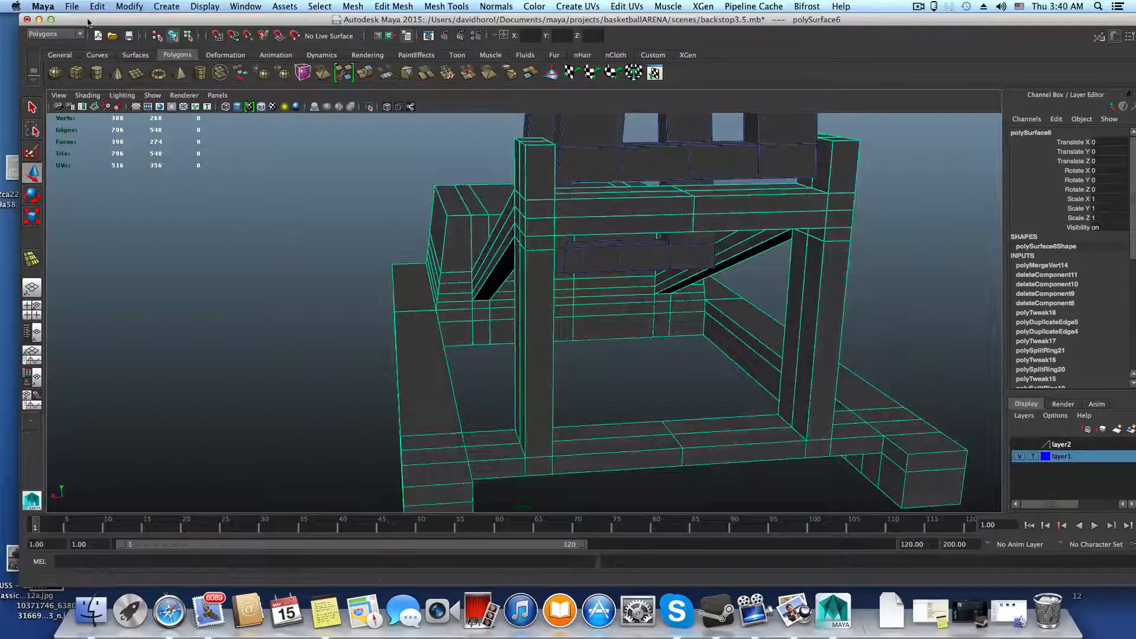
- Move the Maya window aside and examine the front frame in the Athletics Basketball Hoop 1 photo, closing and hiding the photos when done
{"action": "left_click_drag", "start_coordinate": [88, 21], "coordinate": [282, 12]}
{"action": "double_click", "coordinate": [137, 453]}
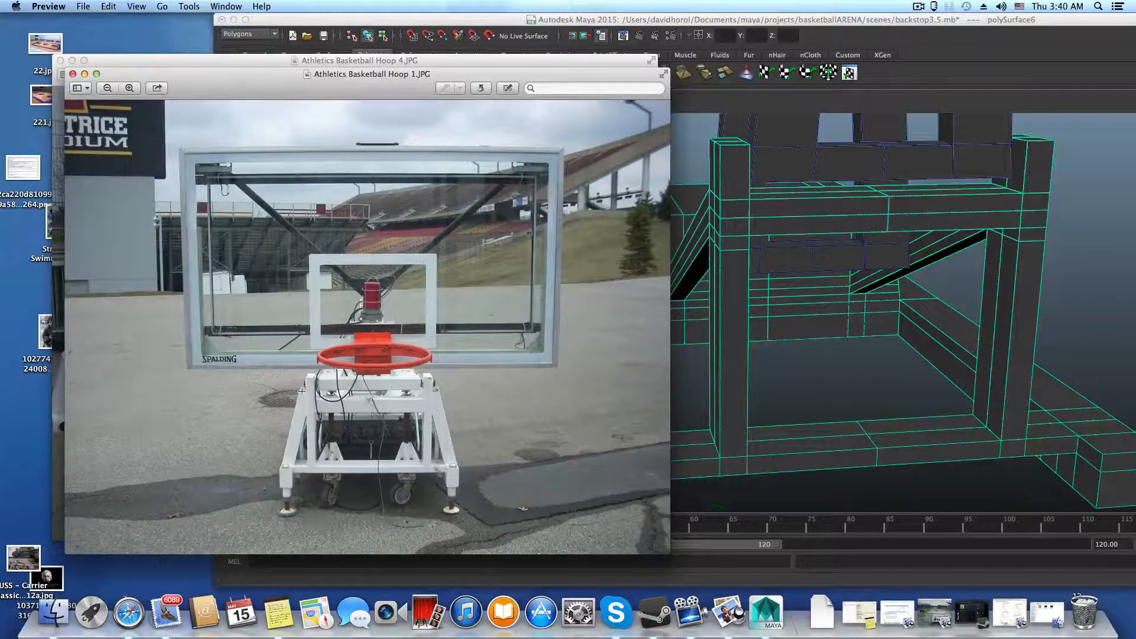
{"action": "left_click", "coordinate": [129, 88]}
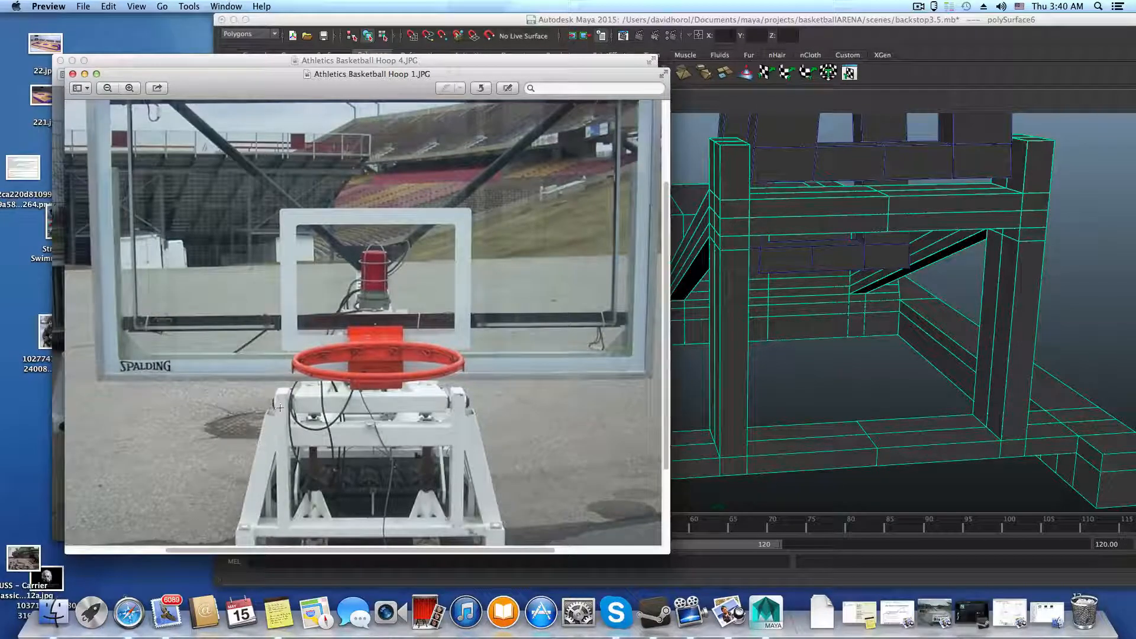
{"action": "left_click", "coordinate": [72, 73]}
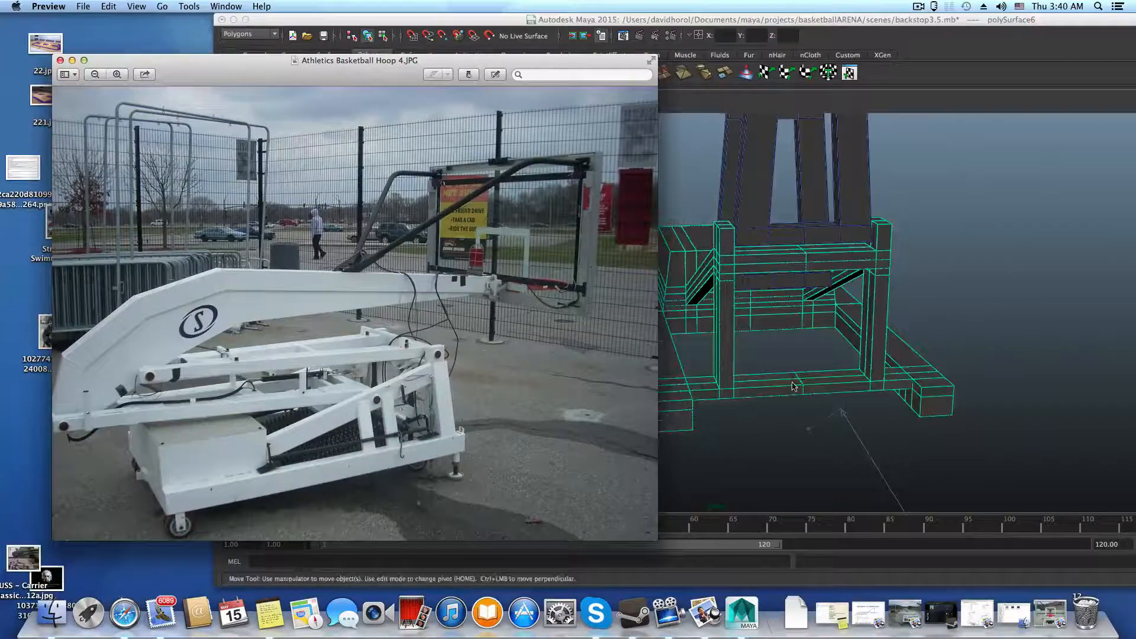
{"action": "key", "text": "super+h"}
- Switch to face selection and select the two top faces on each side rail in line with the front crossbeam
{"action": "left_click_drag", "start_coordinate": [789, 380], "coordinate": [888, 419], "text": "alt"}
{"action": "right_click_drag", "start_coordinate": [898, 355], "coordinate": [899, 389]}
{"action": "left_click", "coordinate": [917, 415]}
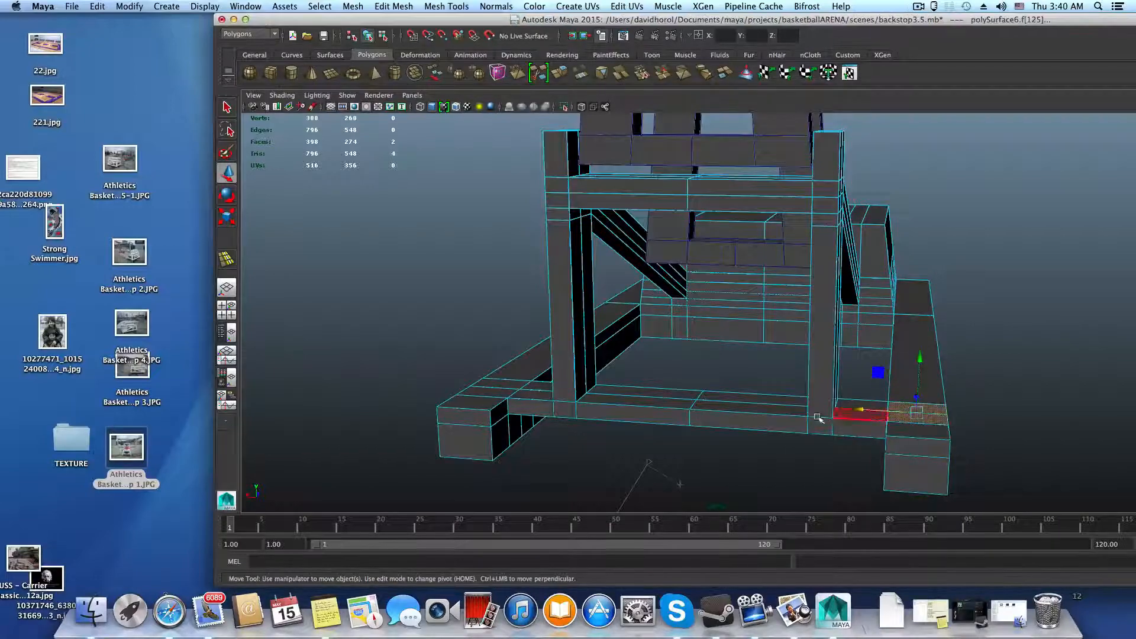
{"action": "left_click_drag", "start_coordinate": [818, 418], "coordinate": [520, 413], "text": "alt"}
{"action": "left_click", "coordinate": [474, 467], "text": "shift"}
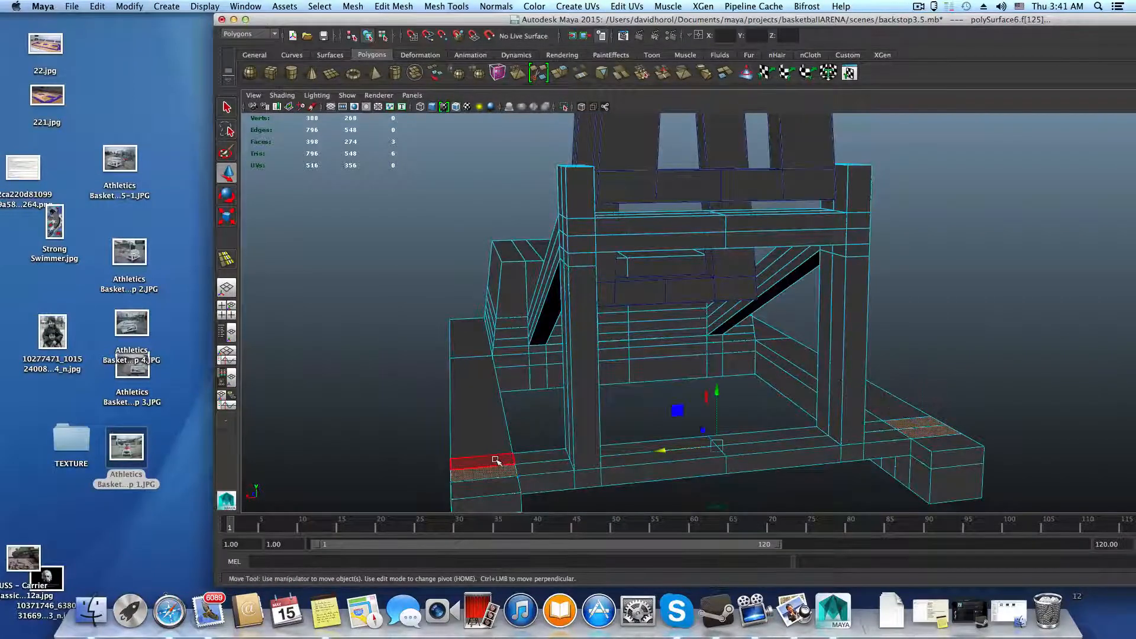
{"action": "left_click_drag", "start_coordinate": [474, 466], "coordinate": [634, 460], "text": "alt"}
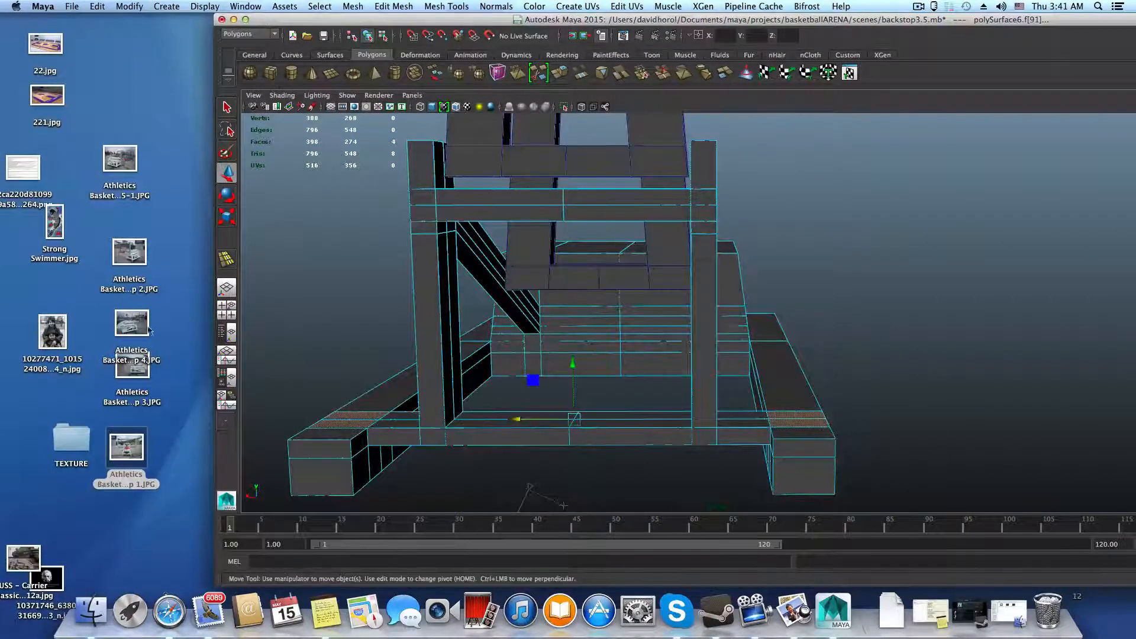
- Consult the Athletics Basketball Hoop 1 photo and extrude the four selected side rail faces upward into two outer posts
{"action": "double_click", "coordinate": [131, 445]}
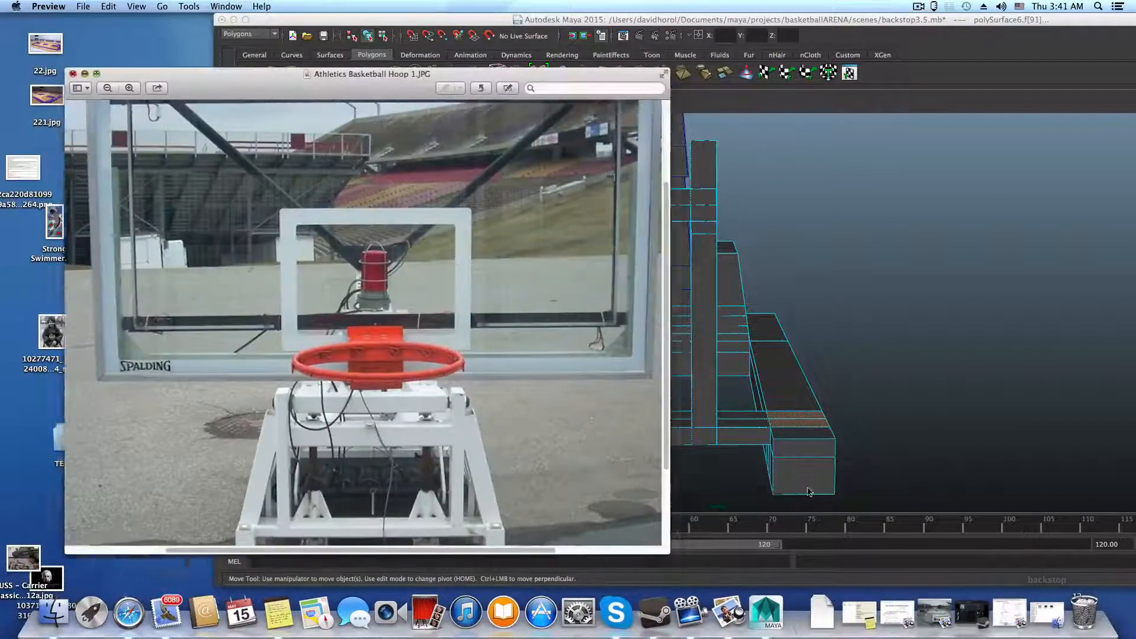
{"action": "scroll", "coordinate": [556, 484], "scroll_direction": "down", "scroll_amount": 5}
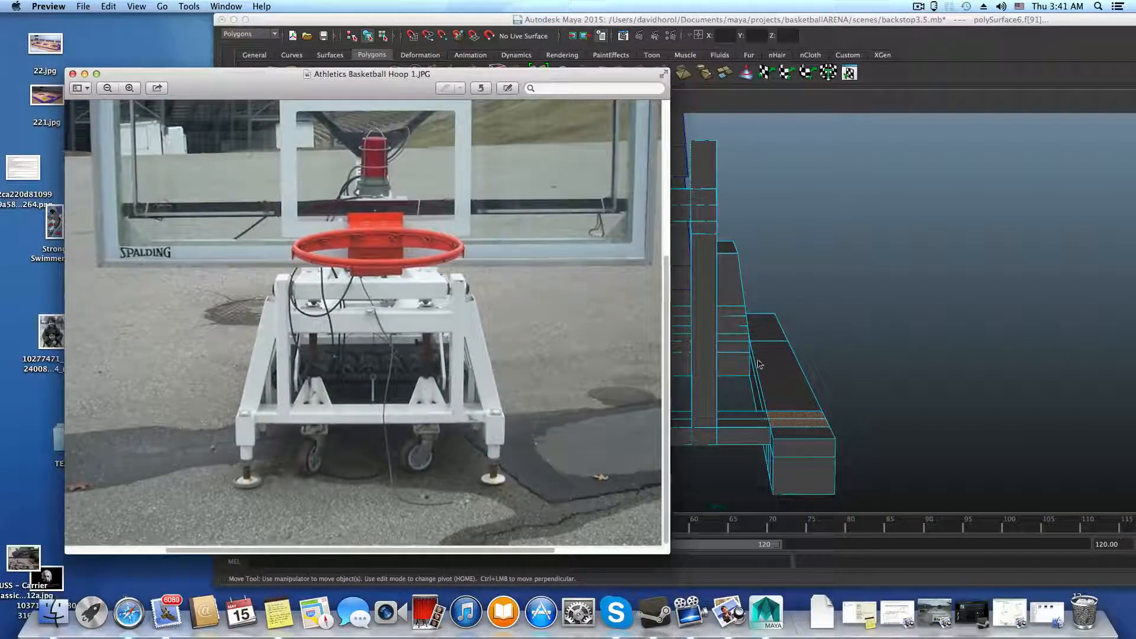
{"action": "left_click", "coordinate": [84, 74]}
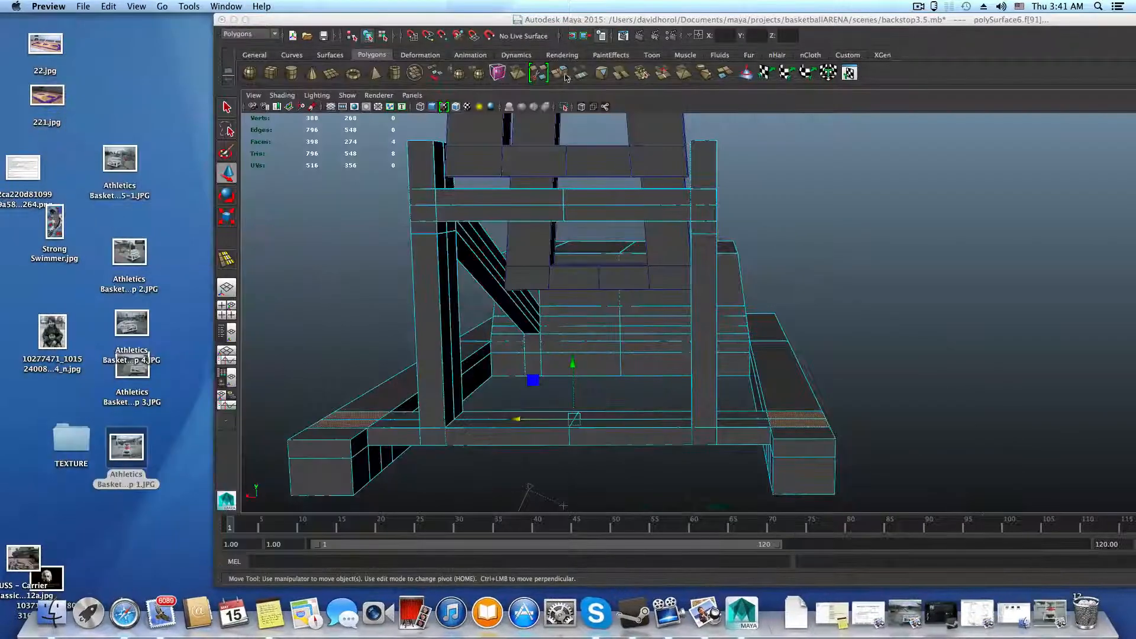
{"action": "left_click", "coordinate": [562, 75]}
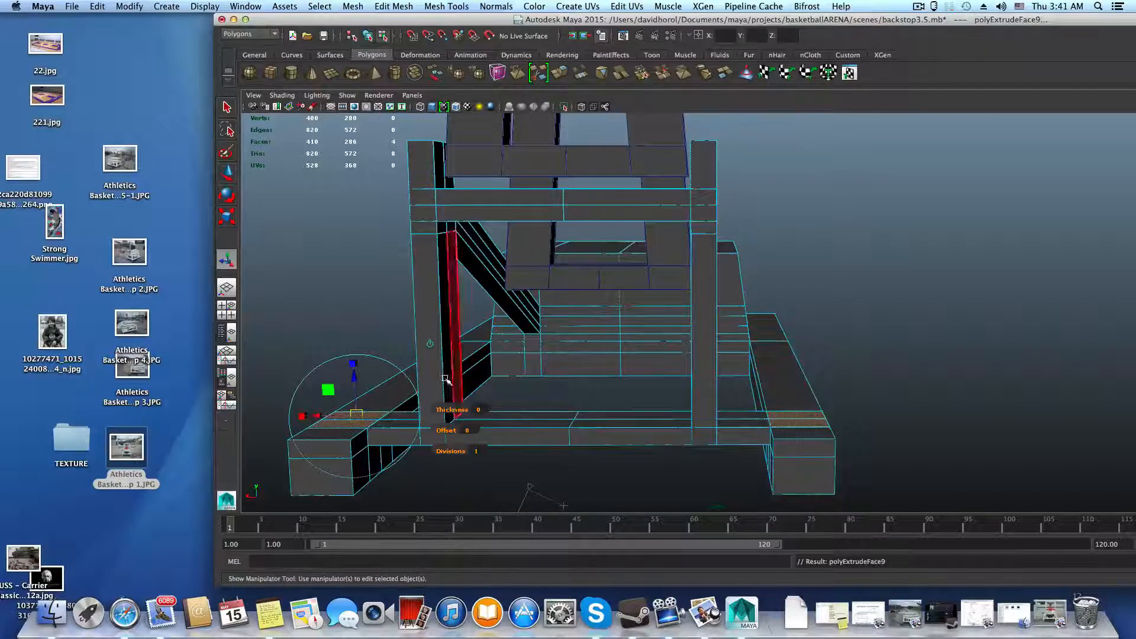
{"action": "left_click_drag", "start_coordinate": [354, 372], "coordinate": [475, 158]}
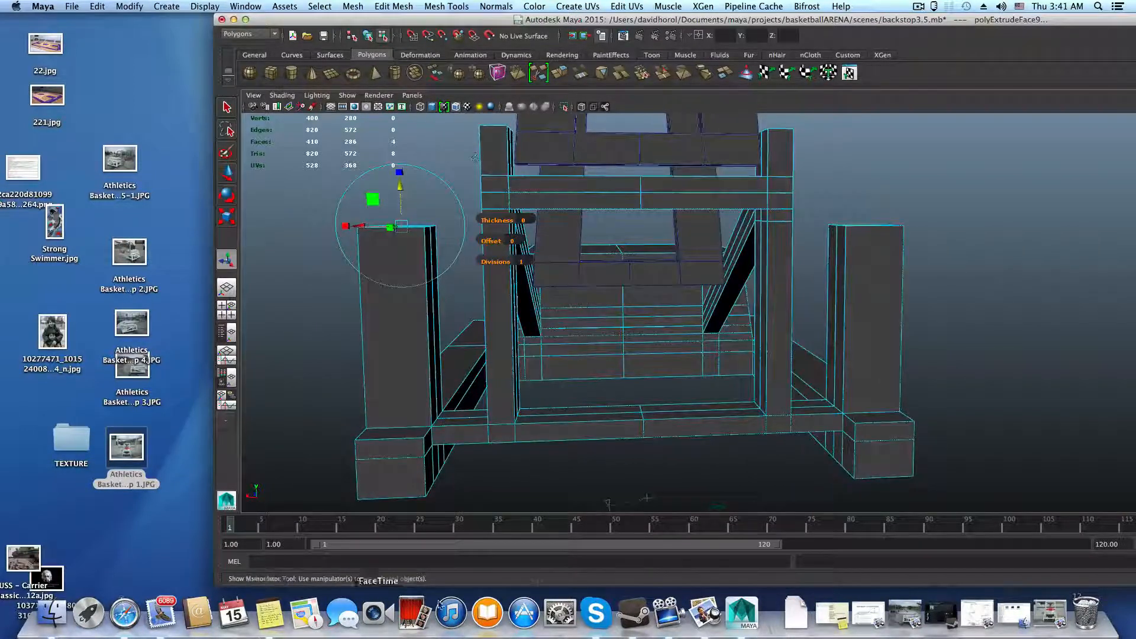
- Compare the outer supports with the Athletics Basketball Hoop 1 and Hoop 3 reference photos
{"action": "left_click", "coordinate": [1054, 617]}
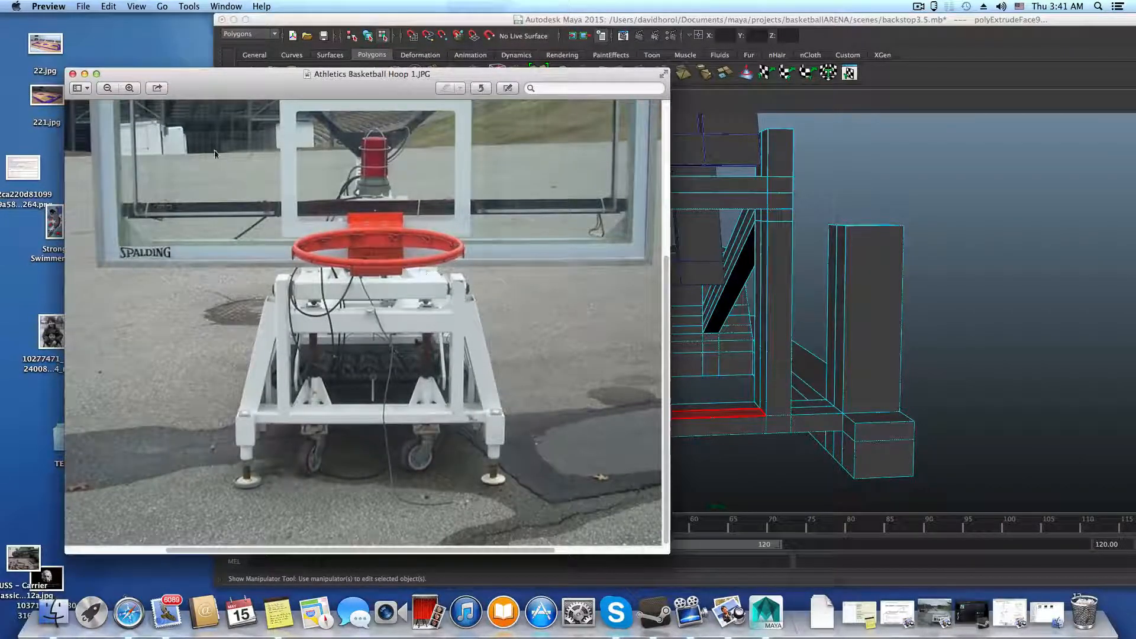
{"action": "left_click", "coordinate": [85, 74]}
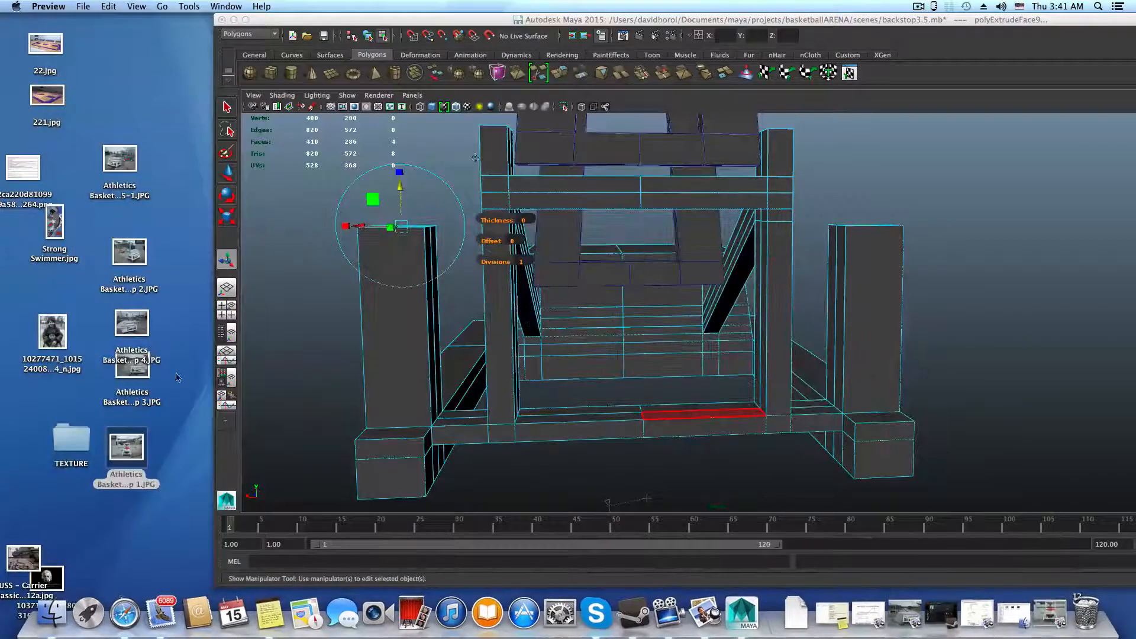
{"action": "left_click", "coordinate": [122, 372]}
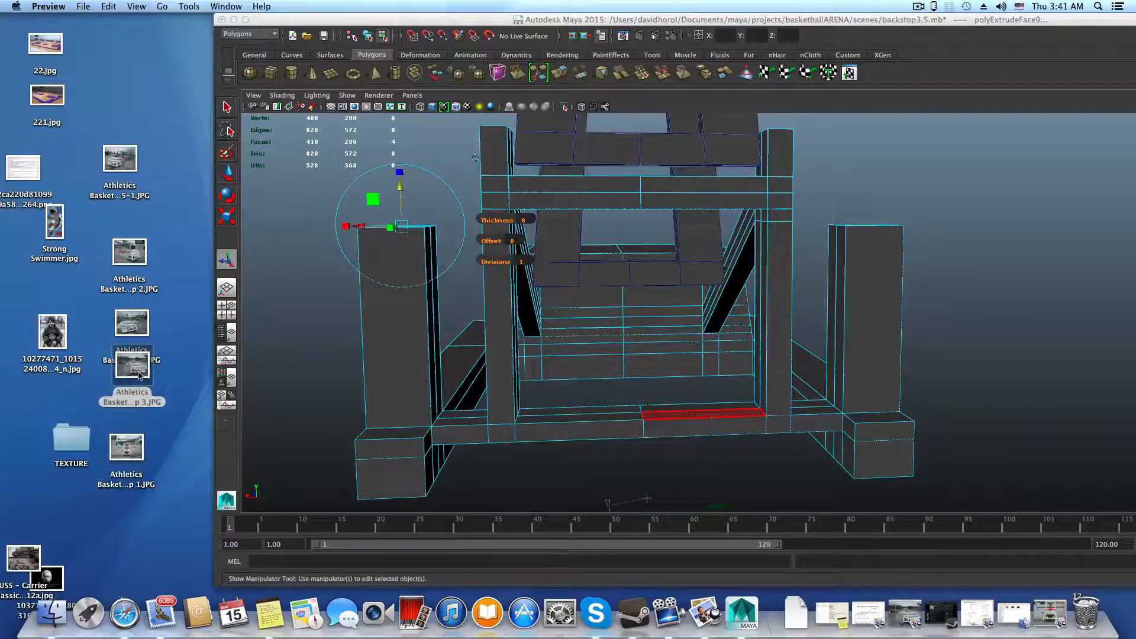
{"action": "left_click", "coordinate": [905, 618]}
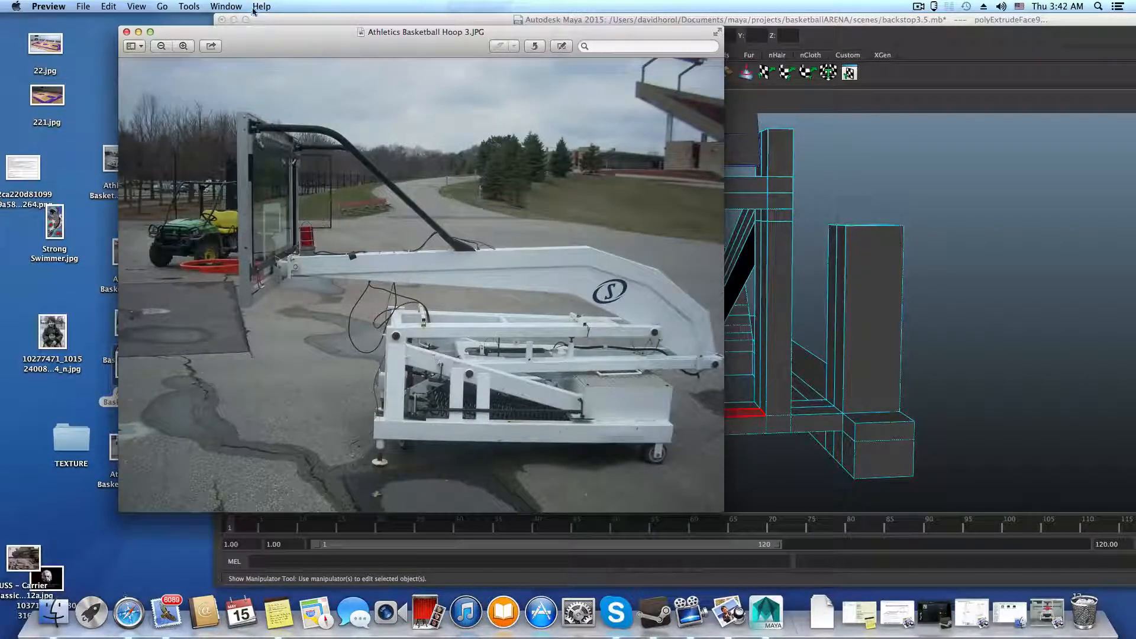
{"action": "left_click", "coordinate": [138, 32]}
- Raise the extruded posts to the upper crossbeam's height and scale their tops inward to about 0.755 so they lean against the frame
{"action": "left_click_drag", "start_coordinate": [882, 314], "coordinate": [976, 390], "text": "alt"}
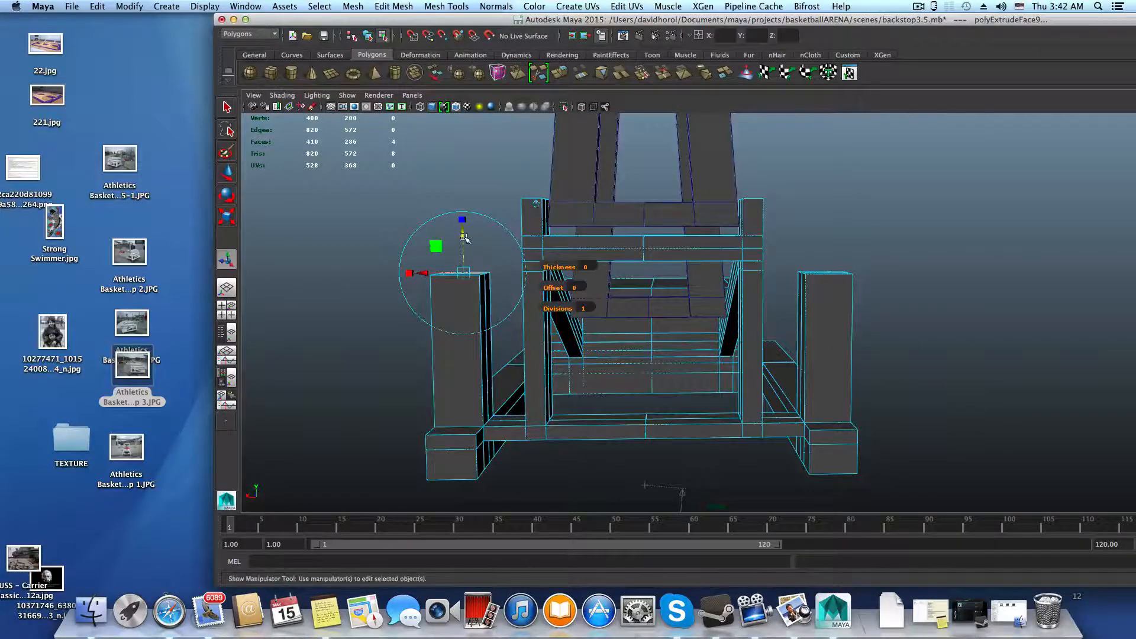
{"action": "left_click_drag", "start_coordinate": [464, 237], "coordinate": [464, 204]}
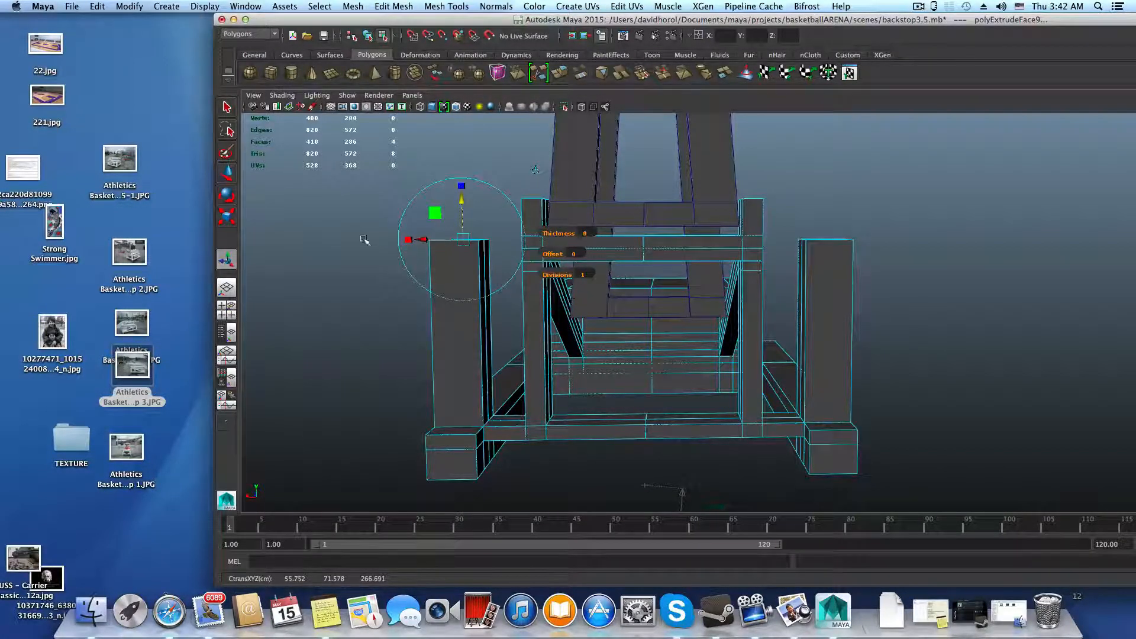
{"action": "key", "text": "r"}
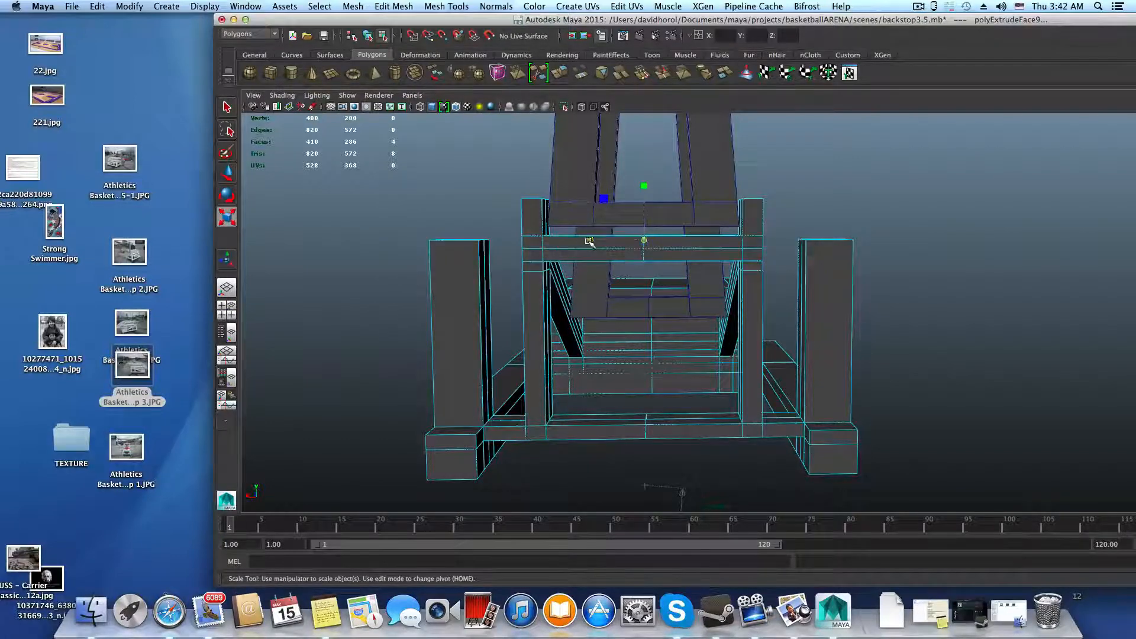
{"action": "left_click_drag", "start_coordinate": [589, 241], "coordinate": [605, 240]}
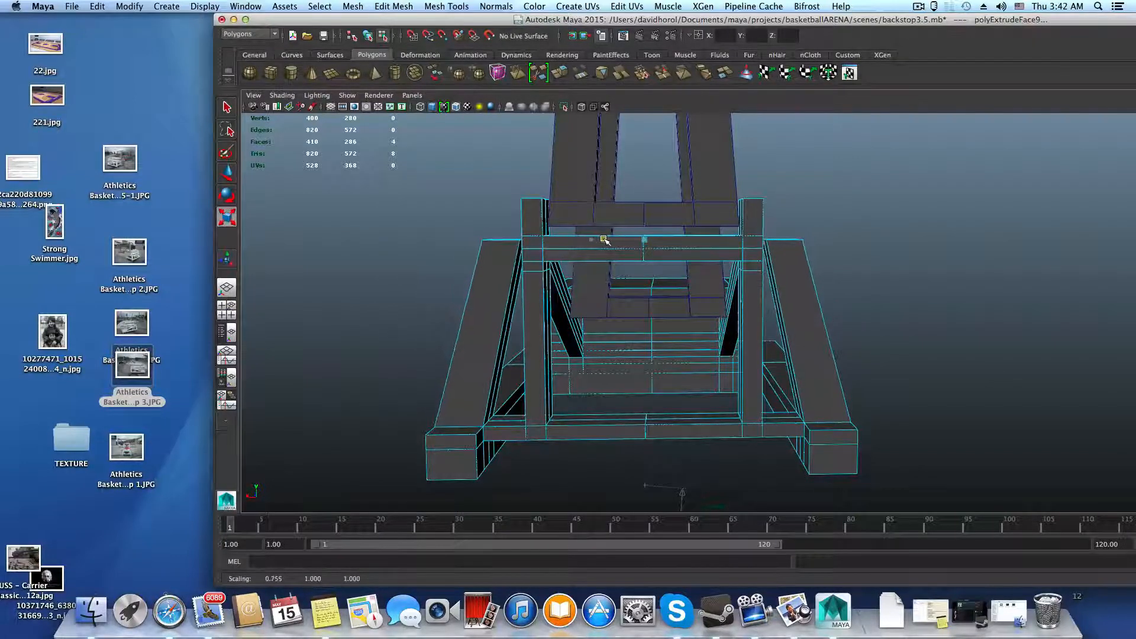
{"action": "left_click_drag", "start_coordinate": [773, 380], "coordinate": [715, 362], "text": "alt"}
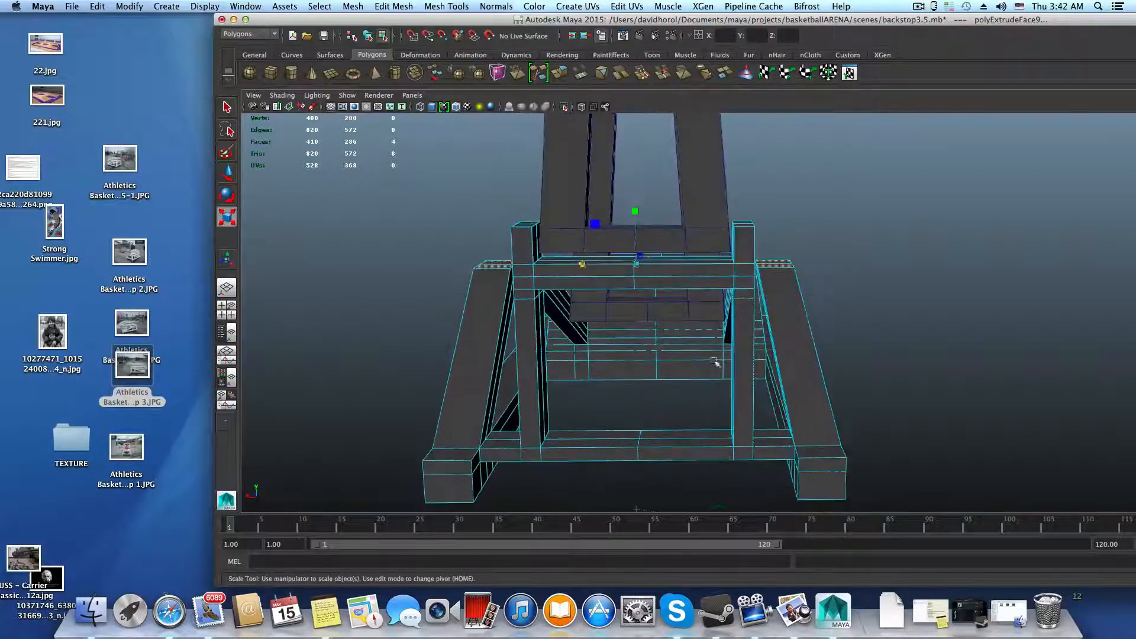
{"action": "left_click_drag", "start_coordinate": [582, 264], "coordinate": [584, 265]}
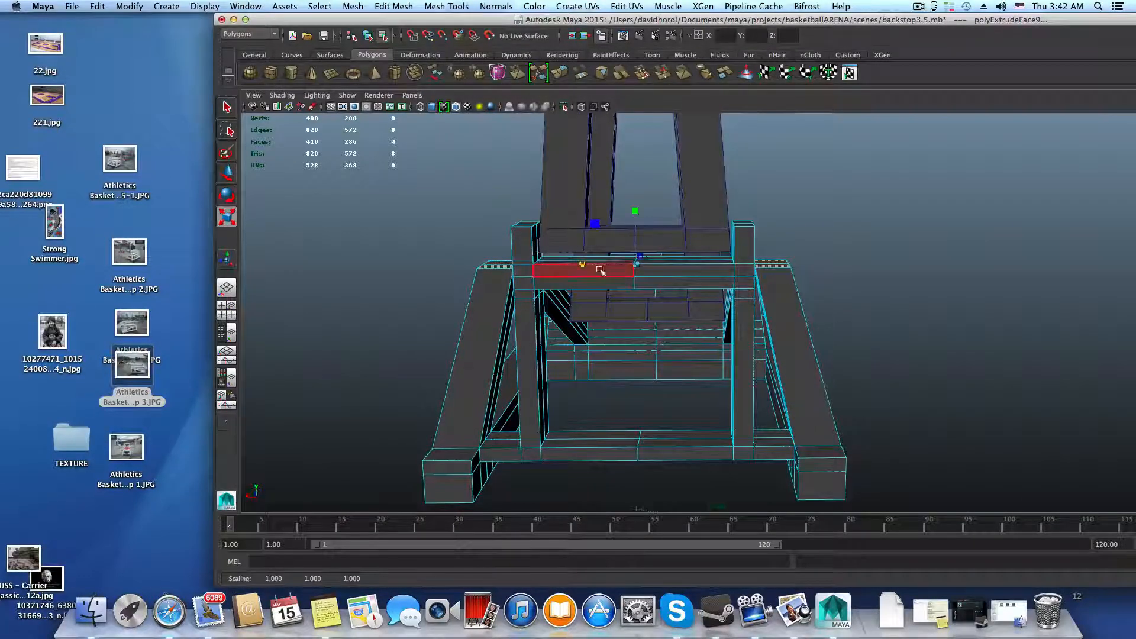
- Undo the scaling and extrusion of the two outer posts
{"action": "key", "text": "z"}
{"action": "key", "text": "z"}
{"action": "key", "text": "z"}
{"action": "key", "text": "z"}
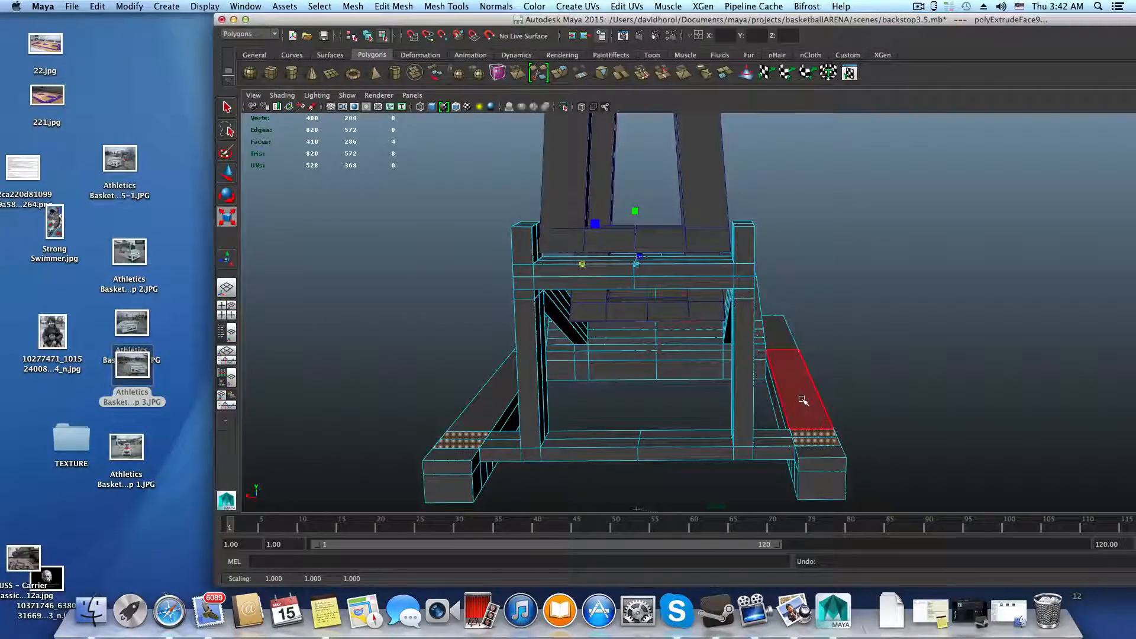
{"action": "key", "text": "z"}
- Narrow the side rail on the outer support's side by moving its outer-side vertices inward
{"action": "left_click", "coordinate": [816, 439]}
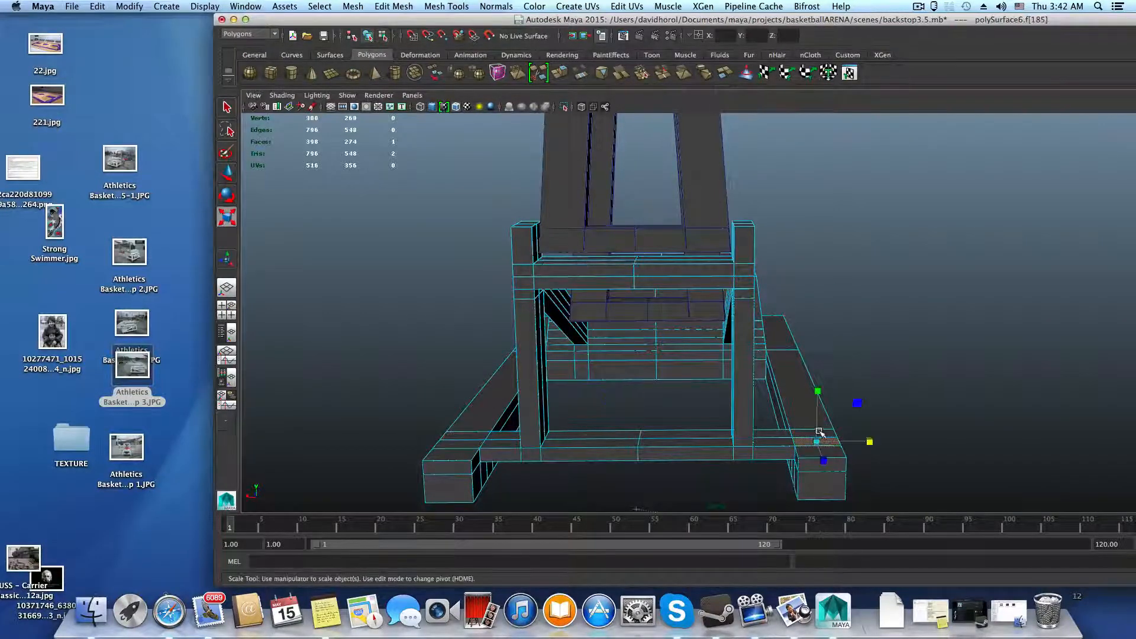
{"action": "middle_click_drag", "start_coordinate": [825, 432], "coordinate": [777, 398], "text": "alt"}
{"action": "left_click_drag", "start_coordinate": [783, 426], "coordinate": [780, 392], "text": "alt"}
{"action": "right_click_drag", "start_coordinate": [778, 390], "coordinate": [707, 355]}
{"action": "left_click_drag", "start_coordinate": [778, 392], "coordinate": [770, 392], "text": "alt"}
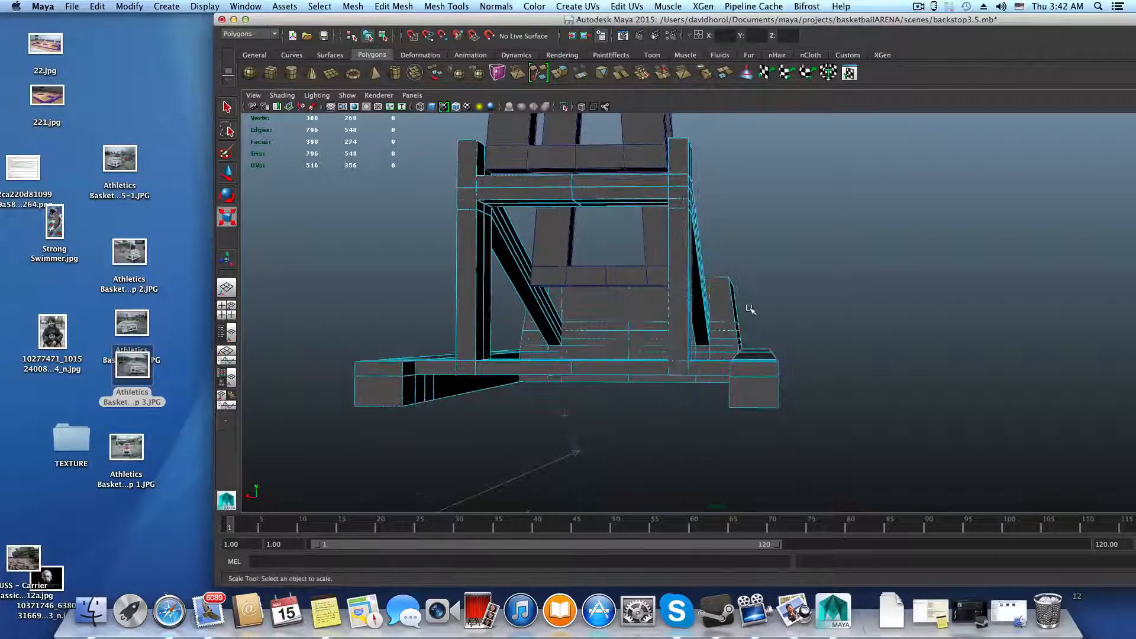
{"action": "left_click_drag", "start_coordinate": [756, 328], "coordinate": [825, 472]}
{"action": "left_click_drag", "start_coordinate": [726, 371], "coordinate": [734, 408]}
- Try extruding the two top faces at the narrowed rail's front end into a support leaning against the front post
{"action": "right_click_drag", "start_coordinate": [752, 355], "coordinate": [753, 431]}
{"action": "right_click_drag", "start_coordinate": [743, 389], "coordinate": [744, 388]}
{"action": "left_click", "coordinate": [765, 436]}
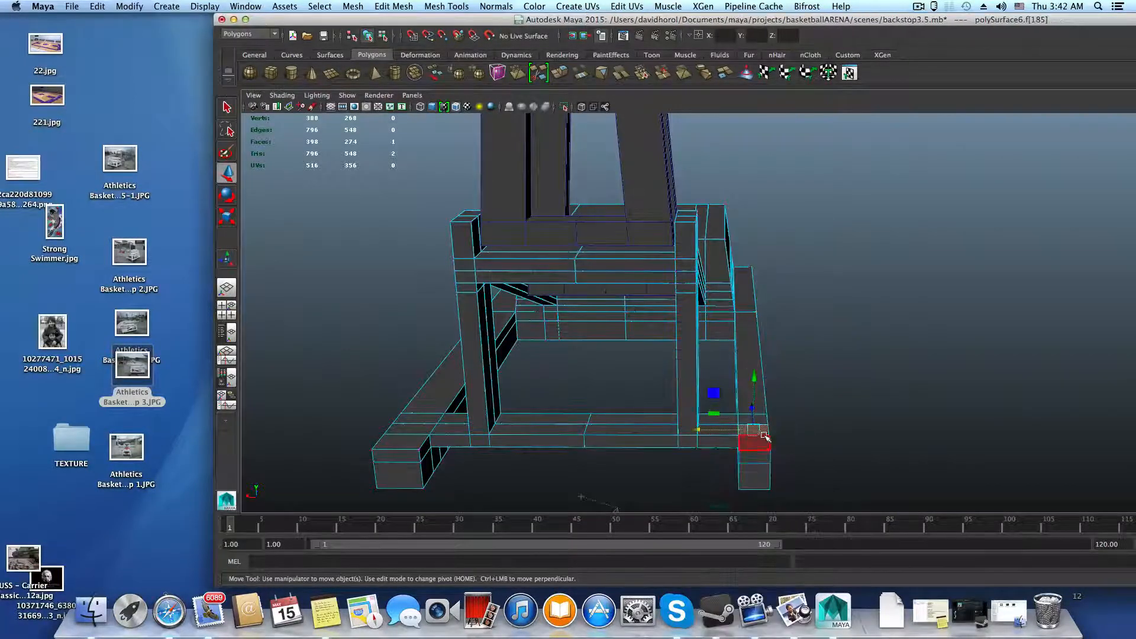
{"action": "left_click", "coordinate": [763, 418], "text": "shift"}
{"action": "left_click_drag", "start_coordinate": [792, 444], "coordinate": [769, 446], "text": "alt"}
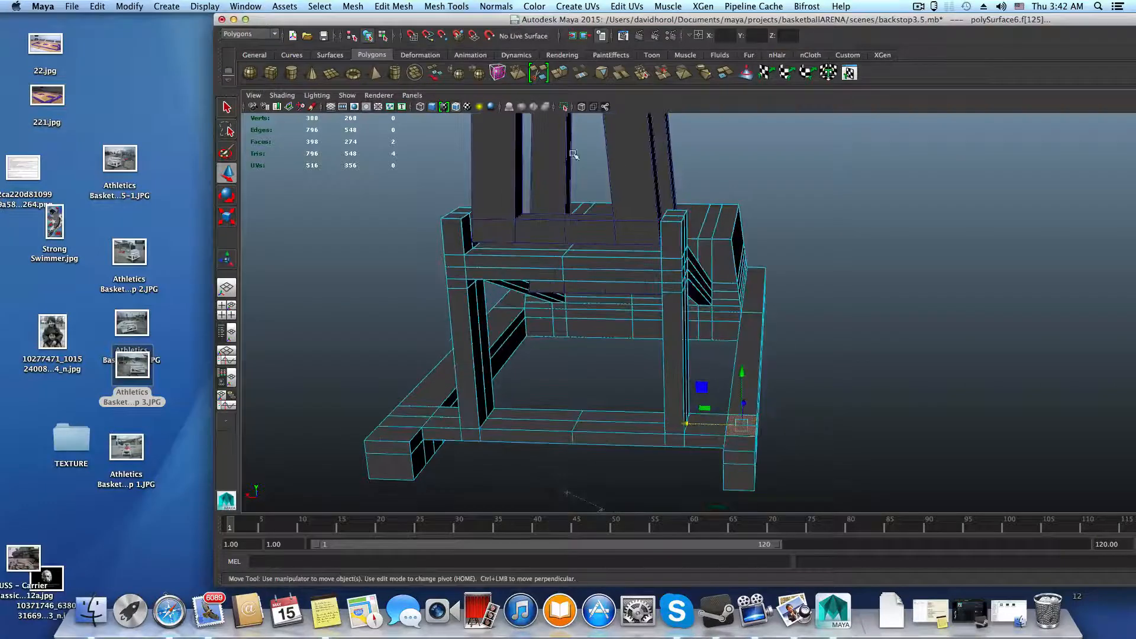
{"action": "left_click", "coordinate": [566, 72]}
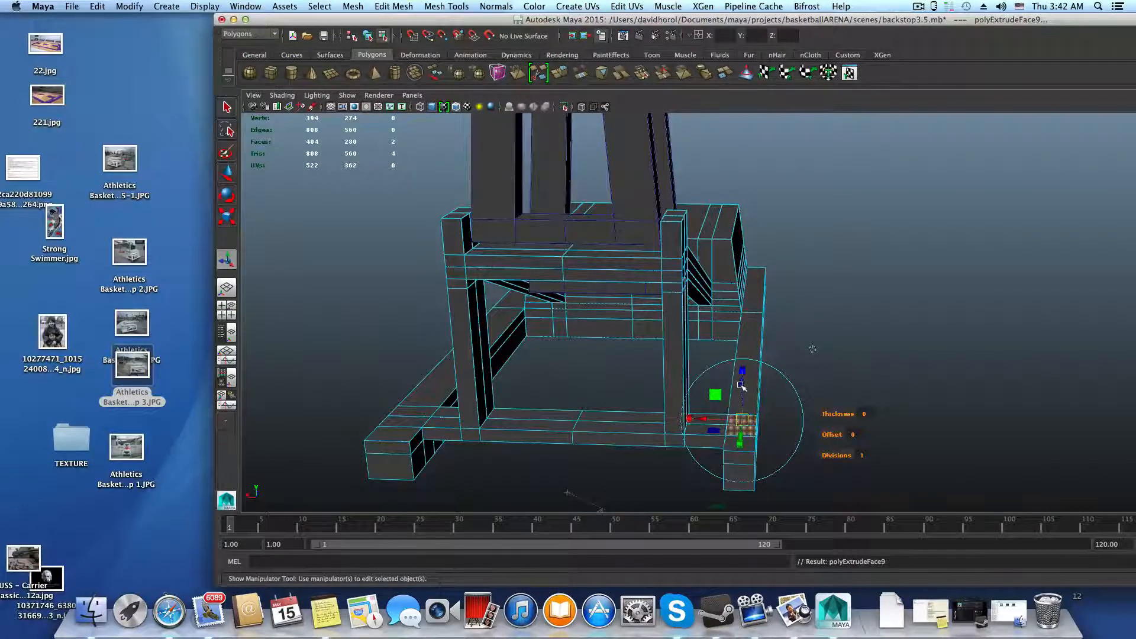
{"action": "left_click_drag", "start_coordinate": [741, 378], "coordinate": [734, 320]}
{"action": "key", "text": "e"}
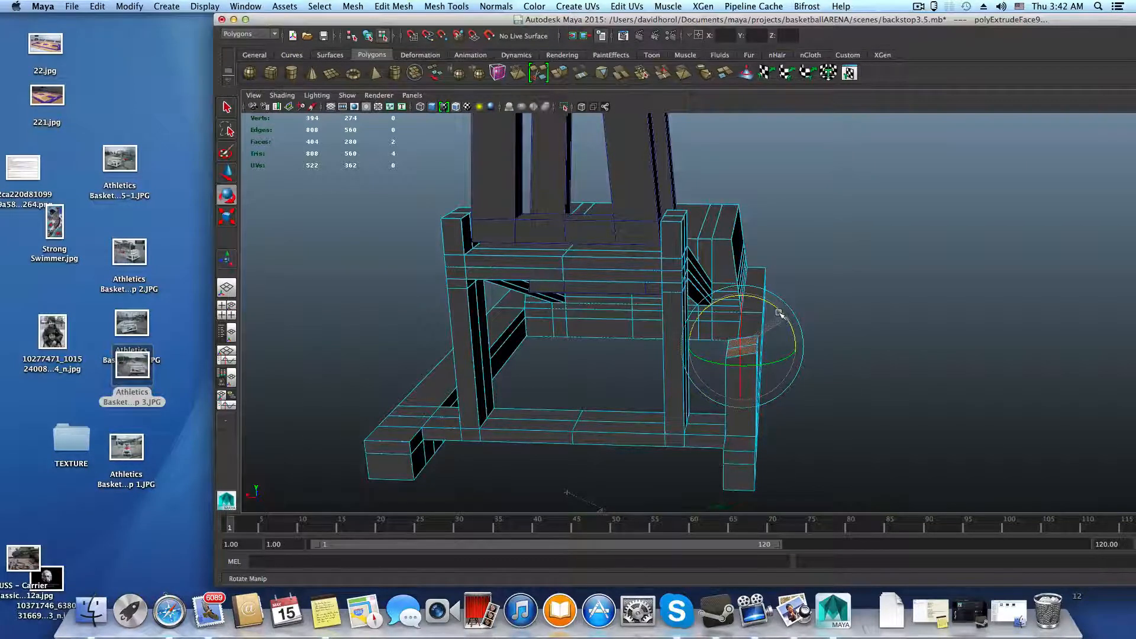
{"action": "key", "text": "w"}
{"action": "left_click_drag", "start_coordinate": [688, 343], "coordinate": [706, 201]}
{"action": "right_click_drag", "start_coordinate": [704, 266], "coordinate": [767, 437], "text": "alt"}
{"action": "left_click_drag", "start_coordinate": [767, 437], "coordinate": [765, 422], "text": "alt"}
{"action": "right_click_drag", "start_coordinate": [752, 260], "coordinate": [794, 377], "text": "alt"}
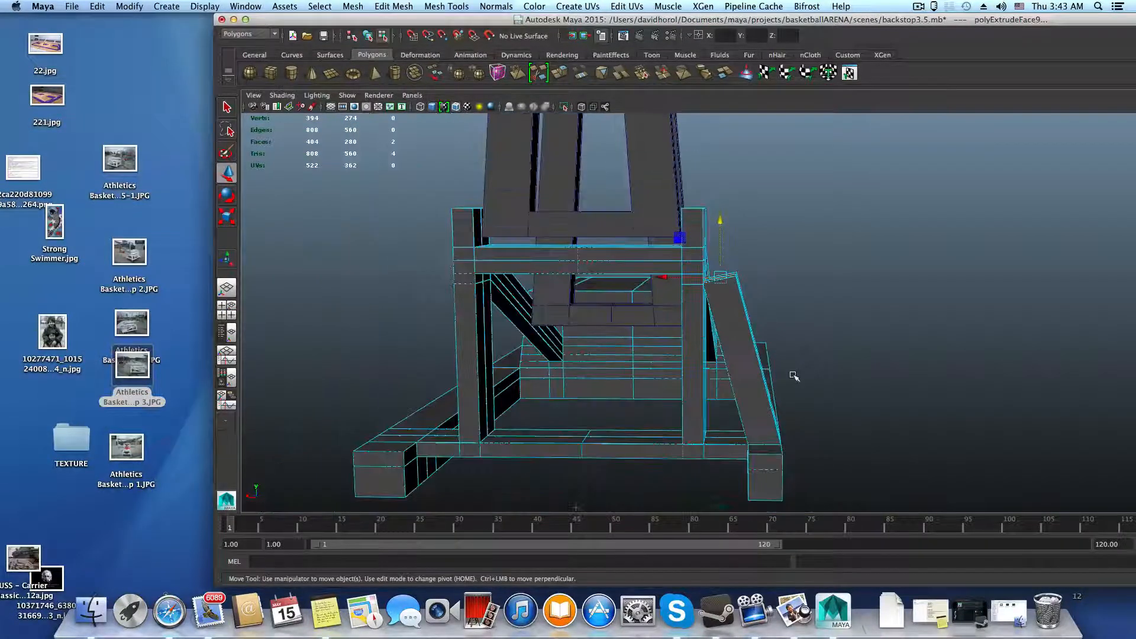
- Undo the slanted support's moves, tilt and extrusion
{"action": "key", "text": "z"}
{"action": "key", "text": "z"}
{"action": "key", "text": "z"}
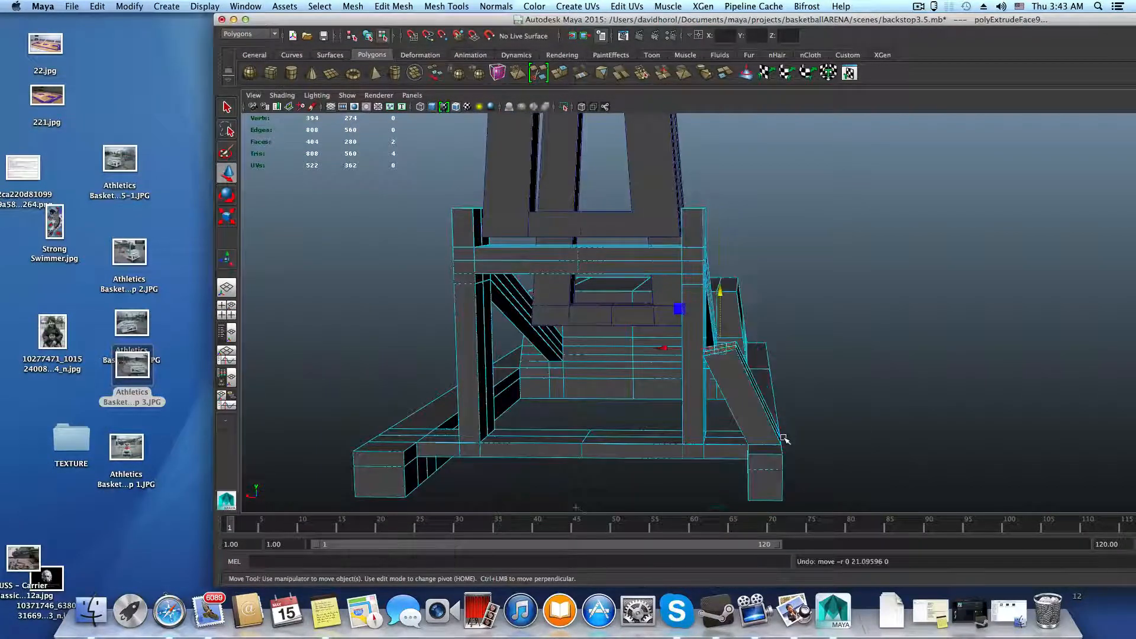
{"action": "key", "text": "z"}
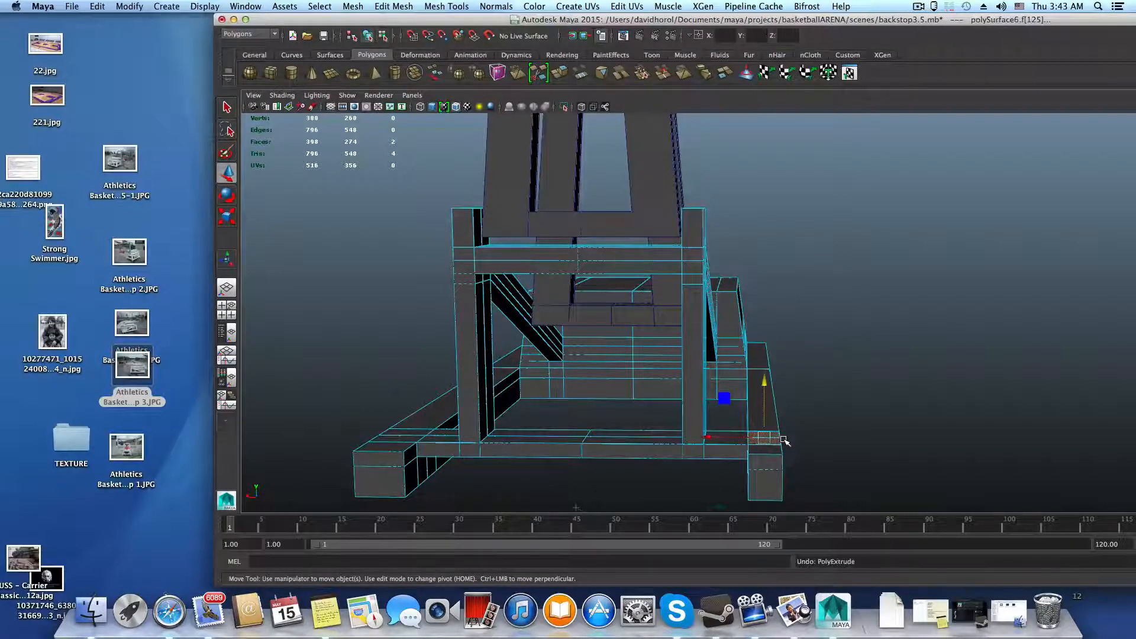
{"action": "left_click_drag", "start_coordinate": [783, 441], "coordinate": [744, 416], "text": "alt"}
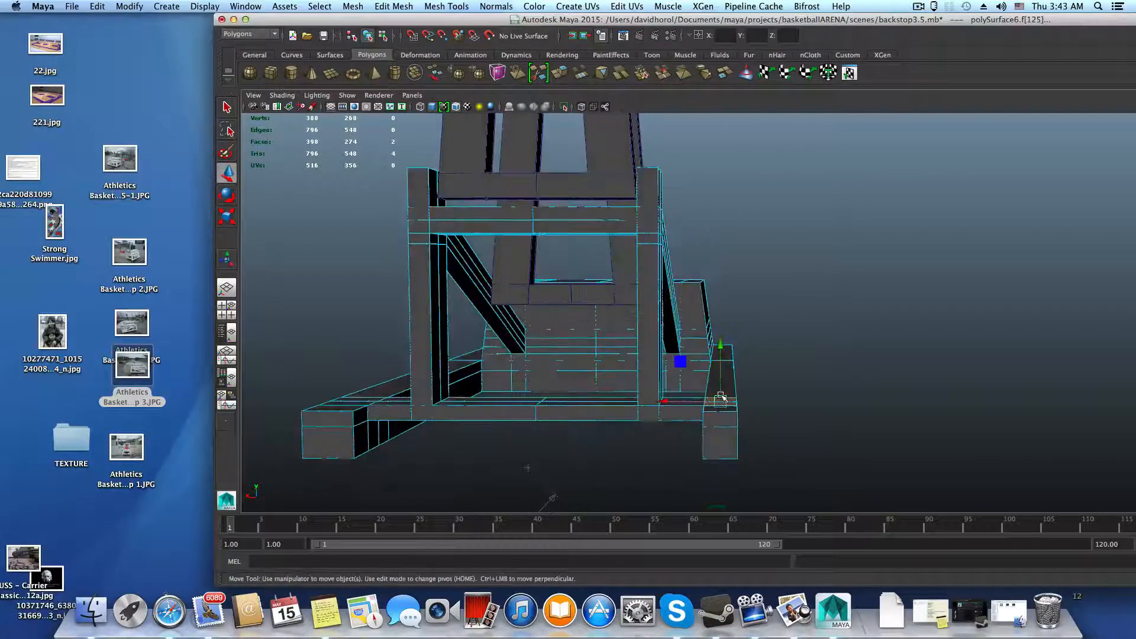
- Restore the selection of the rail's outer vertices and shift them slightly further inward
{"action": "key", "text": "z"}
{"action": "key", "text": "z"}
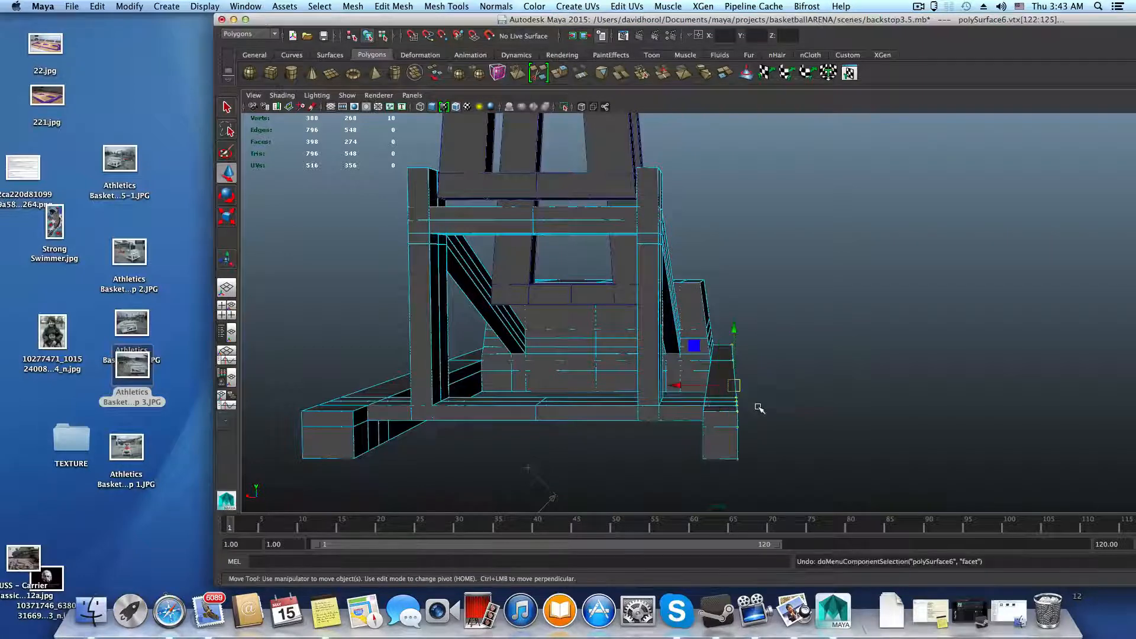
{"action": "left_click_drag", "start_coordinate": [683, 386], "coordinate": [675, 386]}
{"action": "right_click_drag", "start_coordinate": [713, 405], "coordinate": [787, 432], "text": "alt"}
{"action": "middle_click_drag", "start_coordinate": [771, 404], "coordinate": [747, 349], "text": "alt"}
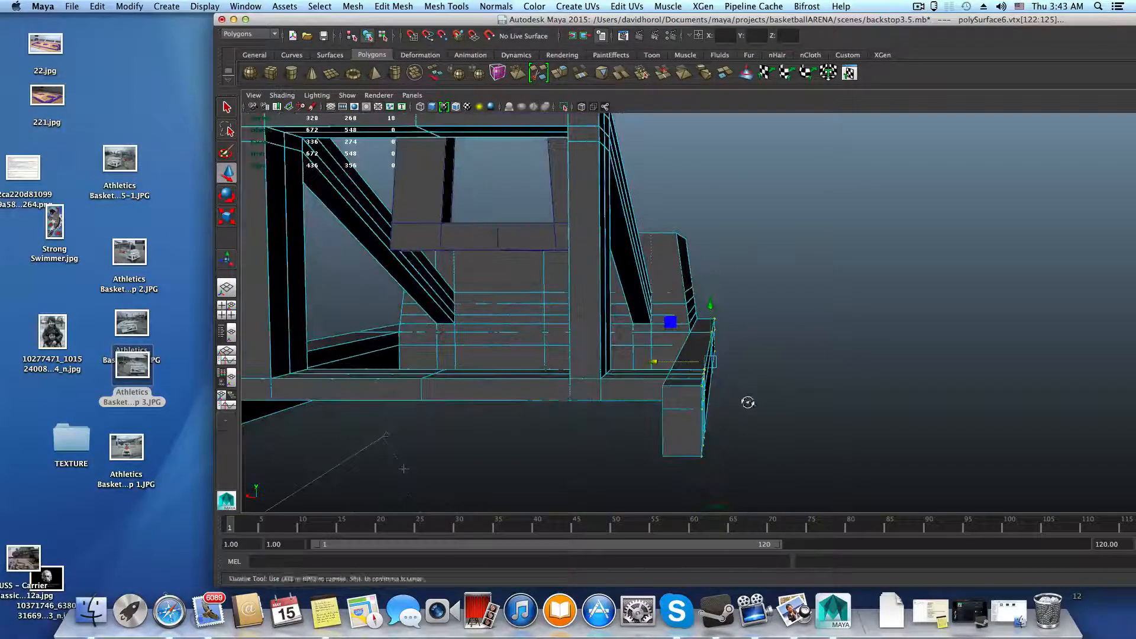
{"action": "left_click_drag", "start_coordinate": [745, 401], "coordinate": [748, 408], "text": "alt"}
- Extrude the two top faces at the narrowed rail's front end upward into an outer post
{"action": "right_click_drag", "start_coordinate": [689, 379], "coordinate": [734, 345]}
{"action": "left_click", "coordinate": [701, 433]}
{"action": "left_click", "coordinate": [701, 434], "text": "shift"}
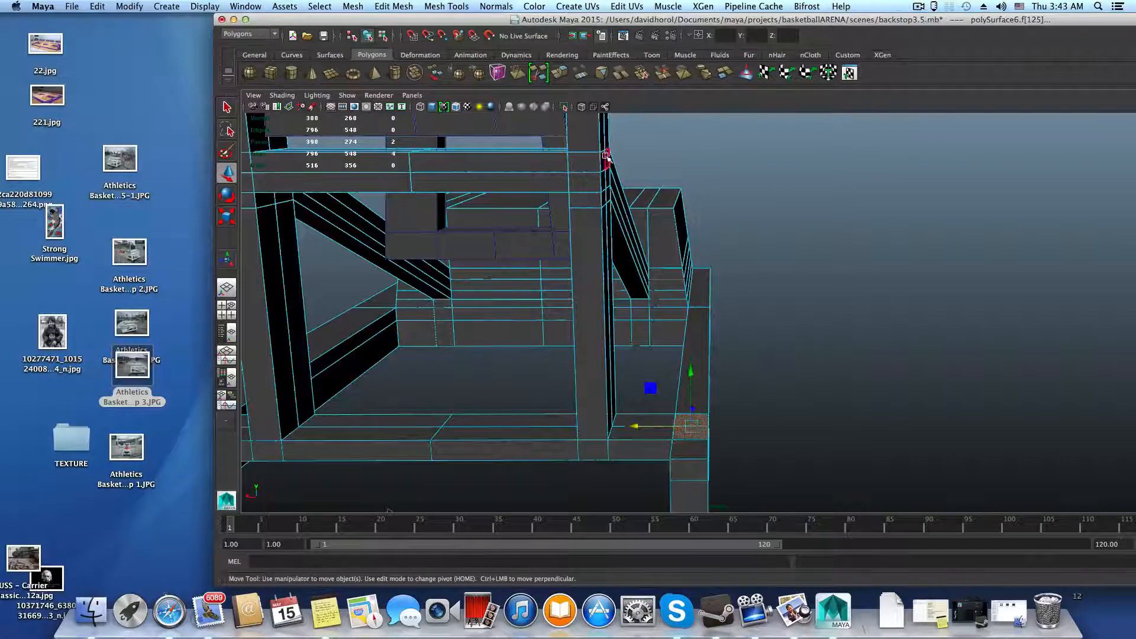
{"action": "left_click", "coordinate": [563, 72]}
{"action": "left_click_drag", "start_coordinate": [746, 385], "coordinate": [674, 201], "text": "alt"}
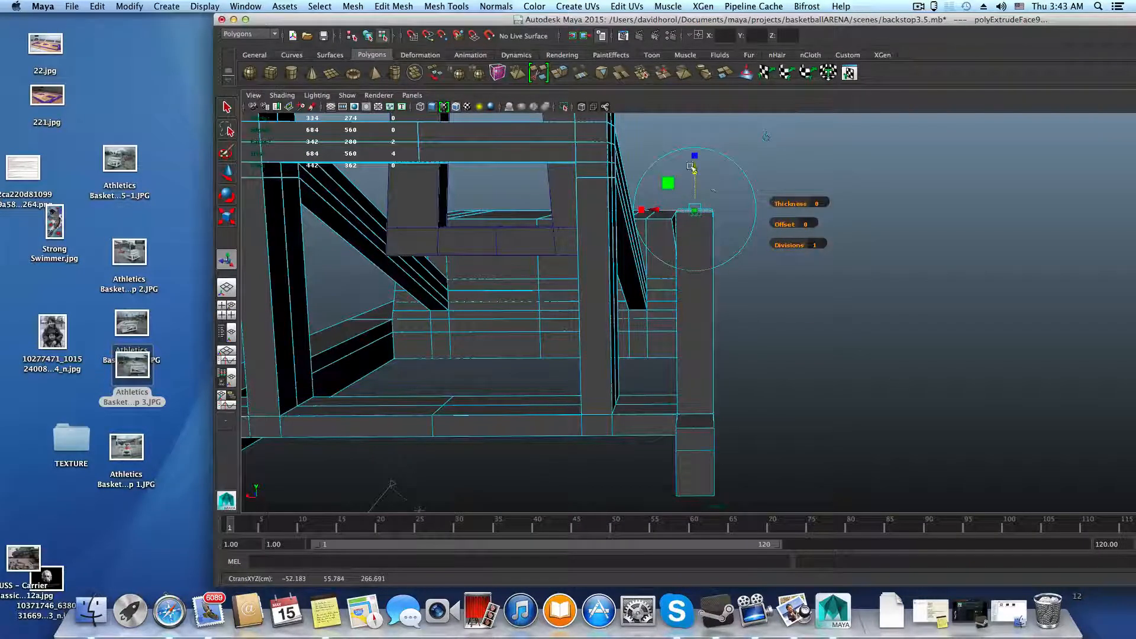
- Tilt the outer post's top faces and move them inward and up to the crossbeam, then return to object selection
{"action": "key", "text": "e"}
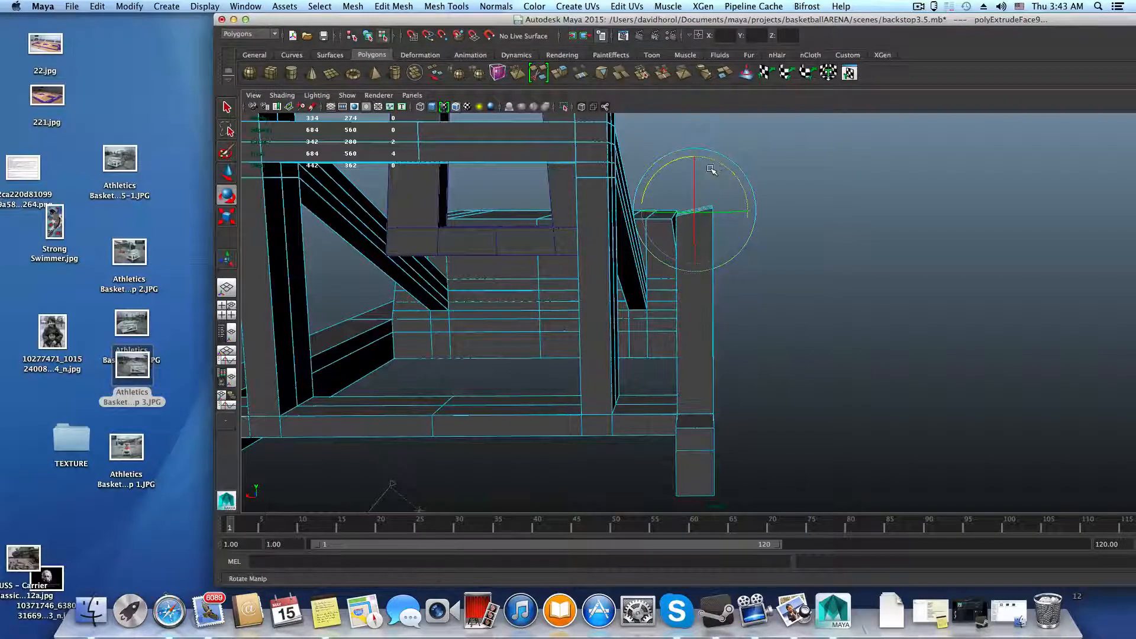
{"action": "key", "text": "w"}
{"action": "left_click_drag", "start_coordinate": [644, 211], "coordinate": [574, 210]}
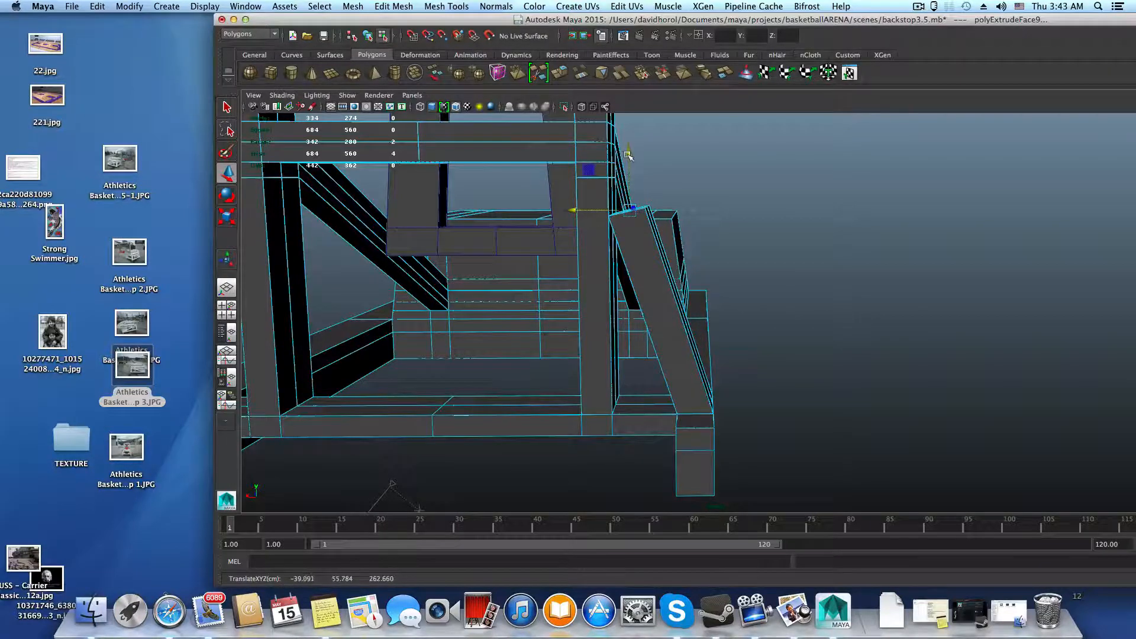
{"action": "left_click_drag", "start_coordinate": [629, 177], "coordinate": [621, 279]}
{"action": "left_click_drag", "start_coordinate": [566, 238], "coordinate": [544, 322]}
{"action": "key", "text": "F8"}
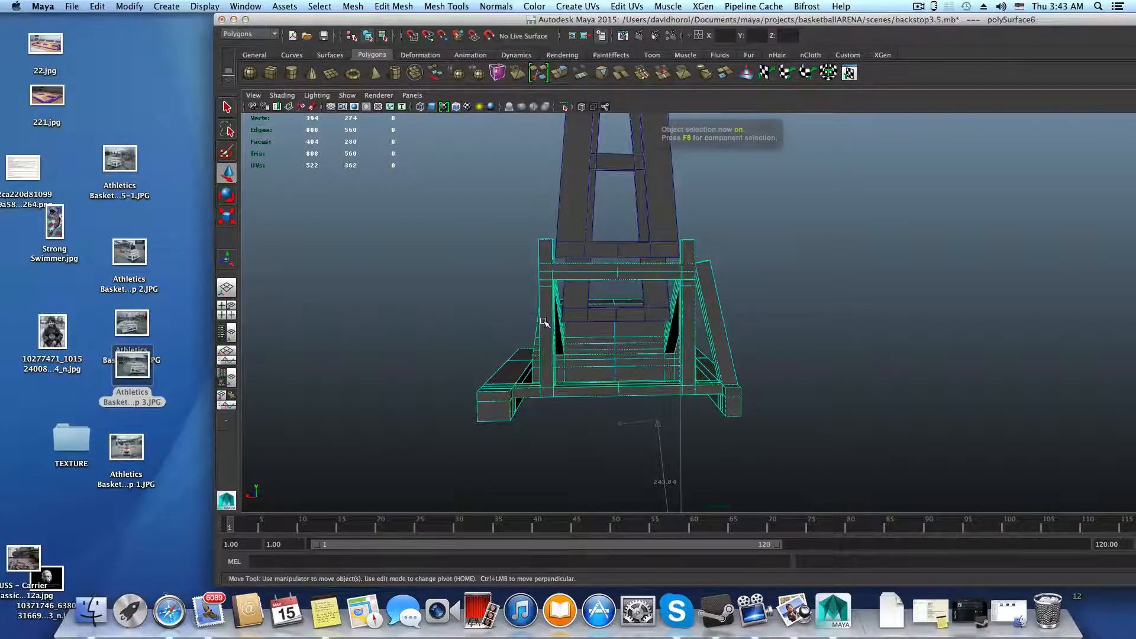
- Delete the faces of the base frame's half opposite the new slanted support
{"action": "right_click_drag", "start_coordinate": [625, 355], "coordinate": [574, 242]}
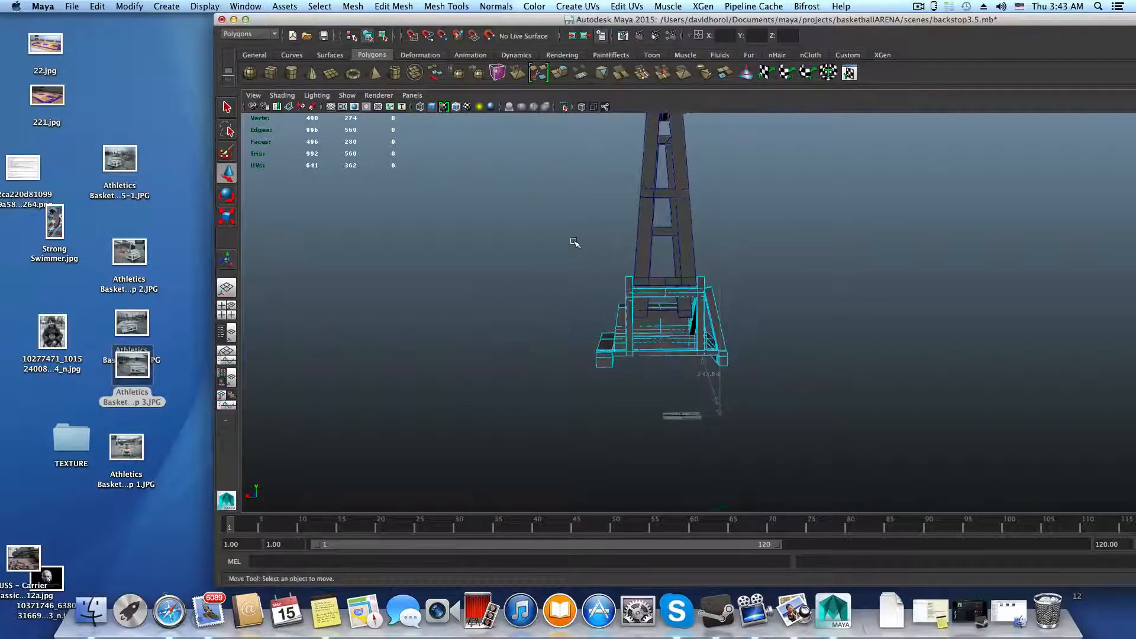
{"action": "left_click_drag", "start_coordinate": [574, 242], "coordinate": [514, 388]}
{"action": "key", "text": "Delete"}
{"action": "key", "text": "z"}
{"action": "left_click", "coordinate": [759, 454]}
- Select the two top faces of the slanted support and extrude them
{"action": "right_click_drag", "start_coordinate": [514, 388], "coordinate": [572, 373]}
{"action": "left_click", "coordinate": [572, 372]}
{"action": "left_click", "coordinate": [591, 340], "text": "shift"}
{"action": "left_click_drag", "start_coordinate": [591, 341], "coordinate": [566, 177], "text": "alt"}
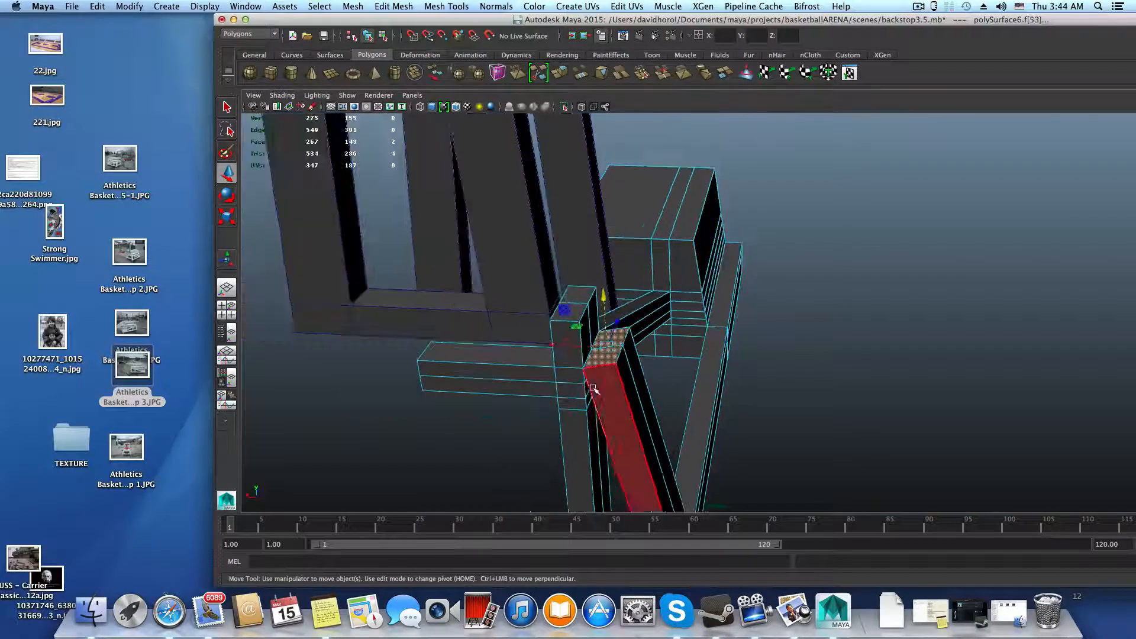
{"action": "key", "text": "ctrl+e"}
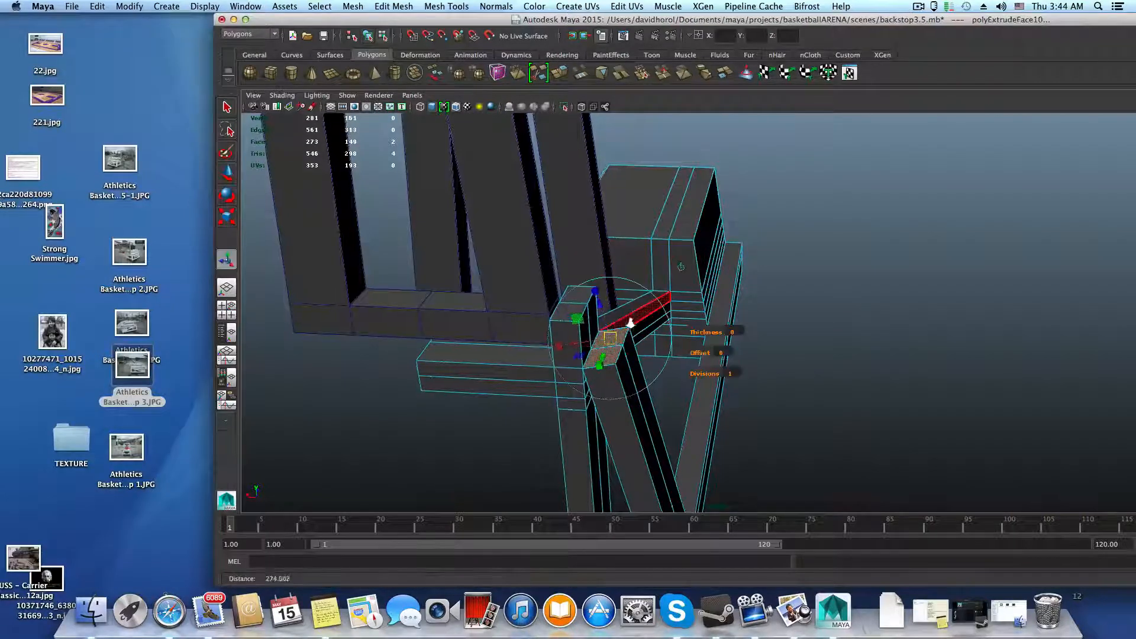
{"action": "scroll", "coordinate": [657, 360], "scroll_direction": "up", "scroll_amount": 3}
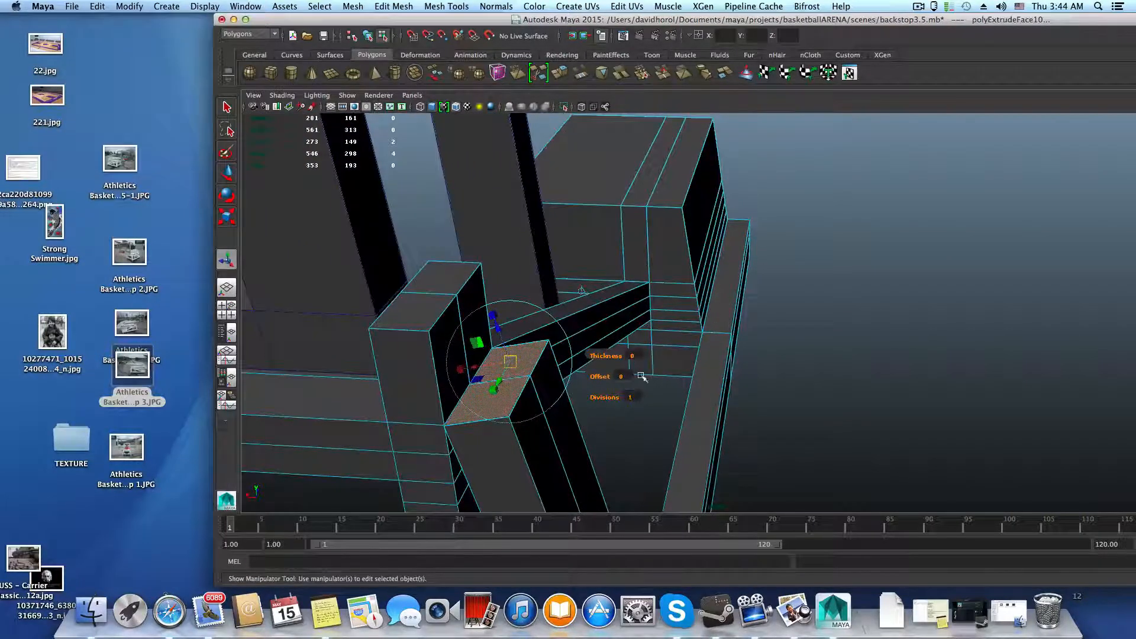
{"action": "left_click_drag", "start_coordinate": [642, 377], "coordinate": [647, 375], "text": "alt"}
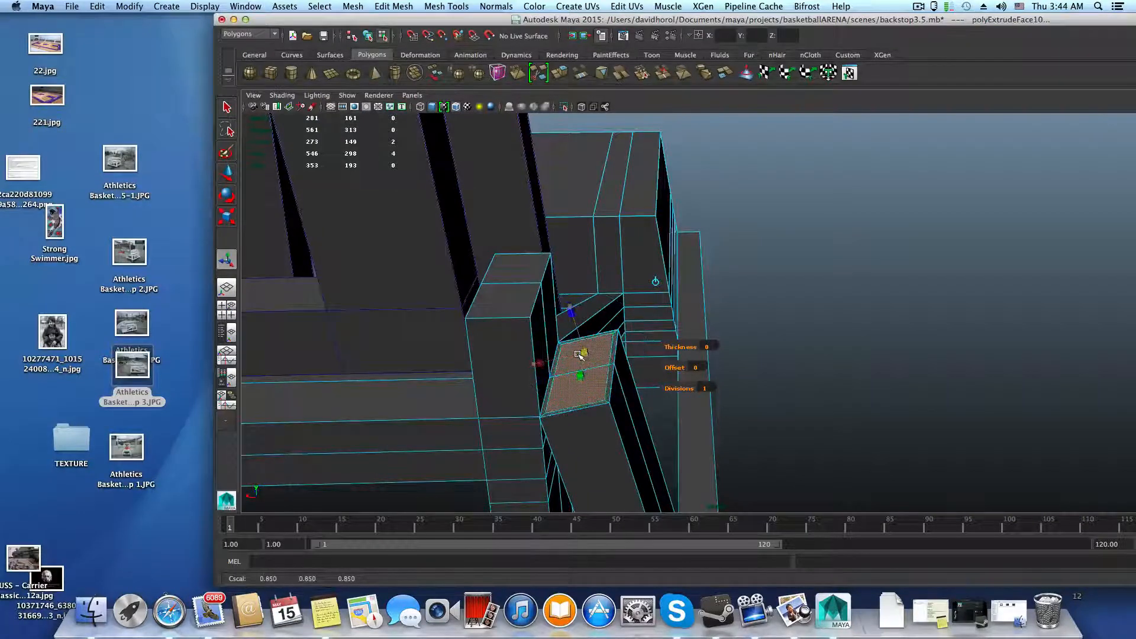
{"action": "left_click_drag", "start_coordinate": [579, 354], "coordinate": [609, 391], "text": "alt"}
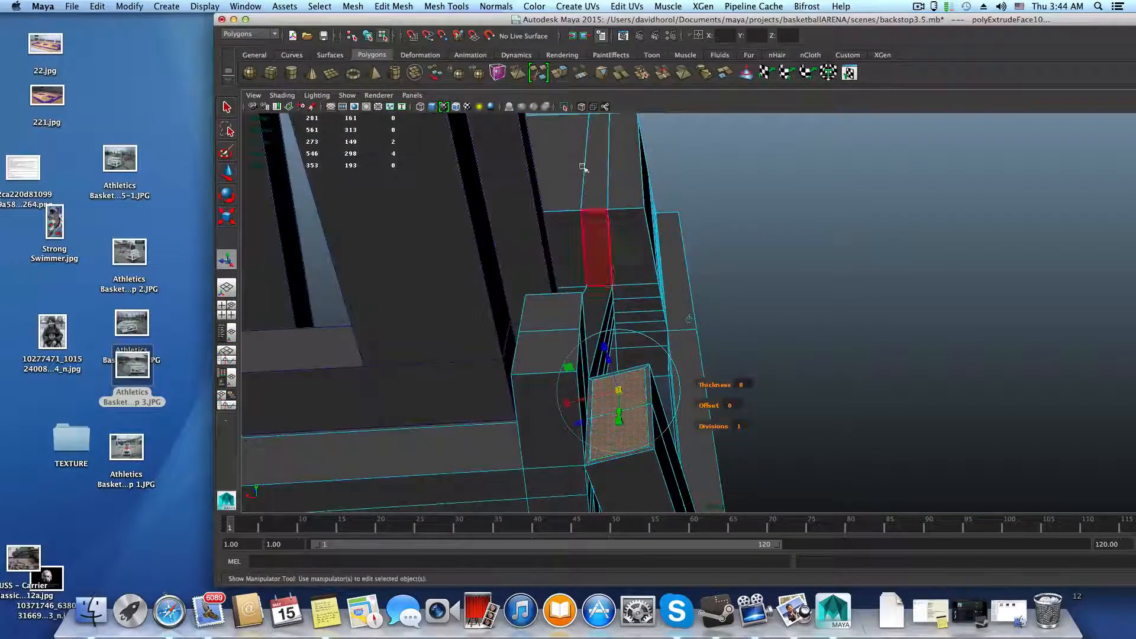
- Extrude the slanted support's top faces again, adjust the new segment beside the front post, and return to object selection
{"action": "left_click", "coordinate": [556, 74]}
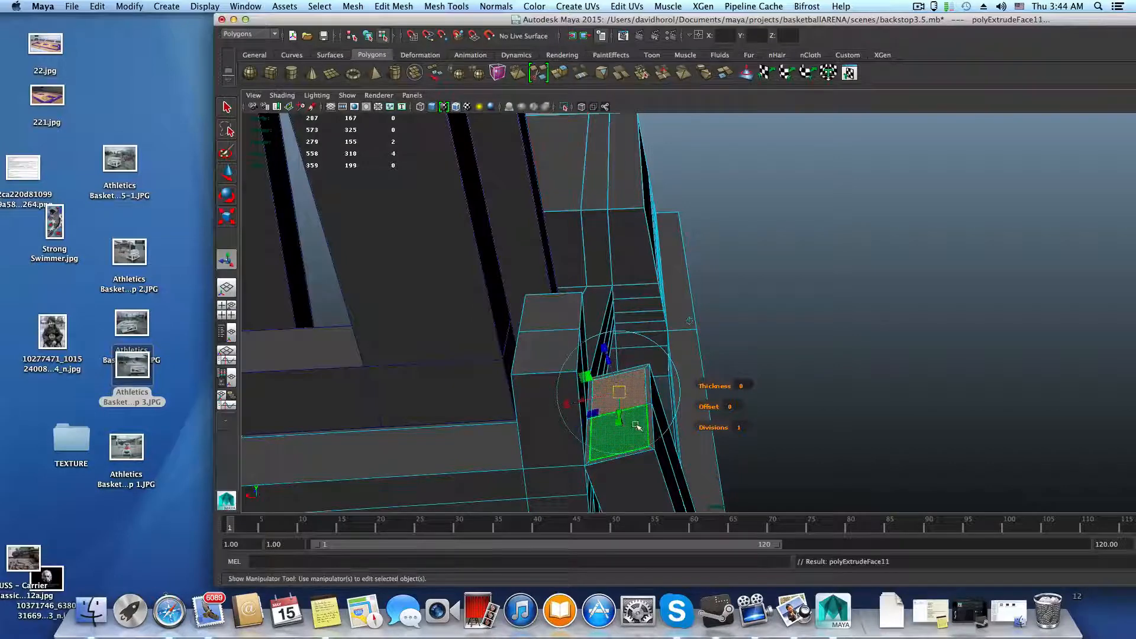
{"action": "left_click_drag", "start_coordinate": [627, 408], "coordinate": [636, 408], "text": "alt"}
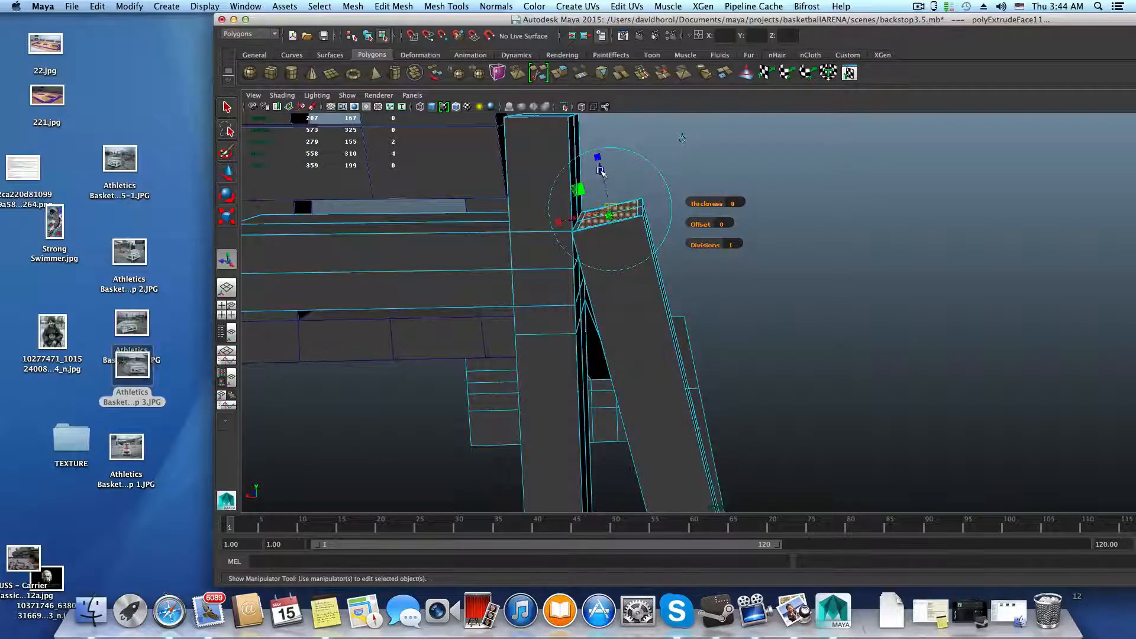
{"action": "left_click_drag", "start_coordinate": [644, 320], "coordinate": [620, 206], "text": "alt"}
{"action": "left_click_drag", "start_coordinate": [603, 147], "coordinate": [672, 319]}
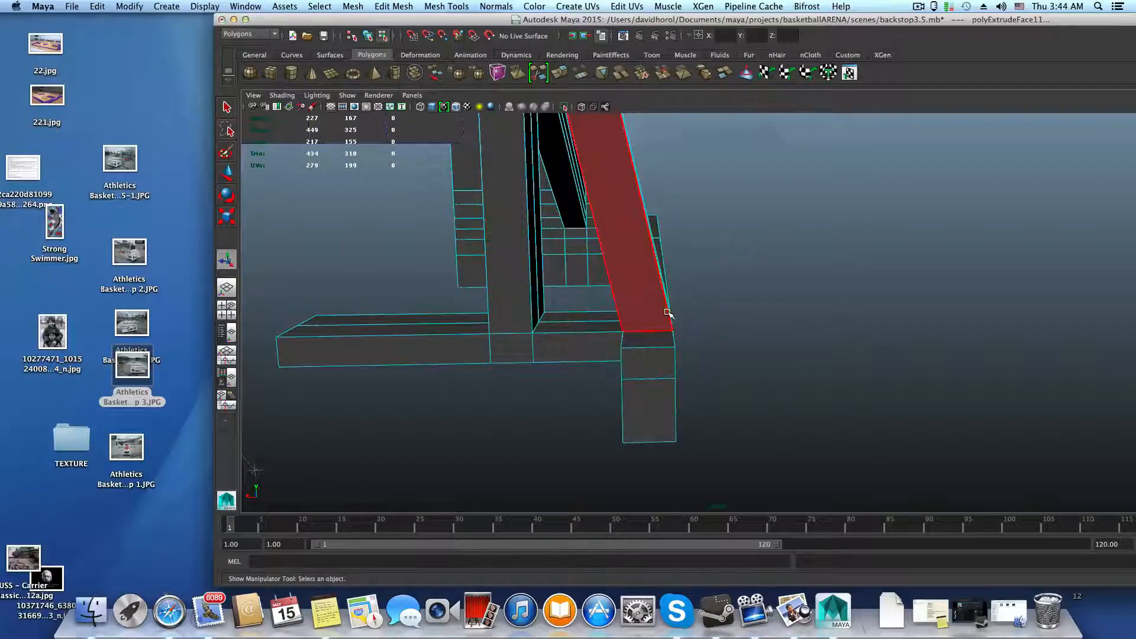
{"action": "key", "text": "F8"}
- Compare the base frame's side with the Spalding portable drawing and the Athletics Basketball Hoop 3 photo
{"action": "left_click_drag", "start_coordinate": [655, 341], "coordinate": [527, 401], "text": "alt"}
{"action": "right_click_drag", "start_coordinate": [527, 401], "coordinate": [800, 454], "text": "alt"}
{"action": "middle_click_drag", "start_coordinate": [800, 455], "coordinate": [654, 320], "text": "alt"}
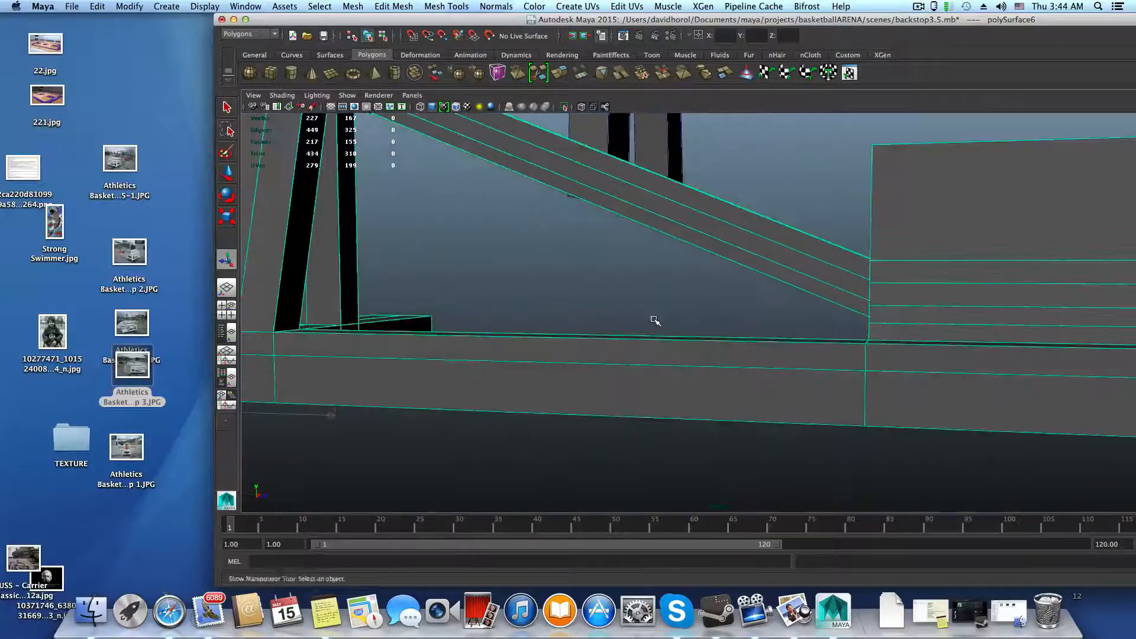
{"action": "right_click_drag", "start_coordinate": [654, 320], "coordinate": [687, 388], "text": "alt"}
{"action": "left_click_drag", "start_coordinate": [686, 387], "coordinate": [688, 401], "text": "alt"}
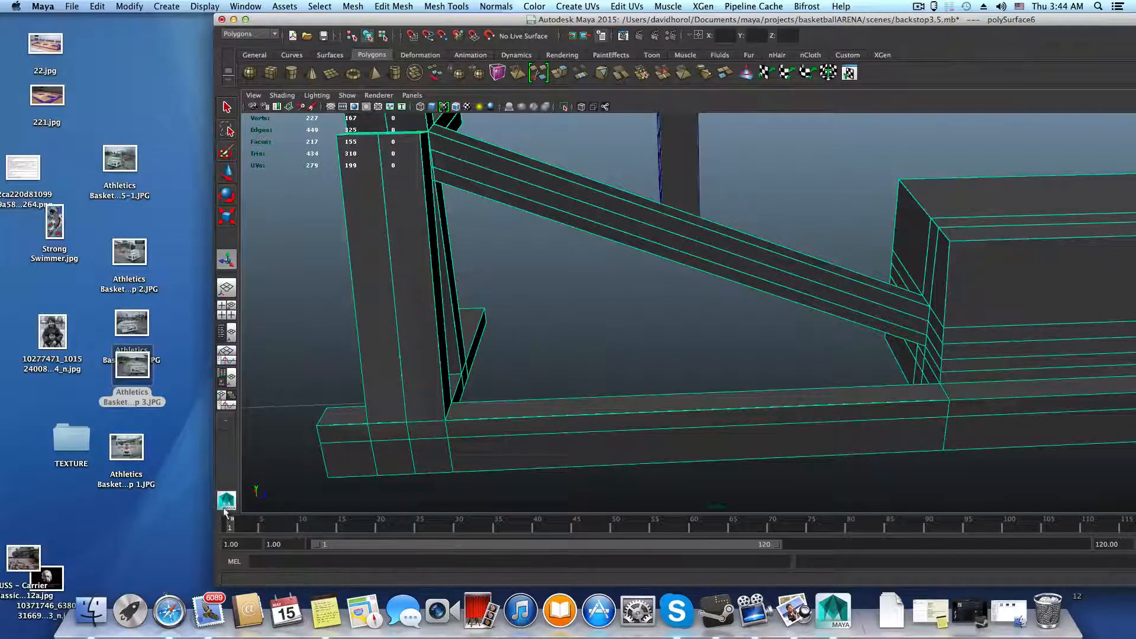
{"action": "double_click", "coordinate": [137, 371]}
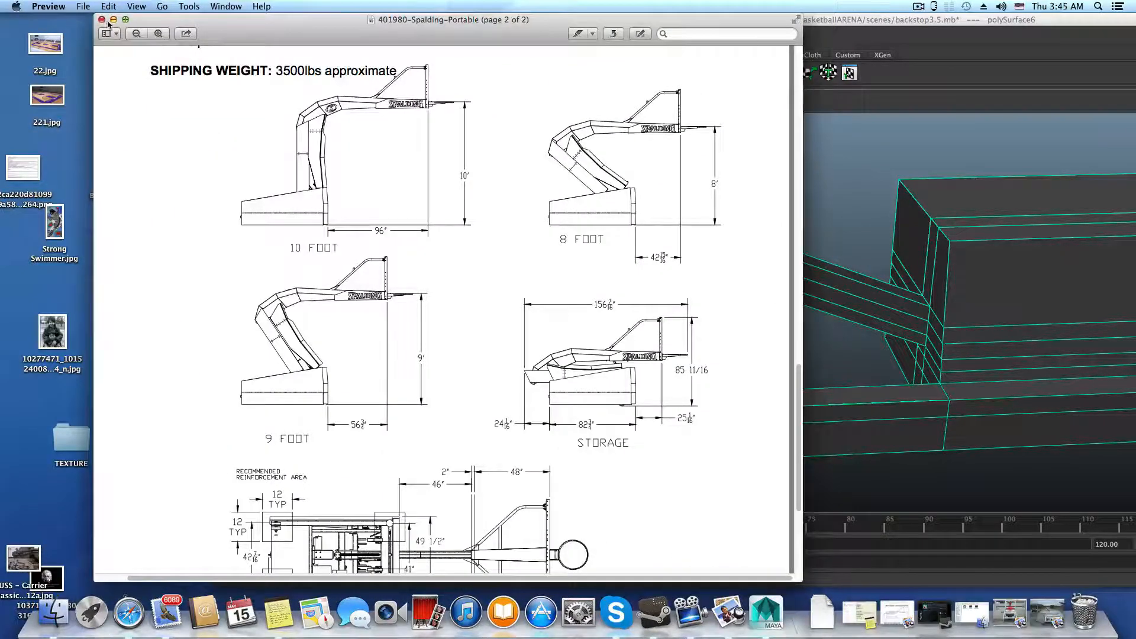
{"action": "left_click", "coordinate": [102, 19]}
{"action": "left_click", "coordinate": [1047, 612]}
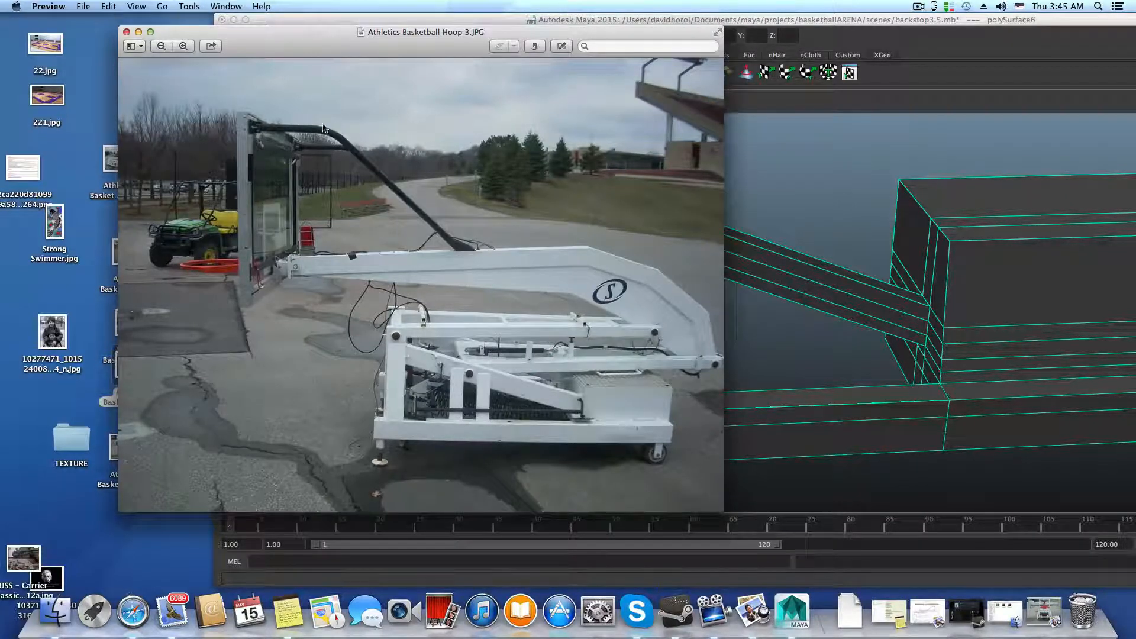
{"action": "left_click", "coordinate": [126, 32]}
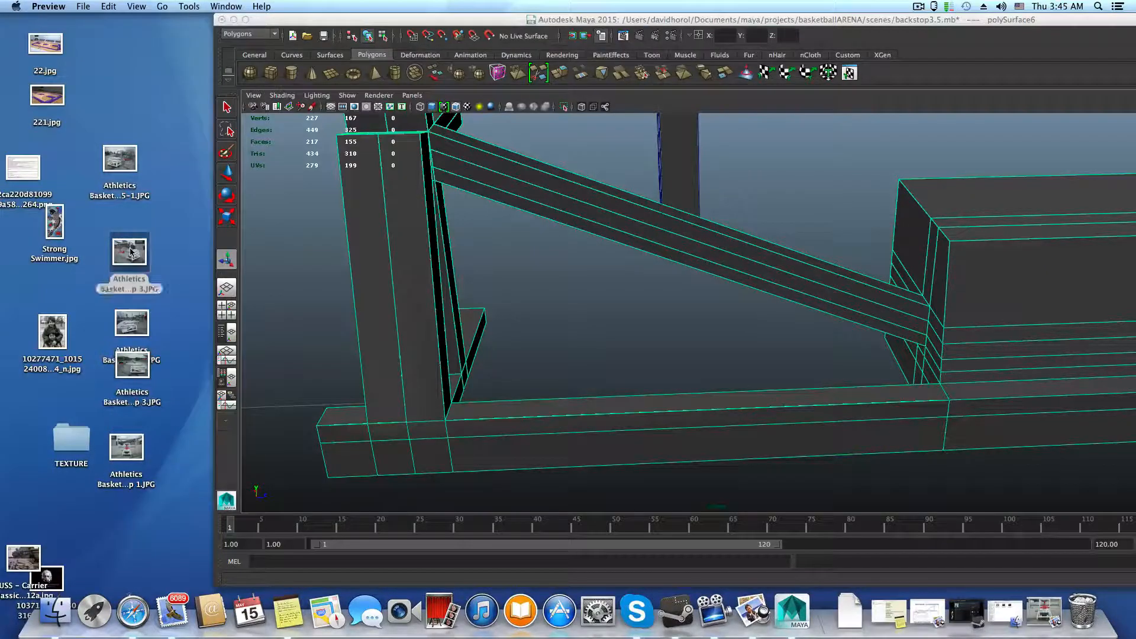
- Consult the Athletics Basketball Hoop 5-1 and Hoop 4 photos for the base frame's side braces
{"action": "left_click", "coordinate": [130, 252]}
{"action": "double_click", "coordinate": [120, 171]}
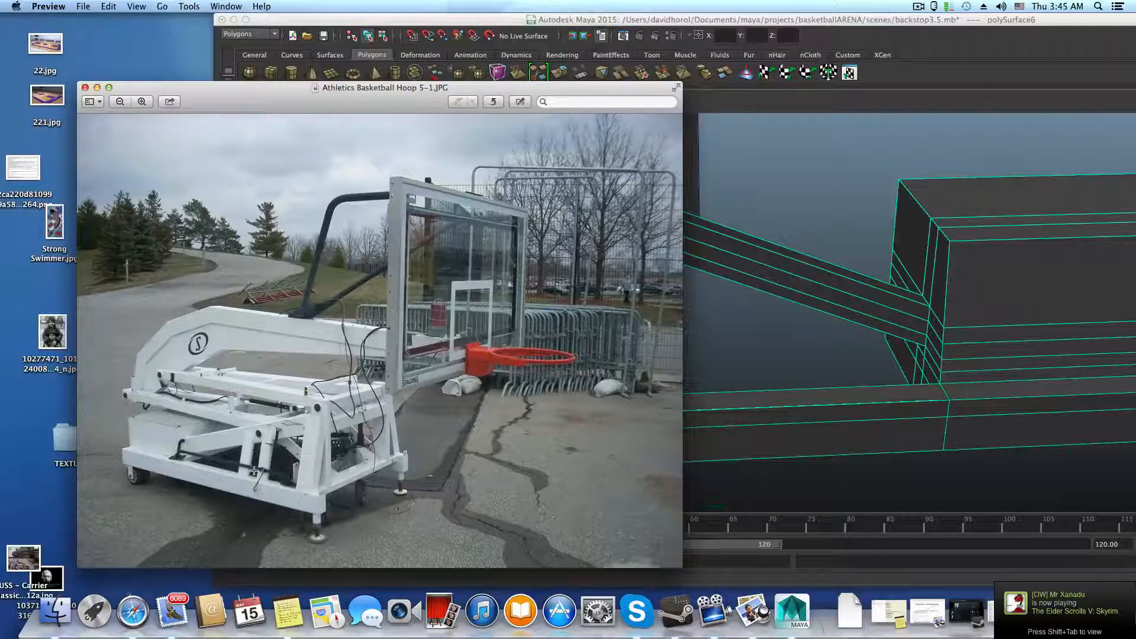
{"action": "left_click", "coordinate": [85, 87]}
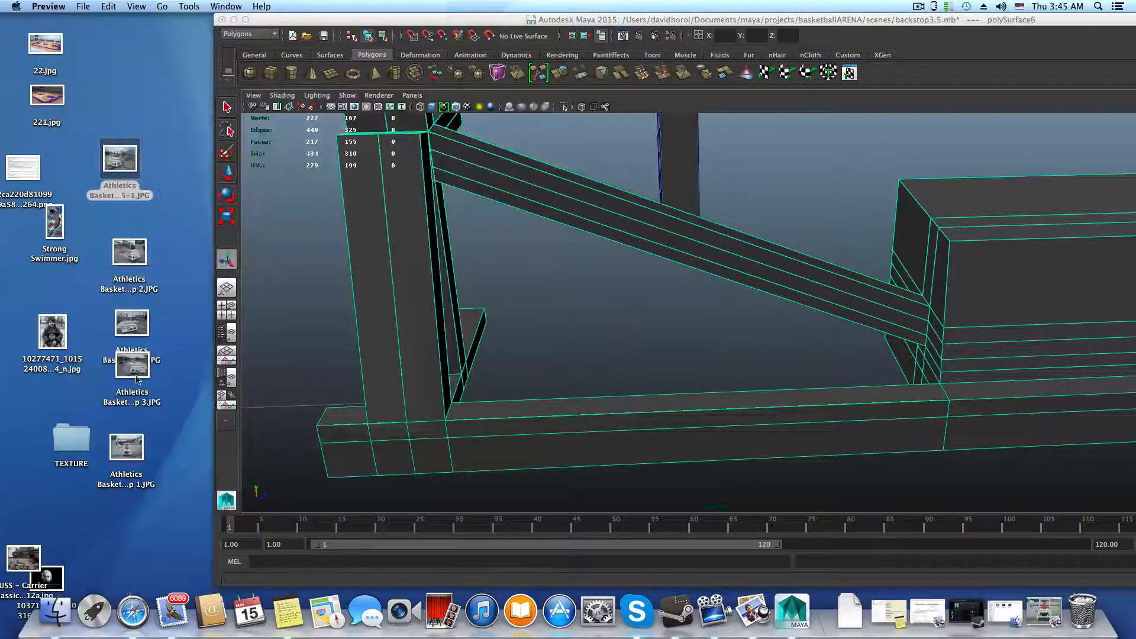
{"action": "double_click", "coordinate": [126, 329]}
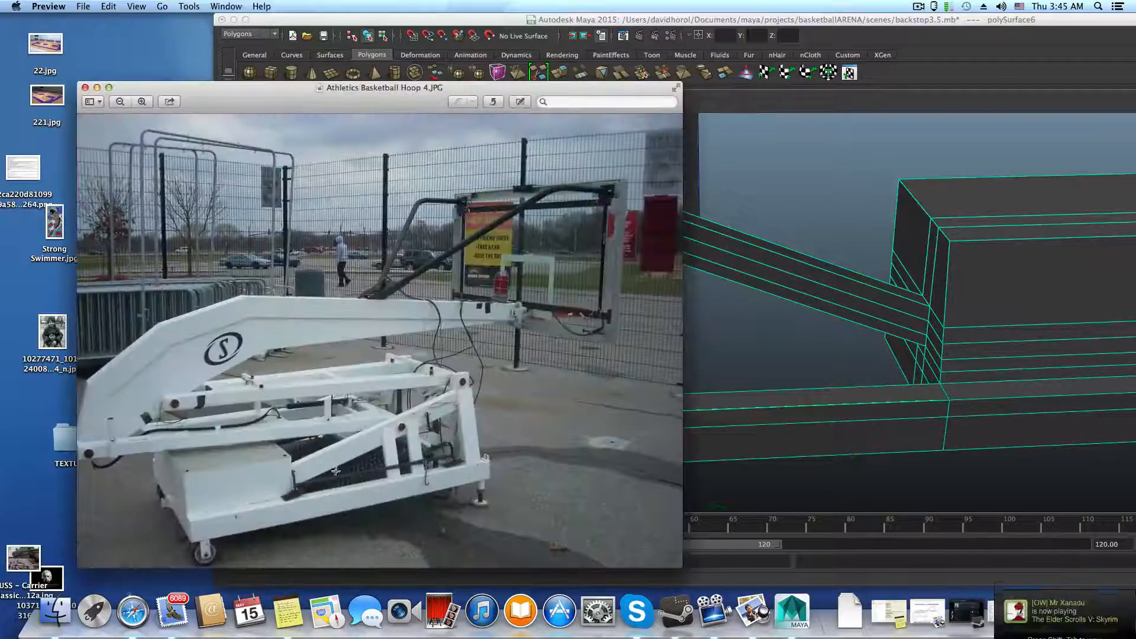
{"action": "left_click", "coordinate": [85, 88]}
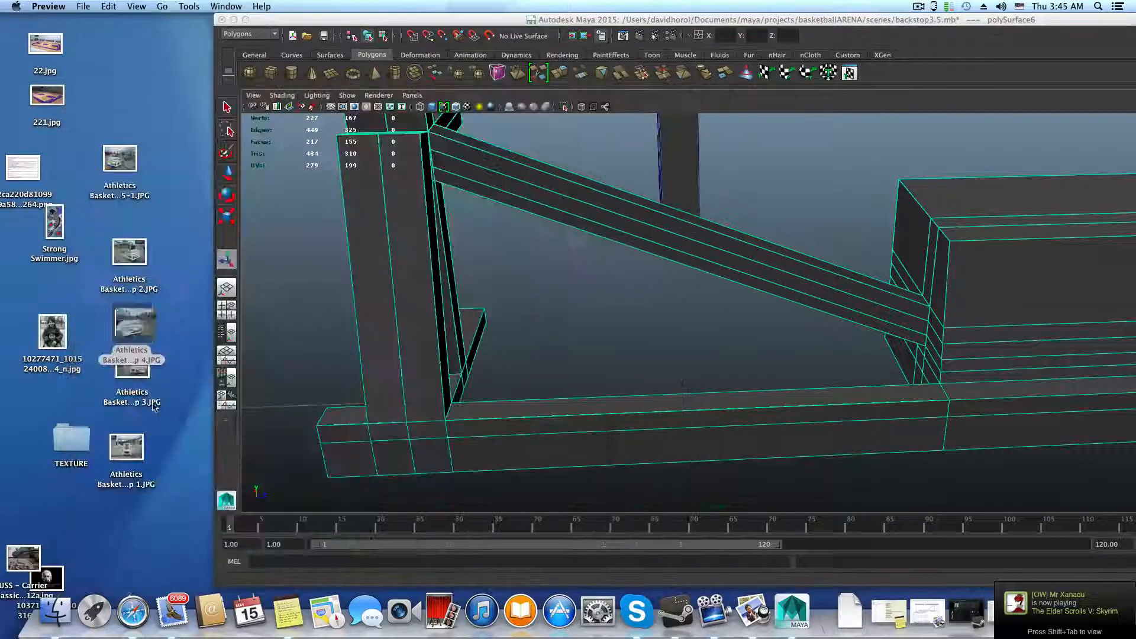
- Check the base frame's side braces in the Athletics Basketball Hoop 4 and Hoop 2 photos
{"action": "left_click", "coordinate": [129, 446]}
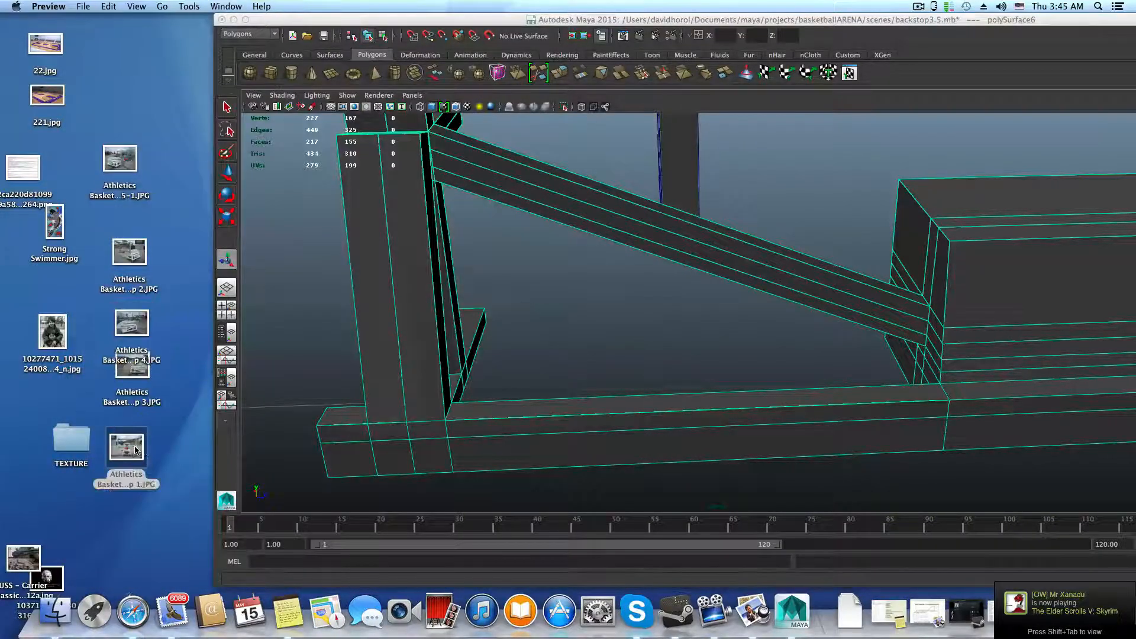
{"action": "double_click", "coordinate": [135, 320]}
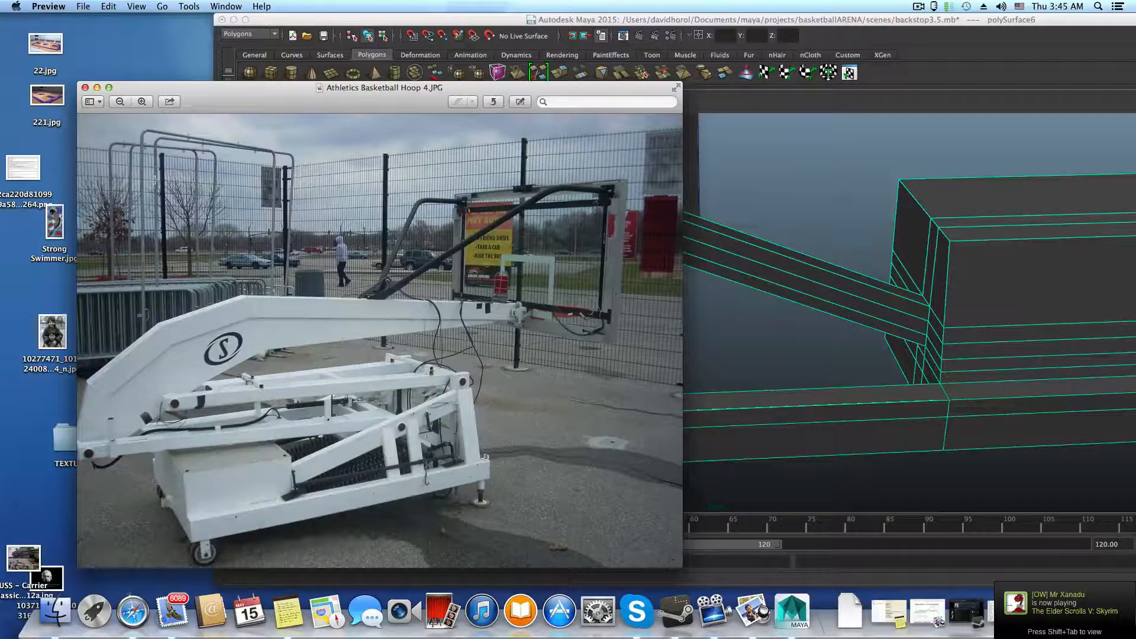
{"action": "left_click", "coordinate": [85, 88]}
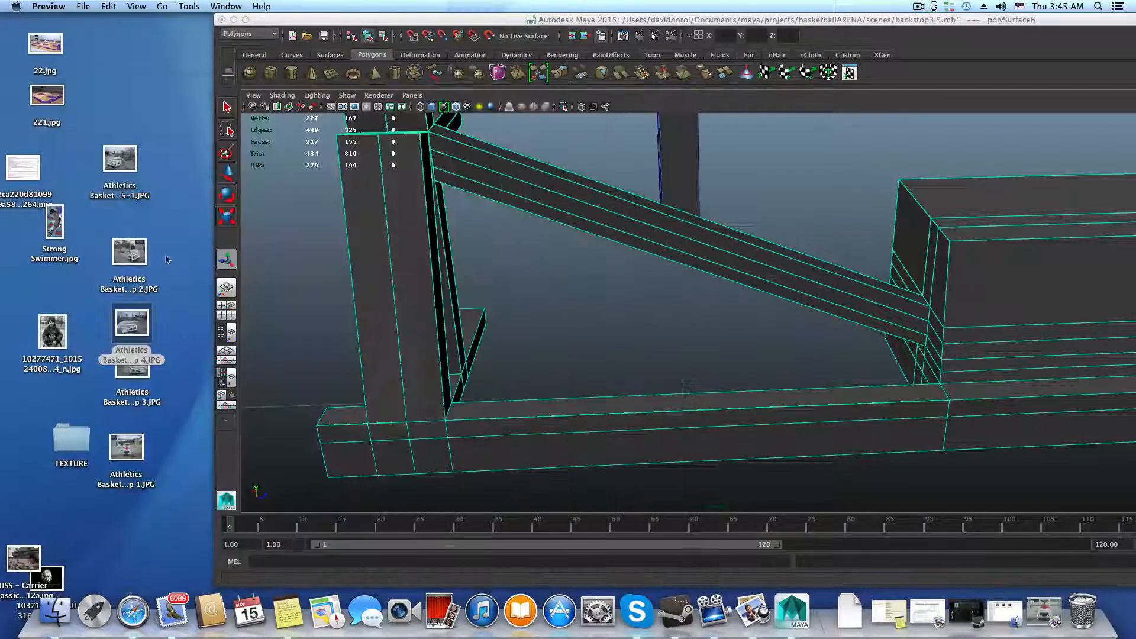
{"action": "double_click", "coordinate": [142, 254]}
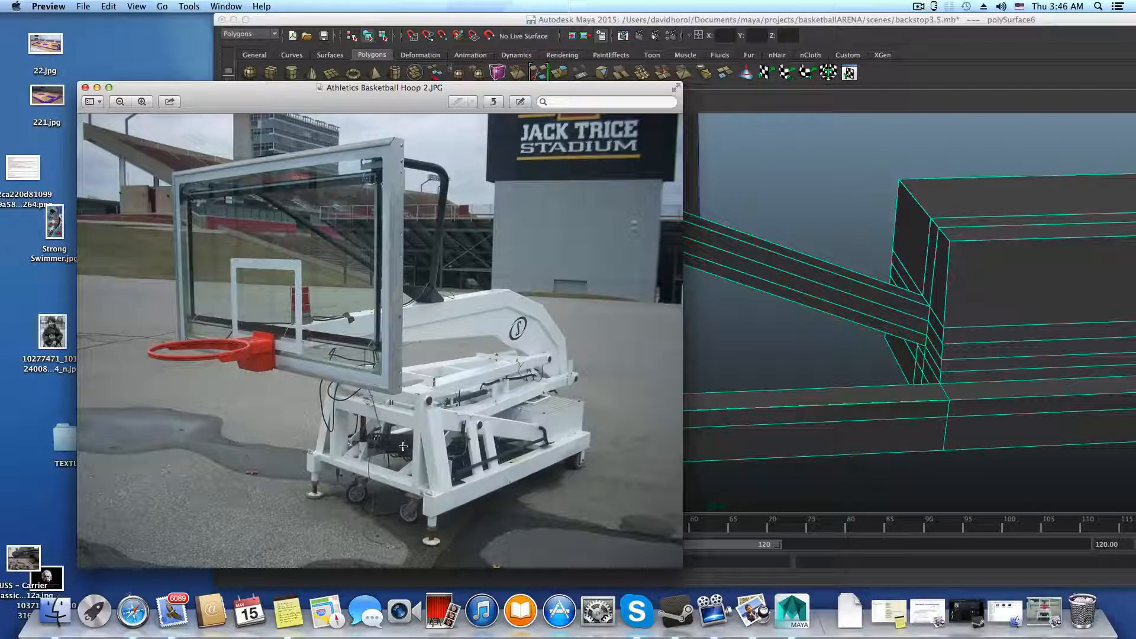
{"action": "left_click", "coordinate": [84, 89]}
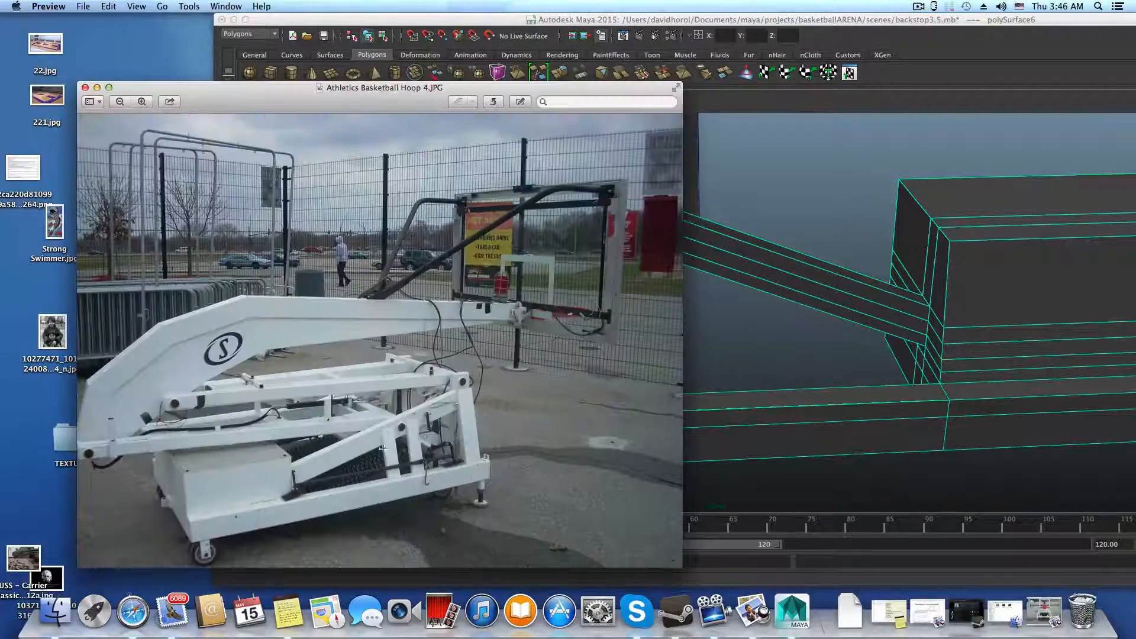
{"action": "left_click", "coordinate": [84, 87]}
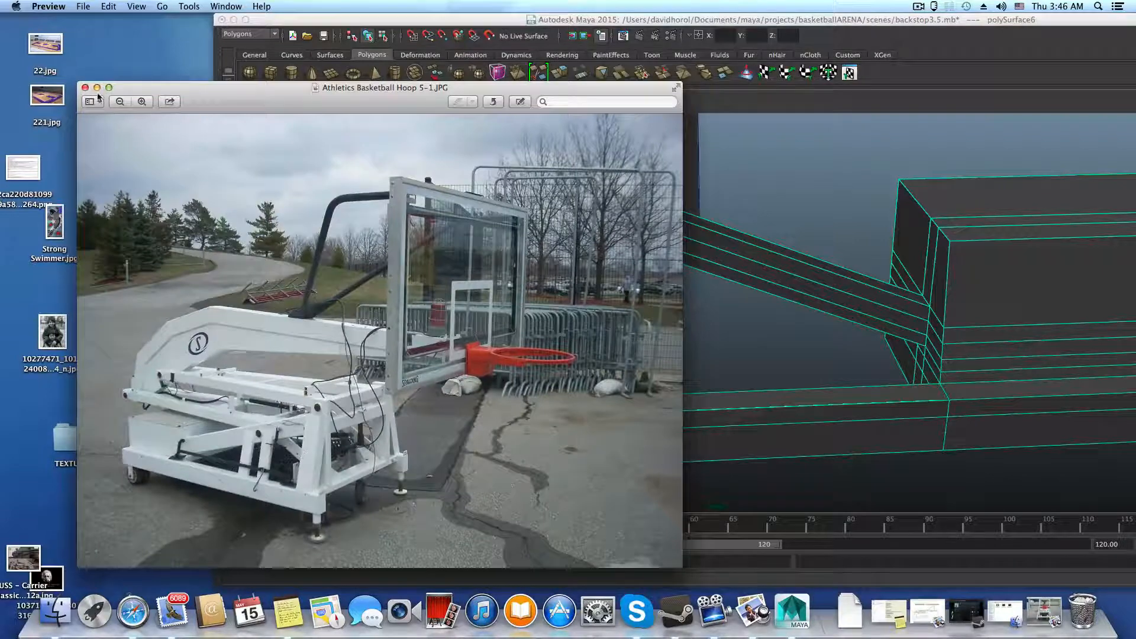
- Examine the front posts and the paired uprights on the base's side rail in the Athletics Basketball Hoop 5-1 photo close up
{"action": "left_click", "coordinate": [142, 101]}
{"action": "left_click", "coordinate": [142, 102]}
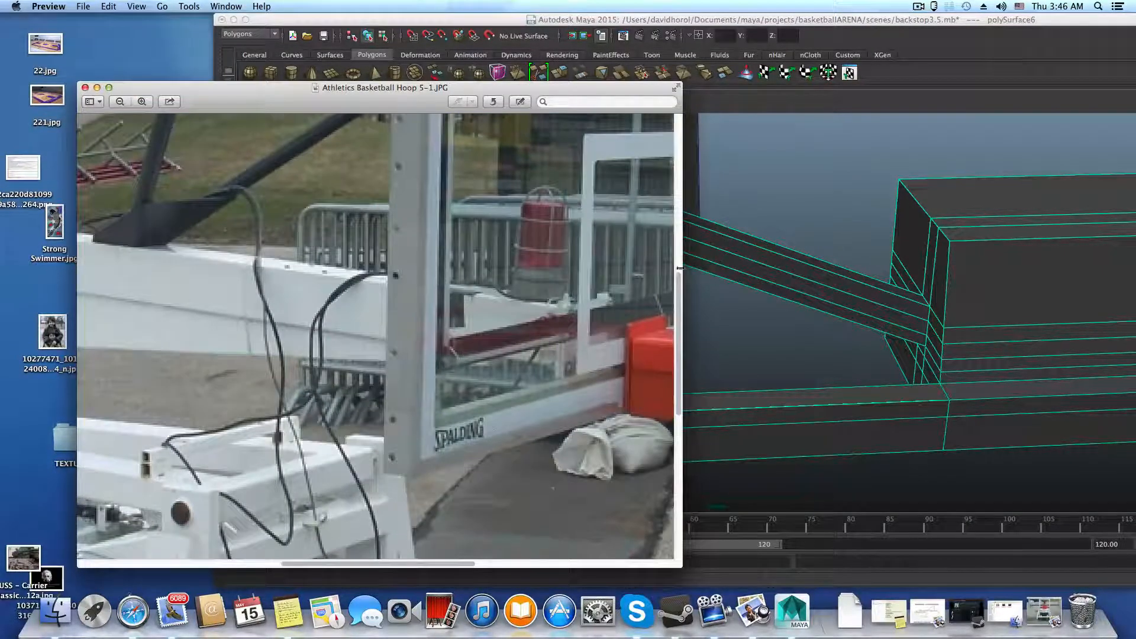
{"action": "left_click_drag", "start_coordinate": [680, 268], "coordinate": [681, 377]}
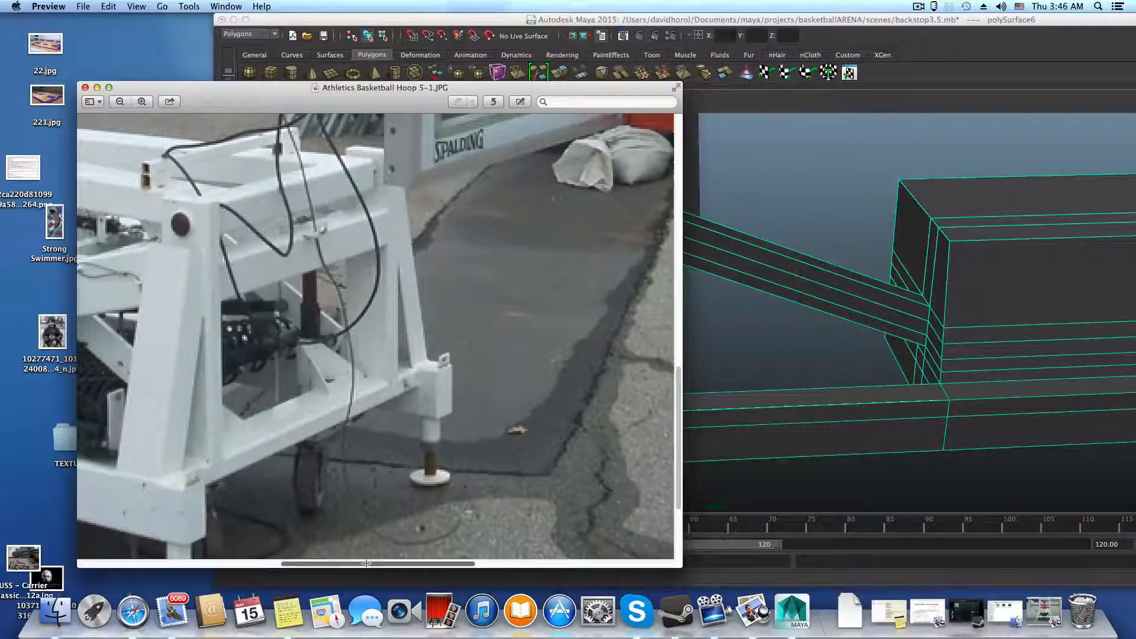
{"action": "left_click_drag", "start_coordinate": [367, 563], "coordinate": [279, 564]}
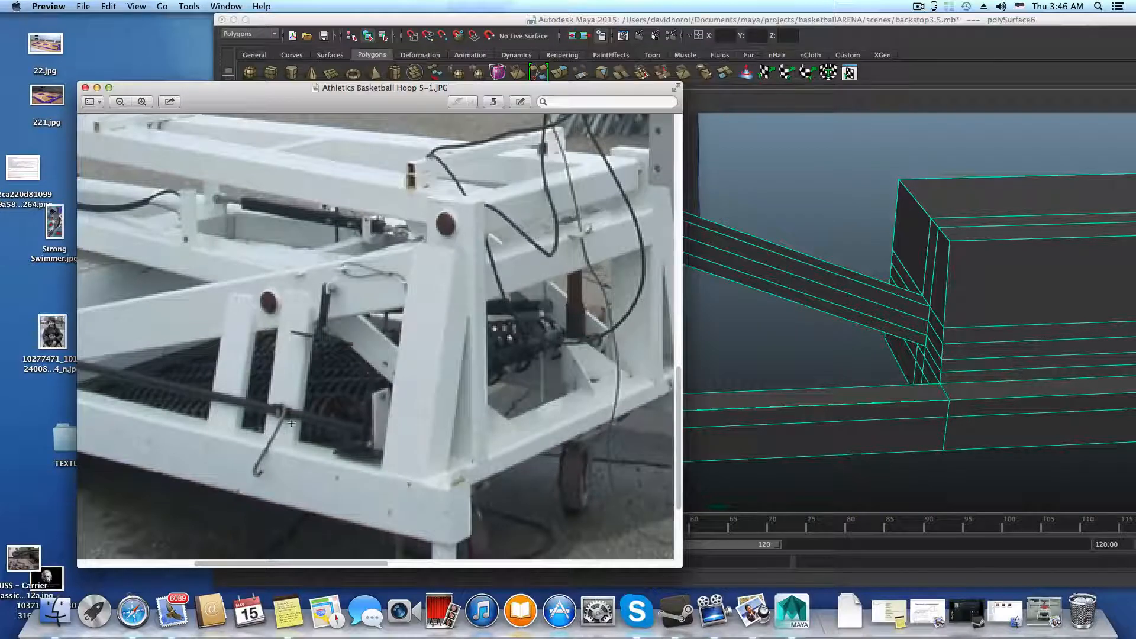
{"action": "left_click", "coordinate": [85, 88]}
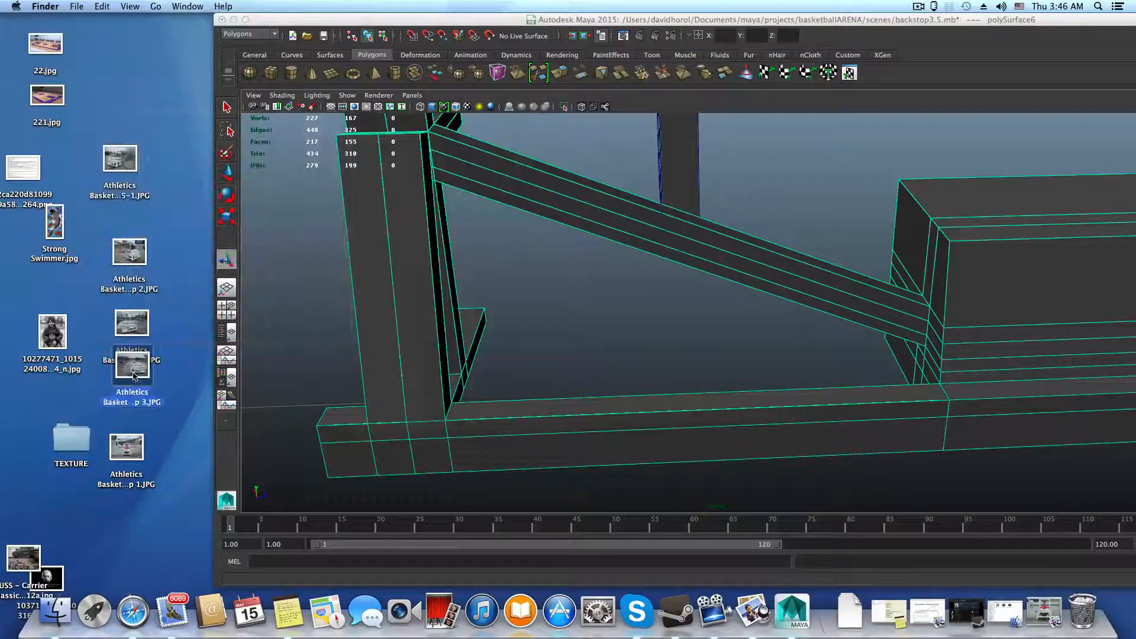
- Examine the two short uprights beneath the slanted support in the Athletics Basketball Hoop 3 photo close up
{"action": "double_click", "coordinate": [135, 377]}
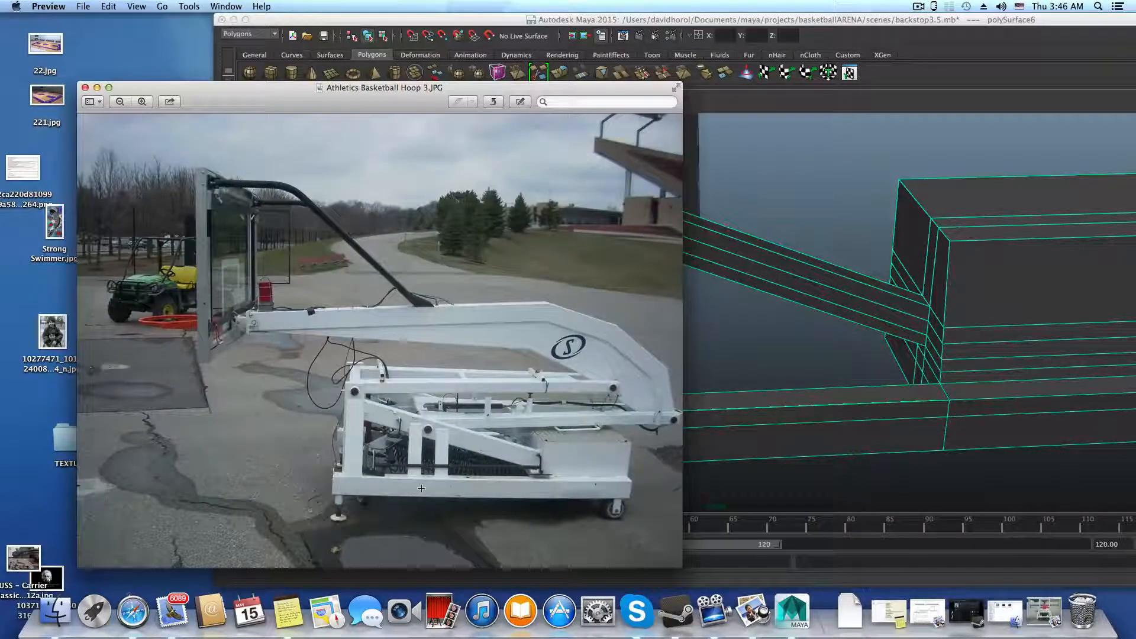
{"action": "left_click", "coordinate": [142, 102]}
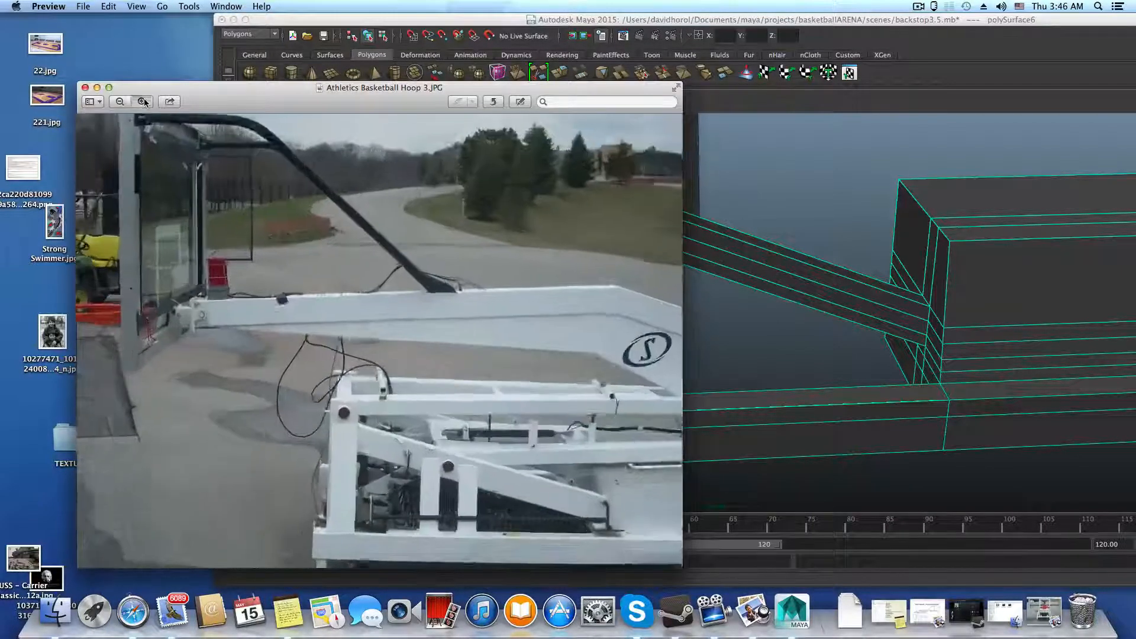
{"action": "left_click_drag", "start_coordinate": [681, 322], "coordinate": [684, 415]}
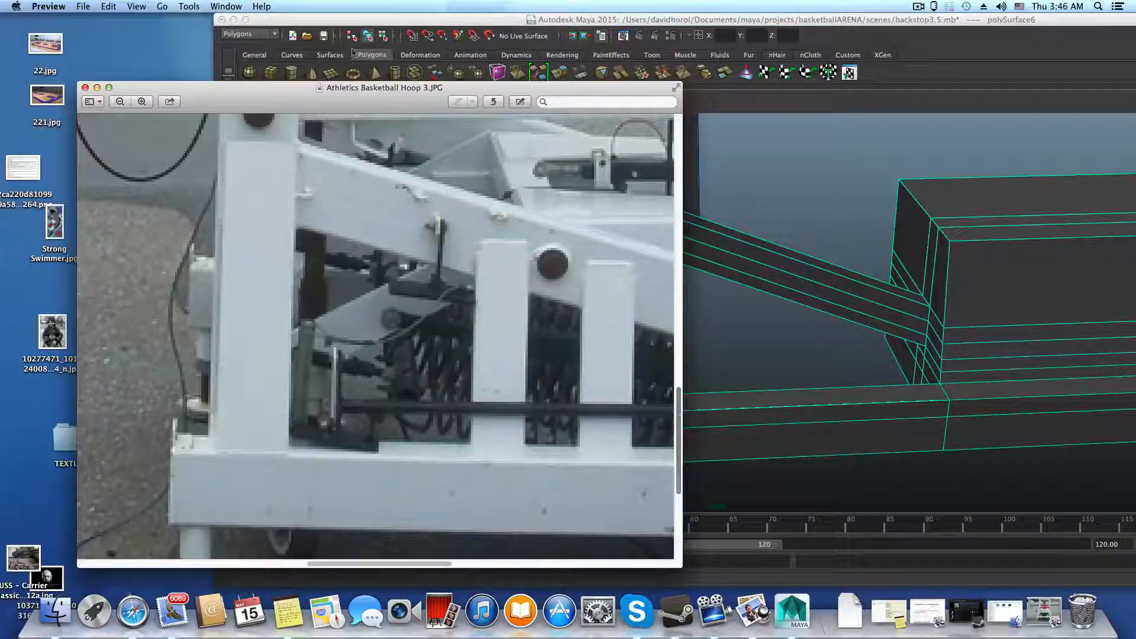
{"action": "left_click", "coordinate": [84, 87]}
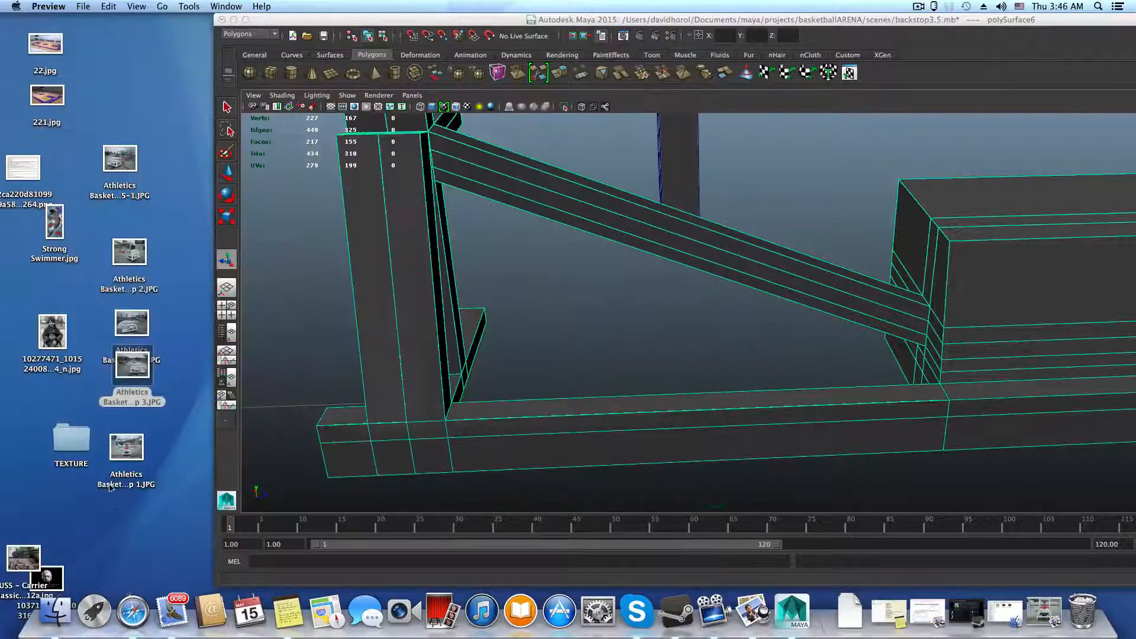
- Examine the front frame's angled outer support and corner in the Athletics Basketball Hoop 1 photo close up, then close it
{"action": "double_click", "coordinate": [124, 446]}
{"action": "left_click", "coordinate": [1032, 618]}
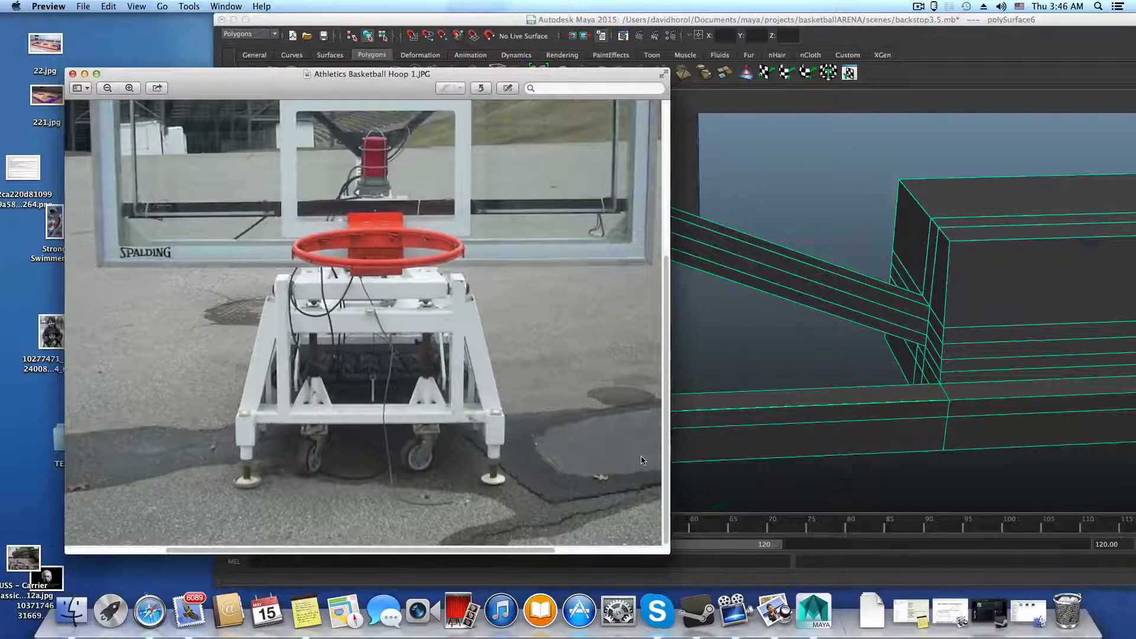
{"action": "left_click", "coordinate": [133, 89]}
{"action": "left_click", "coordinate": [134, 89]}
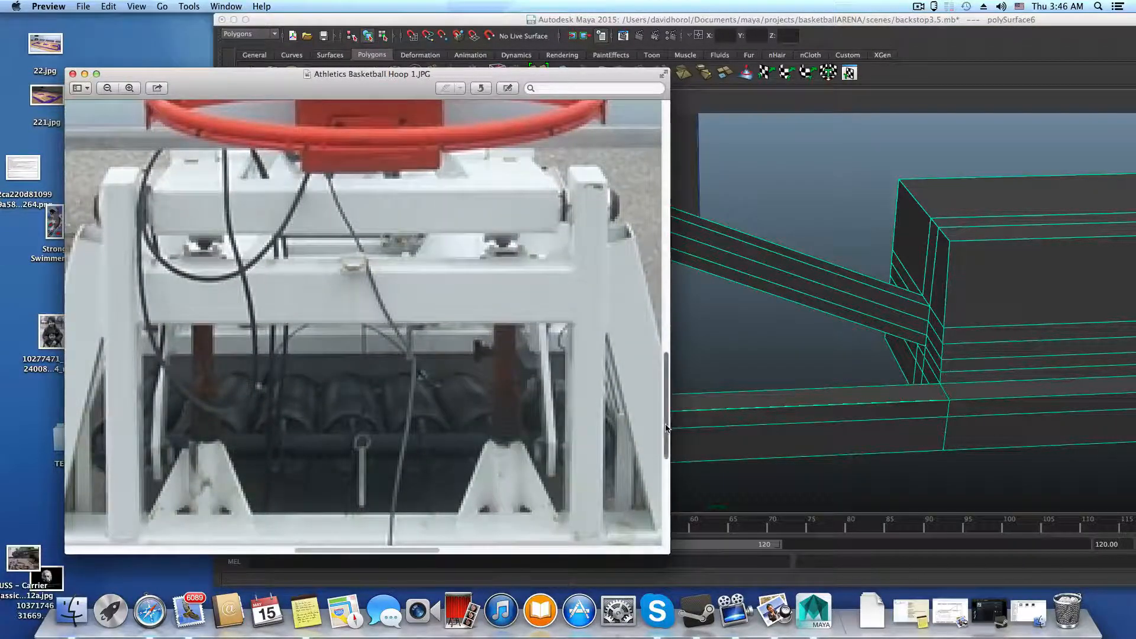
{"action": "scroll", "coordinate": [667, 454], "scroll_direction": "down", "scroll_amount": 5}
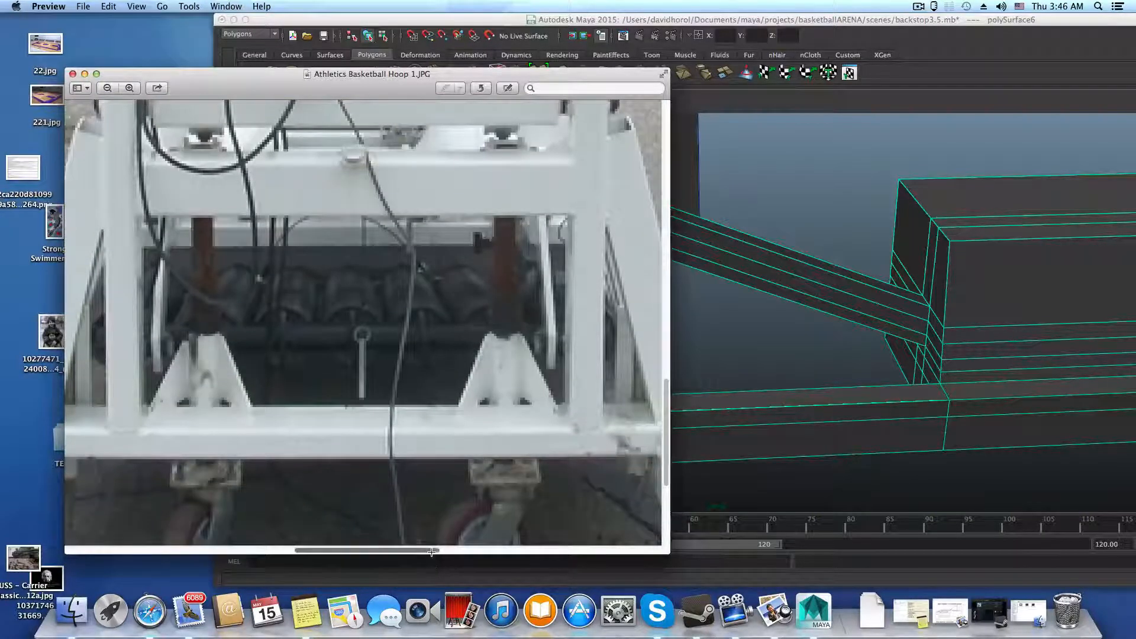
{"action": "left_click_drag", "start_coordinate": [435, 550], "coordinate": [463, 556]}
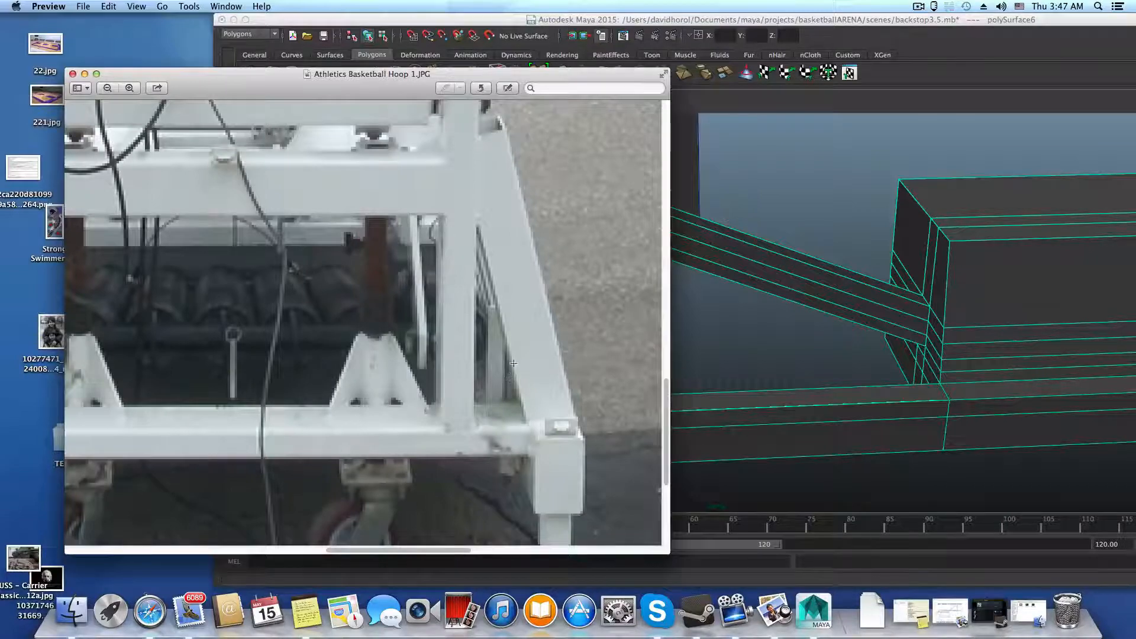
{"action": "left_click", "coordinate": [74, 75]}
- Insert two closely spaced edge loops across the base's long side rail, below the middle of the slanted support
{"action": "left_click_drag", "start_coordinate": [604, 355], "coordinate": [738, 403], "text": "alt"}
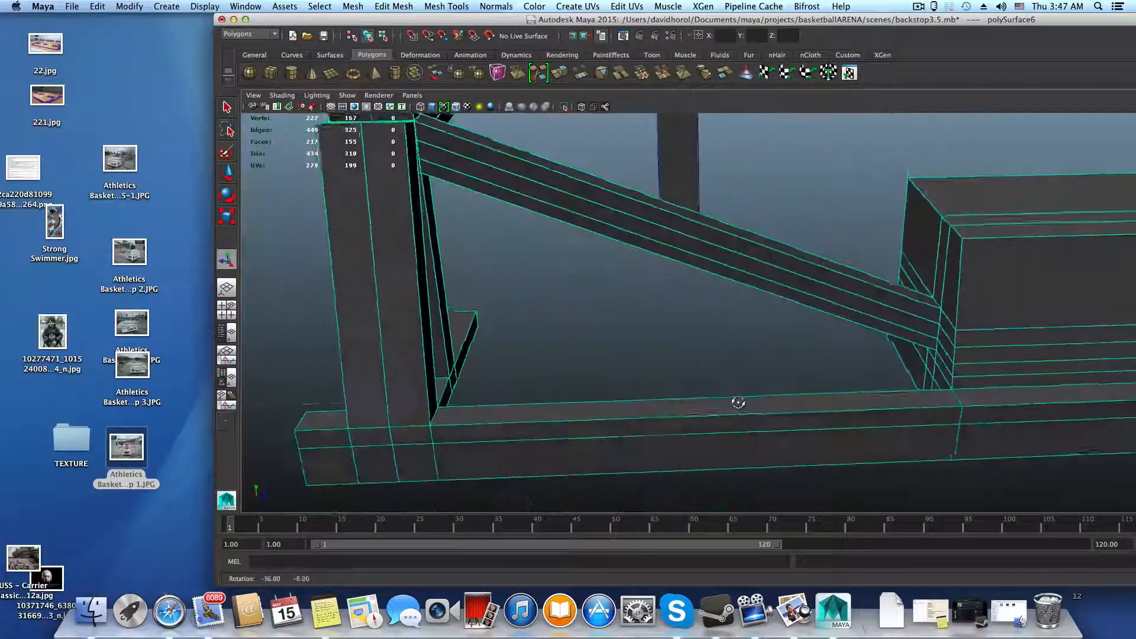
{"action": "right_click_drag", "start_coordinate": [738, 402], "coordinate": [740, 385], "text": "alt"}
{"action": "left_click_drag", "start_coordinate": [740, 385], "coordinate": [696, 447], "text": "alt"}
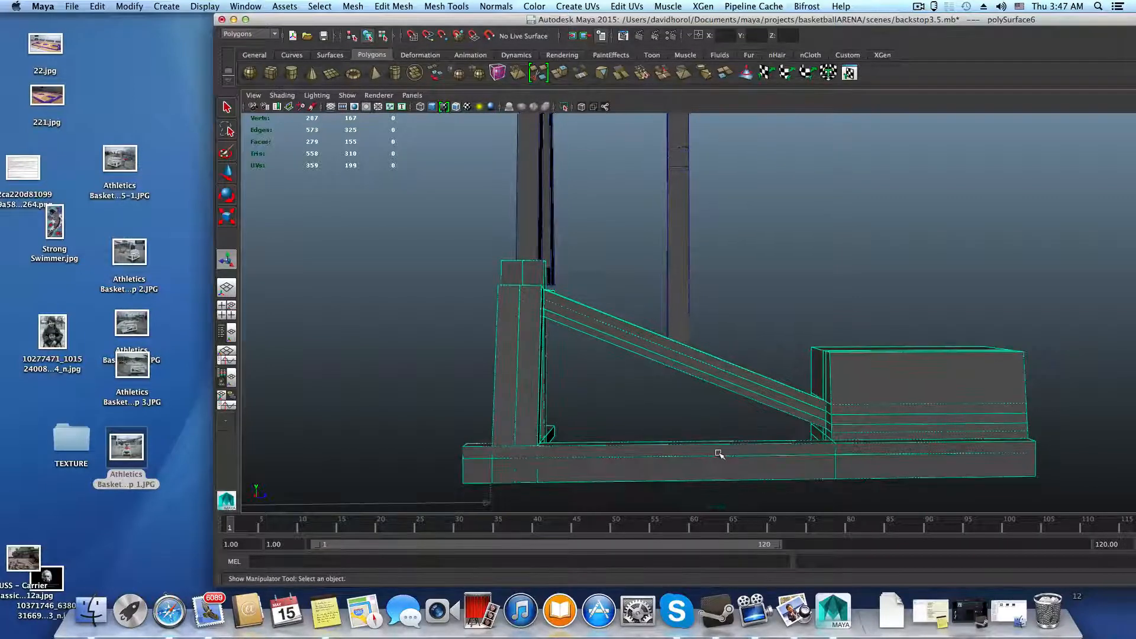
{"action": "right_click_drag", "start_coordinate": [719, 454], "coordinate": [675, 368], "text": "shift"}
{"action": "left_click_drag", "start_coordinate": [691, 430], "coordinate": [710, 456], "text": "alt"}
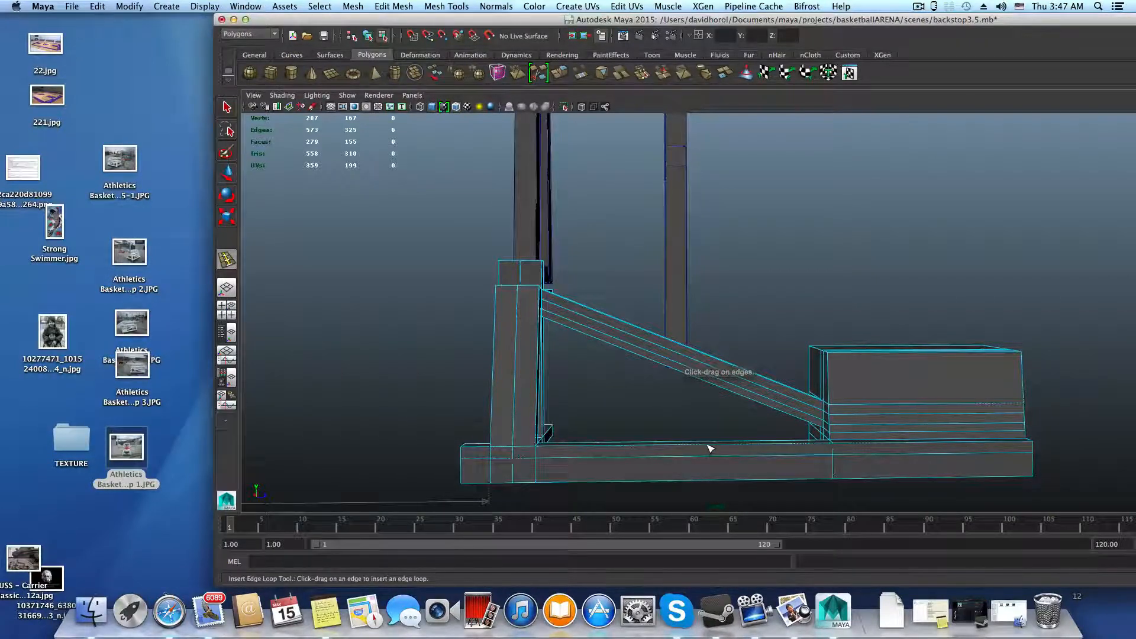
{"action": "left_click", "coordinate": [713, 450]}
{"action": "key", "text": "F8"}
{"action": "key", "text": "z"}
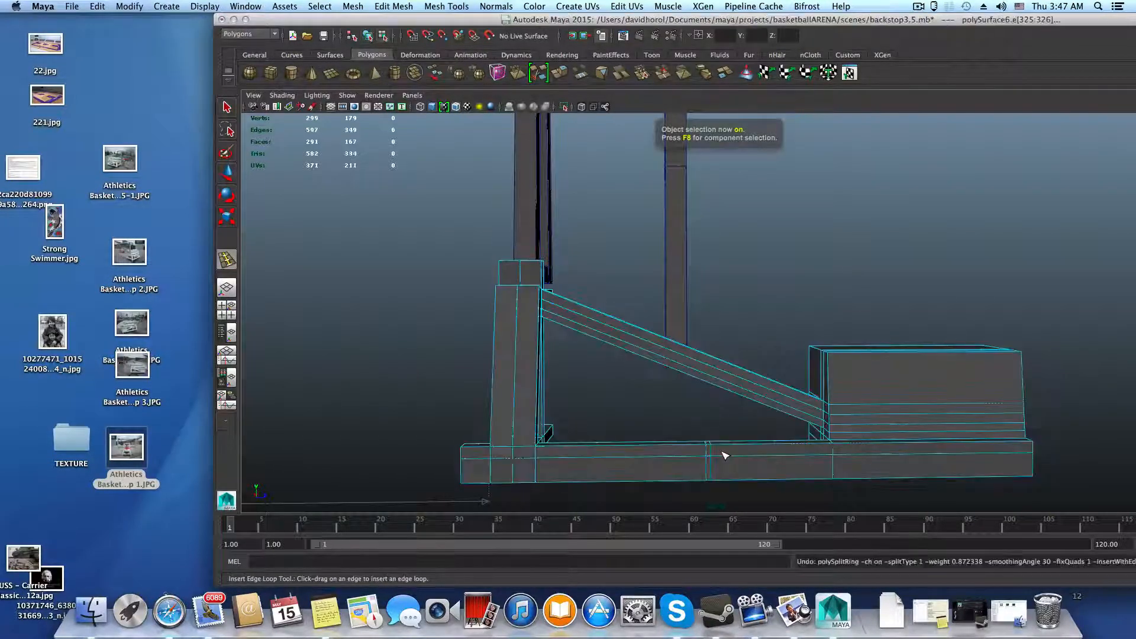
{"action": "key", "text": "z"}
{"action": "key", "text": "z"}
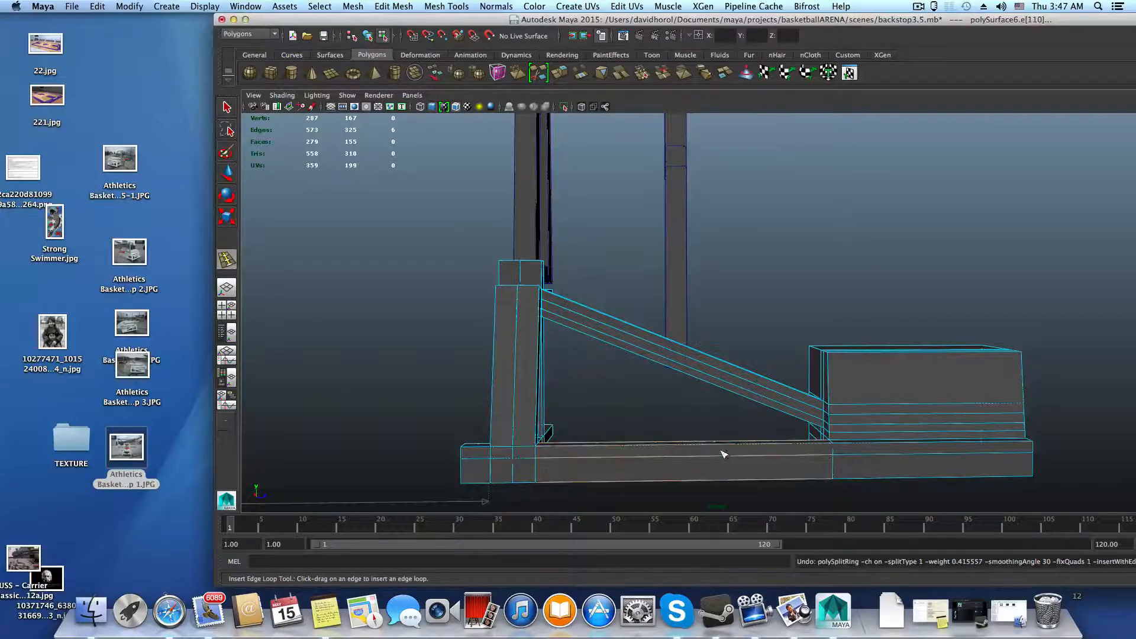
{"action": "left_click_drag", "start_coordinate": [722, 450], "coordinate": [721, 448]}
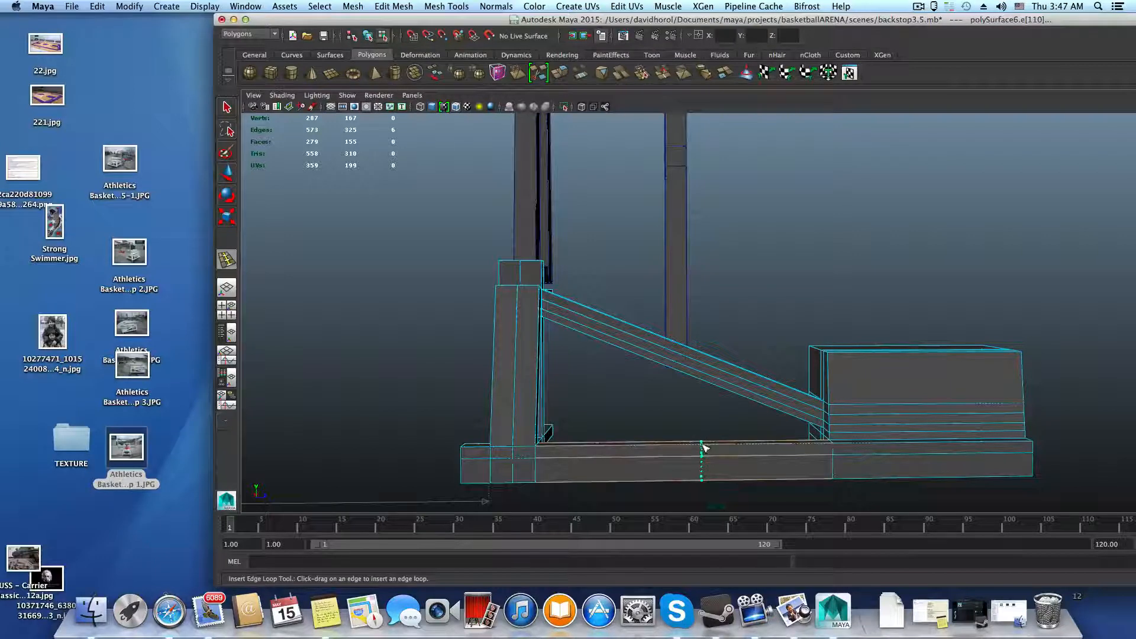
{"action": "left_click_drag", "start_coordinate": [704, 448], "coordinate": [722, 451]}
- In the side view, insert a second pair of edge loops across the side rail, between the first pair and the front post
{"action": "scroll", "coordinate": [665, 393], "scroll_direction": "up", "scroll_amount": 3}
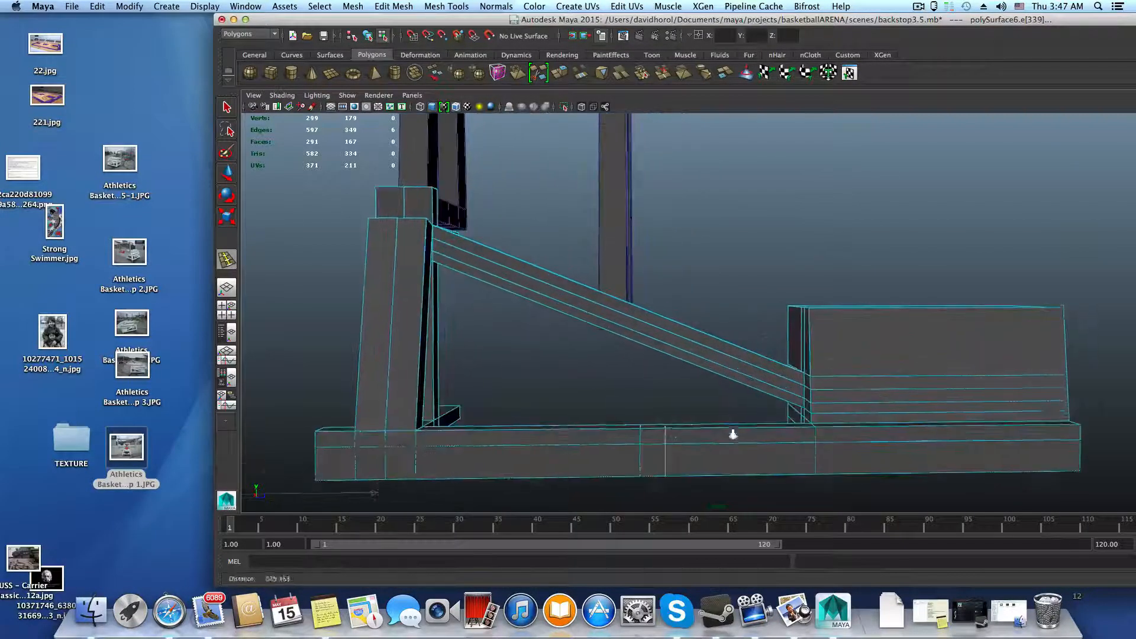
{"action": "middle_click_drag", "start_coordinate": [733, 434], "coordinate": [736, 428], "text": "alt"}
{"action": "middle_click_drag", "start_coordinate": [803, 399], "coordinate": [807, 383], "text": "alt"}
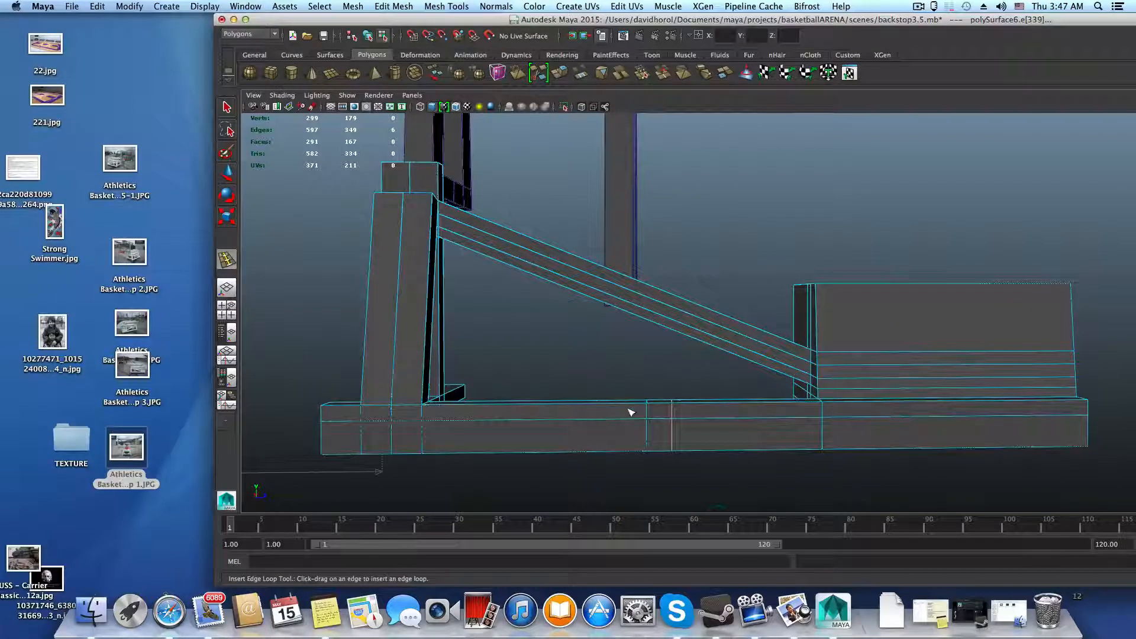
{"action": "middle_click_drag", "start_coordinate": [631, 413], "coordinate": [743, 413], "text": "alt"}
{"action": "left_click_drag", "start_coordinate": [743, 413], "coordinate": [515, 398], "text": "alt"}
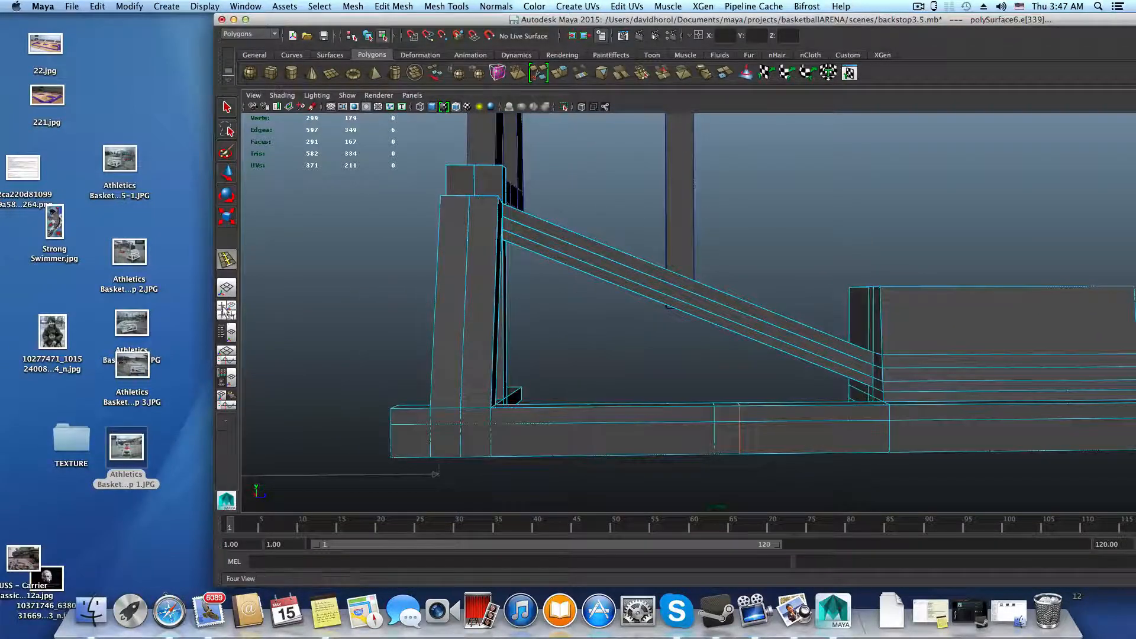
{"action": "key", "text": "space"}
{"action": "key", "text": "space"}
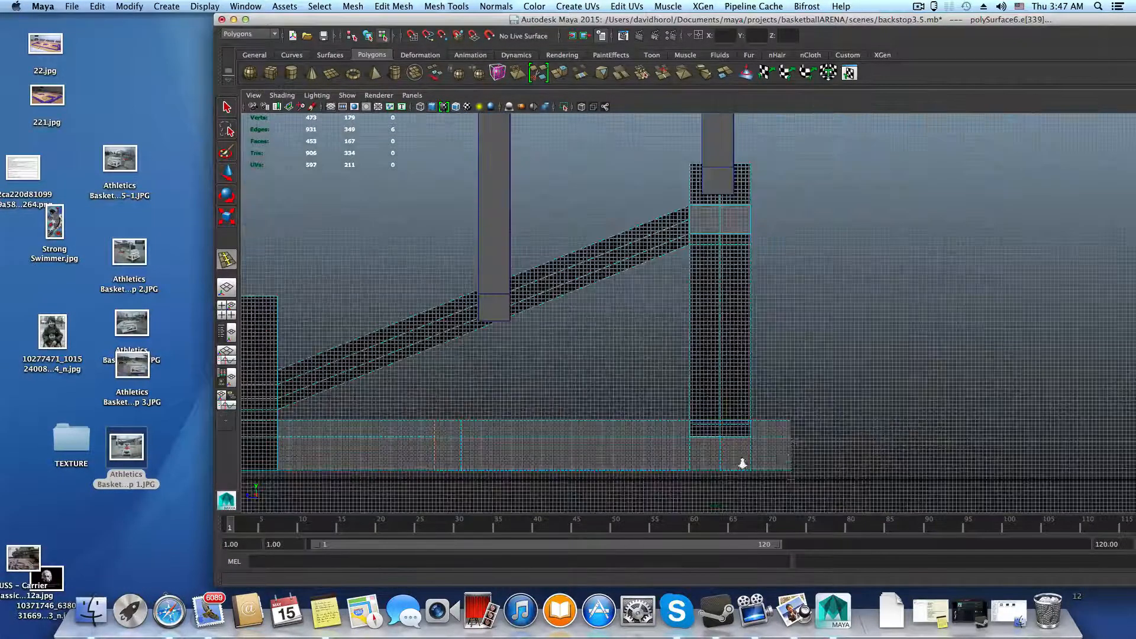
{"action": "scroll", "coordinate": [740, 464], "scroll_direction": "up", "scroll_amount": 3}
{"action": "middle_click_drag", "start_coordinate": [558, 431], "coordinate": [685, 355], "text": "alt"}
{"action": "scroll", "coordinate": [664, 398], "scroll_direction": "up", "scroll_amount": 3}
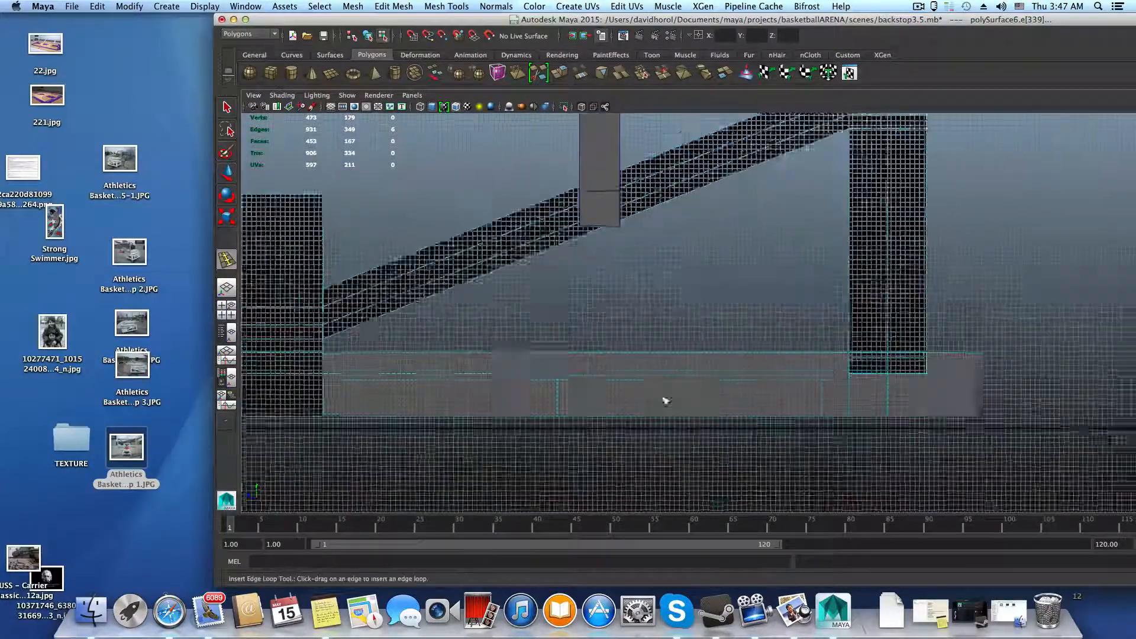
{"action": "right_click_drag", "start_coordinate": [623, 378], "coordinate": [626, 364], "text": "shift"}
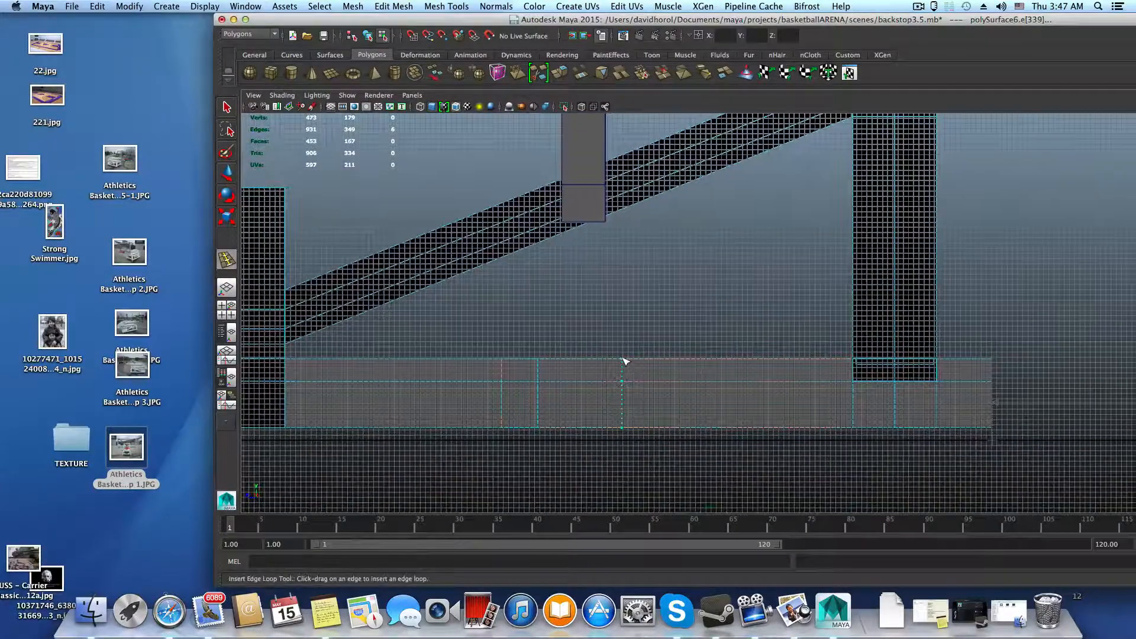
{"action": "left_click", "coordinate": [621, 358]}
{"action": "left_click_drag", "start_coordinate": [662, 362], "coordinate": [662, 362]}
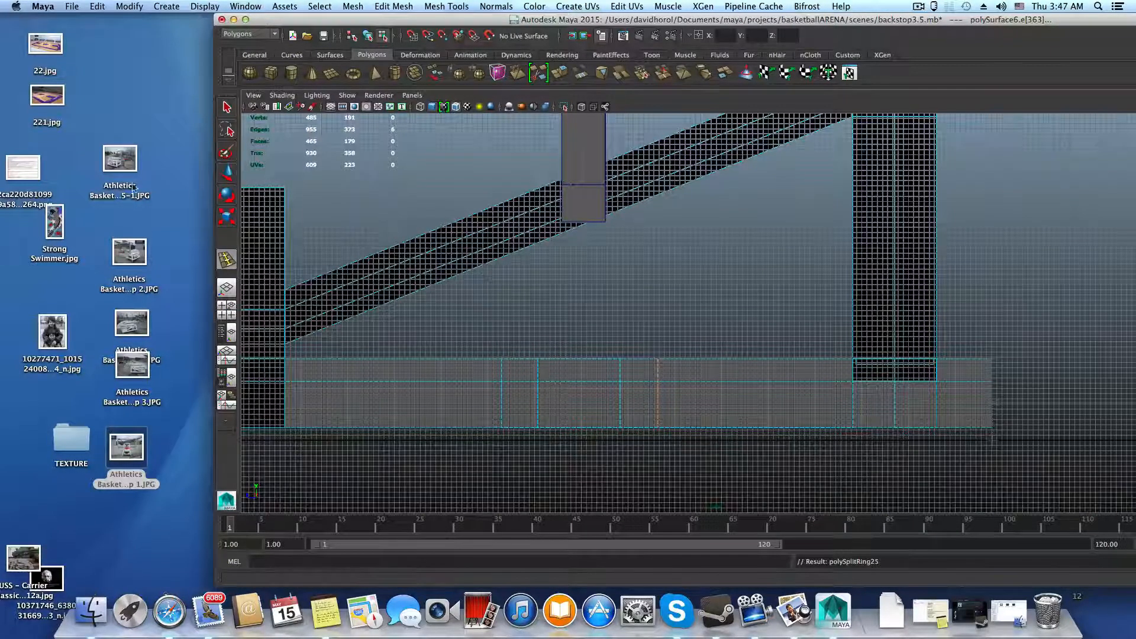
- In the side view, shift the rearward pair of edge loops on the side rail slightly toward the front post
{"action": "double_click", "coordinate": [227, 107]}
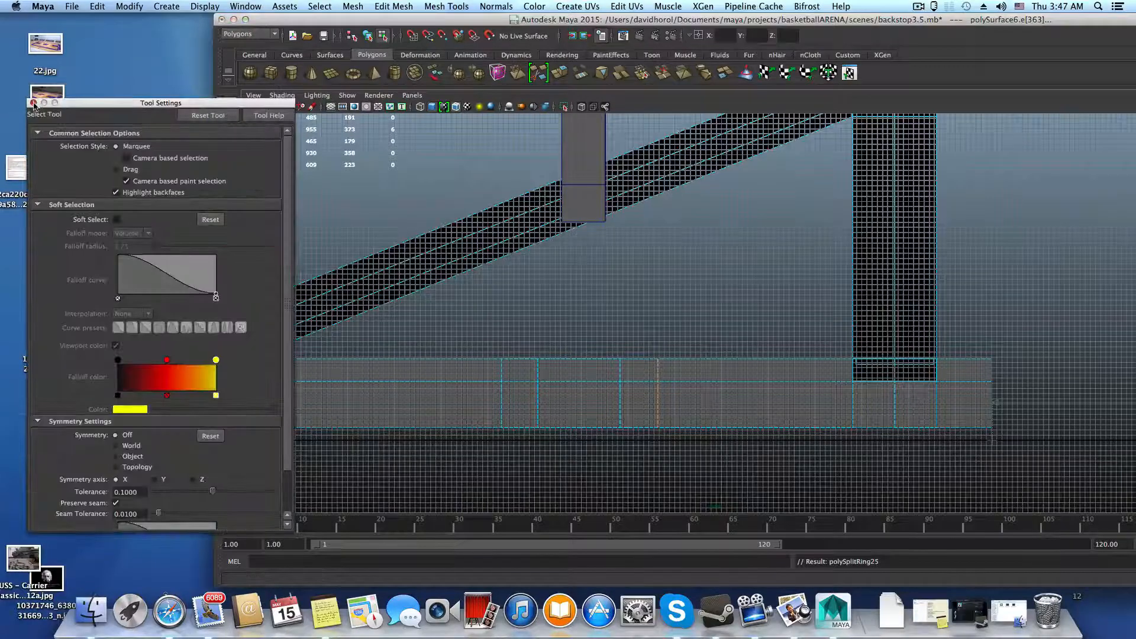
{"action": "left_click", "coordinate": [35, 107]}
{"action": "right_click_drag", "start_coordinate": [536, 395], "coordinate": [539, 386]}
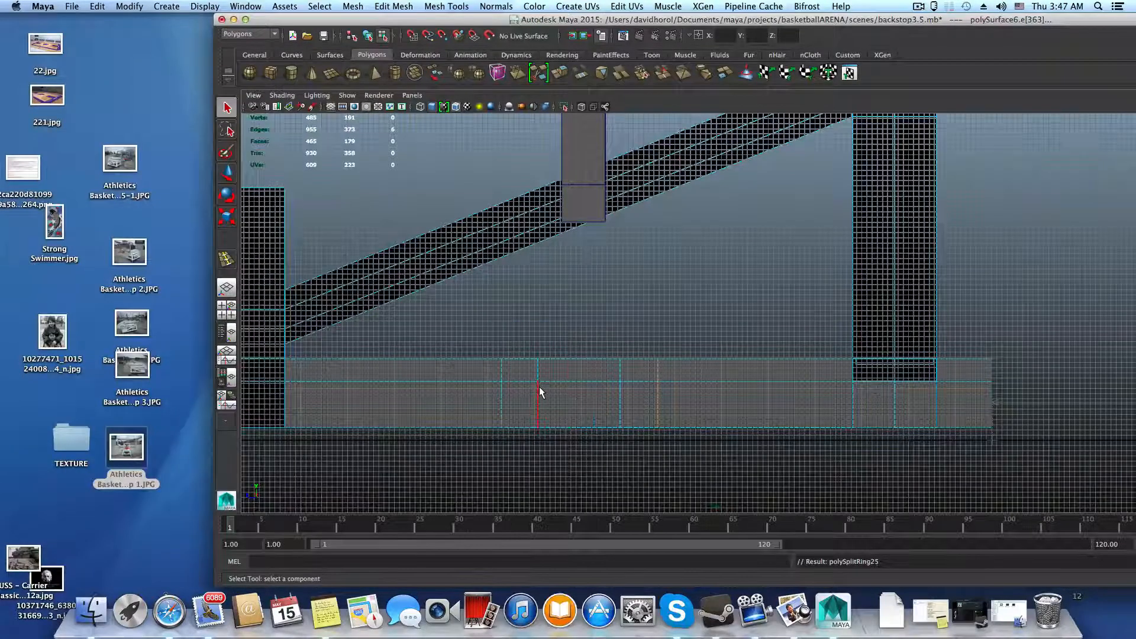
{"action": "left_click", "coordinate": [539, 386]}
{"action": "key", "text": "w"}
{"action": "left_click_drag", "start_coordinate": [484, 393], "coordinate": [495, 395]}
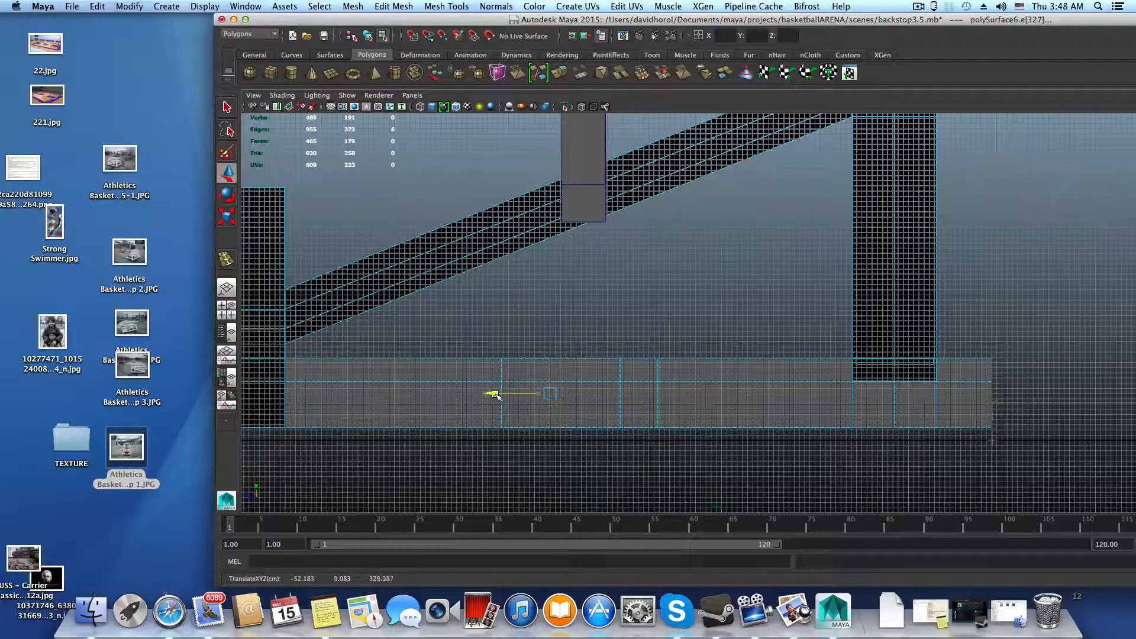
{"action": "left_click", "coordinate": [501, 376]}
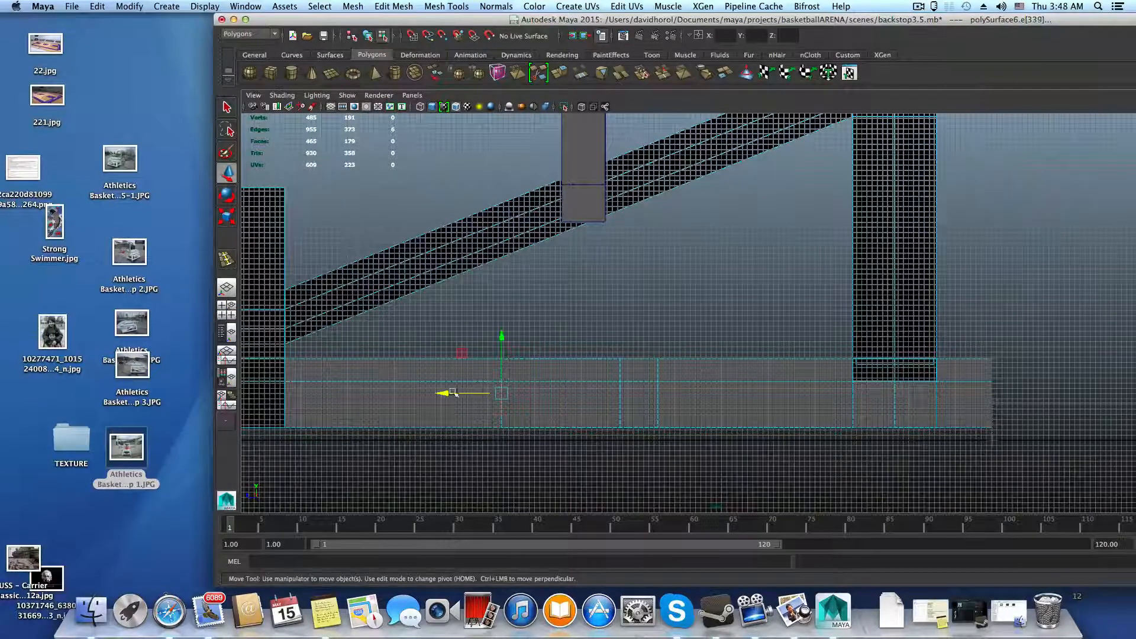
{"action": "left_click_drag", "start_coordinate": [454, 393], "coordinate": [461, 395]}
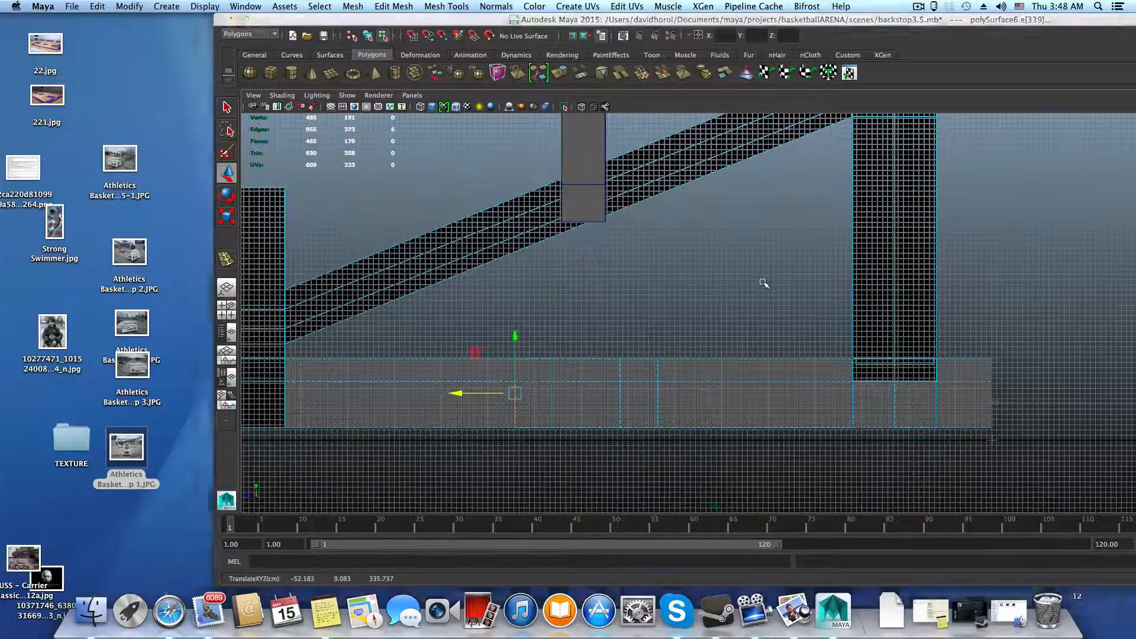
- Extrude the two top faces of the long side rail that lie between each pair of edge loops
{"action": "key", "text": "space"}
{"action": "key", "text": "space"}
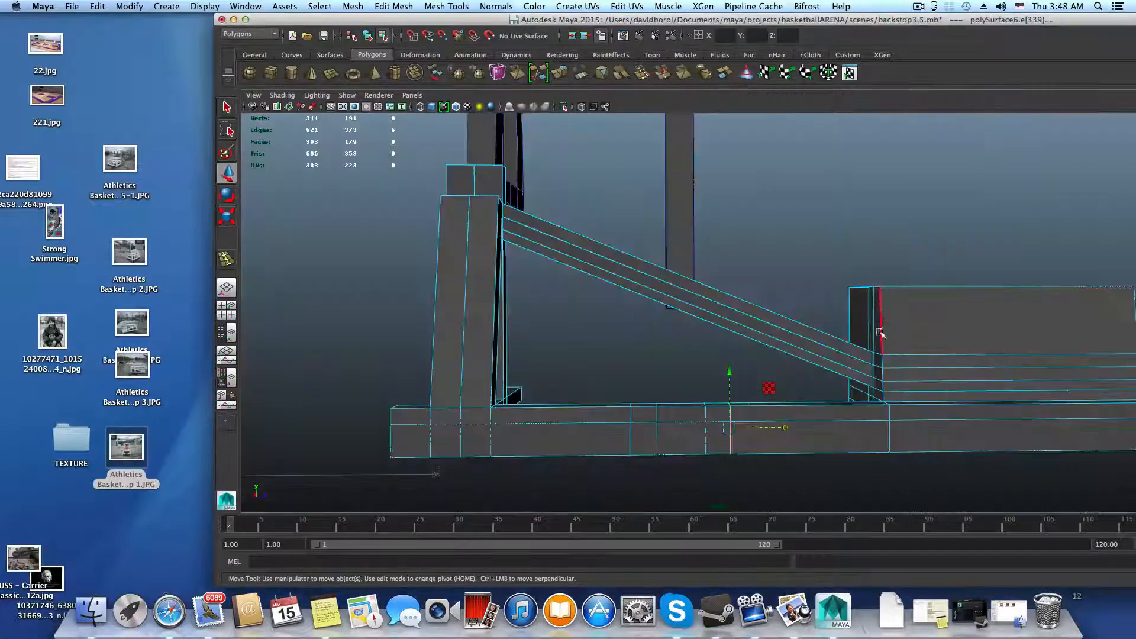
{"action": "left_click_drag", "start_coordinate": [859, 213], "coordinate": [816, 418], "text": "alt"}
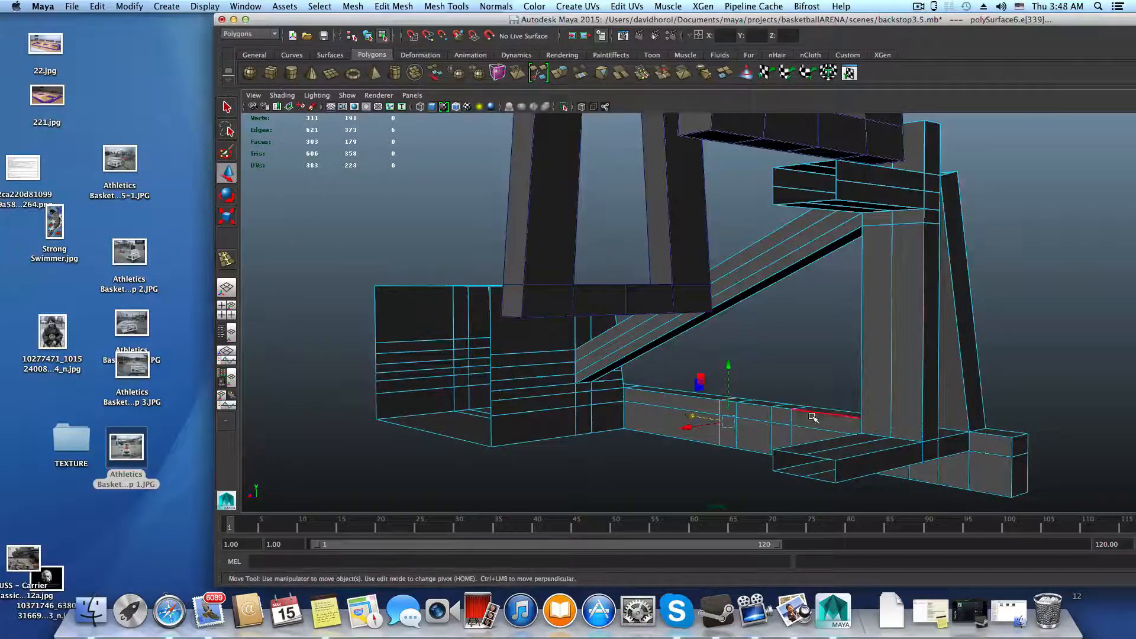
{"action": "right_click_drag", "start_coordinate": [816, 418], "coordinate": [774, 414]}
{"action": "left_click", "coordinate": [774, 414]}
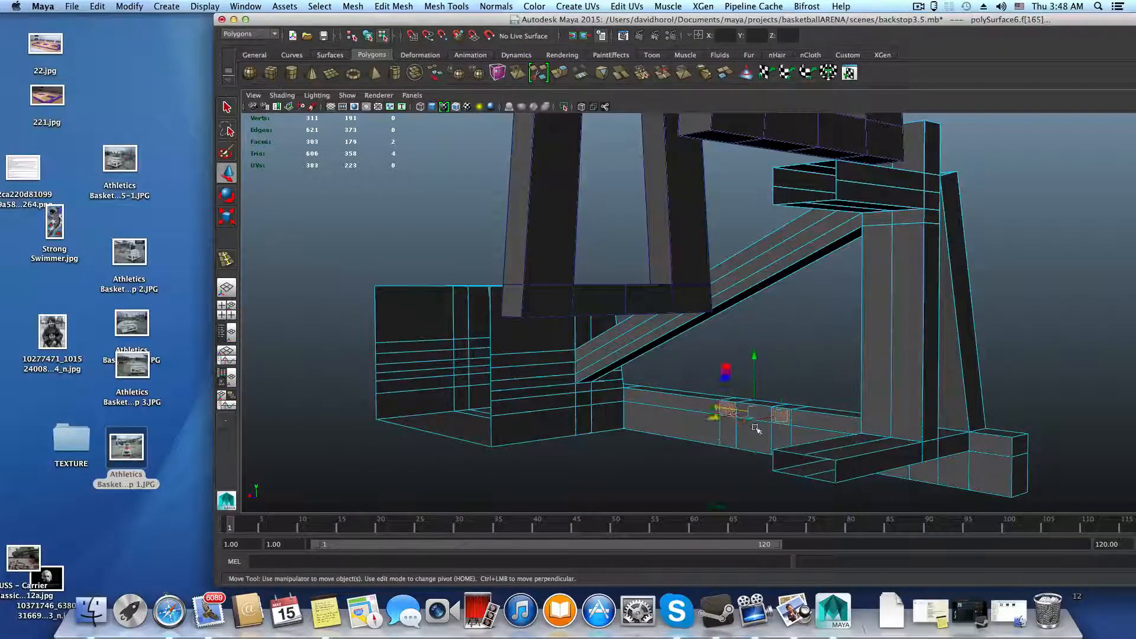
{"action": "left_click_drag", "start_coordinate": [769, 415], "coordinate": [703, 442], "text": "alt"}
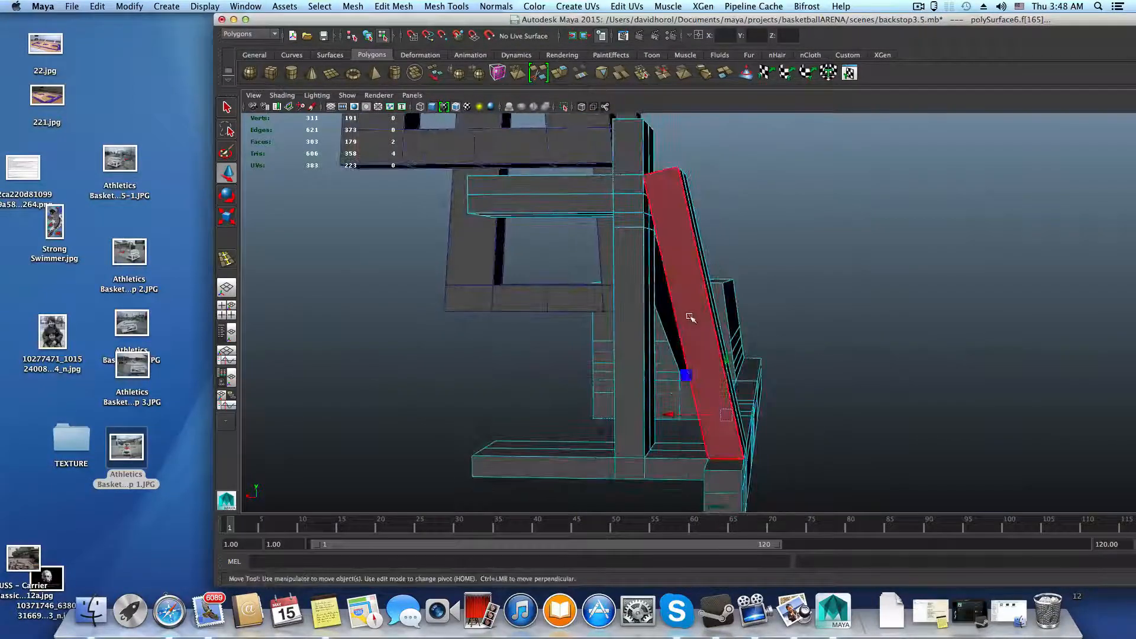
{"action": "key", "text": "ctrl+e"}
{"action": "left_click_drag", "start_coordinate": [689, 317], "coordinate": [1004, 314], "text": "alt"}
{"action": "key", "text": "t"}
{"action": "key", "text": "w"}
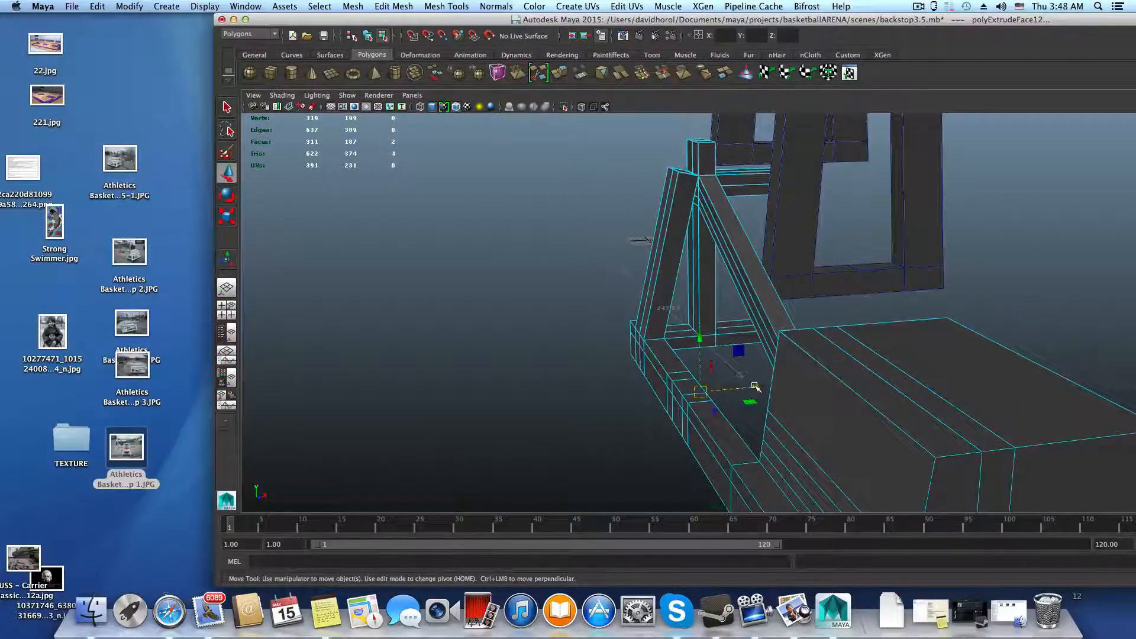
- Move the extruded faces inward and raise them toward the slanted support to form two short leaning uprights
{"action": "left_click_drag", "start_coordinate": [754, 387], "coordinate": [793, 383]}
{"action": "left_click_drag", "start_coordinate": [740, 338], "coordinate": [852, 343]}
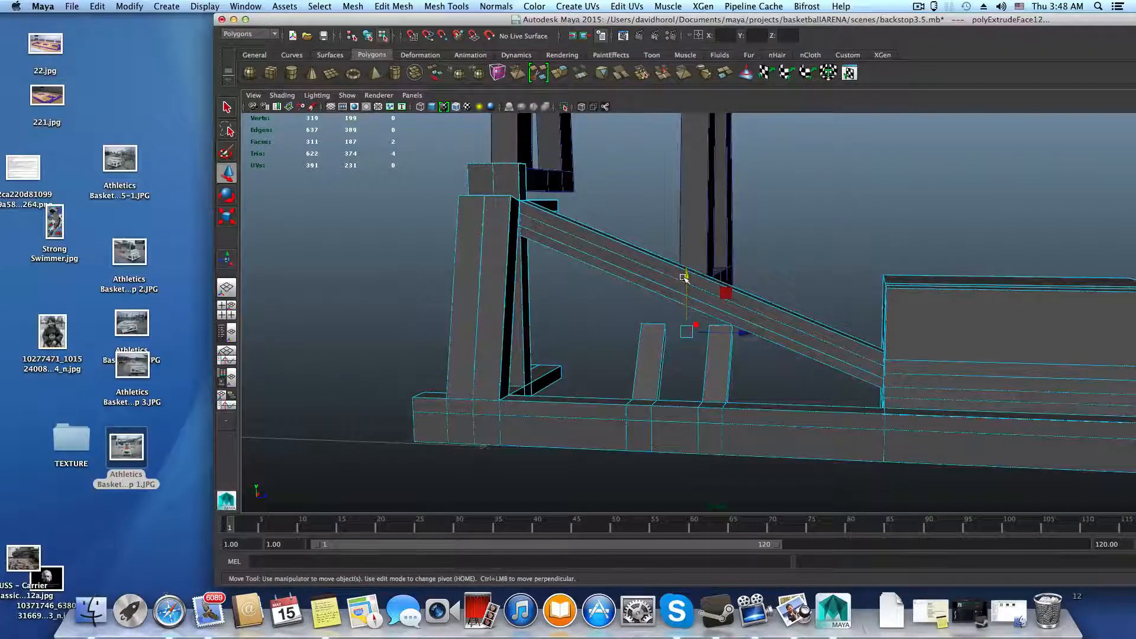
{"action": "left_click_drag", "start_coordinate": [684, 277], "coordinate": [685, 257]}
{"action": "left_click_drag", "start_coordinate": [736, 356], "coordinate": [736, 345], "text": "alt"}
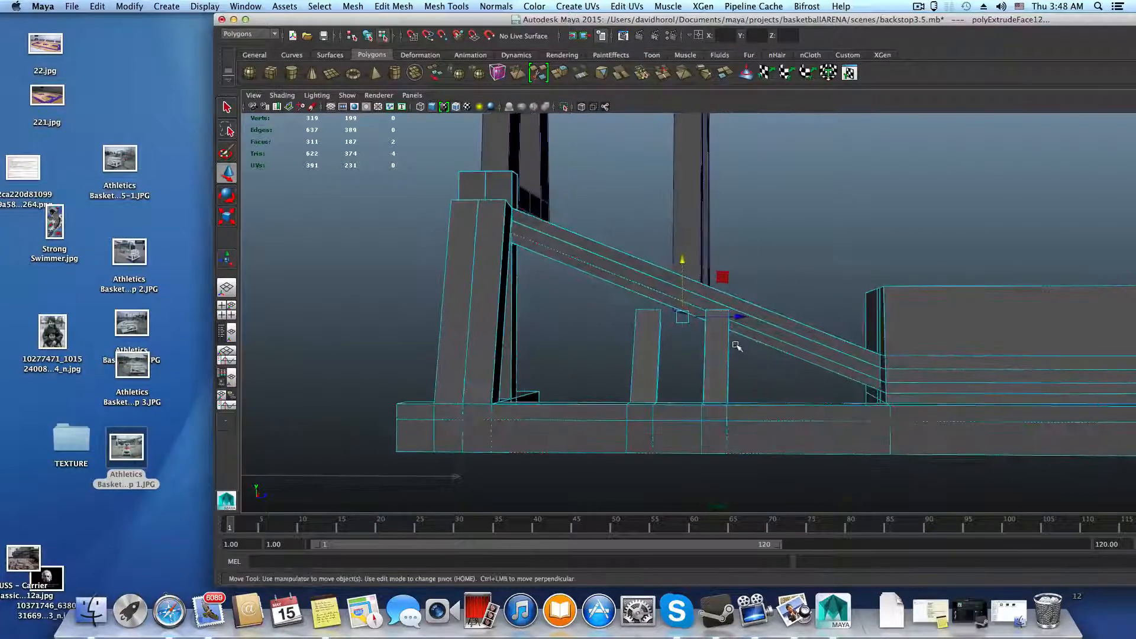
{"action": "middle_click_drag", "start_coordinate": [705, 375], "coordinate": [724, 409], "text": "alt"}
{"action": "left_click_drag", "start_coordinate": [725, 407], "coordinate": [680, 303], "text": "alt"}
{"action": "left_click_drag", "start_coordinate": [717, 373], "coordinate": [674, 390], "text": "alt"}
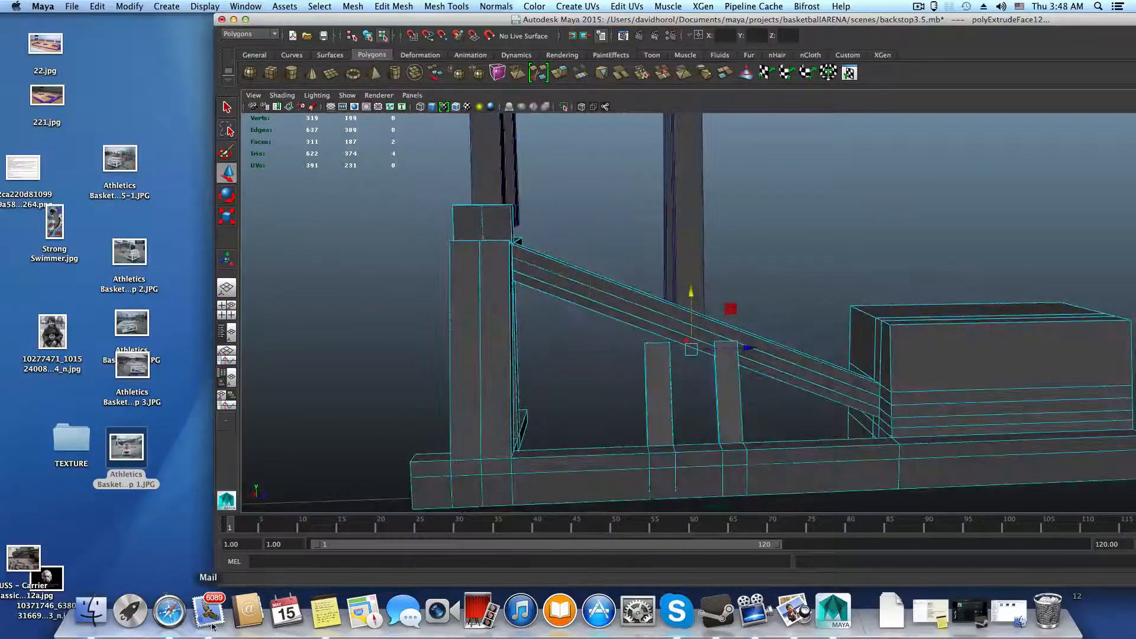
- Using the Athletics Basketball Hoop 3 photo as reference, raise both uprights' tops slightly and the front upright's top further
{"action": "double_click", "coordinate": [134, 364]}
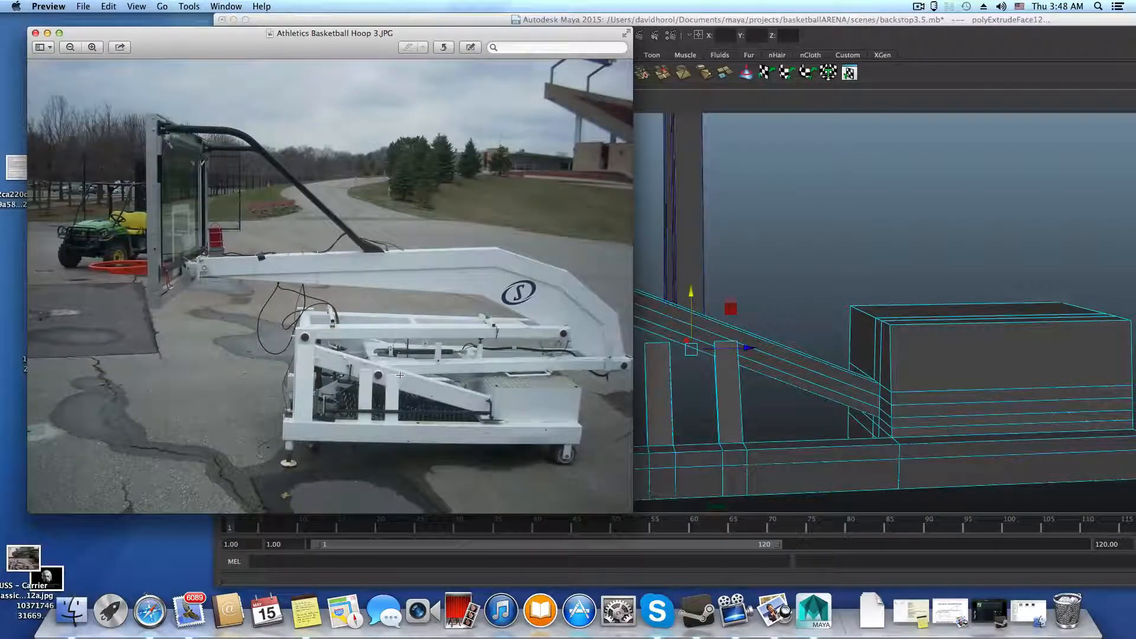
{"action": "left_click", "coordinate": [691, 292]}
{"action": "mouse_move", "coordinate": [691, 288]}
{"action": "left_mouse_down"}
{"action": "mouse_move", "coordinate": [688, 348]}
{"action": "mouse_move", "coordinate": [689, 284]}
{"action": "left_mouse_up"}
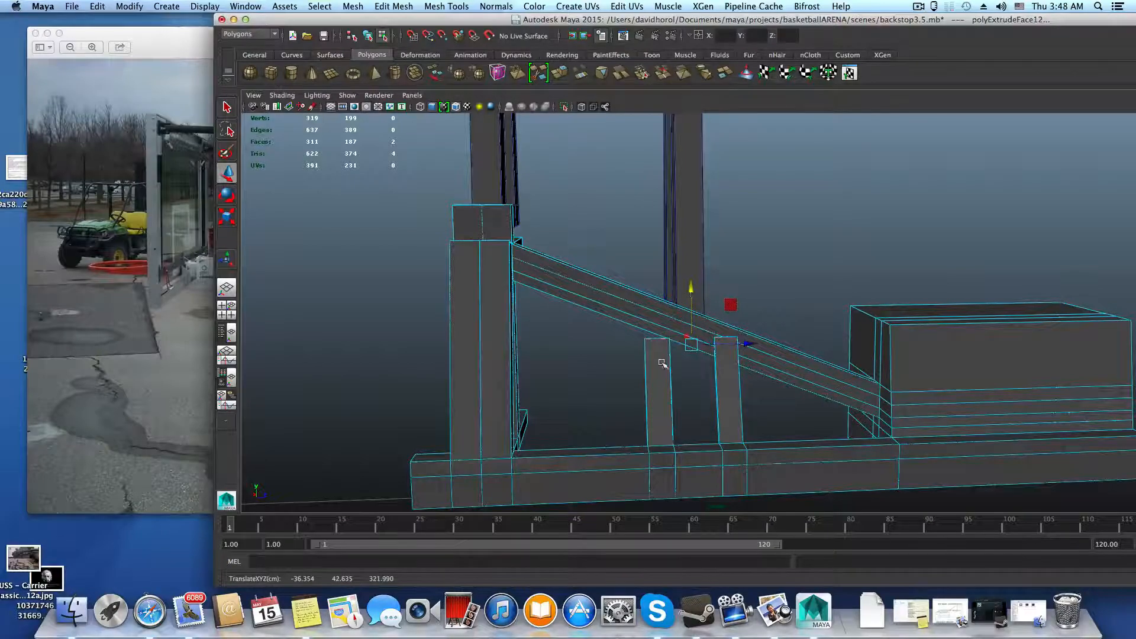
{"action": "mouse_move", "coordinate": [663, 355]}
{"action": "left_mouse_down", "text": "alt"}
{"action": "mouse_move", "coordinate": [804, 356]}
{"action": "mouse_move", "coordinate": [669, 363]}
{"action": "left_mouse_up", "text": "alt"}
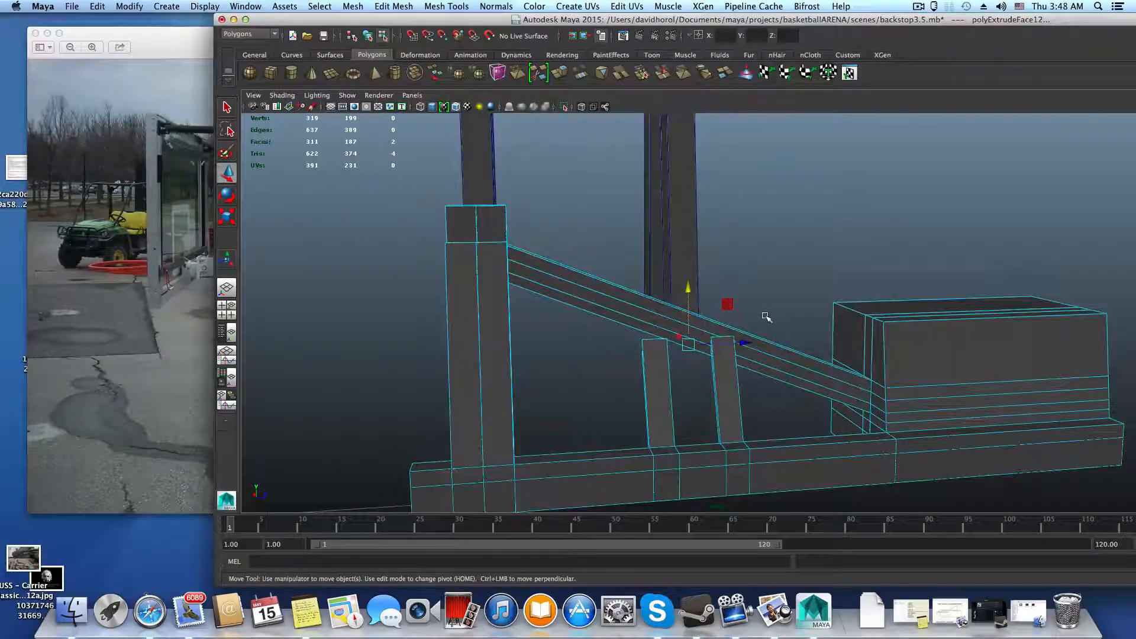
{"action": "left_click_drag", "start_coordinate": [652, 289], "coordinate": [609, 422]}
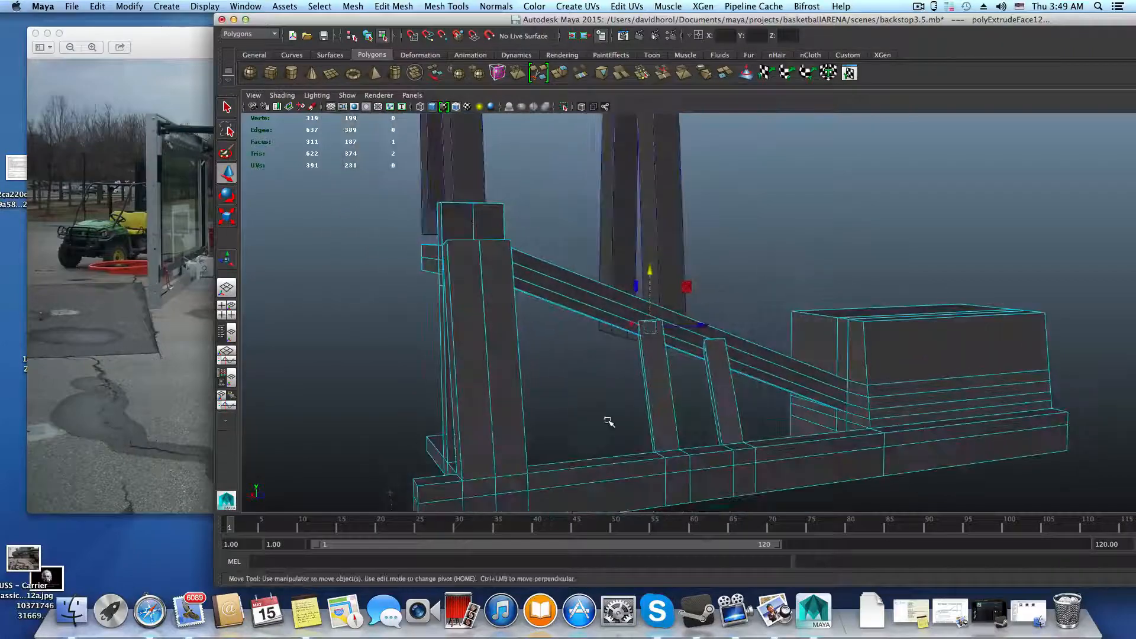
{"action": "key", "text": "F8"}
- Select the top vertices of both short uprights and adjust their position against the slanted support
{"action": "right_click_drag", "start_coordinate": [629, 411], "coordinate": [664, 421], "text": "alt"}
{"action": "middle_click_drag", "start_coordinate": [665, 421], "coordinate": [710, 325], "text": "alt"}
{"action": "left_click_drag", "start_coordinate": [658, 357], "coordinate": [630, 429], "text": "alt"}
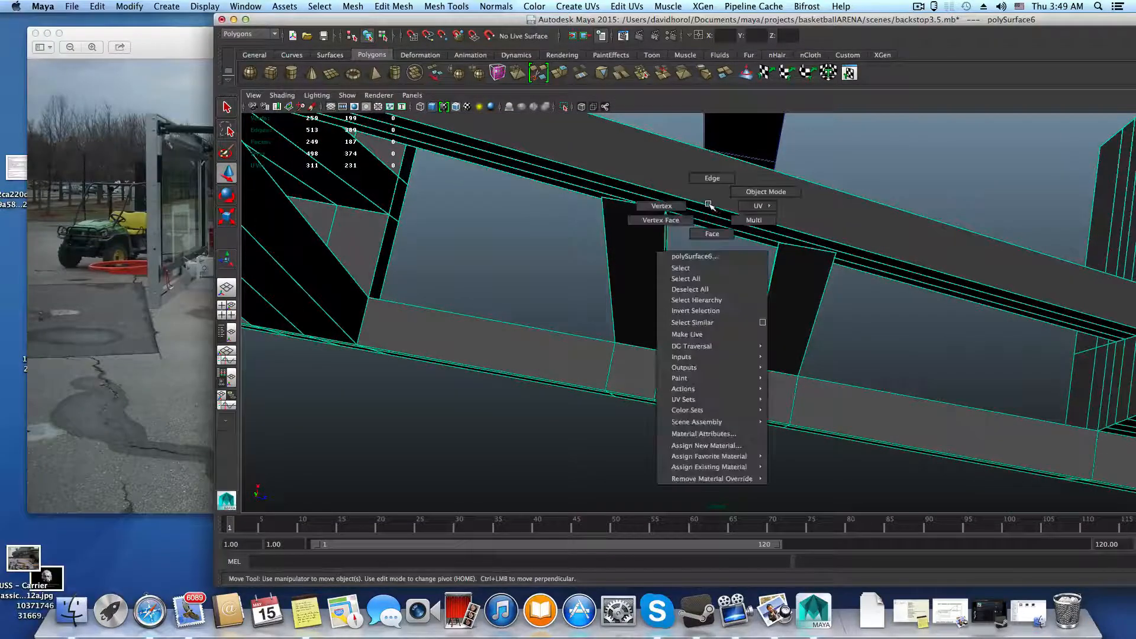
{"action": "right_click_drag", "start_coordinate": [709, 205], "coordinate": [586, 184]}
{"action": "left_click_drag", "start_coordinate": [894, 279], "coordinate": [895, 279]}
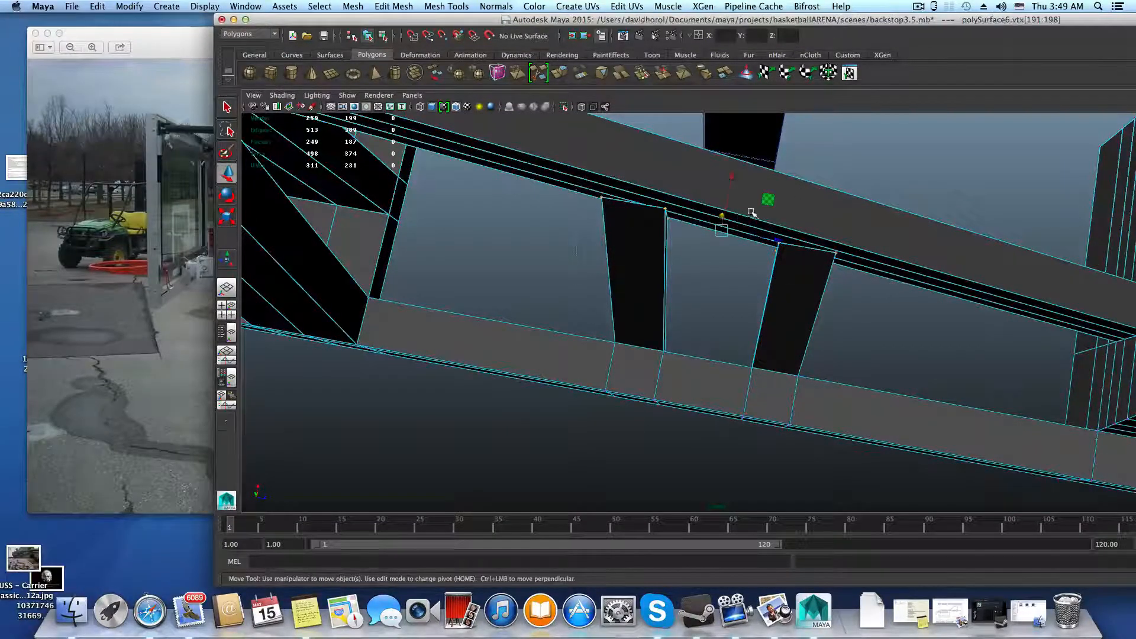
{"action": "left_click_drag", "start_coordinate": [722, 217], "coordinate": [668, 240], "text": "alt"}
{"action": "left_click_drag", "start_coordinate": [850, 294], "coordinate": [987, 278]}
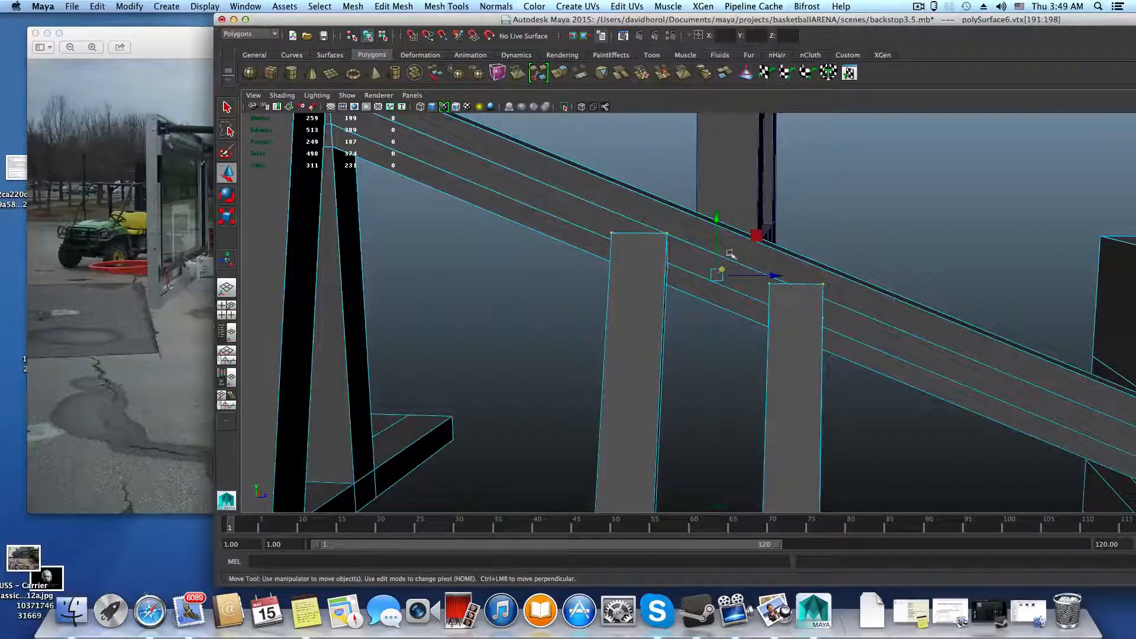
{"action": "left_click_drag", "start_coordinate": [784, 347], "coordinate": [767, 394], "text": "alt"}
{"action": "key", "text": "F8"}
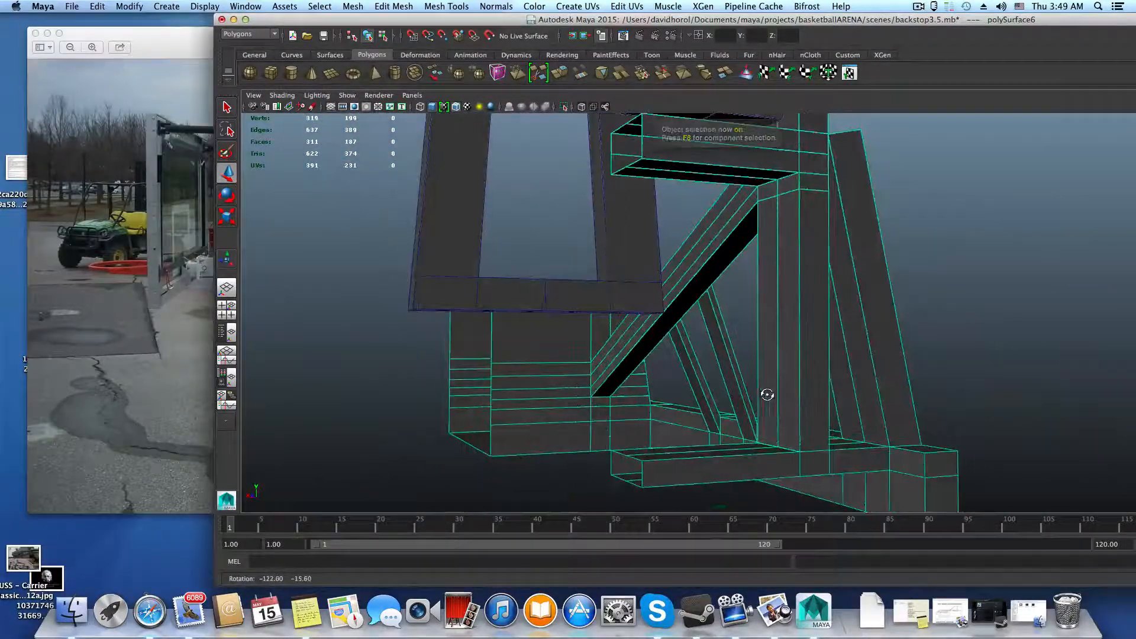
- Compare the base and its short uprights with the Athletics Basketball Hoop 3 and 2 photos
{"action": "left_click_drag", "start_coordinate": [670, 389], "coordinate": [678, 377], "text": "alt"}
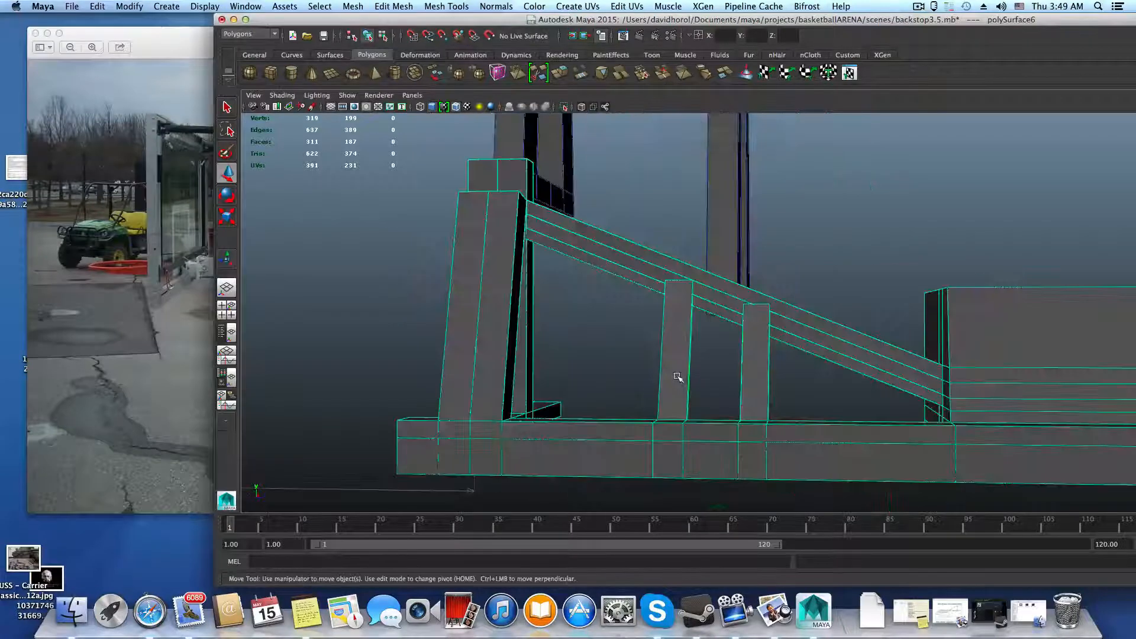
{"action": "left_click", "coordinate": [115, 369]}
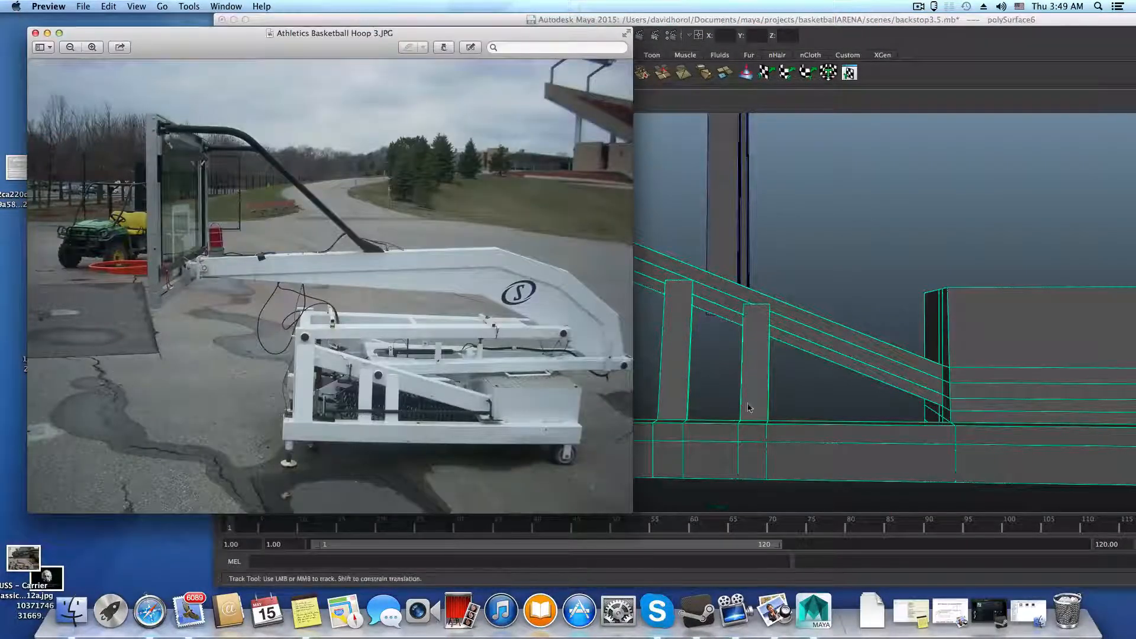
{"action": "key", "text": "super+q"}
{"action": "right_click_drag", "start_coordinate": [775, 381], "coordinate": [801, 432], "text": "alt"}
{"action": "left_click_drag", "start_coordinate": [801, 432], "coordinate": [657, 408], "text": "alt"}
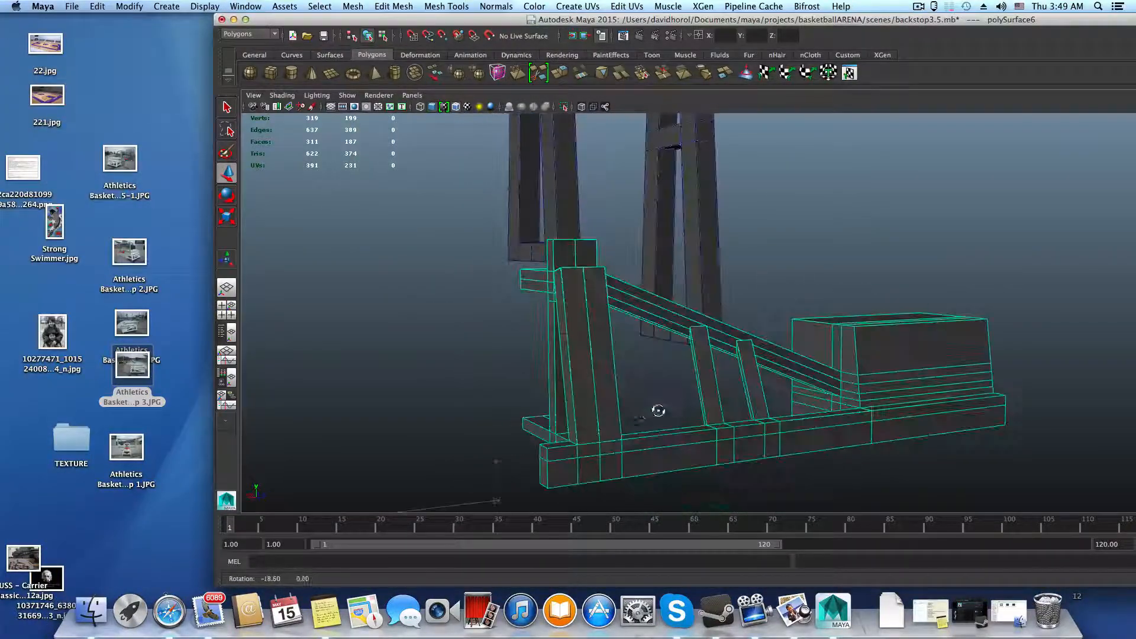
{"action": "double_click", "coordinate": [130, 255]}
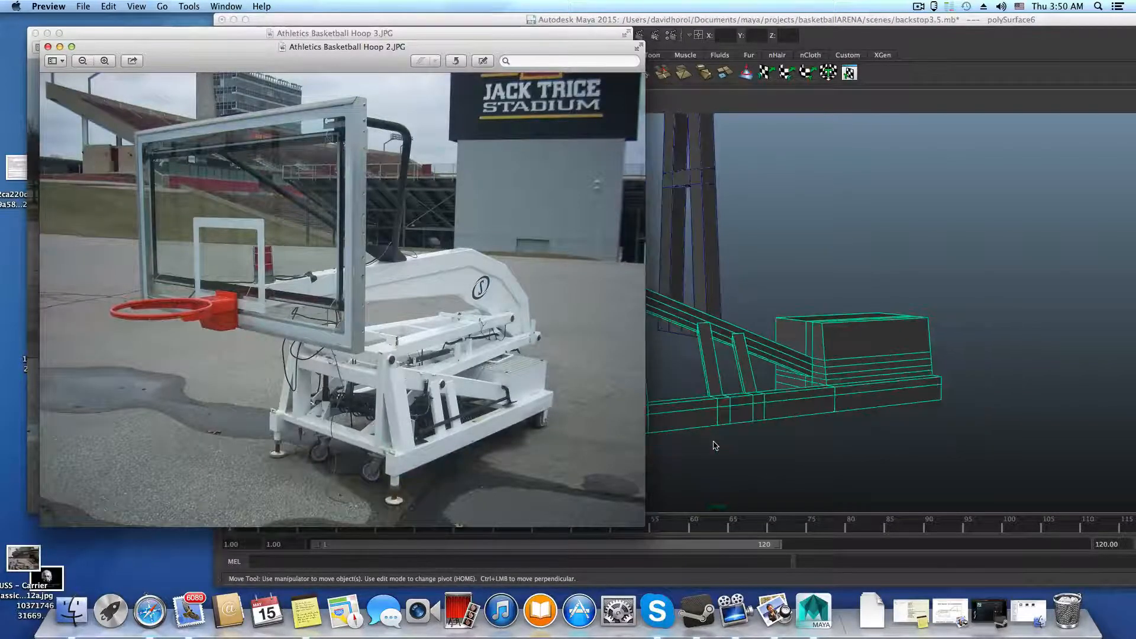
{"action": "mouse_move", "coordinate": [718, 441]}
{"action": "left_mouse_down", "text": "alt"}
{"action": "mouse_move", "coordinate": [895, 434]}
{"action": "mouse_move", "coordinate": [737, 437]}
{"action": "left_mouse_up", "text": "alt"}
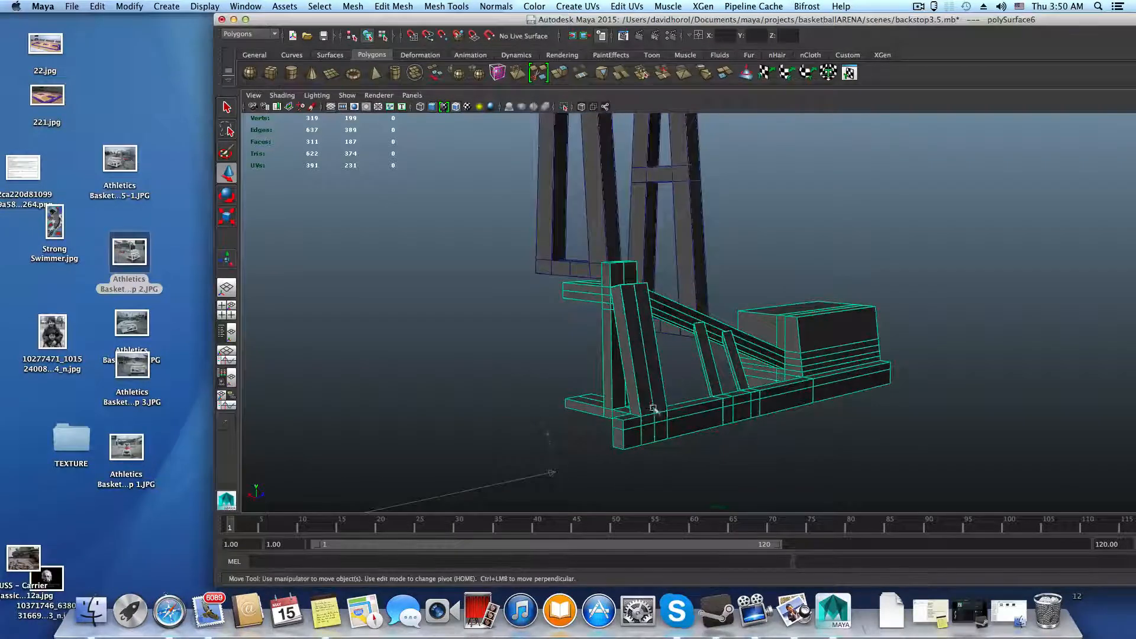
- Try to mirror the half base in the +X direction, then undo the mirror
{"action": "left_click_drag", "start_coordinate": [627, 406], "coordinate": [685, 400], "text": "alt"}
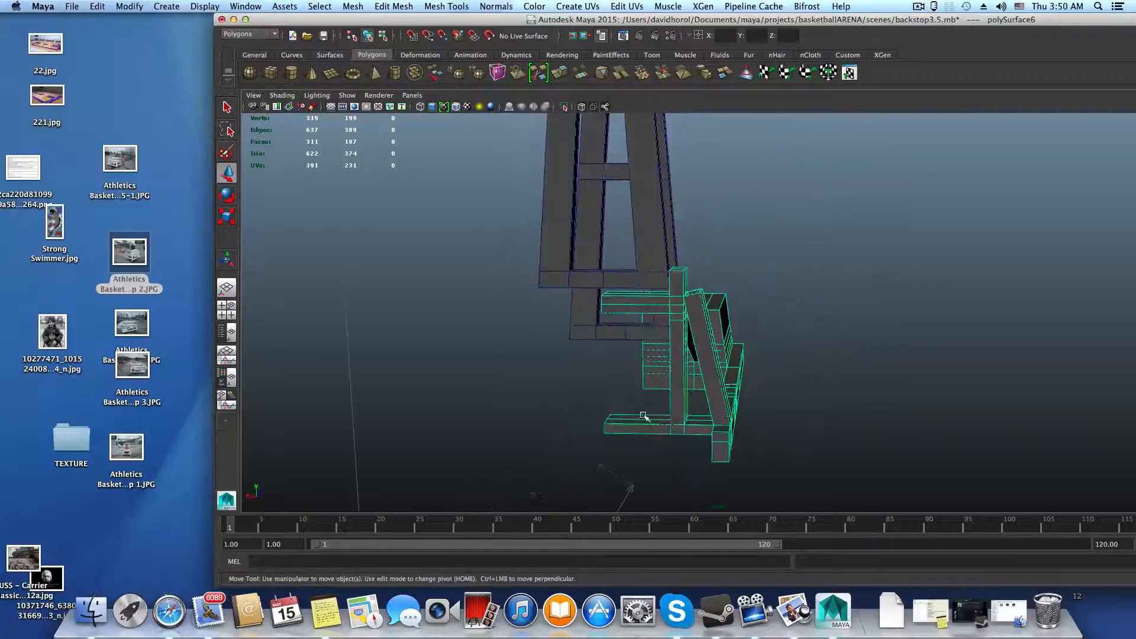
{"action": "right_click", "coordinate": [644, 417], "text": "shift"}
{"action": "mouse_move", "coordinate": [649, 465]}
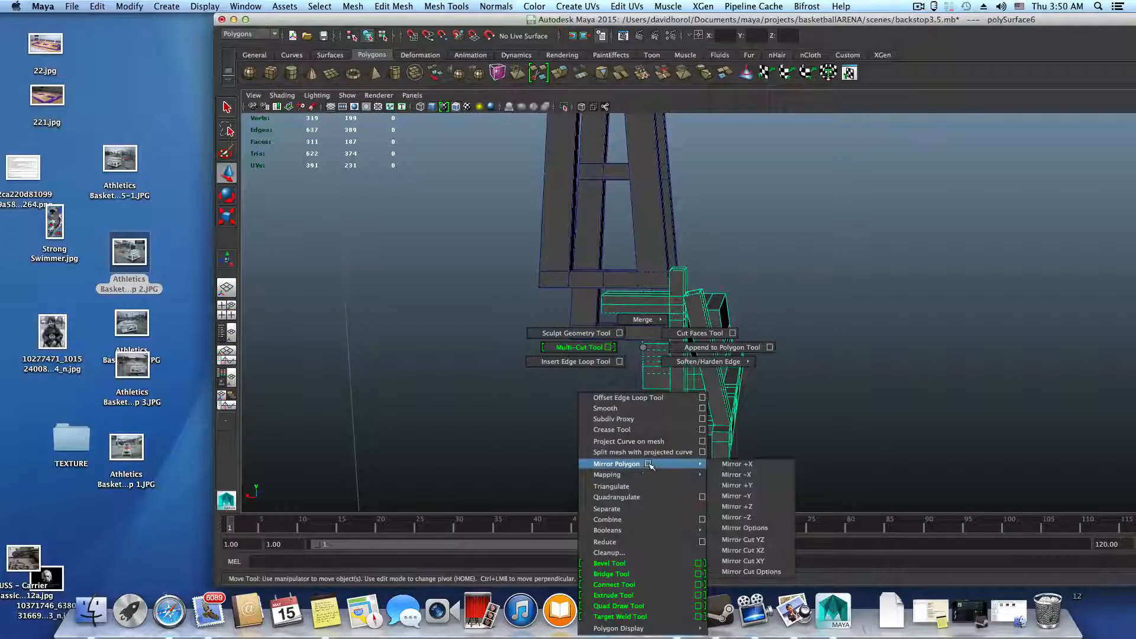
{"action": "left_click", "coordinate": [739, 465]}
{"action": "key", "text": "ctrl+z"}
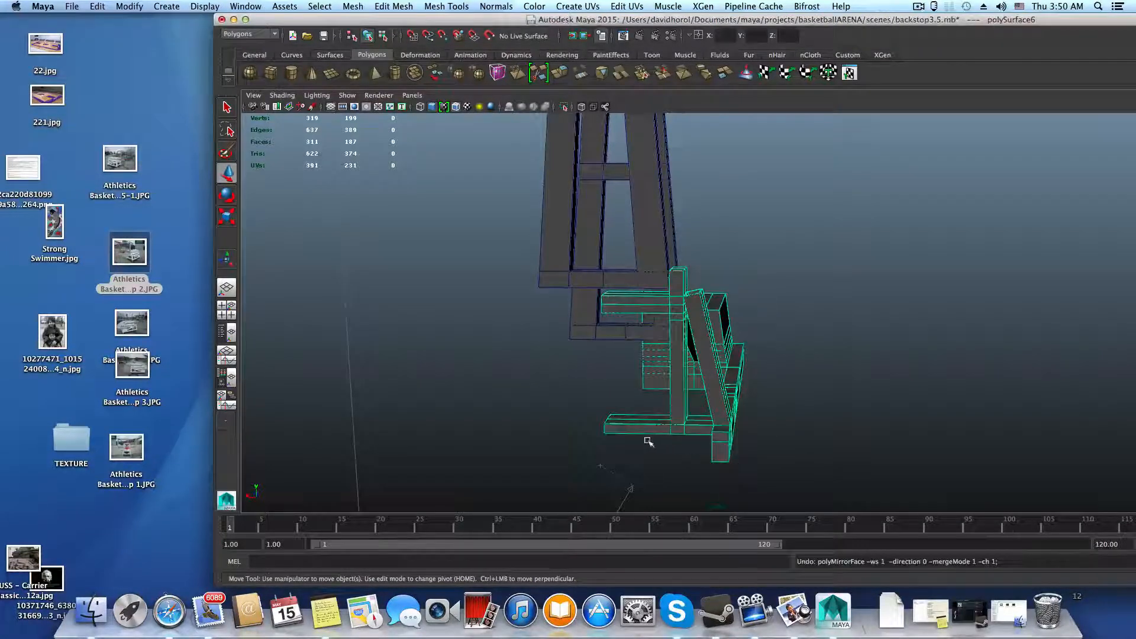
- Try mirroring the half base again in a different direction, including -X, and undo the mirrored result
{"action": "left_click_drag", "start_coordinate": [648, 442], "coordinate": [669, 447], "text": "alt"}
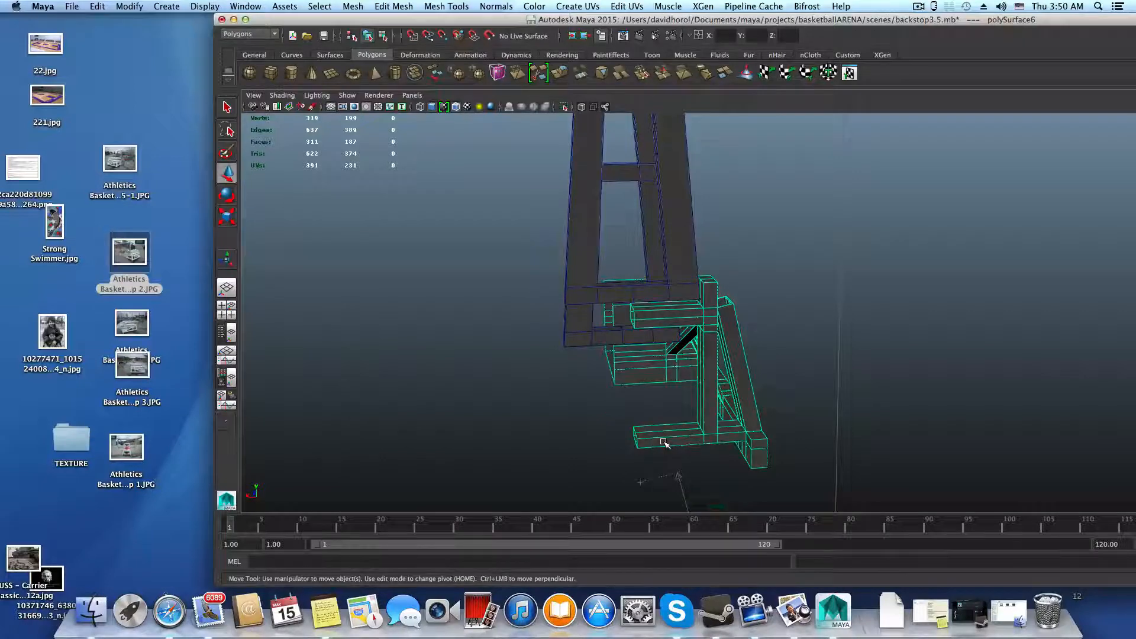
{"action": "right_click_drag", "start_coordinate": [680, 328], "coordinate": [674, 355], "text": "shift"}
{"action": "left_click_drag", "start_coordinate": [643, 384], "coordinate": [694, 393], "text": "alt"}
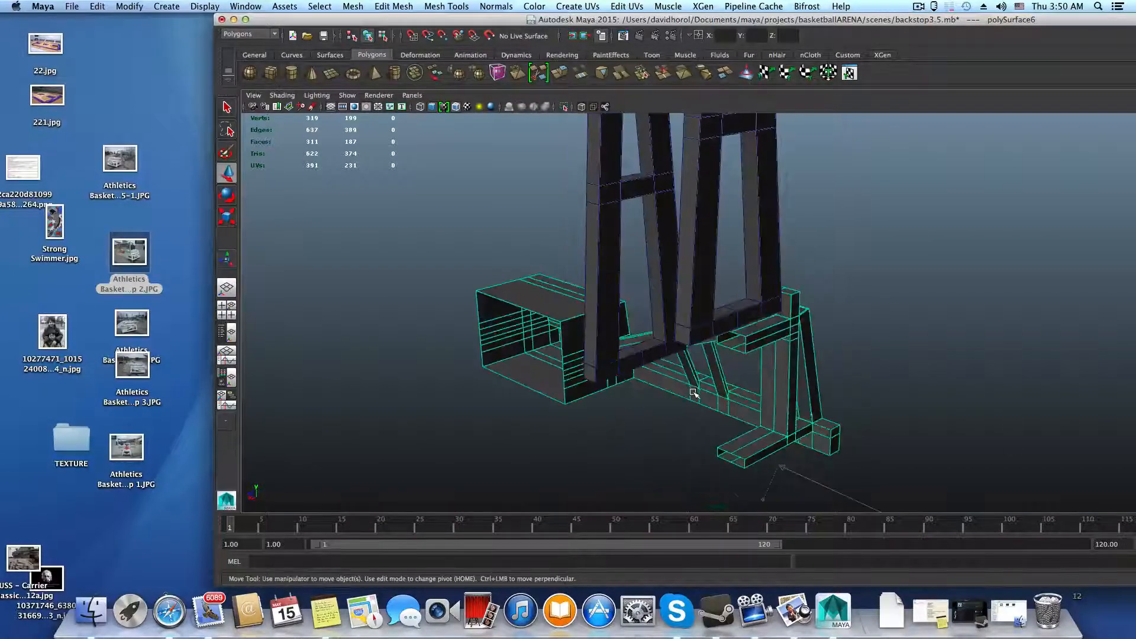
{"action": "left_click_drag", "start_coordinate": [779, 417], "coordinate": [555, 389], "text": "alt"}
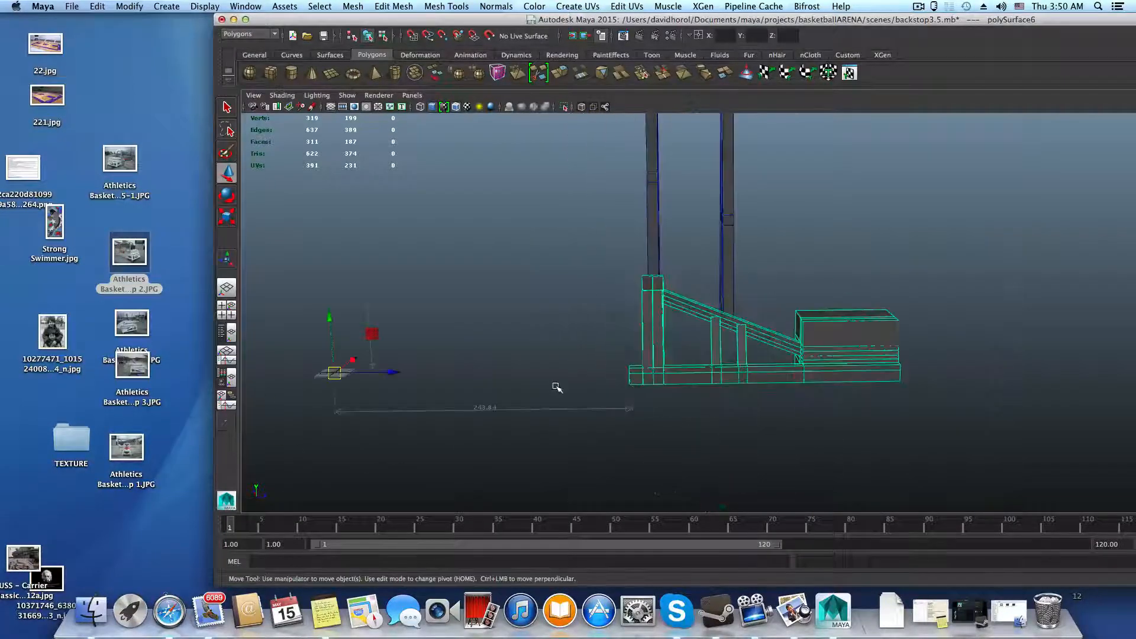
{"action": "left_click_drag", "start_coordinate": [655, 396], "coordinate": [608, 389], "text": "alt"}
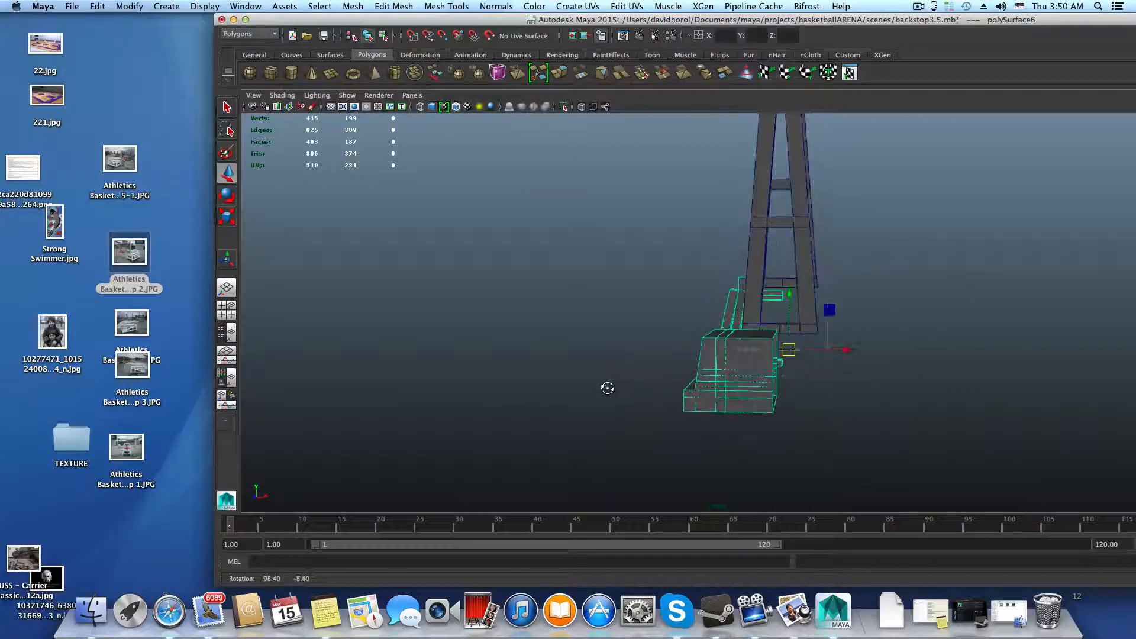
{"action": "right_click_drag", "start_coordinate": [755, 347], "coordinate": [849, 475], "text": "shift"}
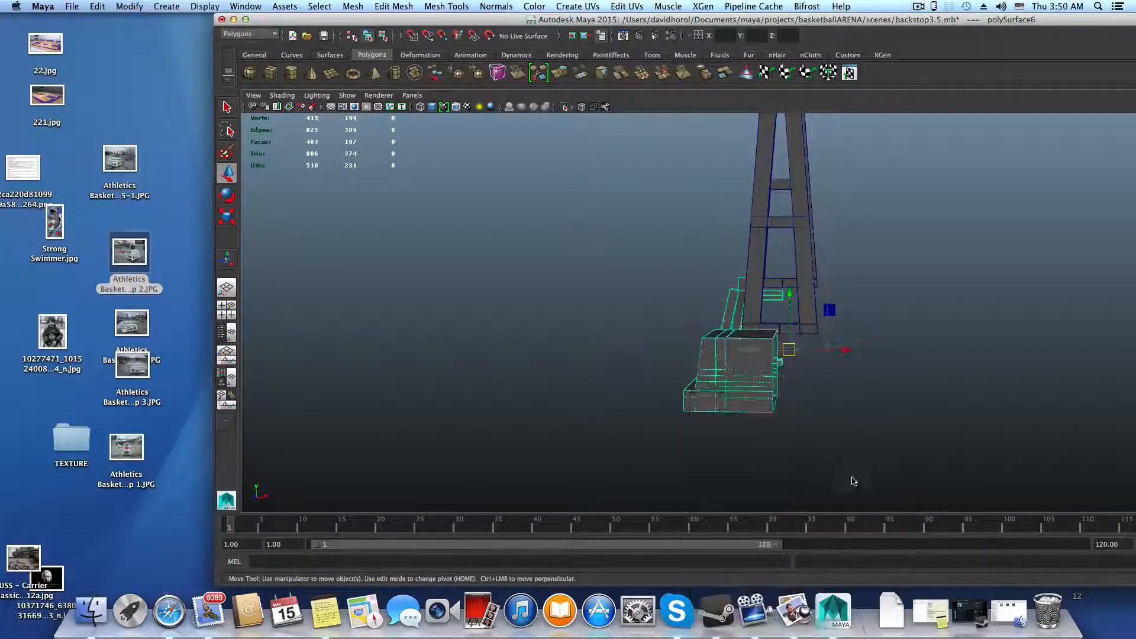
{"action": "right_click_drag", "start_coordinate": [742, 363], "coordinate": [835, 474], "text": "shift"}
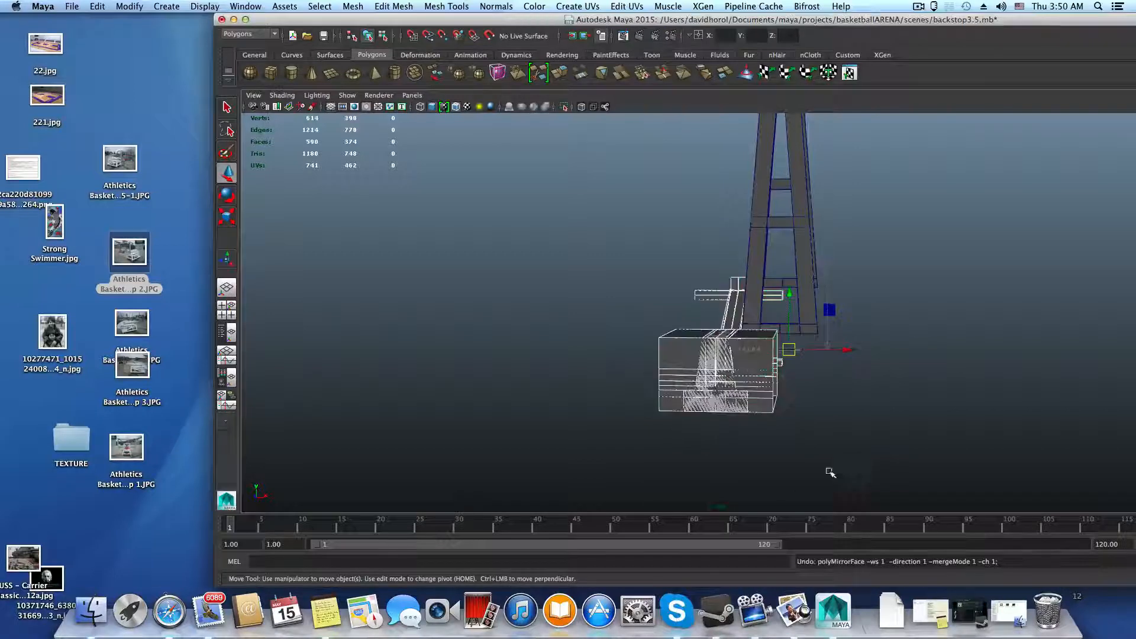
{"action": "right_click_drag", "start_coordinate": [762, 395], "coordinate": [841, 465], "text": "shift"}
- Snap the half base's pivot point to the lower corner vertex of the rear box, on its open inner side
{"action": "key", "text": "F8"}
{"action": "left_click_drag", "start_coordinate": [806, 459], "coordinate": [763, 464], "text": "alt"}
{"action": "key", "text": "Home"}
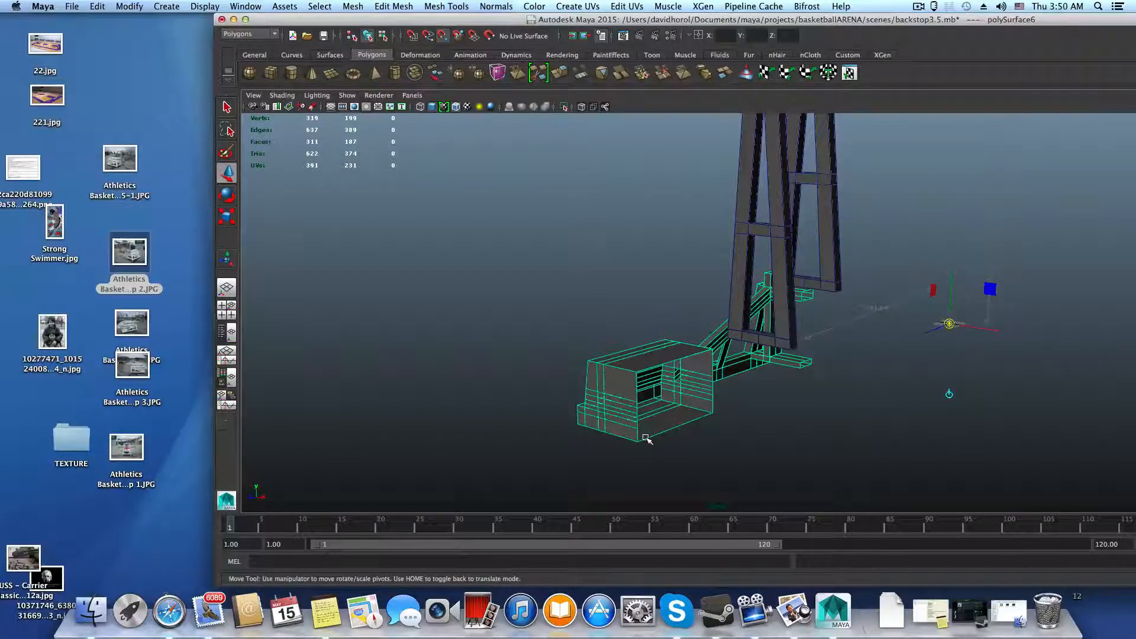
{"action": "middle_click_drag", "start_coordinate": [647, 438], "coordinate": [640, 442]}
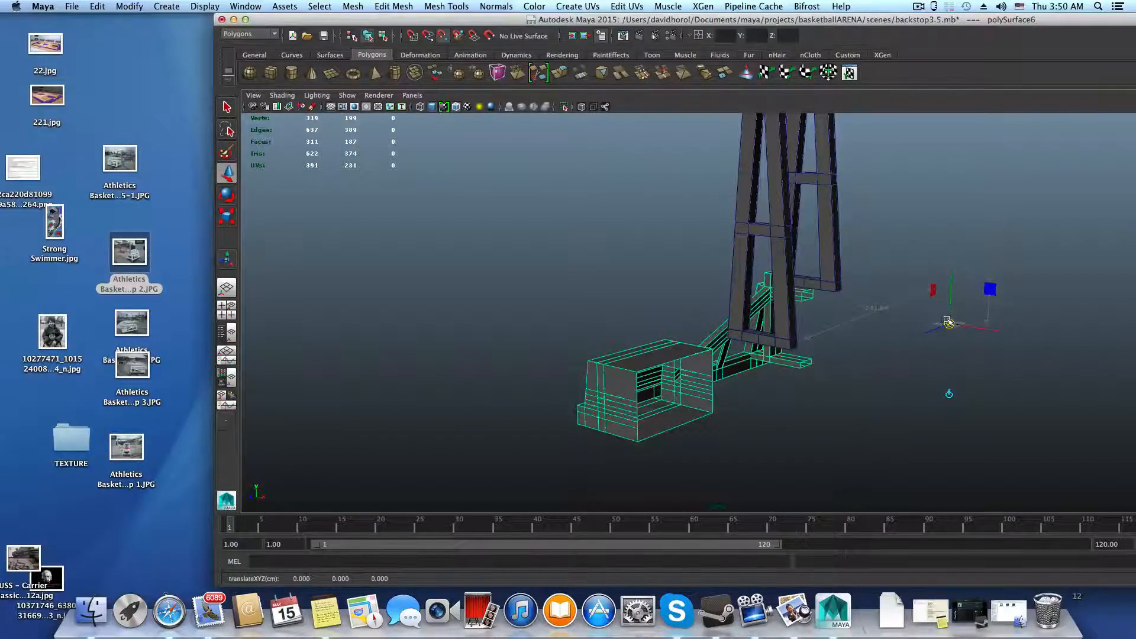
{"action": "middle_click_drag", "start_coordinate": [947, 322], "coordinate": [645, 442]}
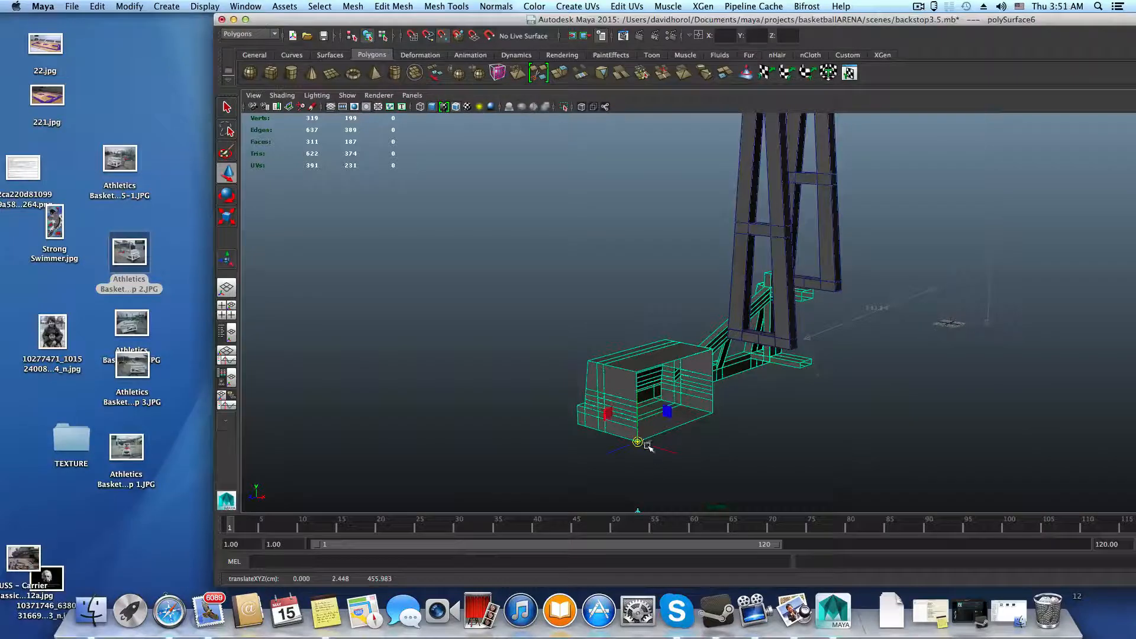
- Try mirroring the half base with the pivot at the box's corner, undoing each attempt
{"action": "left_click_drag", "start_coordinate": [664, 459], "coordinate": [730, 456], "text": "alt"}
{"action": "left_click_drag", "start_coordinate": [730, 406], "coordinate": [680, 349], "text": "alt"}
{"action": "right_click_drag", "start_coordinate": [680, 347], "coordinate": [764, 473], "text": "shift"}
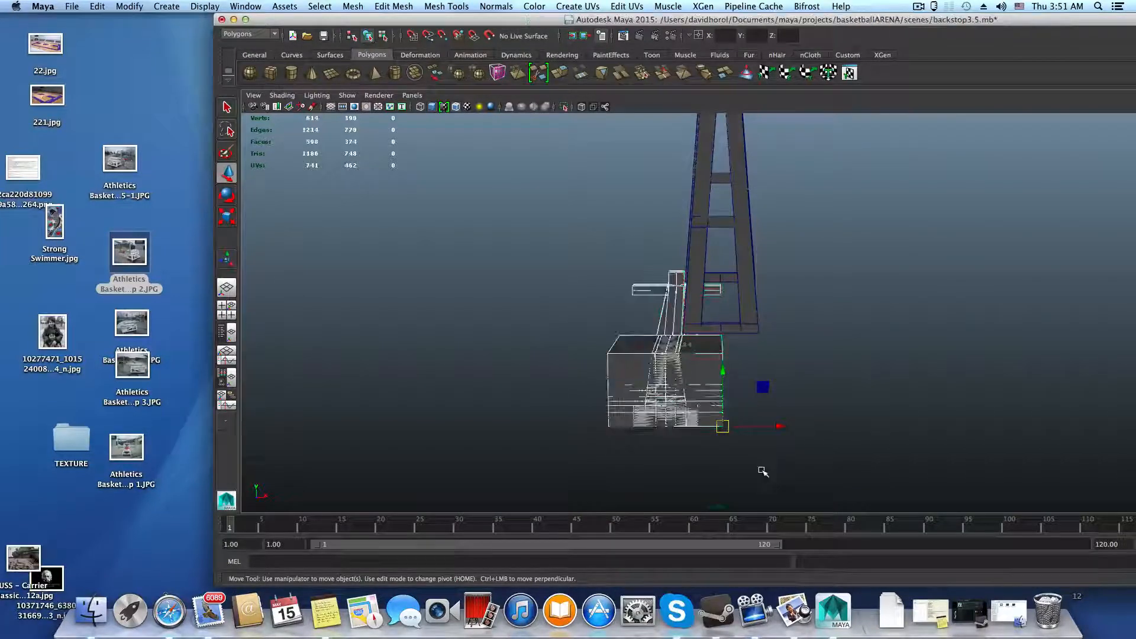
{"action": "key", "text": "ctrl+z"}
{"action": "right_click_drag", "start_coordinate": [700, 388], "coordinate": [775, 465], "text": "shift"}
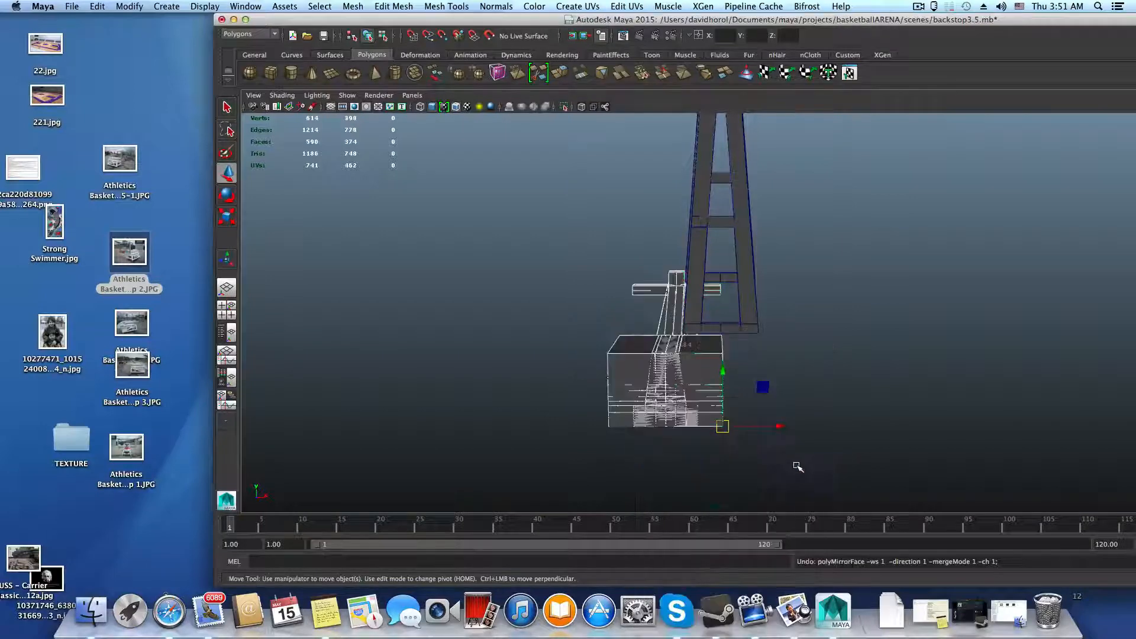
{"action": "key", "text": "ctrl+z"}
{"action": "left_click_drag", "start_coordinate": [794, 467], "coordinate": [695, 476], "text": "alt"}
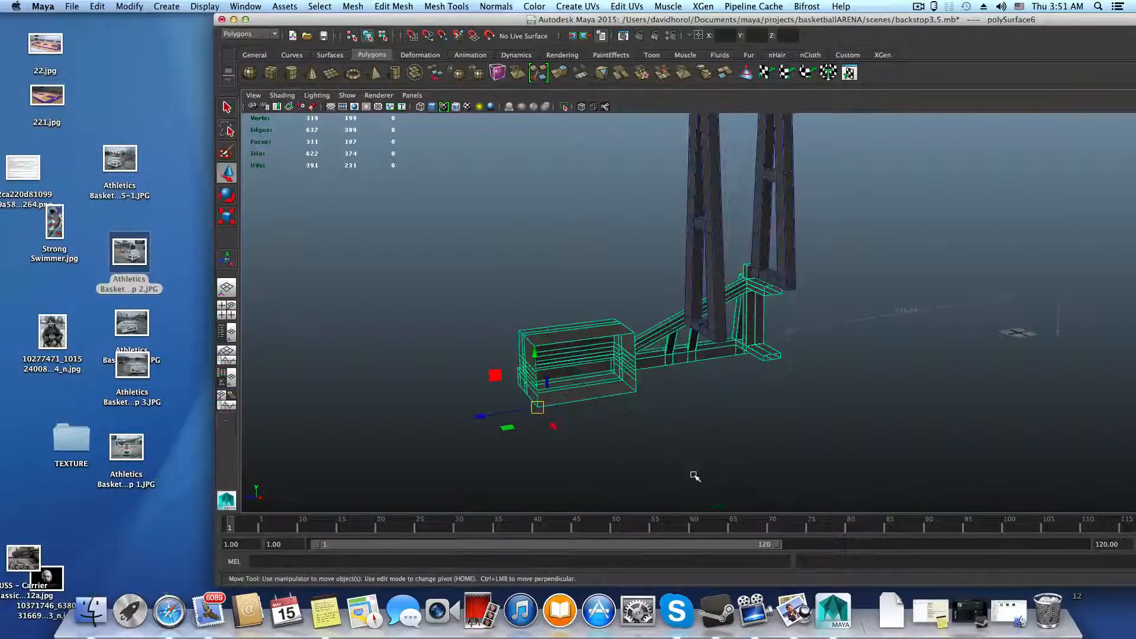
- Delete the half base's construction history and center its pivot
{"action": "key", "text": "F8"}
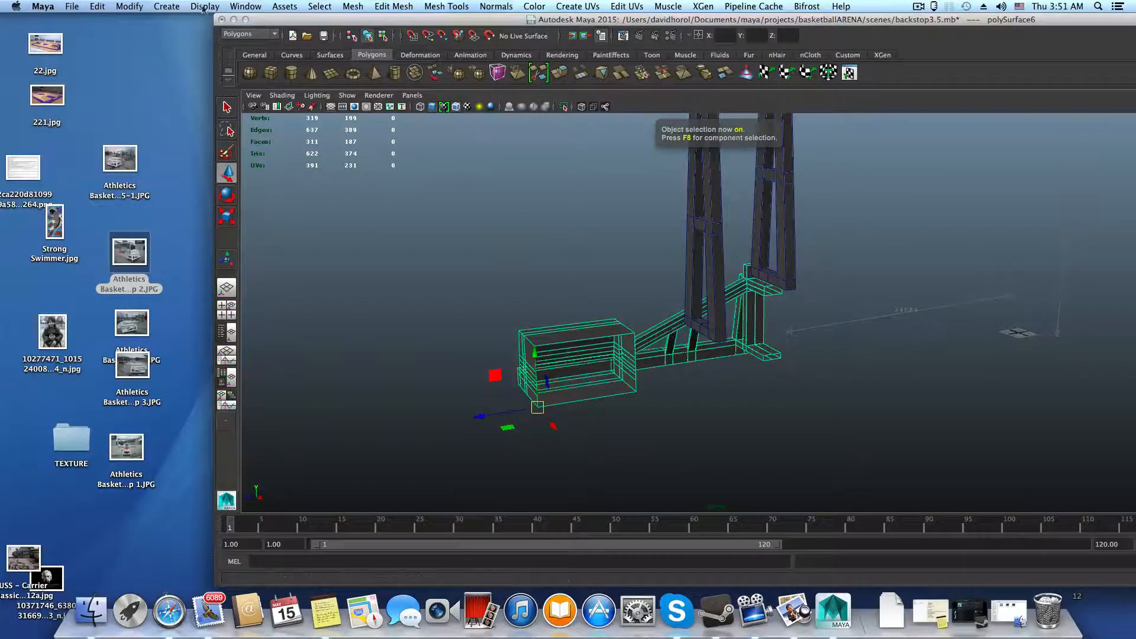
{"action": "left_click", "coordinate": [103, 8]}
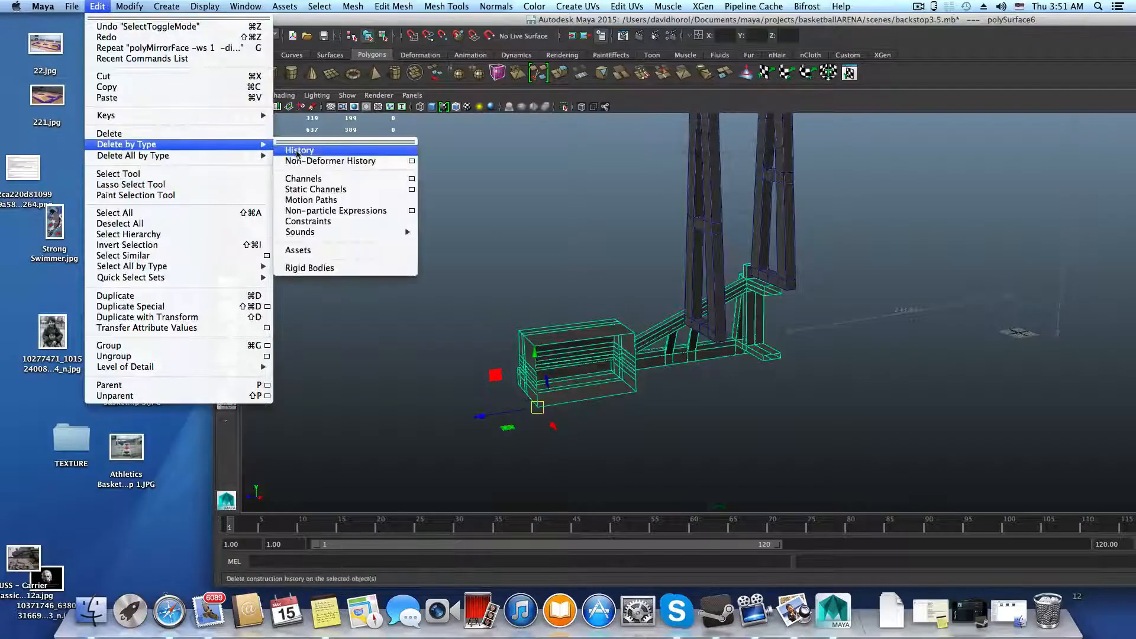
{"action": "left_click", "coordinate": [297, 147]}
{"action": "left_click", "coordinate": [96, 7]}
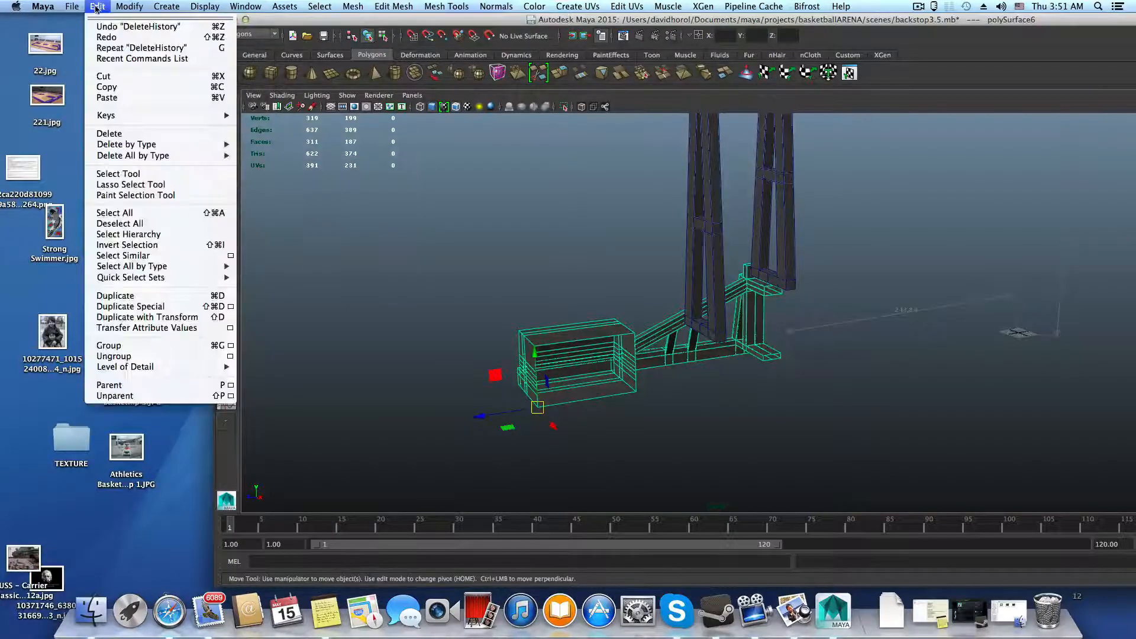
{"action": "left_click", "coordinate": [591, 372]}
{"action": "left_click", "coordinate": [129, 7]}
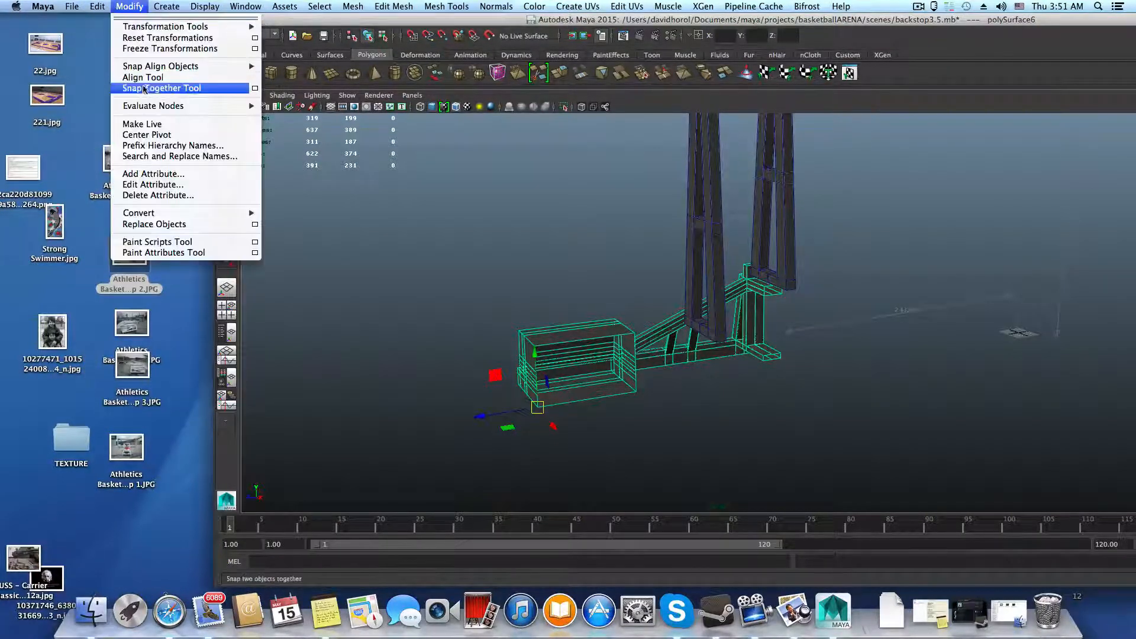
{"action": "left_click", "coordinate": [147, 135]}
- Shift the half base's pivot along X to line up with its open inner edge
{"action": "left_click_drag", "start_coordinate": [626, 382], "coordinate": [755, 363], "text": "alt"}
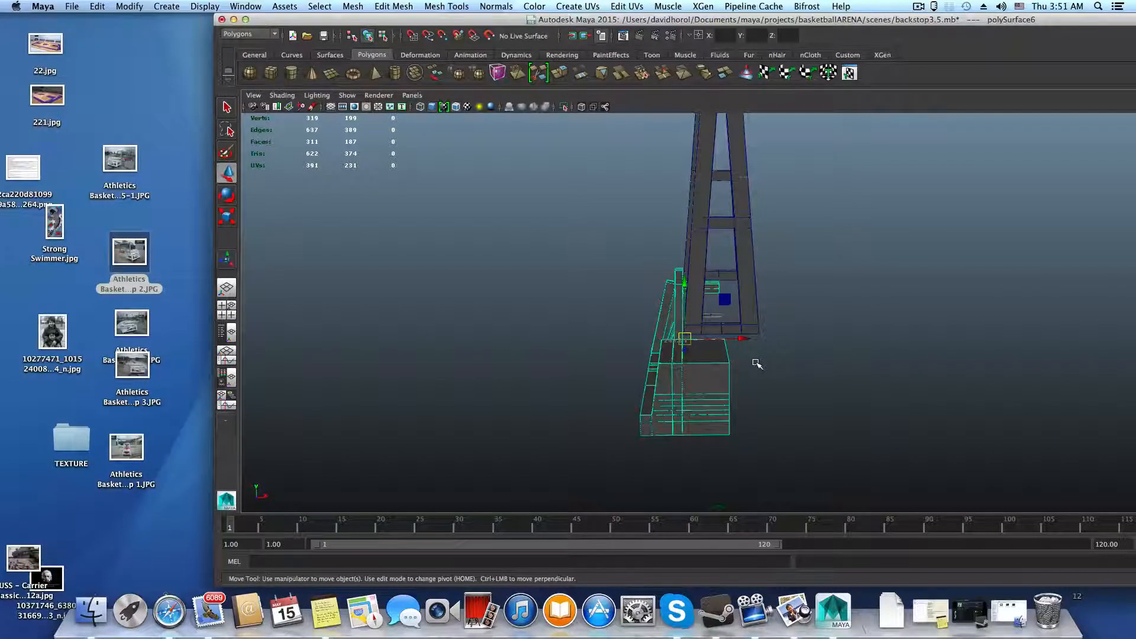
{"action": "key", "text": "Home"}
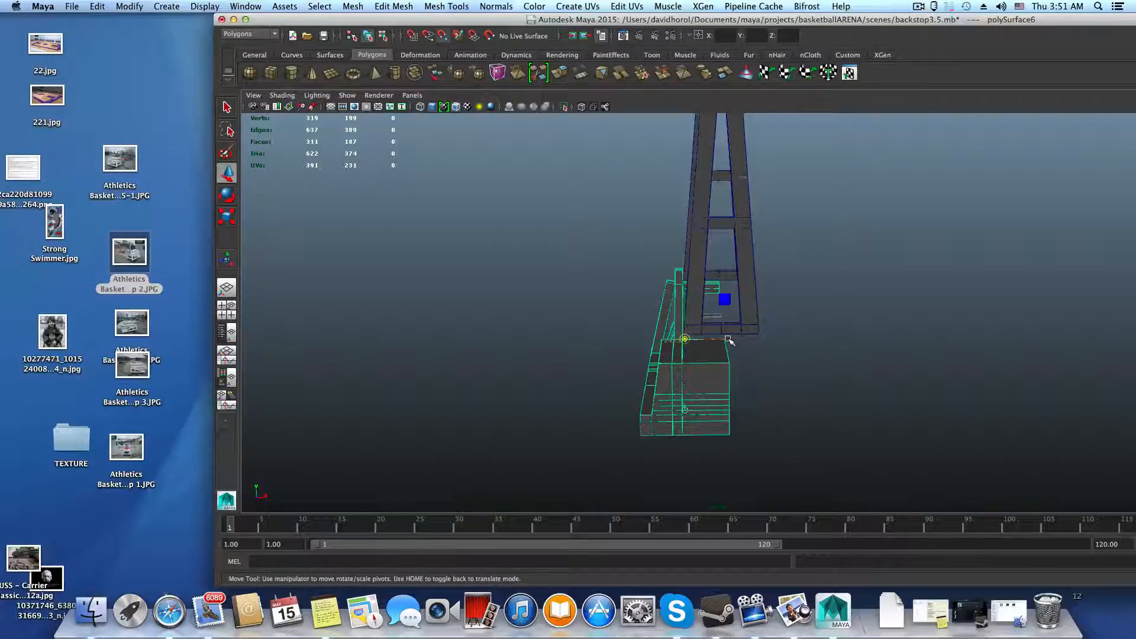
{"action": "left_click_drag", "start_coordinate": [728, 339], "coordinate": [732, 340]}
{"action": "key", "text": "Home"}
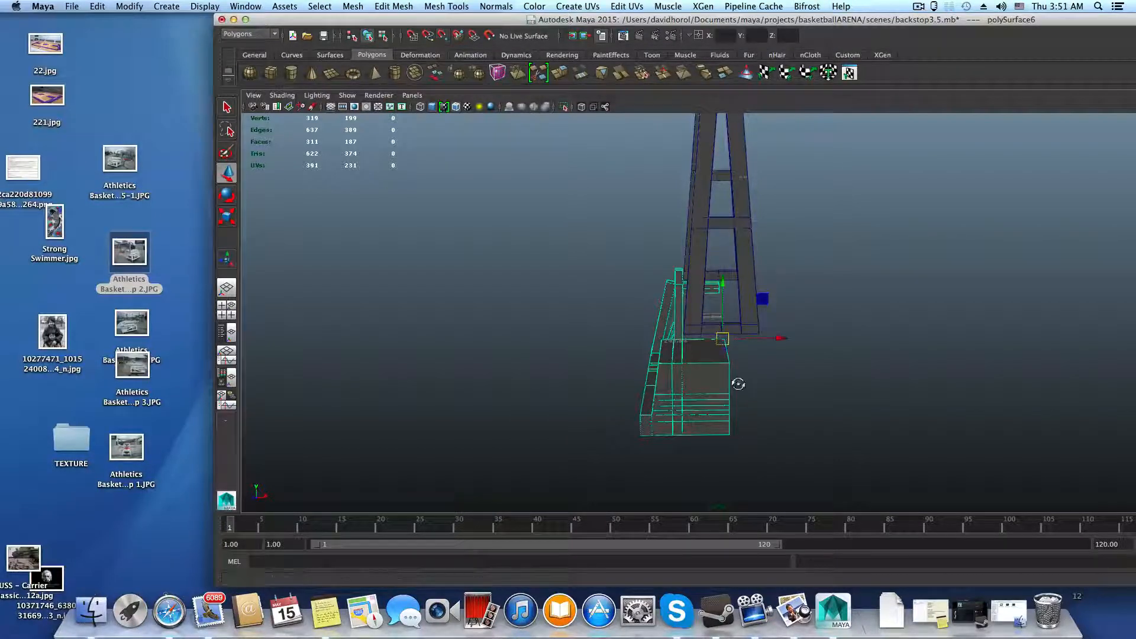
- Mirror the half base across its open inner side into a full base and return to object selection
{"action": "left_click_drag", "start_coordinate": [736, 380], "coordinate": [646, 332], "text": "alt"}
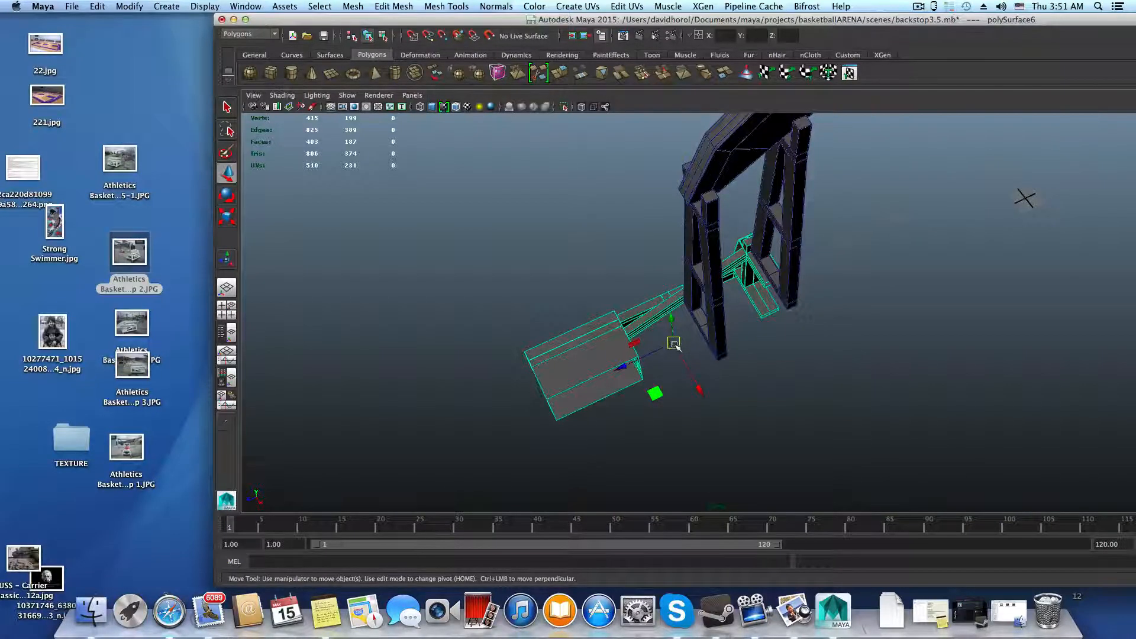
{"action": "left_click_drag", "start_coordinate": [675, 344], "coordinate": [700, 347], "text": "alt"}
{"action": "right_click_drag", "start_coordinate": [700, 348], "coordinate": [778, 464], "text": "shift"}
{"action": "left_click_drag", "start_coordinate": [779, 464], "coordinate": [525, 430], "text": "alt"}
{"action": "key", "text": "F8"}
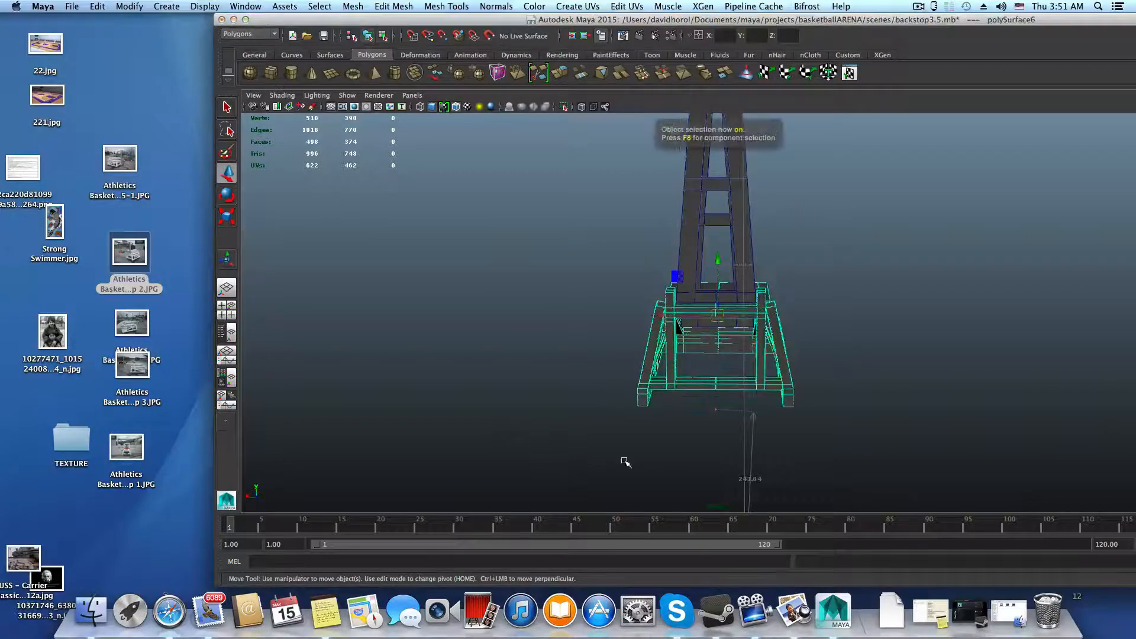
- Inspect the mirrored base from the front and side and compare it with the Athletics Basketball Hoop 1, 2 and 3 photos
{"action": "left_click_drag", "start_coordinate": [847, 463], "coordinate": [812, 434], "text": "alt"}
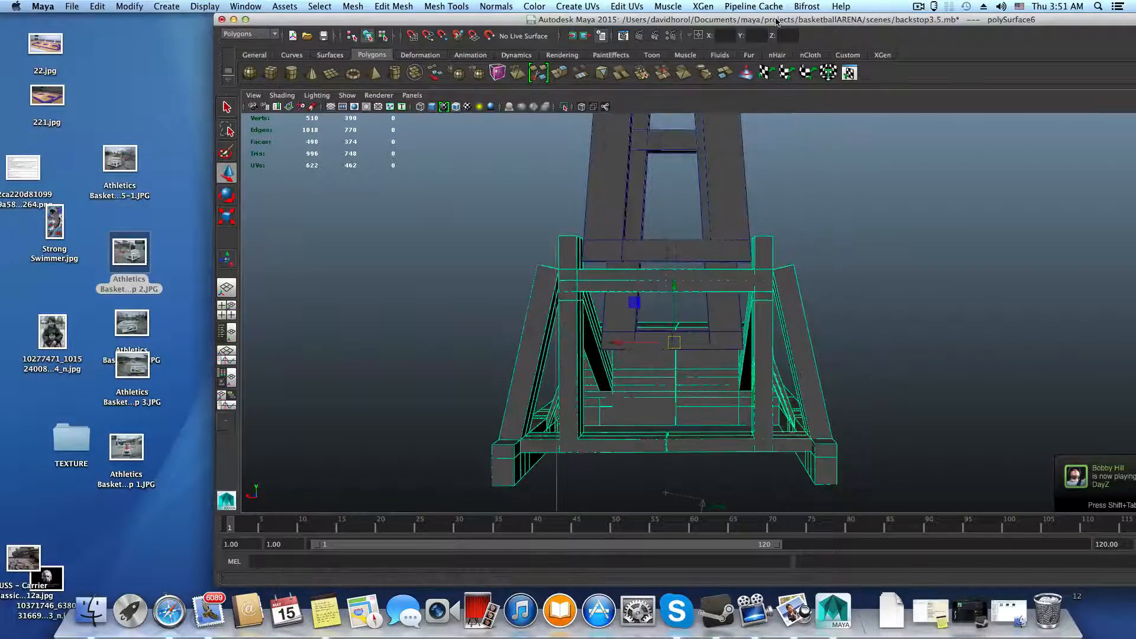
{"action": "left_click_drag", "start_coordinate": [774, 21], "coordinate": [565, 18]}
{"action": "left_click_drag", "start_coordinate": [591, 296], "coordinate": [522, 322], "text": "alt"}
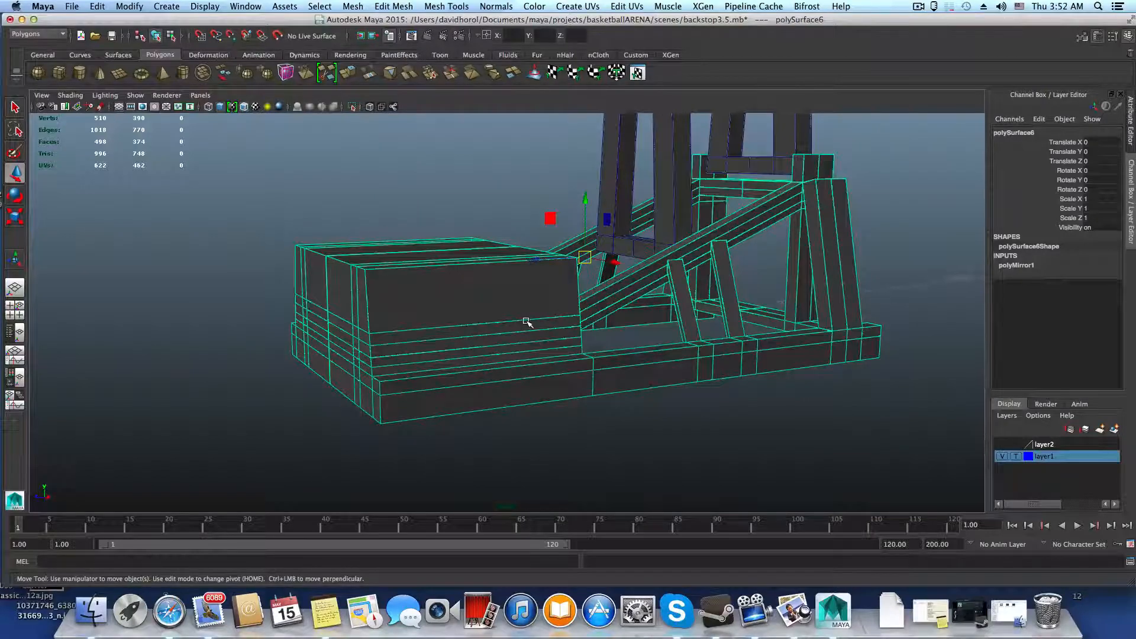
{"action": "left_click_drag", "start_coordinate": [913, 352], "coordinate": [713, 311], "text": "alt"}
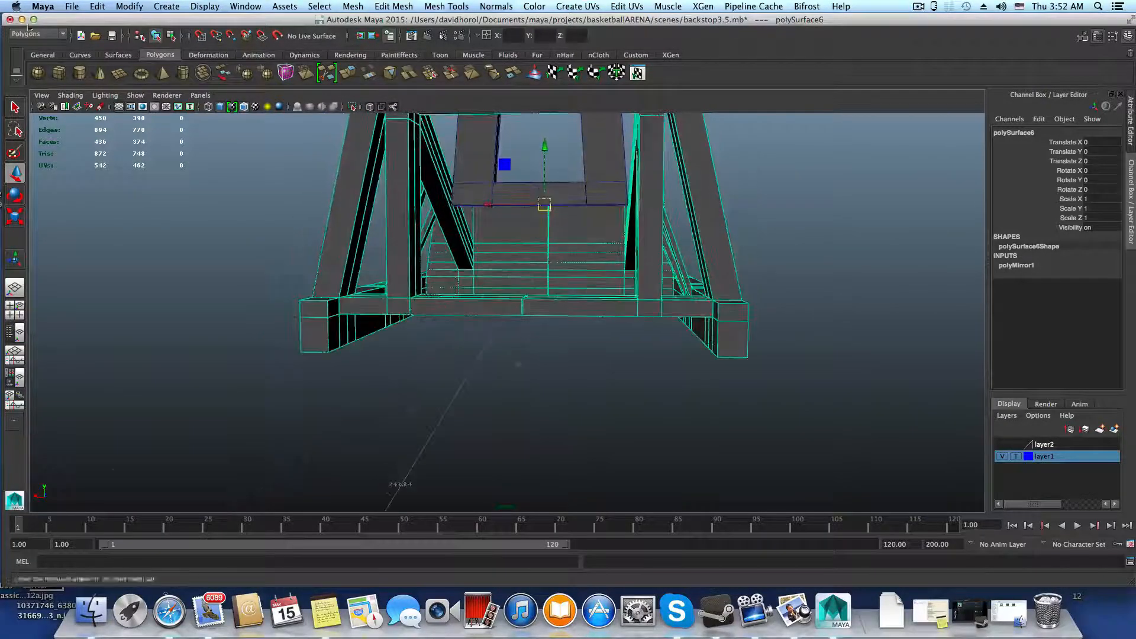
{"action": "left_click_drag", "start_coordinate": [68, 18], "coordinate": [242, 24]}
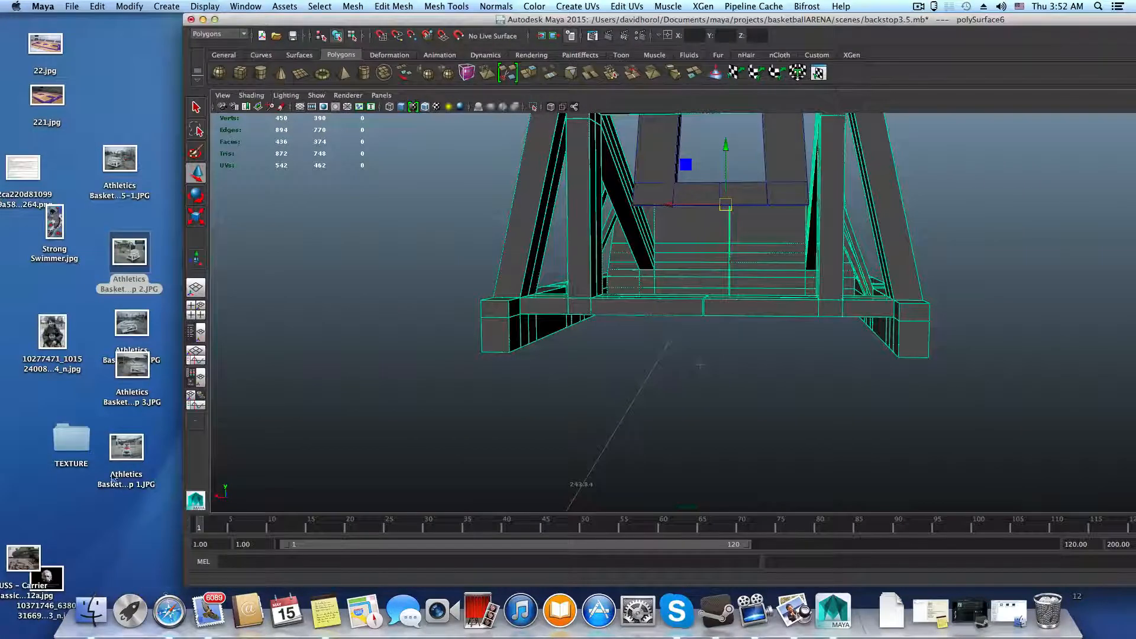
{"action": "left_click", "coordinate": [122, 458]}
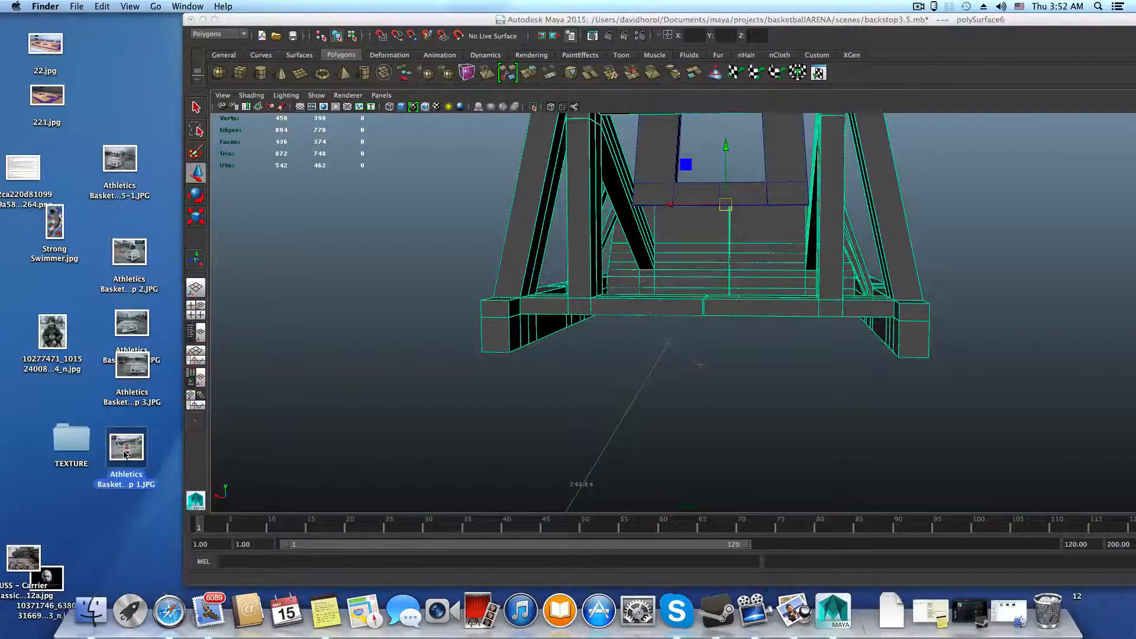
{"action": "double_click", "coordinate": [125, 454]}
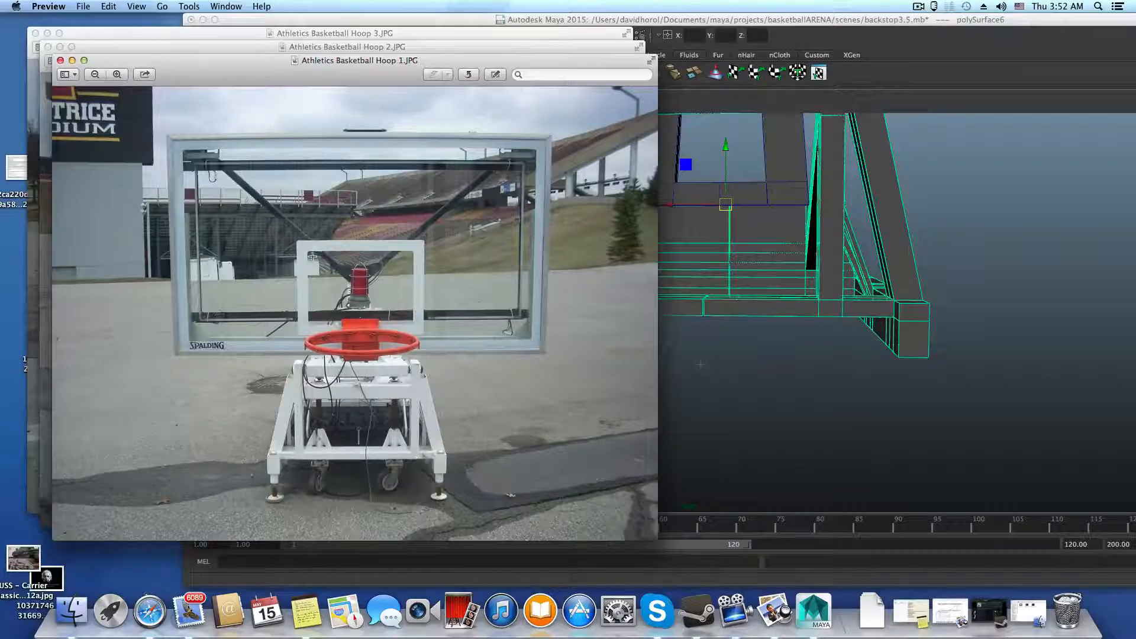
{"action": "left_click", "coordinate": [60, 60]}
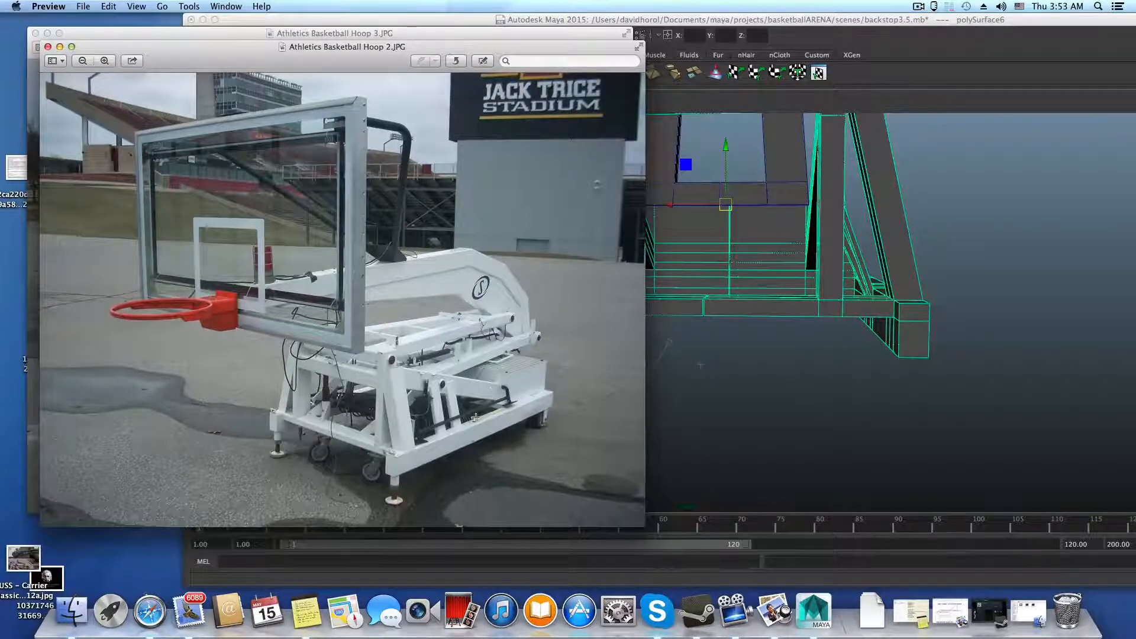
{"action": "left_click", "coordinate": [48, 47]}
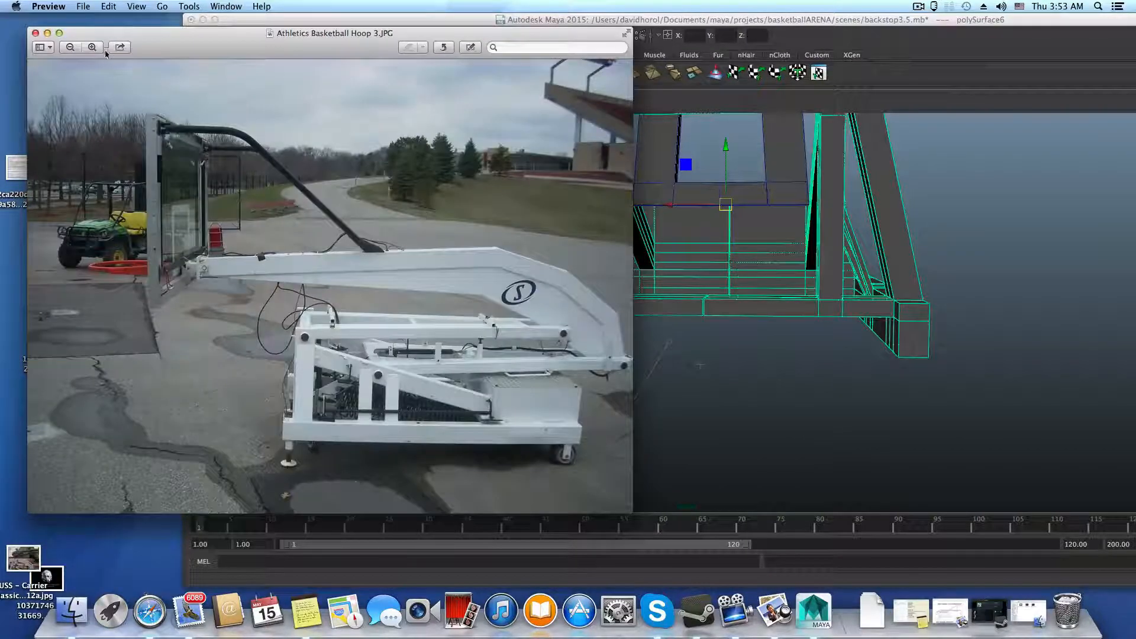
{"action": "left_click", "coordinate": [35, 34]}
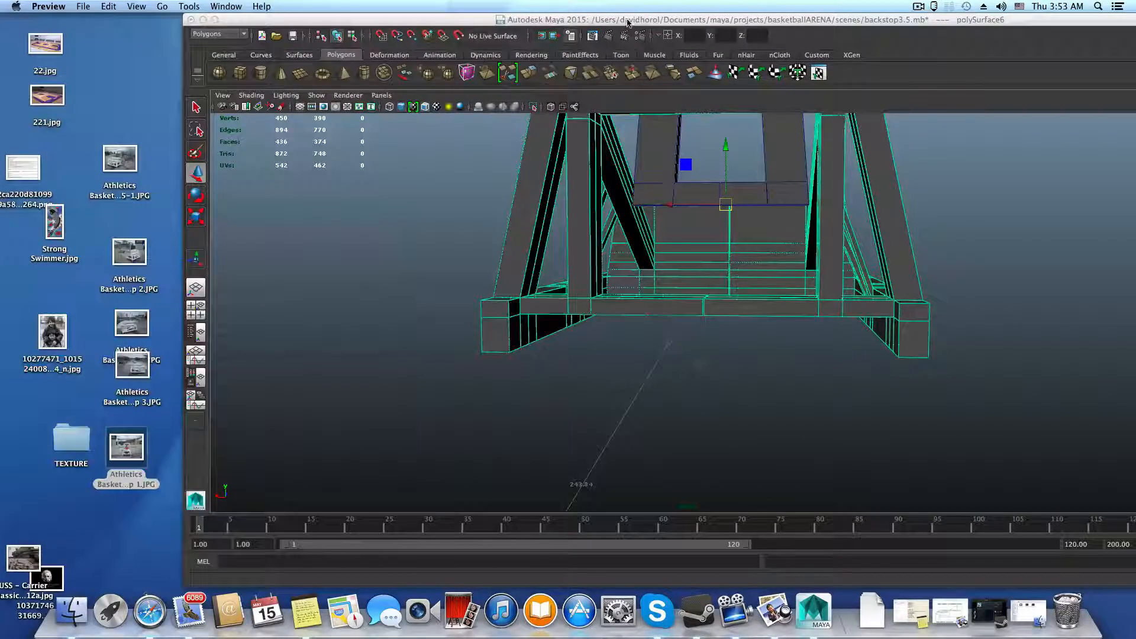
{"action": "double_click", "coordinate": [438, 18]}
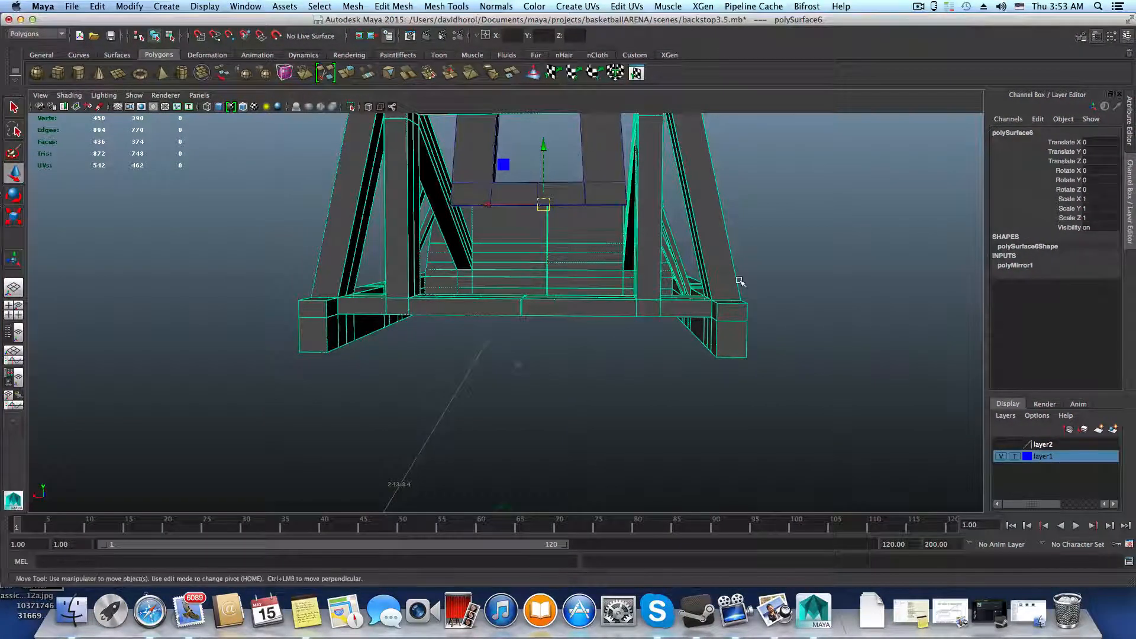
- Save the scene under the new name backstop4.mb in the basketballARENA scenes folder
{"action": "left_click_drag", "start_coordinate": [734, 283], "coordinate": [465, 339], "text": "alt"}
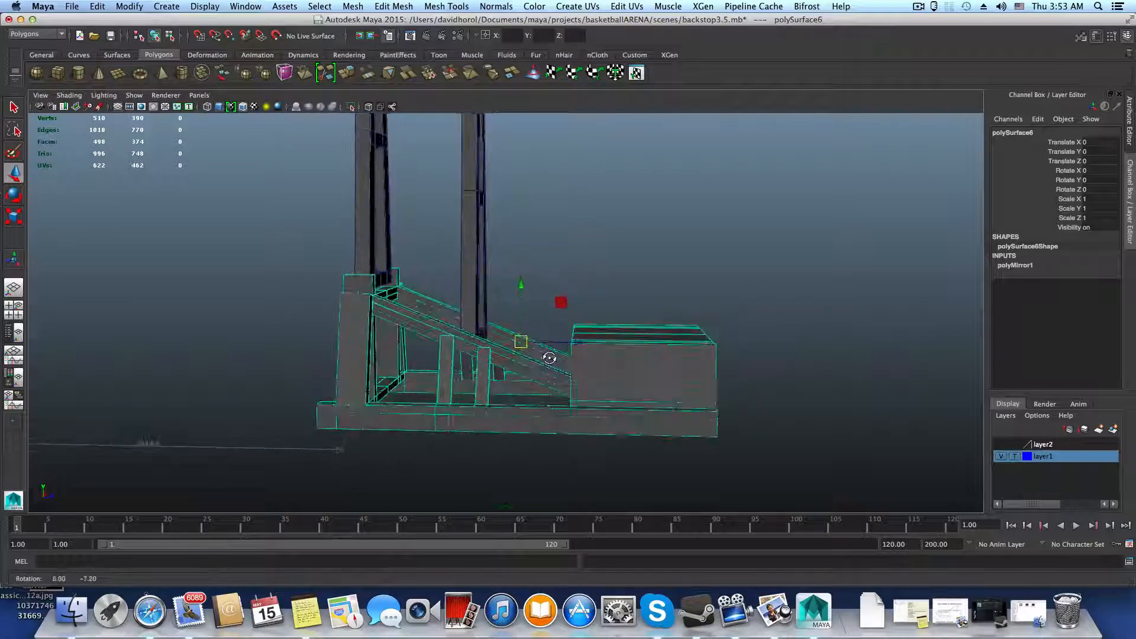
{"action": "right_click_drag", "start_coordinate": [464, 339], "coordinate": [616, 367], "text": "alt"}
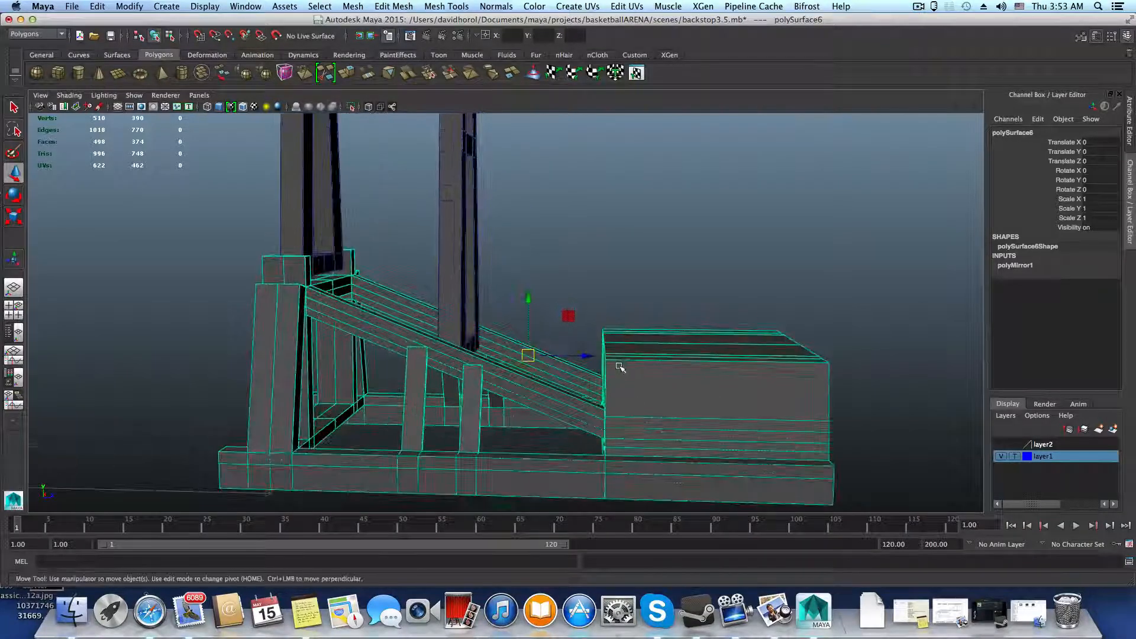
{"action": "left_click", "coordinate": [72, 7]}
{"action": "left_click", "coordinate": [104, 66]}
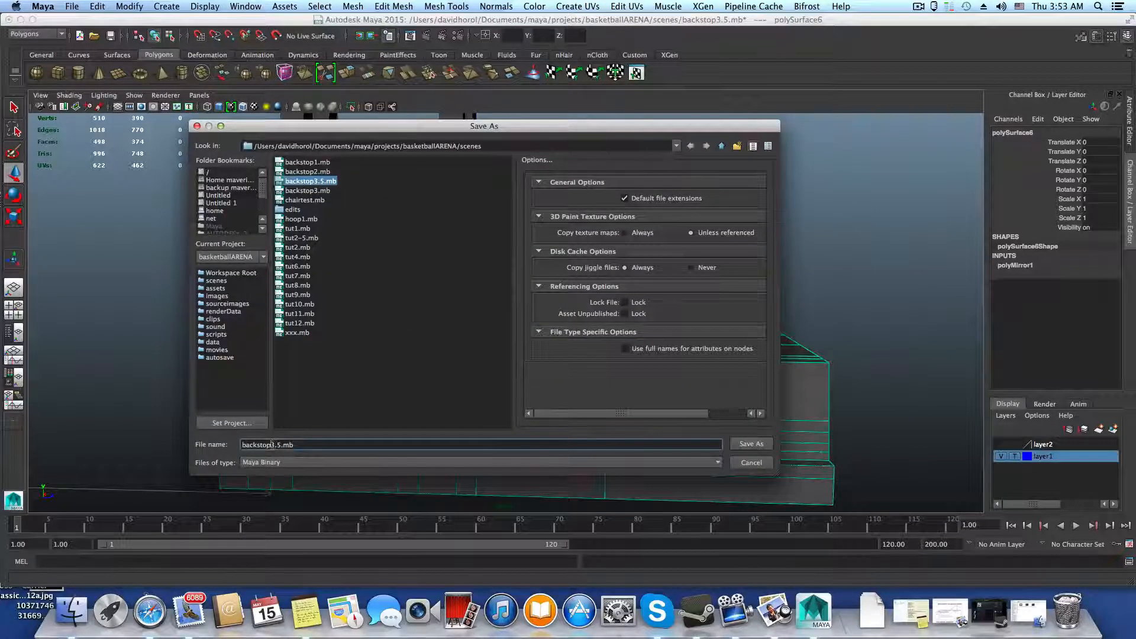
{"action": "left_click_drag", "start_coordinate": [278, 442], "coordinate": [280, 442]}
{"action": "type", "text": "4"}
{"action": "left_click", "coordinate": [756, 444]}
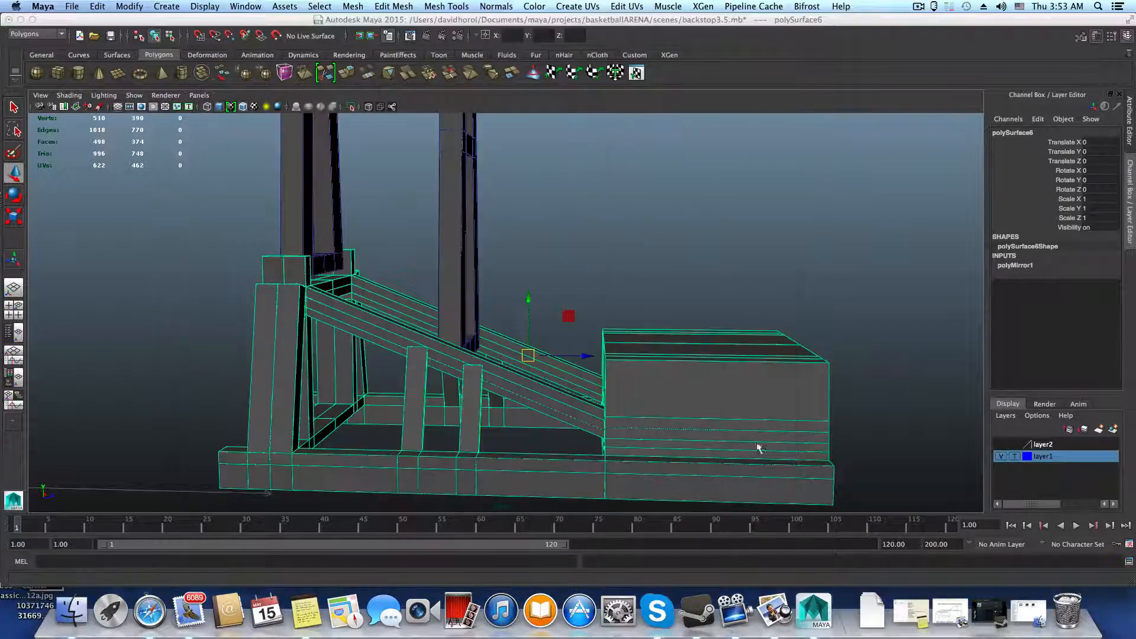
{"action": "scroll", "coordinate": [552, 371], "scroll_direction": "down", "scroll_amount": 3}
{"action": "left_click_drag", "start_coordinate": [551, 370], "coordinate": [554, 362], "text": "alt"}
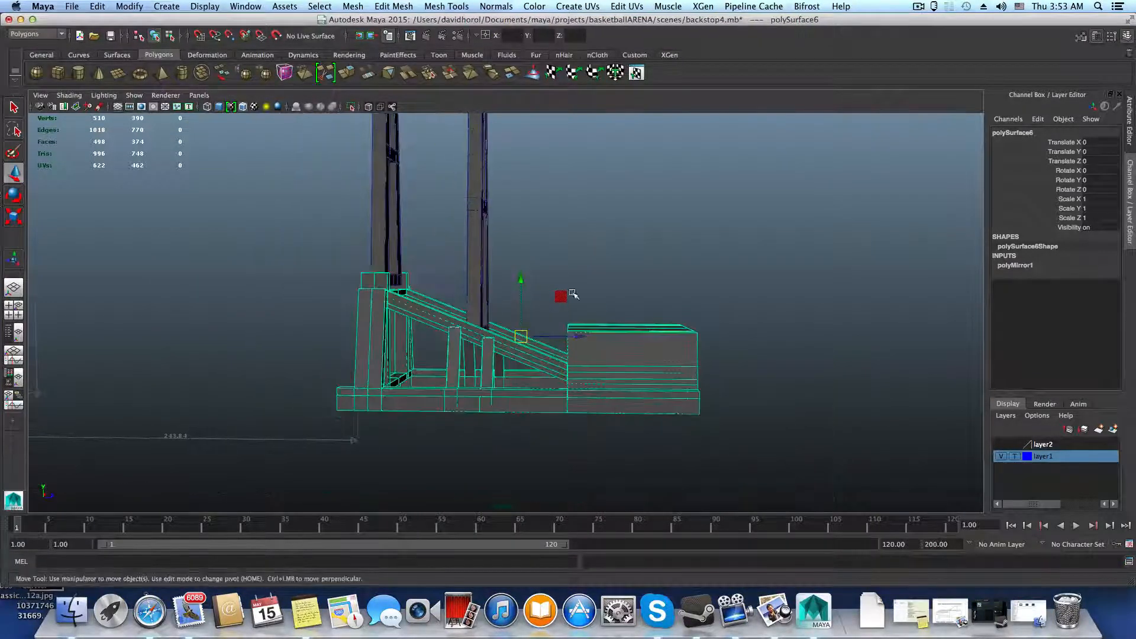